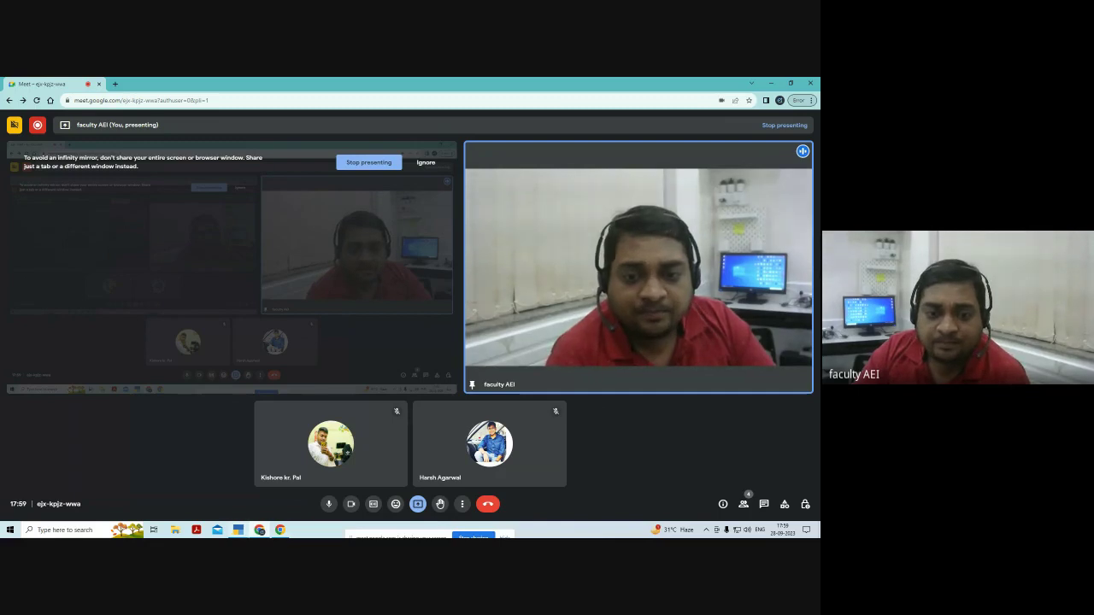
Open the meeting's in-call chat and send the message "educational mode".
{"action": "left_click", "coordinate": [239, 530]}
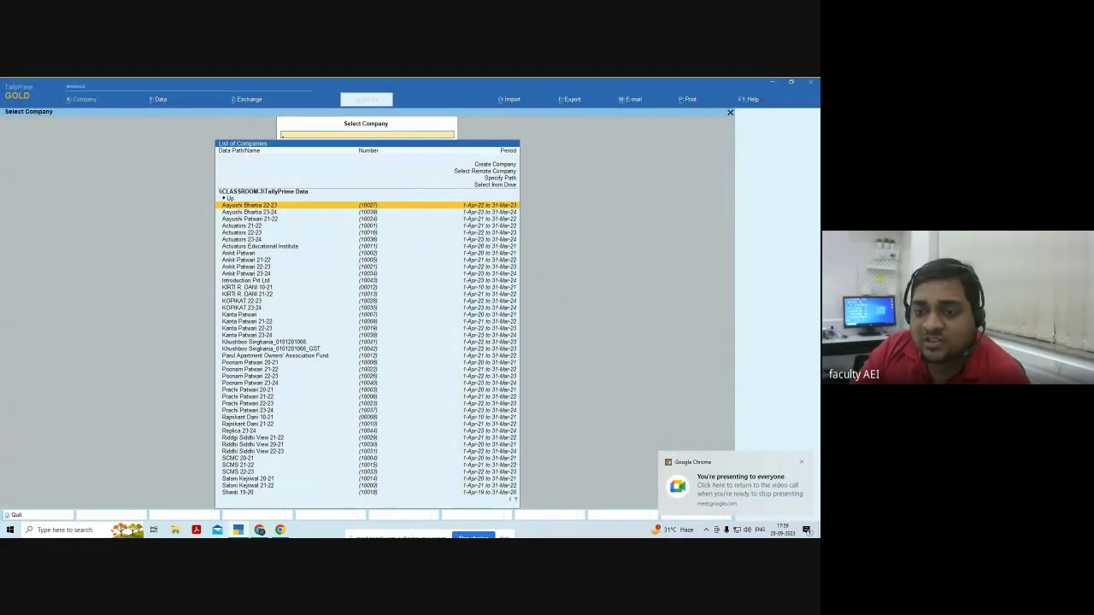
{"action": "left_click", "coordinate": [260, 531]}
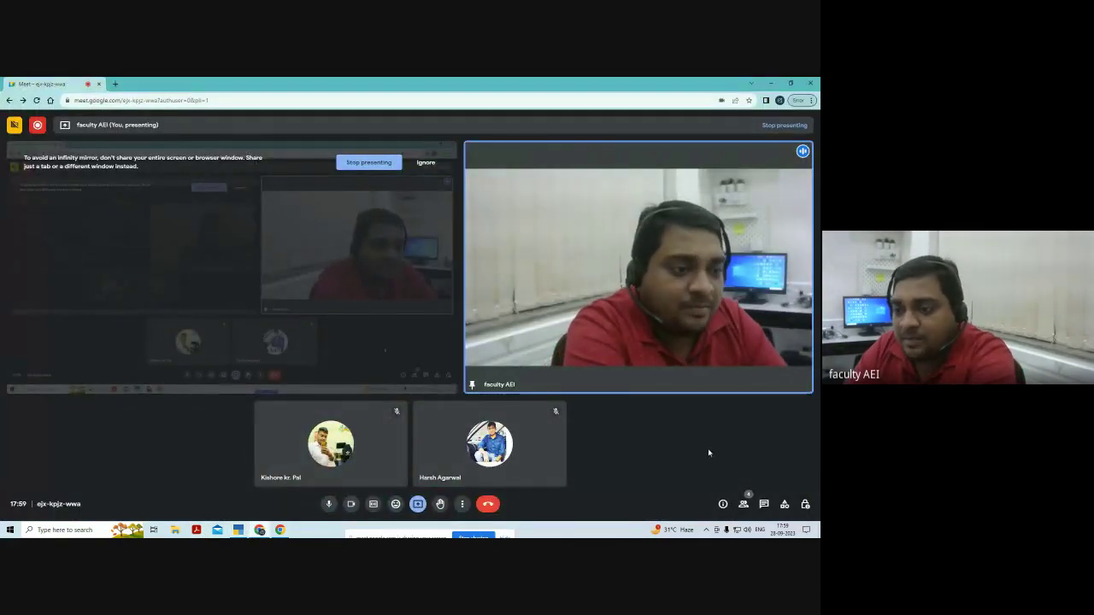
{"action": "left_click", "coordinate": [764, 506]}
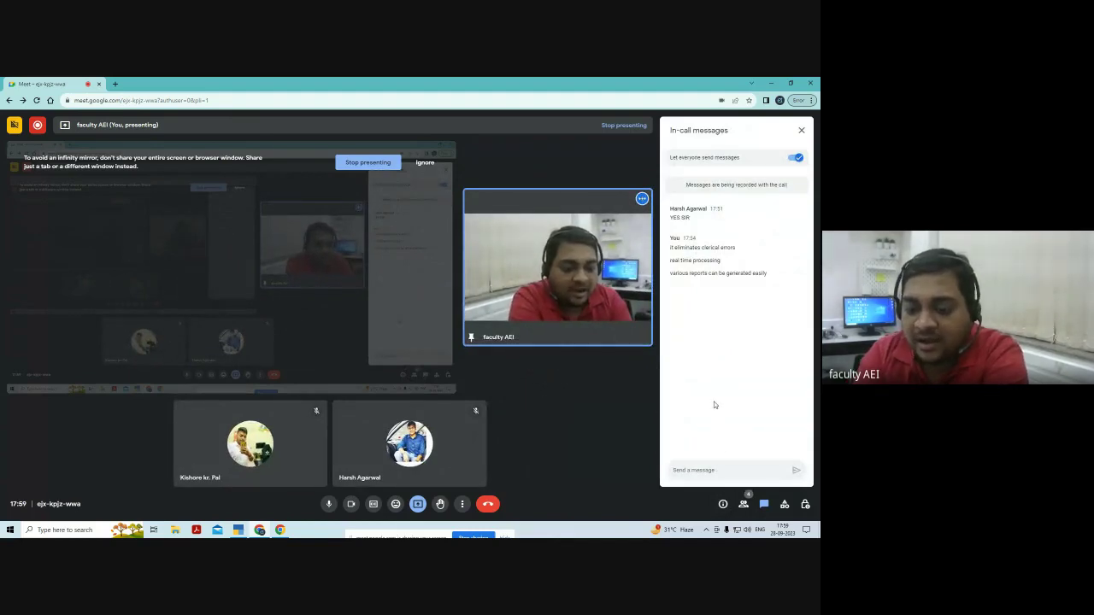
{"action": "type", "text": "edu"}
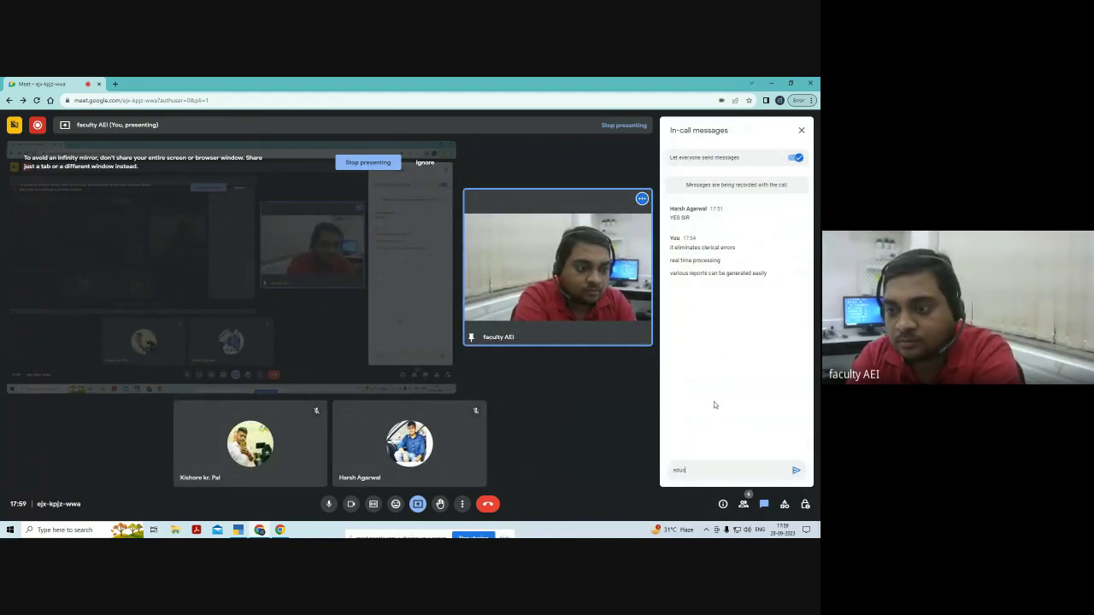
{"action": "type", "text": "cation"}
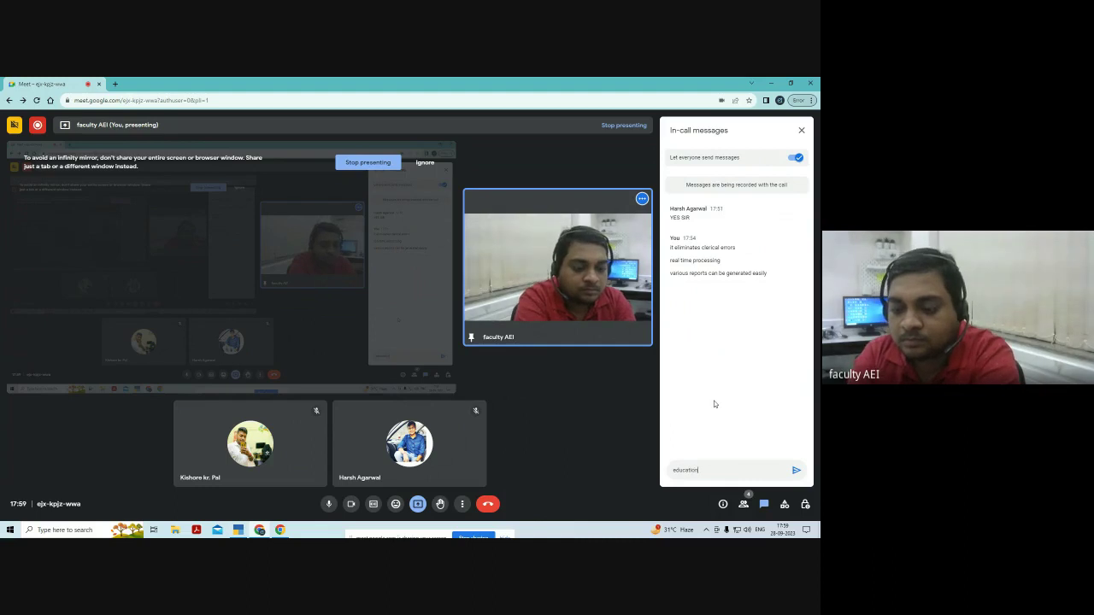
{"action": "type", "text": "al mode"}
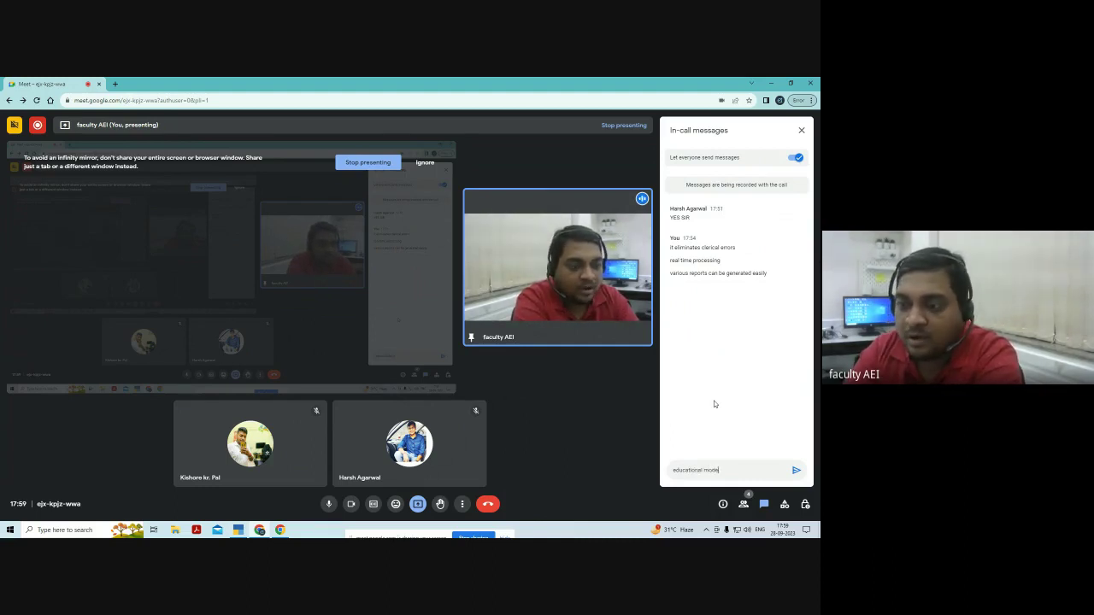
{"action": "key", "text": "Return"}
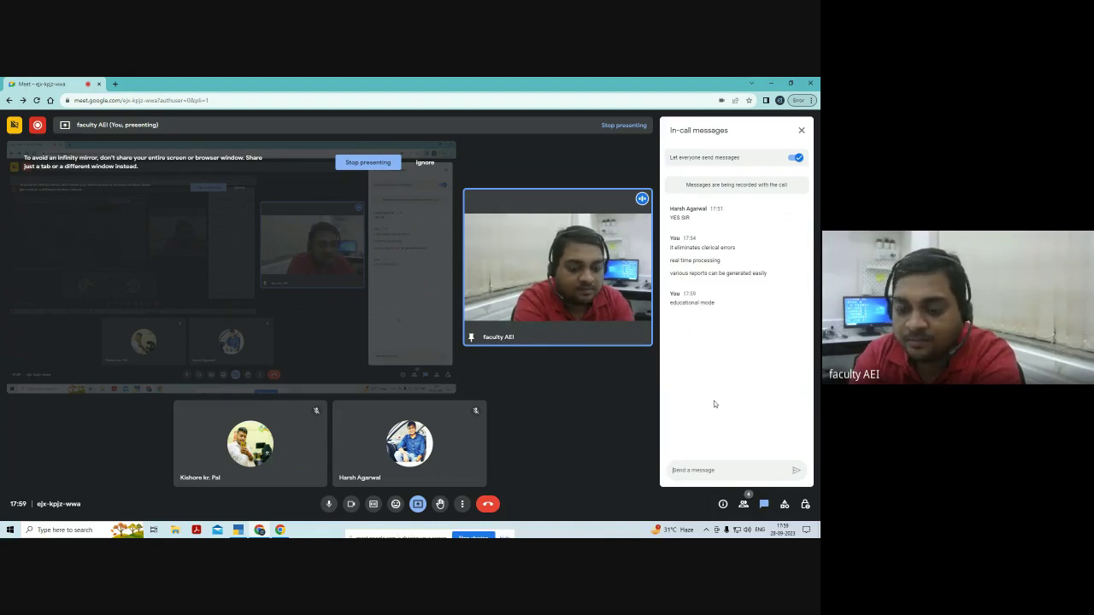
Send the chat message "use license from network" to the meeting participants.
{"action": "type", "text": "i"}
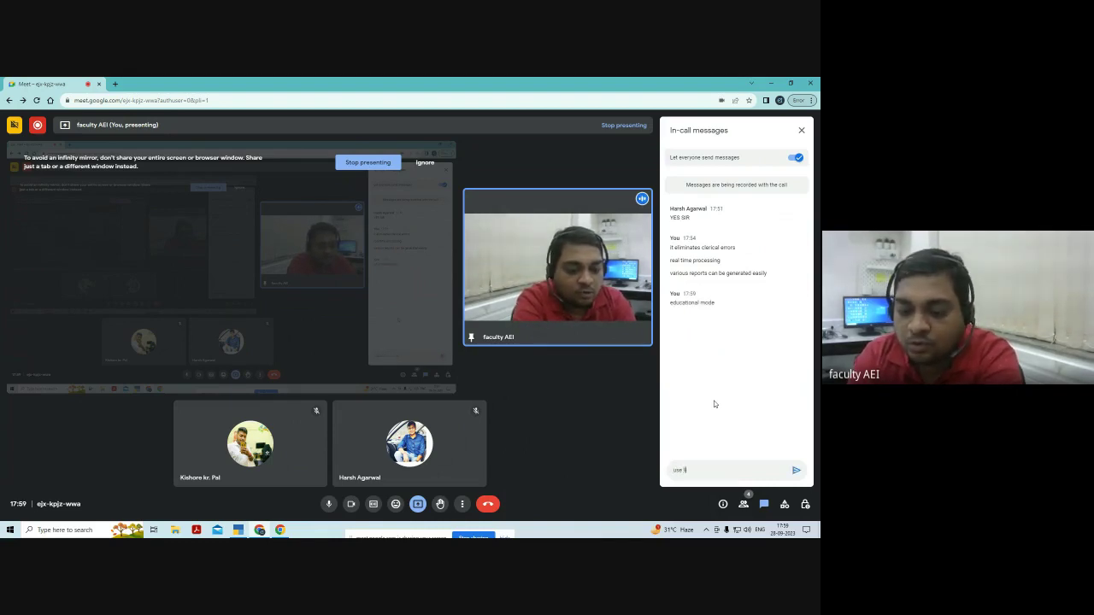
{"action": "type", "text": "se license f"}
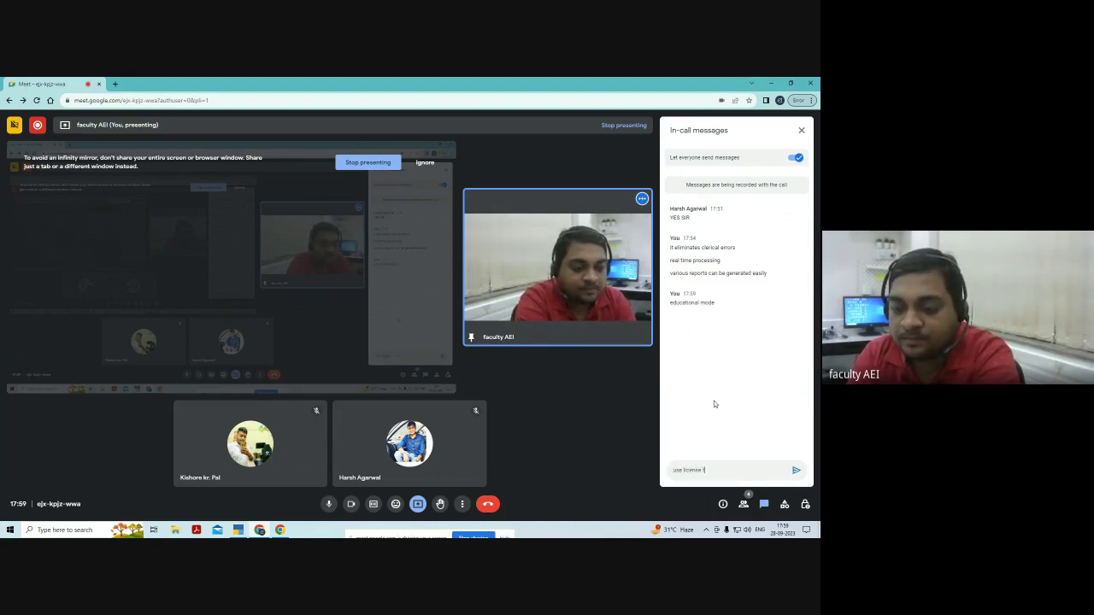
{"action": "type", "text": "rom netw"}
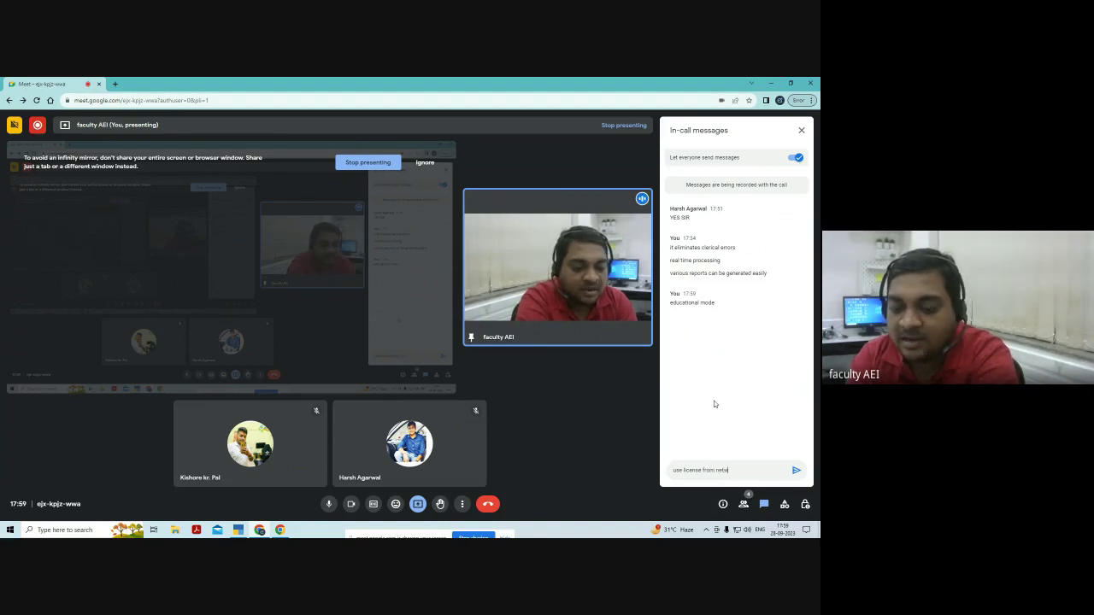
{"action": "type", "text": "ork"}
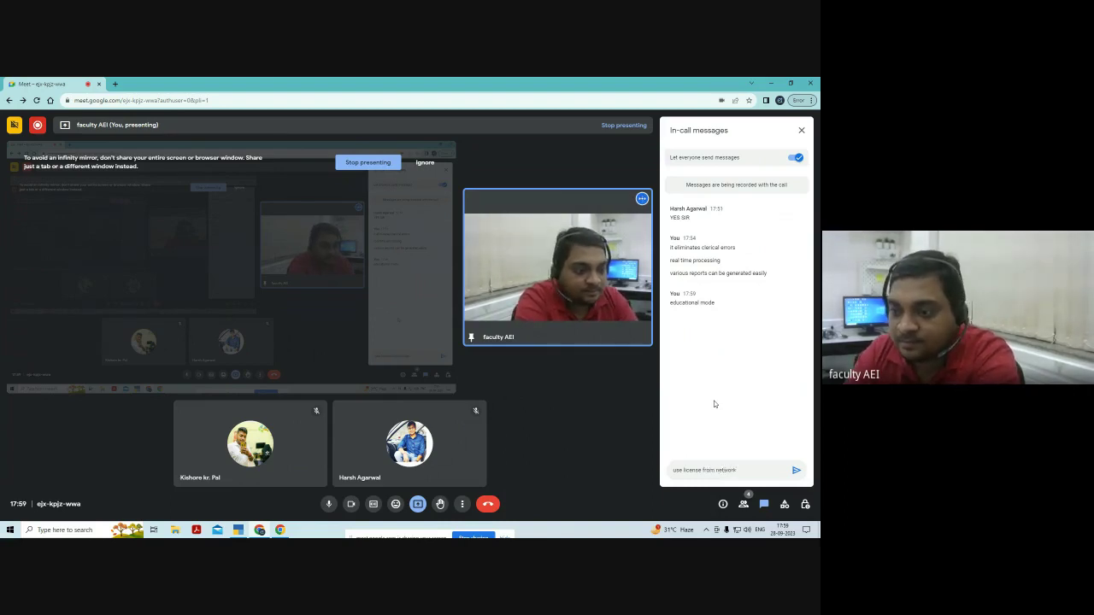
{"action": "key", "text": "Return"}
Send the chat message "reactivate existing license" to the meeting participants.
{"action": "type", "text": "t"}
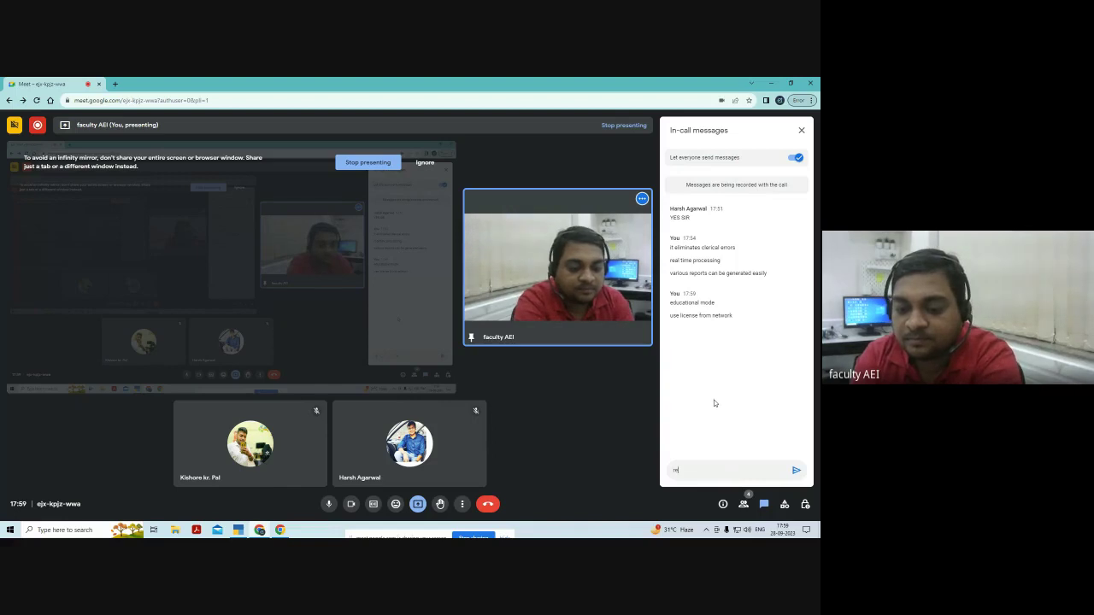
{"action": "type", "text": "eactivate exis"}
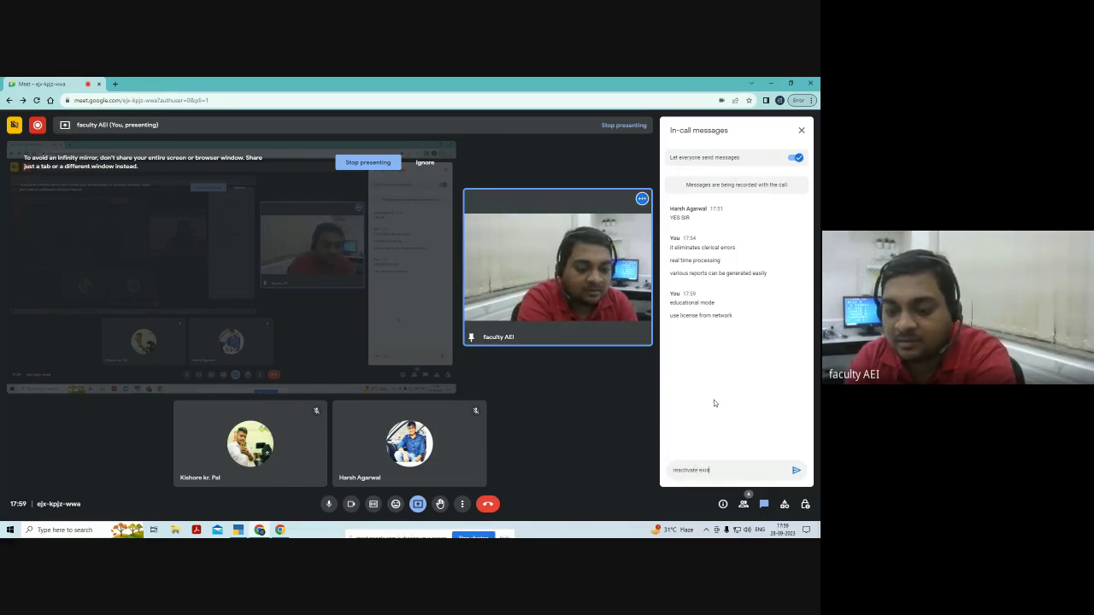
{"action": "type", "text": "ting license"}
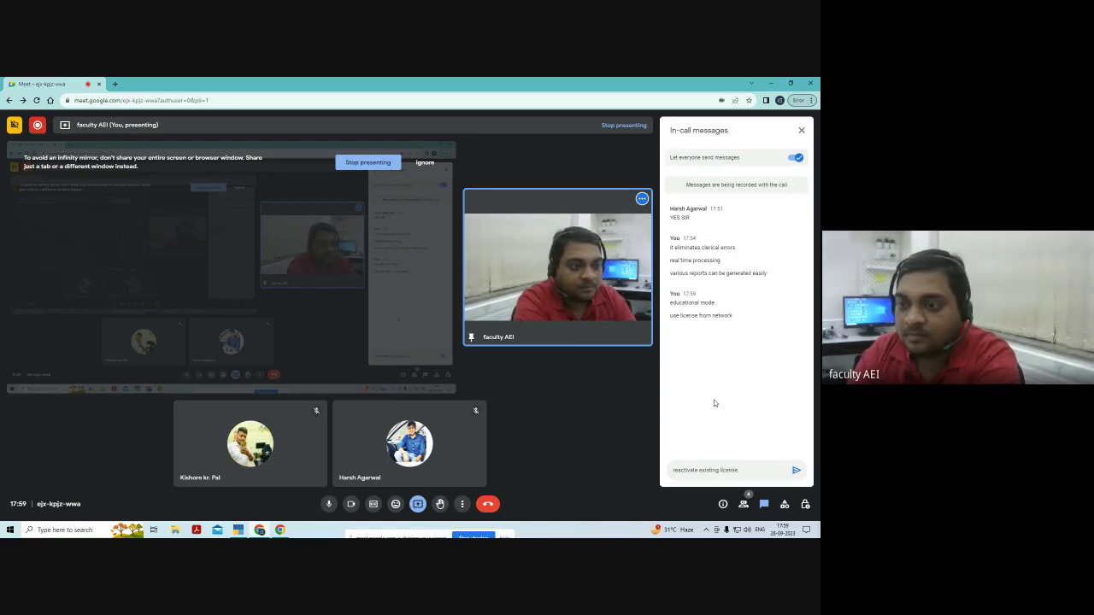
{"action": "key", "text": "Return"}
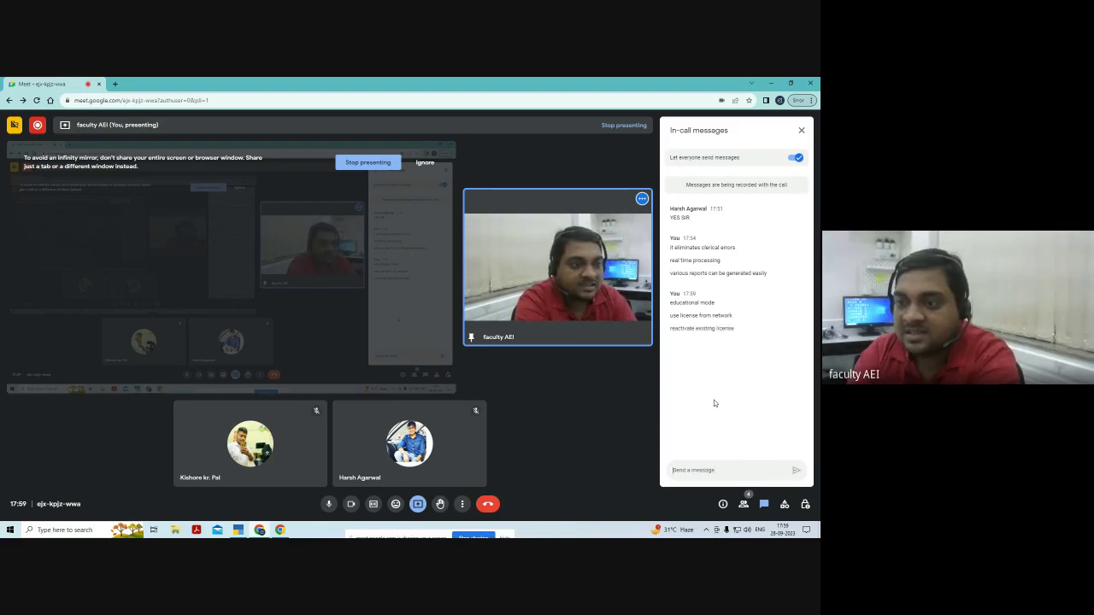
Send the chat message "activate new license" to the meeting participants.
{"action": "type", "text": "e"}
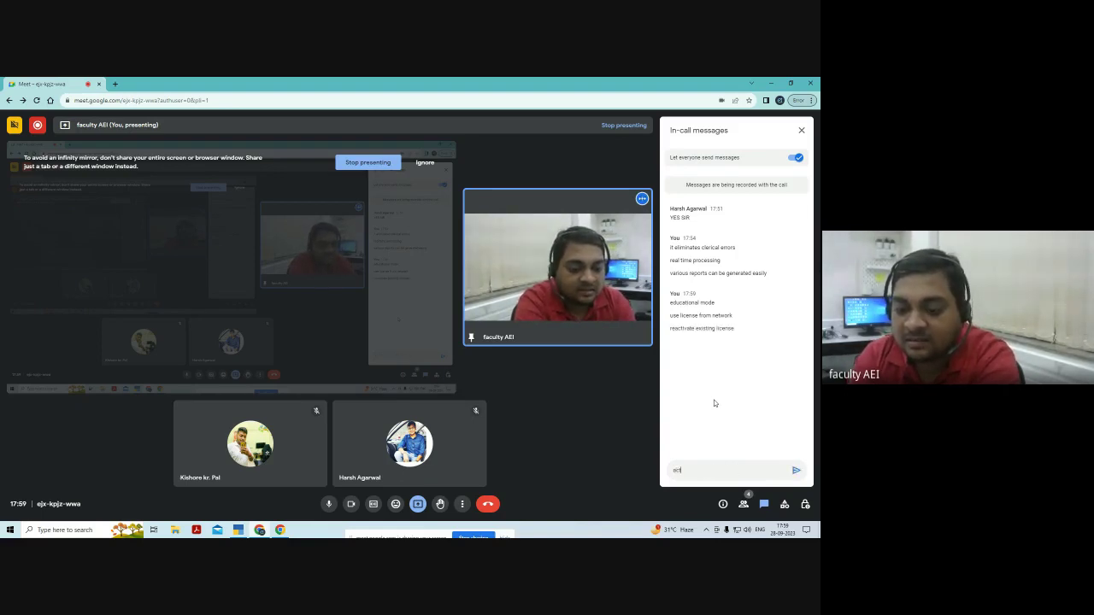
{"action": "type", "text": "ctivat"}
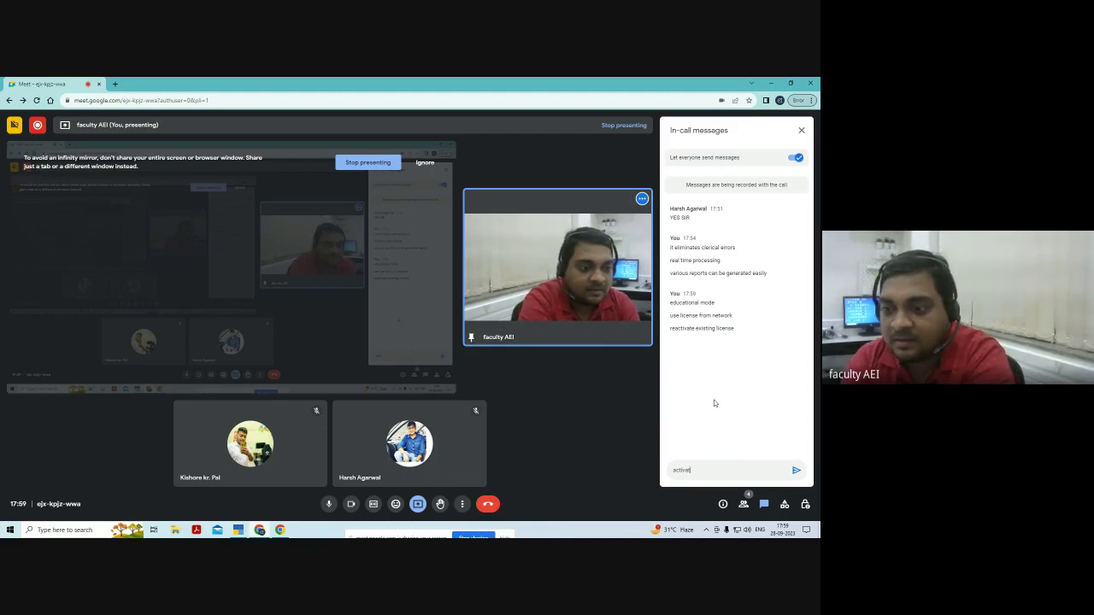
{"action": "type", "text": "e new"}
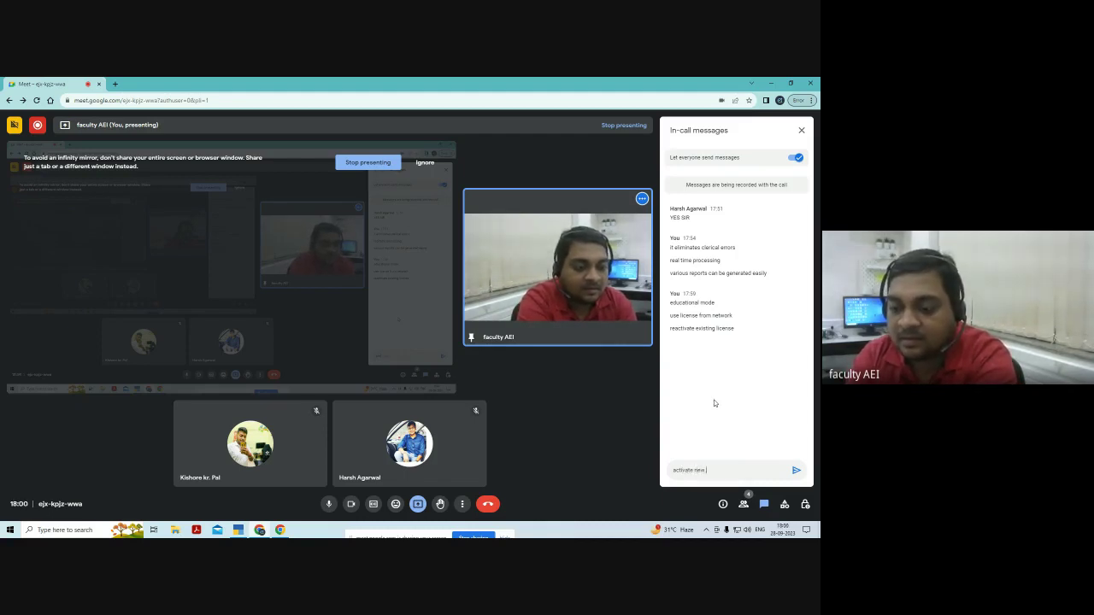
{"action": "type", "text": " licens"}
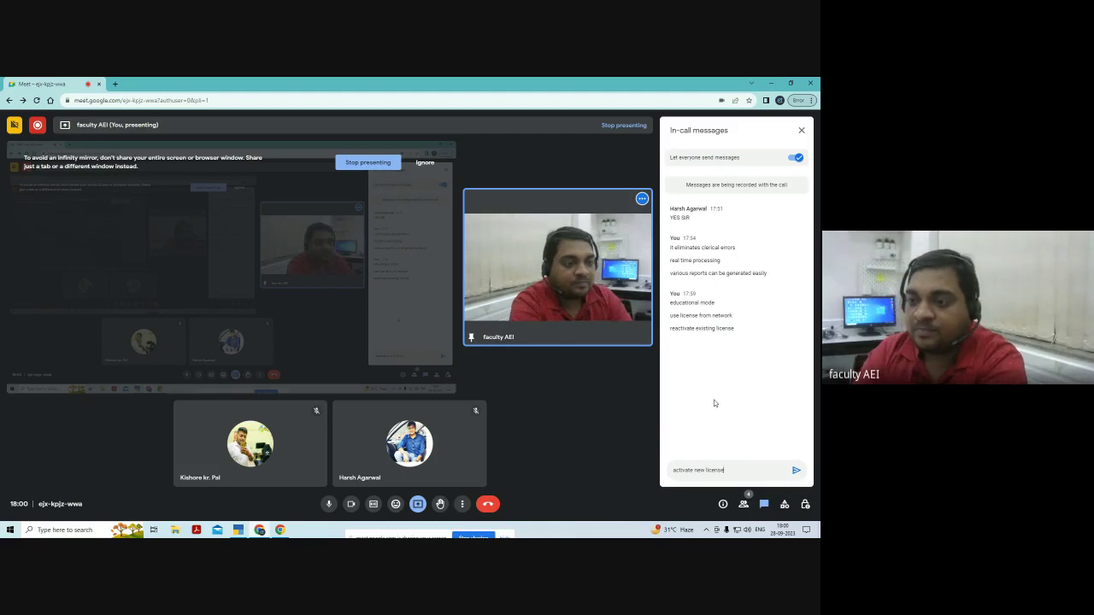
{"action": "type", "text": "e"}
{"action": "key", "text": "Return"}
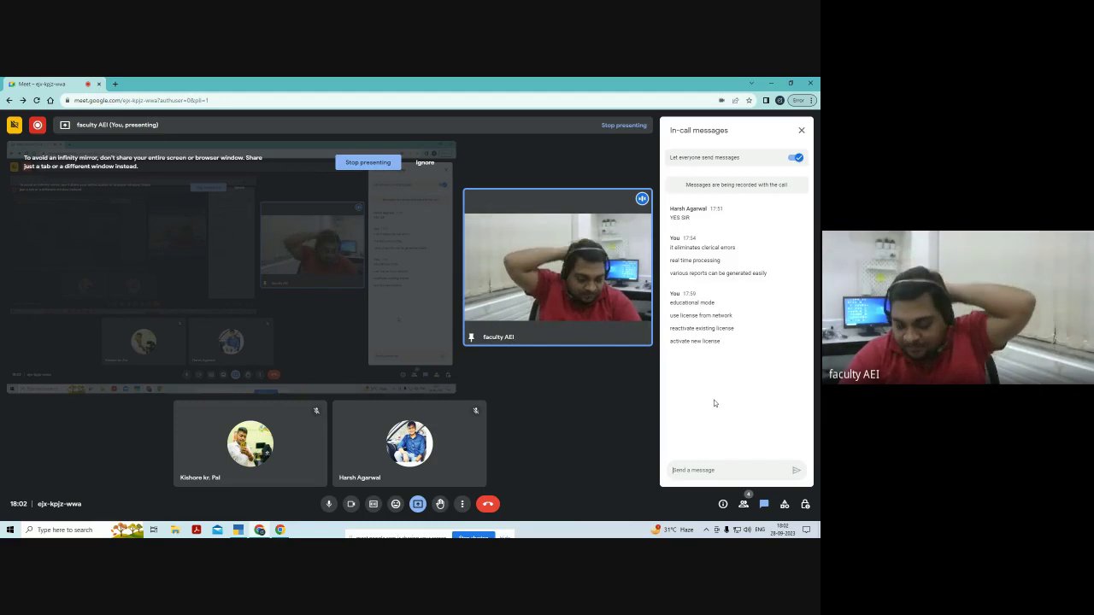
Close the in-call messages and switch to TallyPrime to view its company selection list.
{"action": "mouse_move", "coordinate": [625, 266]}
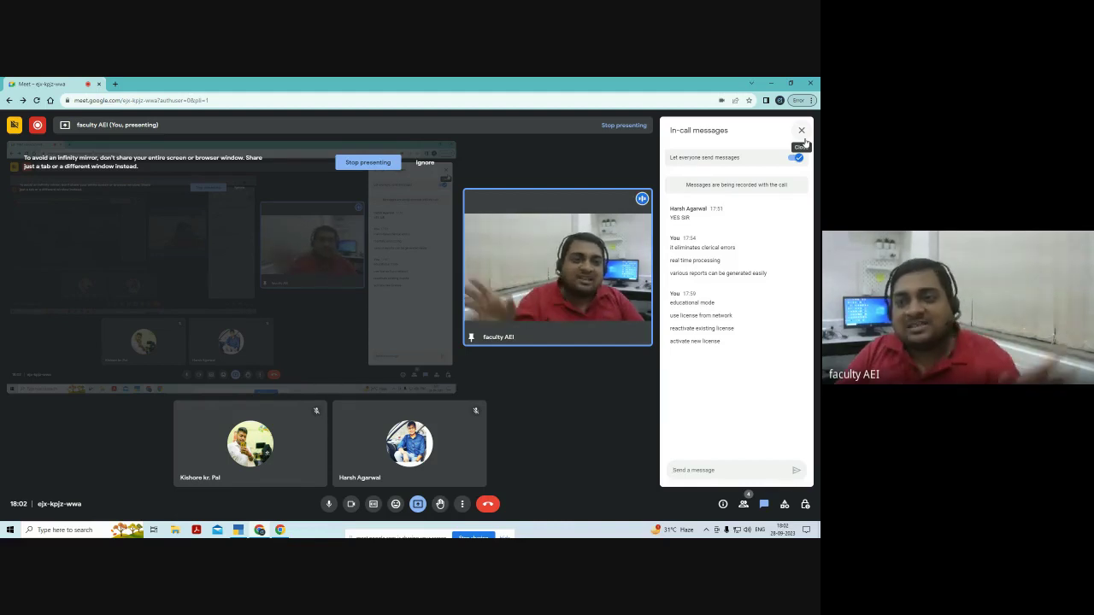
{"action": "left_click", "coordinate": [805, 140]}
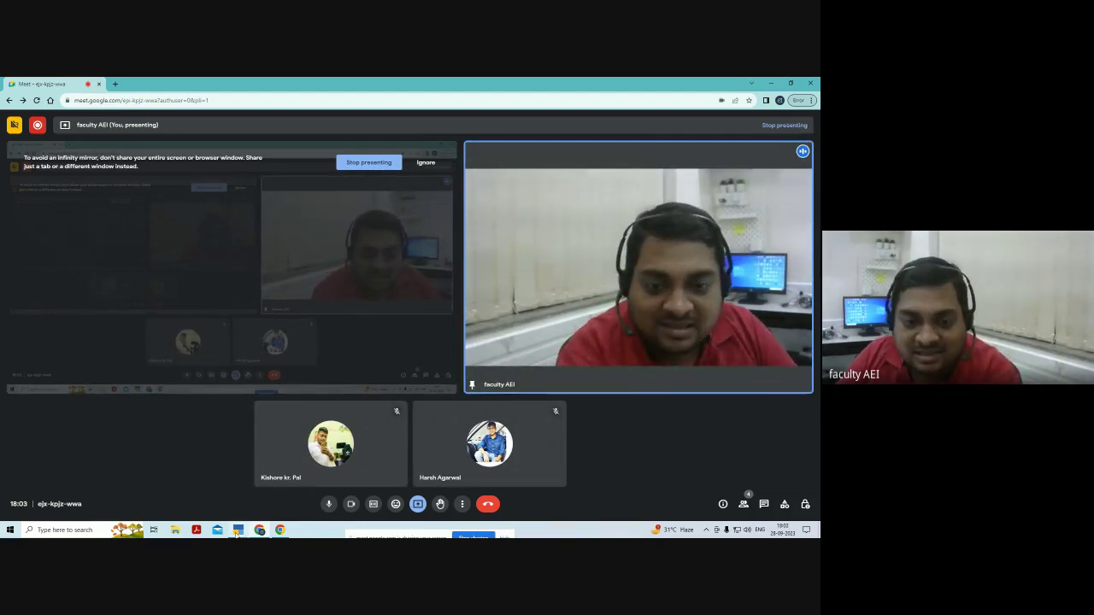
{"action": "key", "text": "alt+Tab"}
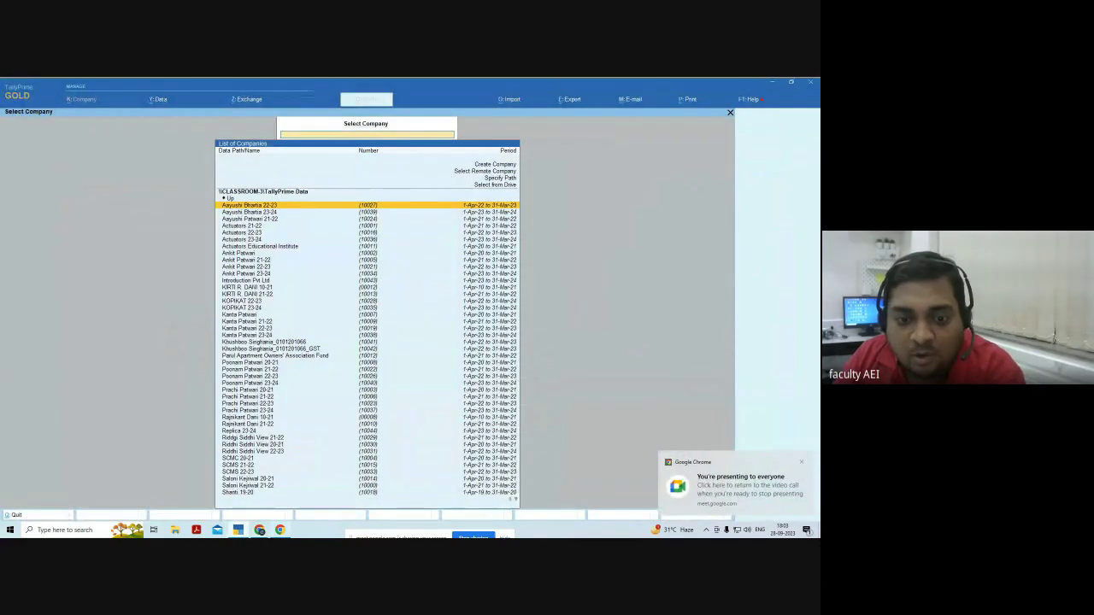
Return to the Google Meet chat and highlight the license option messages one at a time for the participants to review.
{"action": "left_click", "coordinate": [259, 530]}
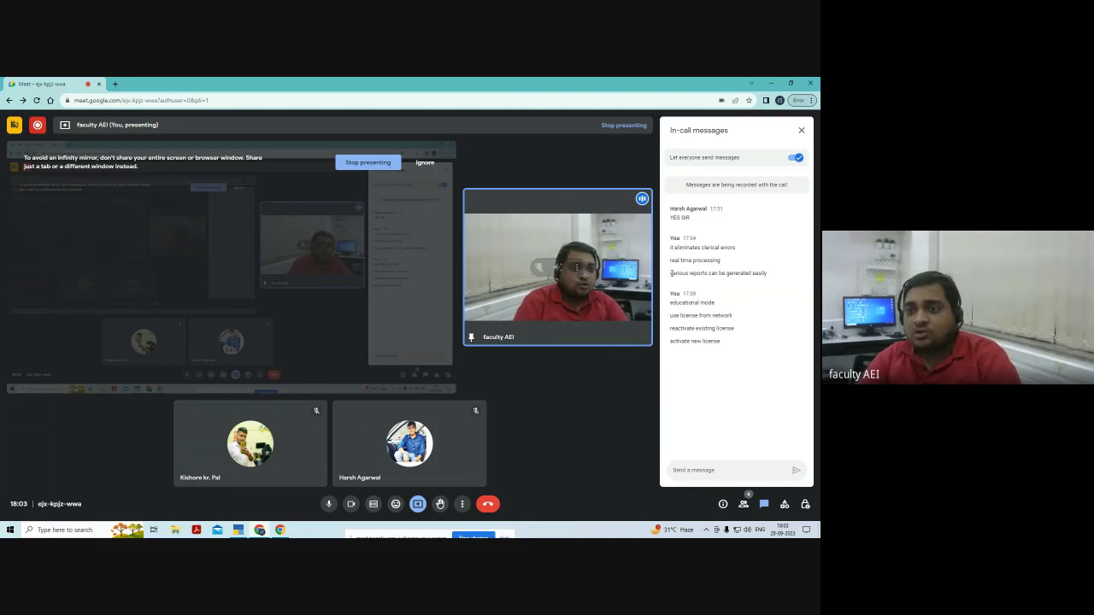
{"action": "left_click_drag", "start_coordinate": [676, 315], "coordinate": [740, 315]}
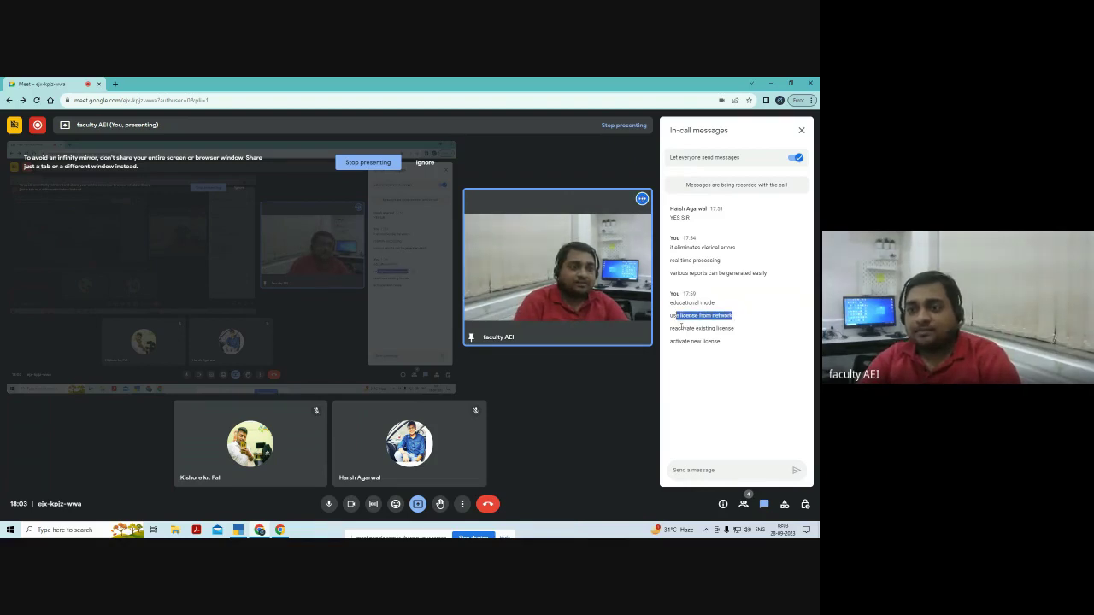
{"action": "left_click_drag", "start_coordinate": [671, 341], "coordinate": [723, 342]}
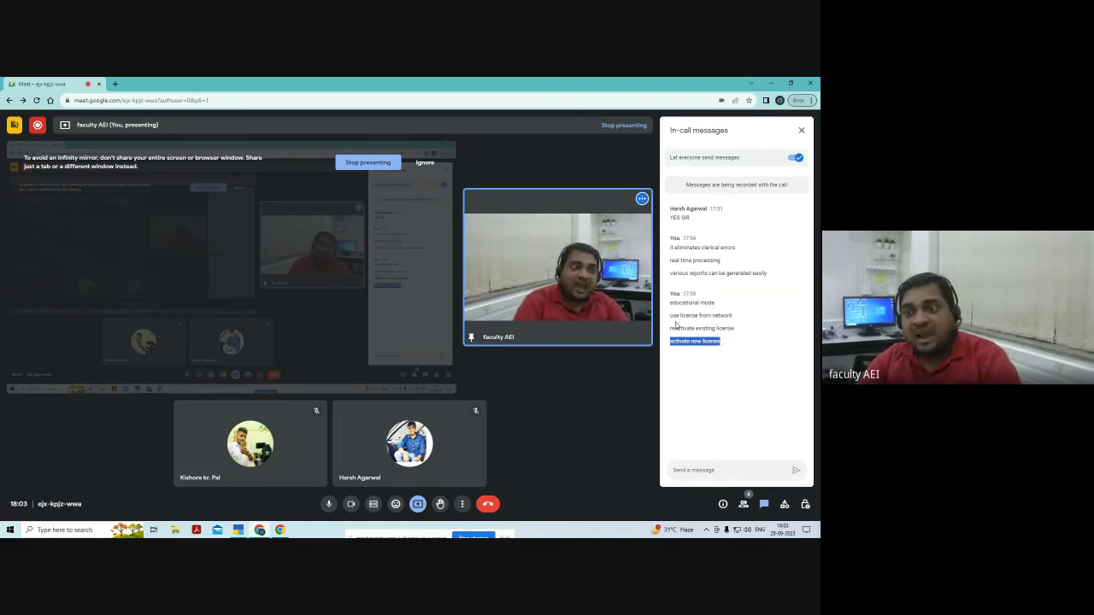
{"action": "left_click_drag", "start_coordinate": [671, 316], "coordinate": [734, 312]}
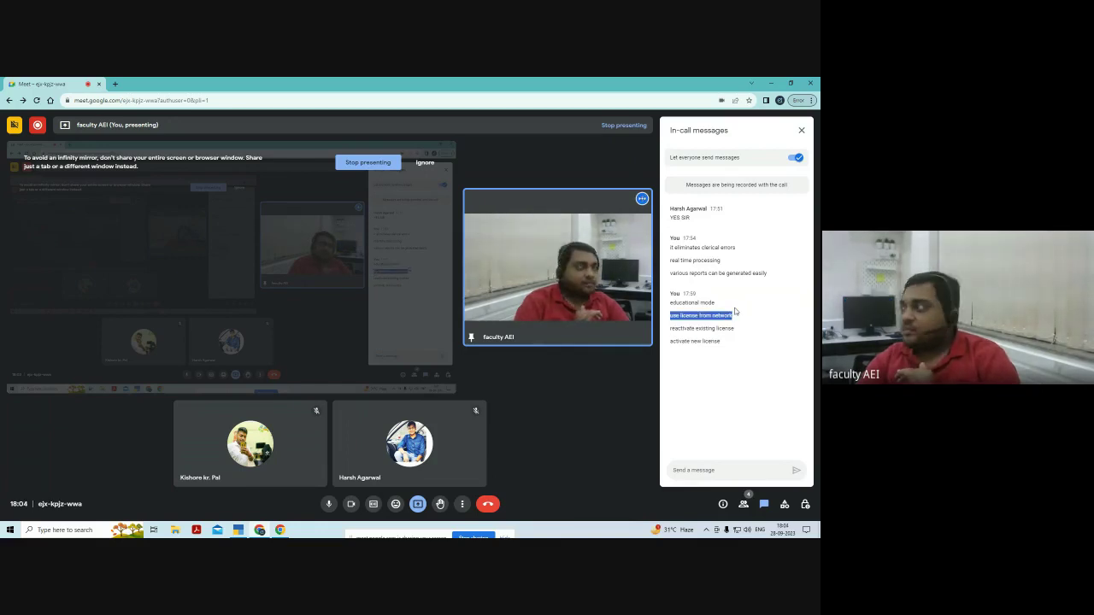
{"action": "left_click", "coordinate": [706, 370]}
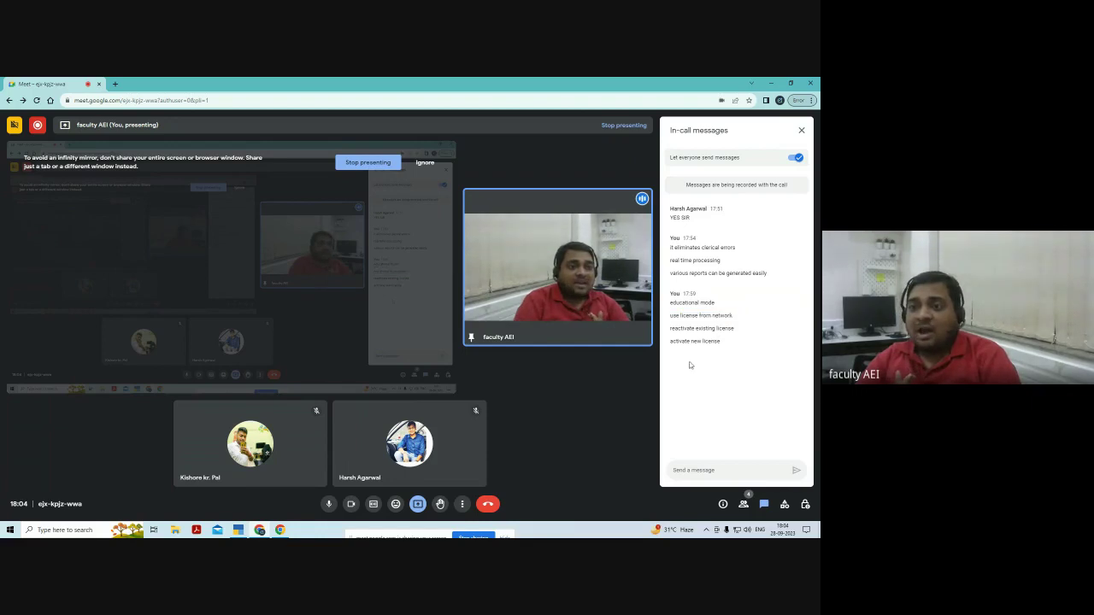
{"action": "left_click_drag", "start_coordinate": [671, 328], "coordinate": [767, 331]}
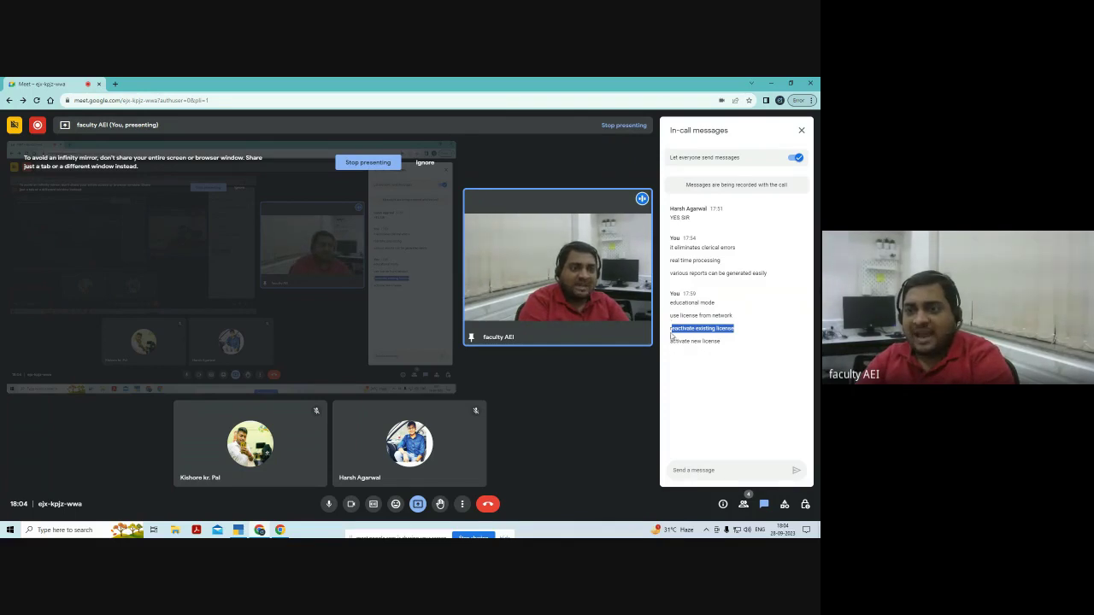
{"action": "left_click_drag", "start_coordinate": [670, 341], "coordinate": [790, 342]}
{"action": "left_click", "coordinate": [706, 328]}
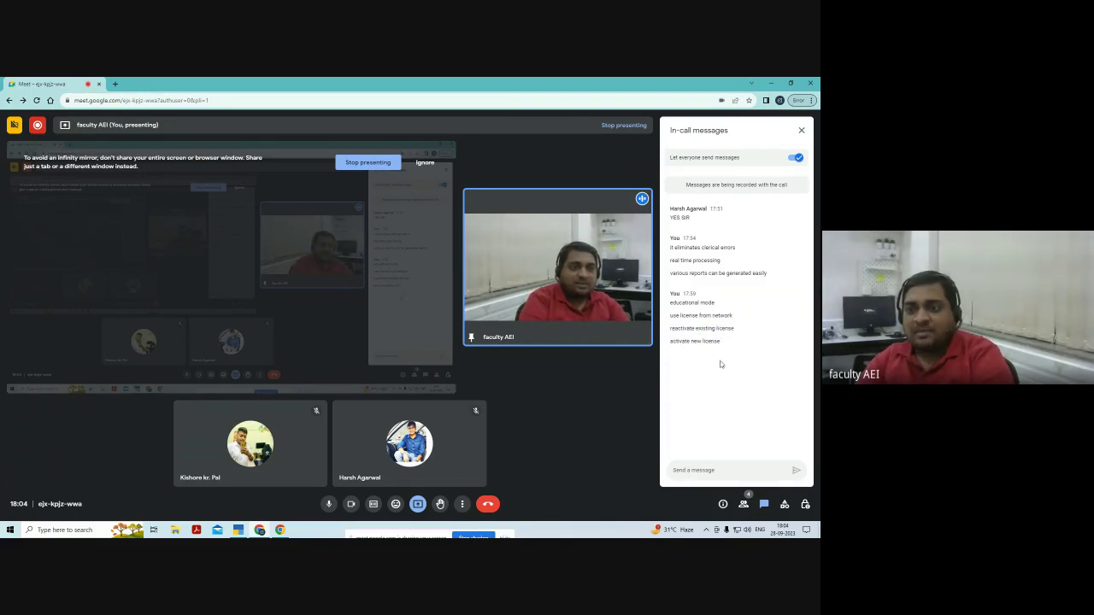
{"action": "left_click_drag", "start_coordinate": [673, 303], "coordinate": [785, 305]}
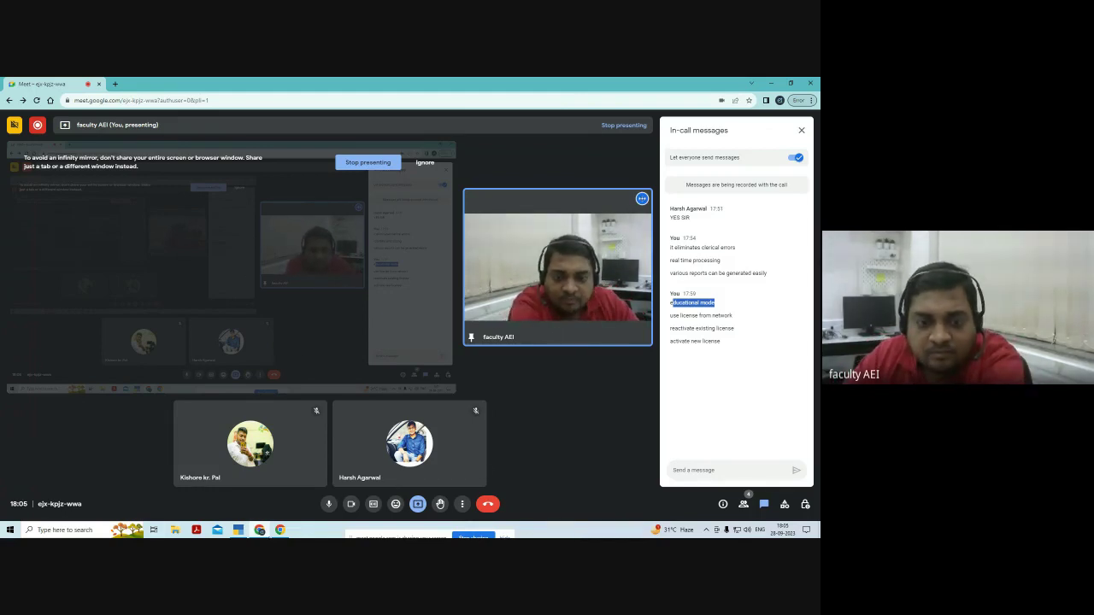
Switch to TallyPrime and browse down and back up the list of companies, stopping at Introduction Pvt Ltd.
{"action": "left_click", "coordinate": [239, 530]}
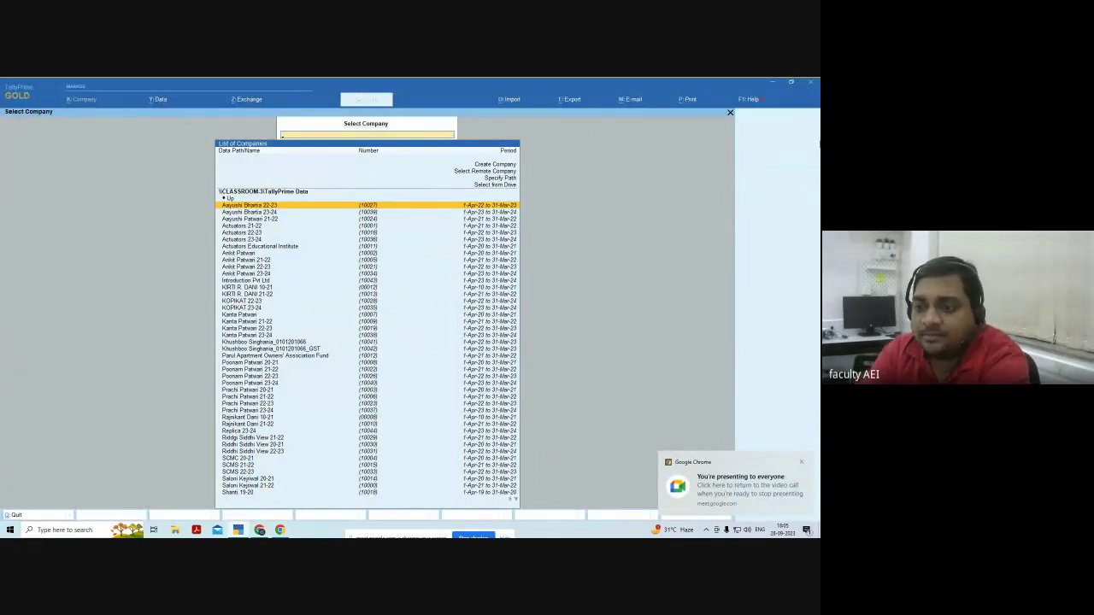
{"action": "key", "text": "Up"}
{"action": "key", "text": "Up"}
{"action": "key", "text": "Down"}
{"action": "key", "text": "Down"}
{"action": "key", "text": "Down"}
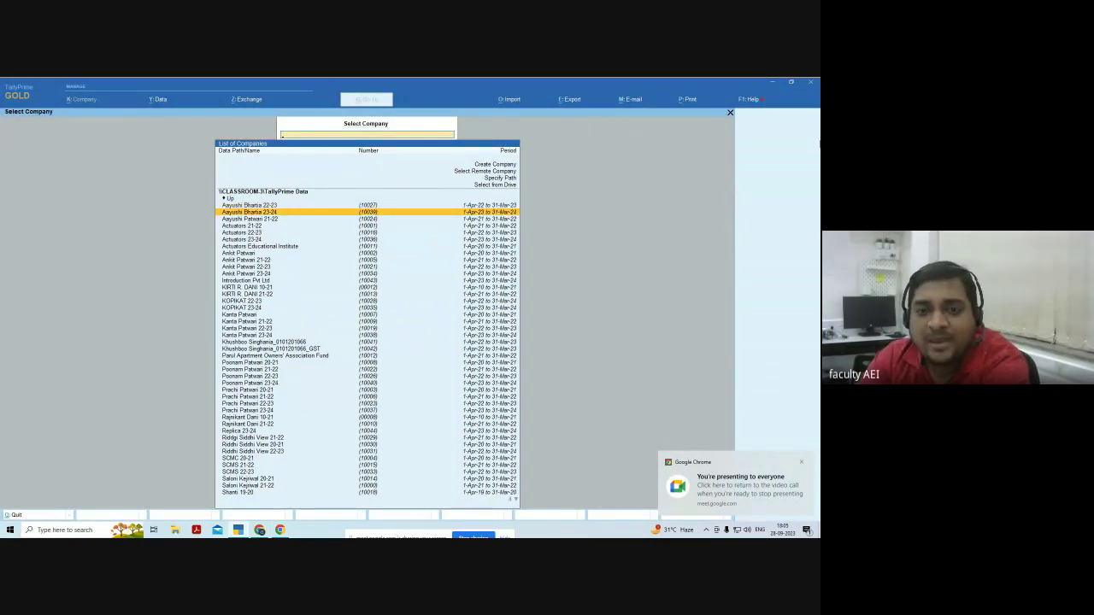
{"action": "key", "text": "Down"}
{"action": "key", "text": "Down"}
{"action": "key", "text": "Down"}
{"action": "key", "text": "Down"}
{"action": "key", "text": "Down"}
{"action": "key", "text": "Down"}
{"action": "key", "text": "Down"}
{"action": "key", "text": "Down"}
{"action": "key", "text": "Down"}
{"action": "key", "text": "Down"}
{"action": "key", "text": "Down"}
{"action": "key", "text": "Down"}
{"action": "key", "text": "Down"}
{"action": "key", "text": "Down"}
{"action": "key", "text": "Down"}
{"action": "key", "text": "Down"}
{"action": "key", "text": "Down"}
{"action": "key", "text": "Down"}
{"action": "key", "text": "Down"}
{"action": "key", "text": "Down"}
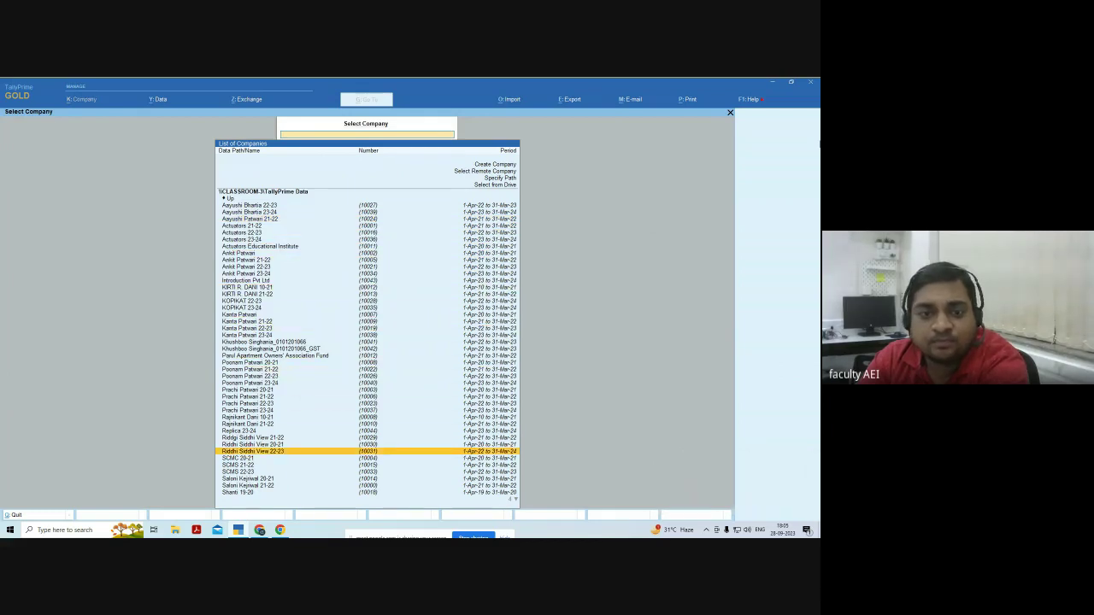
{"action": "key", "text": "Down"}
{"action": "key", "text": "Down"}
{"action": "key", "text": "Down"}
{"action": "key", "text": "Down"}
{"action": "key", "text": "Down"}
{"action": "key", "text": "Up"}
{"action": "key", "text": "Up"}
{"action": "key", "text": "Up"}
{"action": "key", "text": "Up"}
{"action": "key", "text": "Up"}
{"action": "key", "text": "Up"}
{"action": "key", "text": "Up"}
{"action": "key", "text": "Up"}
{"action": "key", "text": "Up"}
{"action": "key", "text": "Up"}
{"action": "key", "text": "Up"}
{"action": "key", "text": "Up"}
{"action": "key", "text": "Up"}
{"action": "key", "text": "Up"}
{"action": "key", "text": "Up"}
{"action": "key", "text": "Up"}
{"action": "key", "text": "Up"}
{"action": "key", "text": "Up"}
{"action": "key", "text": "Up"}
{"action": "key", "text": "Up"}
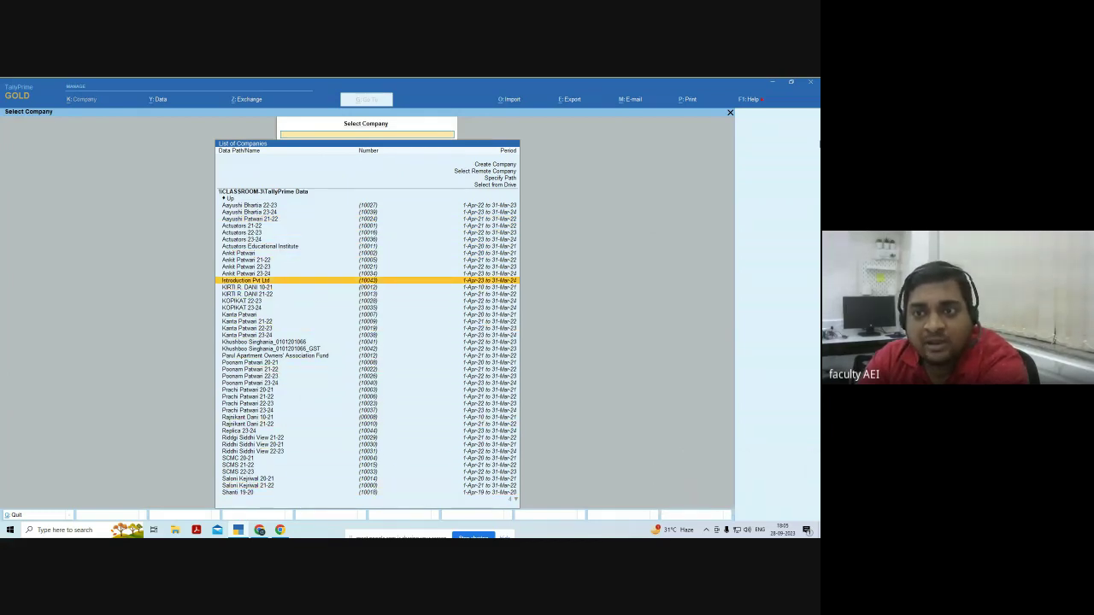
Browse down through the list of companies to the entries near its end.
{"action": "key", "text": "Down"}
{"action": "key", "text": "Down"}
{"action": "key", "text": "Down"}
{"action": "key", "text": "Down"}
{"action": "key", "text": "Down"}
{"action": "key", "text": "Down"}
{"action": "key", "text": "Down"}
{"action": "key", "text": "Down"}
{"action": "key", "text": "Down"}
{"action": "key", "text": "Down"}
{"action": "key", "text": "Down"}
{"action": "key", "text": "Down"}
{"action": "key", "text": "Down"}
{"action": "key", "text": "Down"}
{"action": "key", "text": "Down"}
{"action": "key", "text": "Down"}
{"action": "key", "text": "Down"}
{"action": "key", "text": "Down"}
{"action": "key", "text": "Down"}
{"action": "key", "text": "Down"}
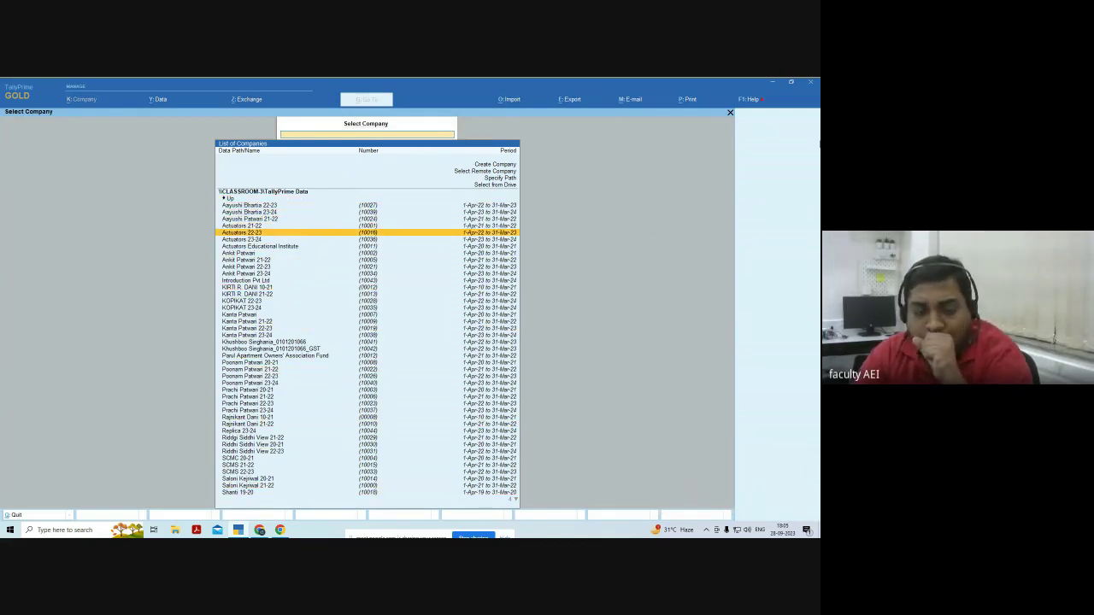
{"action": "key", "text": "Down"}
{"action": "key", "text": "Down"}
{"action": "key", "text": "Down"}
{"action": "key", "text": "Down"}
{"action": "key", "text": "Down"}
{"action": "key", "text": "Down"}
{"action": "key", "text": "Down"}
{"action": "key", "text": "Down"}
{"action": "key", "text": "Down"}
{"action": "key", "text": "Down"}
{"action": "key", "text": "Down"}
{"action": "key", "text": "Down"}
{"action": "key", "text": "Down"}
{"action": "key", "text": "Down"}
{"action": "key", "text": "Down"}
{"action": "key", "text": "Down"}
{"action": "key", "text": "Down"}
{"action": "key", "text": "Down"}
{"action": "key", "text": "Down"}
{"action": "key", "text": "Down"}
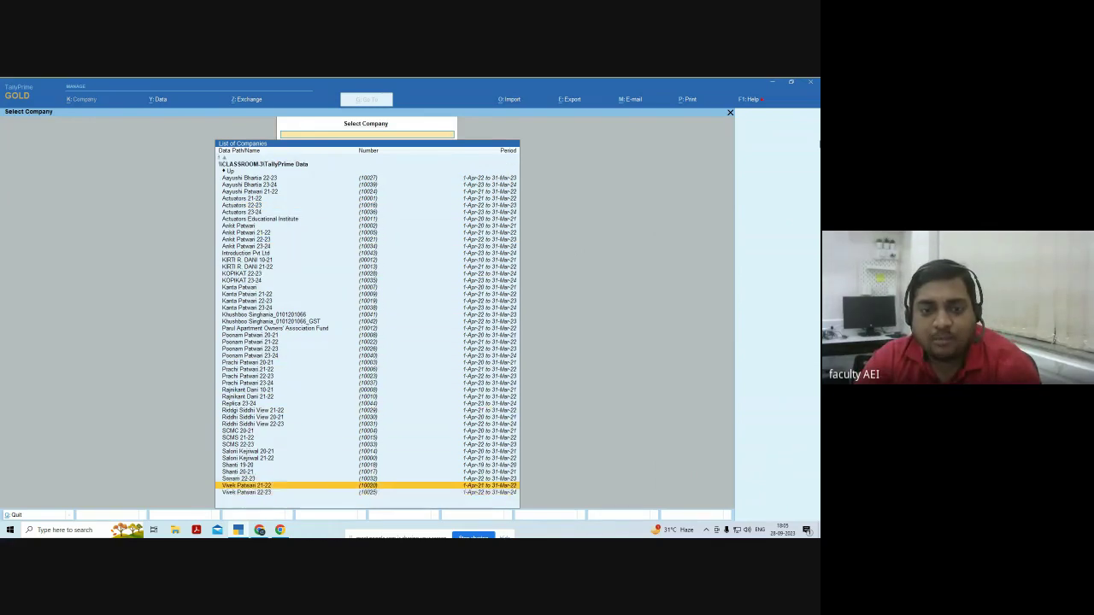
Browse back up the company list to the TallyPrime Data path entry above the companies.
{"action": "key", "text": "Up"}
{"action": "key", "text": "Up"}
{"action": "key", "text": "Up"}
{"action": "key", "text": "Up"}
{"action": "key", "text": "Up"}
{"action": "key", "text": "Up"}
{"action": "key", "text": "Up"}
{"action": "key", "text": "Up"}
{"action": "key", "text": "Up"}
{"action": "key", "text": "Up"}
{"action": "key", "text": "Up"}
{"action": "key", "text": "Up"}
{"action": "key", "text": "Up"}
{"action": "key", "text": "Up"}
{"action": "key", "text": "Up"}
{"action": "key", "text": "Up"}
{"action": "key", "text": "Up"}
{"action": "key", "text": "Up"}
{"action": "key", "text": "Up"}
{"action": "key", "text": "Up"}
{"action": "key", "text": "Up"}
{"action": "key", "text": "Up"}
{"action": "key", "text": "Up"}
{"action": "key", "text": "Up"}
{"action": "key", "text": "Up"}
{"action": "key", "text": "Up"}
{"action": "key", "text": "Up"}
{"action": "key", "text": "Up"}
{"action": "key", "text": "Up"}
{"action": "key", "text": "Up"}
{"action": "key", "text": "Up"}
{"action": "key", "text": "Up"}
{"action": "key", "text": "Up"}
{"action": "key", "text": "Up"}
{"action": "key", "text": "Up"}
{"action": "key", "text": "Up"}
{"action": "key", "text": "Up"}
{"action": "key", "text": "Up"}
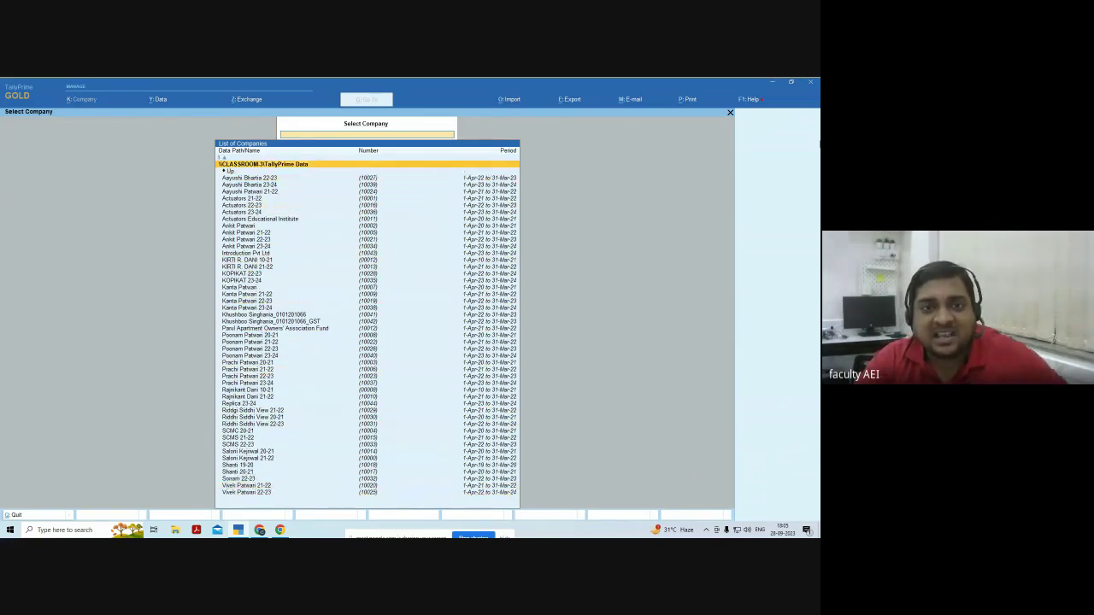
Browse down the company list again as far as the entries around its middle.
{"action": "key", "text": "Down"}
{"action": "key", "text": "Down"}
{"action": "key", "text": "Down"}
{"action": "key", "text": "Down"}
{"action": "key", "text": "Down"}
{"action": "key", "text": "Down"}
{"action": "key", "text": "Down"}
{"action": "key", "text": "Down"}
{"action": "key", "text": "Down"}
{"action": "key", "text": "Down"}
{"action": "key", "text": "Down"}
{"action": "key", "text": "Down"}
{"action": "key", "text": "Down"}
{"action": "key", "text": "Down"}
{"action": "key", "text": "Down"}
{"action": "key", "text": "Down"}
{"action": "key", "text": "Down"}
{"action": "key", "text": "Down"}
{"action": "key", "text": "Down"}
{"action": "key", "text": "Down"}
{"action": "key", "text": "Down"}
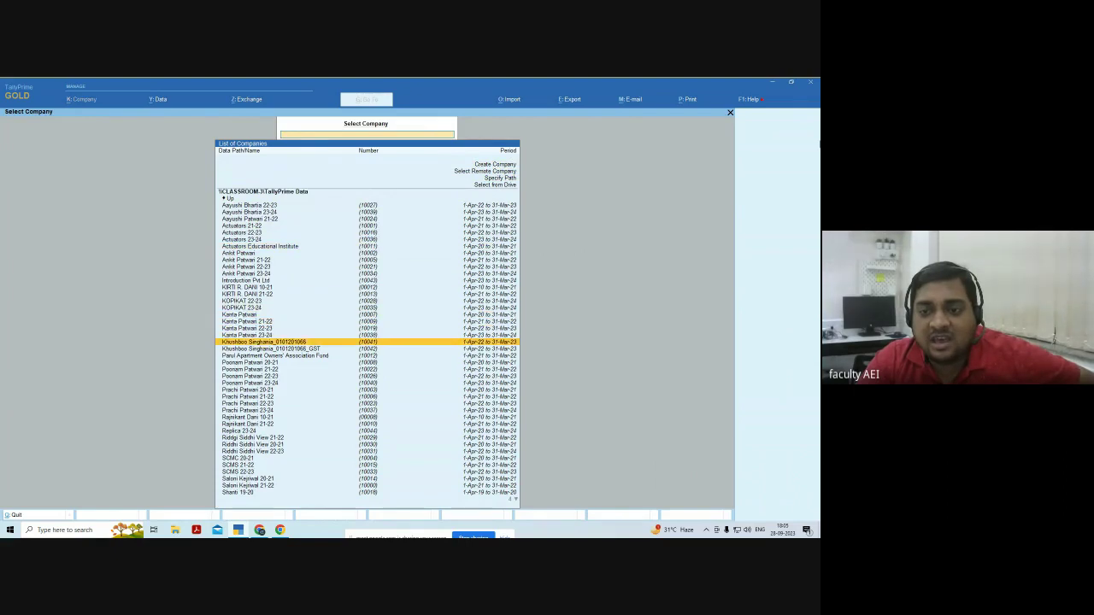
Go through the remaining companies and stop at the Create Company option.
{"action": "key", "text": "Up"}
{"action": "key", "text": "Up"}
{"action": "key", "text": "Up"}
{"action": "key", "text": "Up"}
{"action": "key", "text": "Up"}
{"action": "key", "text": "Up"}
{"action": "key", "text": "Up"}
{"action": "key", "text": "Up"}
{"action": "key", "text": "Up"}
{"action": "key", "text": "Up"}
{"action": "key", "text": "Up"}
{"action": "key", "text": "Up"}
{"action": "key", "text": "Up"}
{"action": "key", "text": "Up"}
{"action": "key", "text": "Up"}
{"action": "key", "text": "Up"}
{"action": "key", "text": "Up"}
{"action": "key", "text": "Up"}
{"action": "key", "text": "Up"}
{"action": "key", "text": "Up"}
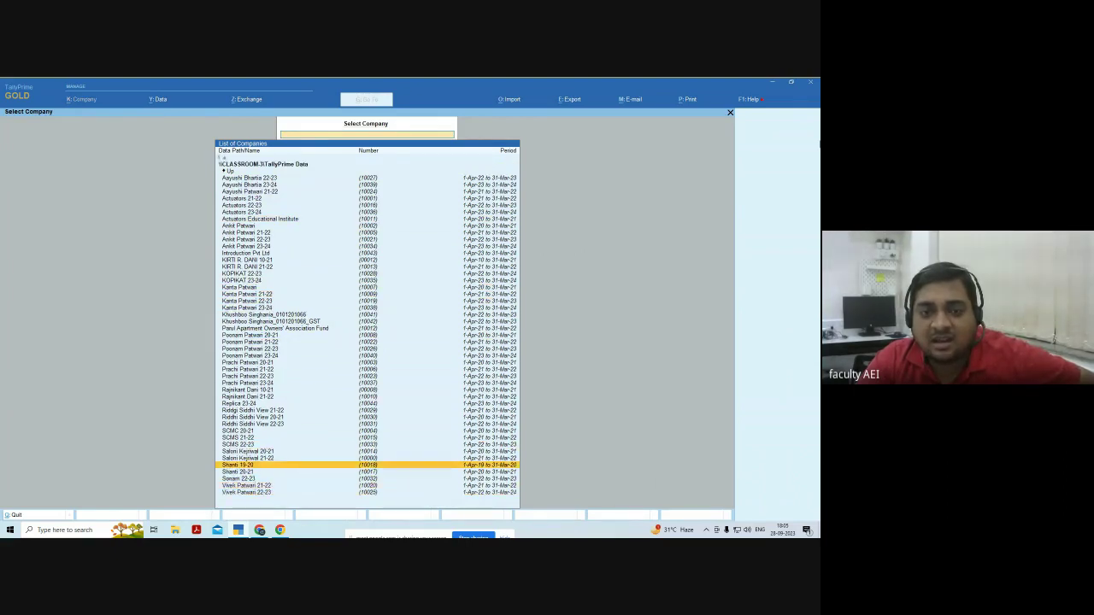
{"action": "key", "text": "Up"}
{"action": "key", "text": "Up"}
{"action": "key", "text": "Up"}
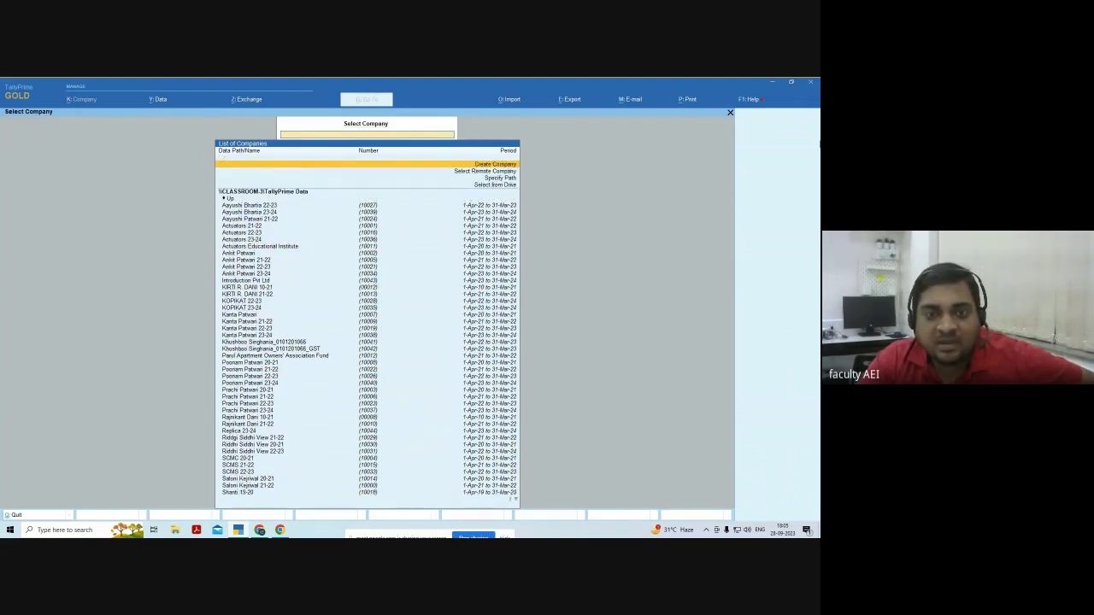
Step from Create Company into the first three company entries and settle on the first company.
{"action": "key", "text": "Down"}
{"action": "key", "text": "Down"}
{"action": "key", "text": "Down"}
{"action": "key", "text": "Down"}
{"action": "key", "text": "Down"}
{"action": "key", "text": "Down"}
{"action": "key", "text": "Down"}
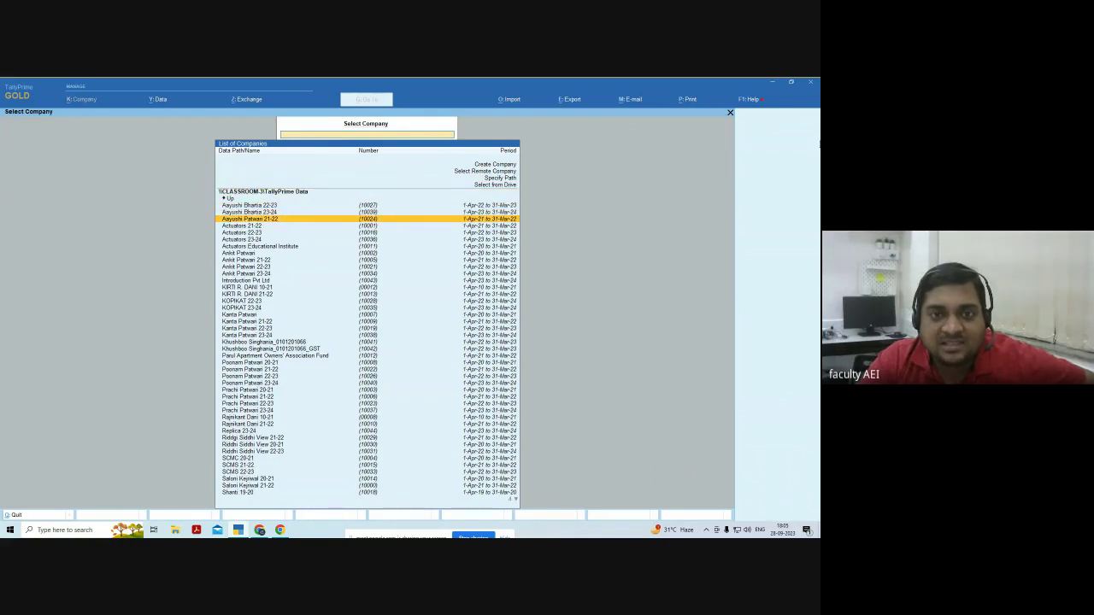
{"action": "key", "text": "Up"}
{"action": "key", "text": "Up"}
{"action": "key", "text": "Down"}
{"action": "key", "text": "Down"}
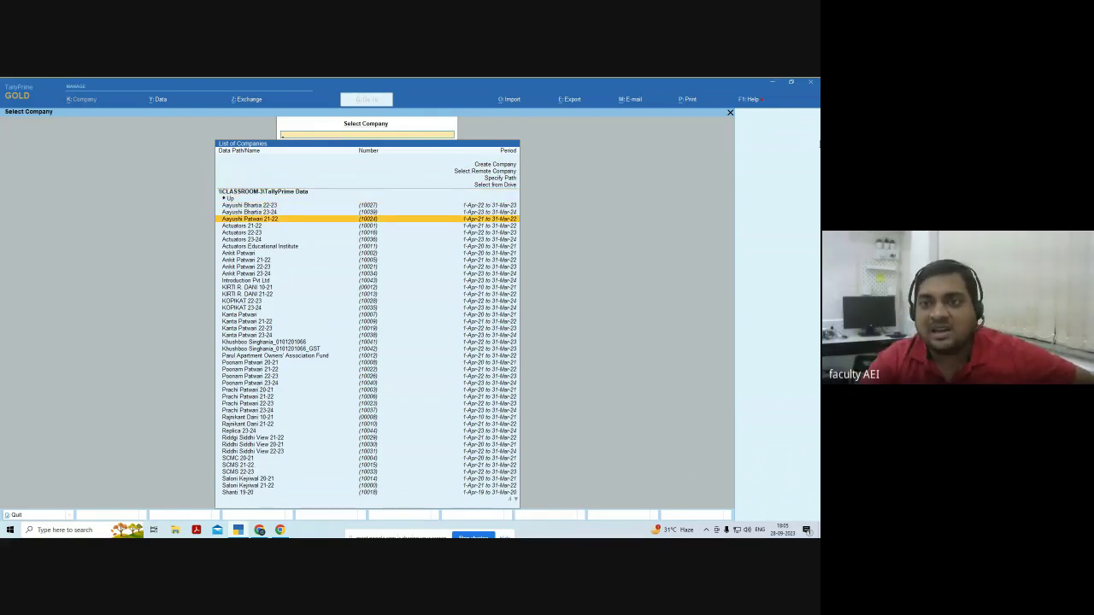
{"action": "key", "text": "Up"}
{"action": "key", "text": "Up"}
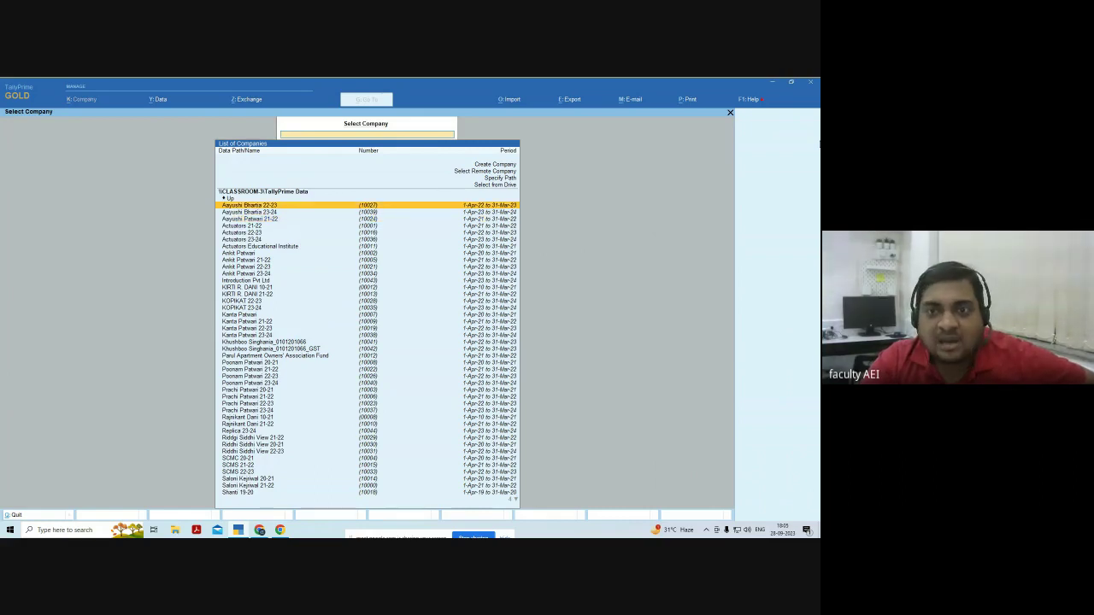
Review the companies down to Actuators Educational Institute and return to the first company.
{"action": "key", "text": "Down"}
{"action": "key", "text": "Down"}
{"action": "key", "text": "Down"}
{"action": "key", "text": "Down"}
{"action": "key", "text": "Down"}
{"action": "key", "text": "Down"}
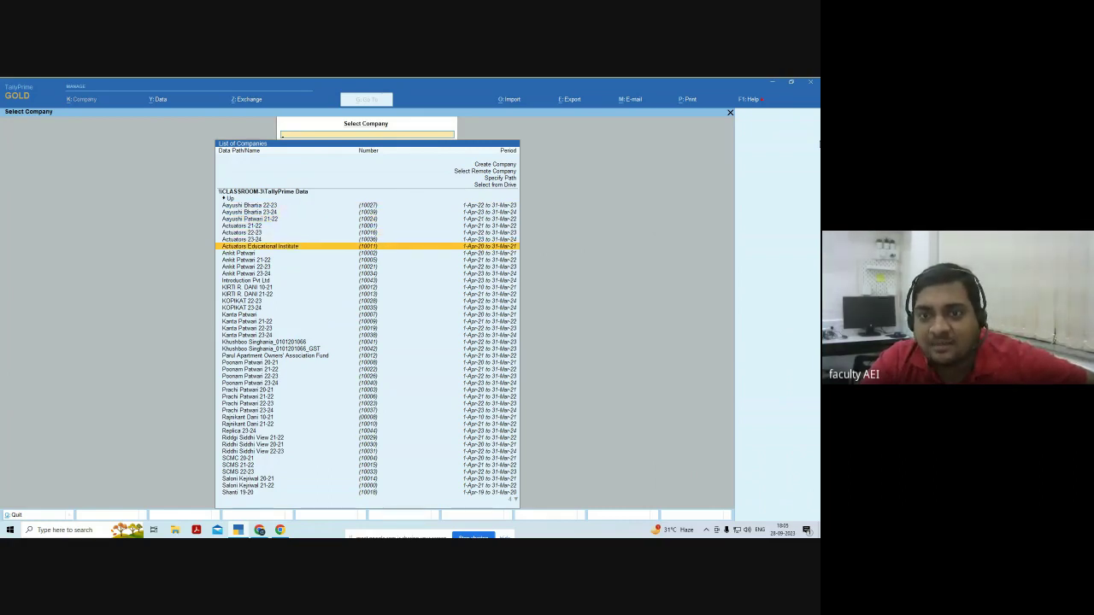
{"action": "key", "text": "Up"}
{"action": "key", "text": "Up"}
{"action": "key", "text": "Up"}
{"action": "key", "text": "Up"}
{"action": "key", "text": "Up"}
{"action": "key", "text": "Up"}
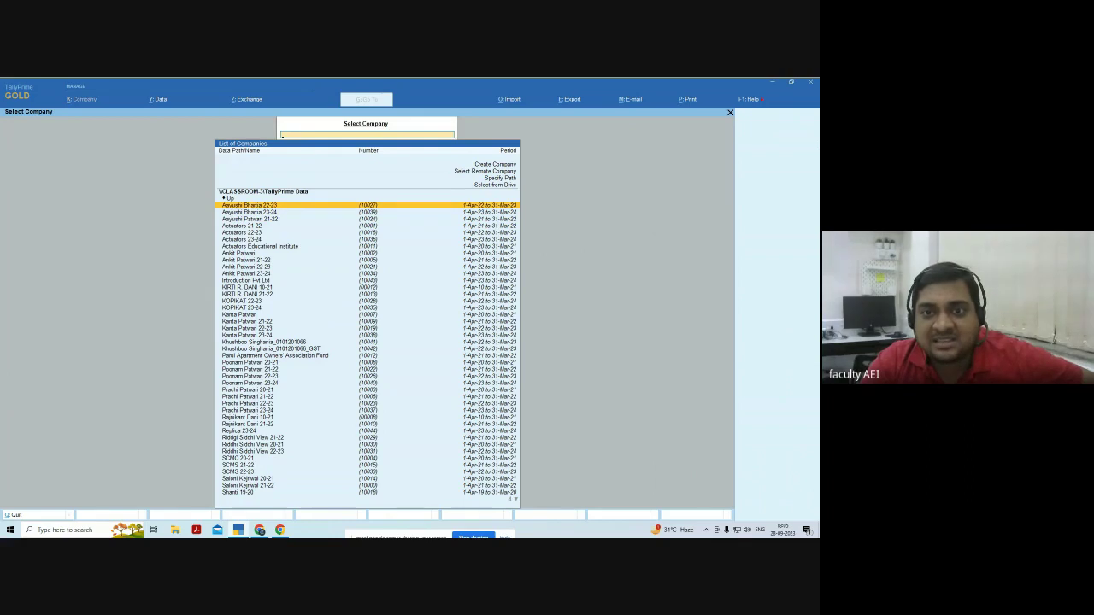
Point out the third company in the list and go back to the first one.
{"action": "key", "text": "Down"}
{"action": "key", "text": "Down"}
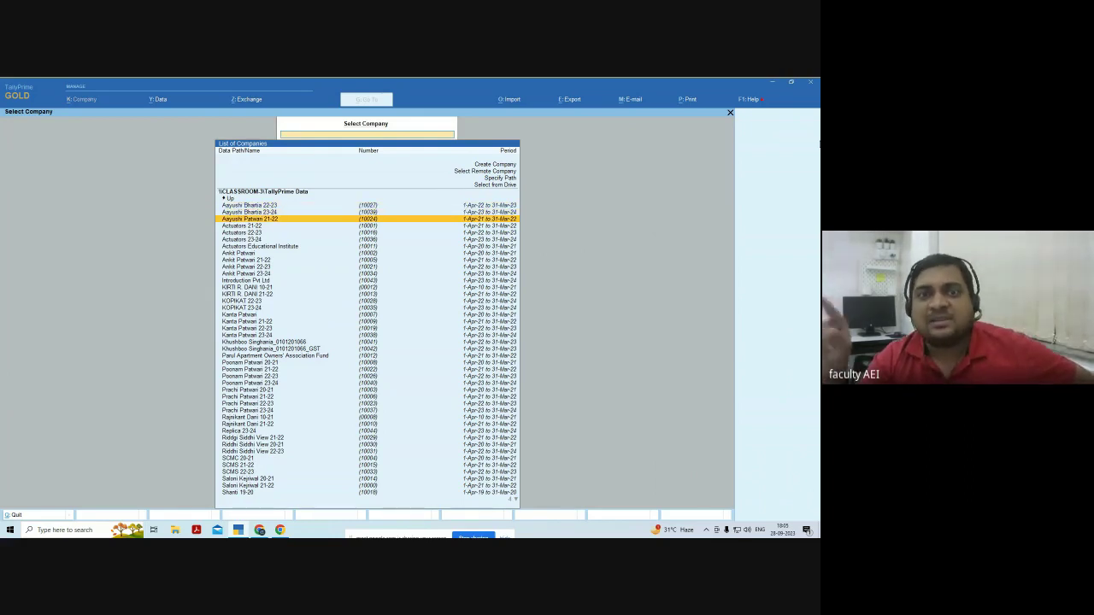
{"action": "key", "text": "Up"}
{"action": "key", "text": "Up"}
{"action": "key", "text": "Up"}
{"action": "key", "text": "Up"}
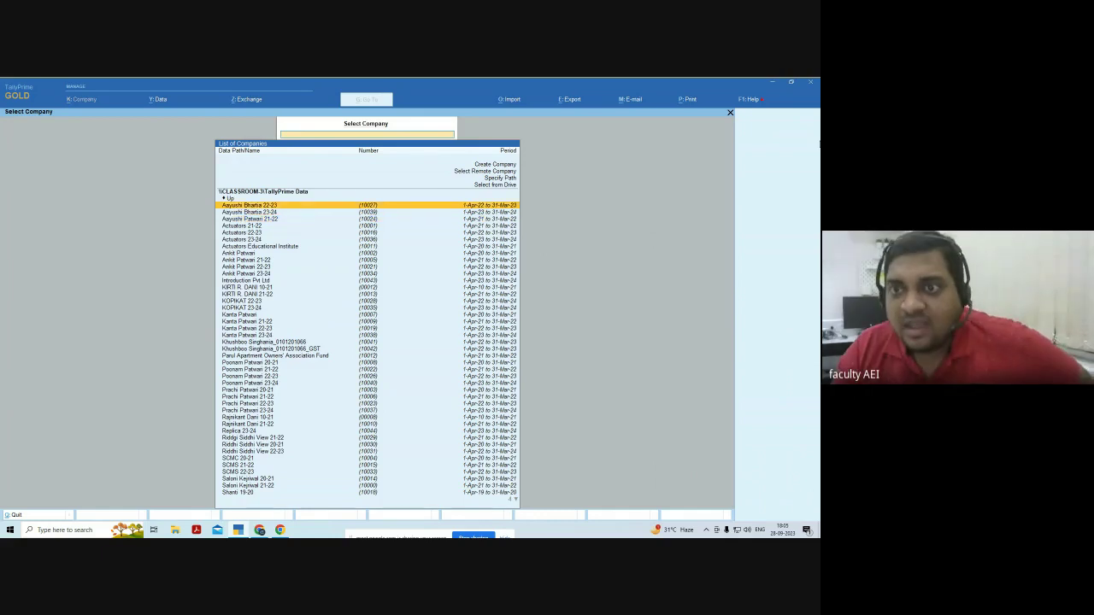
Highlight the Create Company option and move on to Specify Path.
{"action": "key", "text": "Up"}
{"action": "key", "text": "Up"}
{"action": "key", "text": "Up"}
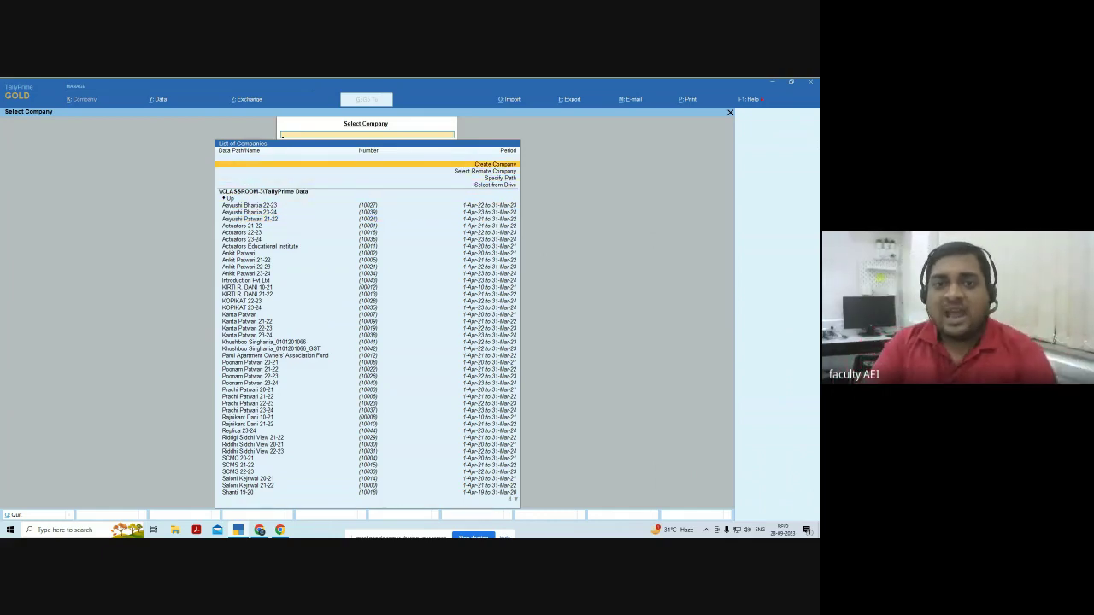
{"action": "key", "text": "Down"}
{"action": "key", "text": "Down"}
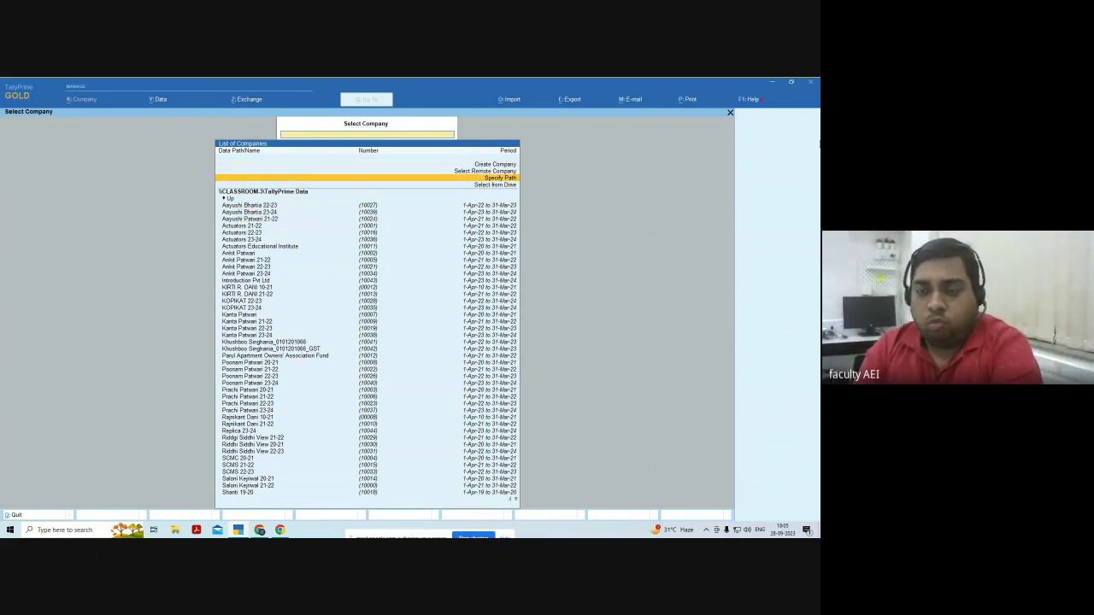
Look through the list of companies down to Actuators 21-22 and return to Create Company.
{"action": "key", "text": "Down"}
{"action": "key", "text": "Down"}
{"action": "key", "text": "Down"}
{"action": "key", "text": "Down"}
{"action": "key", "text": "Down"}
{"action": "key", "text": "Down"}
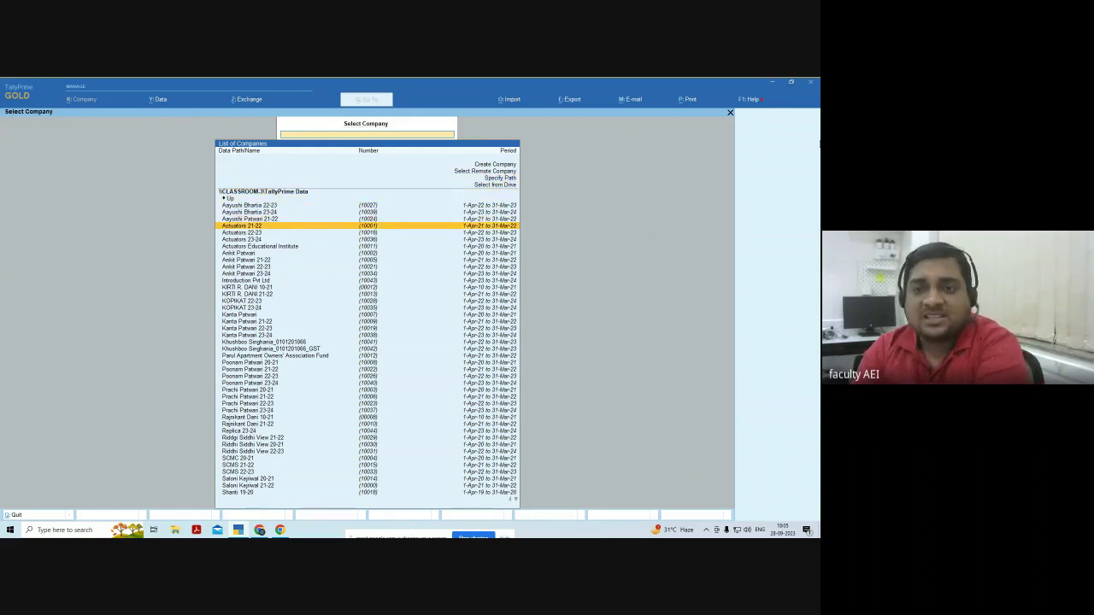
{"action": "key", "text": "Up"}
{"action": "key", "text": "Up"}
{"action": "key", "text": "Up"}
{"action": "key", "text": "Up"}
{"action": "key", "text": "Up"}
{"action": "key", "text": "Up"}
{"action": "key", "text": "Up"}
{"action": "key", "text": "Up"}
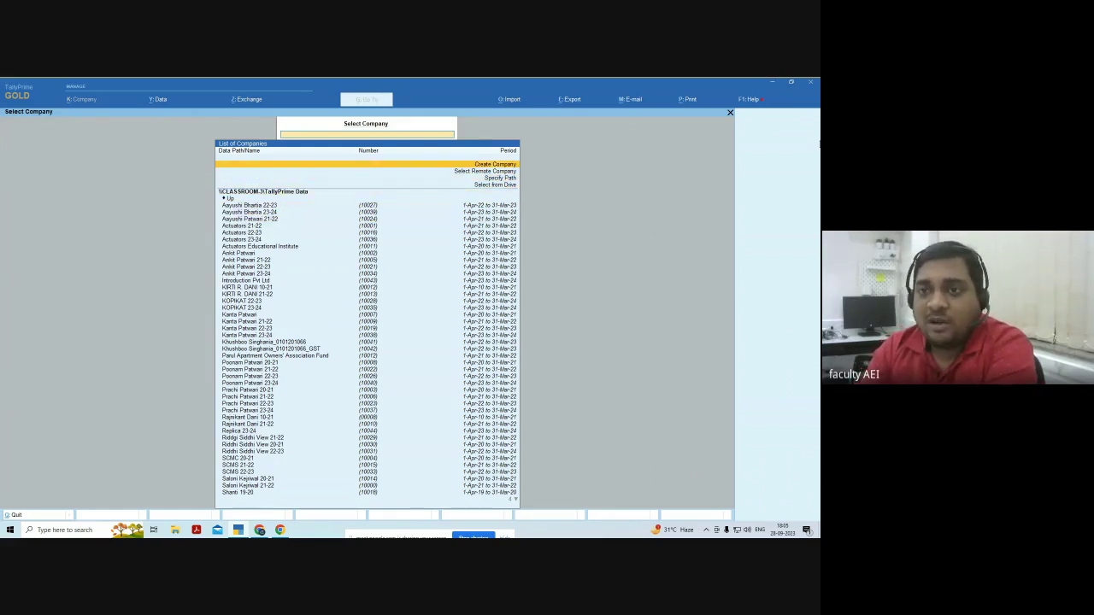
Start creating a new company and name it Introduction 22-23.
{"action": "key", "text": "Down"}
{"action": "key", "text": "Down"}
{"action": "key", "text": "Up"}
{"action": "key", "text": "Up"}
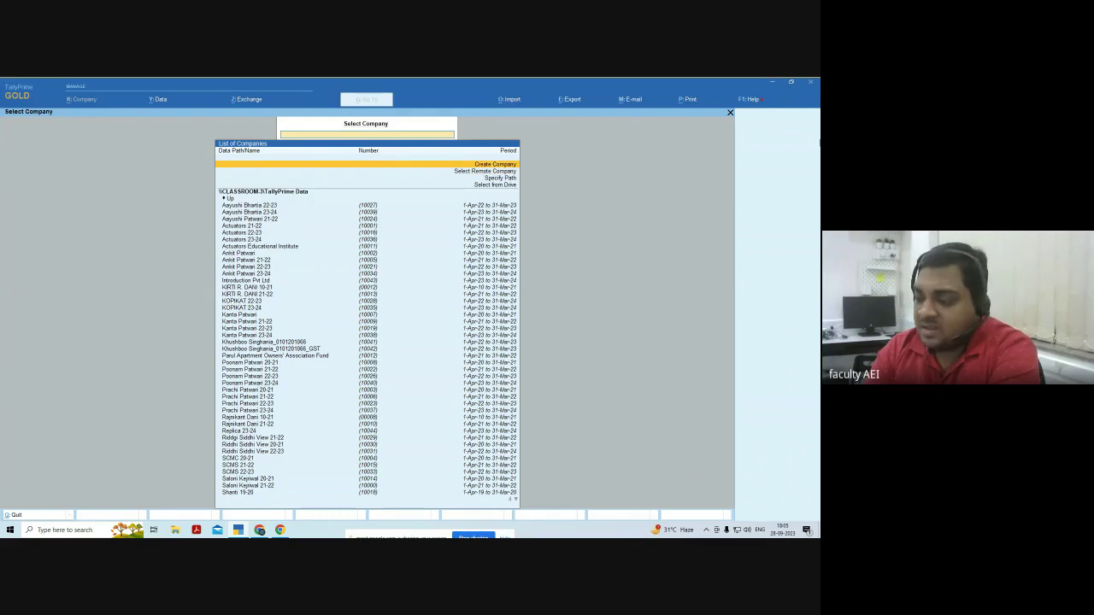
{"action": "key", "text": "Return"}
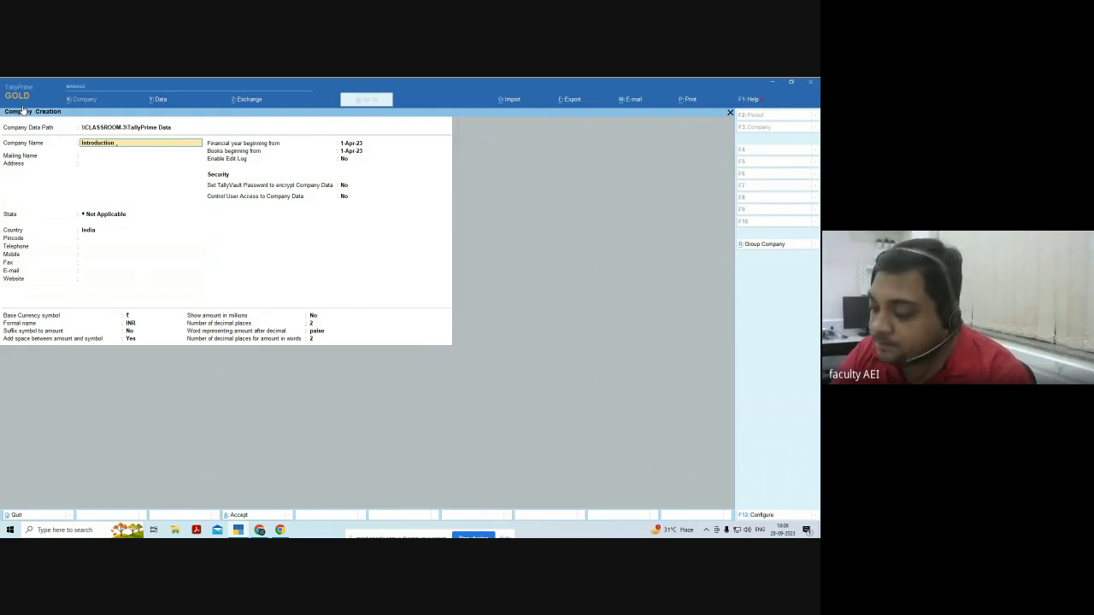
{"action": "type", "text": "22-23"}
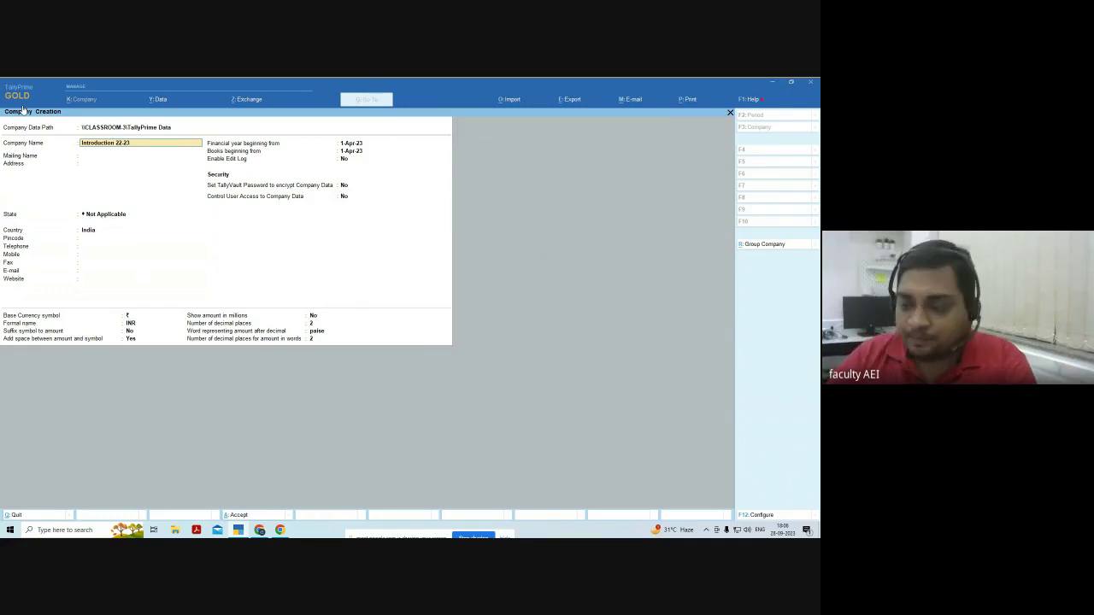
{"action": "key", "text": "Return"}
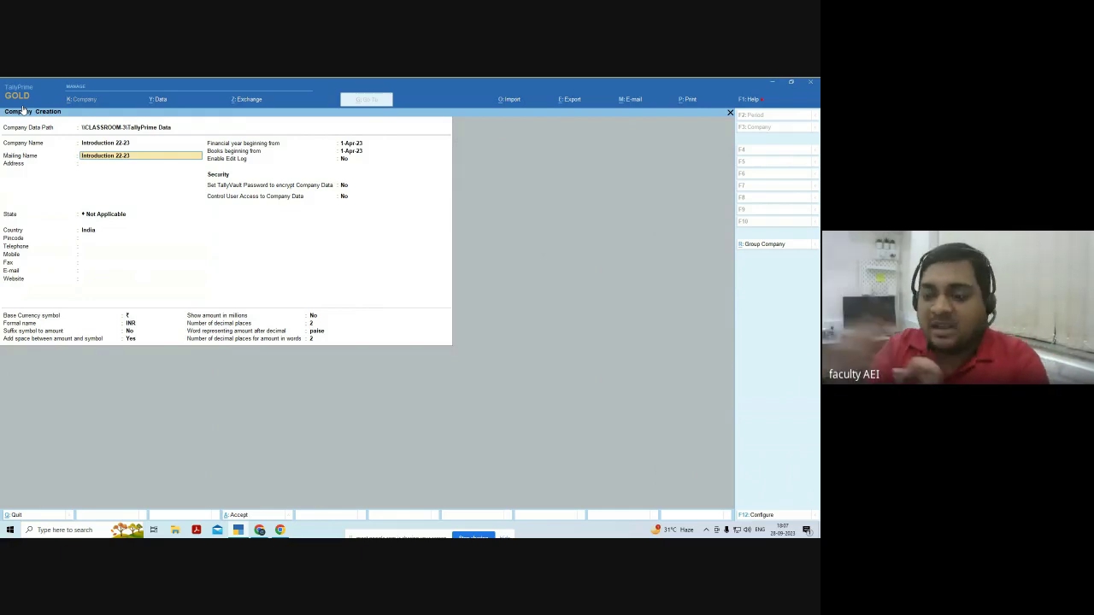
Replace the mailing name of the new company with Introduction Pvt Ltd.
{"action": "key", "text": "BackSpace"}
{"action": "type", "text": "Intro"}
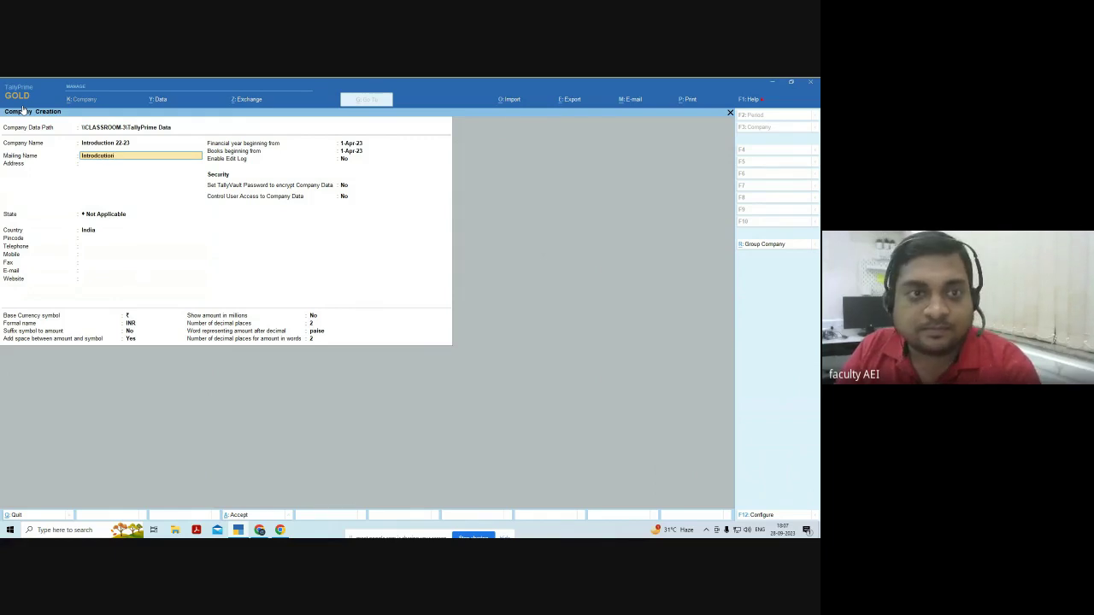
{"action": "key", "text": "BackSpace"}
{"action": "key", "text": "BackSpace"}
{"action": "key", "text": "BackSpace"}
{"action": "key", "text": "BackSpace"}
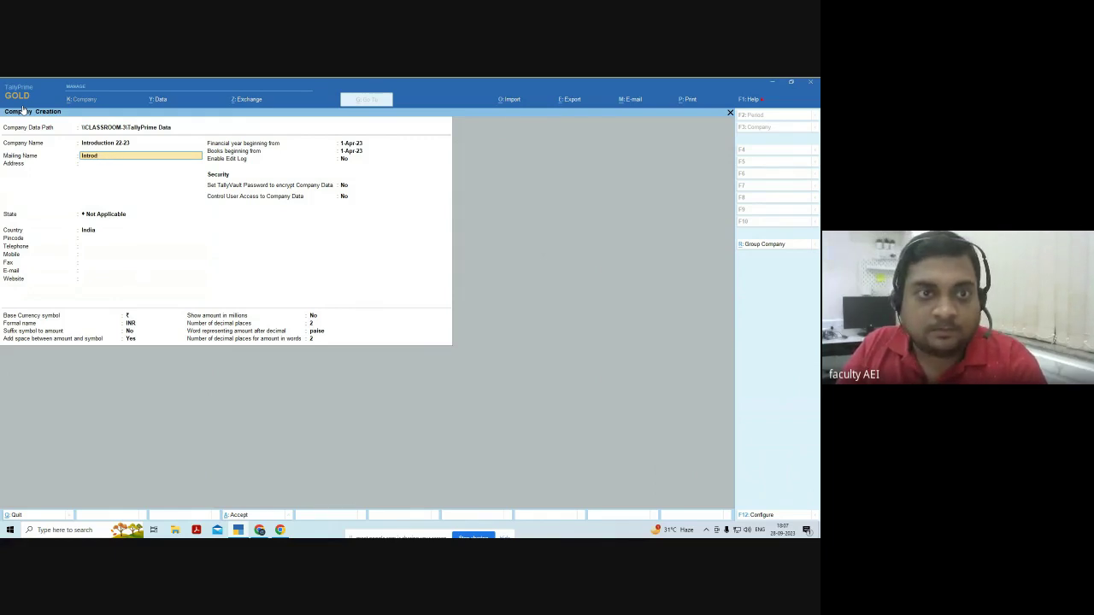
{"action": "type", "text": "uction Ovt Lt"}
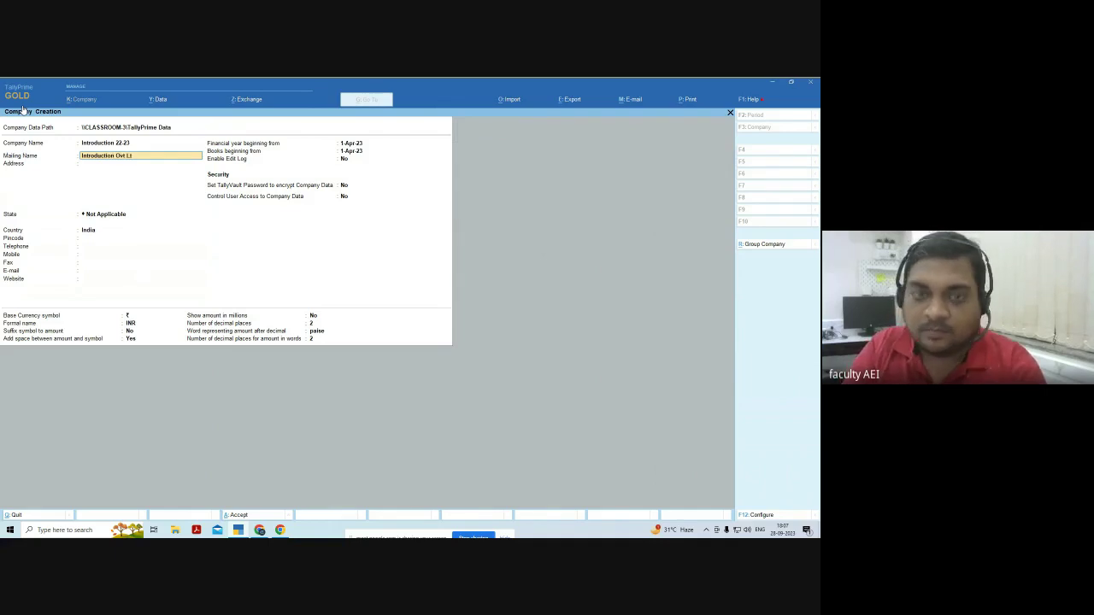
{"action": "key", "text": "BackSpace"}
{"action": "key", "text": "BackSpace"}
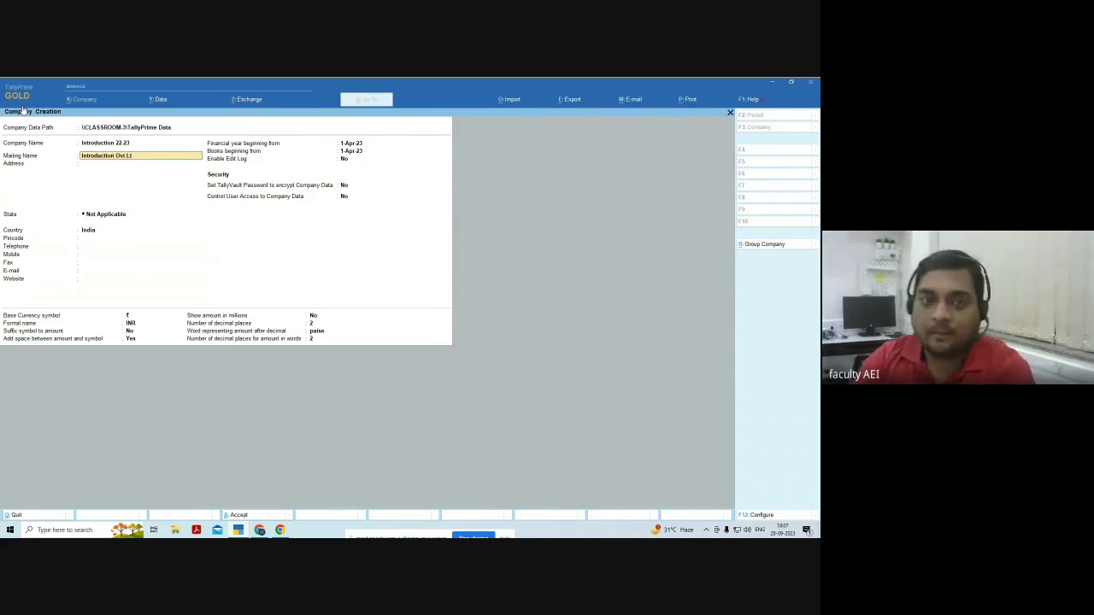
{"action": "key", "text": "BackSpace"}
{"action": "key", "text": "BackSpace"}
{"action": "key", "text": "BackSpace"}
{"action": "key", "text": "BackSpace"}
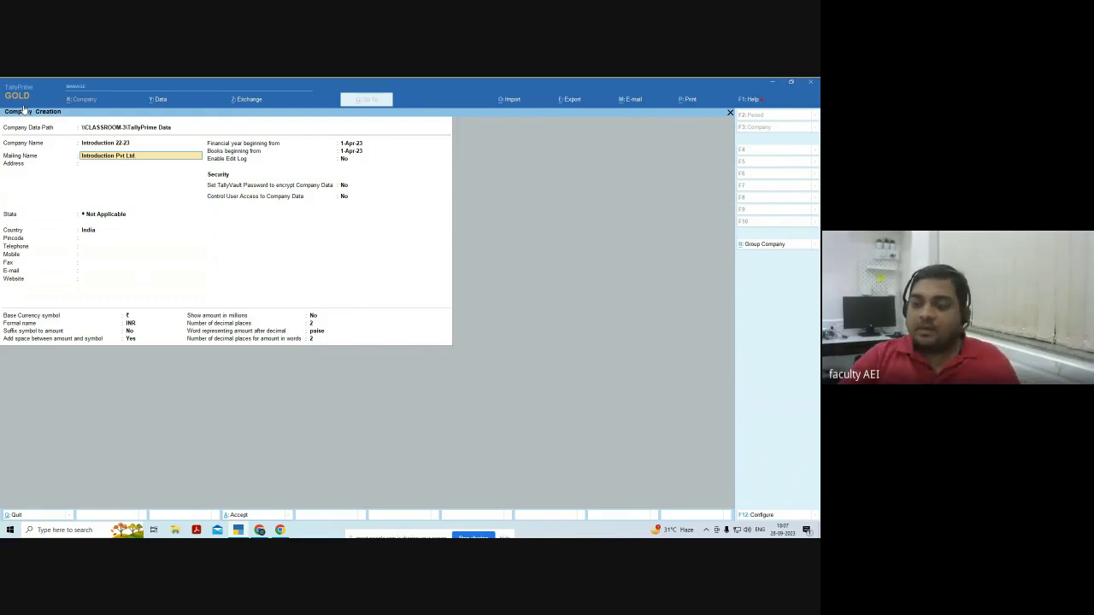
Set the company data path to the C:\ drive, keeping the company and mailing names, and continue to the address.
{"action": "key", "text": "Return"}
{"action": "key", "text": "Up"}
{"action": "key", "text": "Up"}
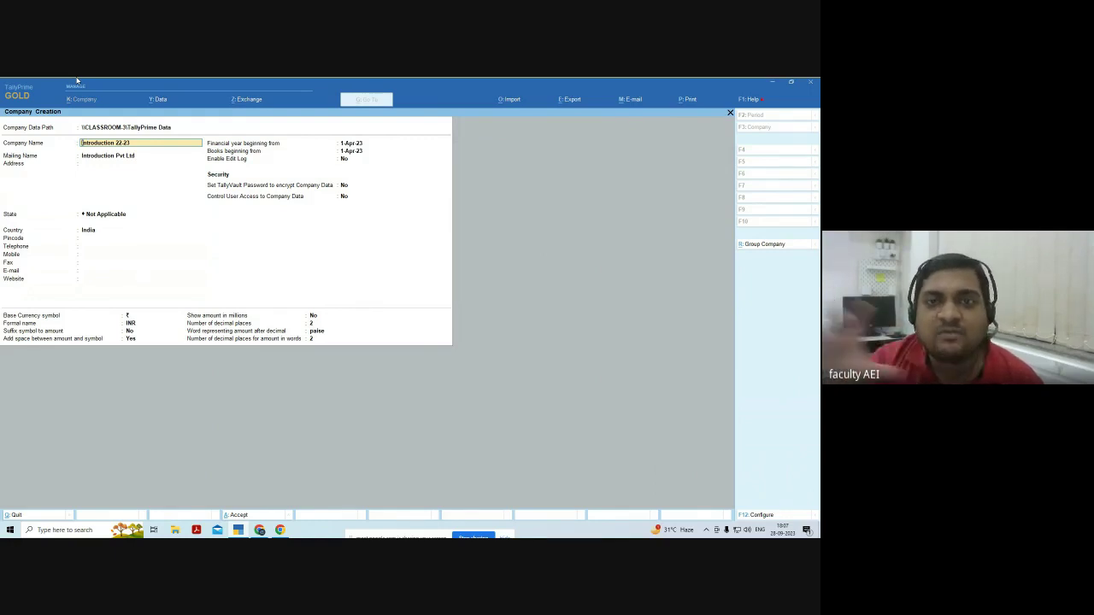
{"action": "key", "text": "Up"}
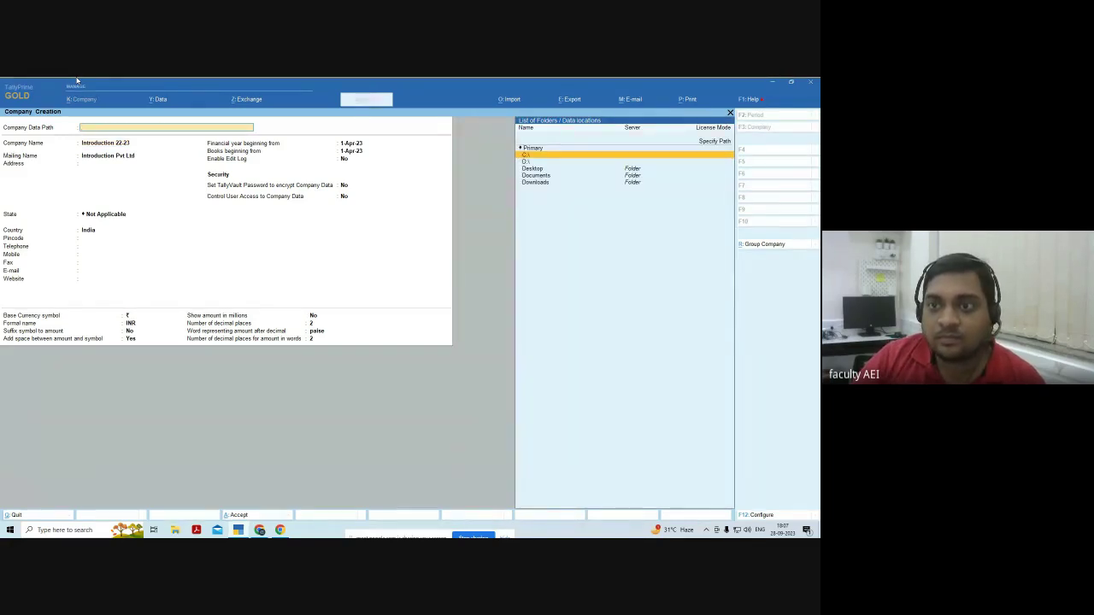
{"action": "key", "text": "Down"}
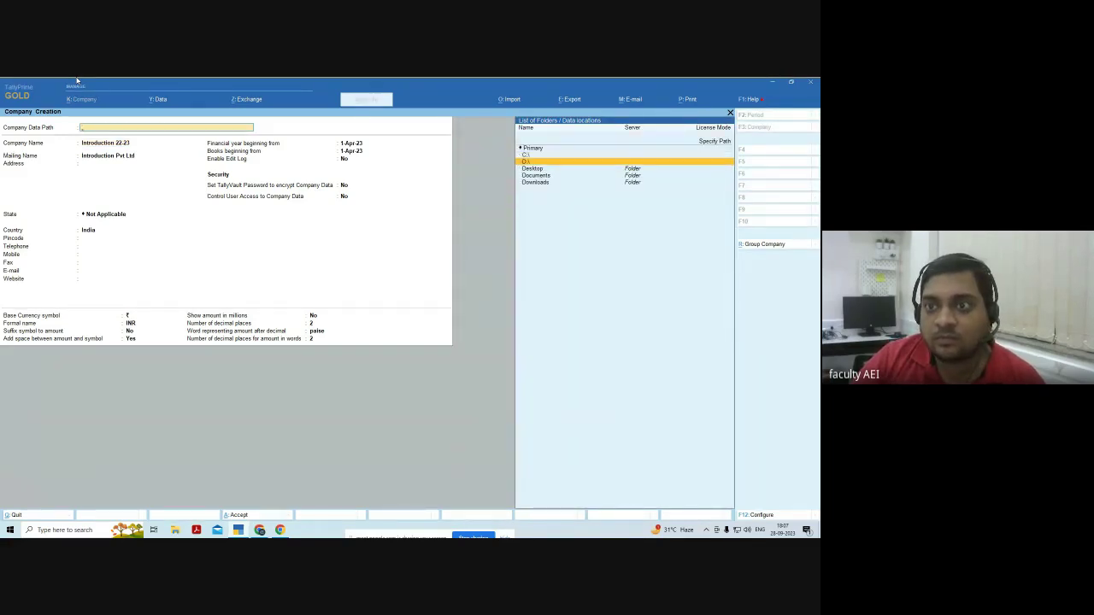
{"action": "key", "text": "Up"}
{"action": "key", "text": "Return"}
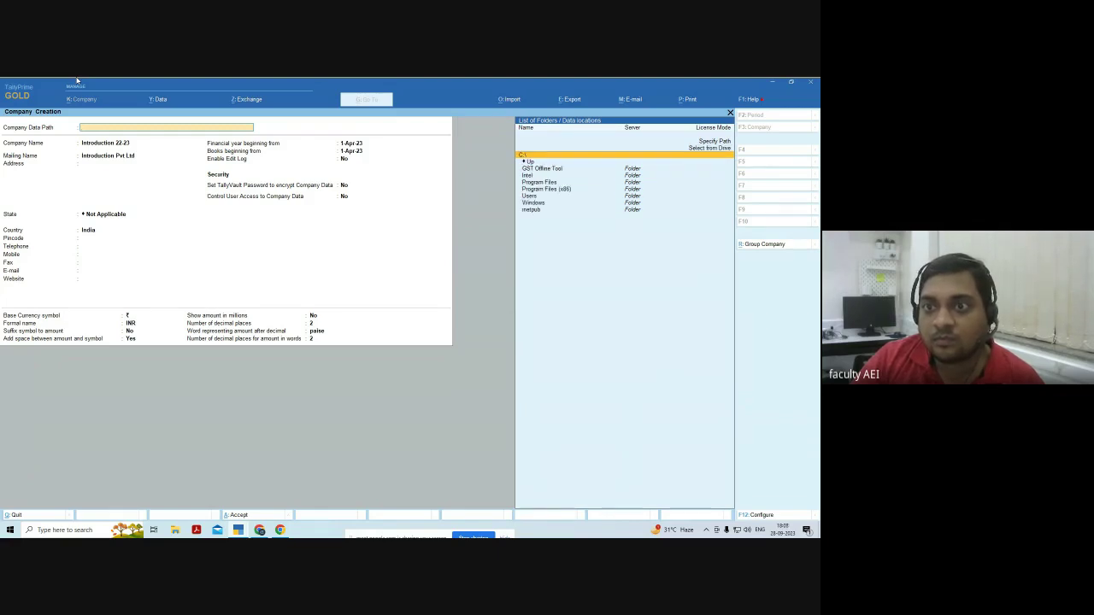
{"action": "key", "text": "Return"}
{"action": "key", "text": "Return"}
{"action": "key", "text": "Return"}
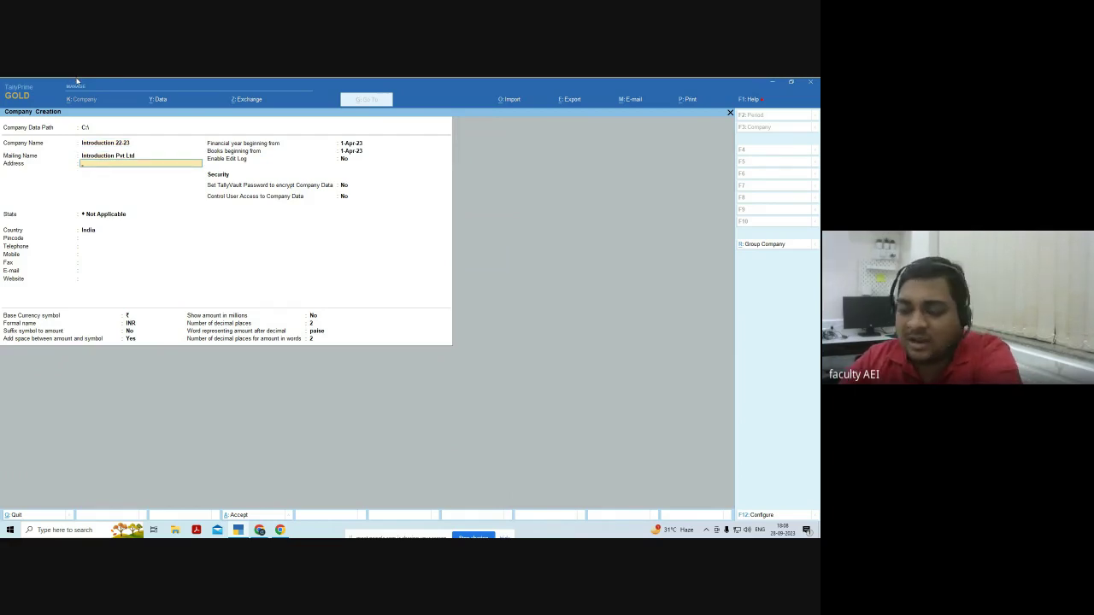
Leave the address blank, set the state to West Bengal and fill in the company's pincode.
{"action": "key", "text": "Return"}
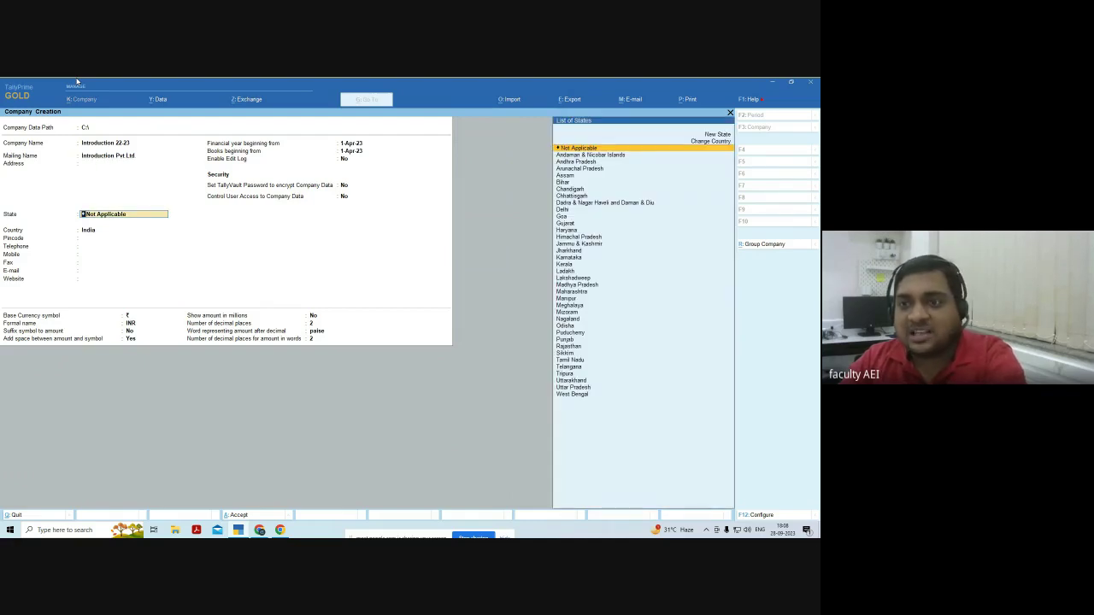
{"action": "type", "text": "We"}
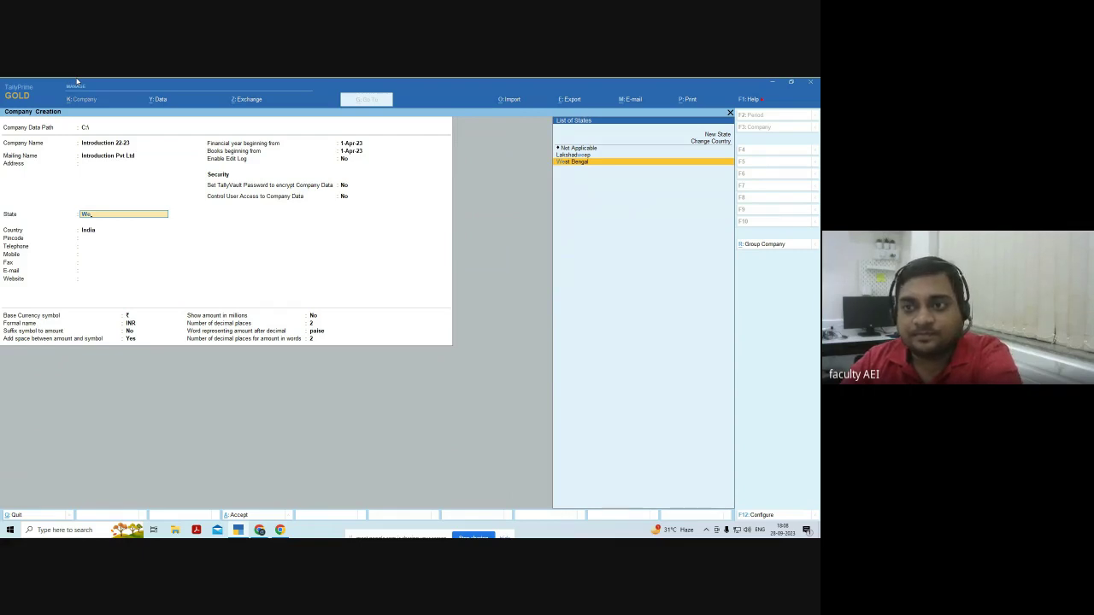
{"action": "key", "text": "Return"}
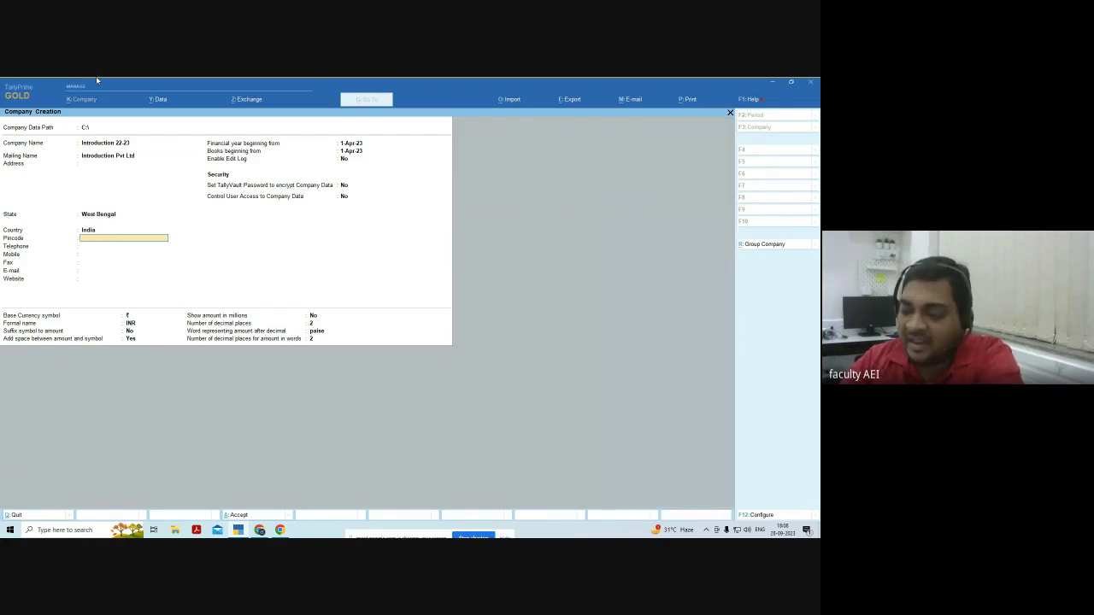
{"action": "type", "text": "700040"}
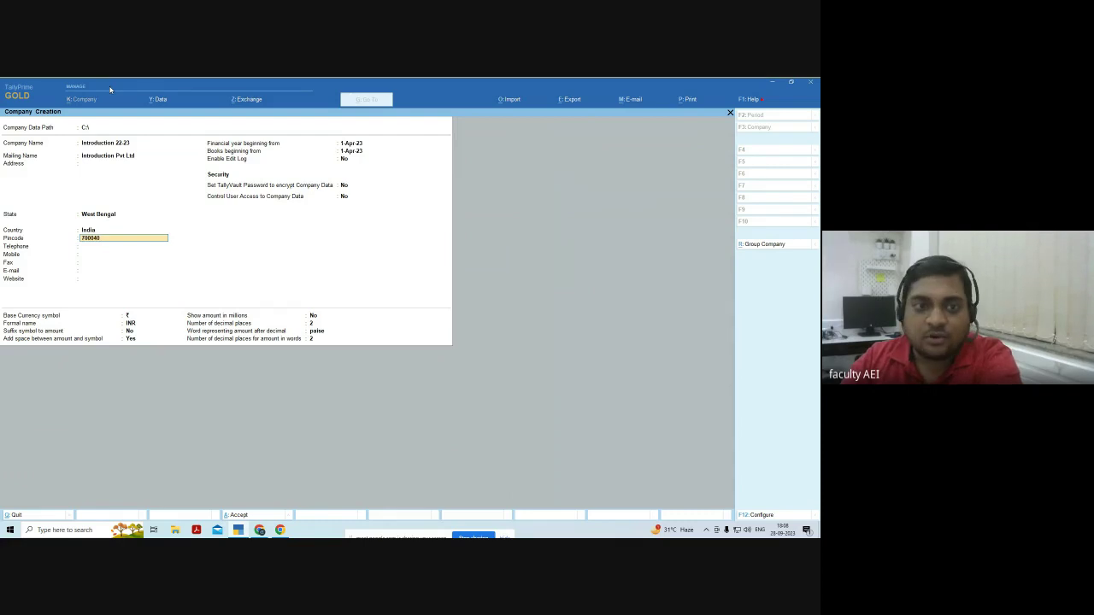
{"action": "key", "text": "Return"}
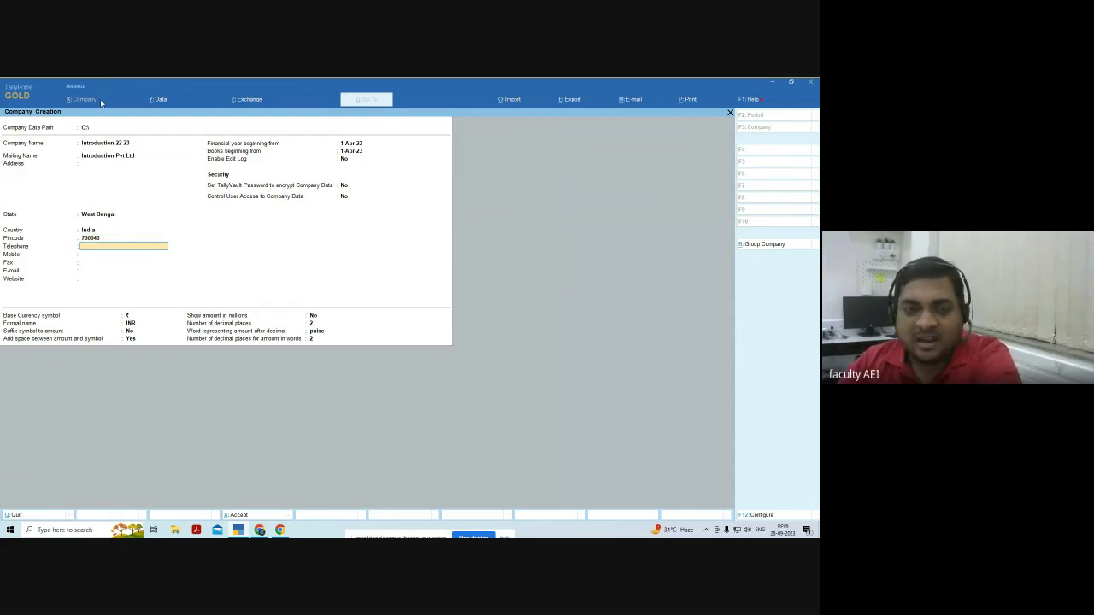
Leave the telephone, mobile, fax, e-mail and website blank and set the financial year to begin on 1-Apr-22.
{"action": "key", "text": "Return"}
{"action": "key", "text": "Return"}
{"action": "key", "text": "Return"}
{"action": "key", "text": "Return"}
{"action": "key", "text": "Return"}
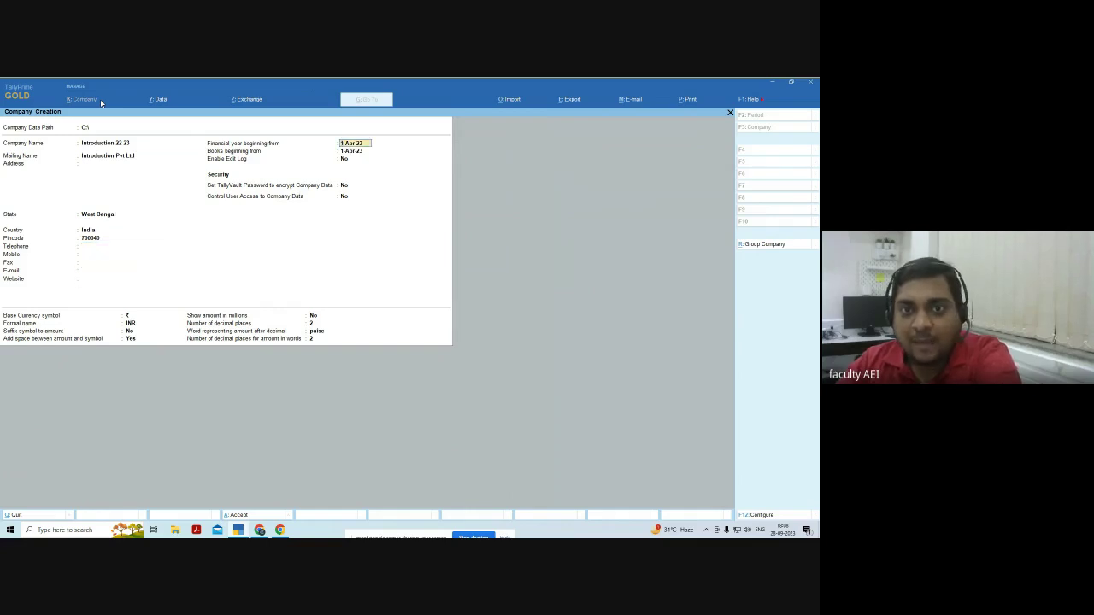
{"action": "type", "text": "1"}
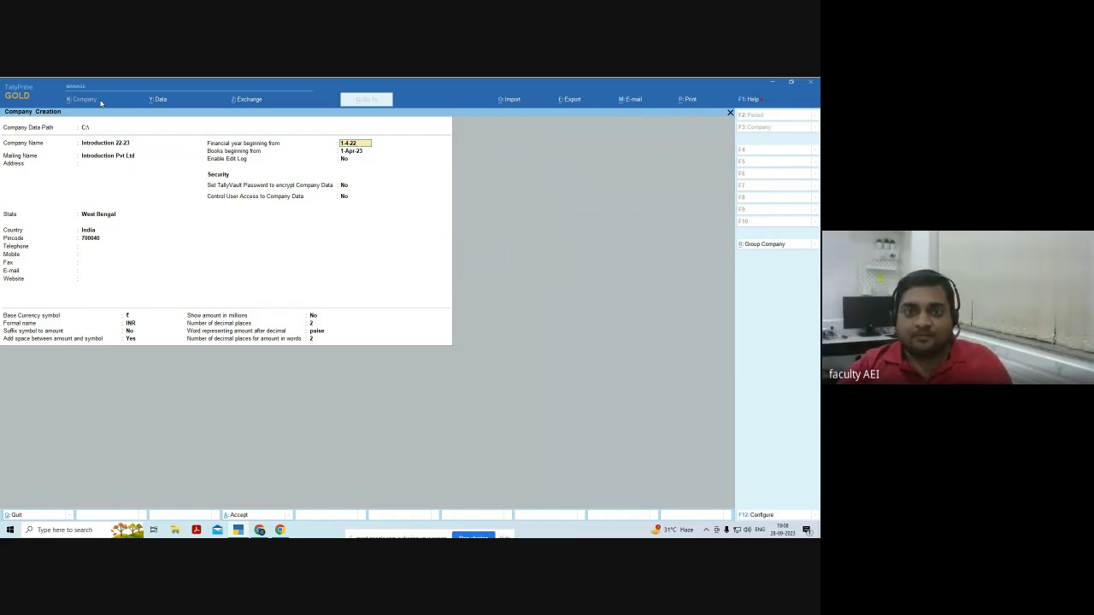
{"action": "key", "text": "Return"}
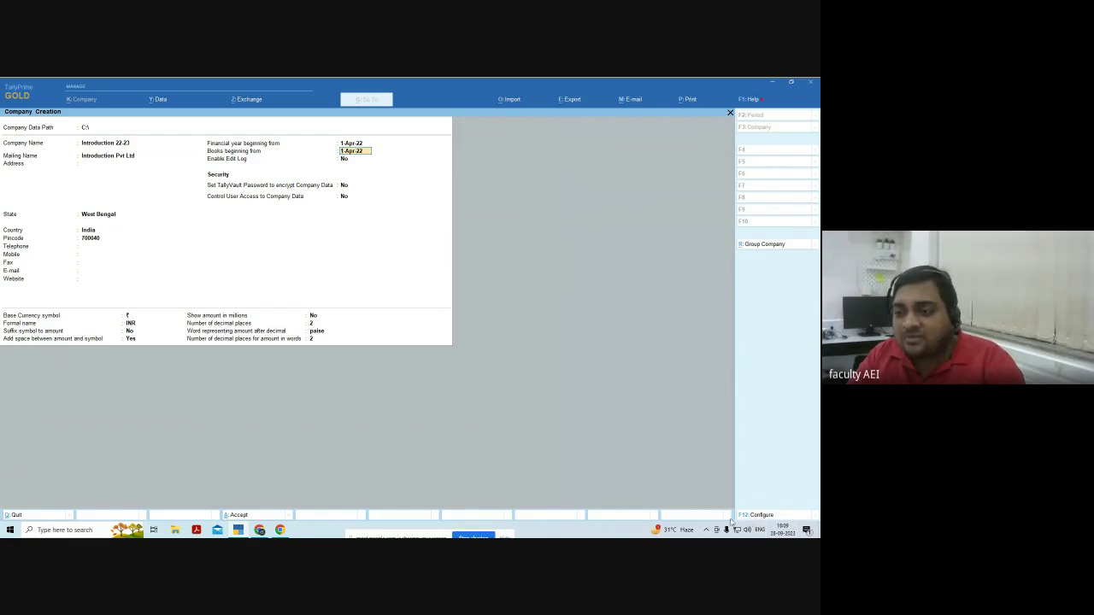
Open the company creation configuration and review its options from contact details to additional base currency details.
{"action": "left_click", "coordinate": [791, 515]}
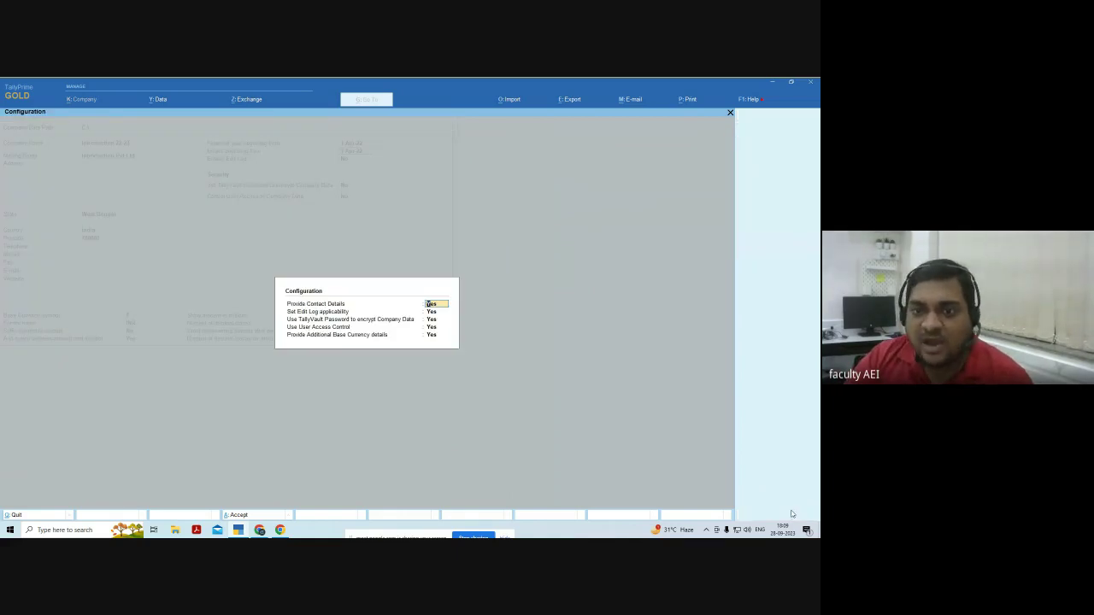
{"action": "key", "text": "Return"}
{"action": "key", "text": "Return"}
{"action": "key", "text": "Down"}
{"action": "key", "text": "Down"}
{"action": "key", "text": "Up"}
{"action": "key", "text": "Up"}
{"action": "key", "text": "Up"}
{"action": "key", "text": "Up"}
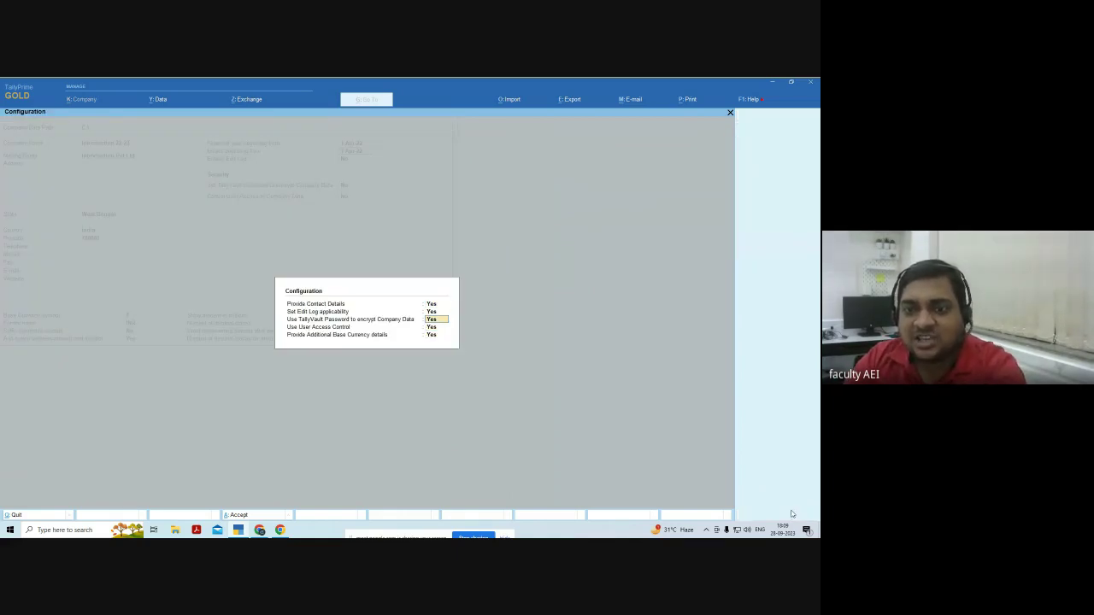
{"action": "key", "text": "Down"}
{"action": "key", "text": "Down"}
{"action": "key", "text": "Down"}
{"action": "key", "text": "Down"}
{"action": "key", "text": "Up"}
{"action": "key", "text": "Up"}
{"action": "key", "text": "Up"}
{"action": "key", "text": "Up"}
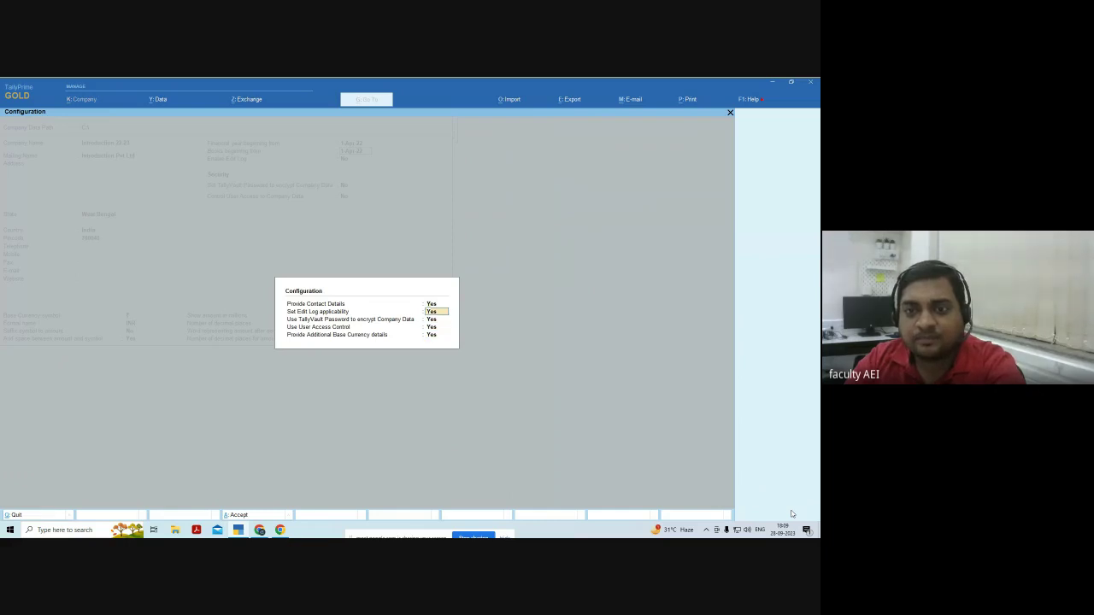
{"action": "key", "text": "Down"}
{"action": "key", "text": "Down"}
{"action": "key", "text": "Down"}
{"action": "key", "text": "Up"}
{"action": "key", "text": "Up"}
{"action": "key", "text": "Up"}
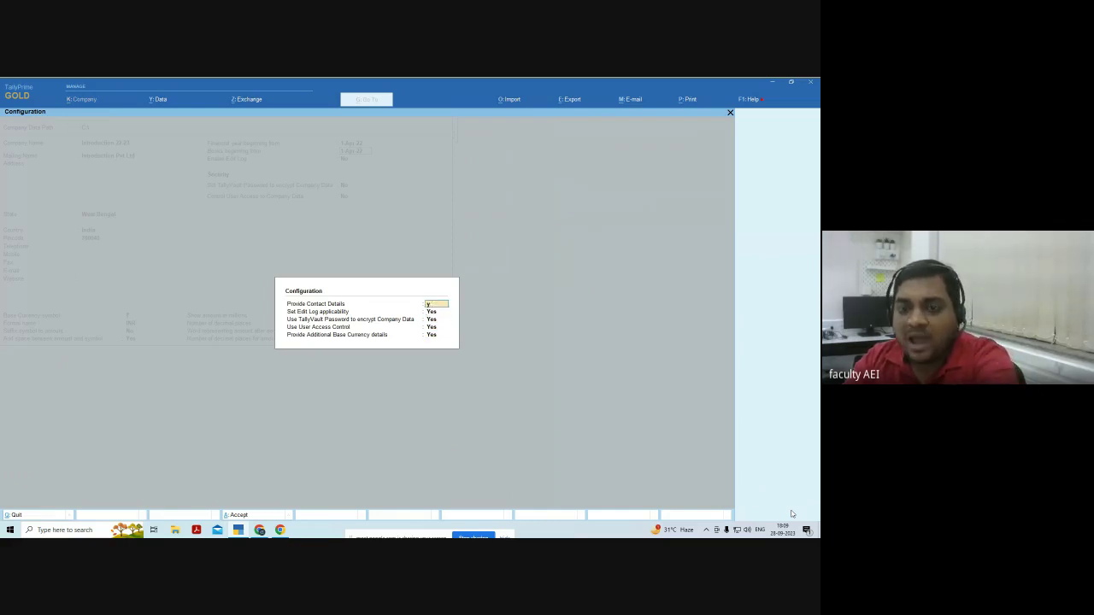
Set Provide Additional Base Currency details to Yes and accept the configuration.
{"action": "key", "text": "Down"}
{"action": "key", "text": "Down"}
{"action": "key", "text": "Down"}
{"action": "key", "text": "Down"}
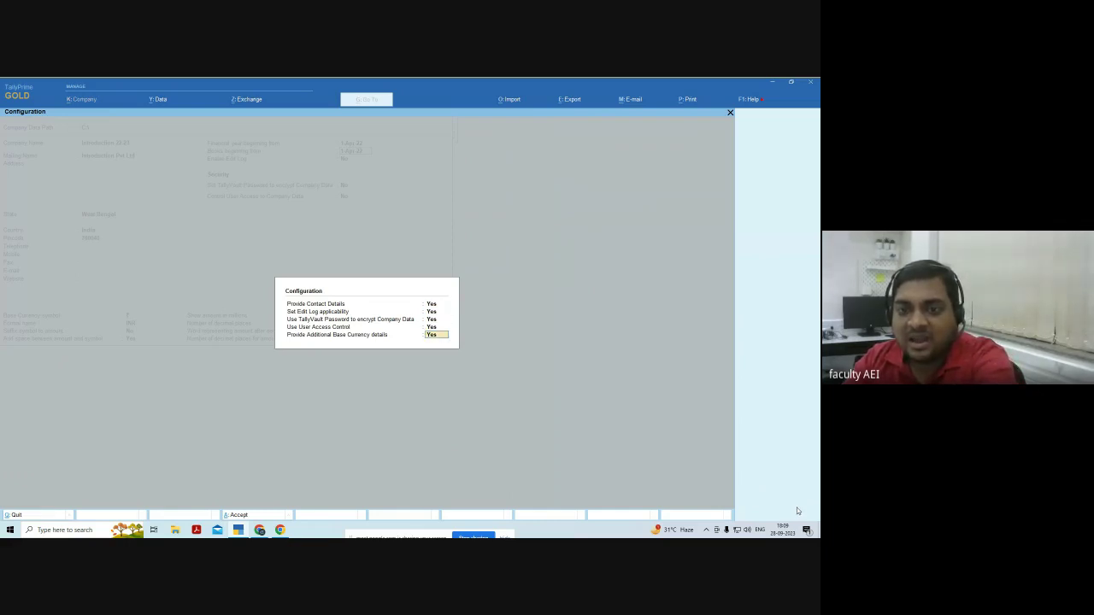
{"action": "type", "text": "y"}
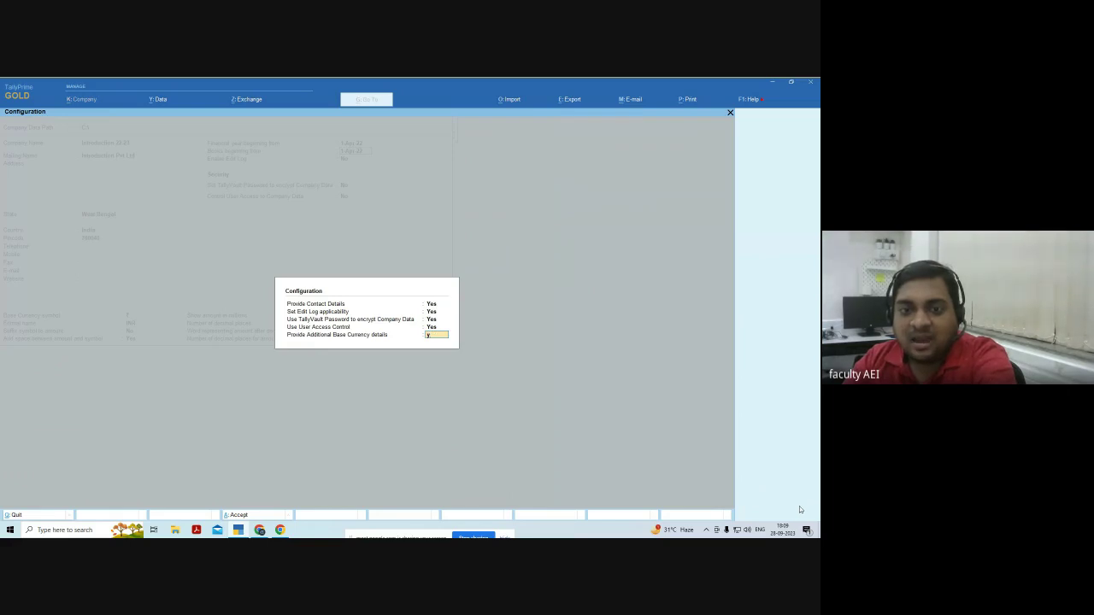
{"action": "key", "text": "Return"}
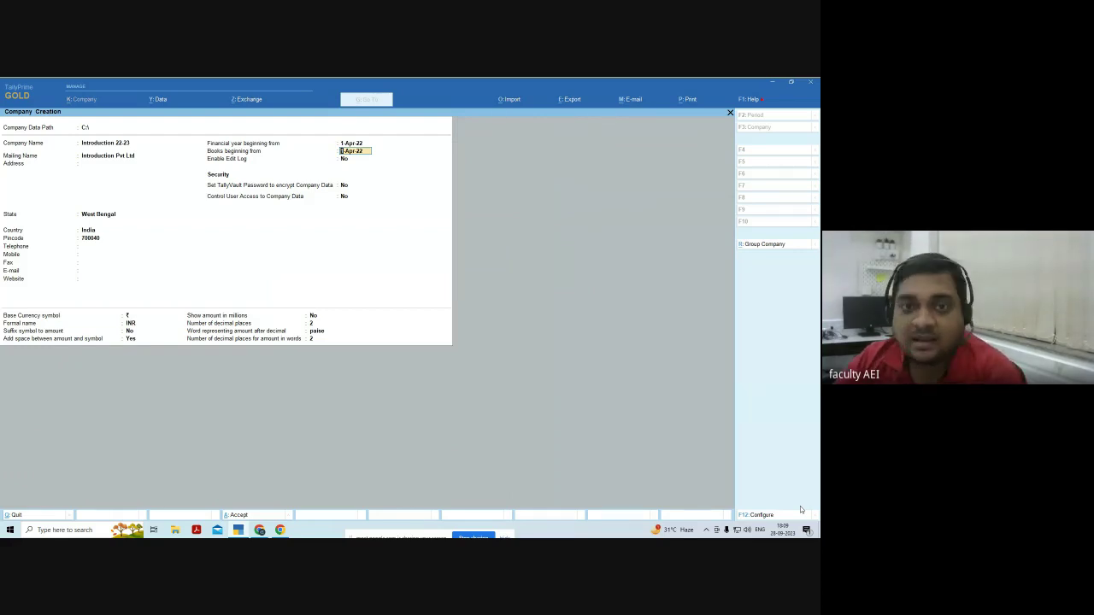
Accept 1-Apr-22 as the books beginning date and No for the edit log, TallyVault password and user access control.
{"action": "key", "text": "Return"}
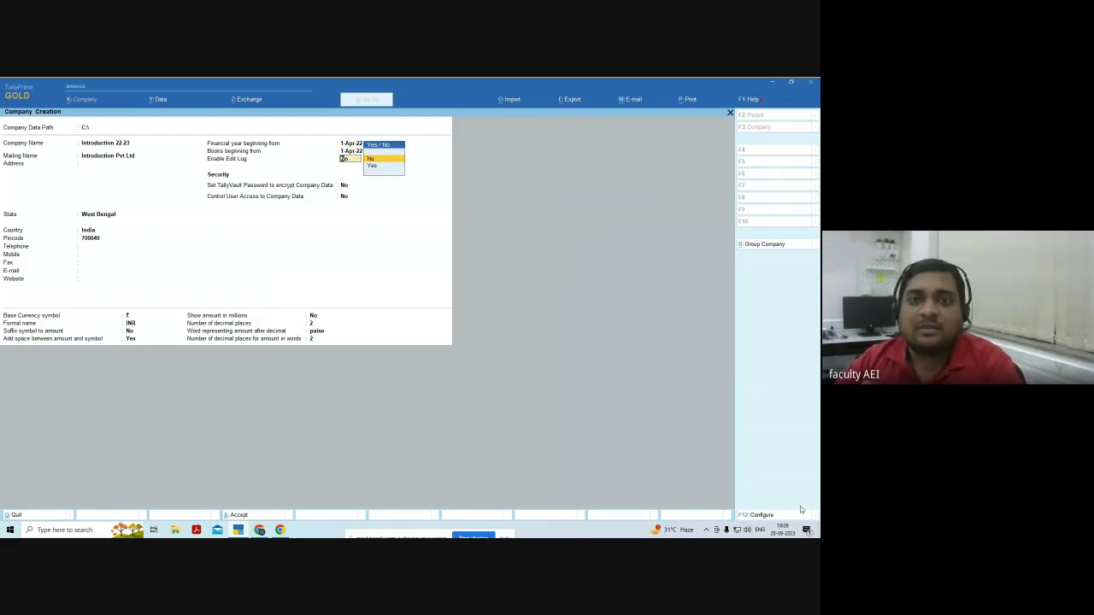
{"action": "key", "text": "Return"}
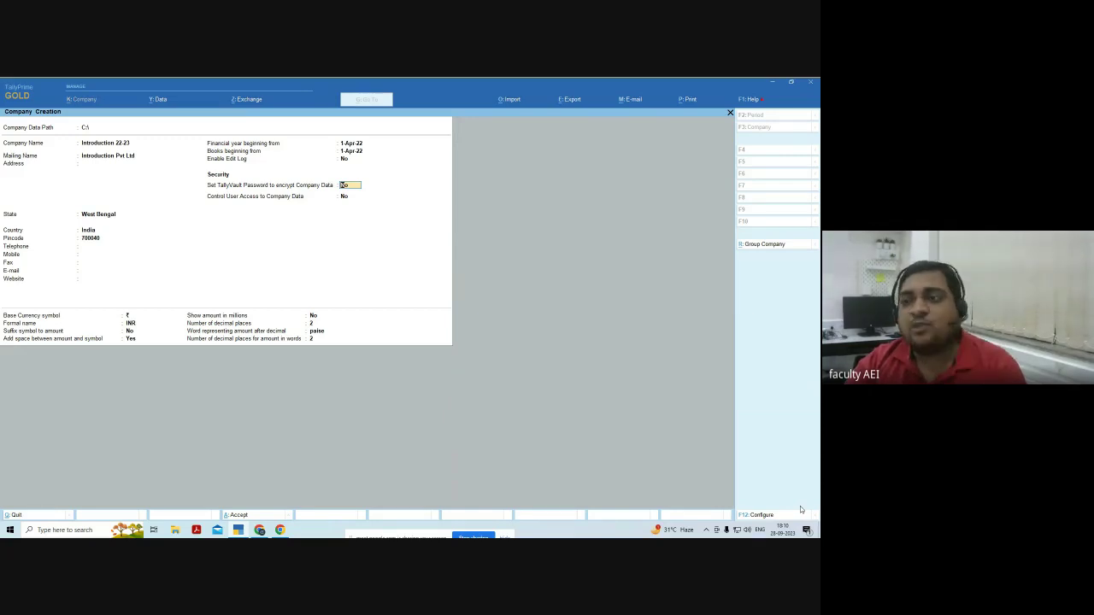
{"action": "key", "text": "Return"}
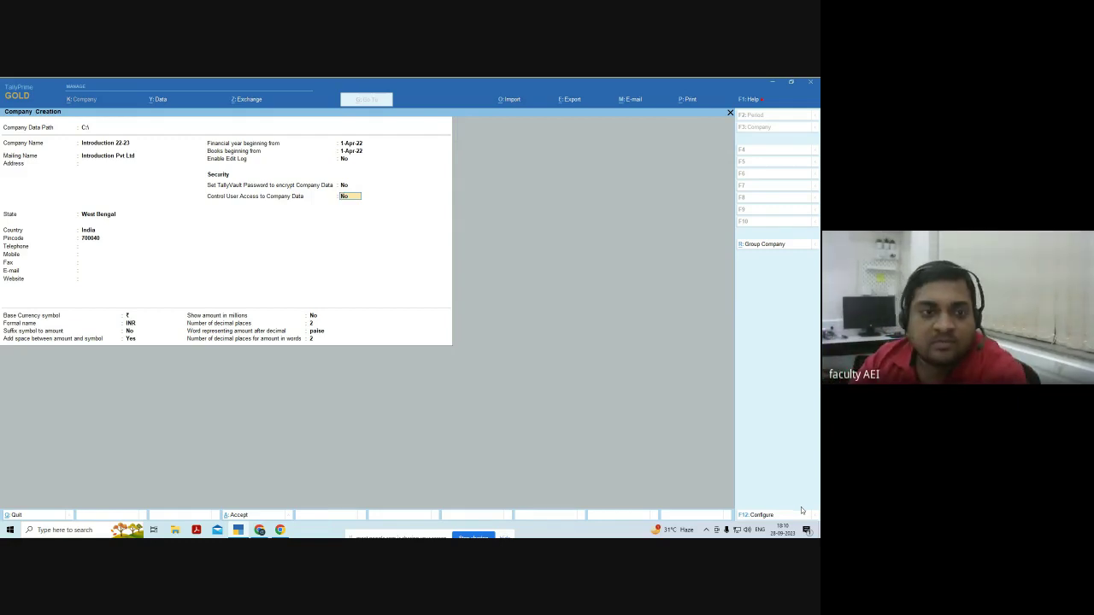
{"action": "key", "text": "Return"}
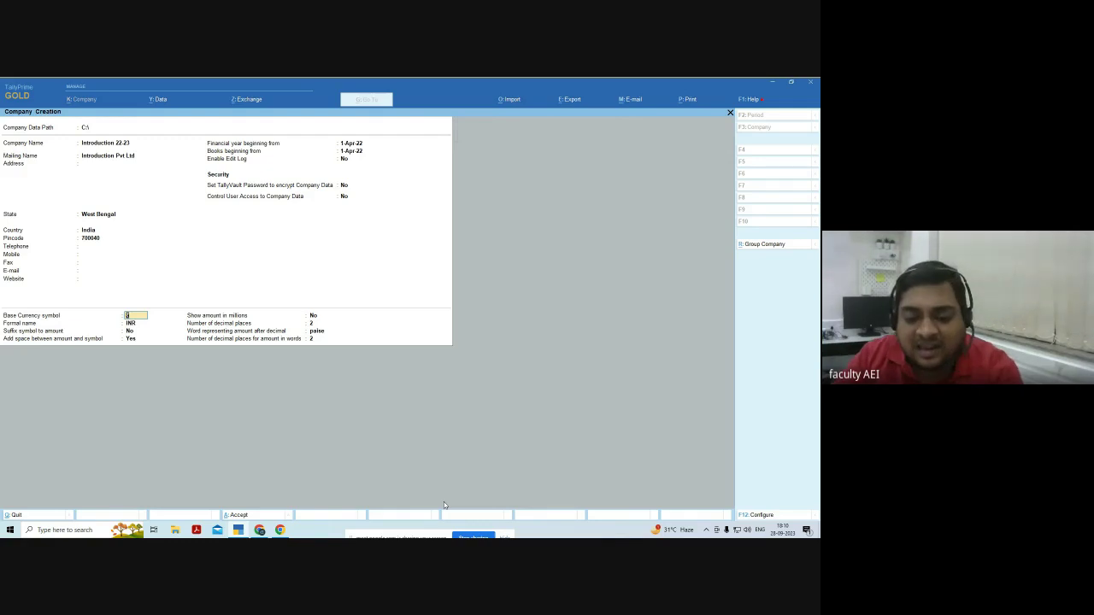
Accept the company creation details, and set Show all features and Show more features to No in the company features.
{"action": "key", "text": "ctrl"}
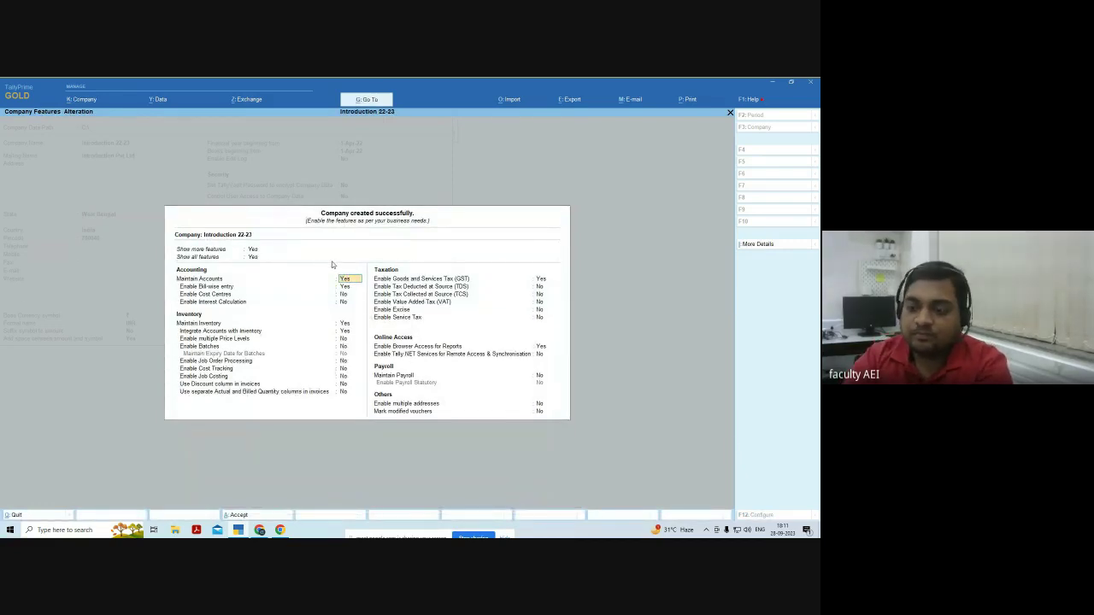
{"action": "key", "text": "Up"}
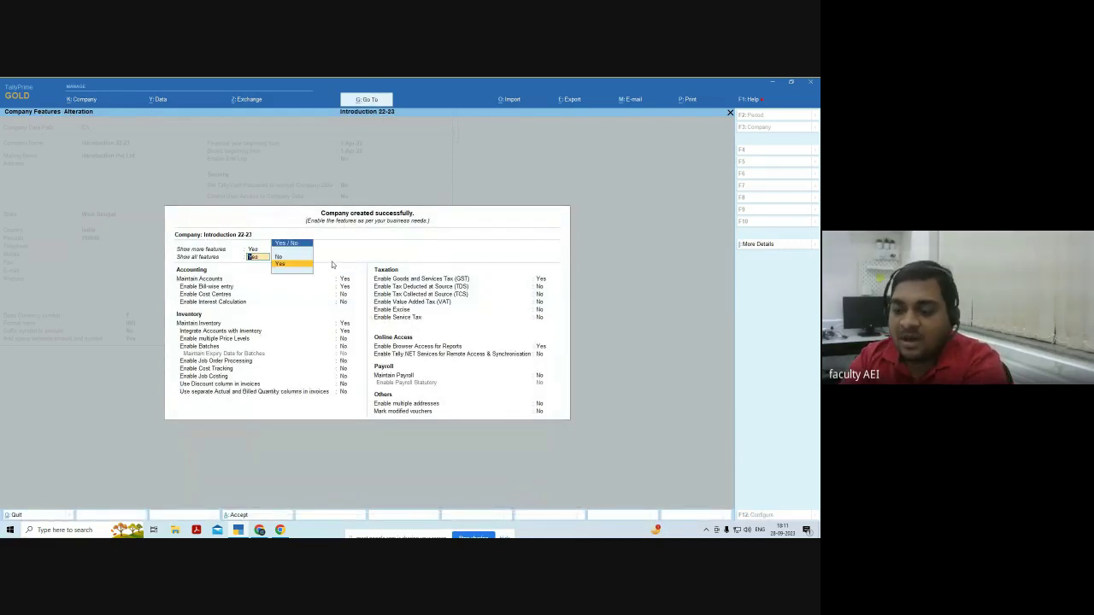
{"action": "key", "text": "Up"}
{"action": "key", "text": "Return"}
{"action": "key", "text": "Up"}
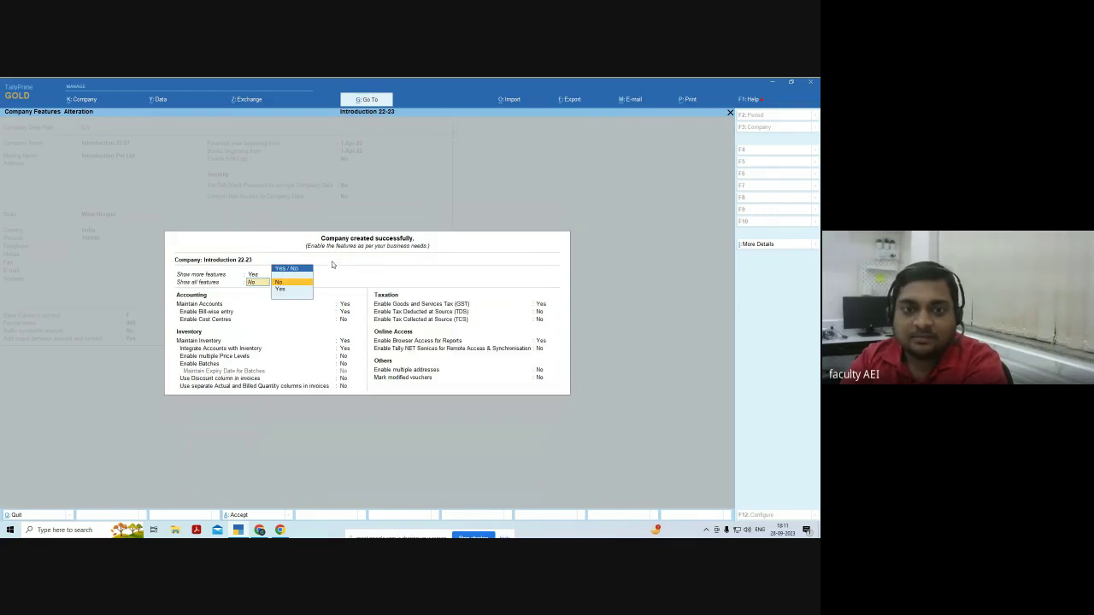
{"action": "key", "text": "Up"}
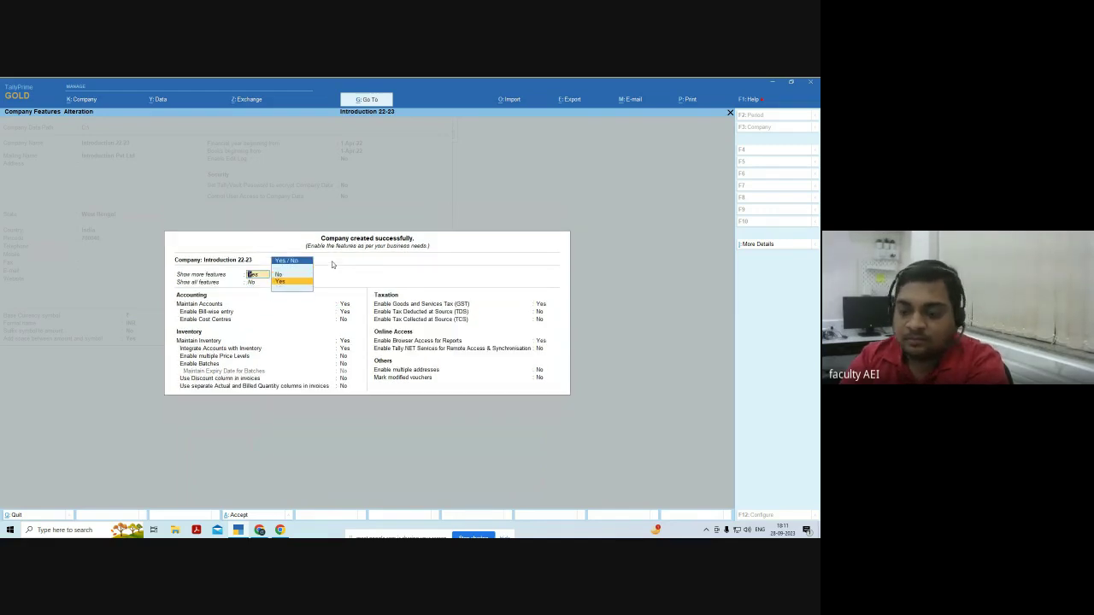
{"action": "key", "text": "Up"}
{"action": "key", "text": "Return"}
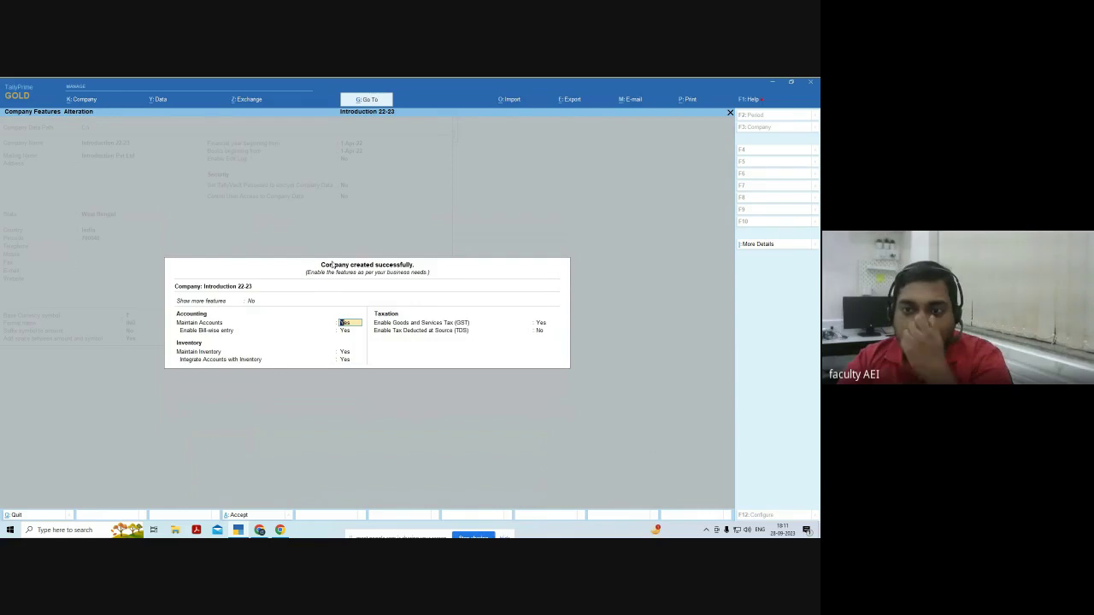
Review the reduced list of accounting, inventory and taxation features for the company.
{"action": "key", "text": "Down"}
{"action": "key", "text": "Down"}
{"action": "key", "text": "Down"}
{"action": "key", "text": "Up"}
{"action": "key", "text": "Up"}
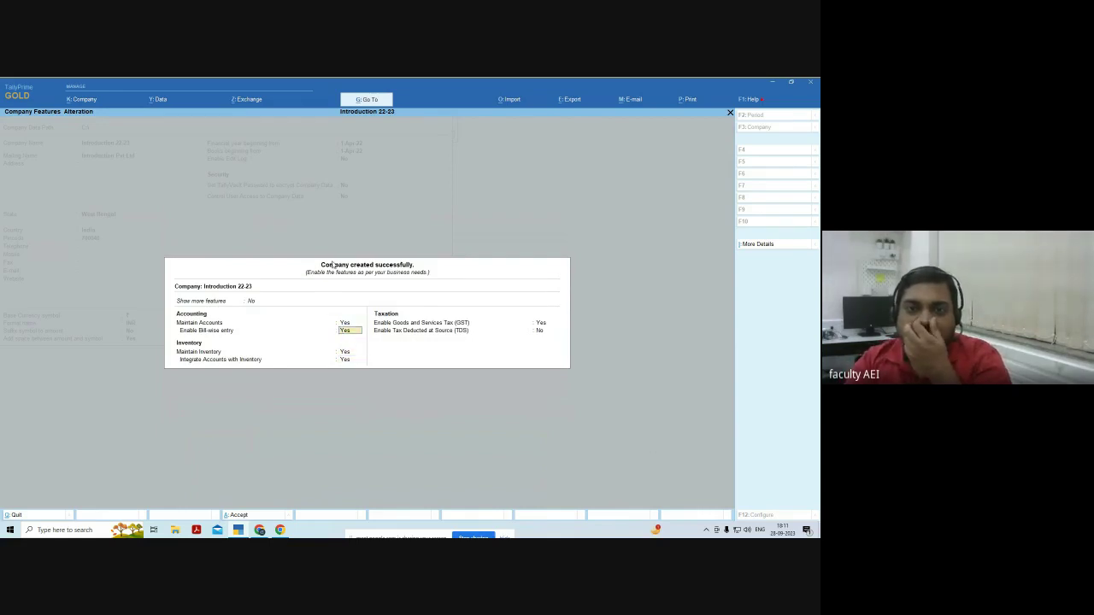
{"action": "key", "text": "Up"}
{"action": "key", "text": "Up"}
{"action": "key", "text": "Up"}
{"action": "key", "text": "Down"}
{"action": "key", "text": "Return"}
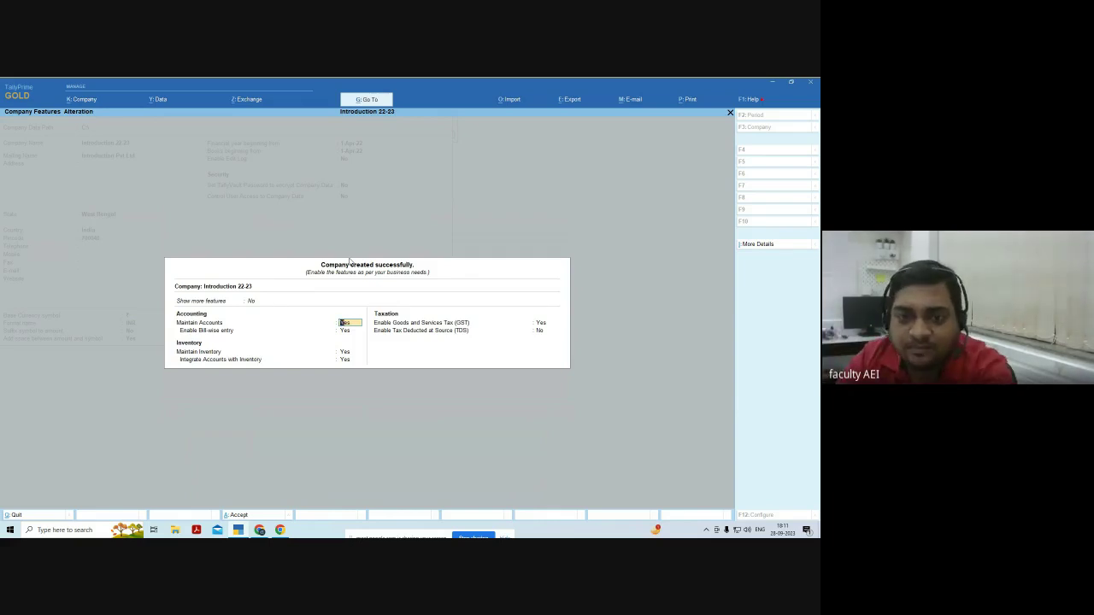
Set Show more features and Show all features to Yes to display the complete company feature list.
{"action": "key", "text": "Up"}
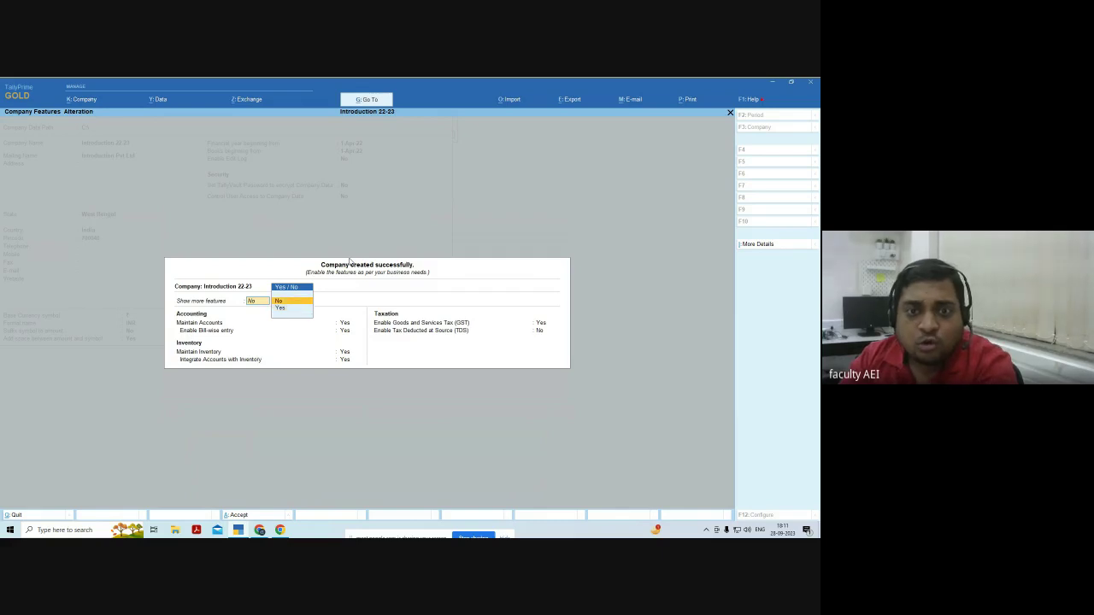
{"action": "key", "text": "Down"}
{"action": "key", "text": "Return"}
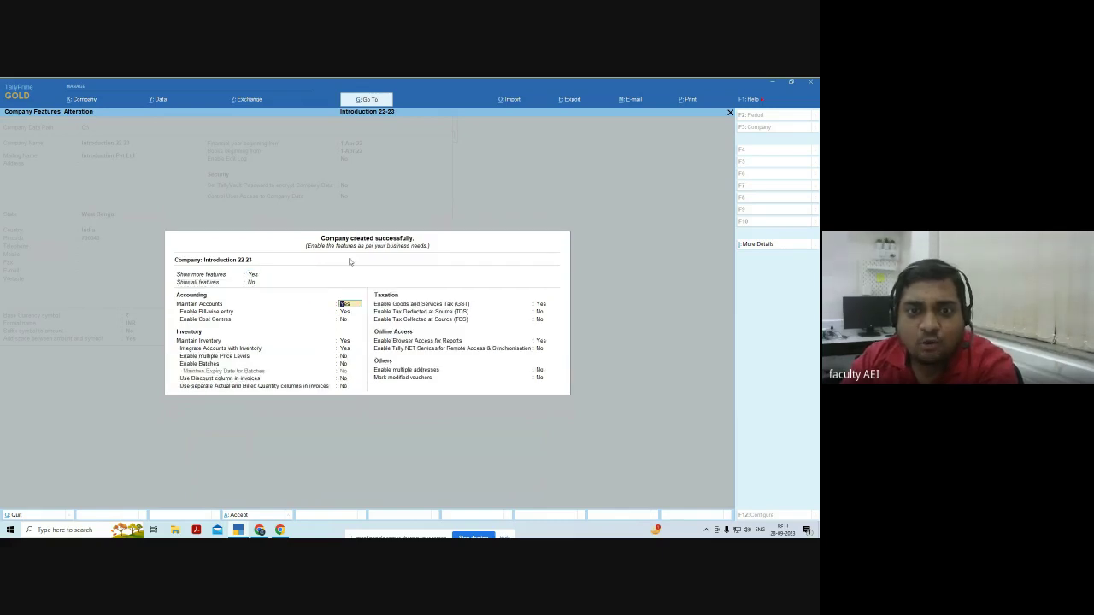
{"action": "key", "text": "Up"}
{"action": "key", "text": "Down"}
{"action": "key", "text": "Return"}
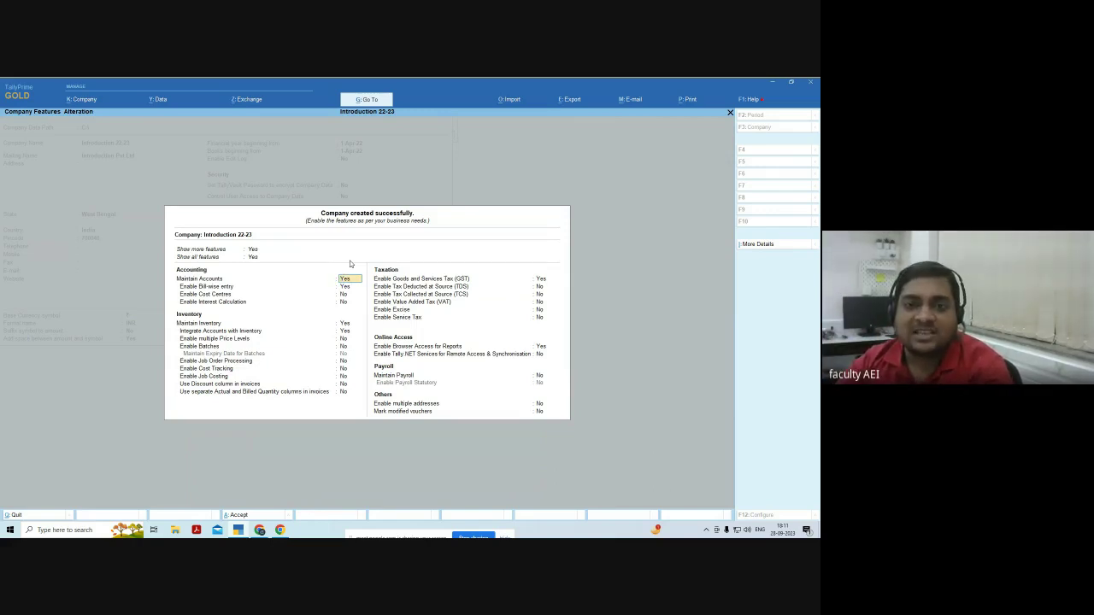
Accept Yes for accounts, bill-wise entry, inventory and integrating accounts with inventory, and No for cost centres and interest calculation.
{"action": "key", "text": "Return"}
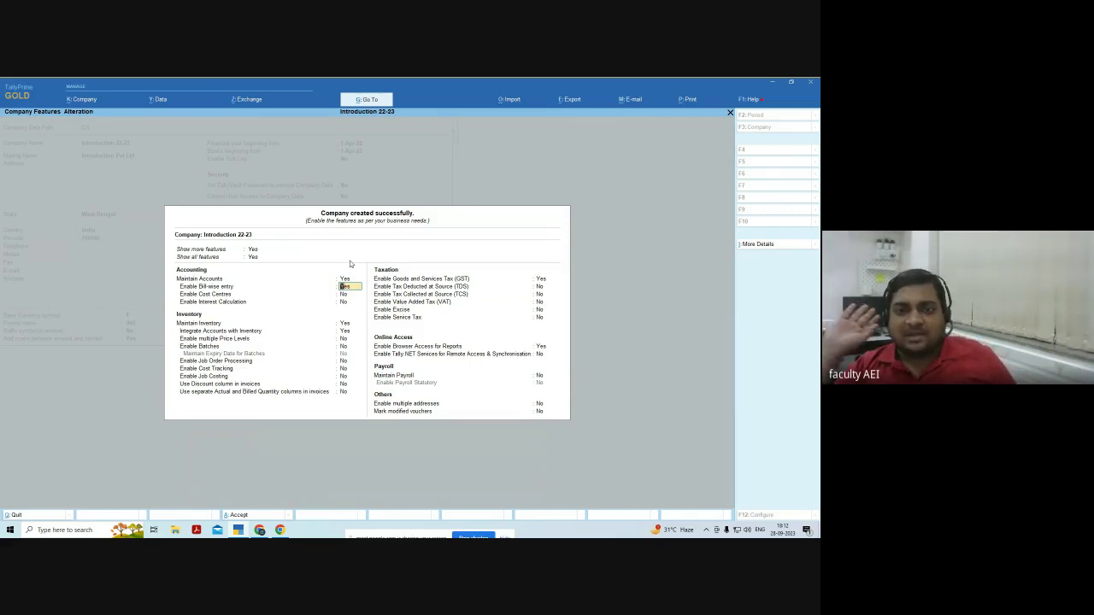
{"action": "key", "text": "Up"}
{"action": "key", "text": "Up"}
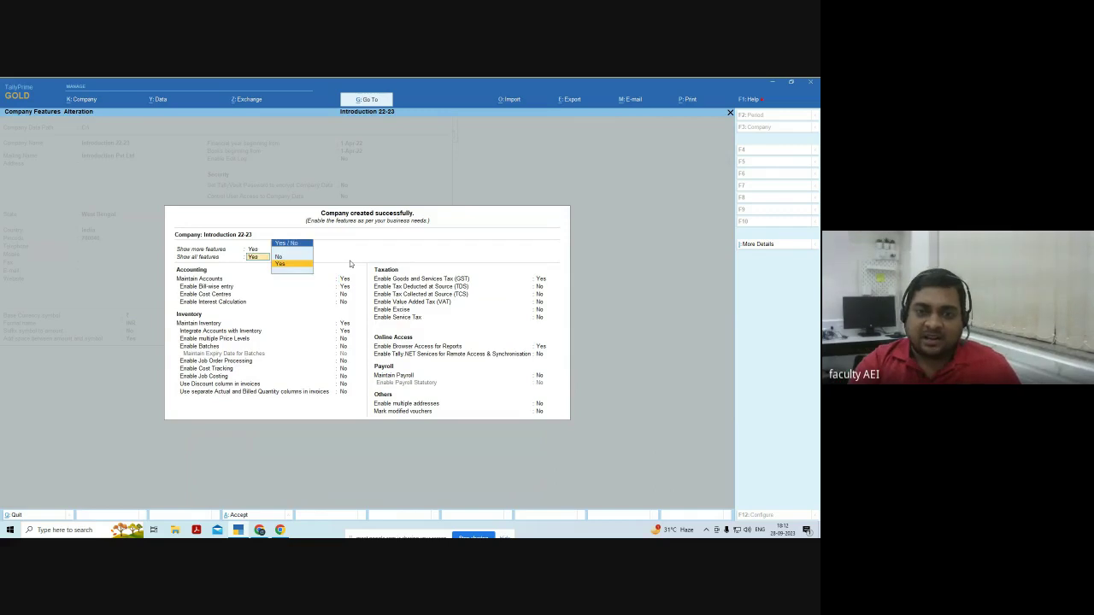
{"action": "key", "text": "Return"}
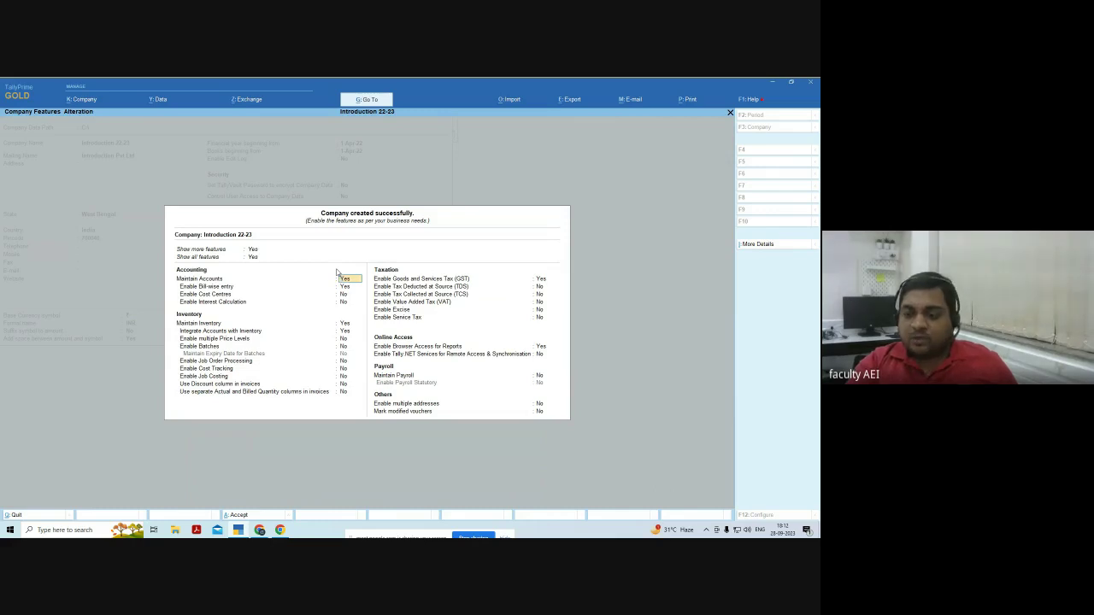
{"action": "key", "text": "Return"}
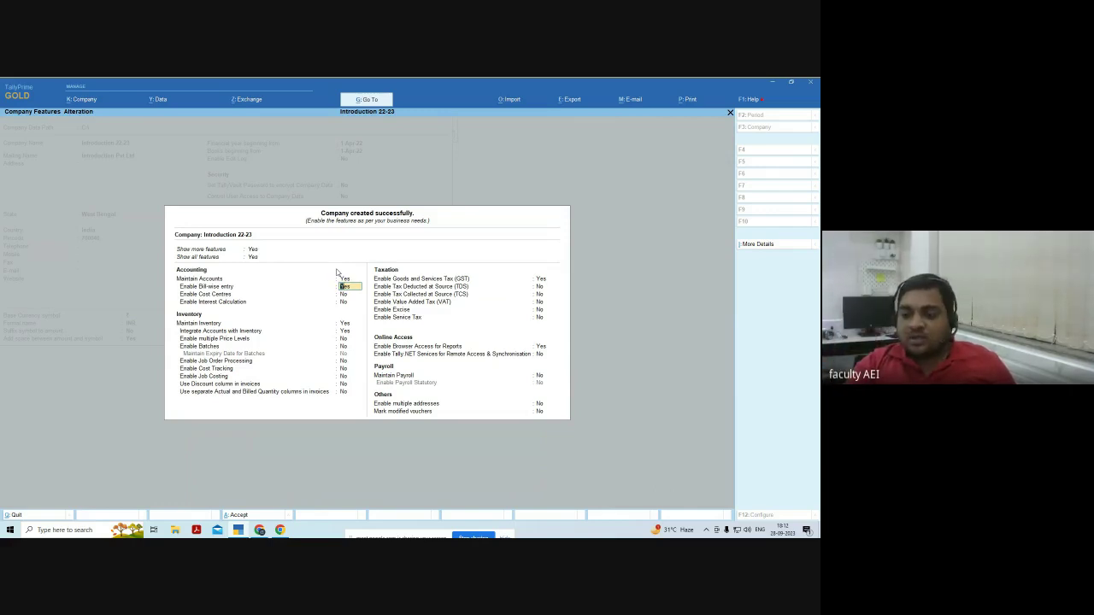
{"action": "key", "text": "Return"}
{"action": "key", "text": "Return"}
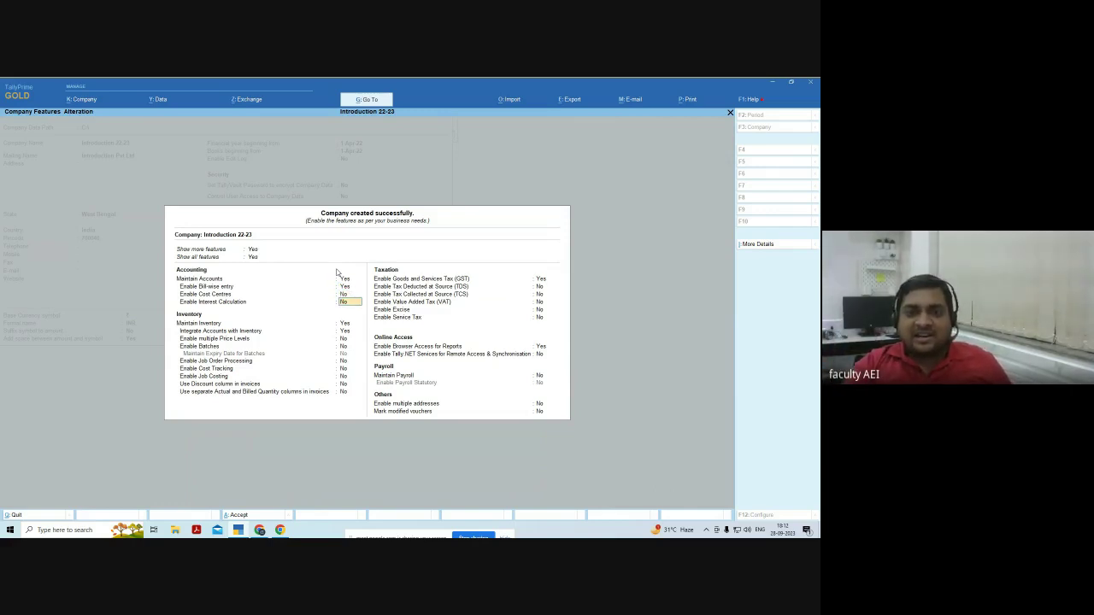
{"action": "key", "text": "Return"}
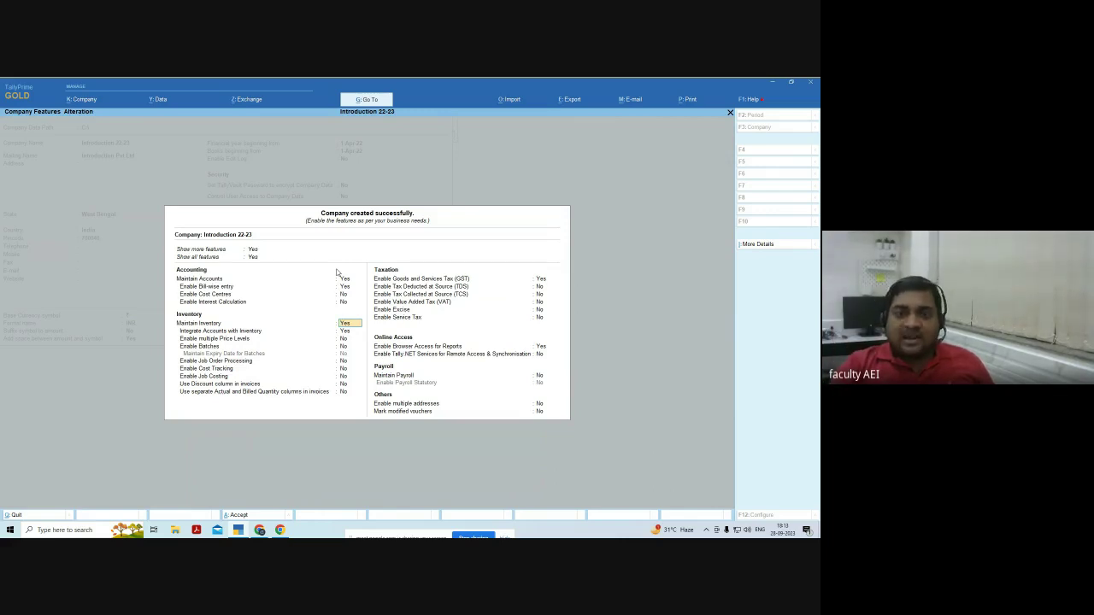
{"action": "key", "text": "Return"}
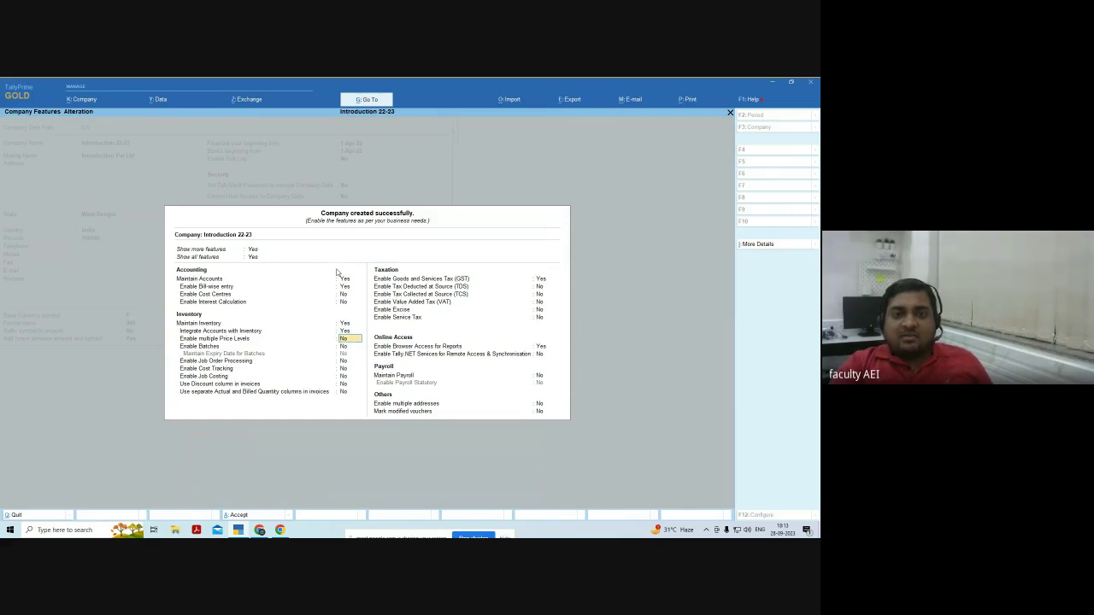
Leave the remaining inventory features at No and set Enable Goods and Services Tax (GST) to No.
{"action": "key", "text": "Down"}
{"action": "key", "text": "Down"}
{"action": "key", "text": "Down"}
{"action": "key", "text": "Down"}
{"action": "key", "text": "Down"}
{"action": "key", "text": "Down"}
{"action": "key", "text": "Down"}
{"action": "key", "text": "Down"}
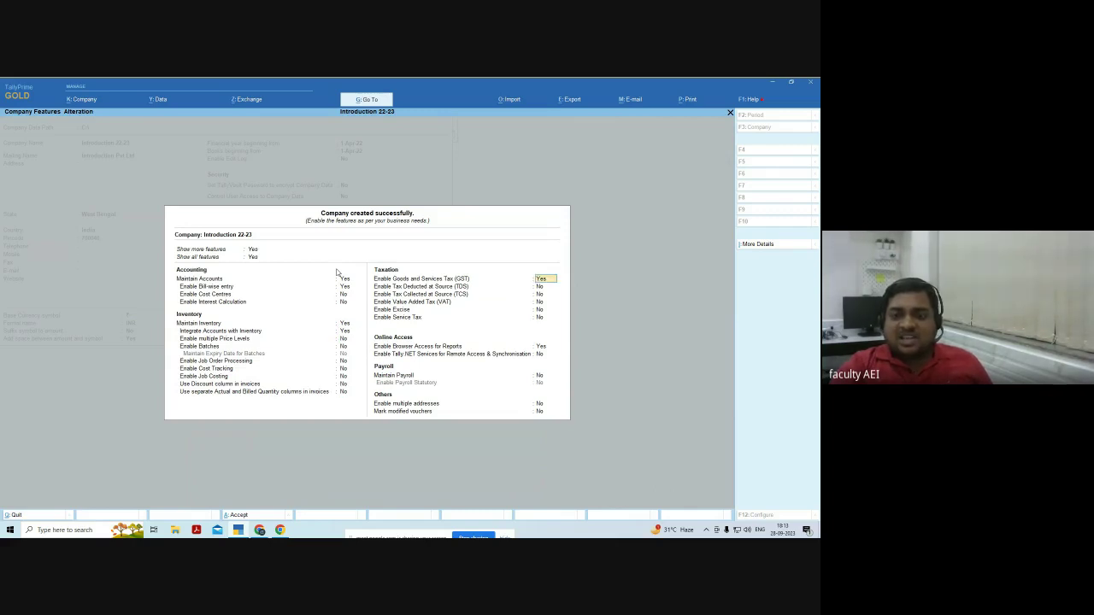
{"action": "type", "text": "no"}
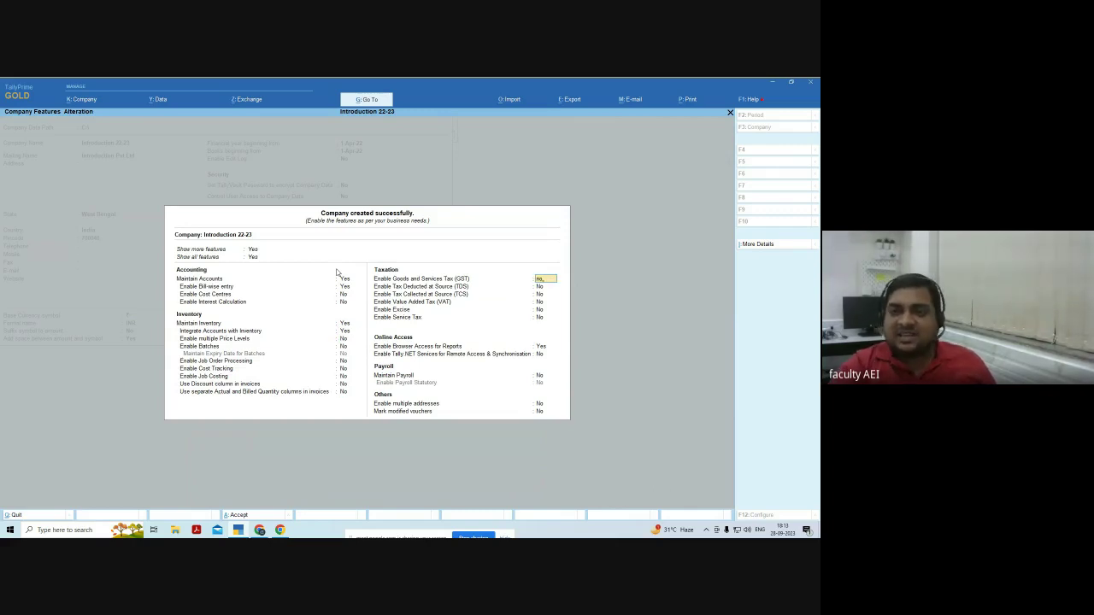
{"action": "key", "text": "Return"}
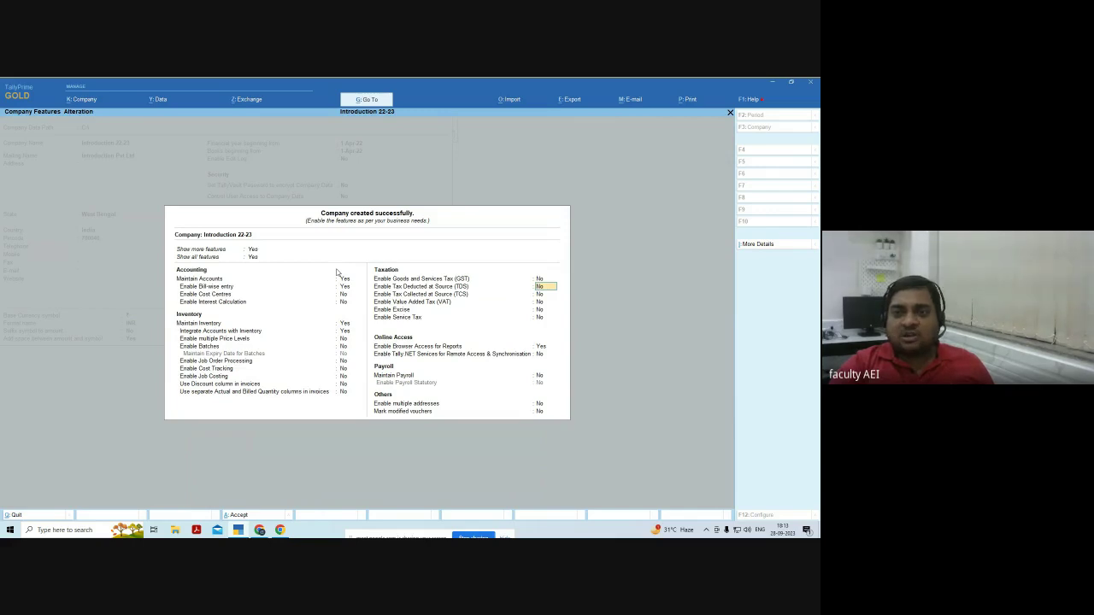
Go through the taxation, inventory and accounting features again to check which ones are enabled.
{"action": "key", "text": "Down"}
{"action": "key", "text": "Down"}
{"action": "key", "text": "Down"}
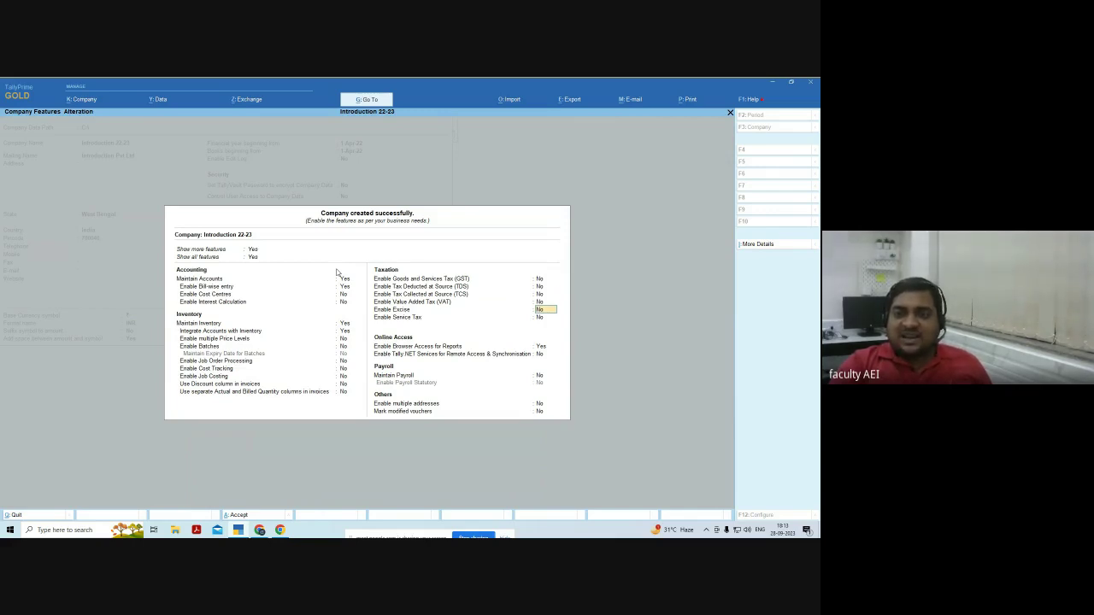
{"action": "key", "text": "Up"}
{"action": "key", "text": "Up"}
{"action": "key", "text": "Up"}
{"action": "key", "text": "Up"}
{"action": "key", "text": "Up"}
{"action": "key", "text": "Down"}
{"action": "key", "text": "Down"}
{"action": "key", "text": "Up"}
{"action": "key", "text": "Up"}
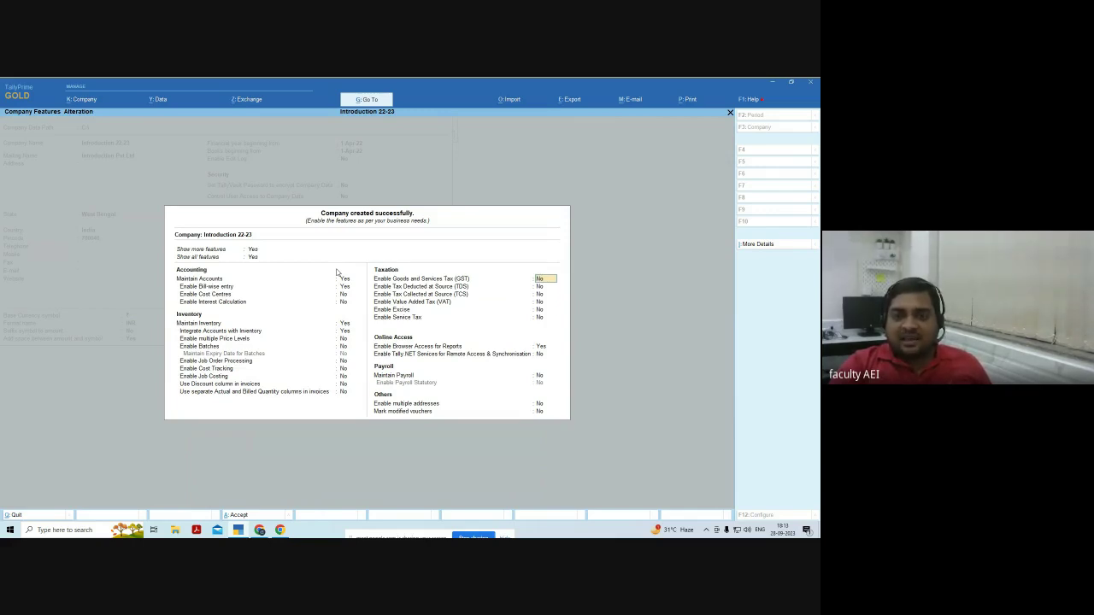
{"action": "key", "text": "Up"}
{"action": "key", "text": "Up"}
{"action": "key", "text": "Up"}
{"action": "key", "text": "Up"}
{"action": "key", "text": "Up"}
{"action": "key", "text": "Up"}
{"action": "key", "text": "Up"}
{"action": "key", "text": "Up"}
{"action": "key", "text": "Up"}
{"action": "key", "text": "Up"}
{"action": "key", "text": "Up"}
{"action": "key", "text": "Up"}
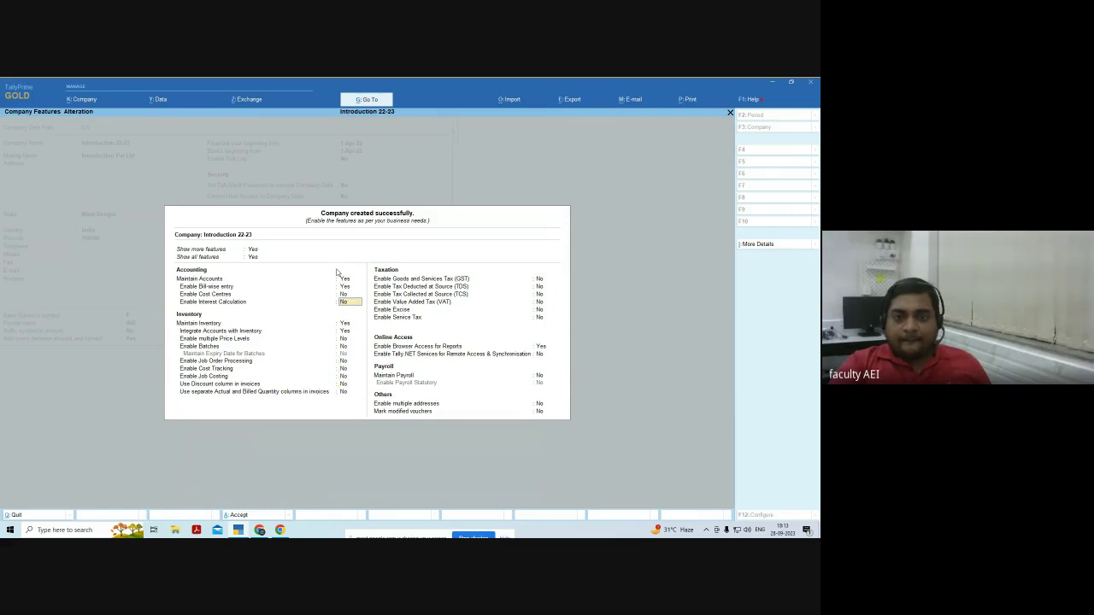
{"action": "key", "text": "Down"}
{"action": "key", "text": "Down"}
{"action": "key", "text": "Down"}
{"action": "key", "text": "Down"}
{"action": "key", "text": "Down"}
{"action": "key", "text": "Down"}
{"action": "key", "text": "Down"}
{"action": "key", "text": "Down"}
{"action": "key", "text": "Down"}
{"action": "key", "text": "Down"}
{"action": "key", "text": "Down"}
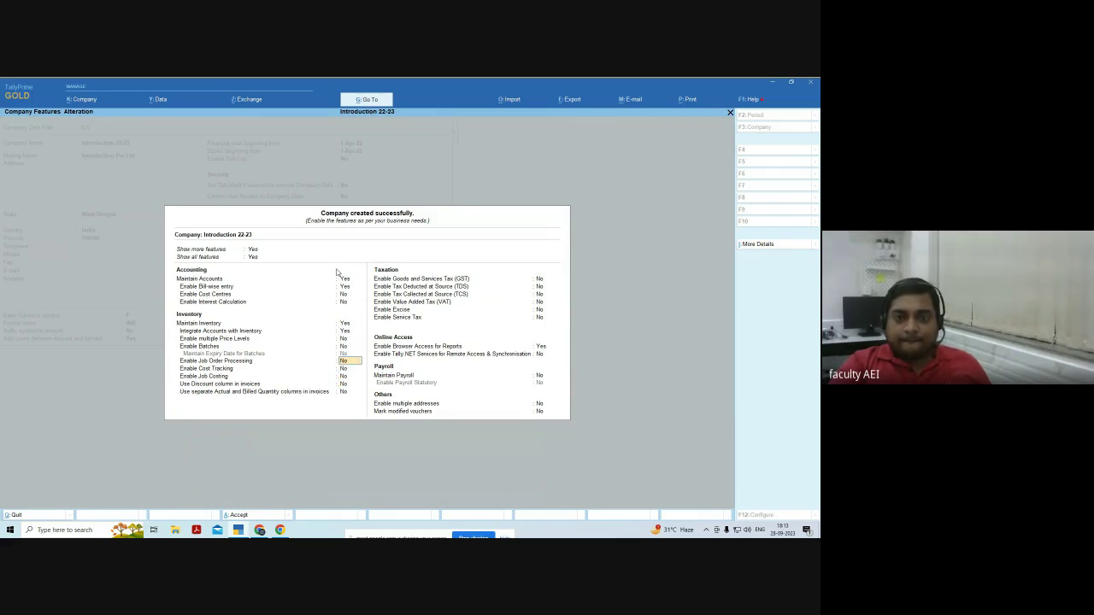
{"action": "key", "text": "Up"}
{"action": "key", "text": "Up"}
{"action": "key", "text": "Up"}
{"action": "key", "text": "Up"}
{"action": "key", "text": "Up"}
{"action": "key", "text": "Up"}
{"action": "key", "text": "Up"}
{"action": "key", "text": "Up"}
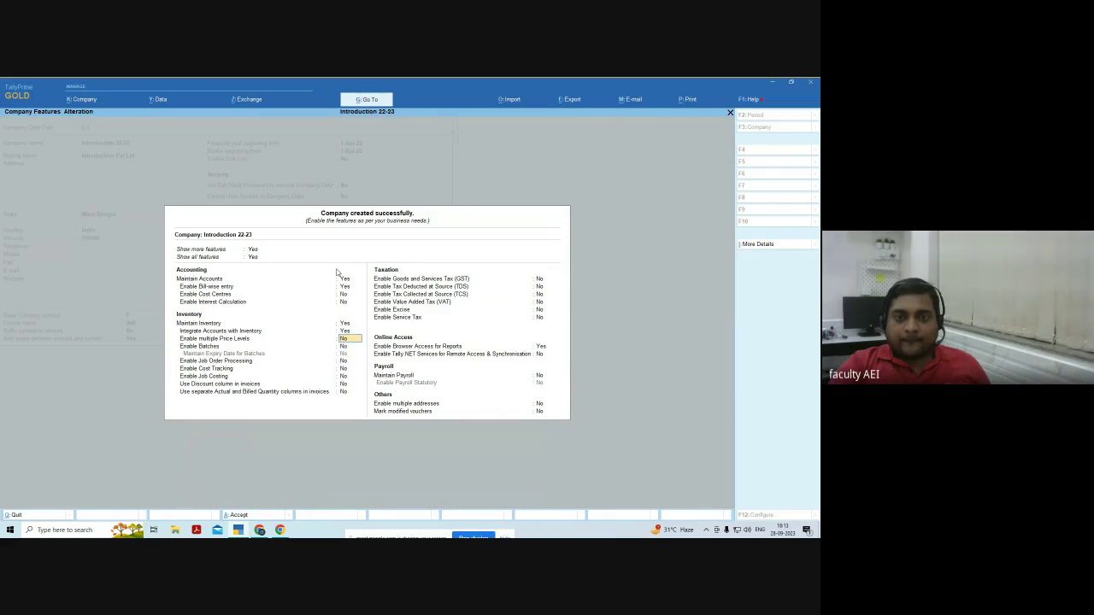
{"action": "key", "text": "Up"}
{"action": "key", "text": "Up"}
{"action": "key", "text": "Up"}
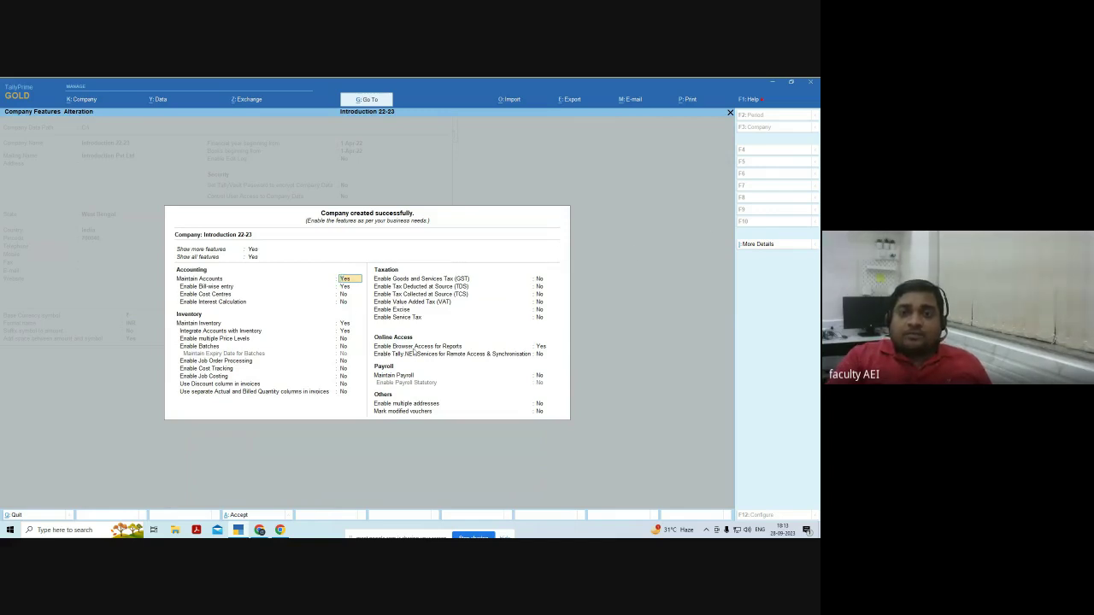
Set Enable Browser Access for Reports to No and accept the company features.
{"action": "left_click", "coordinate": [544, 348]}
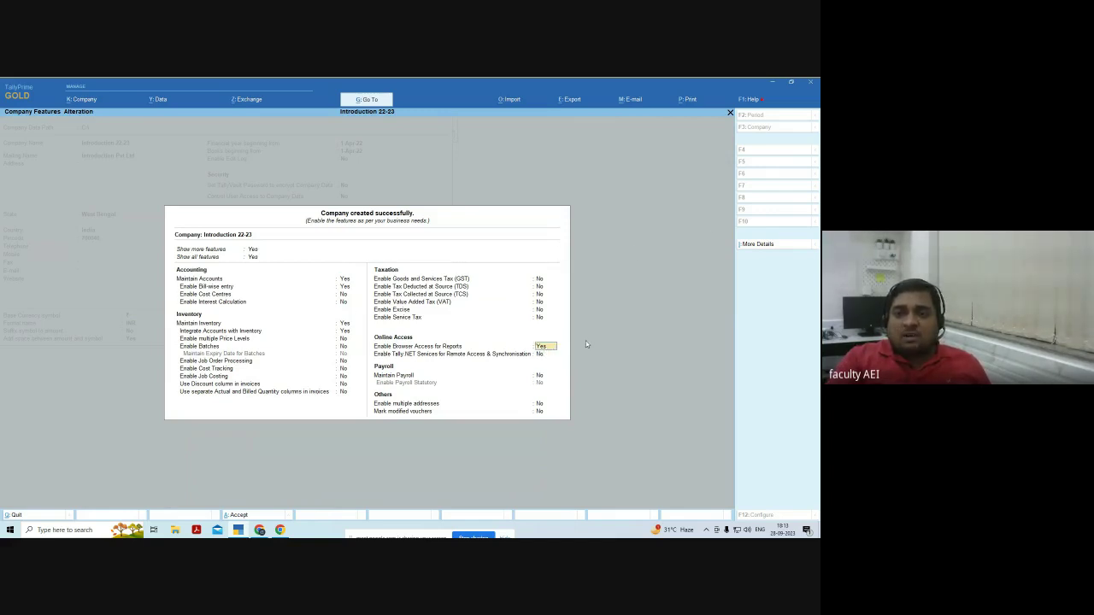
{"action": "type", "text": "no"}
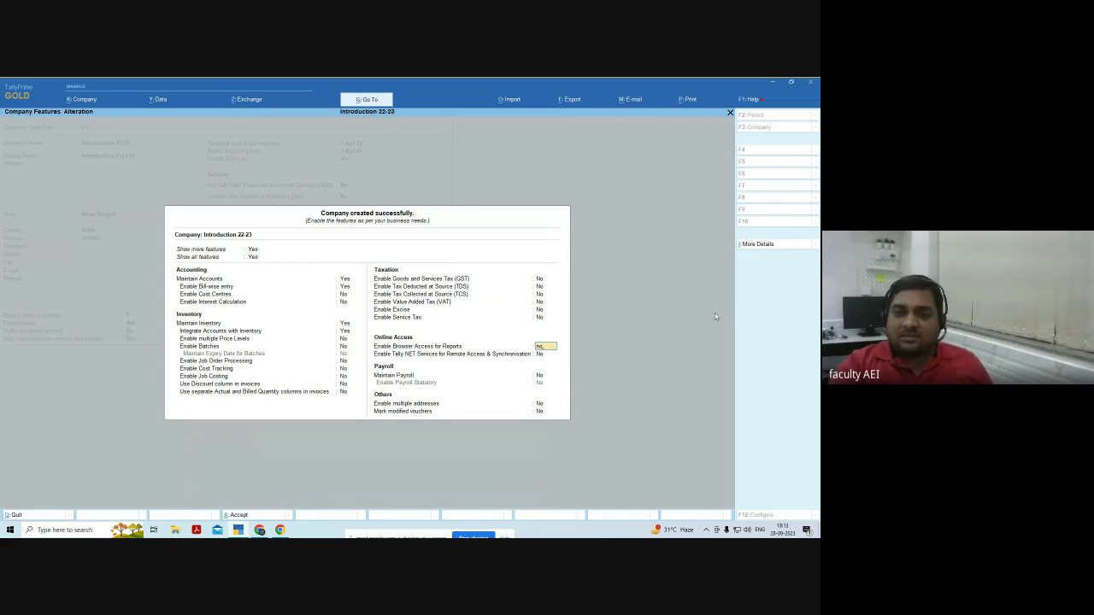
{"action": "key", "text": "Return"}
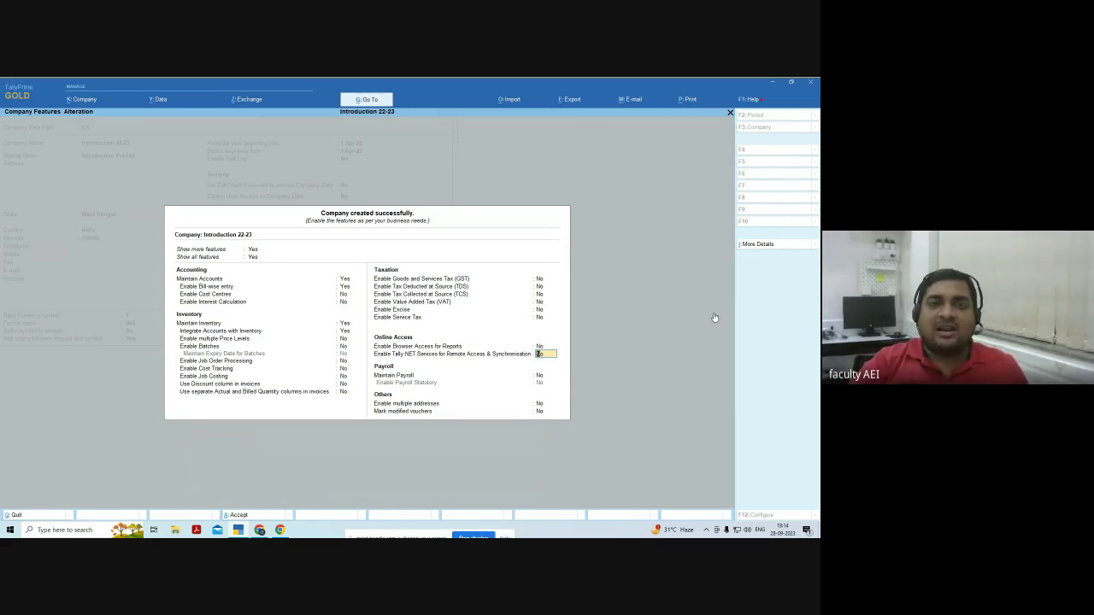
{"action": "key", "text": "ctrl"}
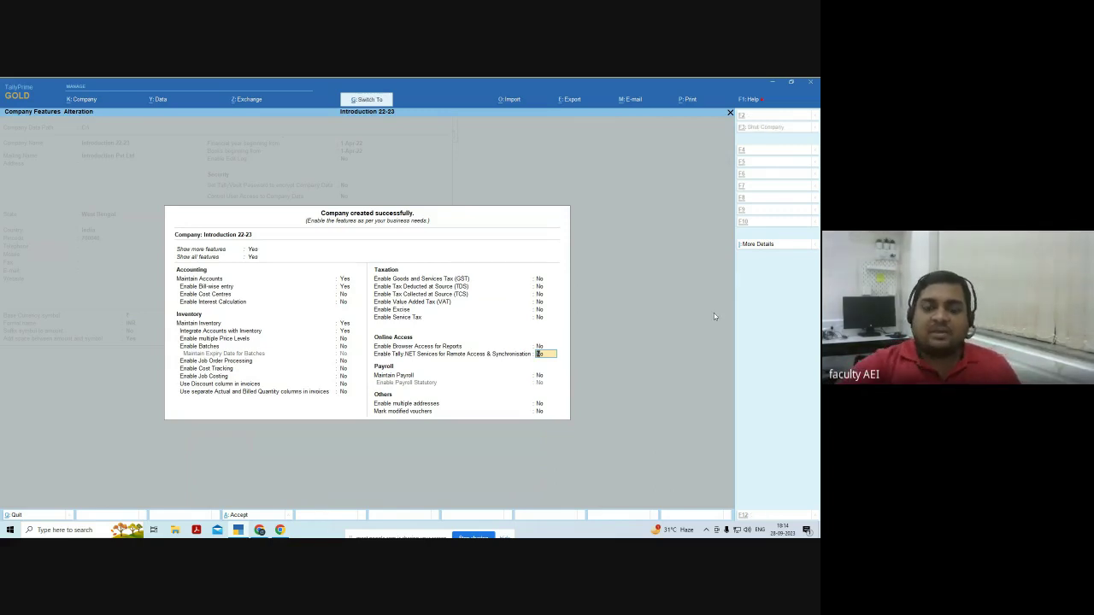
{"action": "key", "text": "ctrl+a"}
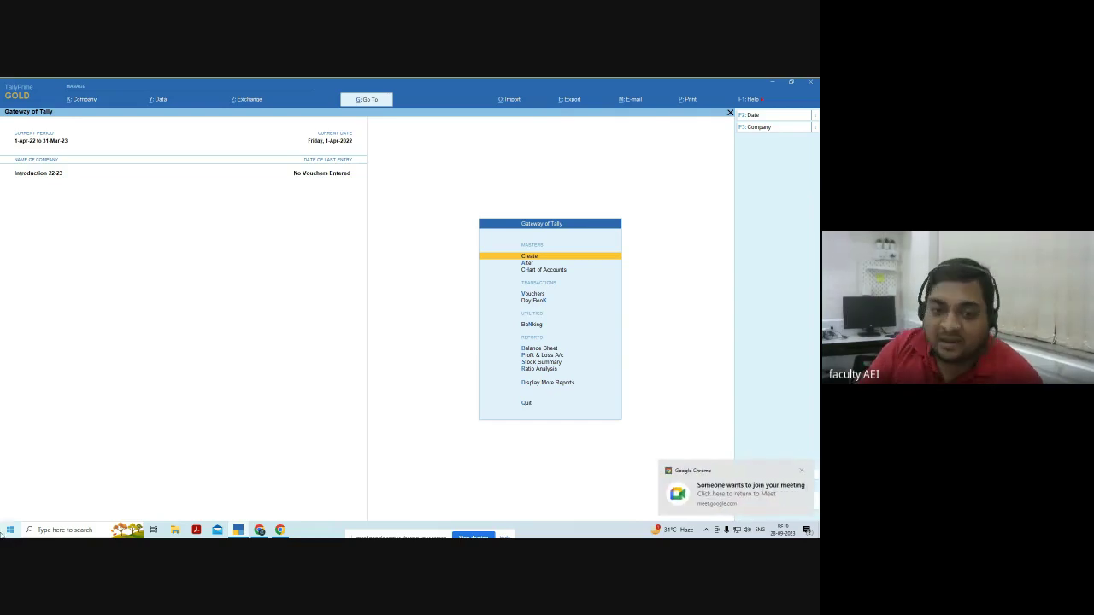
Switch to Google Meet, admit the waiting participant and close the in-call messages, returning to TallyPrime.
{"action": "left_click", "coordinate": [260, 530]}
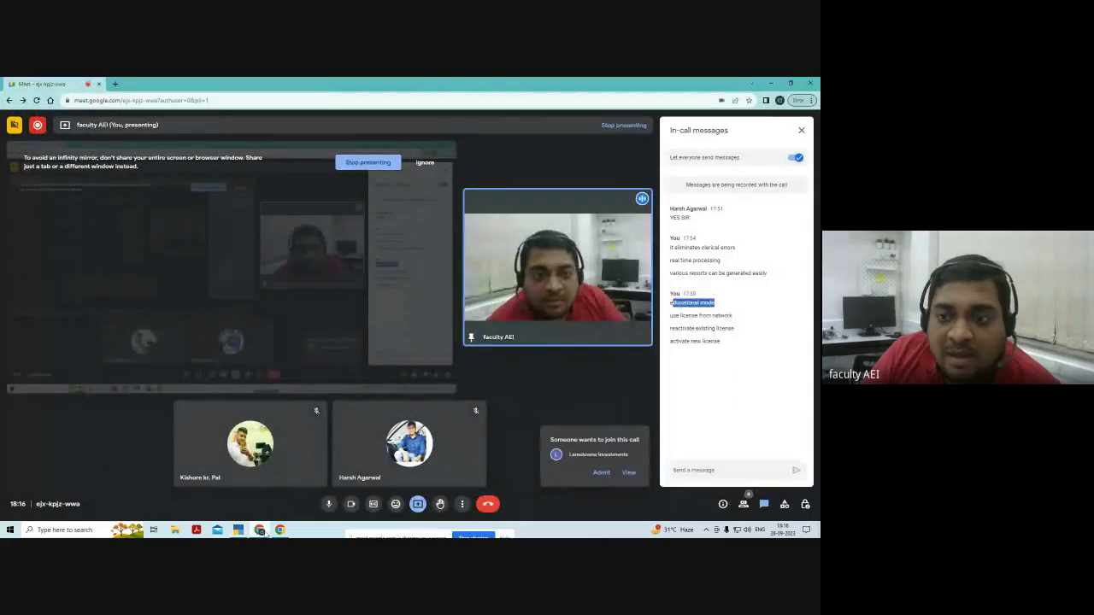
{"action": "left_click", "coordinate": [603, 475]}
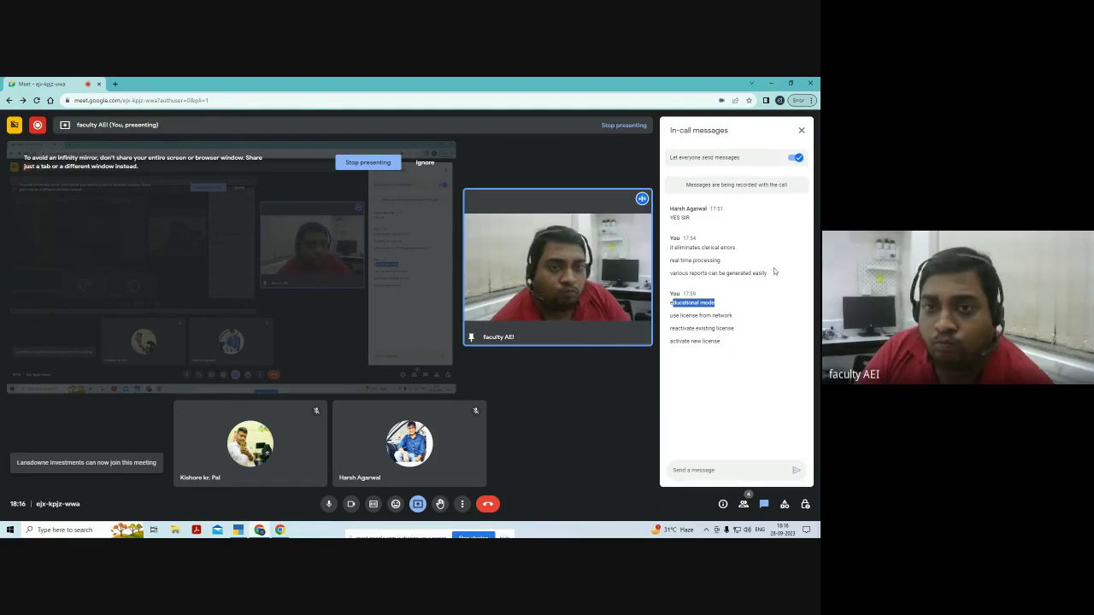
{"action": "left_click", "coordinate": [802, 130]}
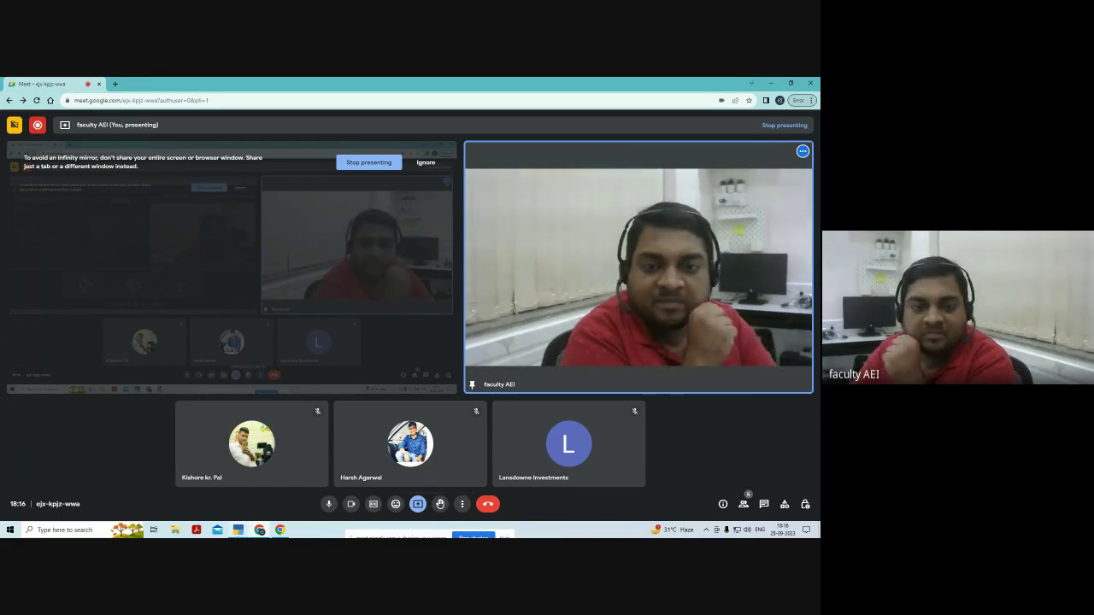
{"action": "key", "text": "alt+Tab"}
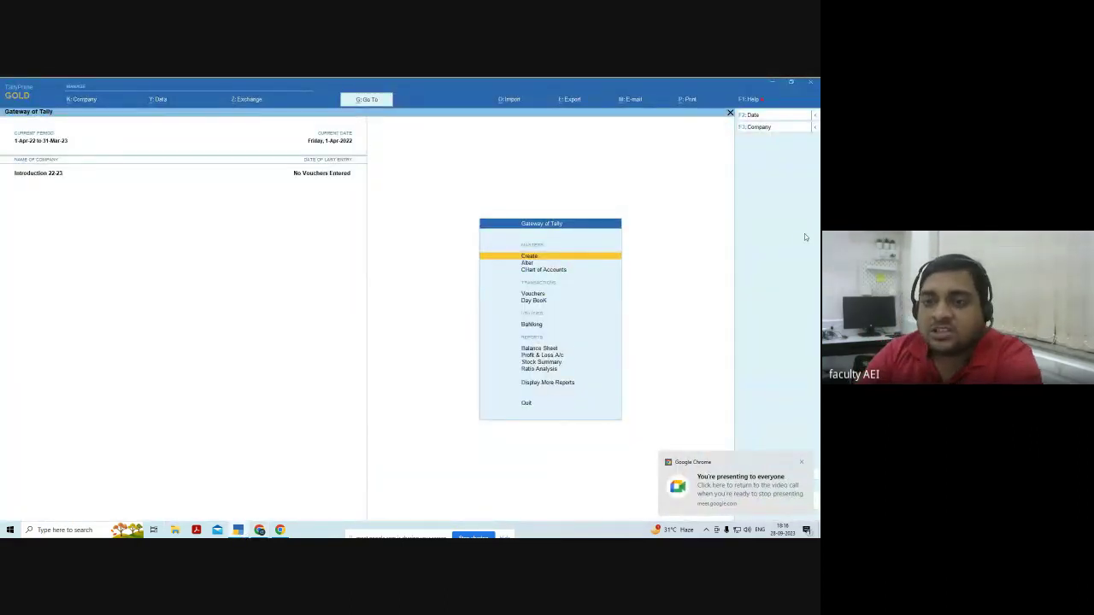
Dismiss the Google Chrome notification about presenting and return to the Create entry of the Gateway of Tally.
{"action": "key", "text": "Down"}
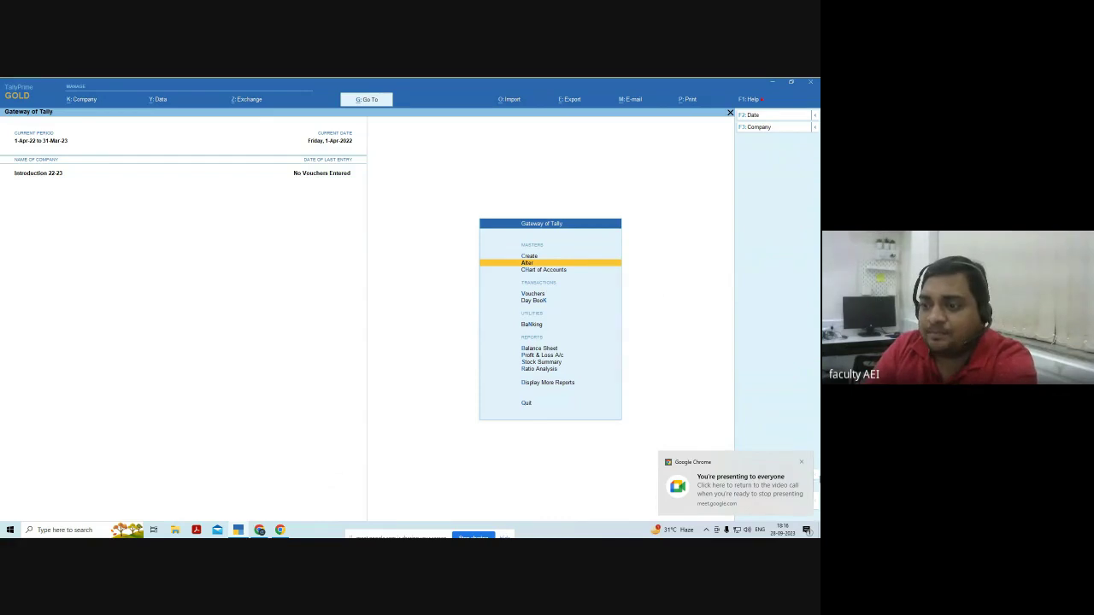
{"action": "left_click", "coordinate": [801, 462]}
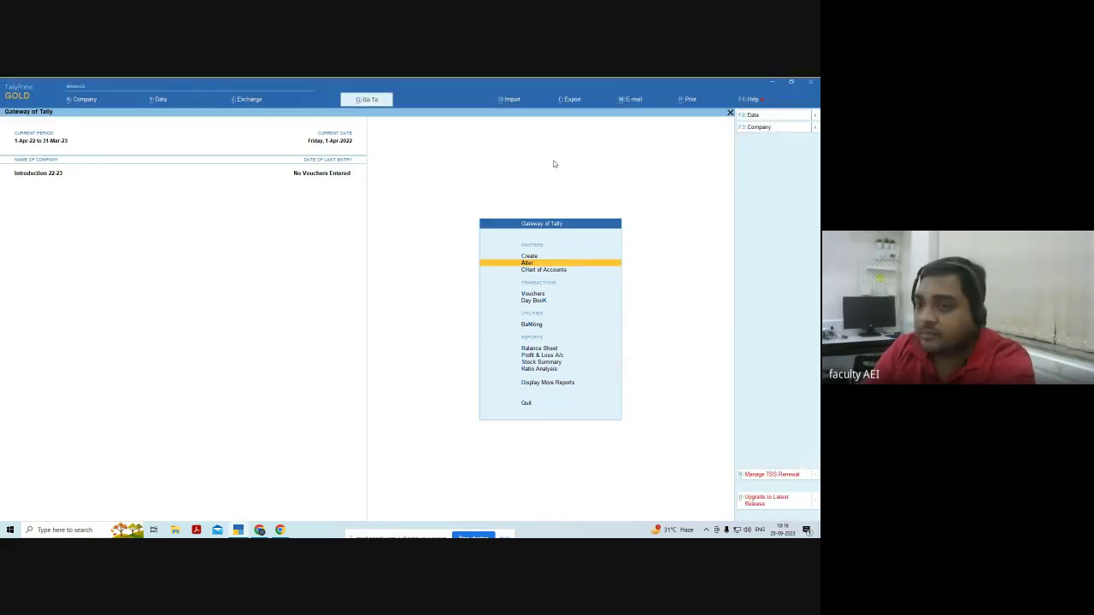
{"action": "key", "text": "Down"}
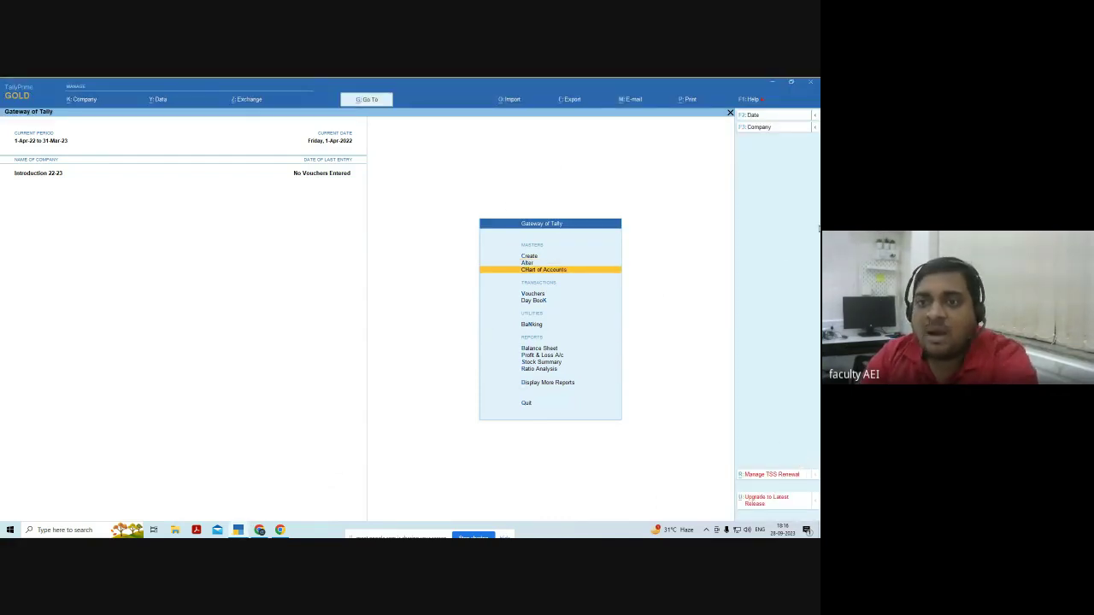
{"action": "key", "text": "Up"}
{"action": "key", "text": "Up"}
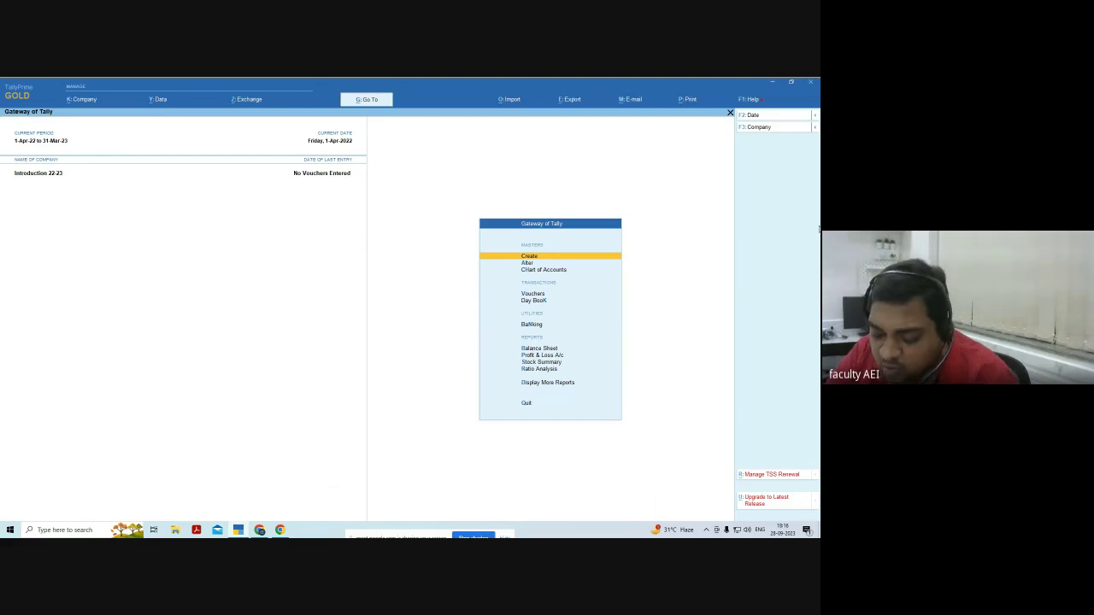
Go over the Masters entries Create, Alter and Chart of Accounts on the Gateway of Tally.
{"action": "key", "text": "Down"}
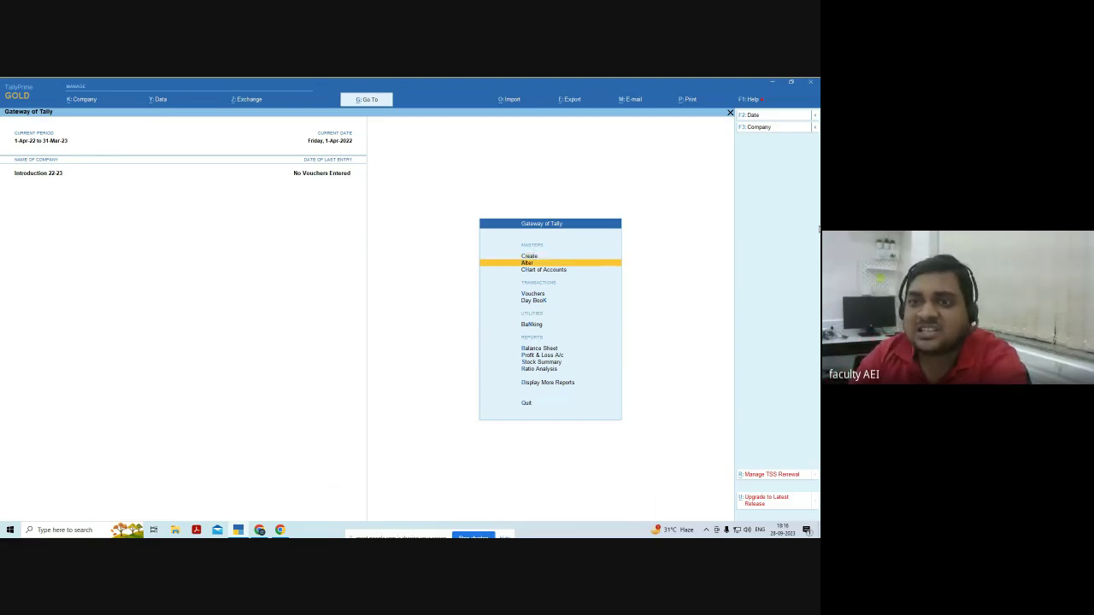
{"action": "key", "text": "Up"}
{"action": "key", "text": "Down"}
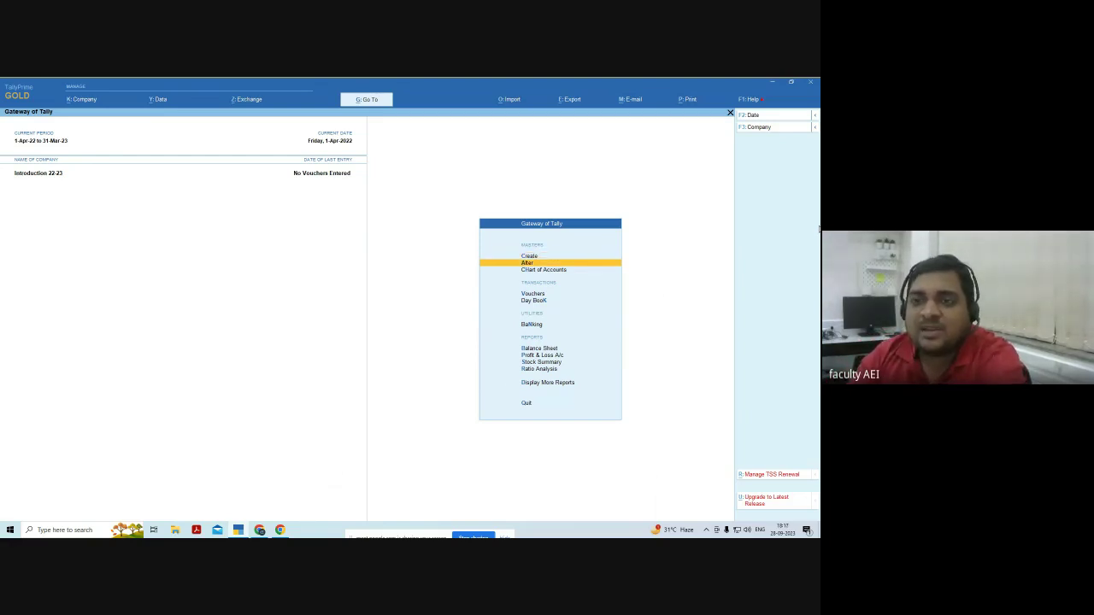
{"action": "key", "text": "Down"}
{"action": "key", "text": "Up"}
{"action": "key", "text": "Up"}
{"action": "key", "text": "Down"}
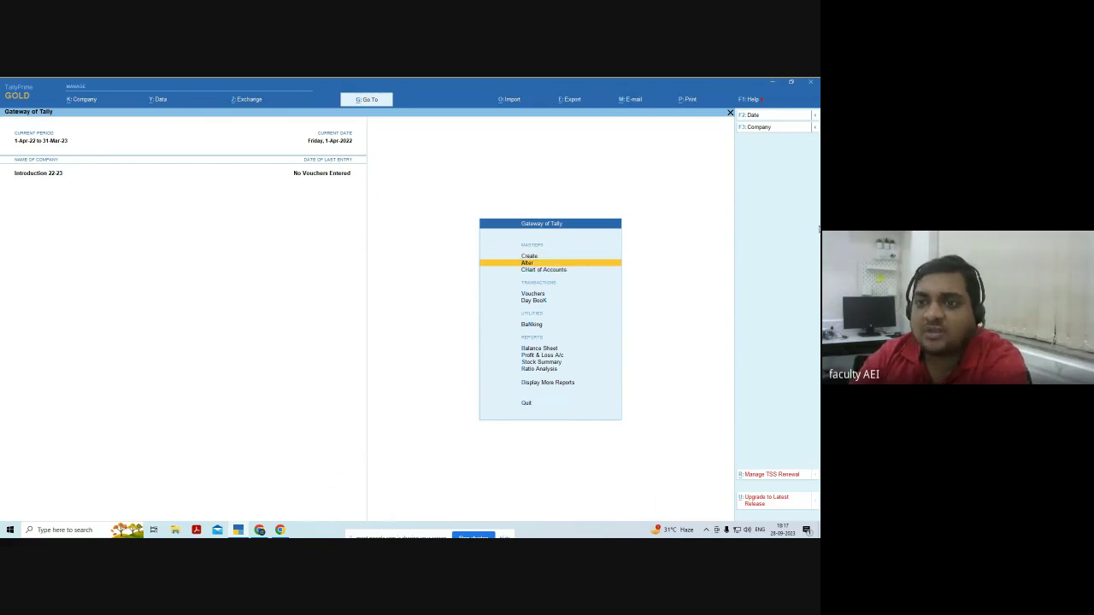
{"action": "key", "text": "Down"}
{"action": "key", "text": "Down"}
{"action": "key", "text": "Up"}
{"action": "key", "text": "Up"}
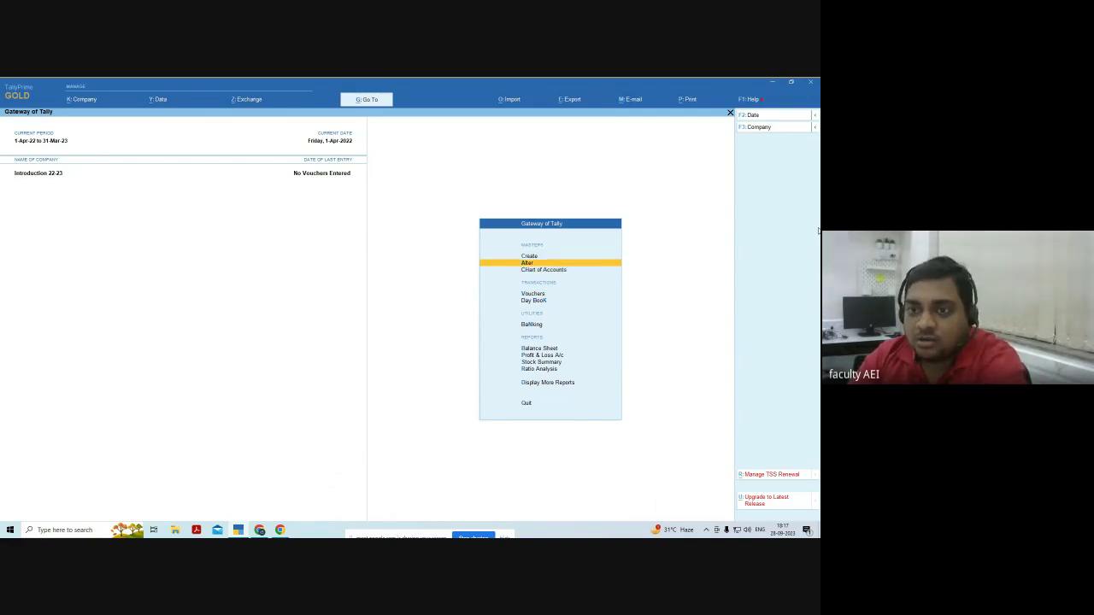
{"action": "key", "text": "Up"}
{"action": "key", "text": "Down"}
{"action": "key", "text": "Down"}
{"action": "key", "text": "Up"}
{"action": "key", "text": "Up"}
{"action": "key", "text": "Up"}
{"action": "key", "text": "Down"}
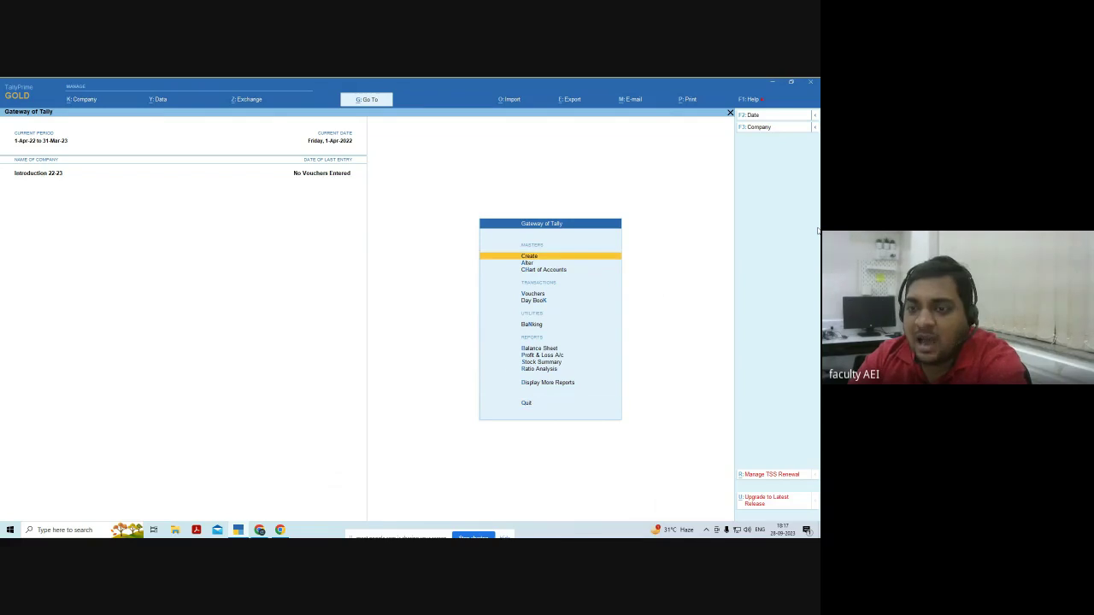
Look through the Transactions, Utilities and Reports entries on the Gateway of Tally, such as Vouchers, Day Book, Banking and Balance Sheet.
{"action": "key", "text": "Down"}
{"action": "key", "text": "Up"}
{"action": "key", "text": "Down"}
{"action": "key", "text": "Down"}
{"action": "key", "text": "Down"}
{"action": "key", "text": "Down"}
{"action": "key", "text": "Down"}
{"action": "key", "text": "Down"}
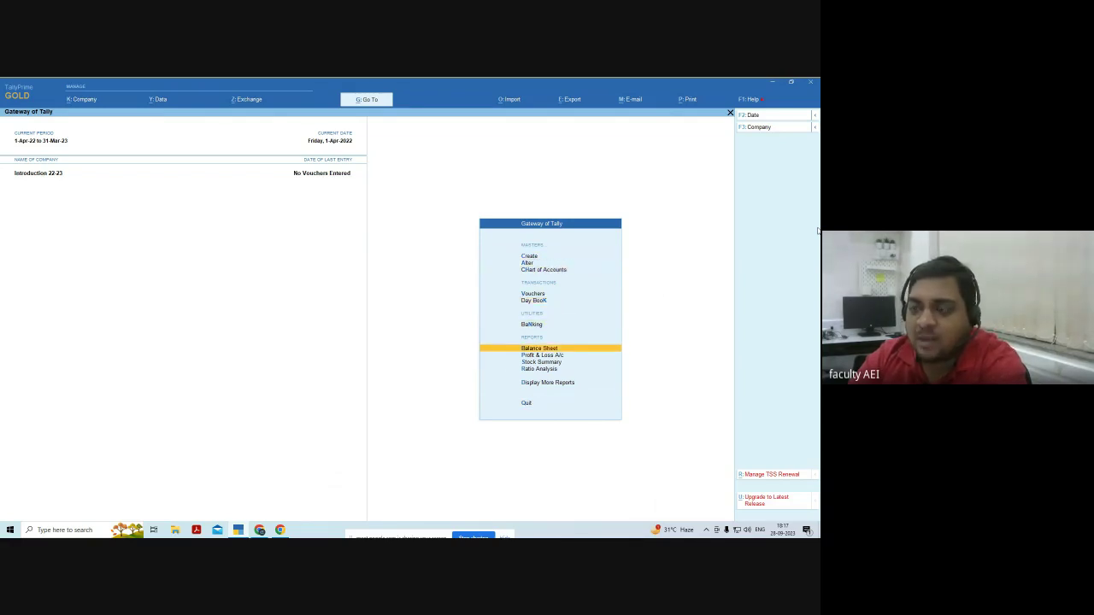
{"action": "key", "text": "Down"}
{"action": "key", "text": "Down"}
{"action": "key", "text": "Up"}
{"action": "key", "text": "Up"}
{"action": "key", "text": "Up"}
{"action": "key", "text": "Up"}
{"action": "key", "text": "Up"}
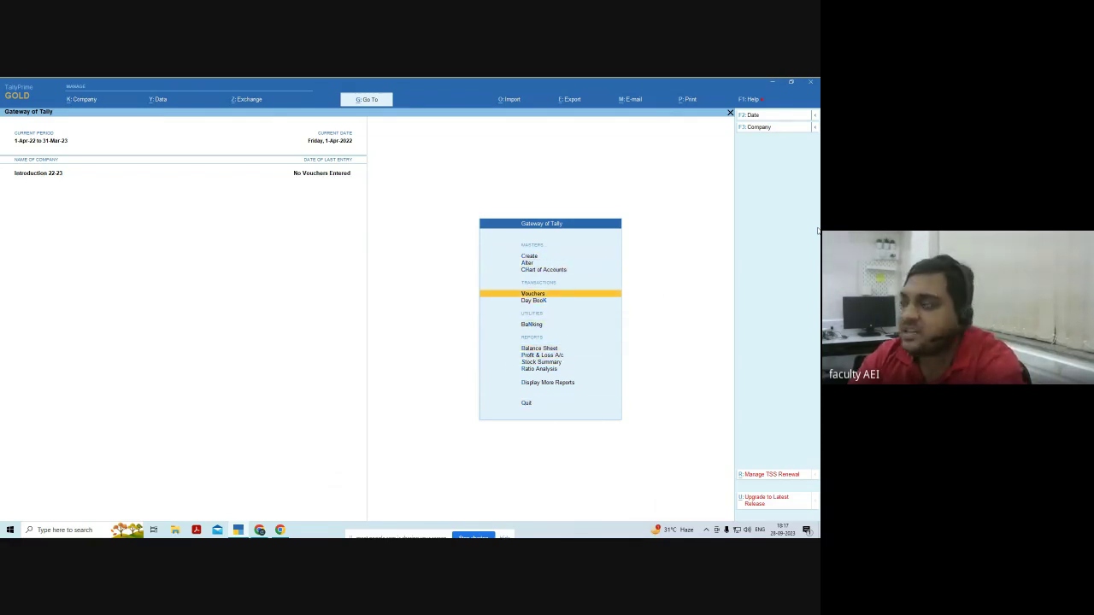
{"action": "key", "text": "Up"}
{"action": "key", "text": "Up"}
{"action": "key", "text": "Down"}
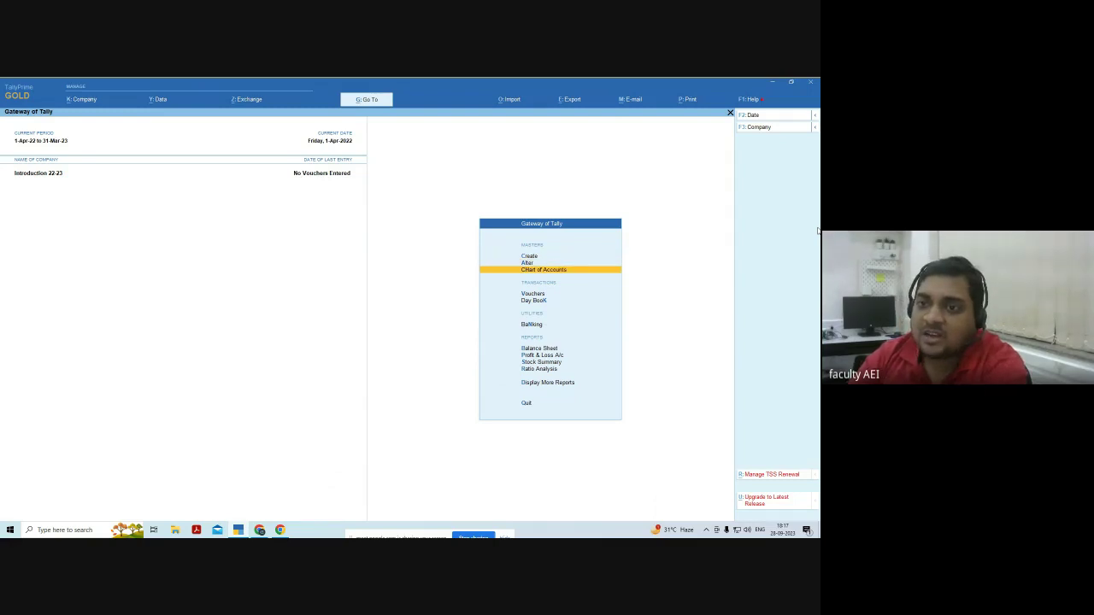
{"action": "key", "text": "Down"}
{"action": "key", "text": "Down"}
{"action": "key", "text": "Down"}
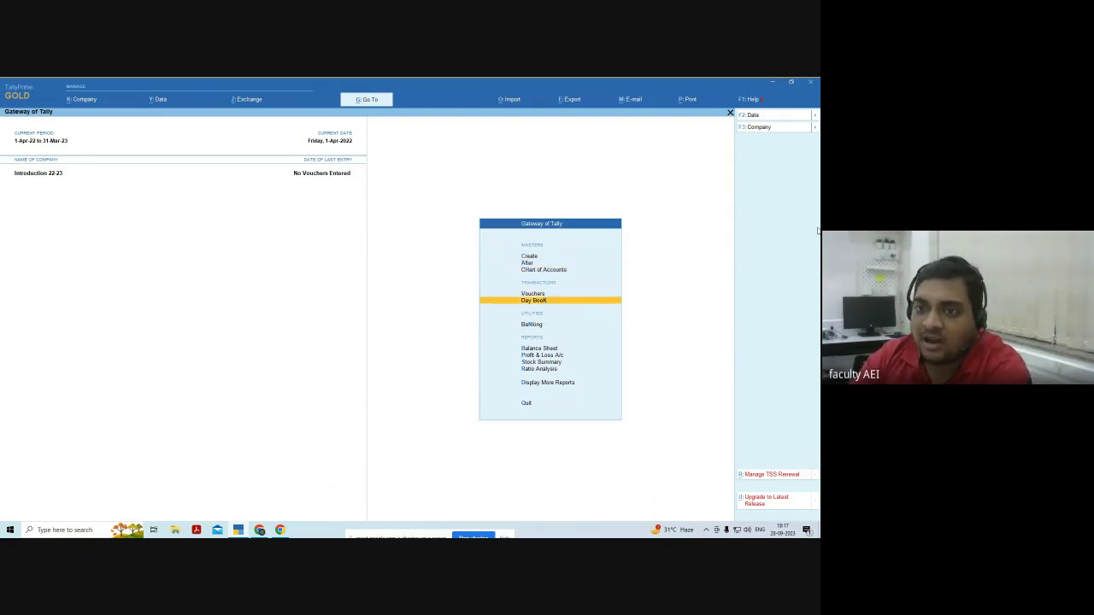
Open the Chart of Accounts of the company Introduction 22-23.
{"action": "key", "text": "Up"}
{"action": "key", "text": "Up"}
{"action": "key", "text": "Up"}
{"action": "key", "text": "Up"}
{"action": "key", "text": "Down"}
{"action": "key", "text": "Return"}
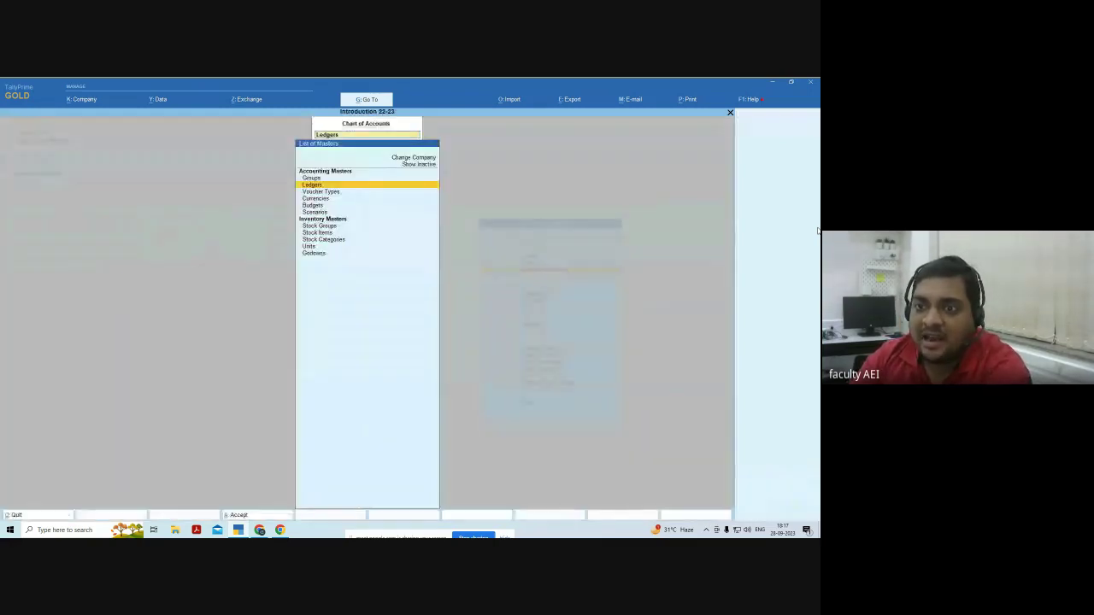
Look over the accounting masters in the List of Masters and open the list of Groups.
{"action": "key", "text": "Up"}
{"action": "key", "text": "Down"}
{"action": "key", "text": "Down"}
{"action": "key", "text": "Down"}
{"action": "key", "text": "Down"}
{"action": "key", "text": "Down"}
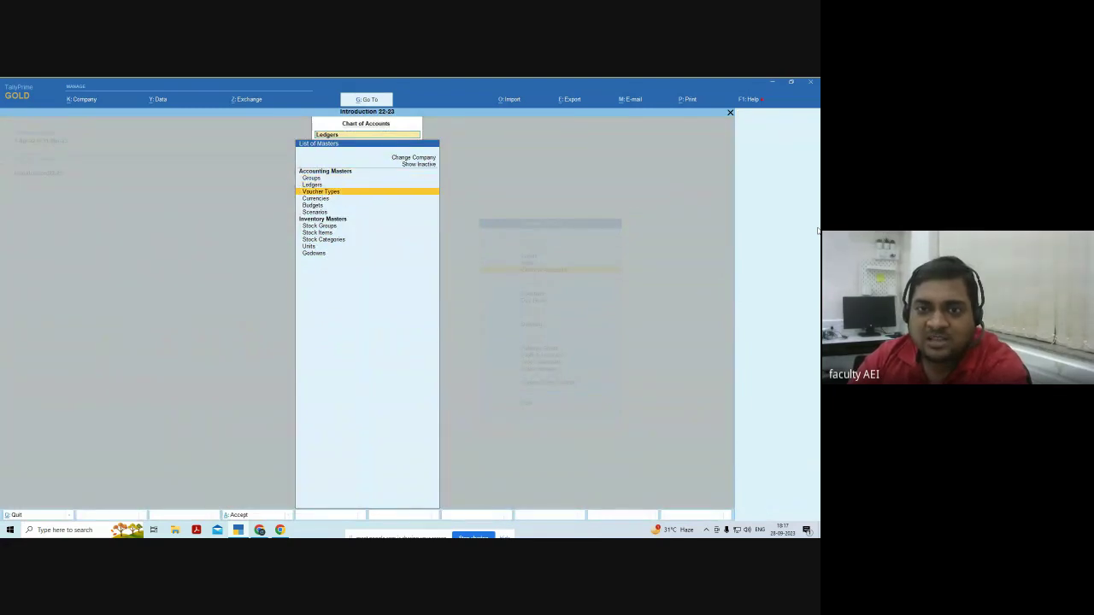
{"action": "key", "text": "Up"}
{"action": "key", "text": "Up"}
{"action": "key", "text": "Up"}
{"action": "key", "text": "Up"}
{"action": "key", "text": "Up"}
{"action": "key", "text": "Up"}
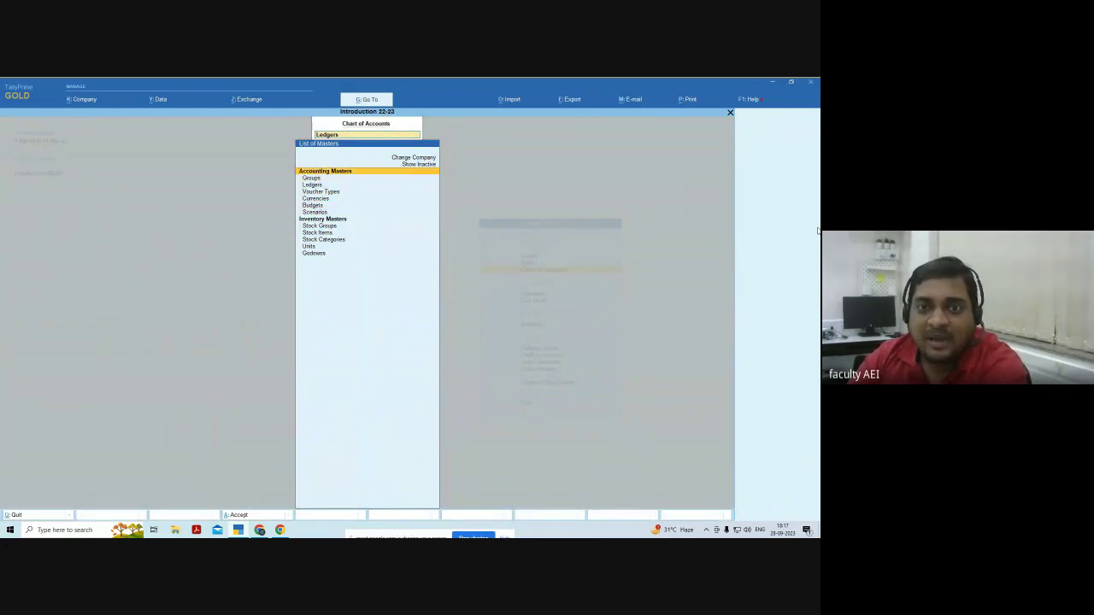
{"action": "key", "text": "Up"}
{"action": "key", "text": "Down"}
{"action": "key", "text": "Down"}
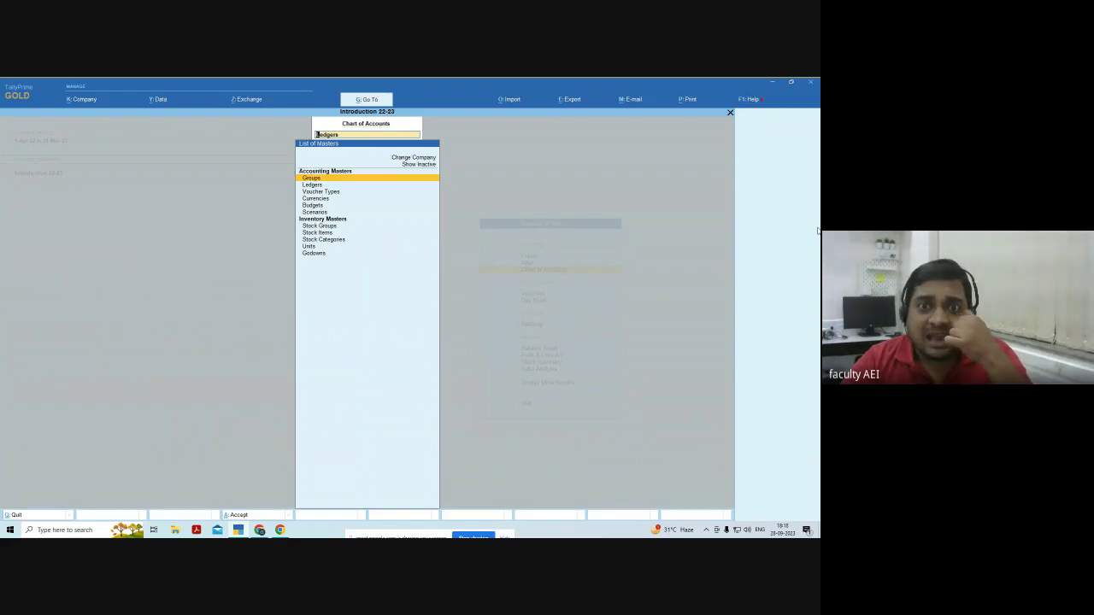
{"action": "key", "text": "Return"}
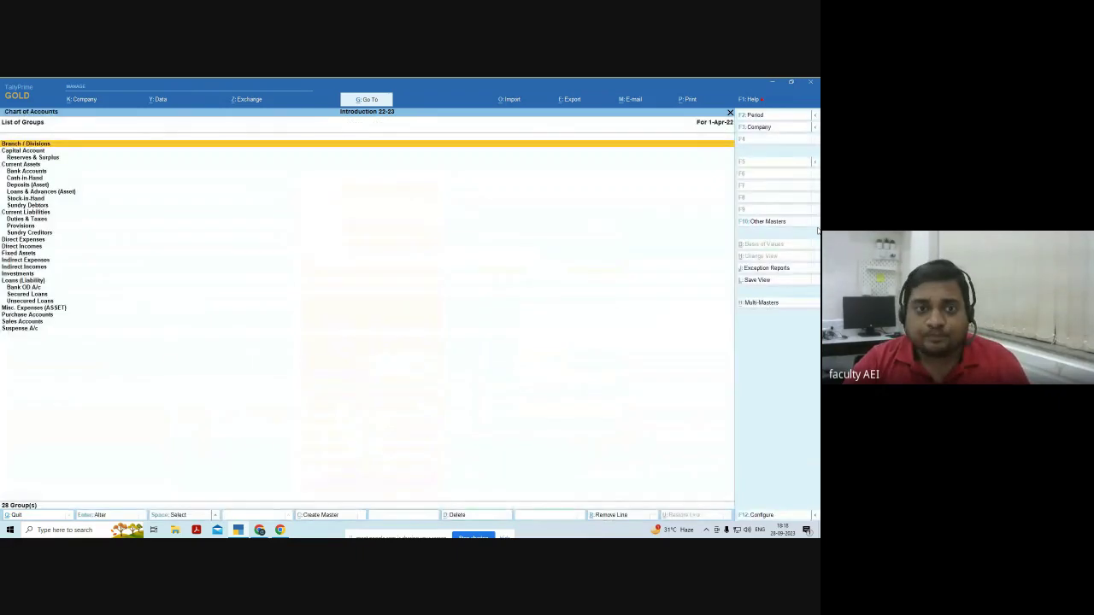
Examine the List of Groups in the Chart of Accounts, running through the primary groups and their subgroups and back to Capital Account.
{"action": "key", "text": "Down"}
{"action": "key", "text": "Down"}
{"action": "key", "text": "Down"}
{"action": "key", "text": "Down"}
{"action": "key", "text": "Down"}
{"action": "key", "text": "Down"}
{"action": "key", "text": "Down"}
{"action": "key", "text": "Down"}
{"action": "key", "text": "Down"}
{"action": "key", "text": "Down"}
{"action": "key", "text": "Down"}
{"action": "key", "text": "Down"}
{"action": "key", "text": "Down"}
{"action": "key", "text": "Down"}
{"action": "key", "text": "Down"}
{"action": "key", "text": "Down"}
{"action": "key", "text": "Down"}
{"action": "key", "text": "Down"}
{"action": "key", "text": "Down"}
{"action": "key", "text": "Down"}
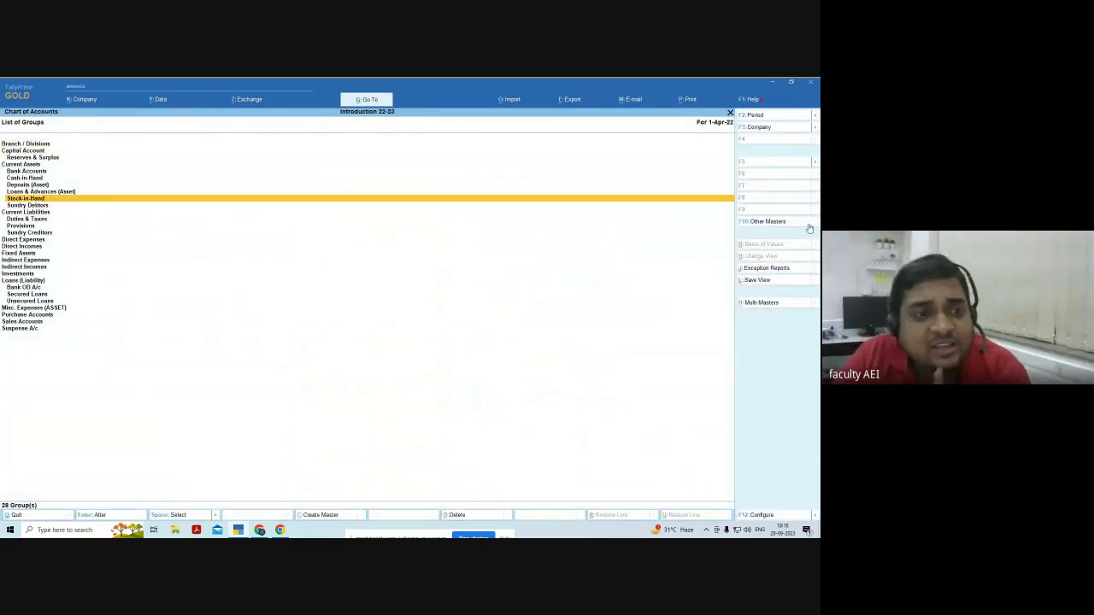
{"action": "key", "text": "Up"}
{"action": "key", "text": "Up"}
{"action": "key", "text": "Up"}
{"action": "key", "text": "Up"}
{"action": "key", "text": "Up"}
{"action": "key", "text": "Up"}
{"action": "key", "text": "Up"}
{"action": "key", "text": "Up"}
{"action": "key", "text": "Up"}
{"action": "key", "text": "Up"}
{"action": "key", "text": "Up"}
{"action": "key", "text": "Up"}
{"action": "key", "text": "Up"}
{"action": "key", "text": "Up"}
{"action": "key", "text": "Up"}
{"action": "key", "text": "Up"}
{"action": "key", "text": "Up"}
{"action": "key", "text": "Up"}
{"action": "key", "text": "Up"}
{"action": "key", "text": "Up"}
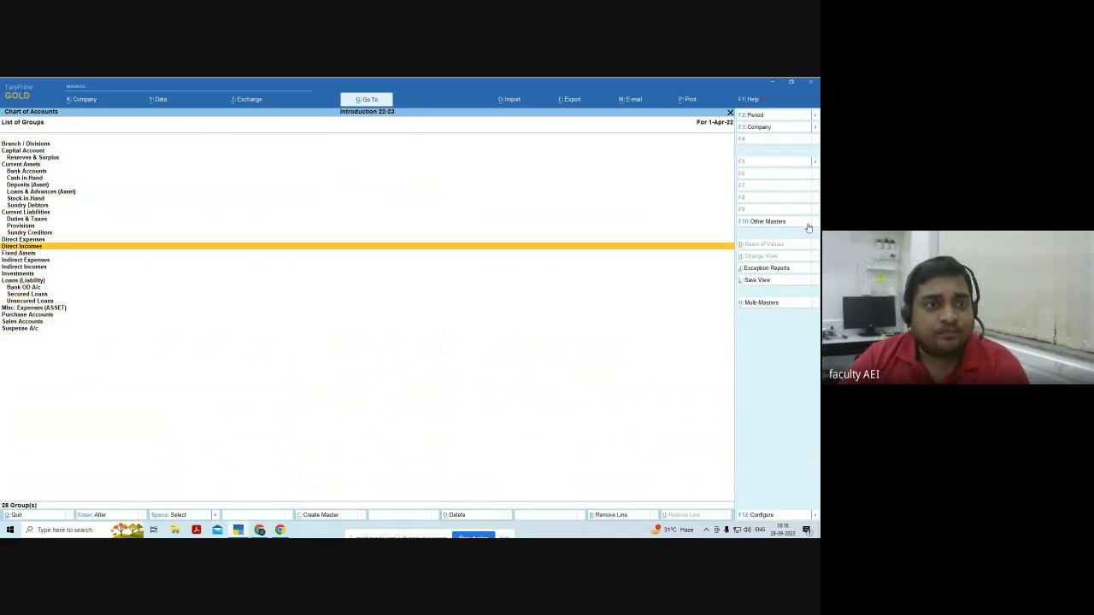
{"action": "key", "text": "Down"}
{"action": "key", "text": "Down"}
{"action": "key", "text": "Down"}
{"action": "key", "text": "Down"}
{"action": "key", "text": "Down"}
{"action": "key", "text": "Down"}
{"action": "key", "text": "Down"}
{"action": "key", "text": "Down"}
{"action": "key", "text": "Down"}
{"action": "key", "text": "Down"}
{"action": "key", "text": "Down"}
{"action": "key", "text": "Down"}
{"action": "key", "text": "Down"}
{"action": "key", "text": "Down"}
{"action": "key", "text": "Down"}
{"action": "key", "text": "Down"}
{"action": "key", "text": "Down"}
{"action": "key", "text": "Down"}
{"action": "key", "text": "Down"}
{"action": "key", "text": "Down"}
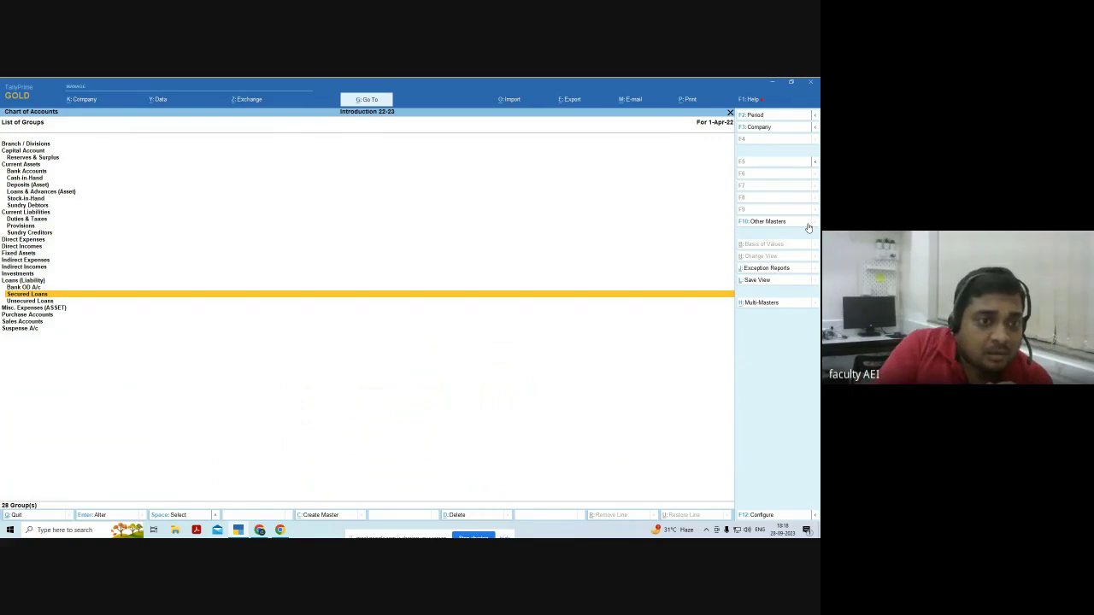
{"action": "key", "text": "Up"}
{"action": "key", "text": "Up"}
{"action": "key", "text": "Up"}
{"action": "key", "text": "Up"}
{"action": "key", "text": "Up"}
{"action": "key", "text": "Up"}
{"action": "key", "text": "Up"}
{"action": "key", "text": "Up"}
{"action": "key", "text": "Up"}
{"action": "key", "text": "Up"}
{"action": "key", "text": "Up"}
{"action": "key", "text": "Up"}
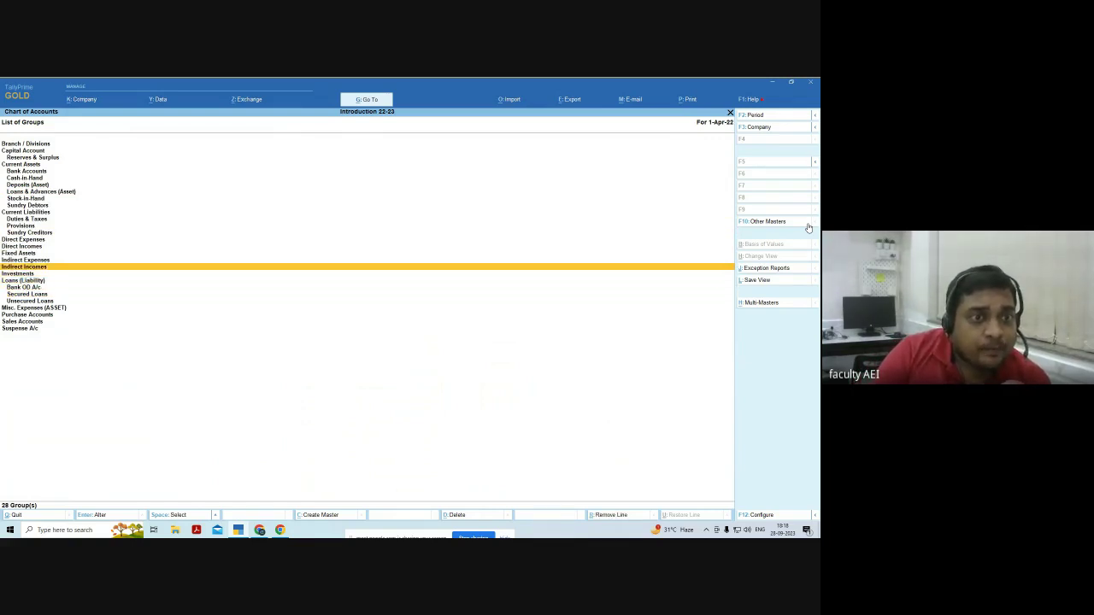
{"action": "key", "text": "Up"}
{"action": "key", "text": "Up"}
{"action": "key", "text": "Up"}
{"action": "key", "text": "Up"}
{"action": "key", "text": "Up"}
{"action": "key", "text": "Up"}
{"action": "key", "text": "Up"}
{"action": "key", "text": "Up"}
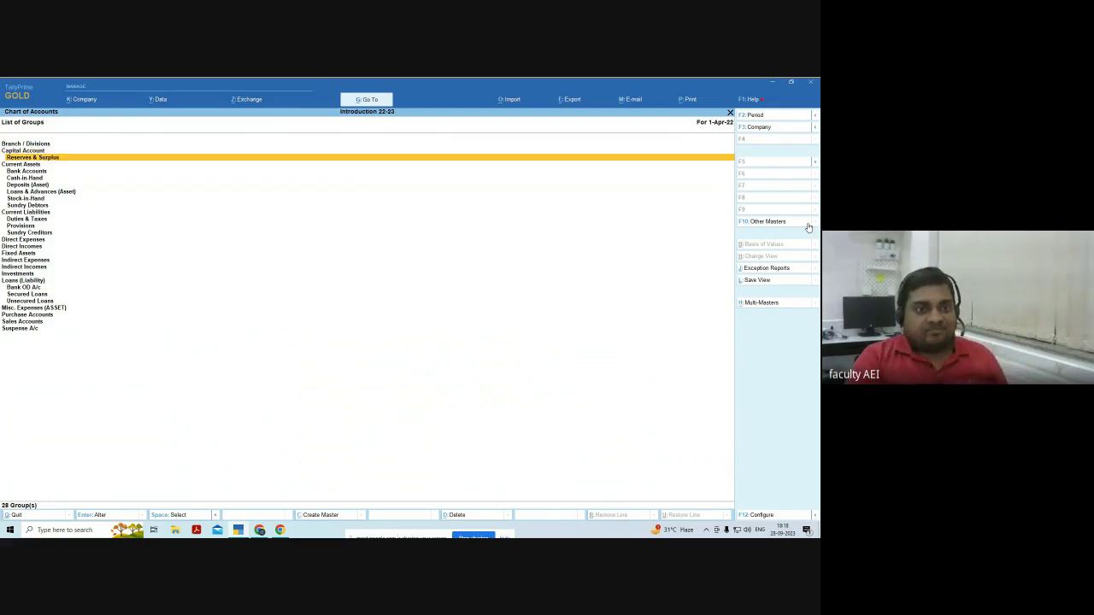
{"action": "key", "text": "Up"}
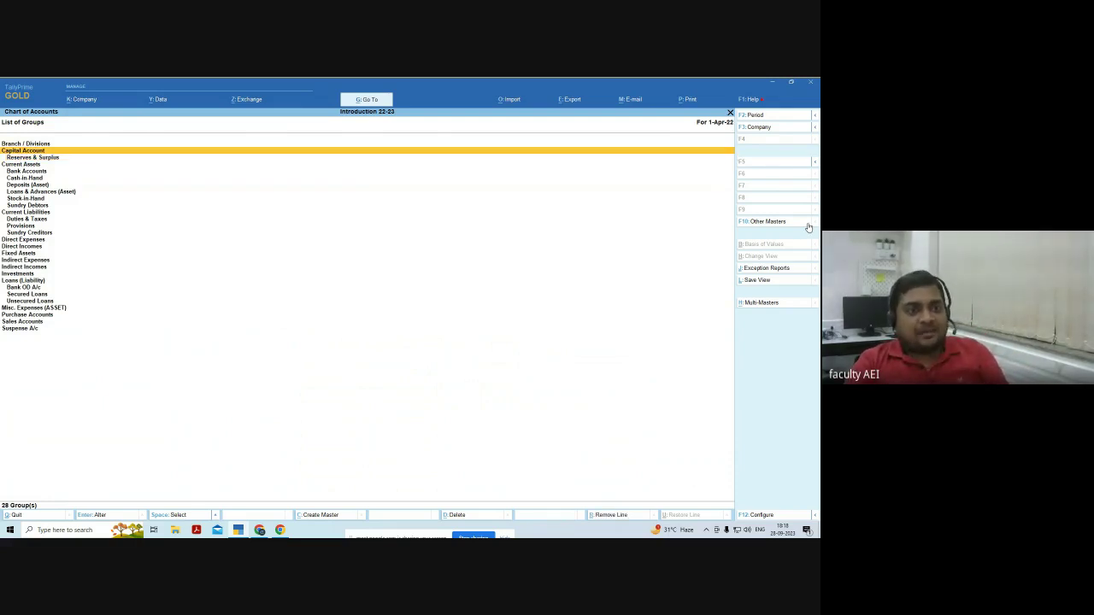
Run through the List of Groups again, from Capital Account through current assets, liabilities, expenses, incomes and loans, and return to the first groups.
{"action": "key", "text": "Down"}
{"action": "key", "text": "Down"}
{"action": "key", "text": "Down"}
{"action": "key", "text": "Down"}
{"action": "key", "text": "Down"}
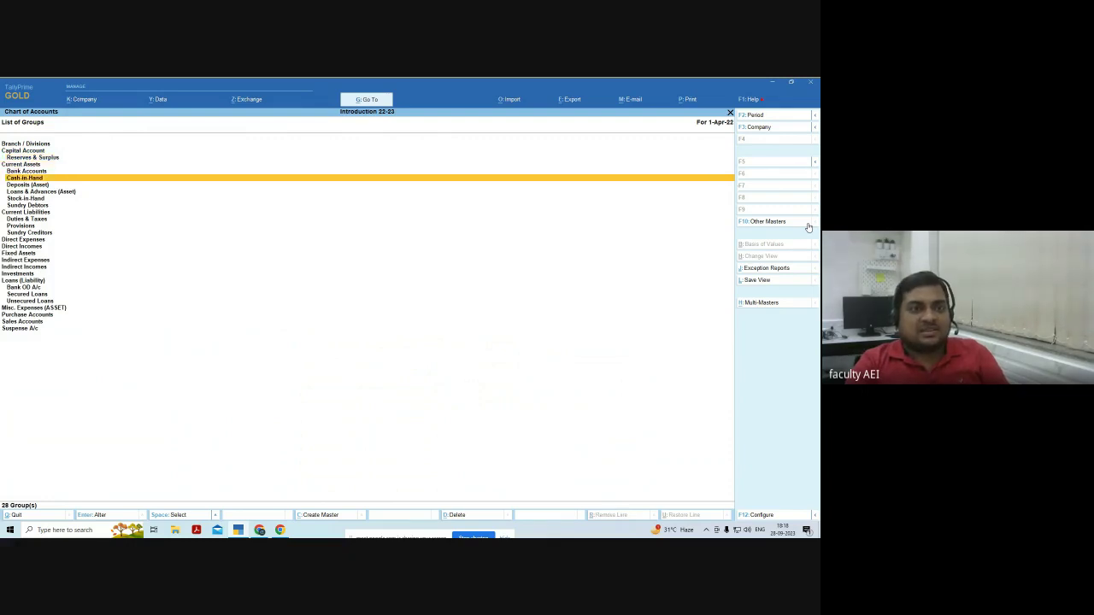
{"action": "key", "text": "Down"}
{"action": "key", "text": "Down"}
{"action": "key", "text": "Down"}
{"action": "key", "text": "Down"}
{"action": "key", "text": "Down"}
{"action": "key", "text": "Down"}
{"action": "key", "text": "Down"}
{"action": "key", "text": "Down"}
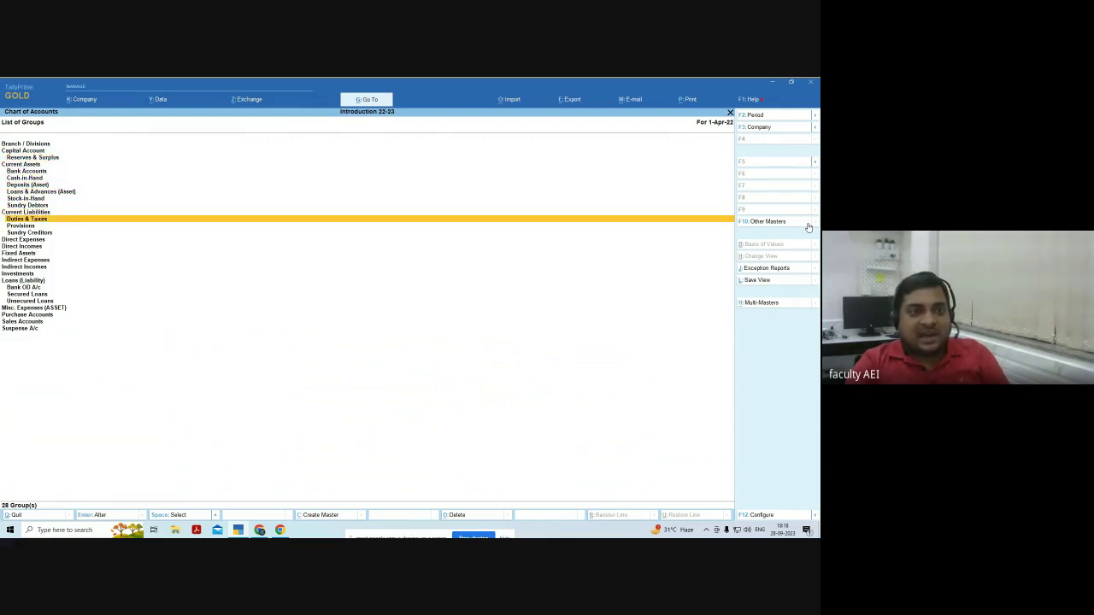
{"action": "key", "text": "Down"}
{"action": "key", "text": "Down"}
{"action": "key", "text": "Down"}
{"action": "key", "text": "Down"}
{"action": "key", "text": "Down"}
{"action": "key", "text": "Down"}
{"action": "key", "text": "Down"}
{"action": "key", "text": "Down"}
{"action": "key", "text": "Down"}
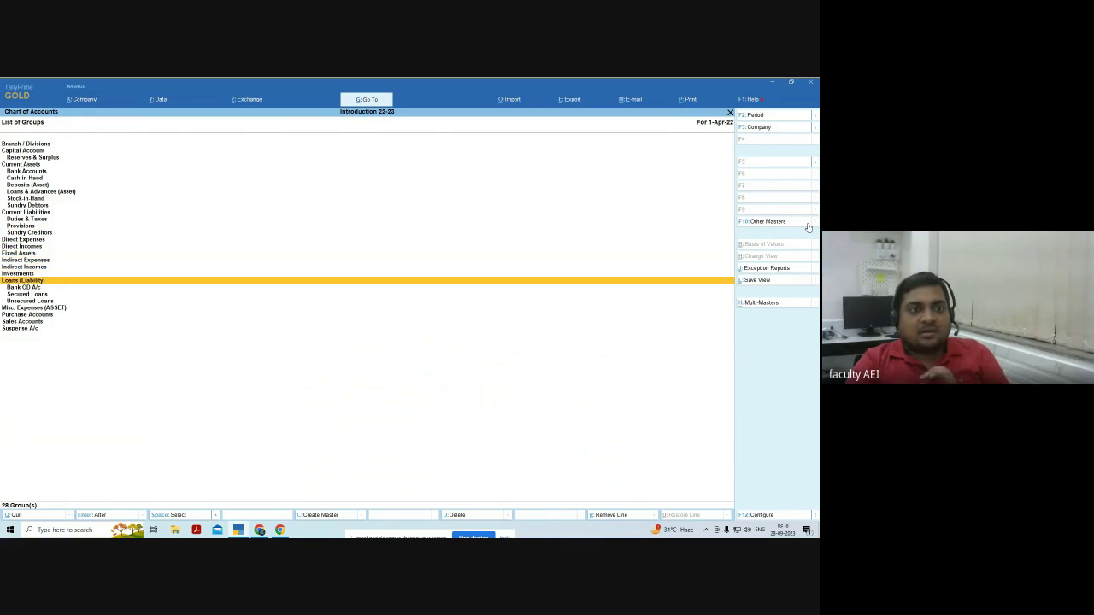
{"action": "key", "text": "Up"}
{"action": "key", "text": "Up"}
{"action": "key", "text": "Up"}
{"action": "key", "text": "Up"}
{"action": "key", "text": "Up"}
{"action": "key", "text": "Up"}
{"action": "key", "text": "Up"}
{"action": "key", "text": "Up"}
{"action": "key", "text": "Up"}
{"action": "key", "text": "Up"}
{"action": "key", "text": "Up"}
{"action": "key", "text": "Up"}
{"action": "key", "text": "Up"}
{"action": "key", "text": "Up"}
{"action": "key", "text": "Up"}
{"action": "key", "text": "Up"}
{"action": "key", "text": "Up"}
{"action": "key", "text": "Up"}
{"action": "key", "text": "Up"}
{"action": "key", "text": "Up"}
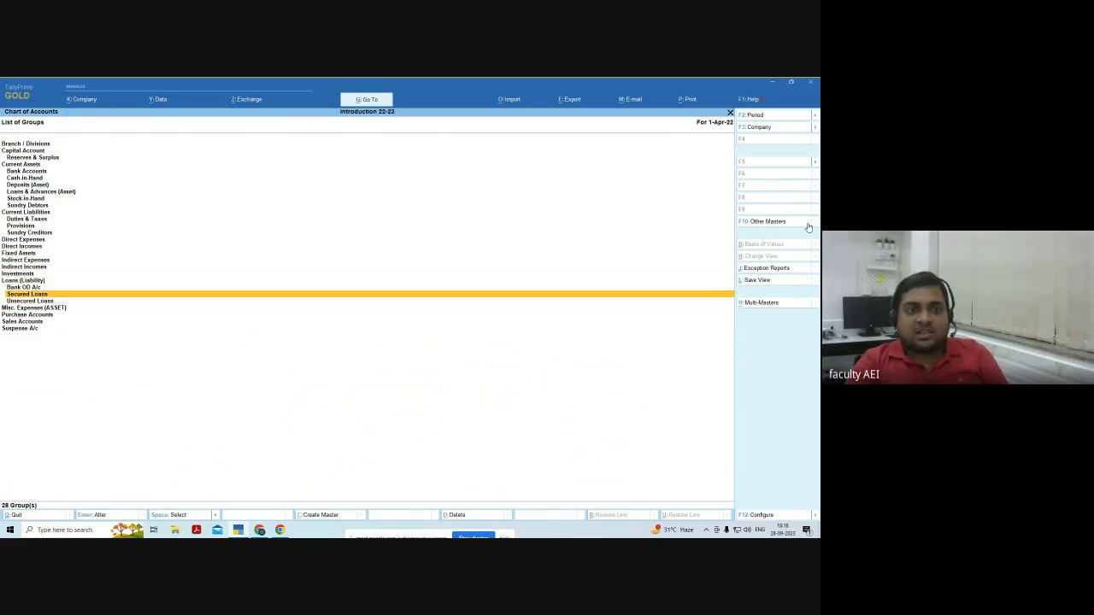
{"action": "key", "text": "Down"}
{"action": "key", "text": "Down"}
{"action": "key", "text": "Down"}
{"action": "key", "text": "Down"}
{"action": "key", "text": "Down"}
{"action": "key", "text": "Down"}
{"action": "key", "text": "Down"}
{"action": "key", "text": "Down"}
{"action": "key", "text": "Down"}
{"action": "key", "text": "Down"}
{"action": "key", "text": "Down"}
{"action": "key", "text": "Down"}
{"action": "key", "text": "Down"}
{"action": "key", "text": "Down"}
{"action": "key", "text": "Down"}
{"action": "key", "text": "Down"}
{"action": "key", "text": "Down"}
{"action": "key", "text": "Down"}
{"action": "key", "text": "Down"}
{"action": "key", "text": "Down"}
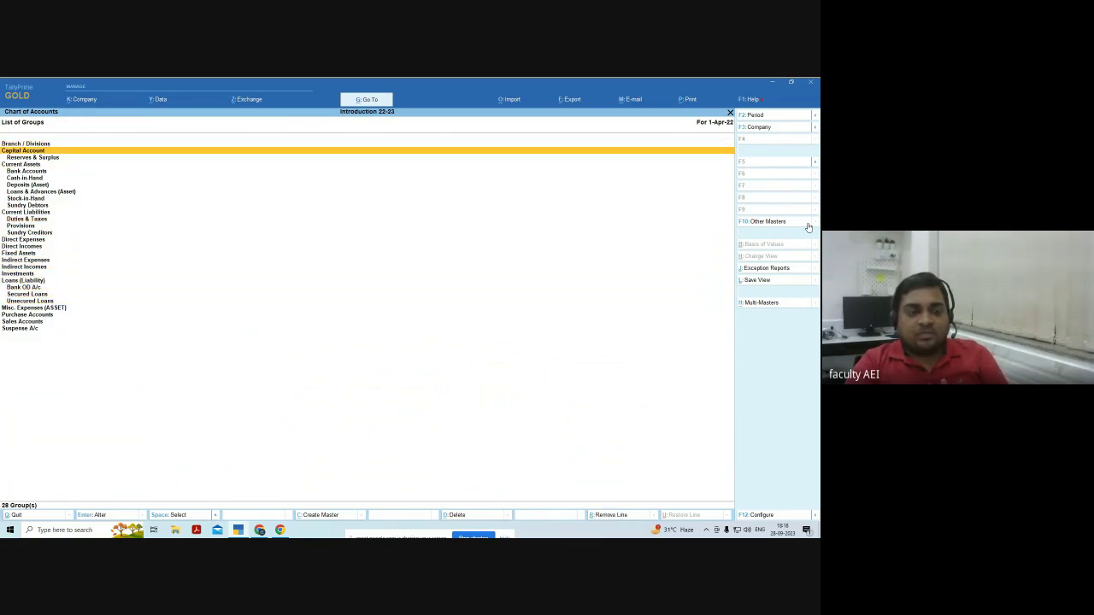
{"action": "key", "text": "Up"}
{"action": "key", "text": "Up"}
{"action": "key", "text": "Up"}
{"action": "key", "text": "Up"}
{"action": "key", "text": "Up"}
{"action": "key", "text": "Up"}
{"action": "key", "text": "Up"}
{"action": "key", "text": "Up"}
{"action": "key", "text": "Up"}
{"action": "key", "text": "Up"}
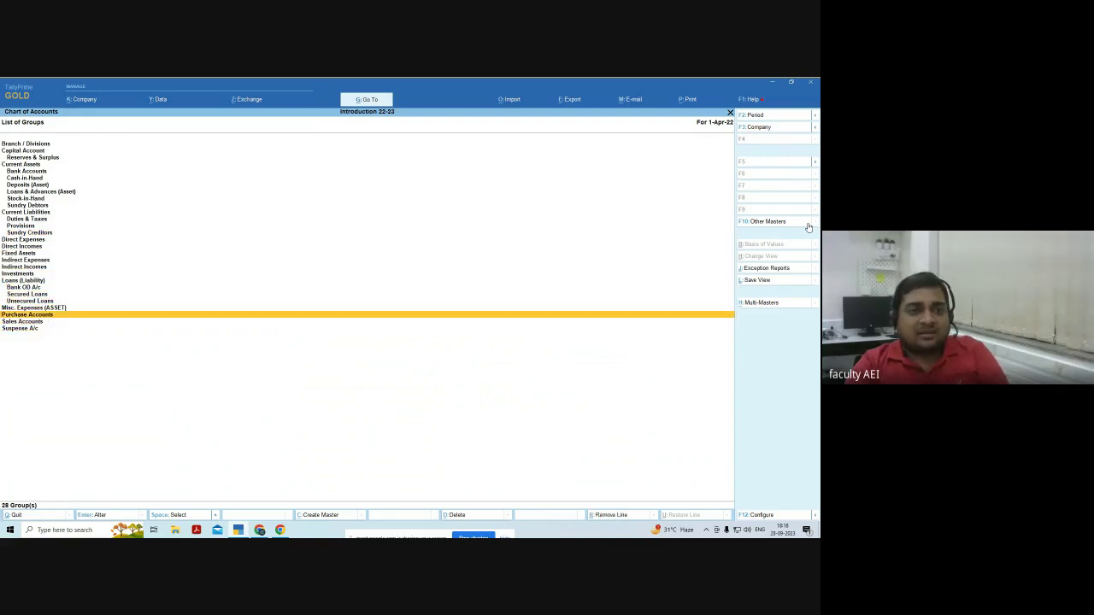
{"action": "key", "text": "Up"}
{"action": "key", "text": "Up"}
{"action": "key", "text": "Up"}
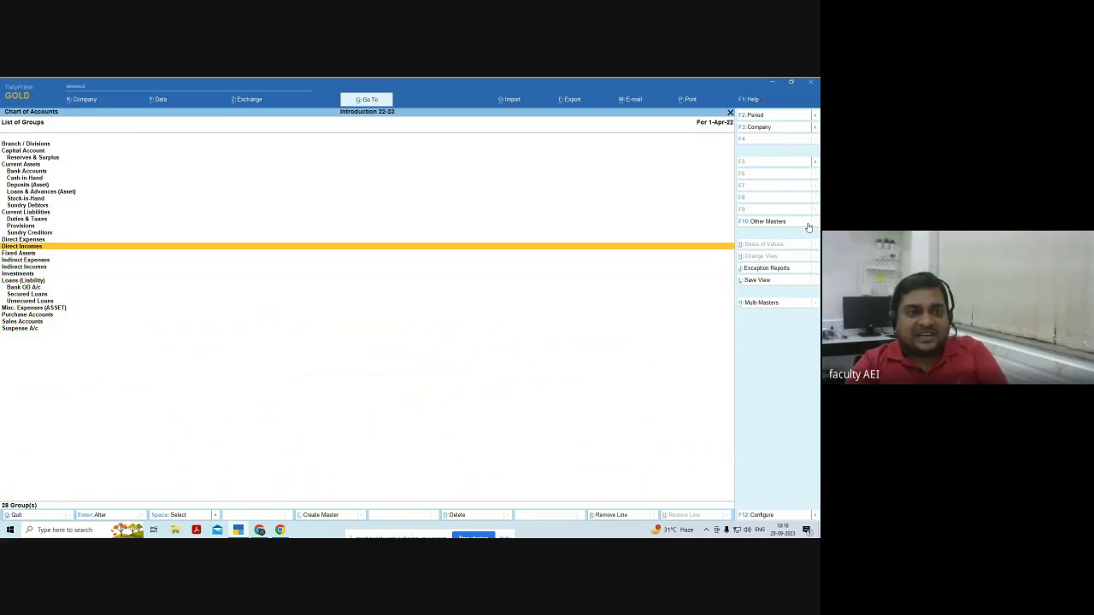
{"action": "key", "text": "Down"}
{"action": "key", "text": "Down"}
{"action": "key", "text": "Down"}
{"action": "key", "text": "Down"}
{"action": "key", "text": "Up"}
{"action": "key", "text": "Up"}
{"action": "key", "text": "Up"}
{"action": "key", "text": "Up"}
{"action": "key", "text": "Up"}
{"action": "key", "text": "Up"}
{"action": "key", "text": "Up"}
{"action": "key", "text": "Up"}
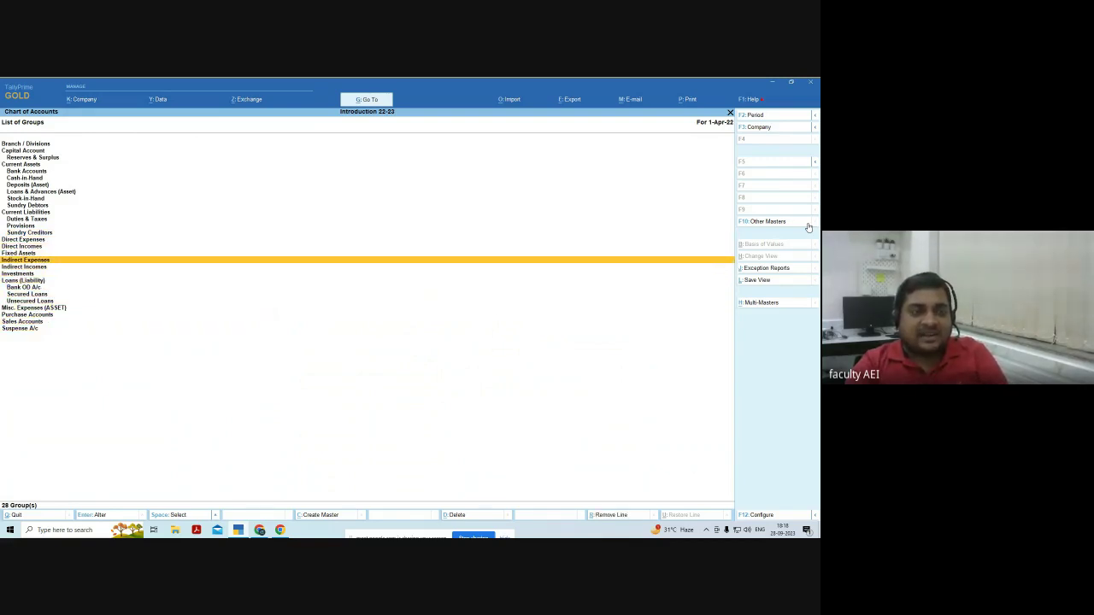
{"action": "key", "text": "Down"}
{"action": "key", "text": "Down"}
{"action": "key", "text": "Down"}
{"action": "key", "text": "Down"}
{"action": "key", "text": "Down"}
{"action": "key", "text": "Down"}
{"action": "key", "text": "Down"}
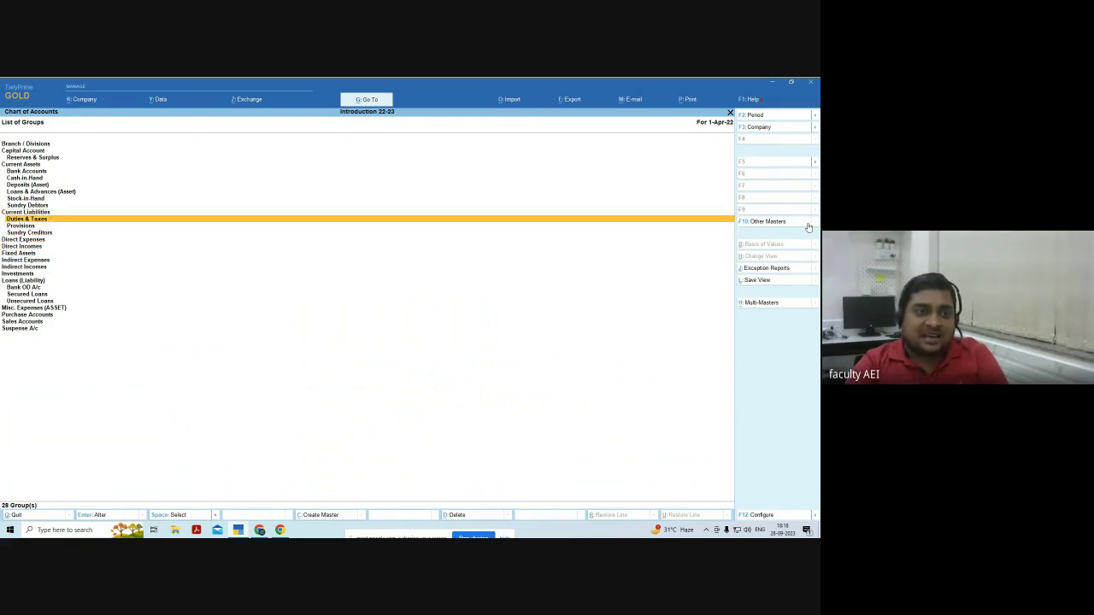
{"action": "key", "text": "Down"}
{"action": "key", "text": "Down"}
{"action": "key", "text": "Down"}
{"action": "key", "text": "Down"}
{"action": "key", "text": "Down"}
{"action": "key", "text": "Down"}
{"action": "key", "text": "Down"}
{"action": "key", "text": "Down"}
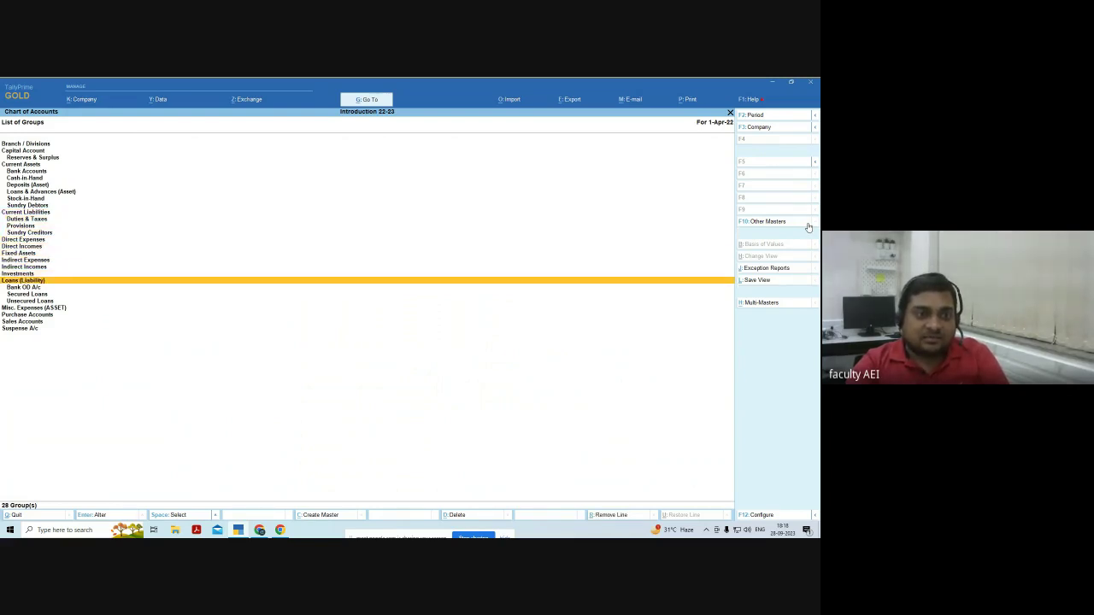
{"action": "key", "text": "Up"}
{"action": "key", "text": "Up"}
{"action": "key", "text": "Up"}
{"action": "key", "text": "Up"}
{"action": "key", "text": "Up"}
{"action": "key", "text": "Up"}
{"action": "key", "text": "Up"}
{"action": "key", "text": "Up"}
{"action": "key", "text": "Up"}
{"action": "key", "text": "Up"}
{"action": "key", "text": "Up"}
{"action": "key", "text": "Up"}
{"action": "key", "text": "Up"}
{"action": "key", "text": "Up"}
{"action": "key", "text": "Up"}
{"action": "key", "text": "Up"}
{"action": "key", "text": "Up"}
{"action": "key", "text": "Up"}
{"action": "key", "text": "Up"}
{"action": "key", "text": "Up"}
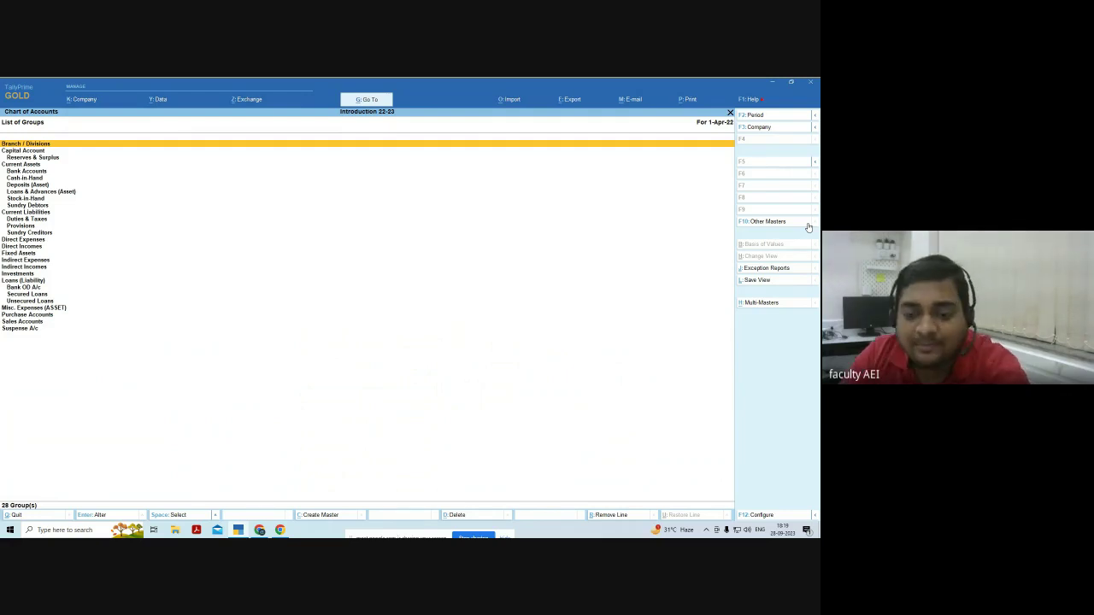
Leave the List of Groups and open the Ledgers list from the accounting masters of the Chart of Accounts.
{"action": "left_click", "coordinate": [809, 224]}
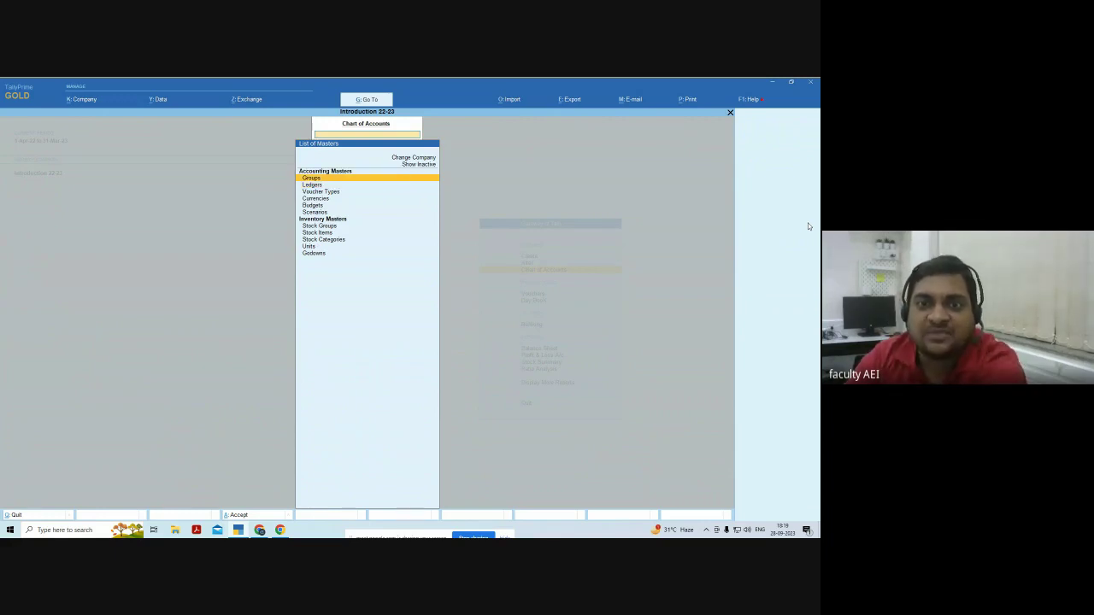
{"action": "key", "text": "Down"}
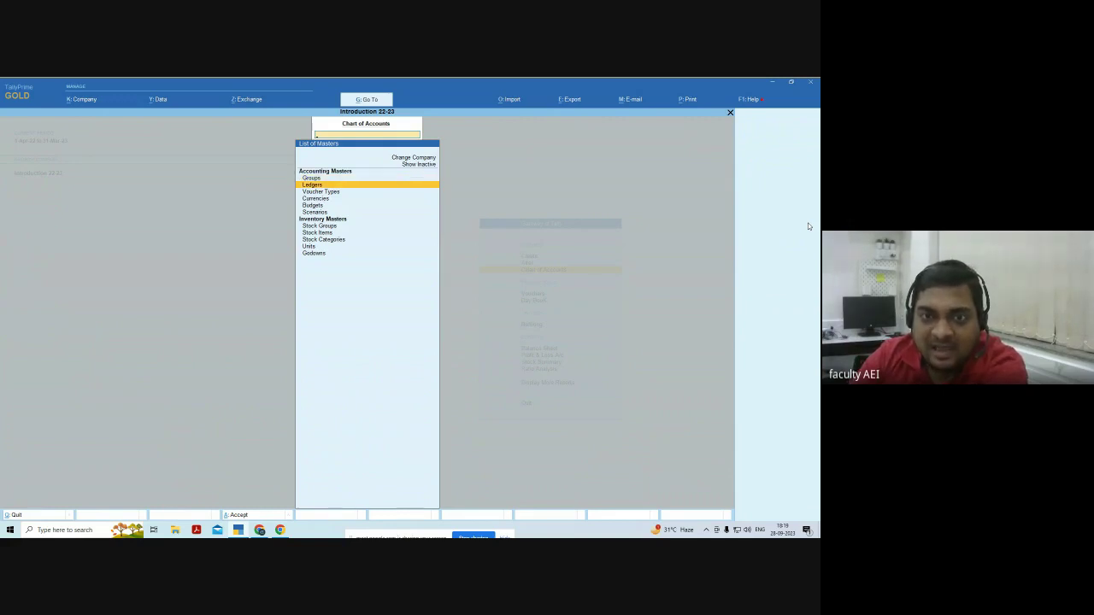
{"action": "key", "text": "Return"}
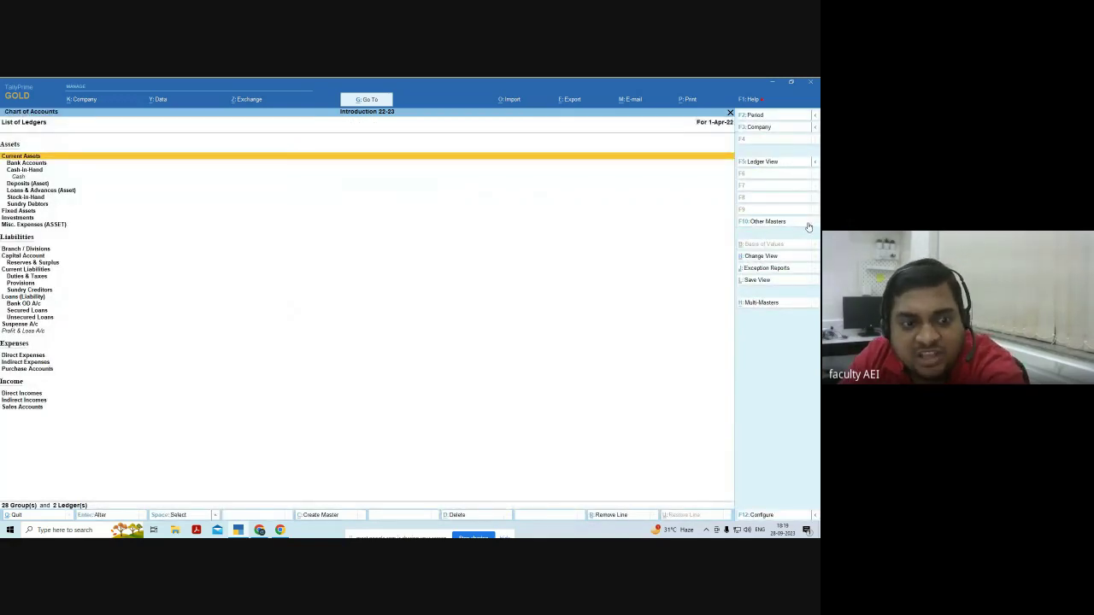
Examine the List of Ledgers, going through the groups under Assets, Liabilities, Expenses and Income.
{"action": "key", "text": "Down"}
{"action": "key", "text": "Down"}
{"action": "key", "text": "Down"}
{"action": "key", "text": "Down"}
{"action": "key", "text": "Down"}
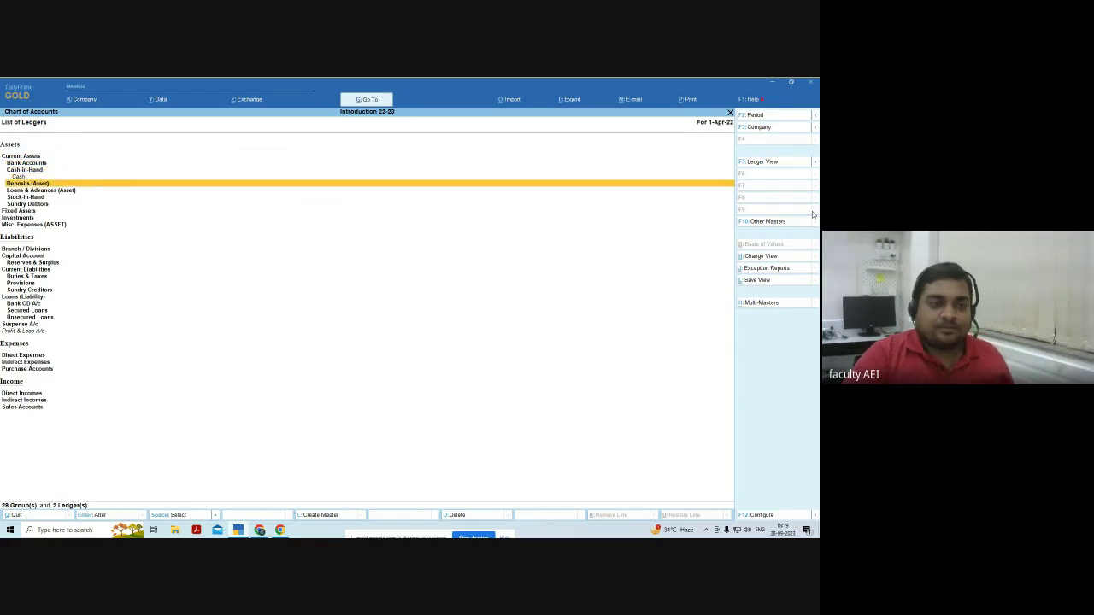
{"action": "key", "text": "Down"}
{"action": "key", "text": "Down"}
{"action": "key", "text": "Down"}
{"action": "key", "text": "Down"}
{"action": "key", "text": "Down"}
{"action": "key", "text": "Down"}
{"action": "key", "text": "Down"}
{"action": "key", "text": "Down"}
{"action": "key", "text": "Down"}
{"action": "key", "text": "Down"}
{"action": "key", "text": "Down"}
{"action": "key", "text": "Down"}
{"action": "key", "text": "Down"}
{"action": "key", "text": "Down"}
{"action": "key", "text": "Down"}
{"action": "key", "text": "Down"}
{"action": "key", "text": "Down"}
{"action": "key", "text": "Down"}
{"action": "key", "text": "Down"}
{"action": "key", "text": "Down"}
{"action": "key", "text": "Up"}
{"action": "key", "text": "Up"}
{"action": "key", "text": "Up"}
{"action": "key", "text": "Up"}
{"action": "key", "text": "Up"}
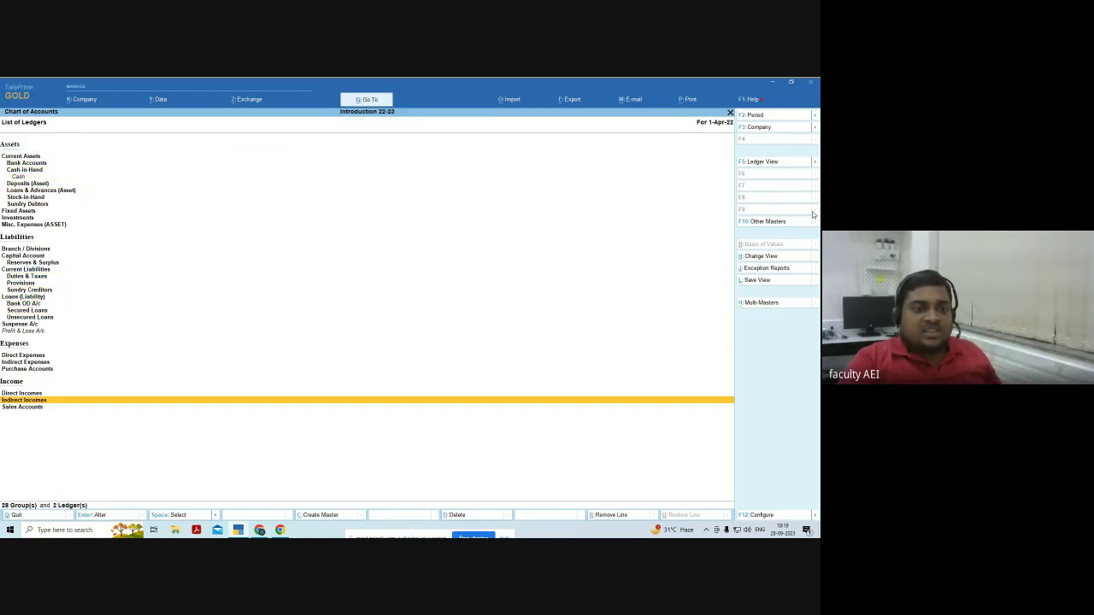
Run through the List of Ledgers again, from Indirect Incomes back to Current Assets and on to Profit & Loss A/c.
{"action": "key", "text": "Up"}
{"action": "key", "text": "Up"}
{"action": "key", "text": "Up"}
{"action": "key", "text": "Up"}
{"action": "key", "text": "Up"}
{"action": "key", "text": "Up"}
{"action": "key", "text": "Up"}
{"action": "key", "text": "Up"}
{"action": "key", "text": "Up"}
{"action": "key", "text": "Up"}
{"action": "key", "text": "Up"}
{"action": "key", "text": "Up"}
{"action": "key", "text": "Up"}
{"action": "key", "text": "Up"}
{"action": "key", "text": "Up"}
{"action": "key", "text": "Up"}
{"action": "key", "text": "Up"}
{"action": "key", "text": "Up"}
{"action": "key", "text": "Up"}
{"action": "key", "text": "Up"}
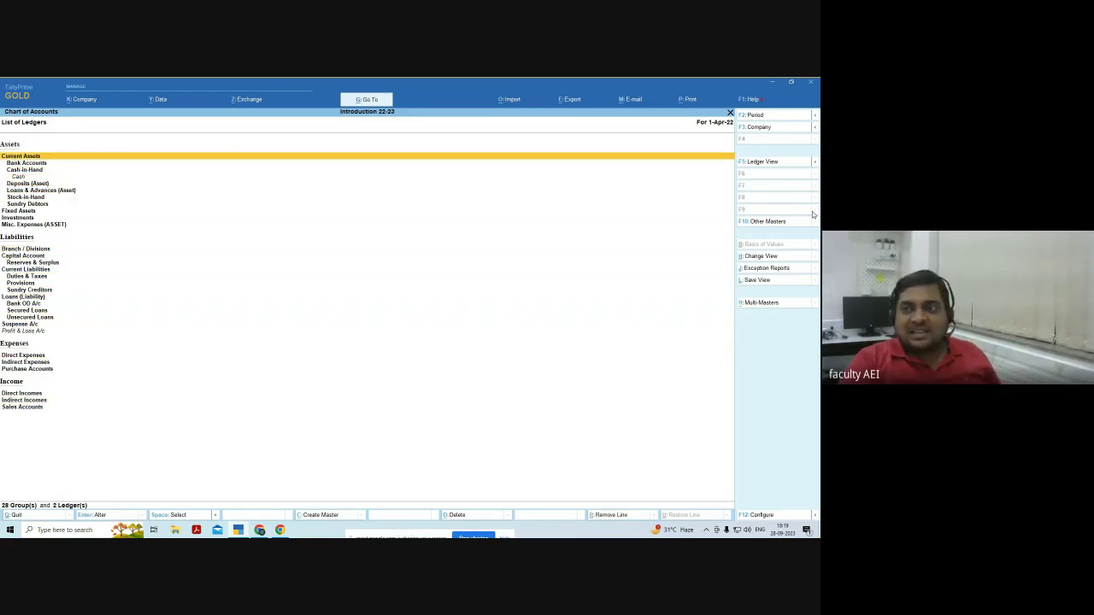
{"action": "key", "text": "Down"}
{"action": "key", "text": "Down"}
{"action": "key", "text": "Down"}
{"action": "key", "text": "Down"}
{"action": "key", "text": "Down"}
{"action": "key", "text": "Down"}
{"action": "key", "text": "Down"}
{"action": "key", "text": "Down"}
{"action": "key", "text": "Down"}
{"action": "key", "text": "Down"}
{"action": "key", "text": "Down"}
{"action": "key", "text": "Down"}
{"action": "key", "text": "Down"}
{"action": "key", "text": "Down"}
{"action": "key", "text": "Down"}
{"action": "key", "text": "Down"}
{"action": "key", "text": "Down"}
{"action": "key", "text": "Down"}
{"action": "key", "text": "Down"}
{"action": "key", "text": "Down"}
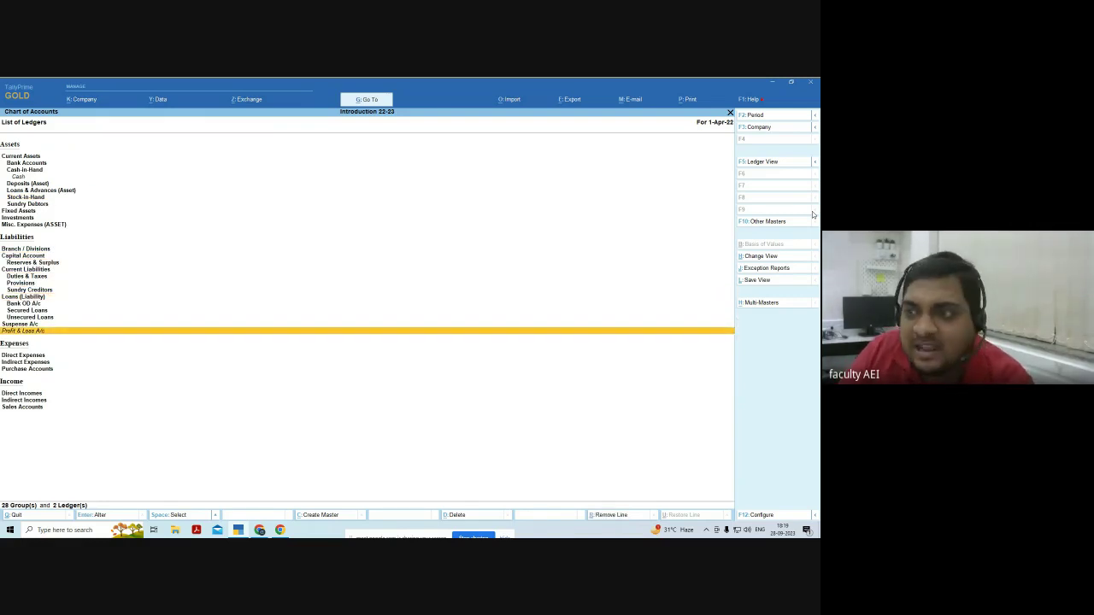
Display the List of Ledgers in Ledger View, and return to the Chart of Accounts list of masters.
{"action": "left_click", "coordinate": [753, 167]}
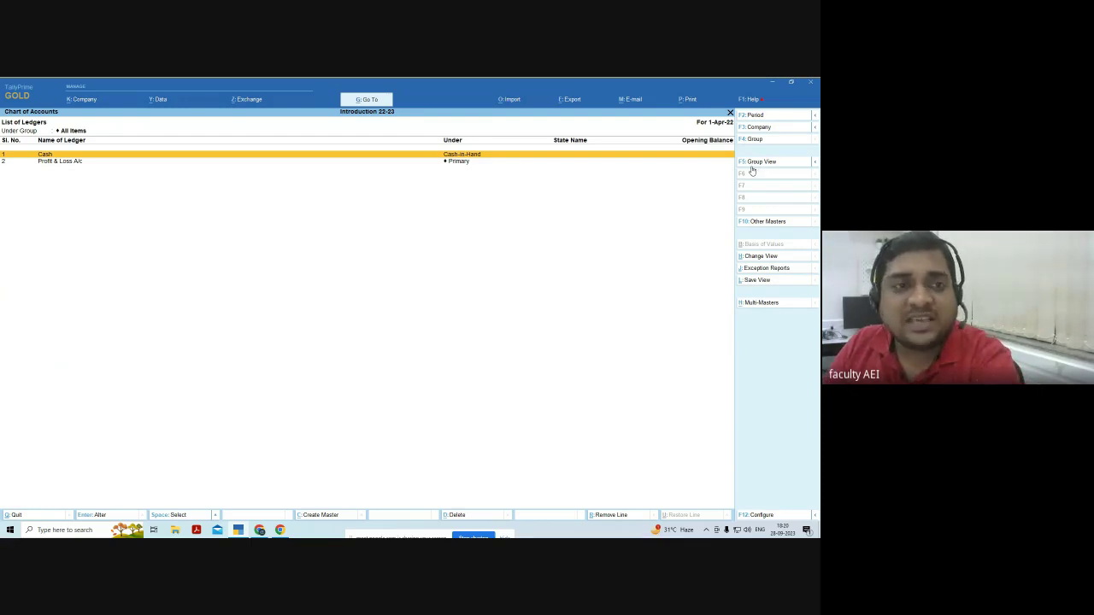
{"action": "key", "text": "Escape"}
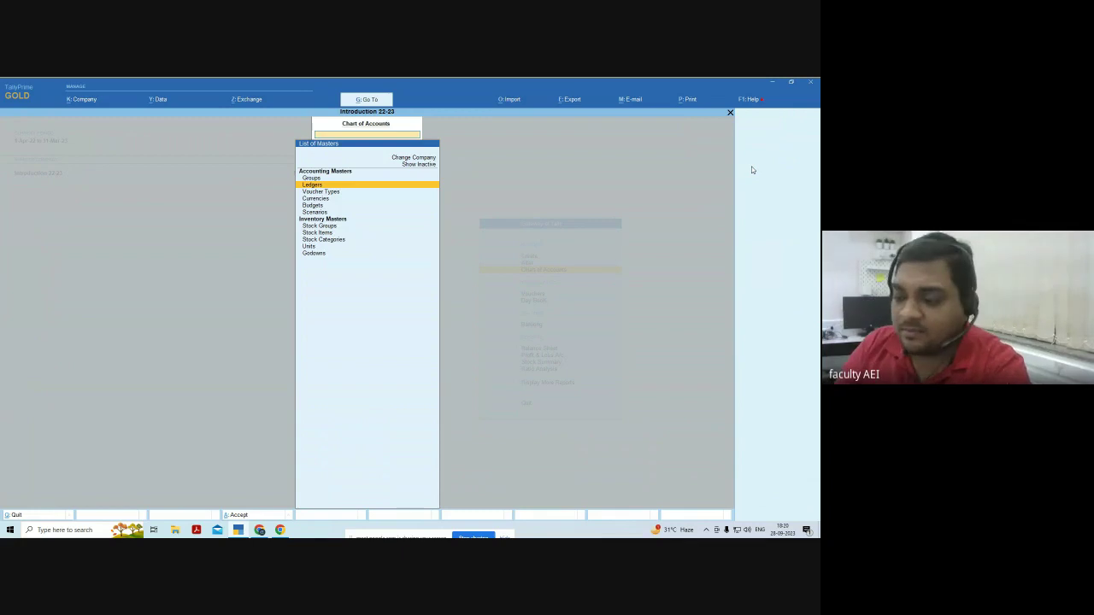
{"action": "key", "text": "Up"}
{"action": "key", "text": "Down"}
{"action": "key", "text": "Up"}
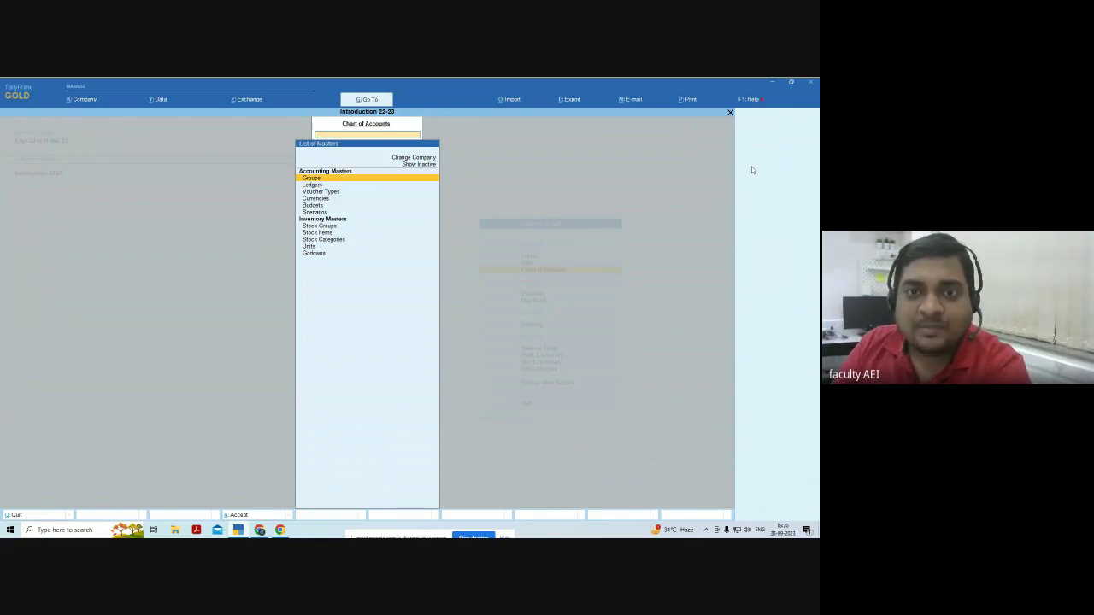
Go through the accounting and inventory masters of the Chart of Accounts and open the Stock Items list.
{"action": "key", "text": "Down"}
{"action": "key", "text": "Down"}
{"action": "key", "text": "Down"}
{"action": "key", "text": "Down"}
{"action": "key", "text": "Down"}
{"action": "key", "text": "Down"}
{"action": "key", "text": "Down"}
{"action": "key", "text": "Down"}
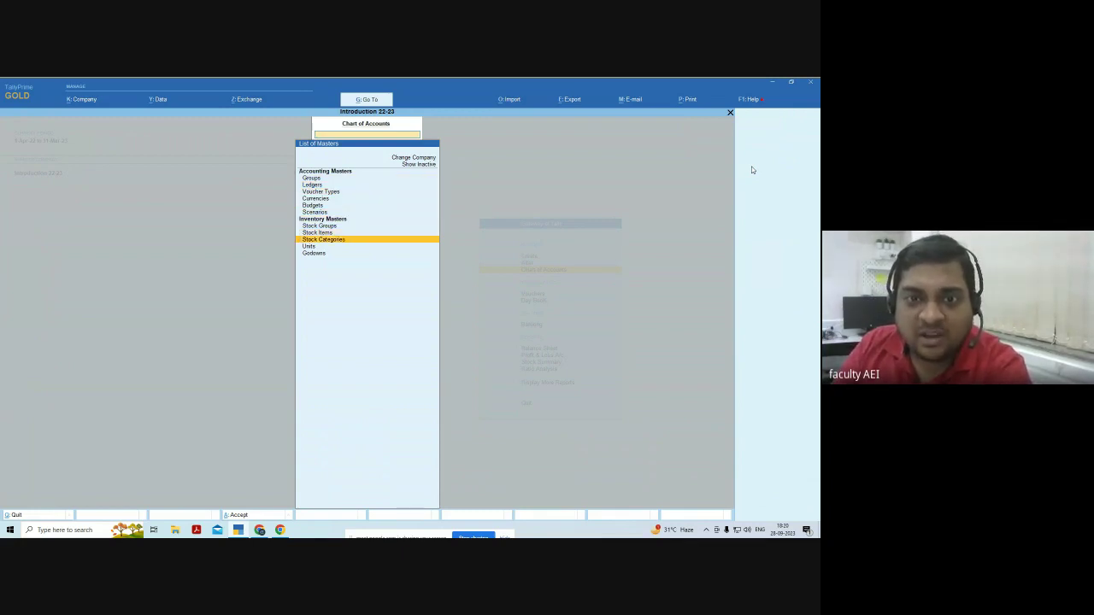
{"action": "key", "text": "Up"}
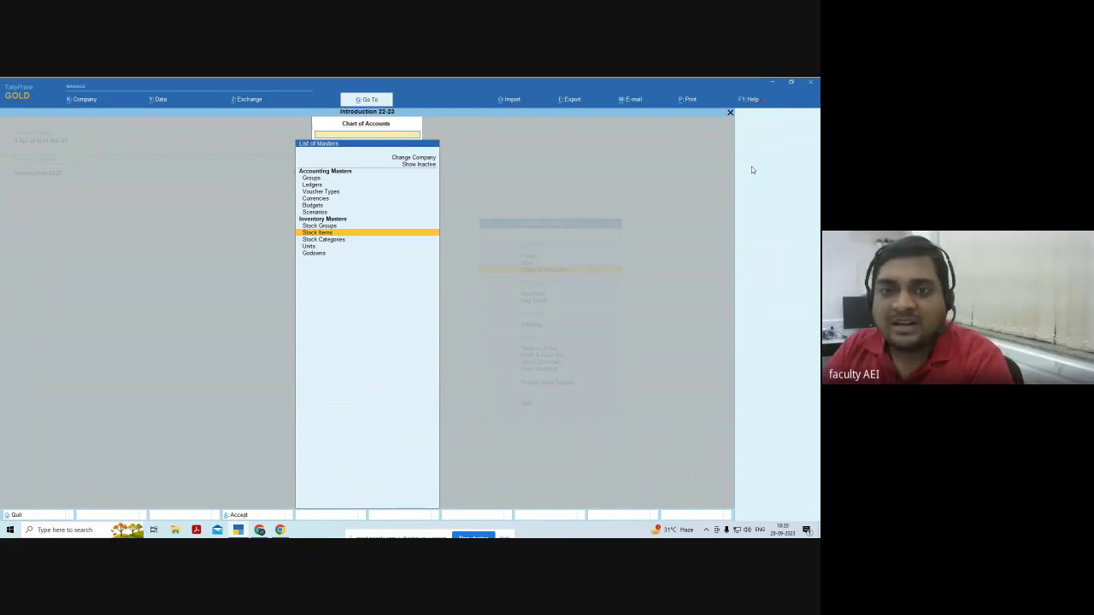
{"action": "key", "text": "Return"}
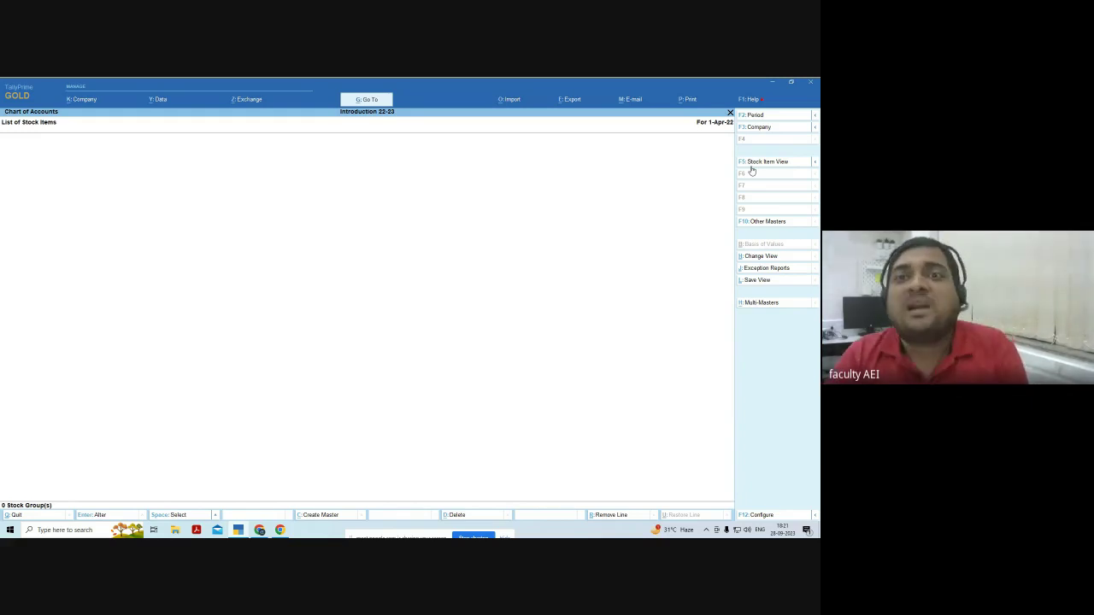
Return to the Gateway of Tally and go over the Create, Alter and Chart of Accounts masters options.
{"action": "key", "text": "Escape"}
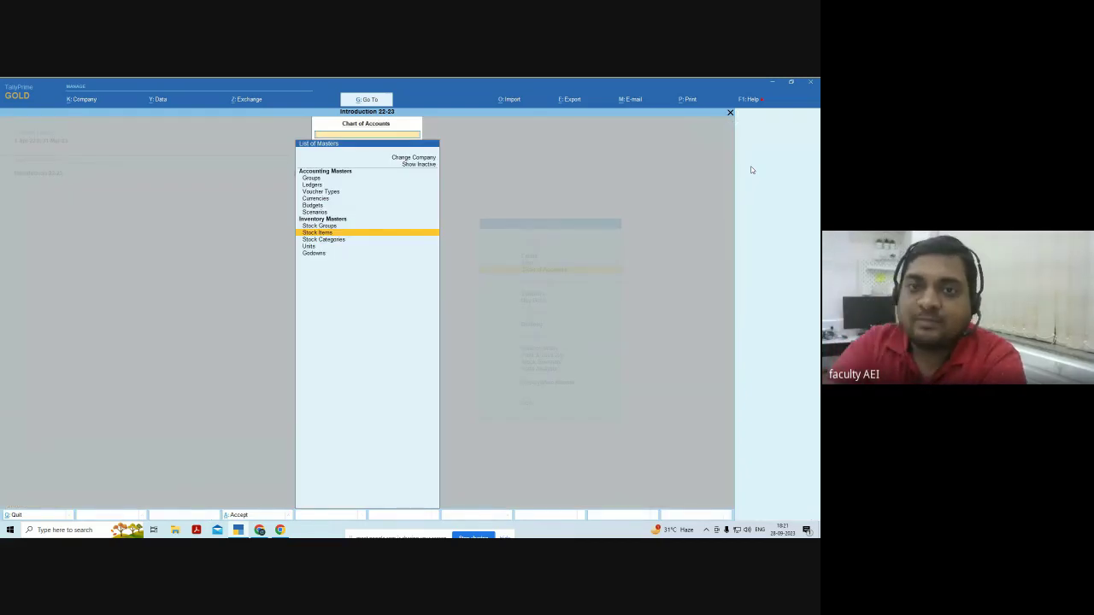
{"action": "key", "text": "Escape"}
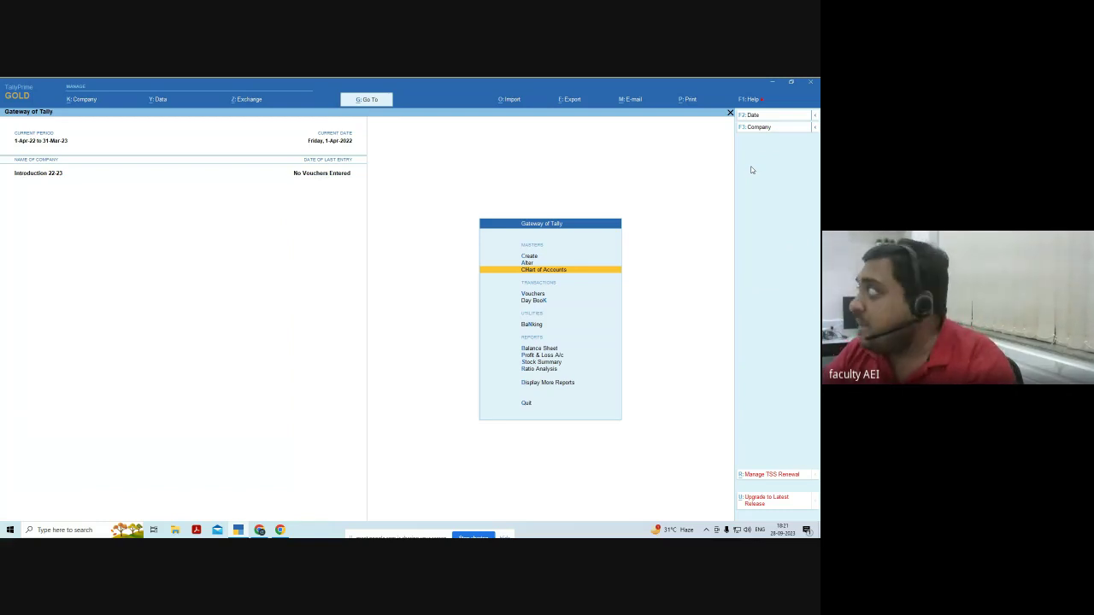
{"action": "key", "text": "Up"}
{"action": "key", "text": "Down"}
{"action": "key", "text": "Down"}
{"action": "key", "text": "Up"}
{"action": "key", "text": "Up"}
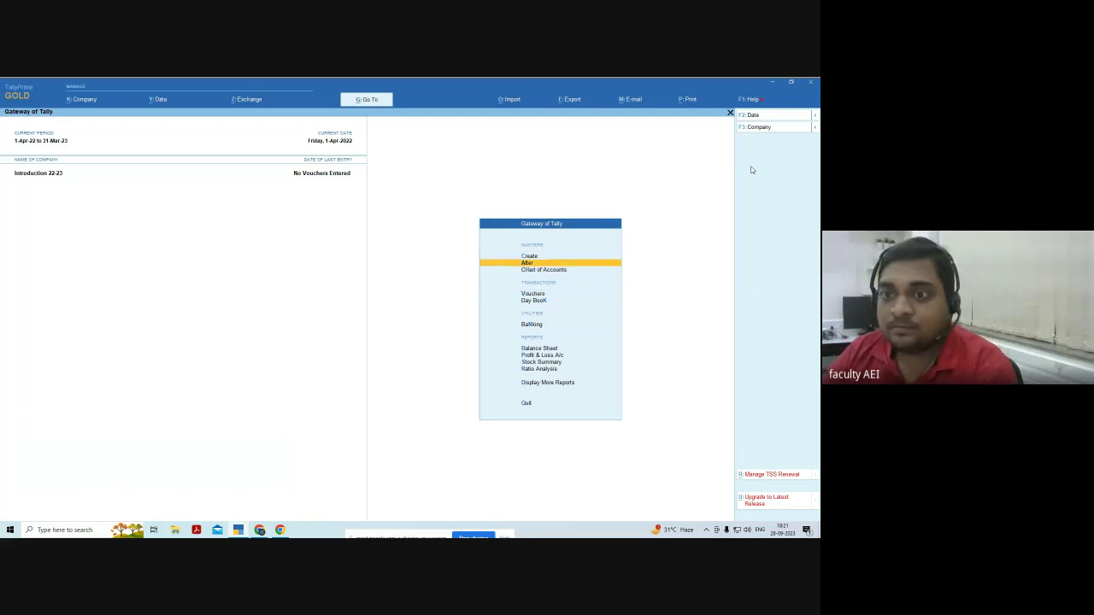
{"action": "key", "text": "Up"}
{"action": "key", "text": "Down"}
{"action": "key", "text": "Down"}
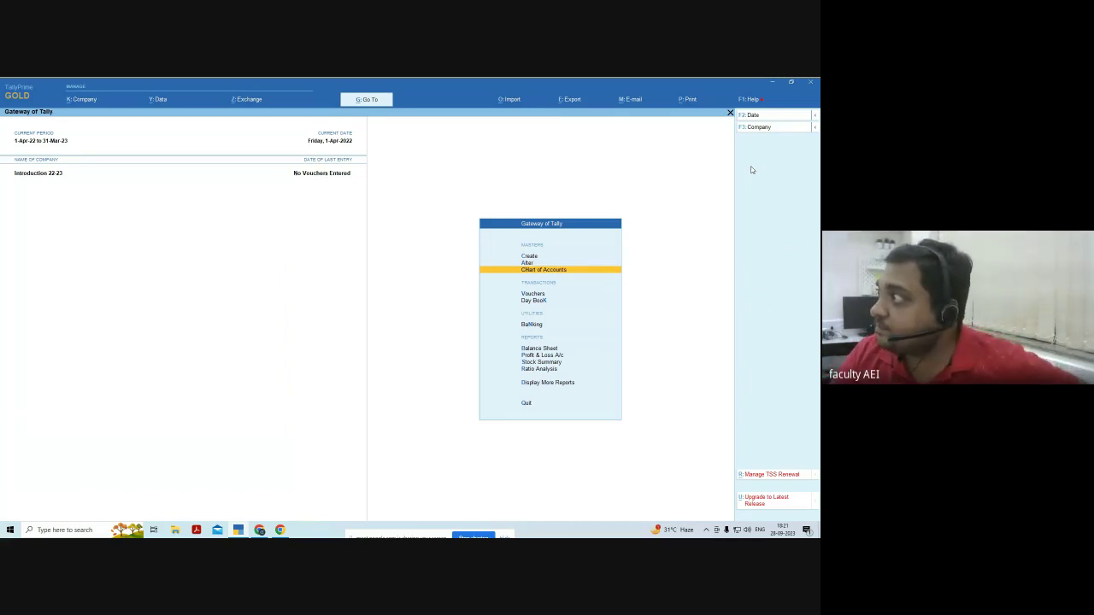
{"action": "key", "text": "Up"}
{"action": "key", "text": "Up"}
{"action": "key", "text": "Down"}
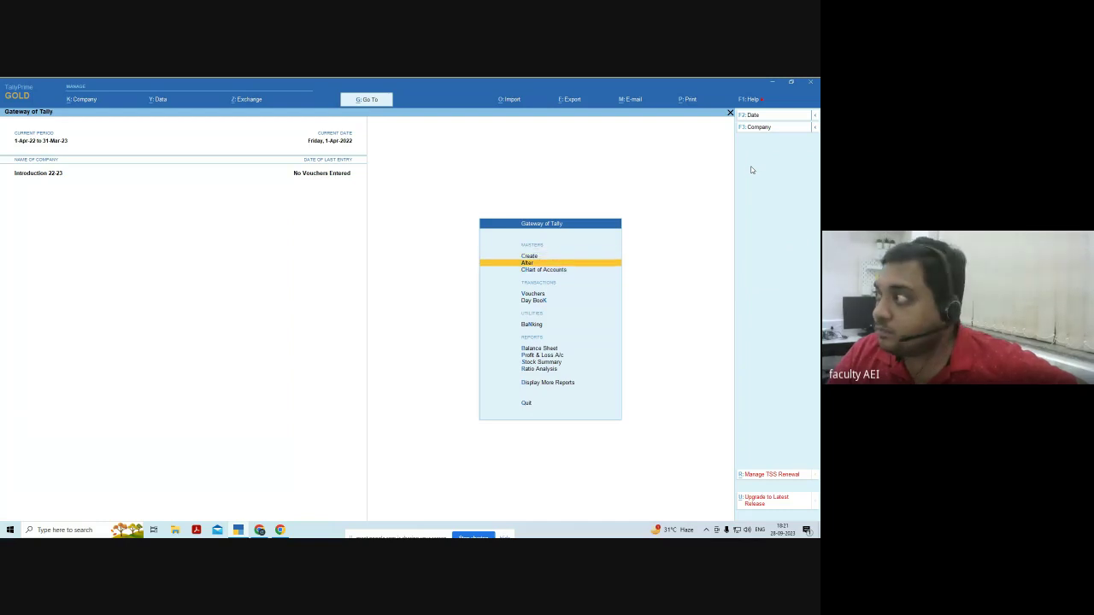
{"action": "key", "text": "Down"}
{"action": "key", "text": "Up"}
{"action": "key", "text": "Up"}
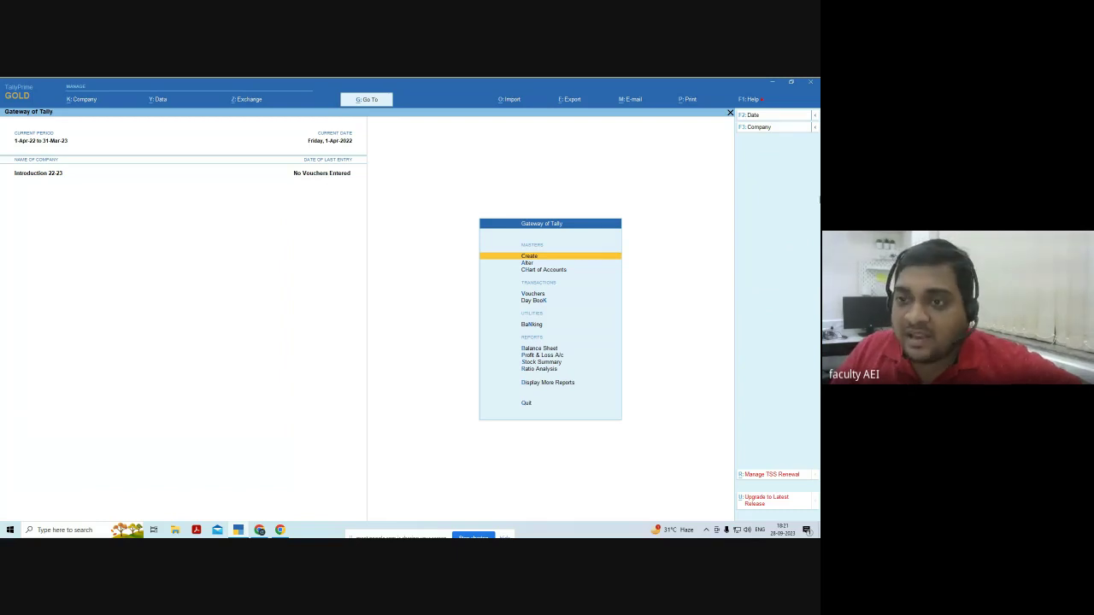
Open the Master Creation list and examine its accounting and inventory masters, from Group to Godown and back.
{"action": "key", "text": "Return"}
{"action": "key", "text": "Down"}
{"action": "key", "text": "Down"}
{"action": "key", "text": "Down"}
{"action": "key", "text": "Down"}
{"action": "key", "text": "Down"}
{"action": "key", "text": "Down"}
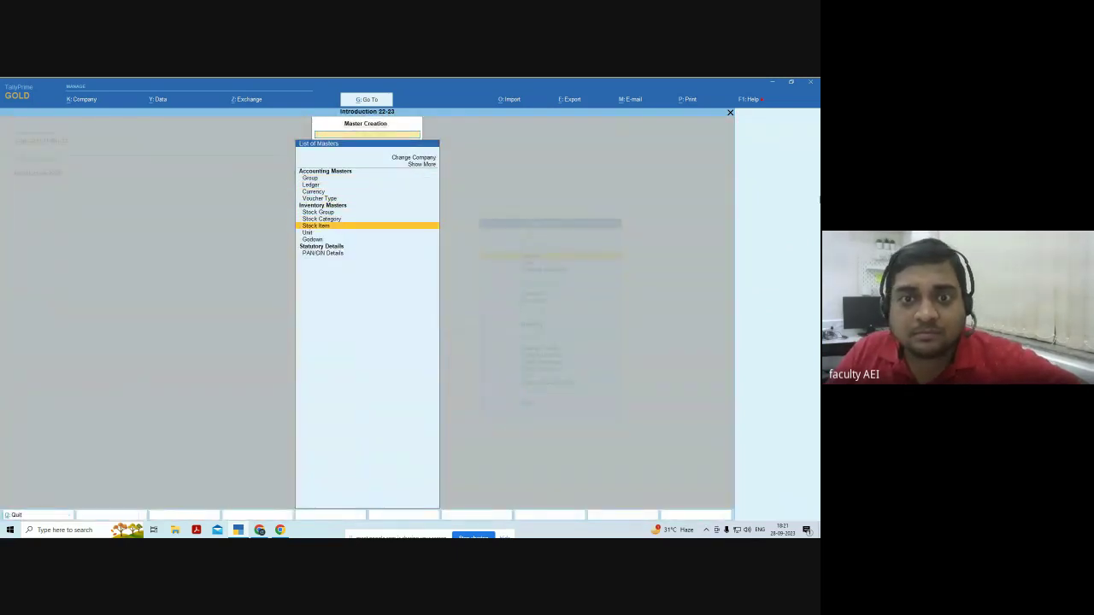
{"action": "key", "text": "Down"}
{"action": "key", "text": "Up"}
{"action": "key", "text": "Up"}
{"action": "key", "text": "Up"}
{"action": "key", "text": "Up"}
{"action": "key", "text": "Up"}
{"action": "key", "text": "Up"}
{"action": "key", "text": "Up"}
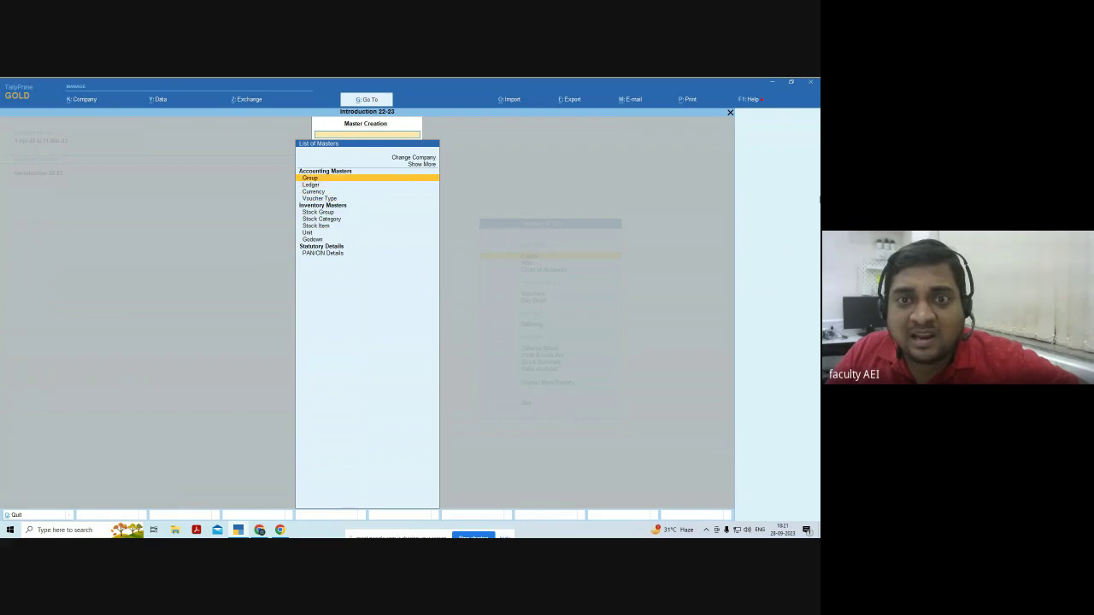
{"action": "key", "text": "Down"}
{"action": "key", "text": "Down"}
{"action": "key", "text": "Down"}
{"action": "key", "text": "Down"}
{"action": "key", "text": "Down"}
{"action": "key", "text": "Down"}
{"action": "key", "text": "Down"}
{"action": "key", "text": "Down"}
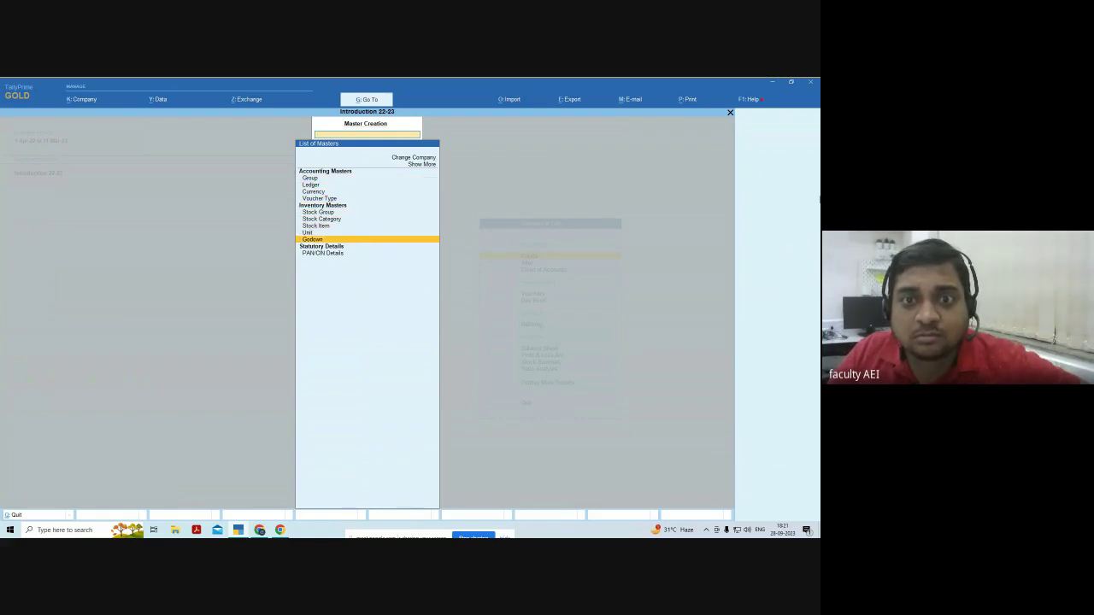
{"action": "key", "text": "Up"}
{"action": "key", "text": "Up"}
{"action": "key", "text": "Up"}
{"action": "key", "text": "Up"}
{"action": "key", "text": "Up"}
{"action": "key", "text": "Up"}
{"action": "key", "text": "Up"}
{"action": "key", "text": "Up"}
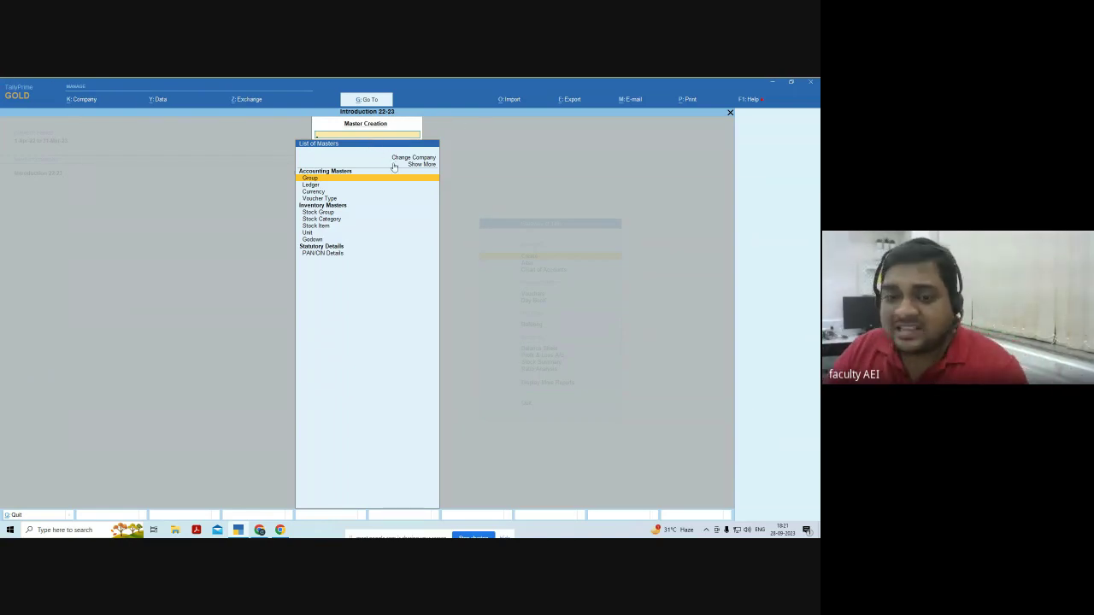
Switch to the Google Meet call in Chrome, open the in-call messages and send "Capital A/c under capital".
{"action": "left_click", "coordinate": [252, 534]}
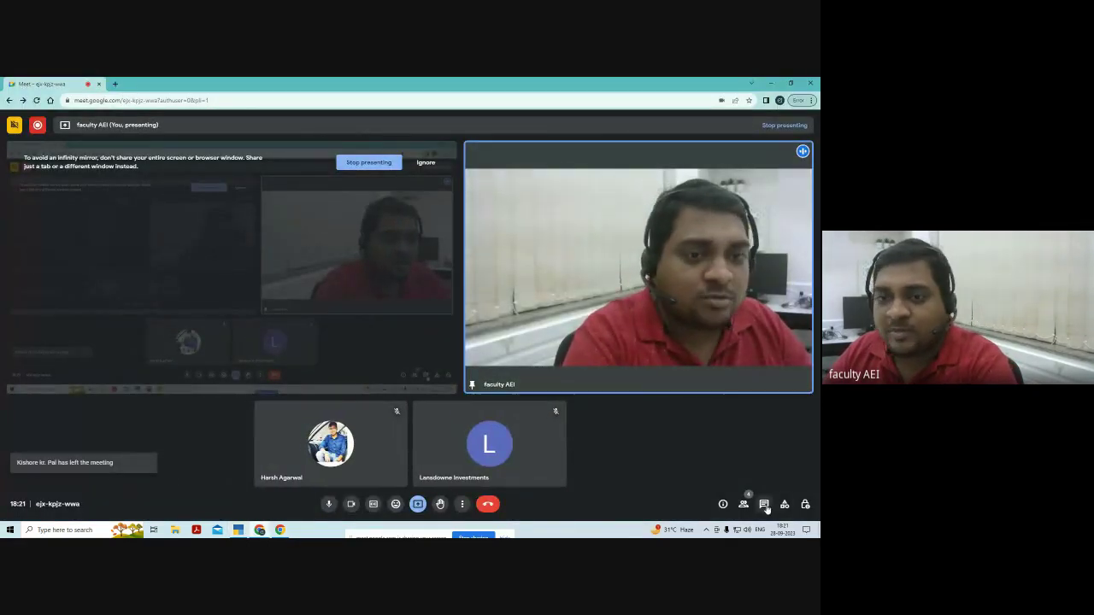
{"action": "left_click", "coordinate": [764, 506]}
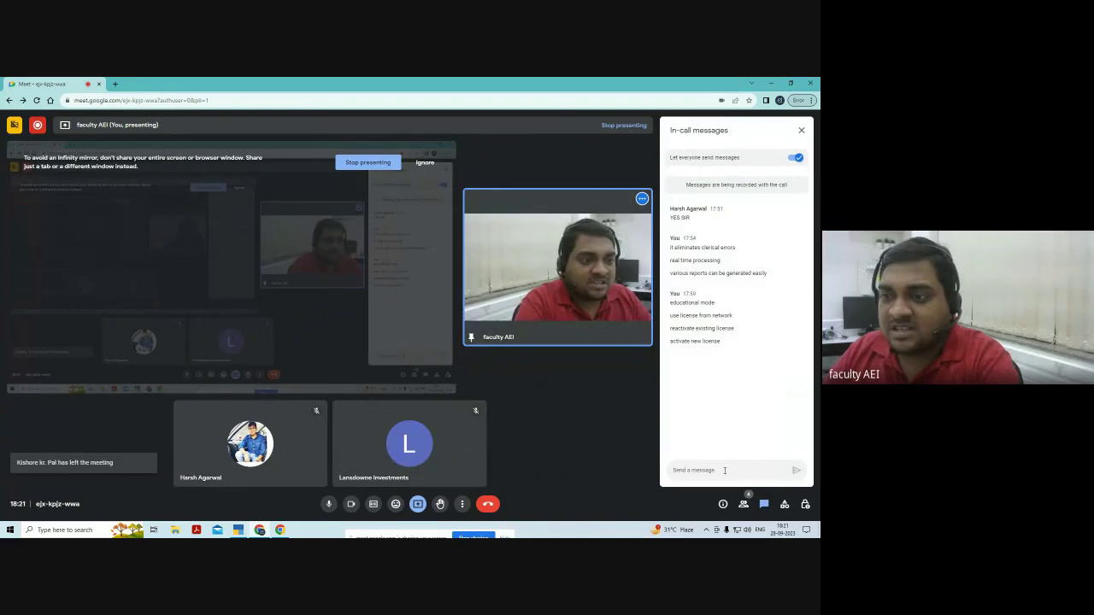
{"action": "type", "text": "Ca"}
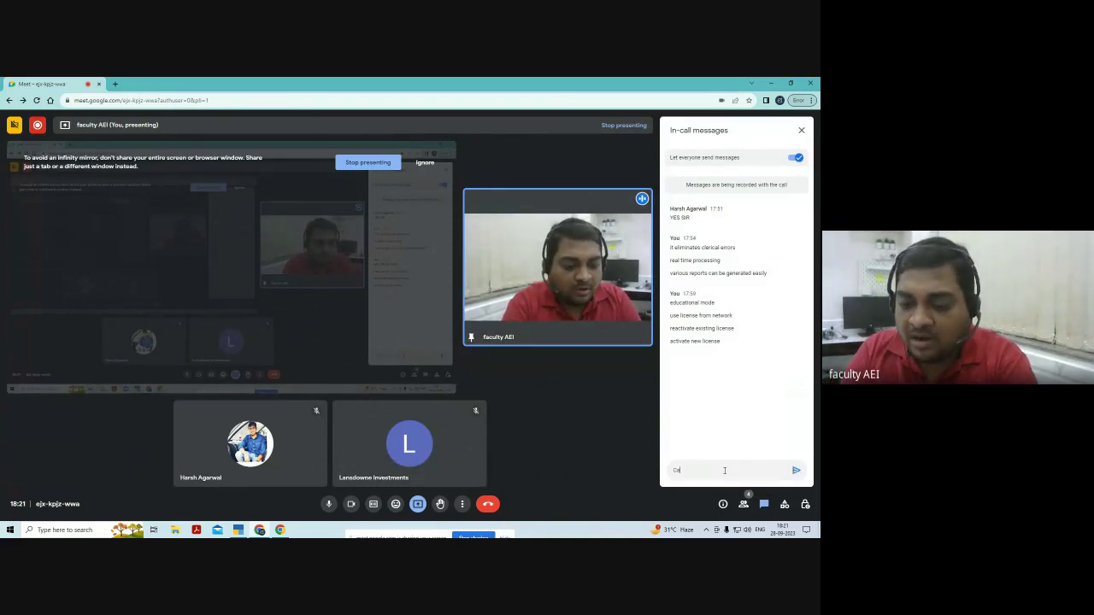
{"action": "type", "text": "pital a"}
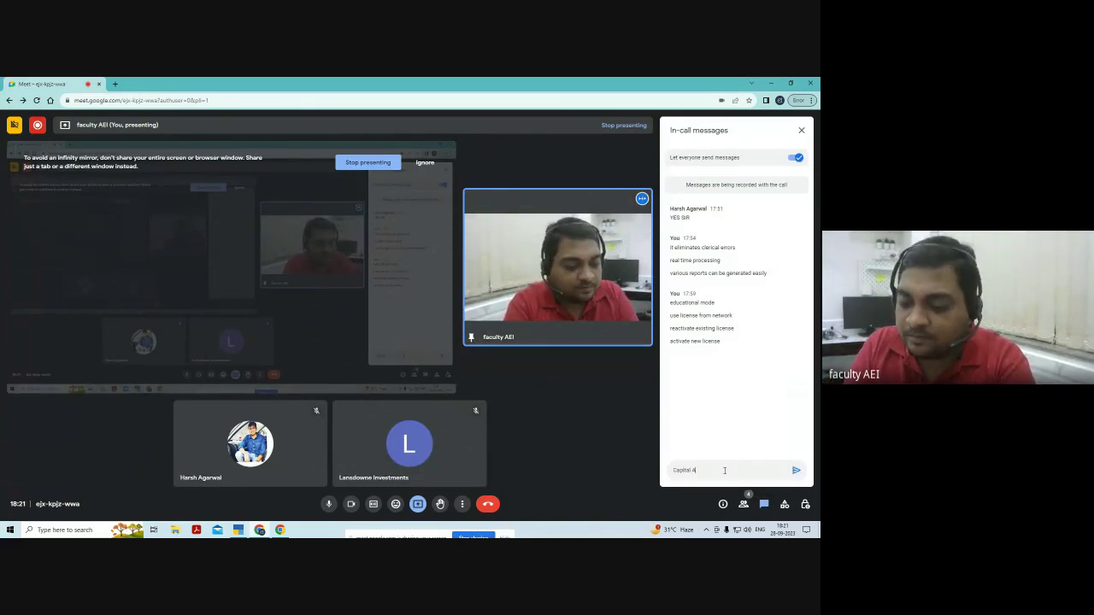
{"action": "type", "text": "l"}
{"action": "type", "text": "c u"}
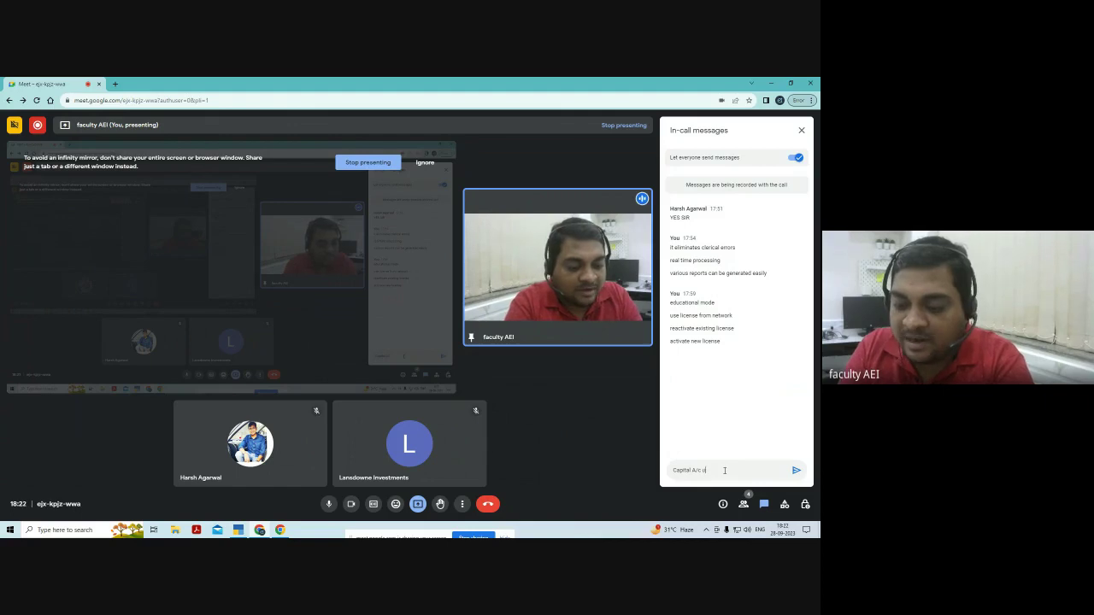
{"action": "type", "text": "nder ca"}
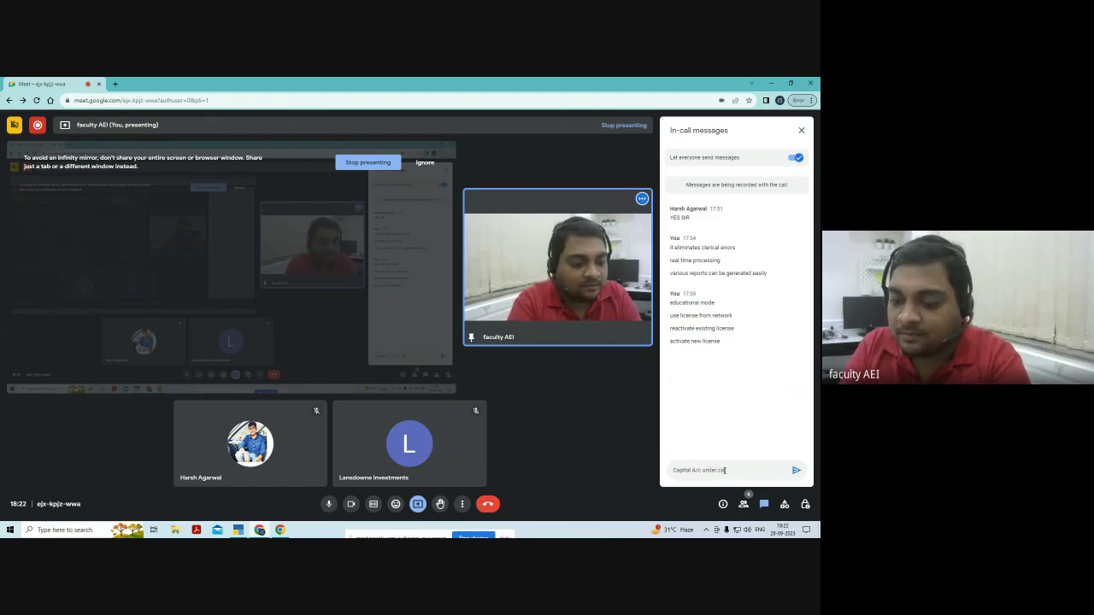
{"action": "type", "text": "pital"}
{"action": "key", "text": "Return"}
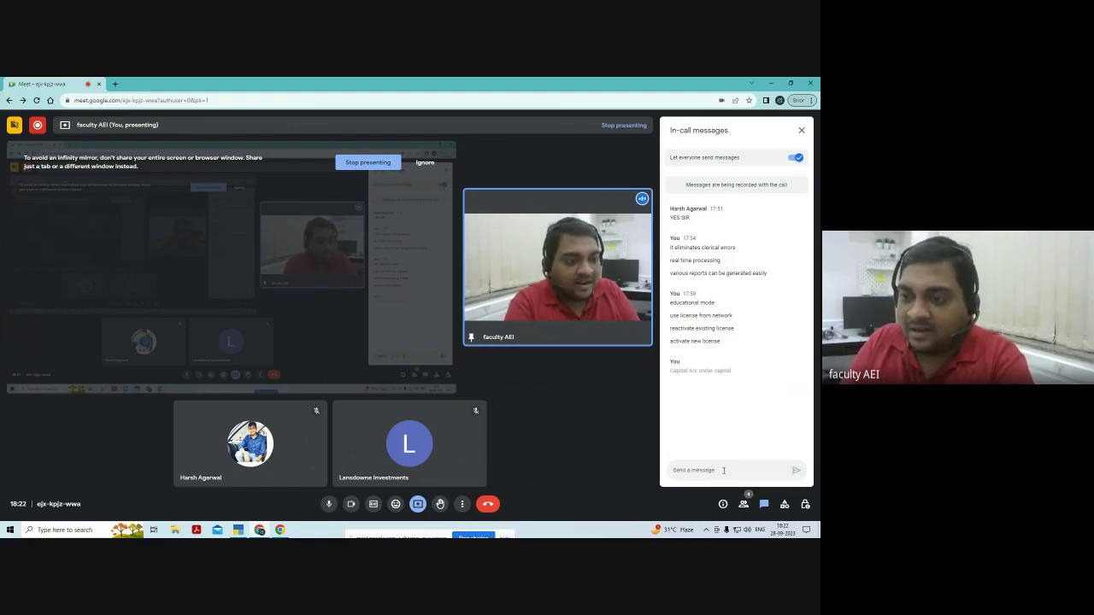
Send the in-call message "cash A/c under cash in hand".
{"action": "type", "text": "cash"}
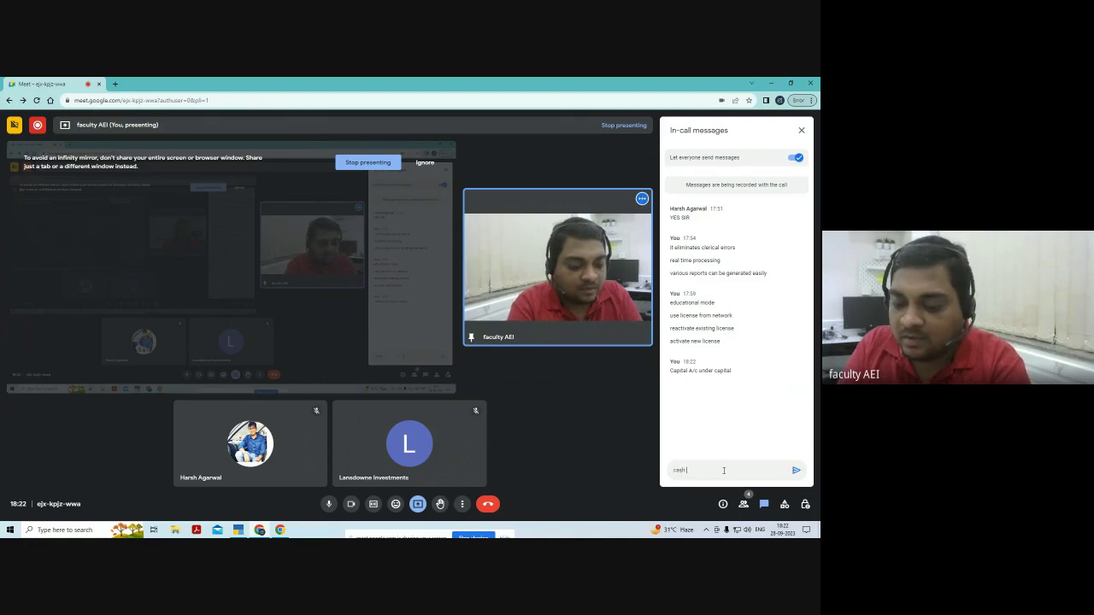
{"action": "type", "text": " A/c"}
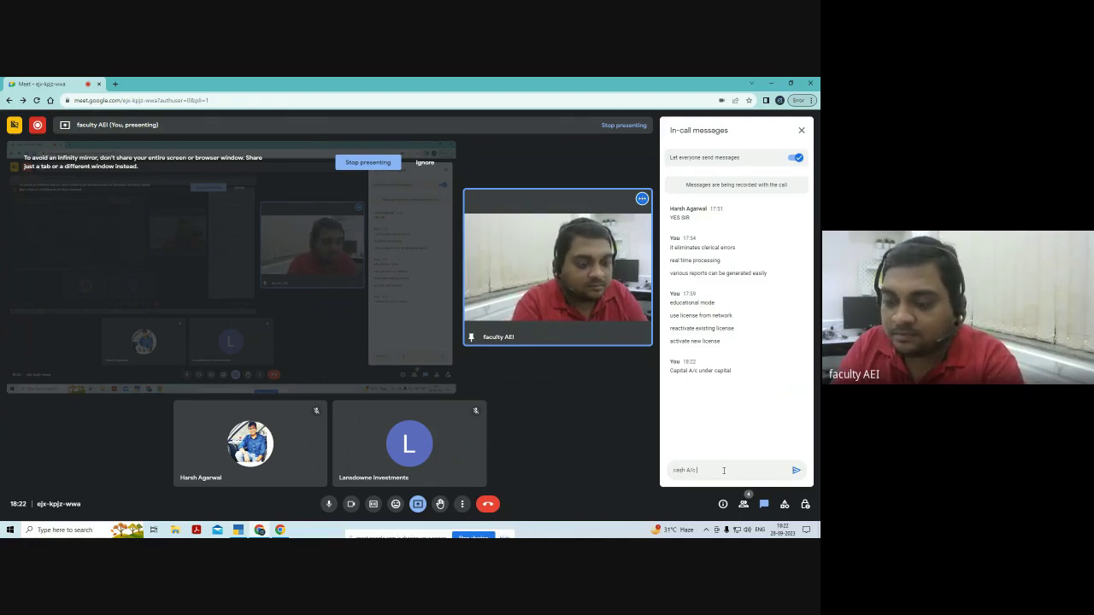
{"action": "type", "text": " under"}
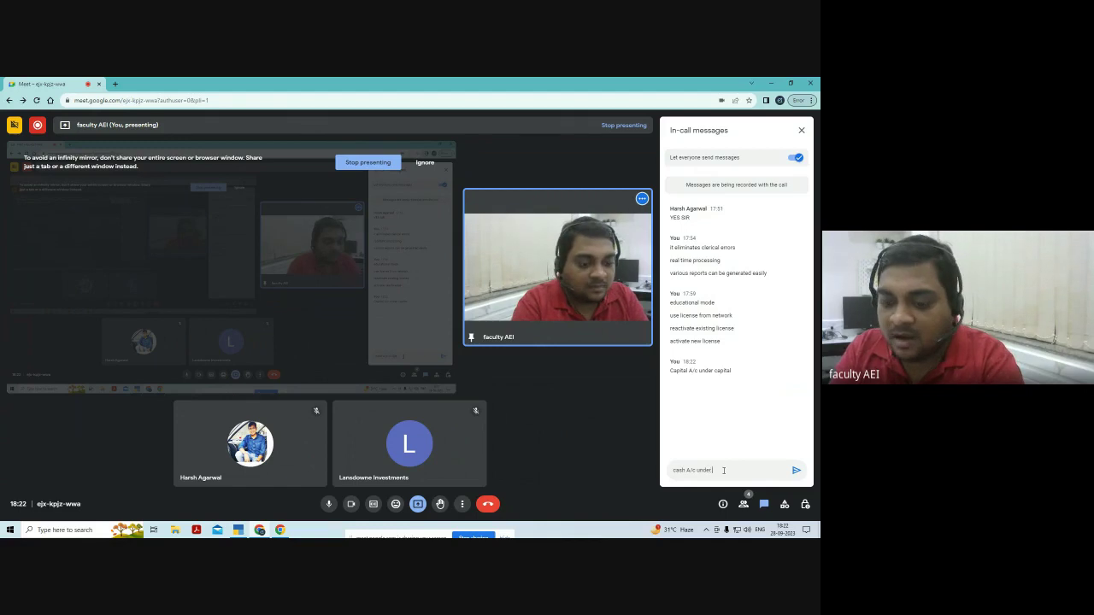
{"action": "type", "text": " cash in hand"}
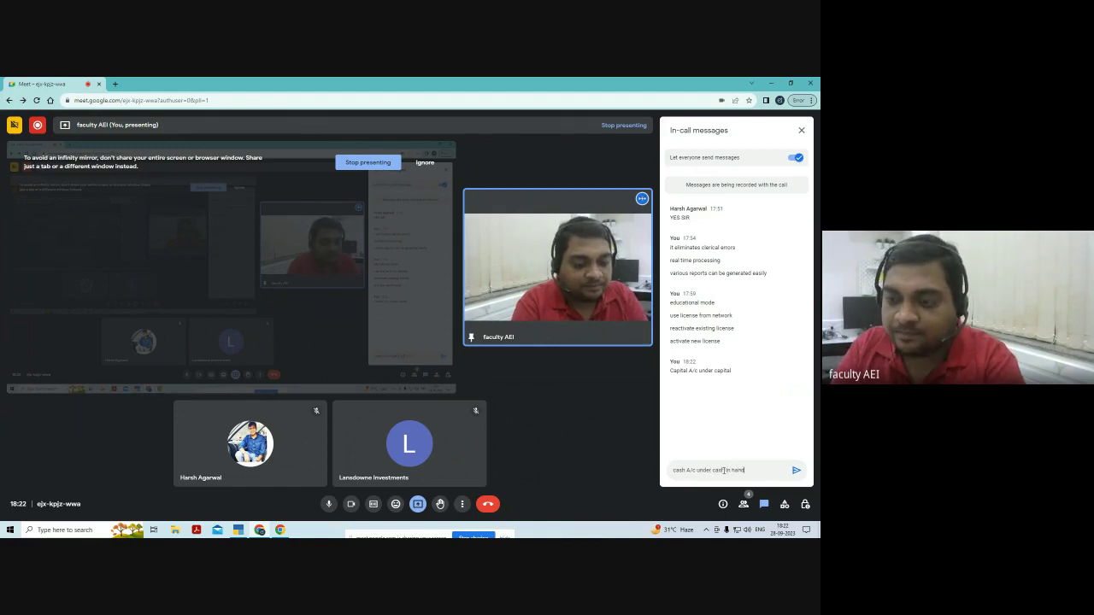
{"action": "key", "text": "Return"}
Send the in-call message "furniture A/c under fixed asset".
{"action": "type", "text": "("}
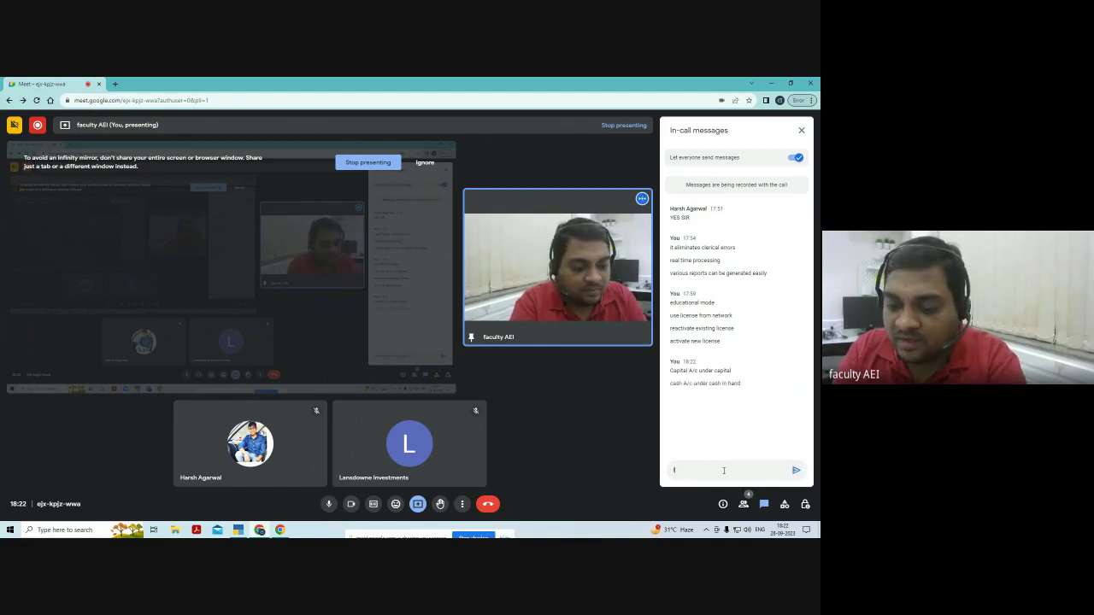
{"action": "type", "text": "urniture"}
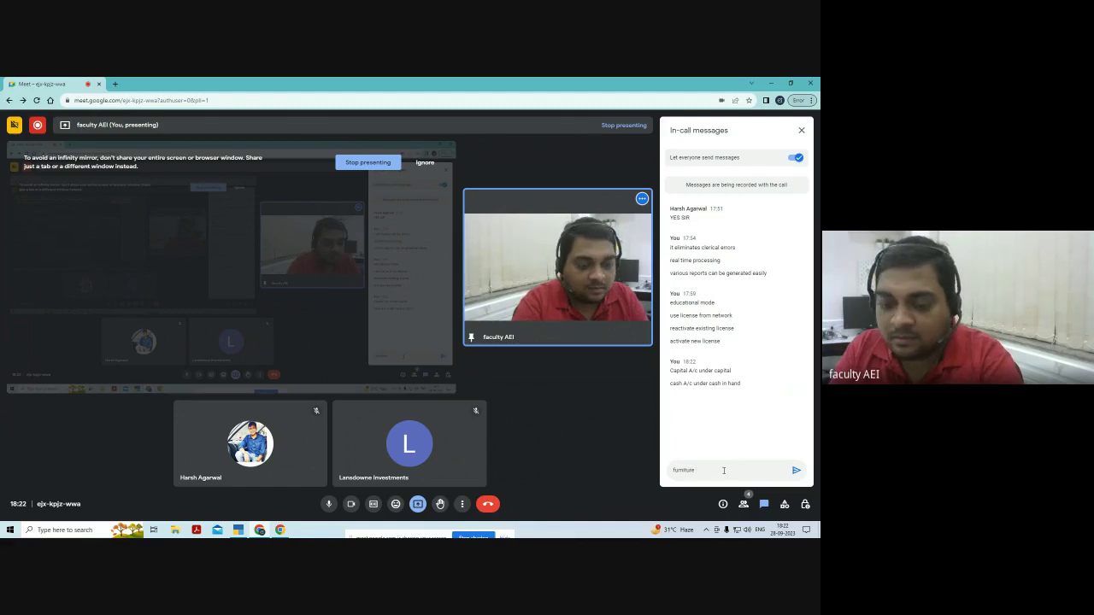
{"action": "type", "text": " A/c unde"}
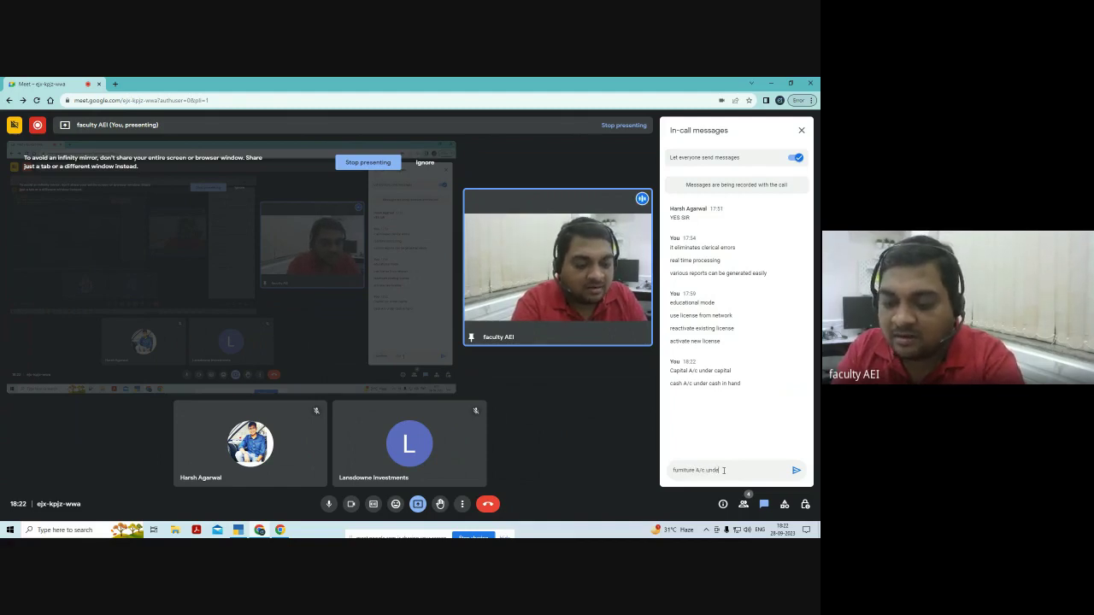
{"action": "type", "text": "r fixed a"}
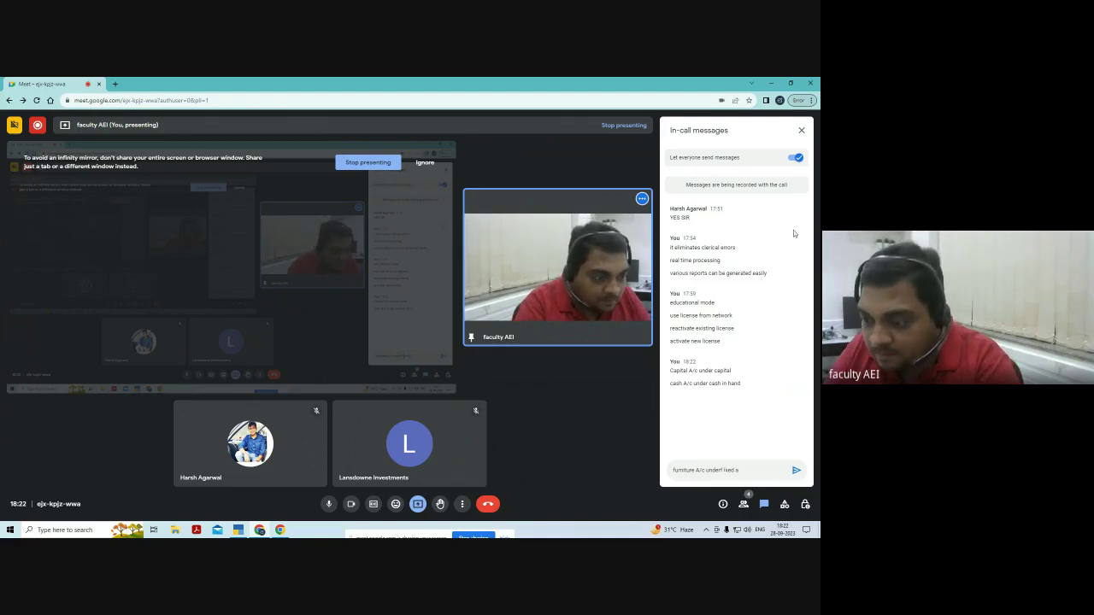
{"action": "key", "text": "BackSpace"}
{"action": "key", "text": "BackSpace"}
{"action": "key", "text": "BackSpace"}
{"action": "key", "text": "BackSpace"}
{"action": "key", "text": "BackSpace"}
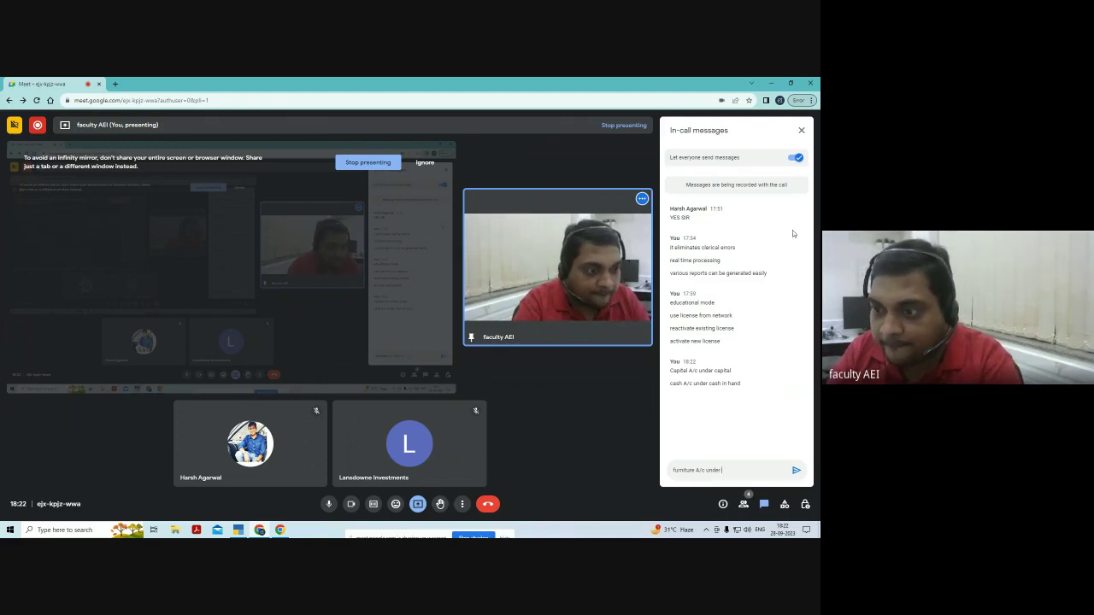
{"action": "type", "text": "xed asset"}
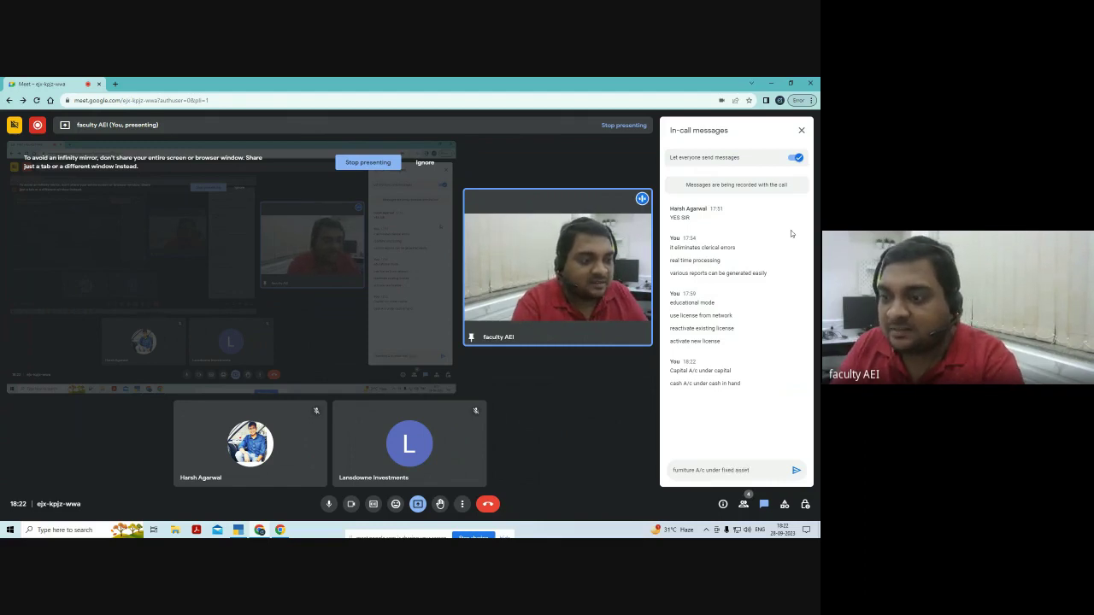
{"action": "key", "text": "Return"}
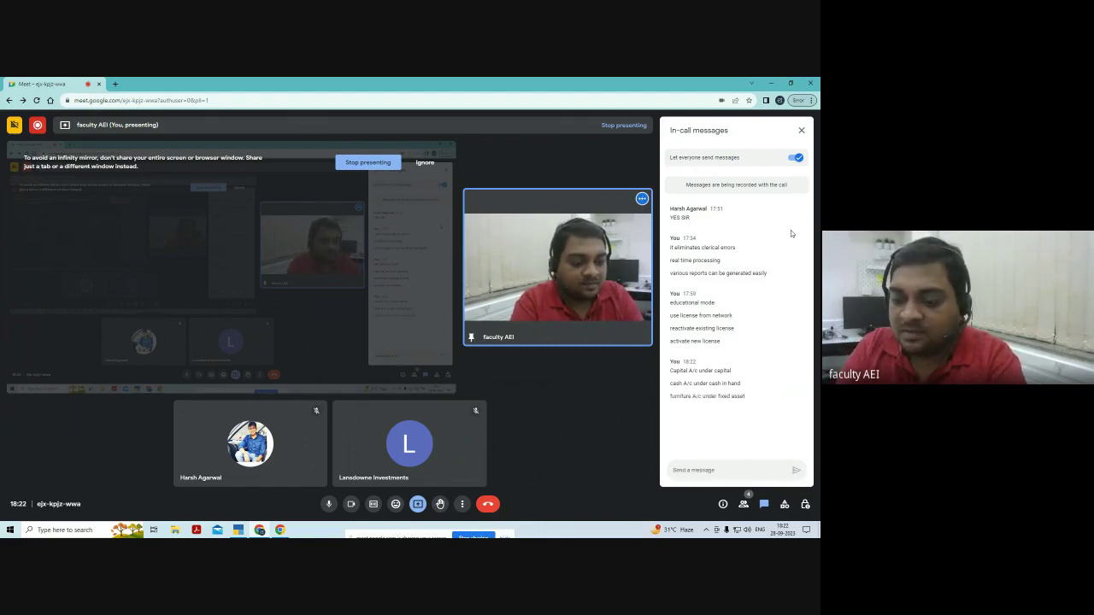
Send the in-call message "ICICI bank A/c under Bank A/c".
{"action": "type", "text": "tCICI bank"}
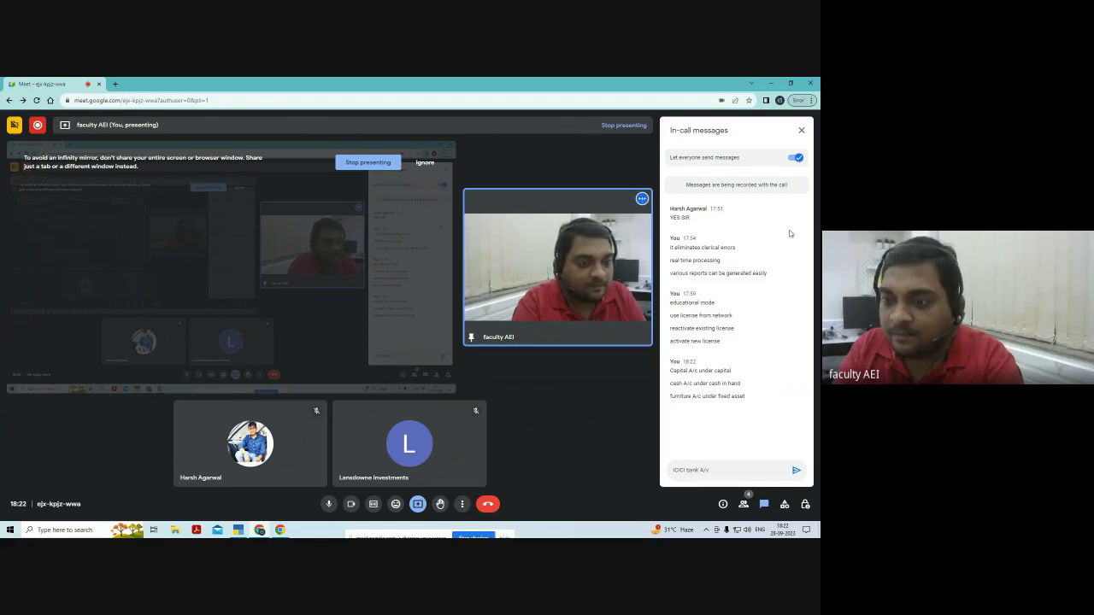
{"action": "type", "text": " A/c under"}
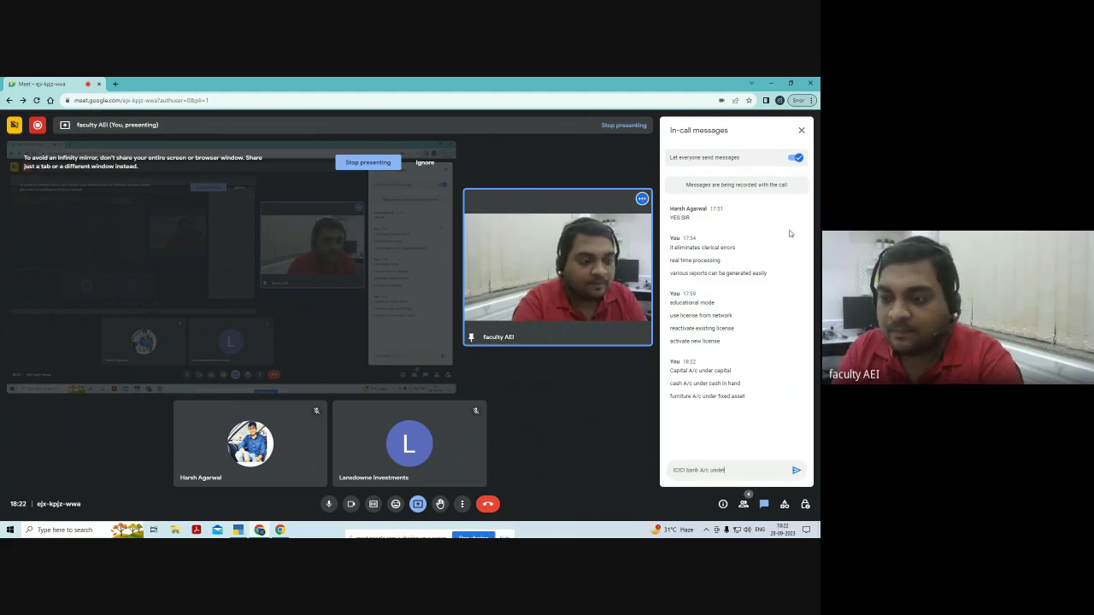
{"action": "type", "text": " Bank A/c"}
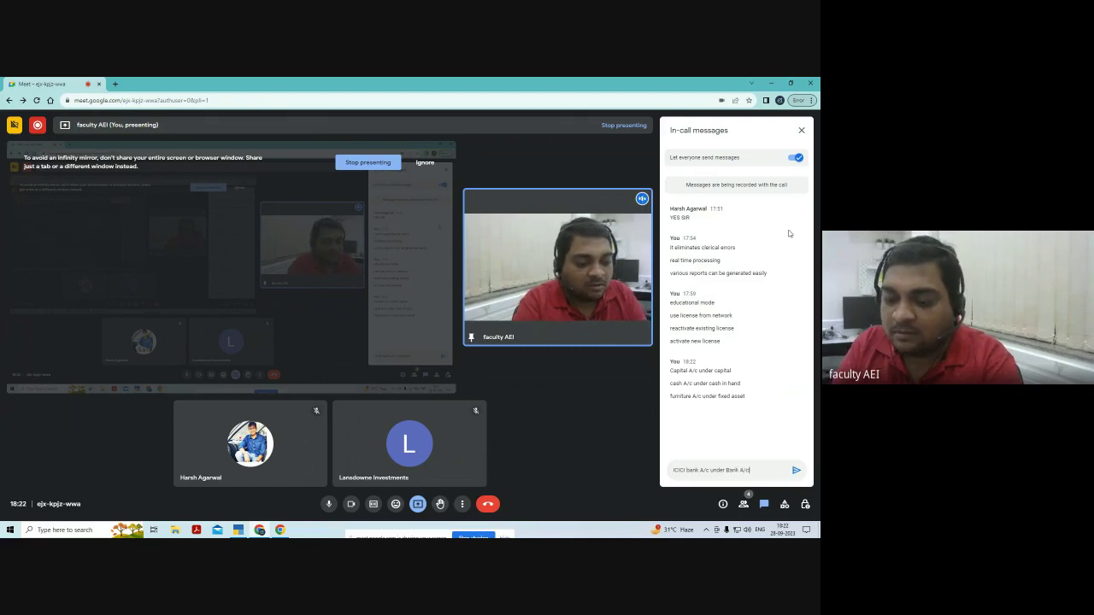
{"action": "key", "text": "Return"}
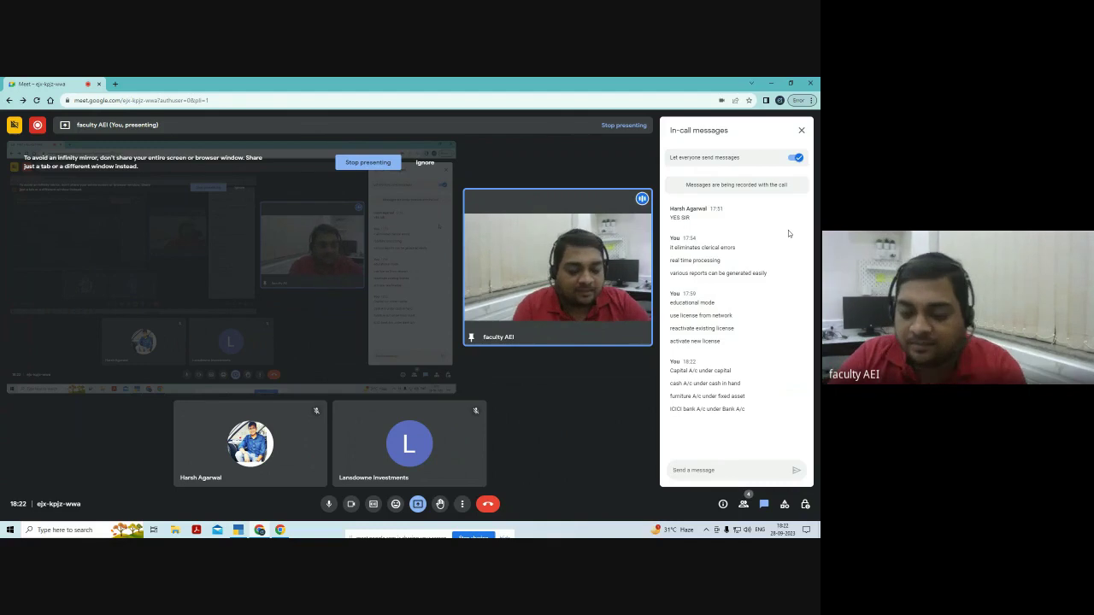
Send the in-call message "Purchase A/c under purchases".
{"action": "type", "text": "Purchas"}
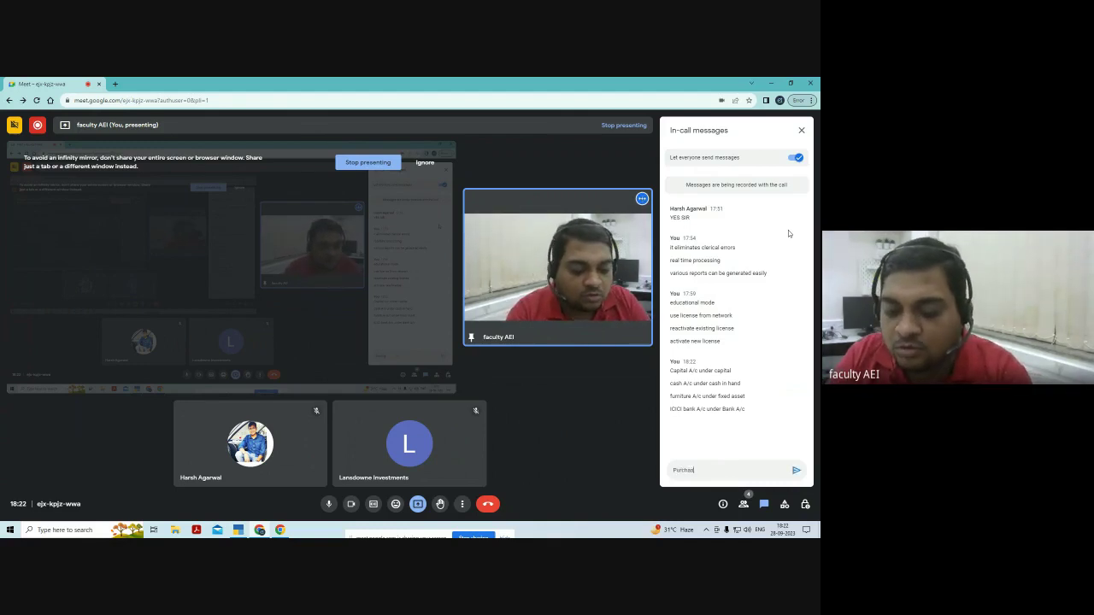
{"action": "type", "text": "e A/c"}
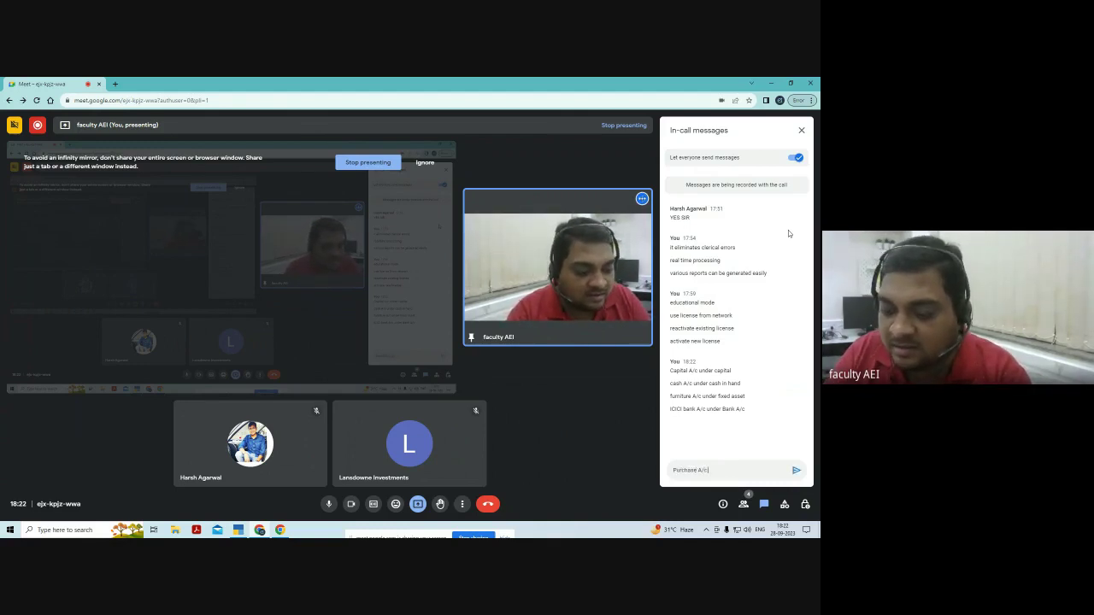
{"action": "type", "text": " under pu"}
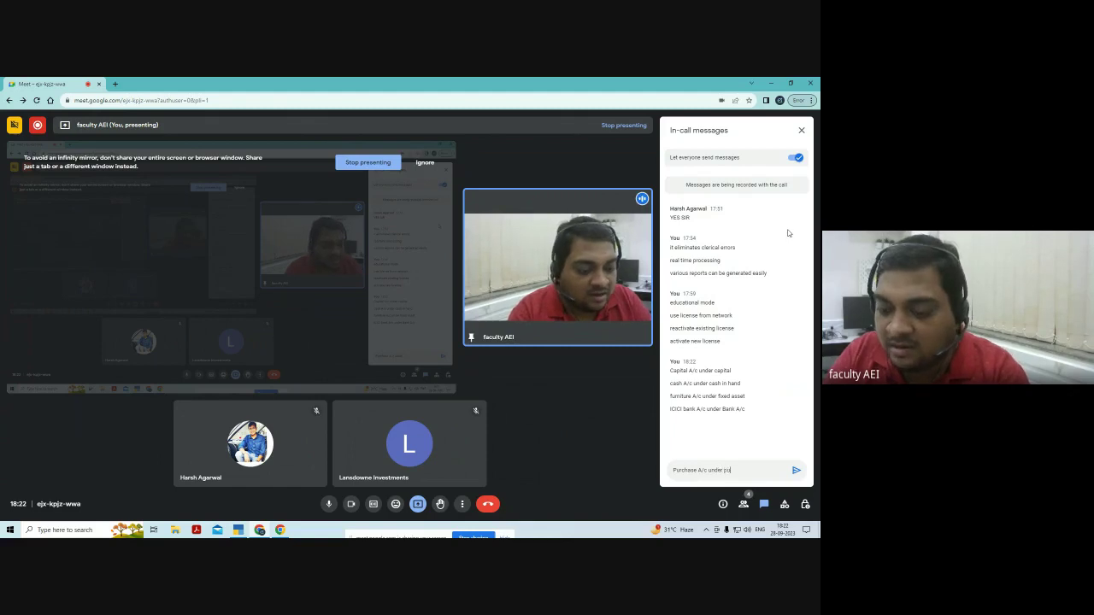
{"action": "type", "text": "rchases"}
{"action": "key", "text": "Return"}
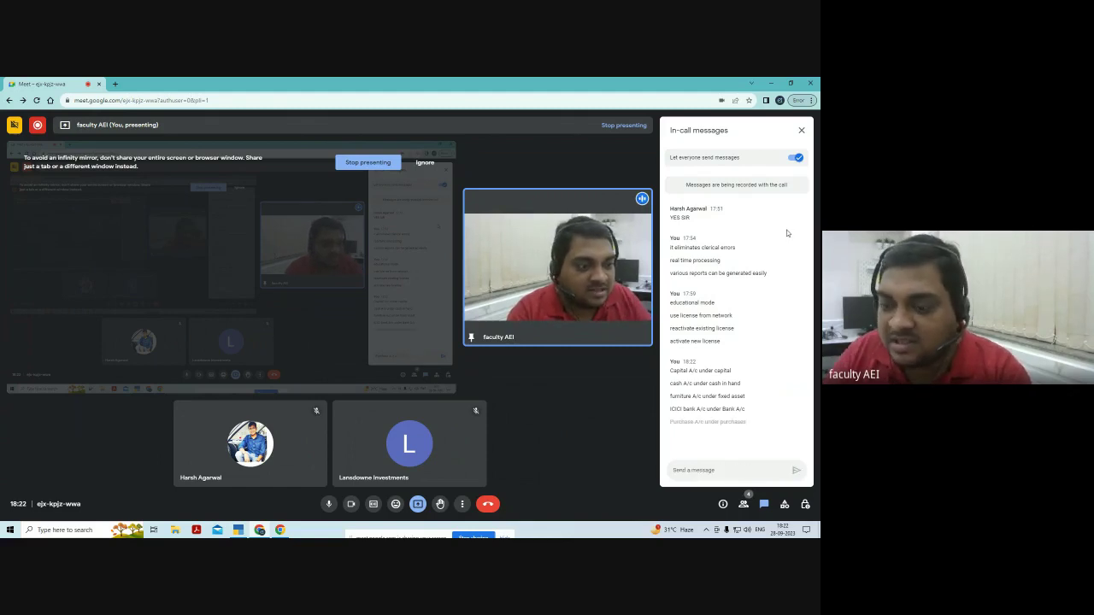
Send the in-call message "Sales A/c under sales".
{"action": "type", "text": "Sales A"}
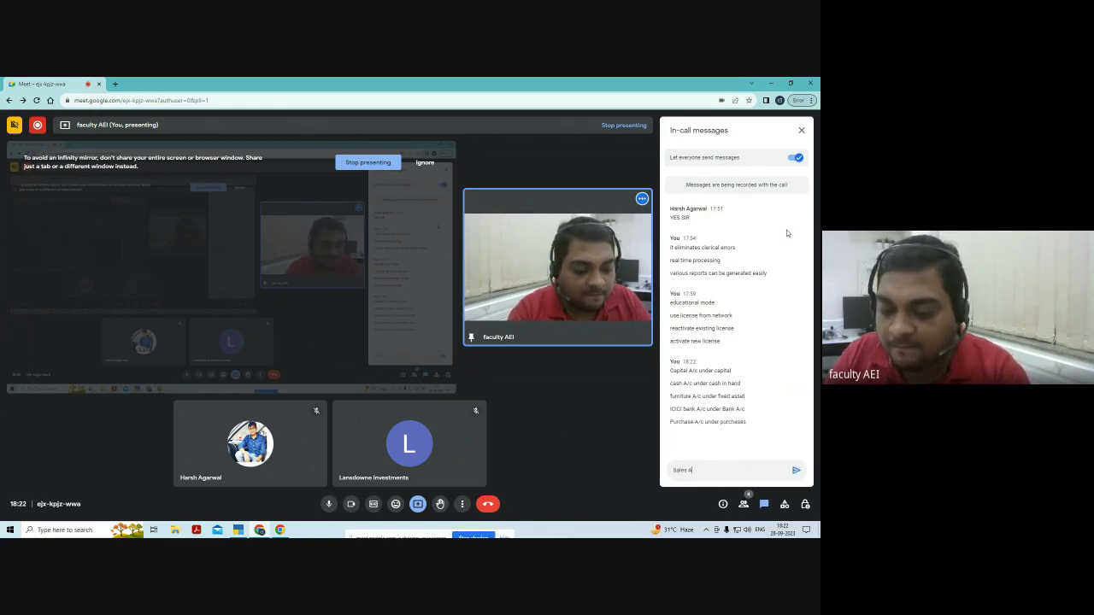
{"action": "type", "text": "/c"}
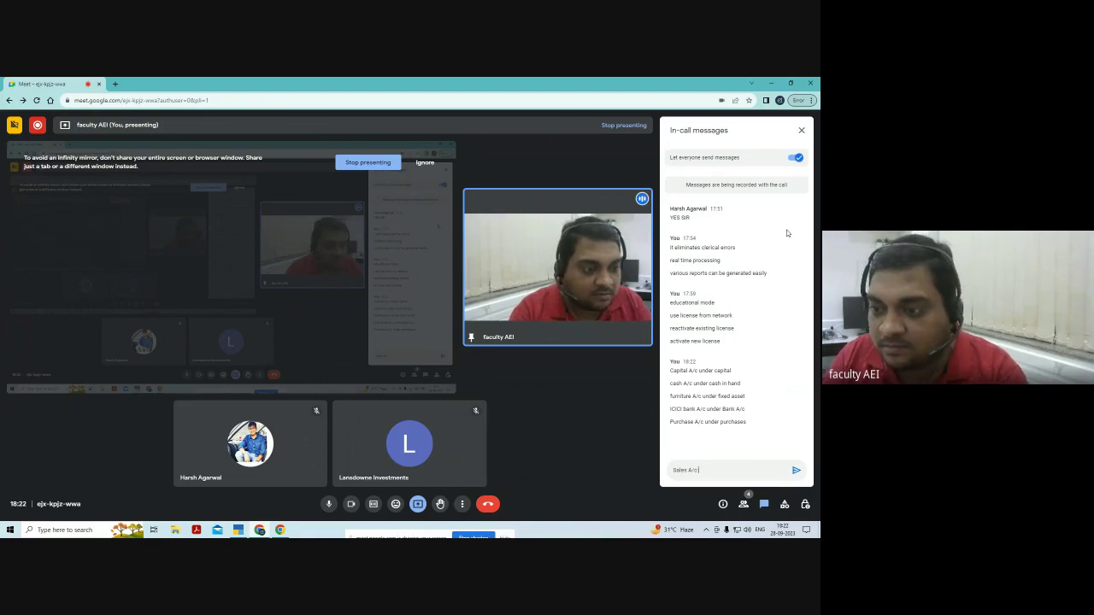
{"action": "type", "text": " under"}
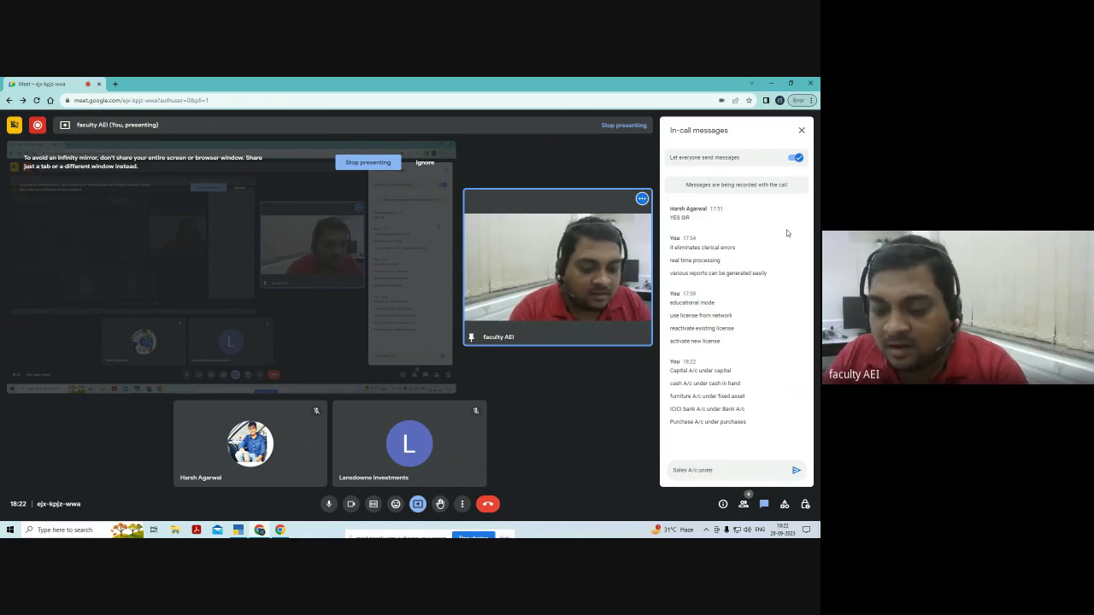
{"action": "type", "text": " sales"}
{"action": "key", "text": "Return"}
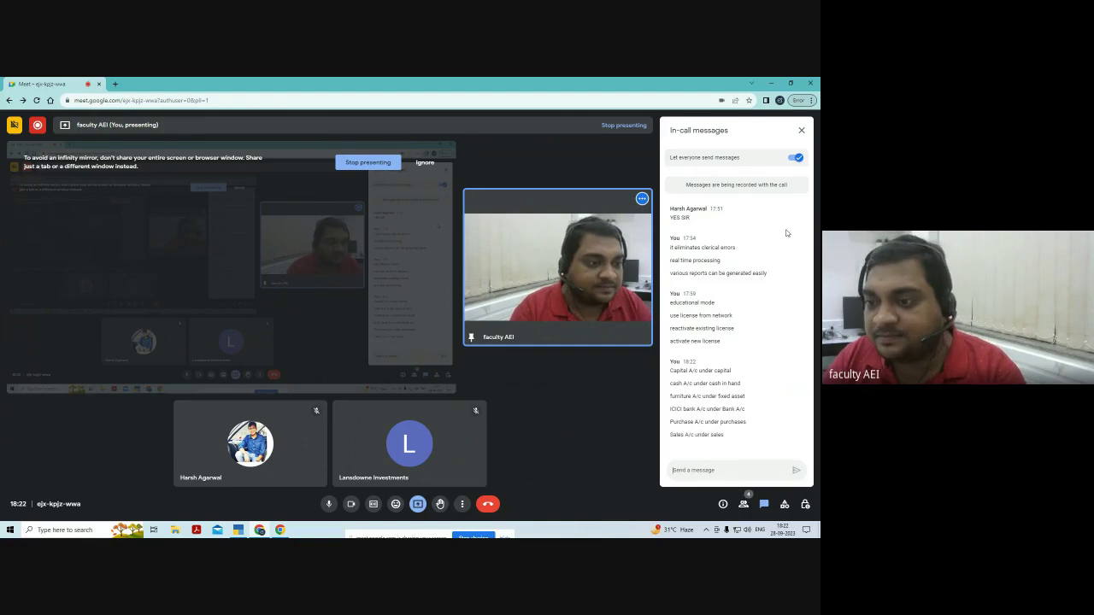
Send an in-call message giving the supplier's surname followed by "A/c under Sundry creditors".
{"action": "type", "text": "Shel"}
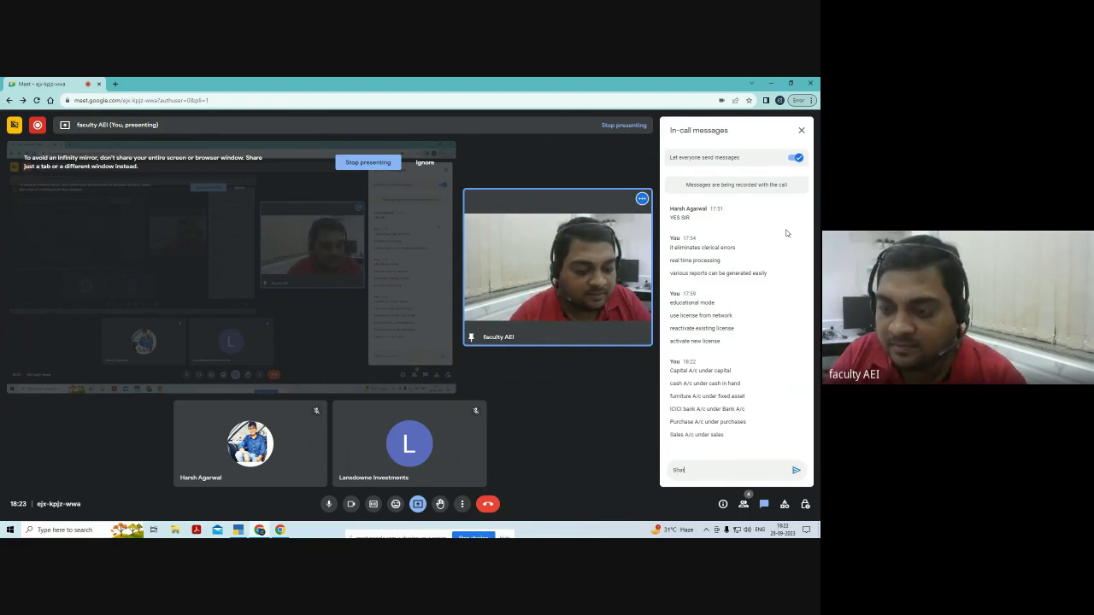
{"action": "type", "text": "ma A/c u"}
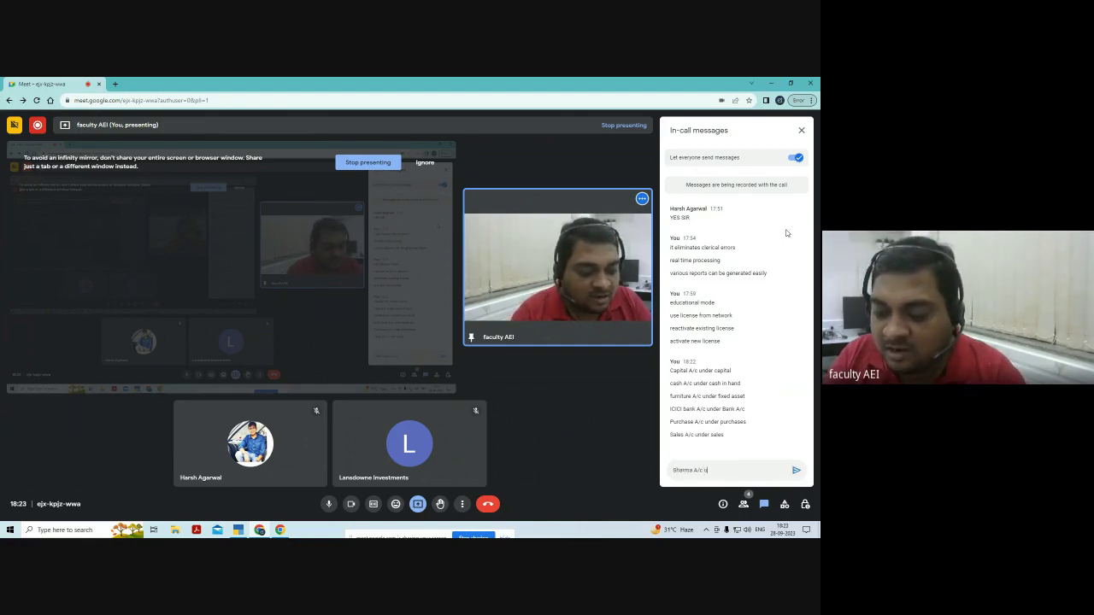
{"action": "type", "text": "nder Su"}
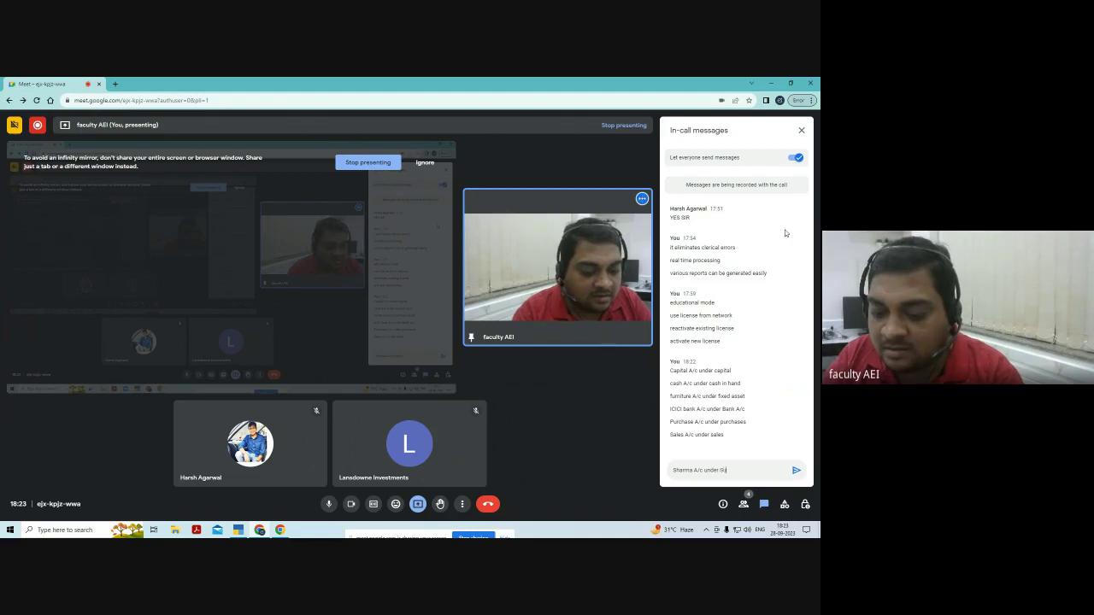
{"action": "type", "text": "ndry"}
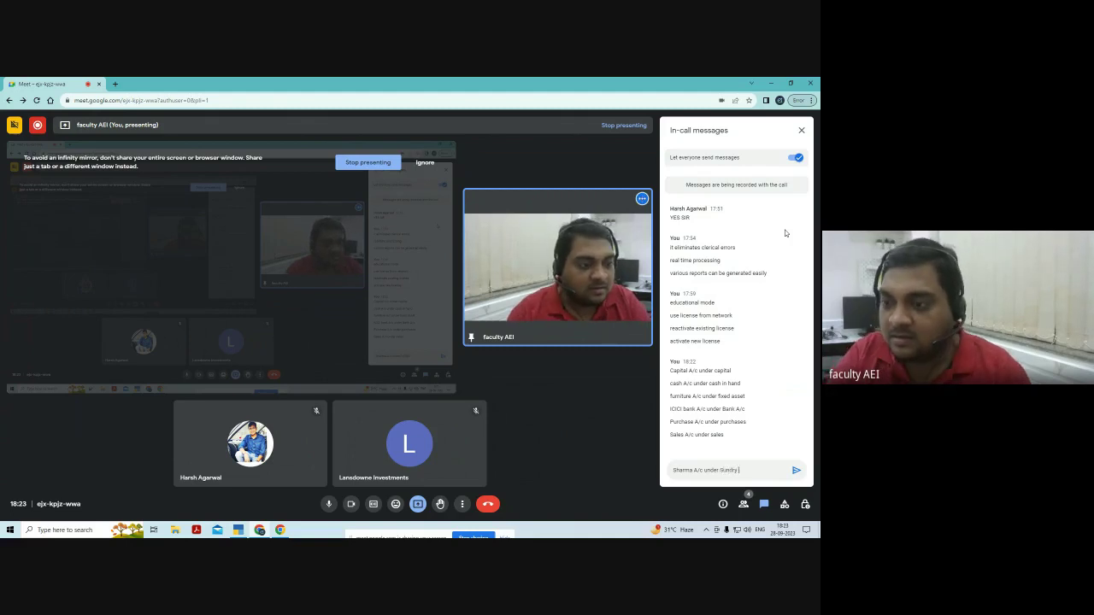
{"action": "type", "text": " c"}
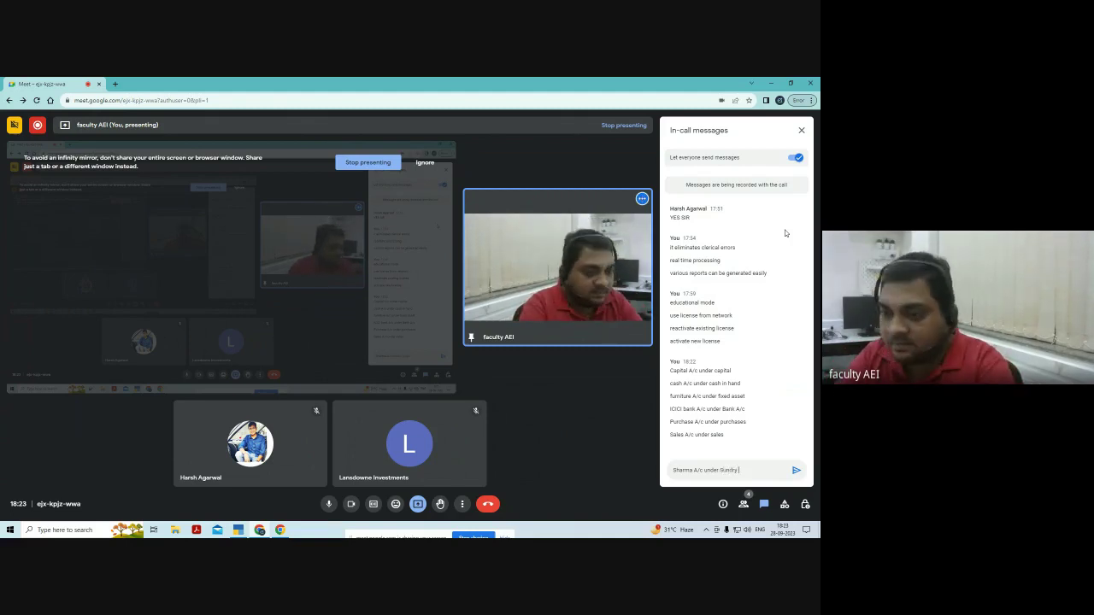
{"action": "type", "text": "reditors"}
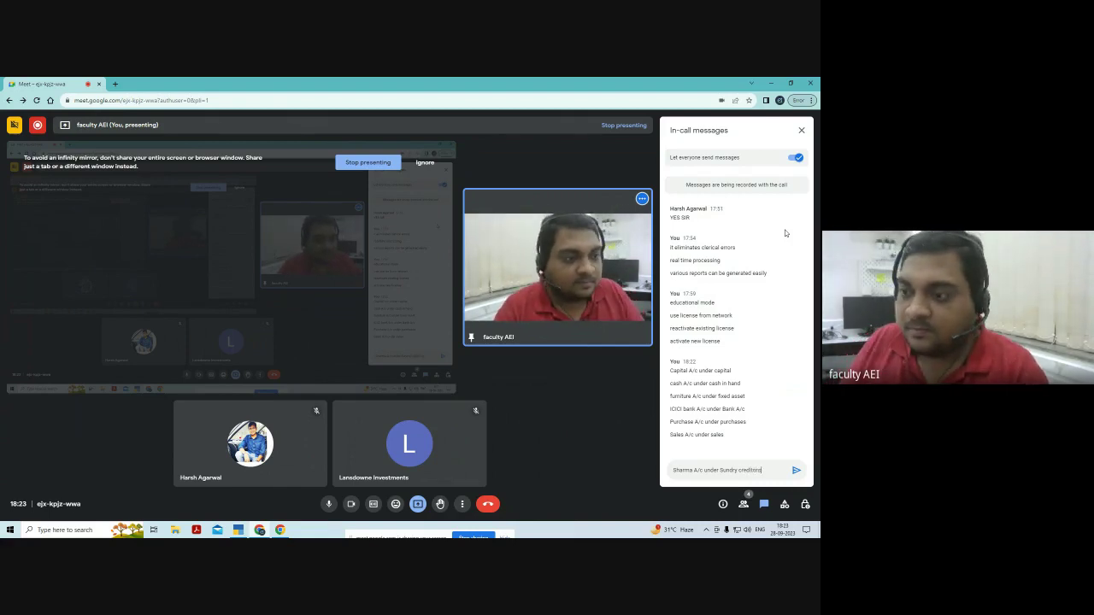
{"action": "key", "text": "Return"}
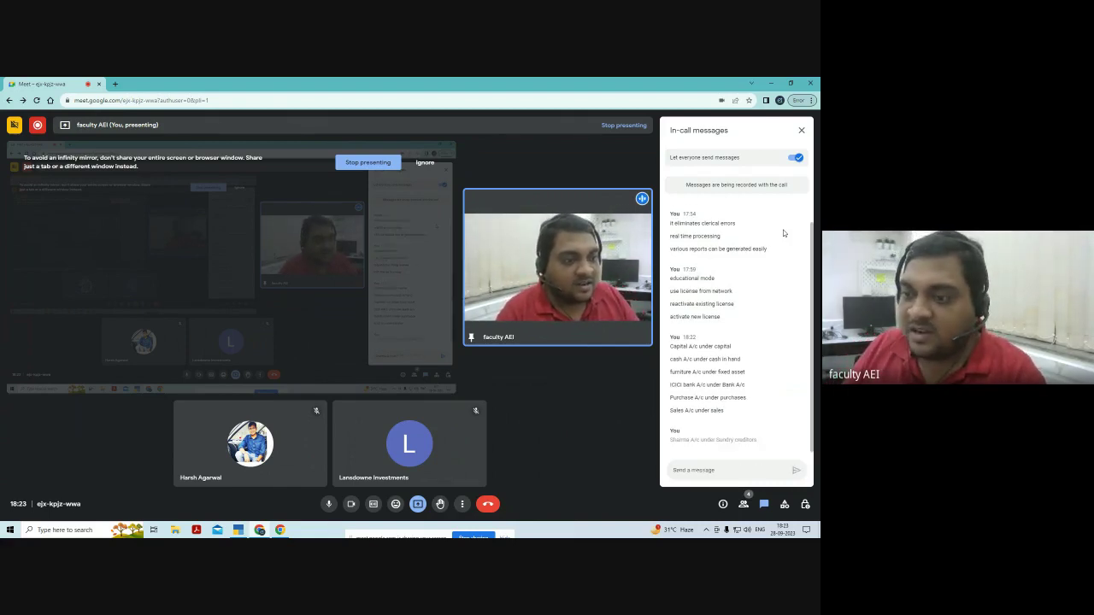
Send an in-call message giving the customer's surname followed by "A/c under sundry debtors".
{"action": "type", "text": "Ver"}
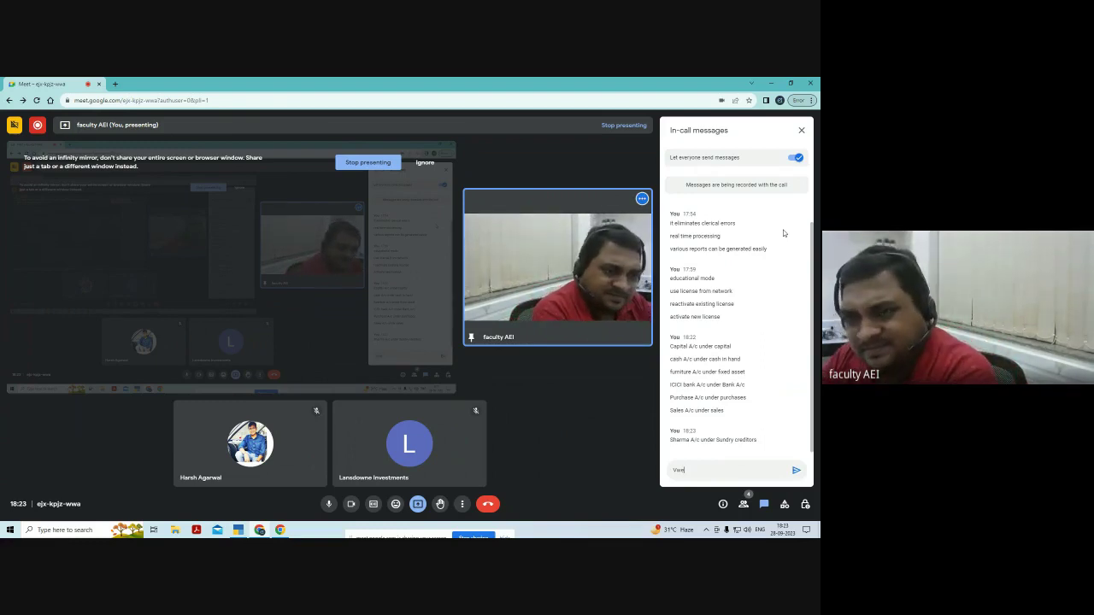
{"action": "key", "text": "BackSpace"}
{"action": "key", "text": "BackSpace"}
{"action": "type", "text": "er"}
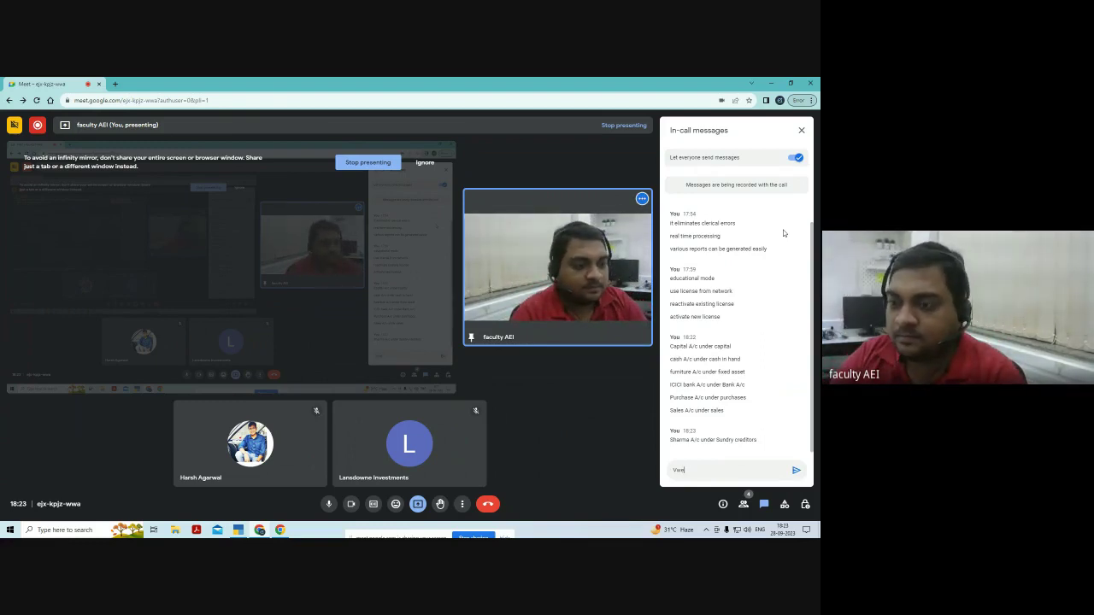
{"action": "type", "text": "ma A/"}
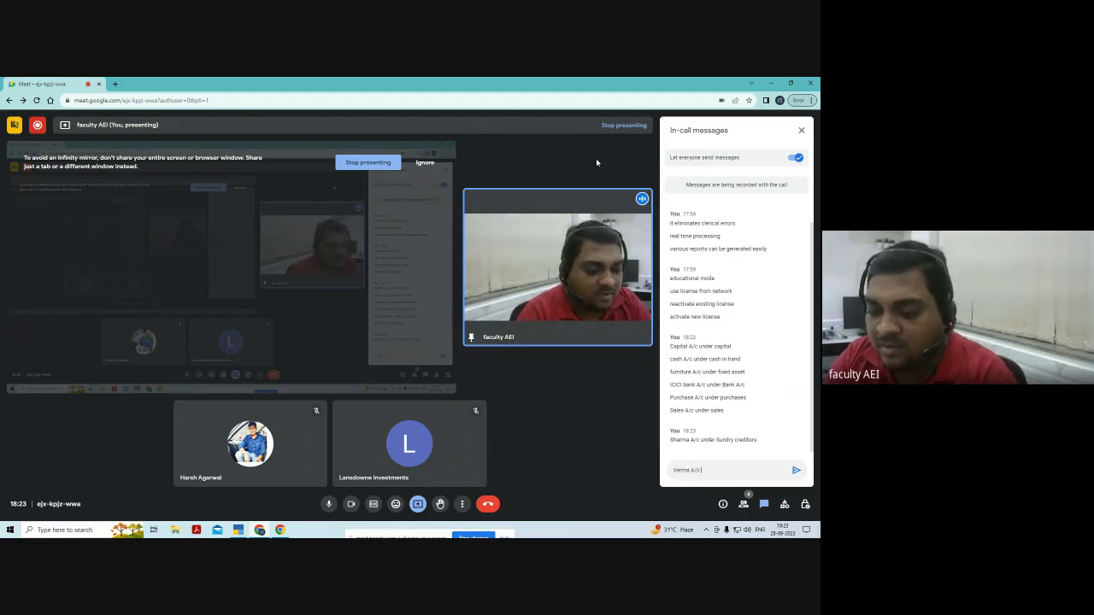
{"action": "type", "text": "c under su"}
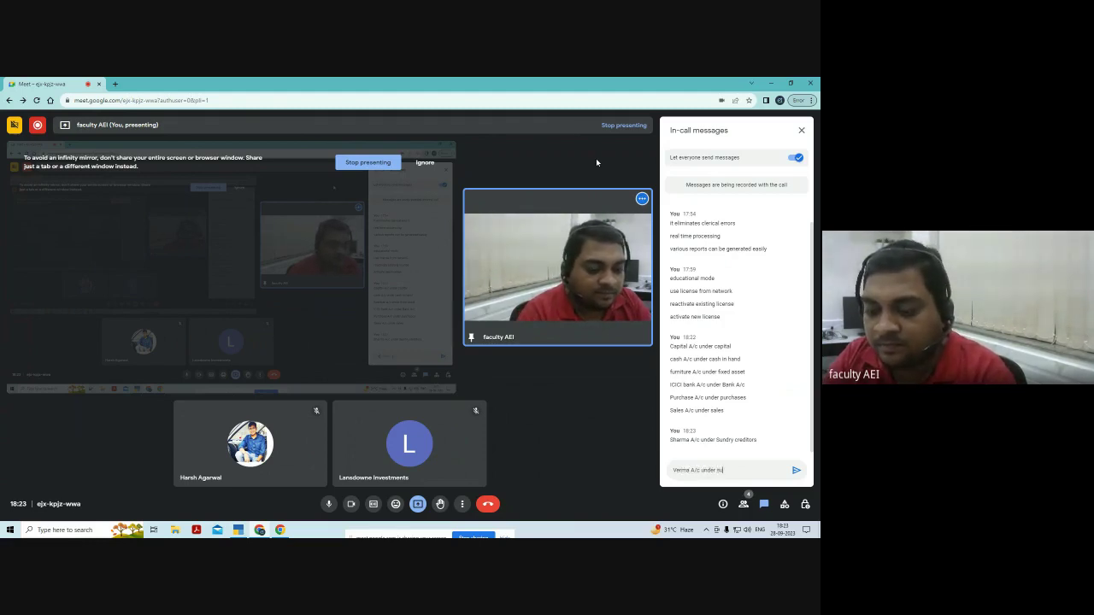
{"action": "type", "text": "ndry cebtors"}
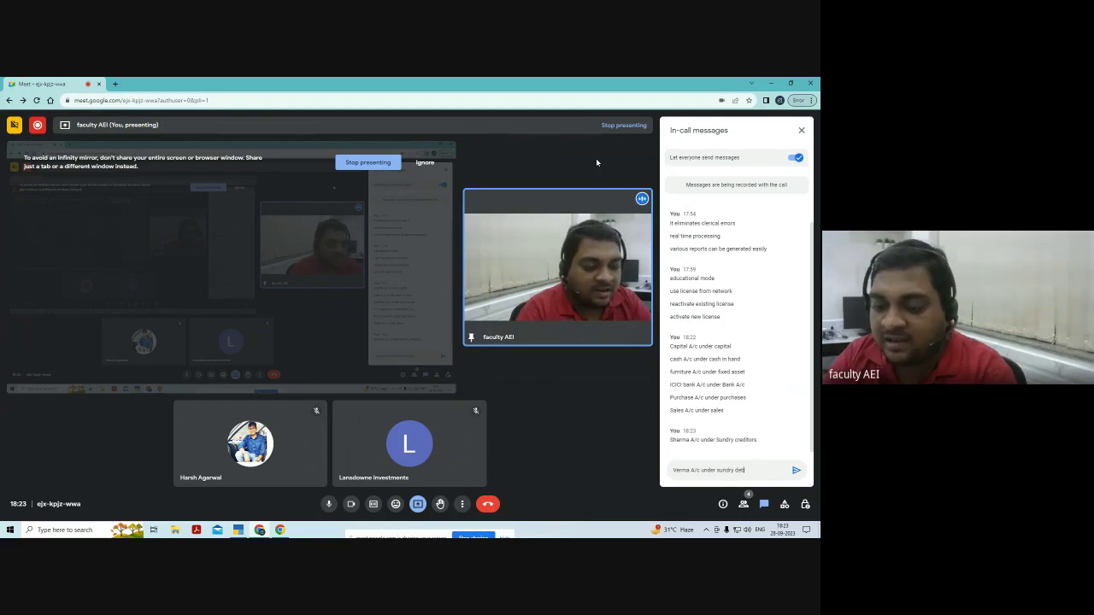
{"action": "key", "text": "Return"}
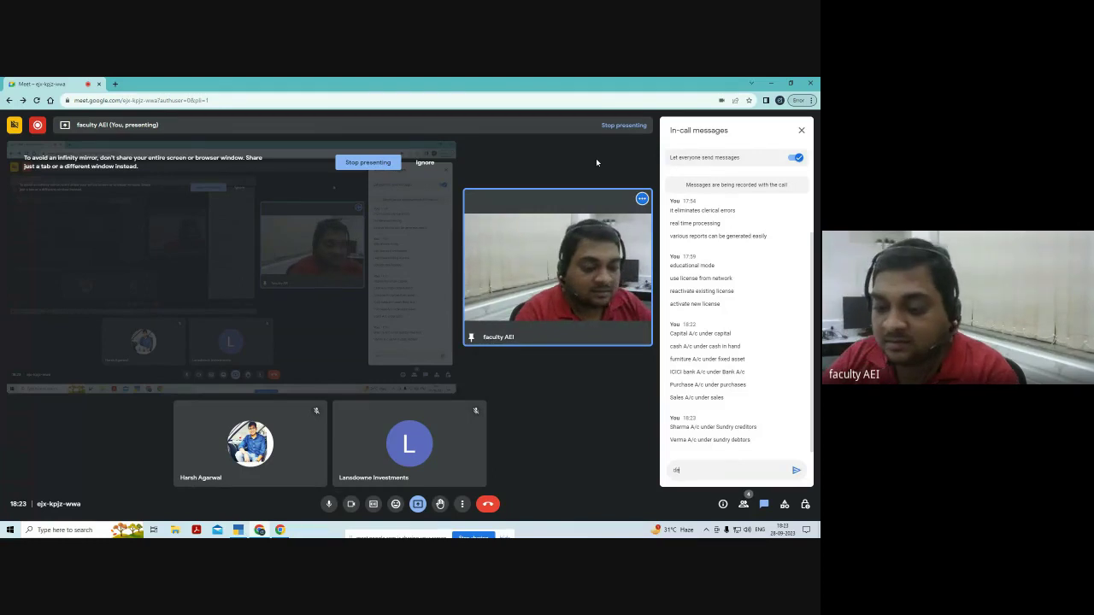
Send the in-call message "depreciation A/c under indirect expenses".
{"action": "type", "text": "deprec"}
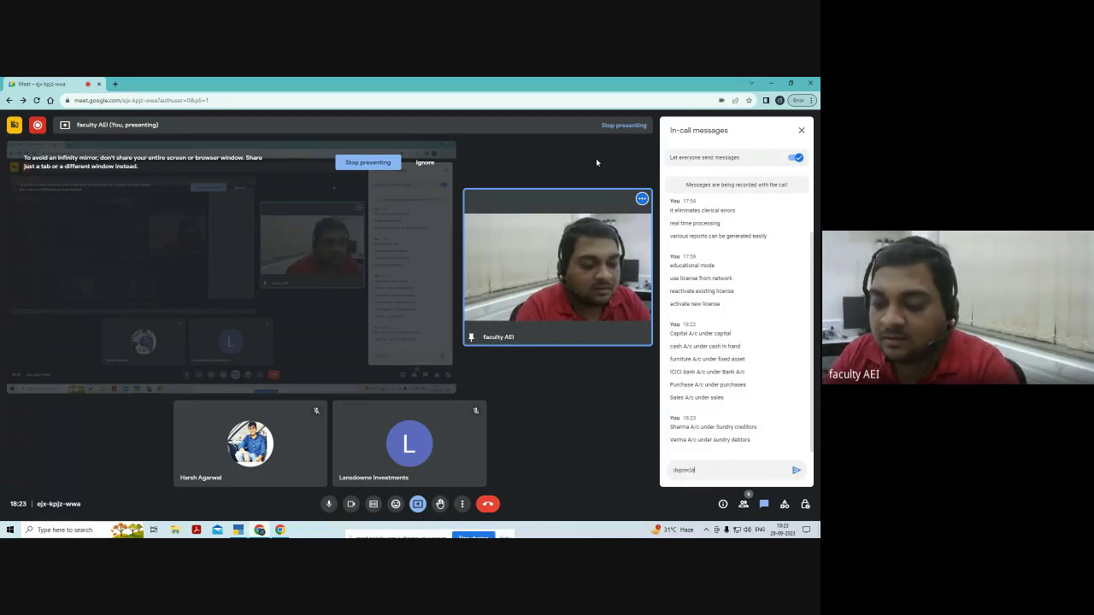
{"action": "type", "text": "iation A/c"}
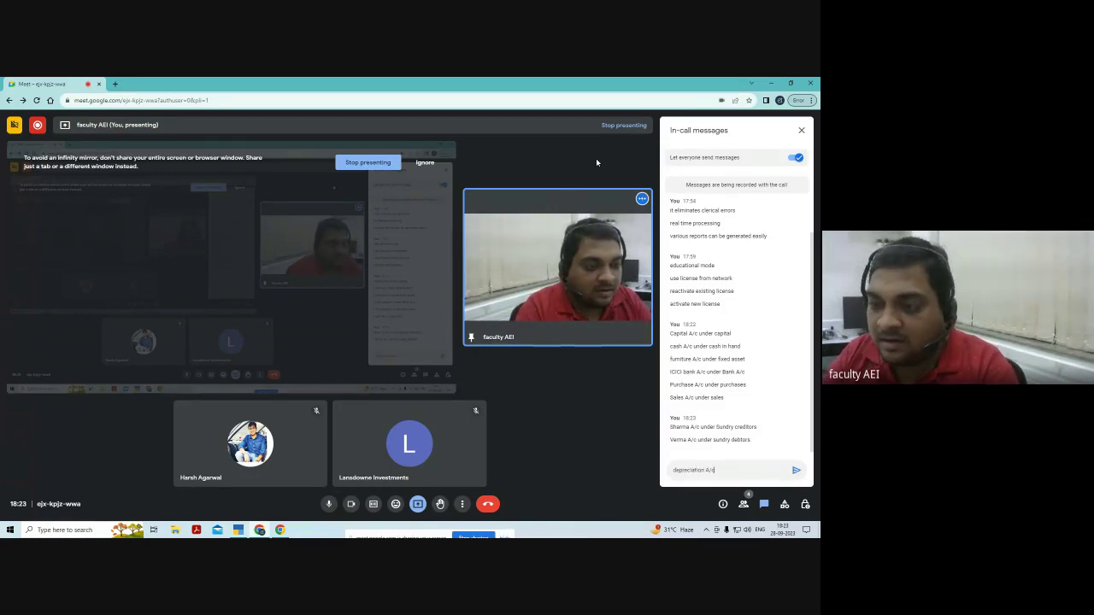
{"action": "type", "text": " und"}
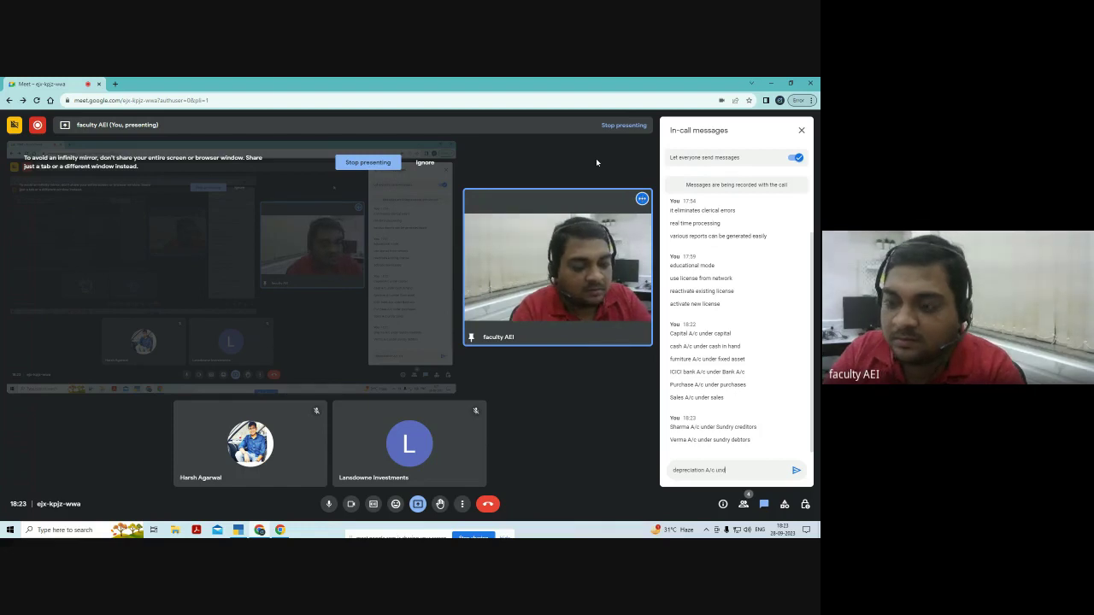
{"action": "type", "text": "er indirect exp"}
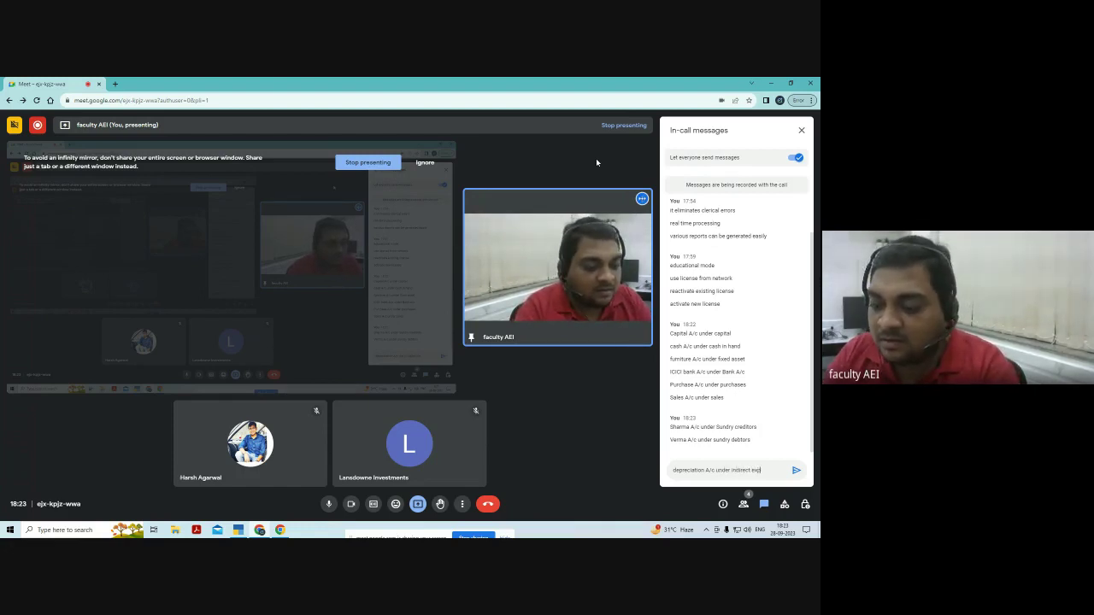
{"action": "type", "text": "enses"}
{"action": "key", "text": "Return"}
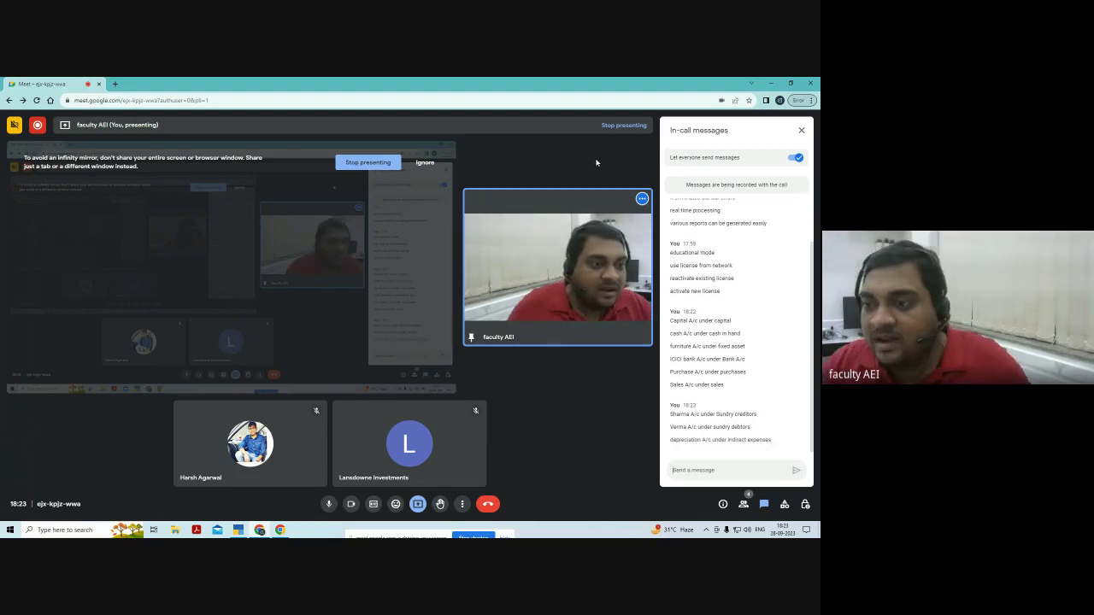
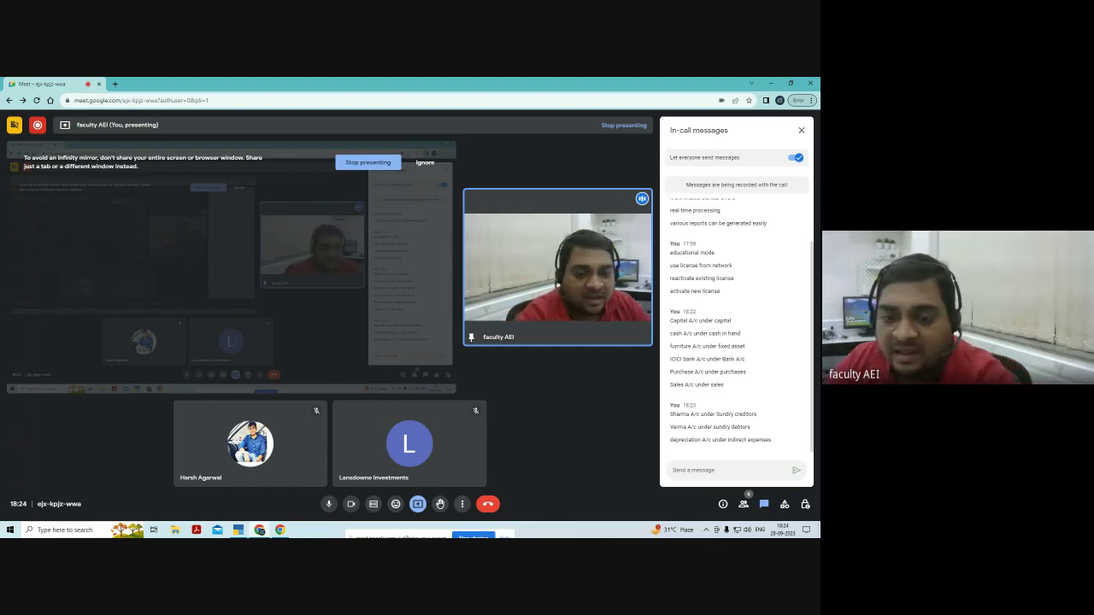
Switch to TallyPrime and review the accounting masters in the Master Creation list.
{"action": "left_click", "coordinate": [218, 529]}
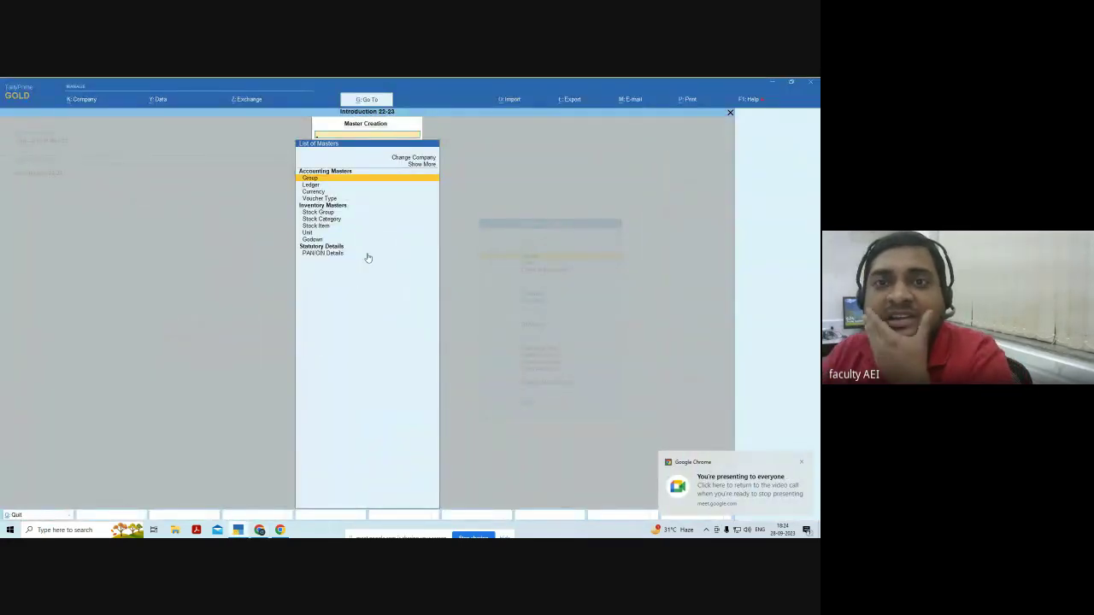
{"action": "key", "text": "Down"}
{"action": "key", "text": "Down"}
{"action": "key", "text": "Up"}
{"action": "key", "text": "Down"}
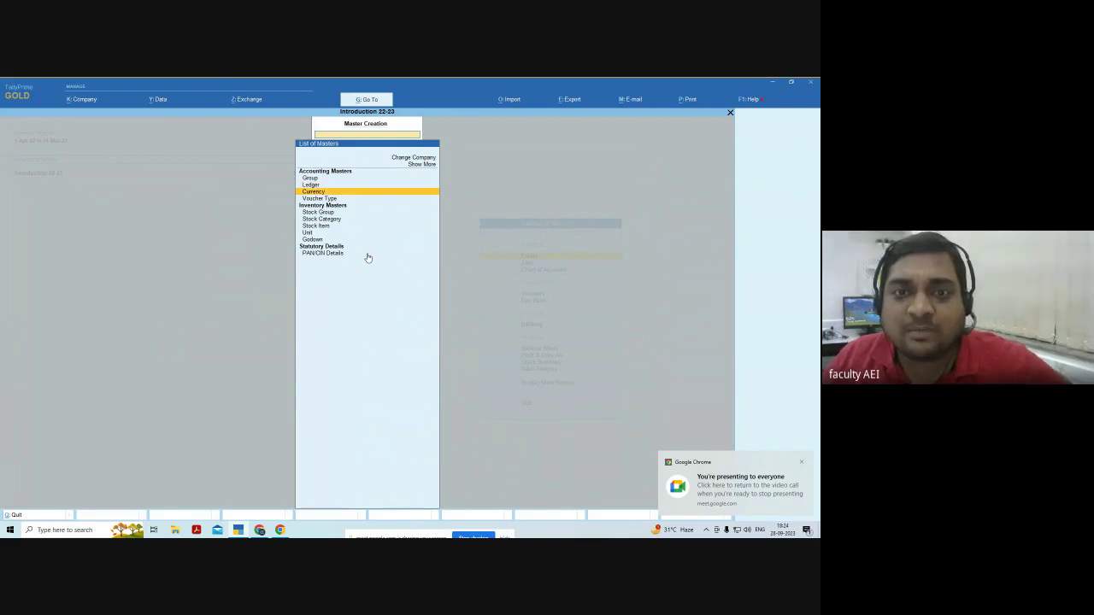
{"action": "key", "text": "Up"}
{"action": "key", "text": "Up"}
{"action": "key", "text": "Down"}
{"action": "key", "text": "Up"}
{"action": "key", "text": "Down"}
{"action": "key", "text": "Up"}
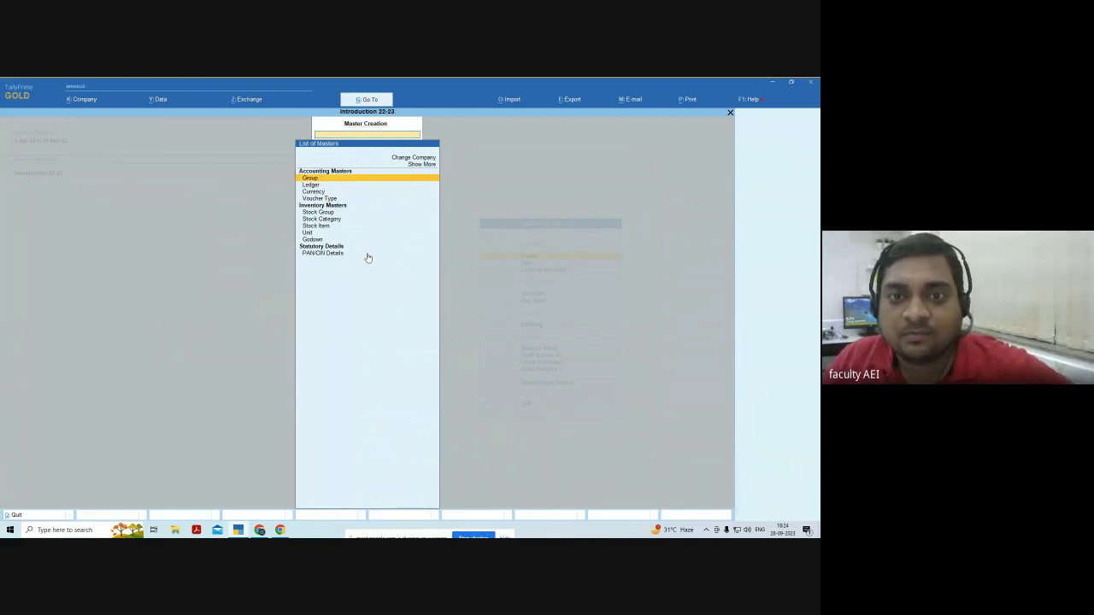
{"action": "key", "text": "Down"}
{"action": "left_click", "coordinate": [369, 254]}
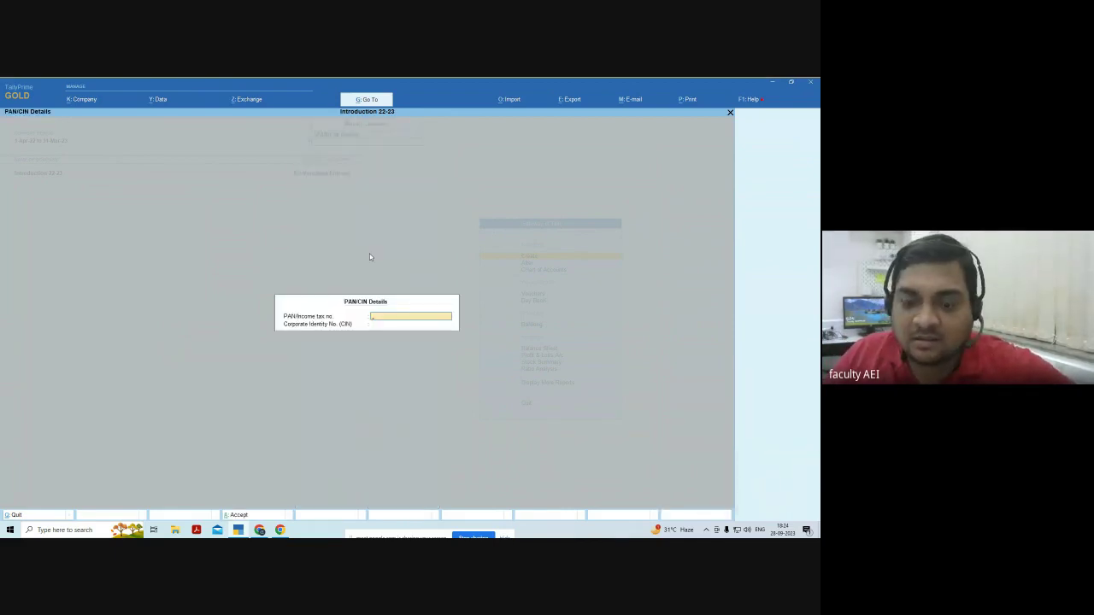
{"action": "key", "text": "Escape"}
Start creating a new ledger from the accounting masters.
{"action": "key", "text": "Up"}
{"action": "key", "text": "Up"}
{"action": "key", "text": "Up"}
{"action": "key", "text": "Up"}
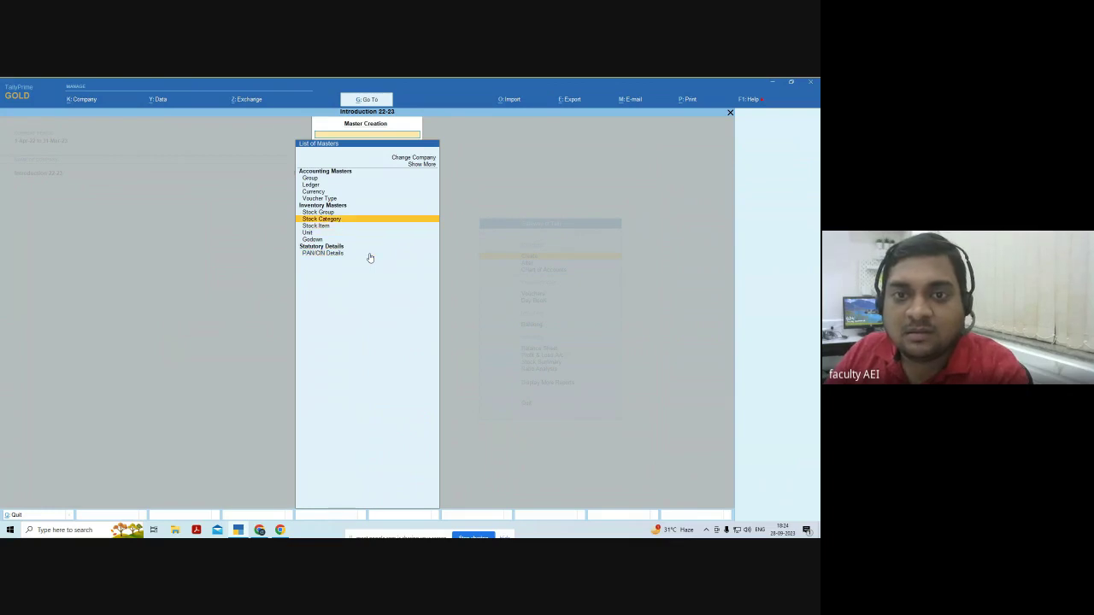
{"action": "key", "text": "Up"}
{"action": "key", "text": "Up"}
{"action": "key", "text": "Up"}
{"action": "key", "text": "Up"}
{"action": "key", "text": "Return"}
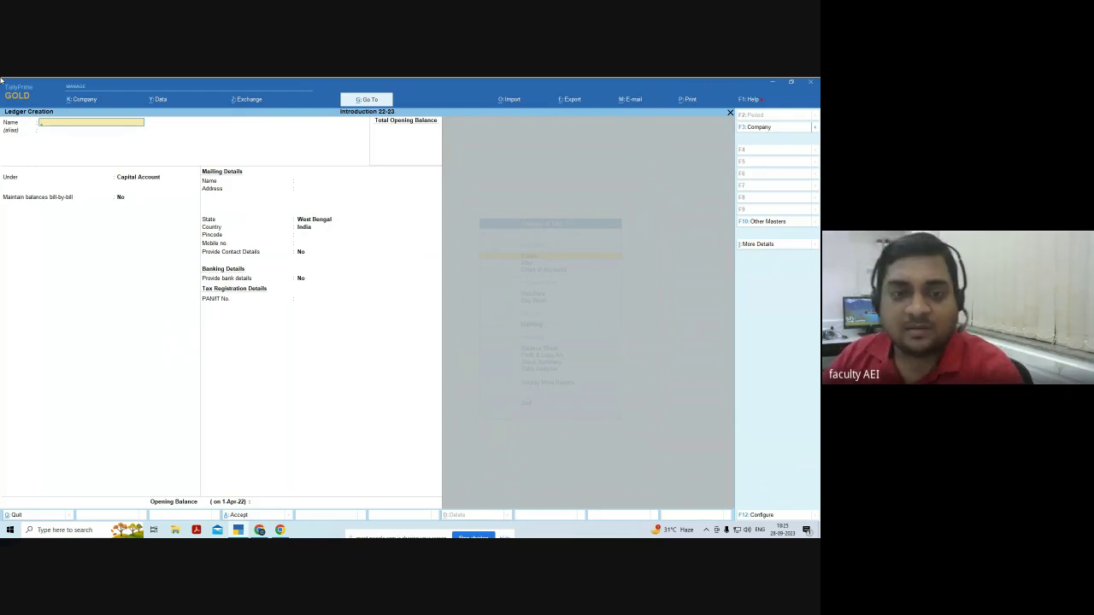
Configure ledger creation so that bill-by-bill balances for non-trading accounts are set to No, and save the configuration.
{"action": "key", "text": "F12"}
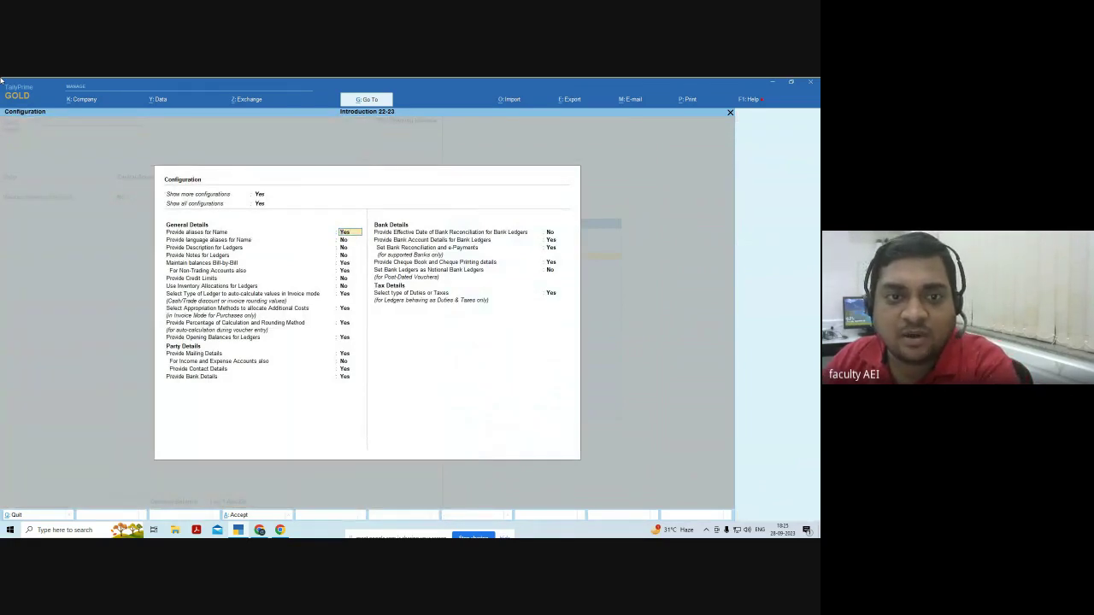
{"action": "key", "text": "Down"}
{"action": "key", "text": "Down"}
{"action": "key", "text": "Down"}
{"action": "key", "text": "Down"}
{"action": "key", "text": "Down"}
{"action": "key", "text": "n"}
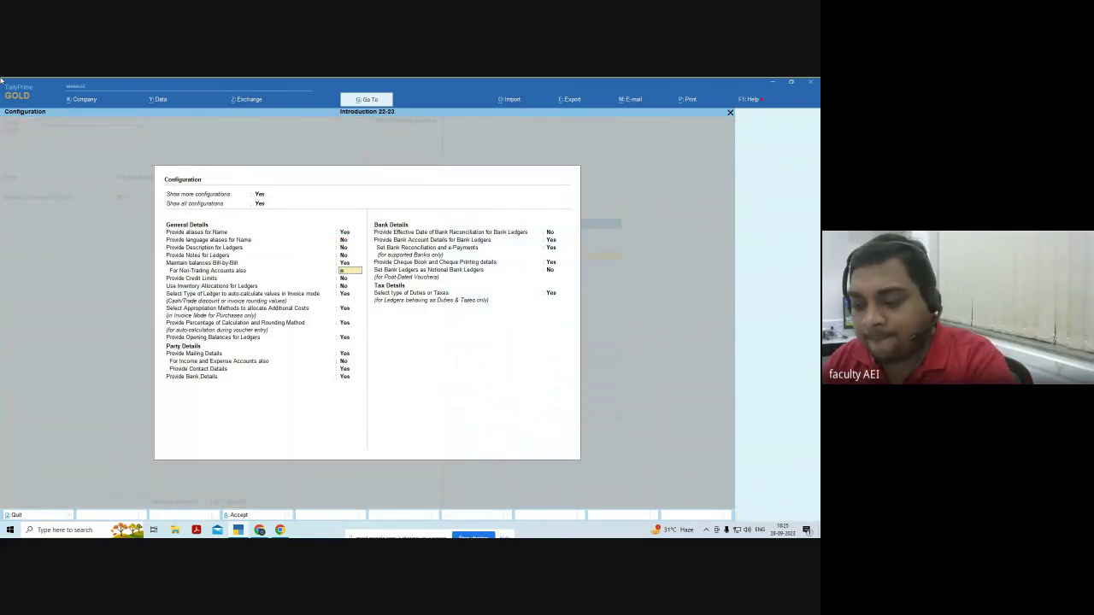
{"action": "key", "text": "Return"}
{"action": "key", "text": "ctrl+a"}
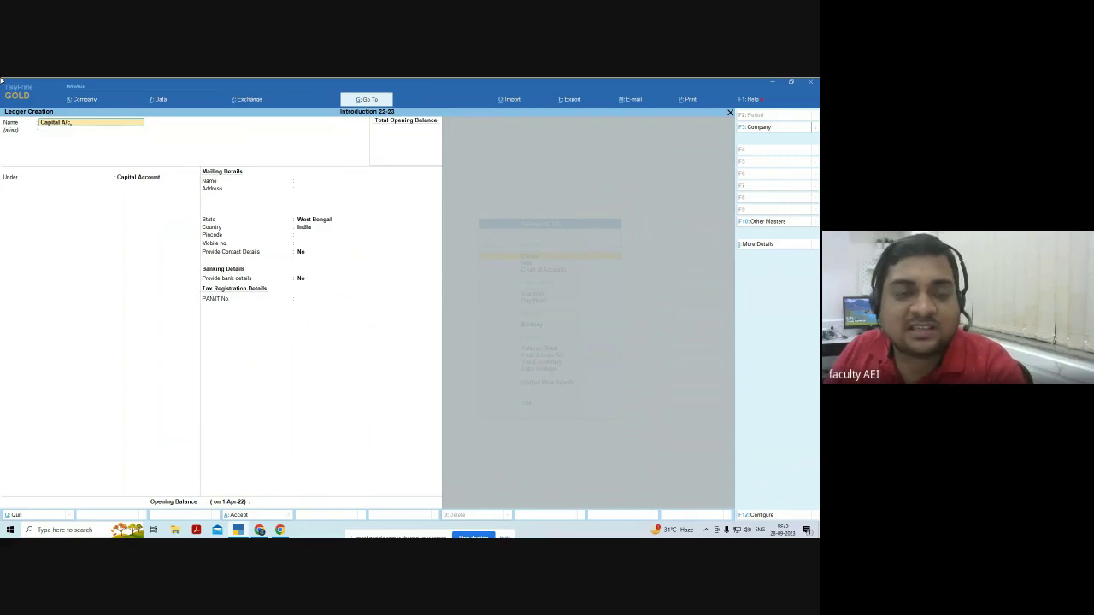
Create the ledger Capital A/c under the Capital Account group and save it.
{"action": "key", "text": "Return"}
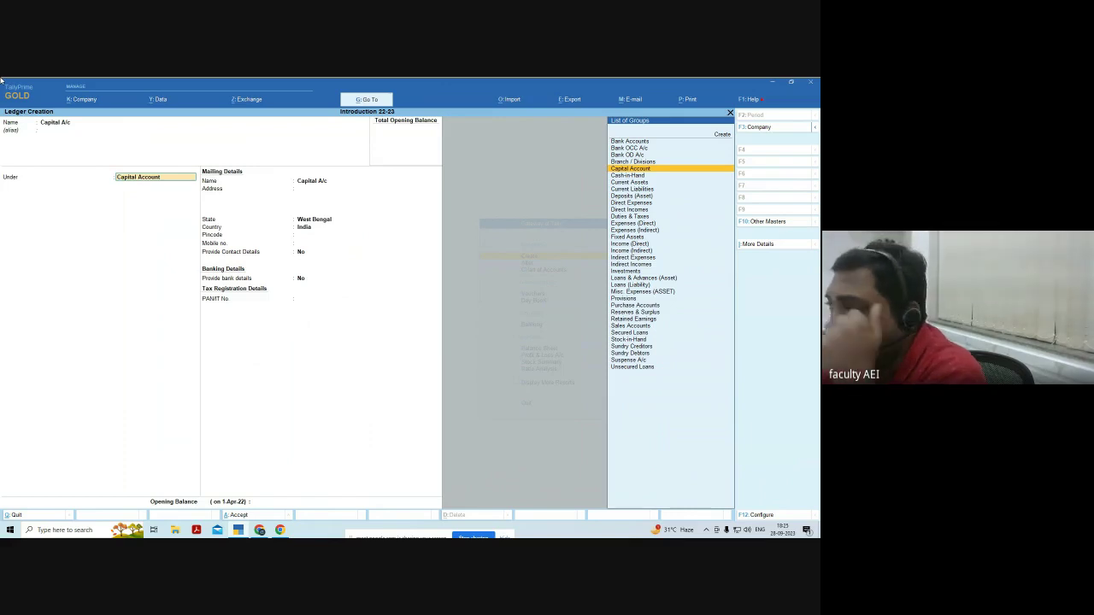
{"action": "type", "text": "Ca"}
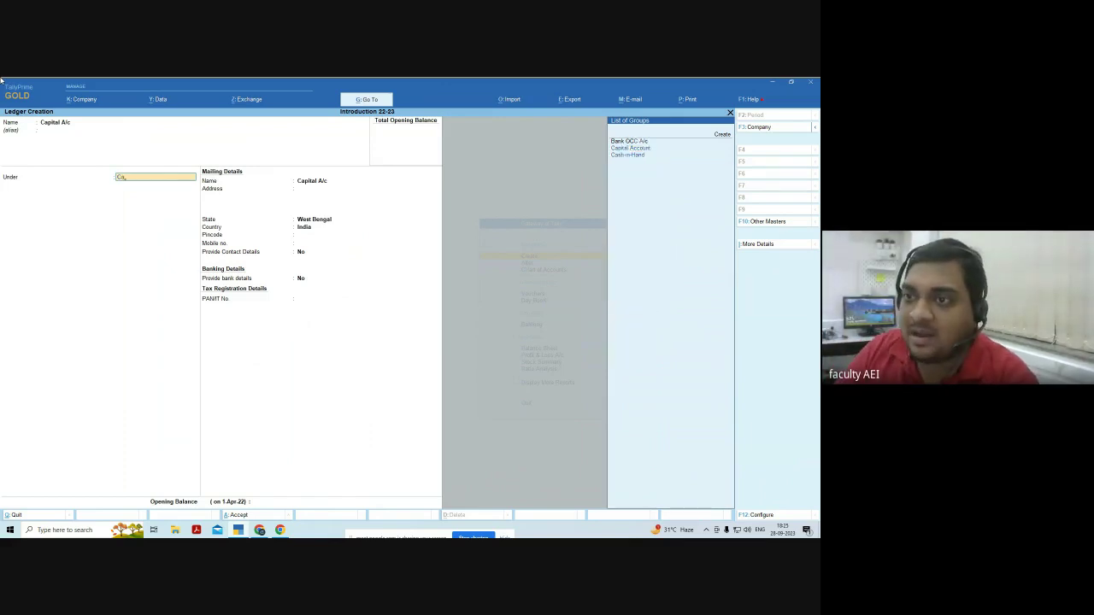
{"action": "key", "text": "Down"}
{"action": "key", "text": "Up"}
{"action": "key", "text": "Down"}
{"action": "key", "text": "Up"}
{"action": "key", "text": "Down"}
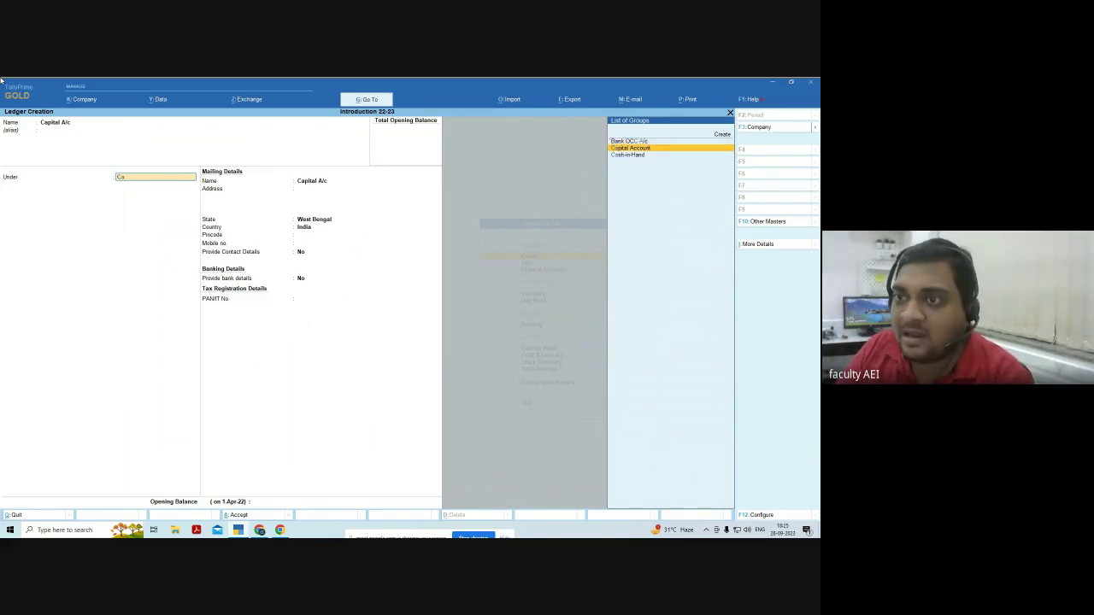
{"action": "key", "text": "Return"}
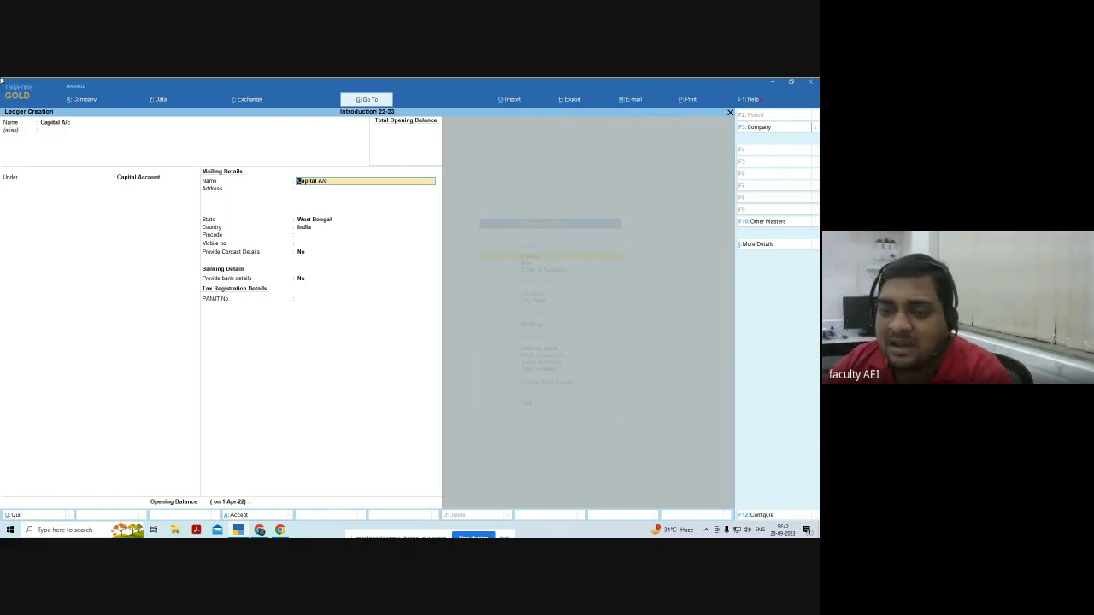
{"action": "left_click", "coordinate": [236, 514]}
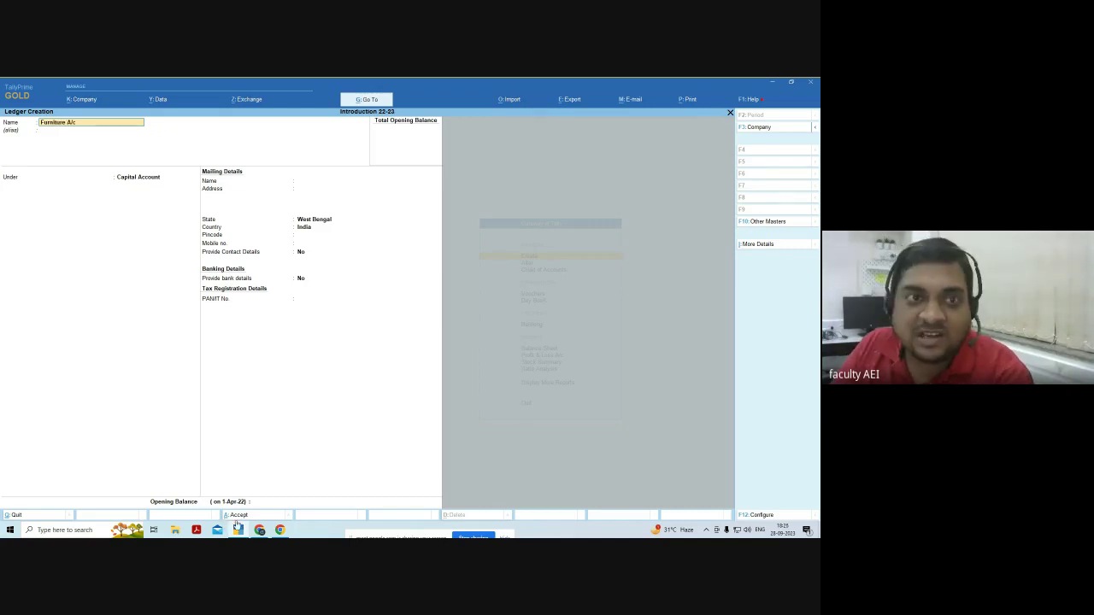
Clear the new ledger's name and re-enter it as Furniture A/c.
{"action": "key", "text": "BackSpace"}
{"action": "key", "text": "BackSpace"}
{"action": "key", "text": "BackSpace"}
{"action": "key", "text": "BackSpace"}
{"action": "key", "text": "BackSpace"}
{"action": "key", "text": "BackSpace"}
{"action": "key", "text": "BackSpace"}
{"action": "key", "text": "BackSpace"}
{"action": "key", "text": "BackSpace"}
{"action": "key", "text": "BackSpace"}
{"action": "key", "text": "BackSpace"}
{"action": "key", "text": "BackSpace"}
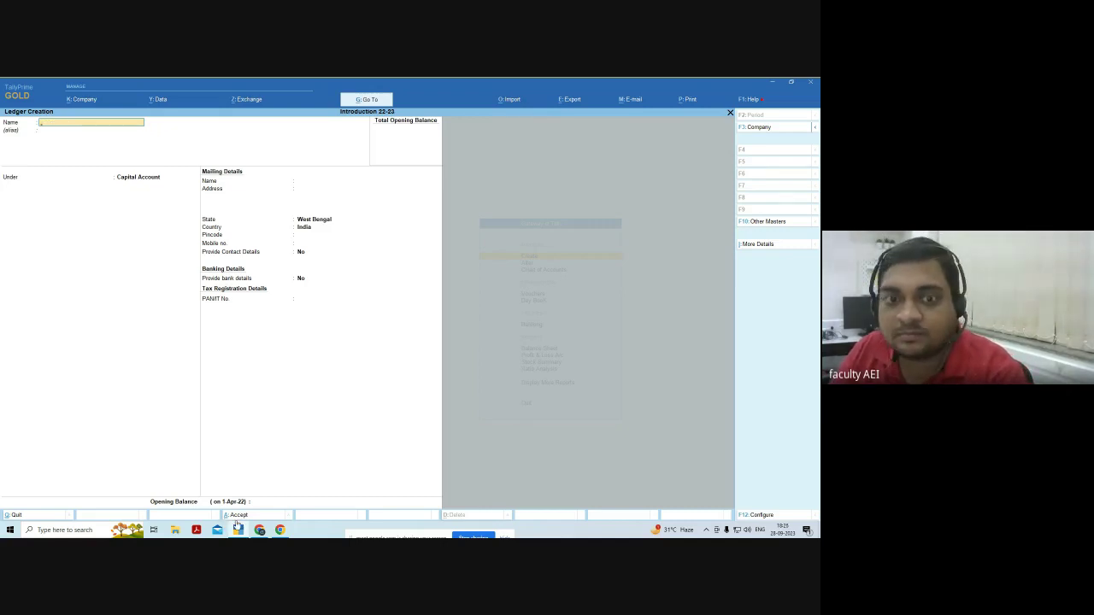
{"action": "type", "text": "Furniture"}
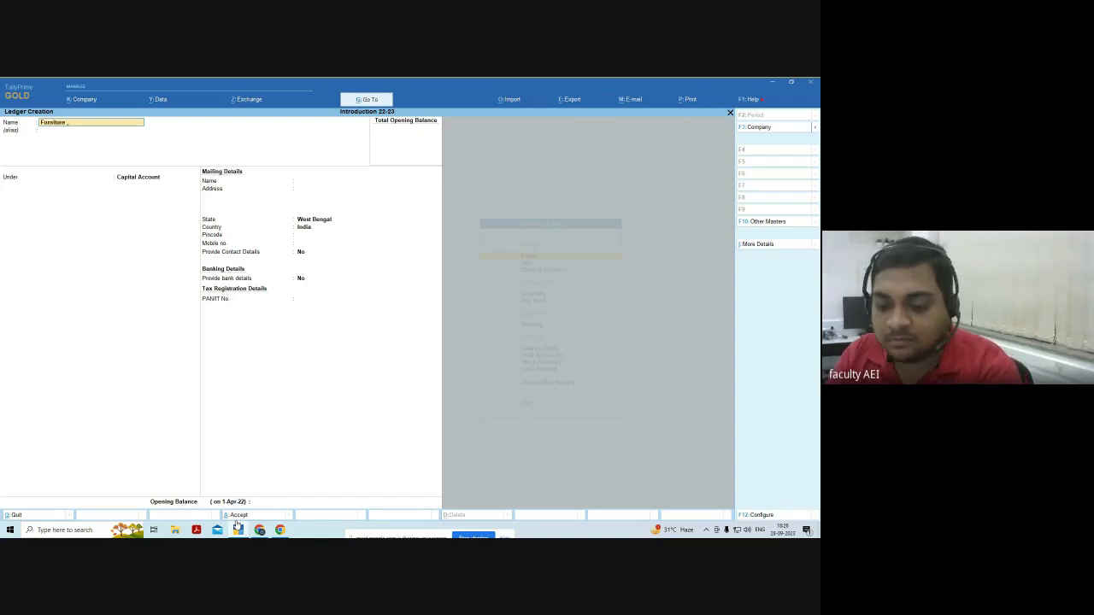
{"action": "type", "text": " A/c"}
{"action": "key", "text": "Return"}
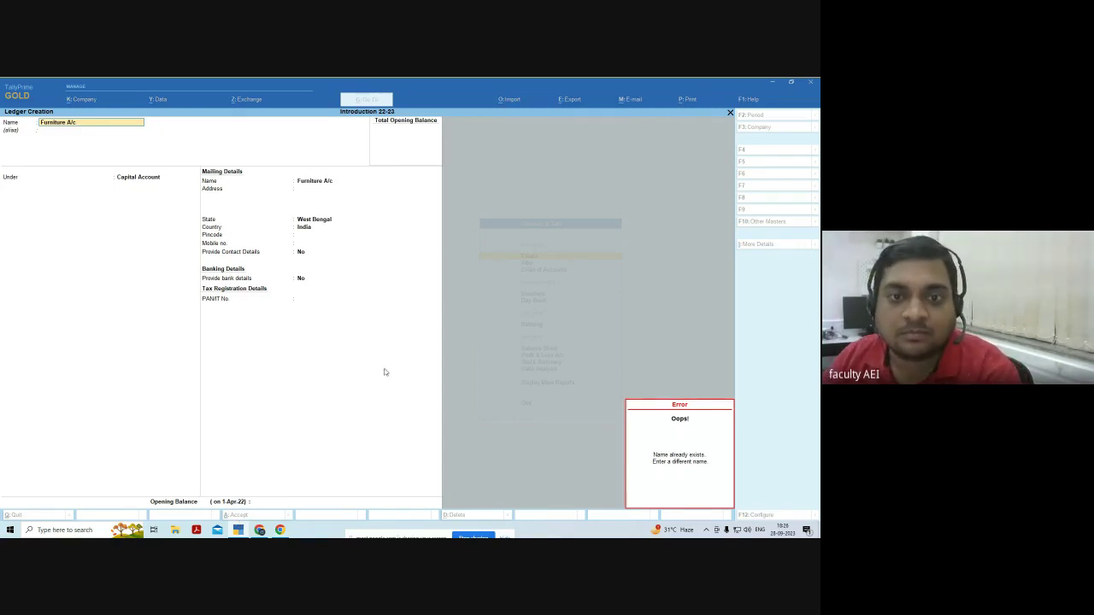
{"action": "key", "text": "Return"}
{"action": "key", "text": "Return"}
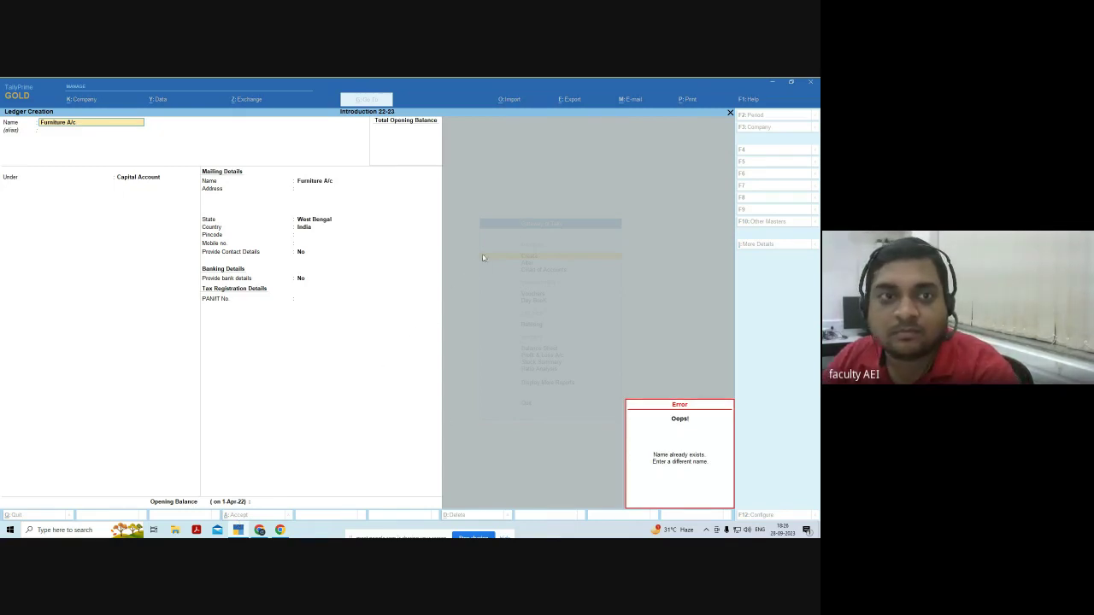
{"action": "key", "text": "Return"}
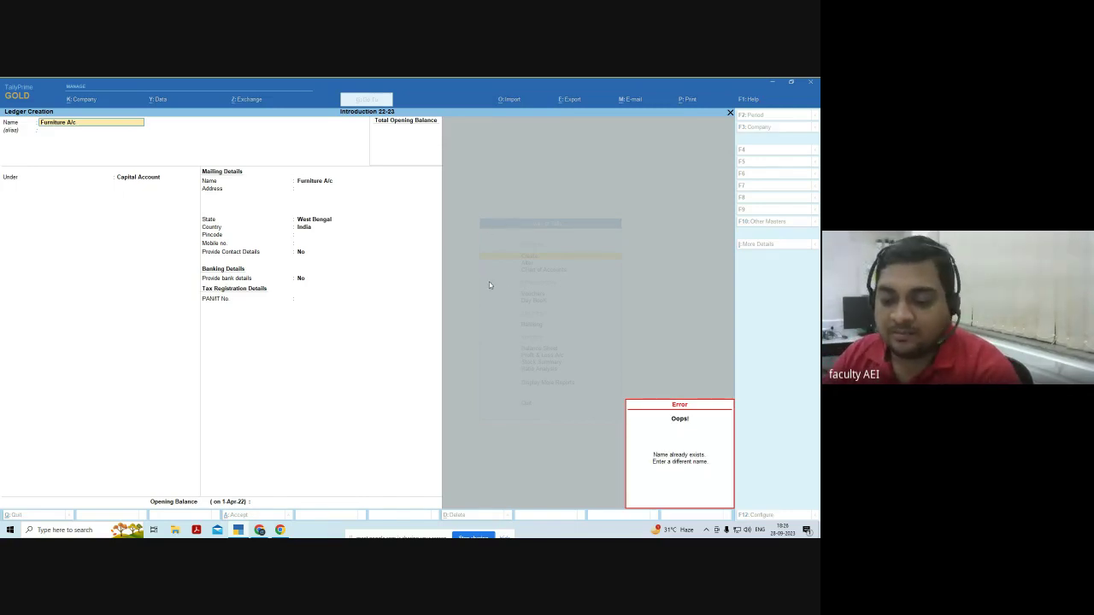
{"action": "key", "text": "Escape"}
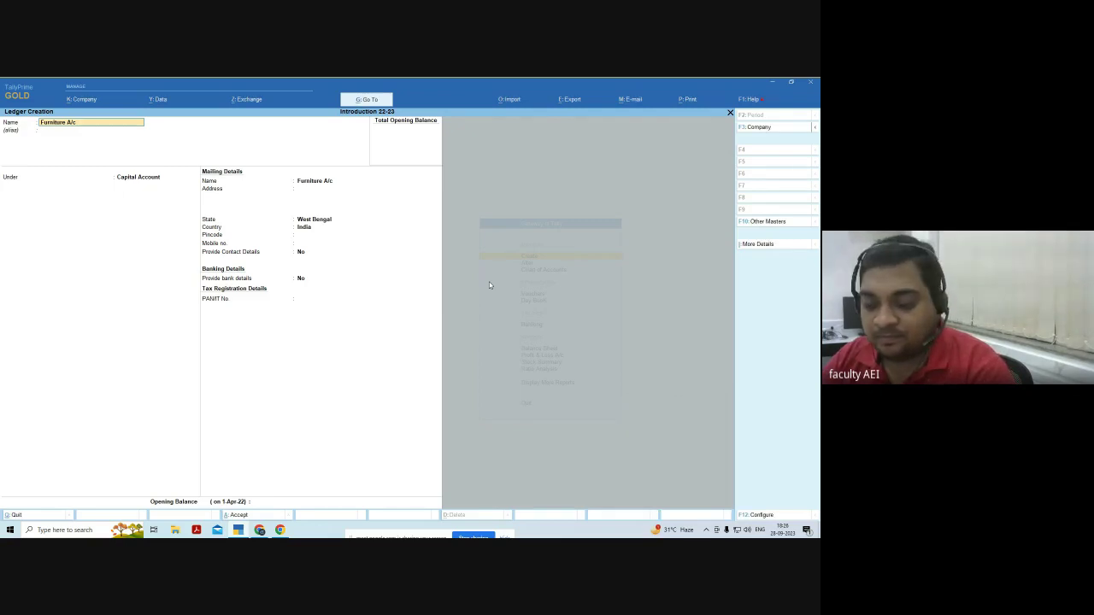
Delete the existing Furniture A/c ledger through master alteration and return to the open ledger creation form.
{"action": "key", "text": "alt+g"}
{"action": "key", "text": "Up"}
{"action": "key", "text": "Up"}
{"action": "key", "text": "Up"}
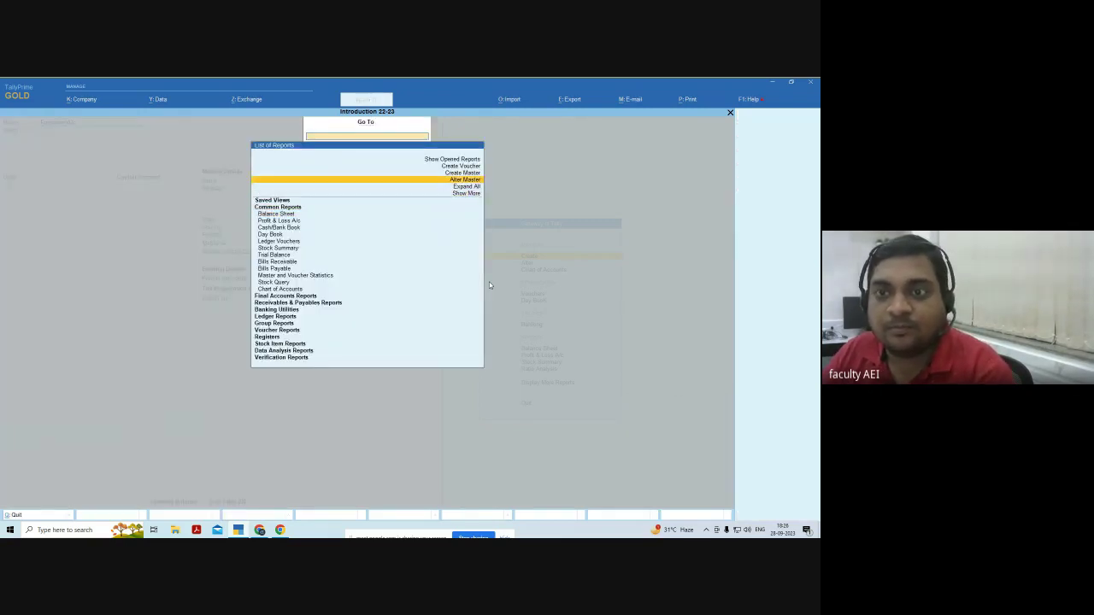
{"action": "key", "text": "Return"}
{"action": "key", "text": "Down"}
{"action": "key", "text": "Return"}
{"action": "key", "text": "Down"}
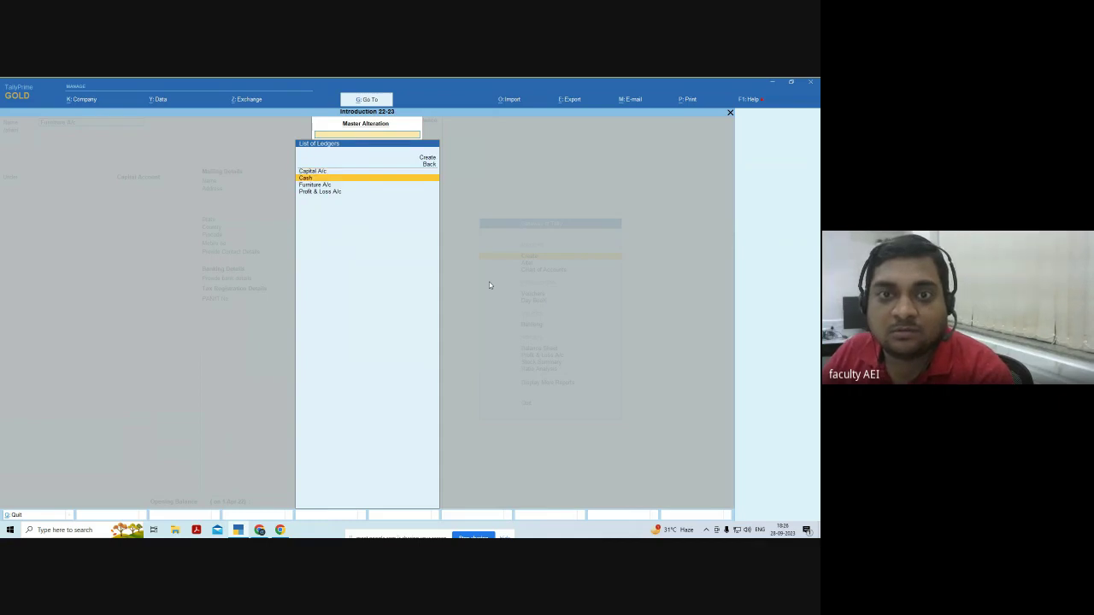
{"action": "key", "text": "Down"}
{"action": "key", "text": "Return"}
{"action": "key", "text": "alt+d"}
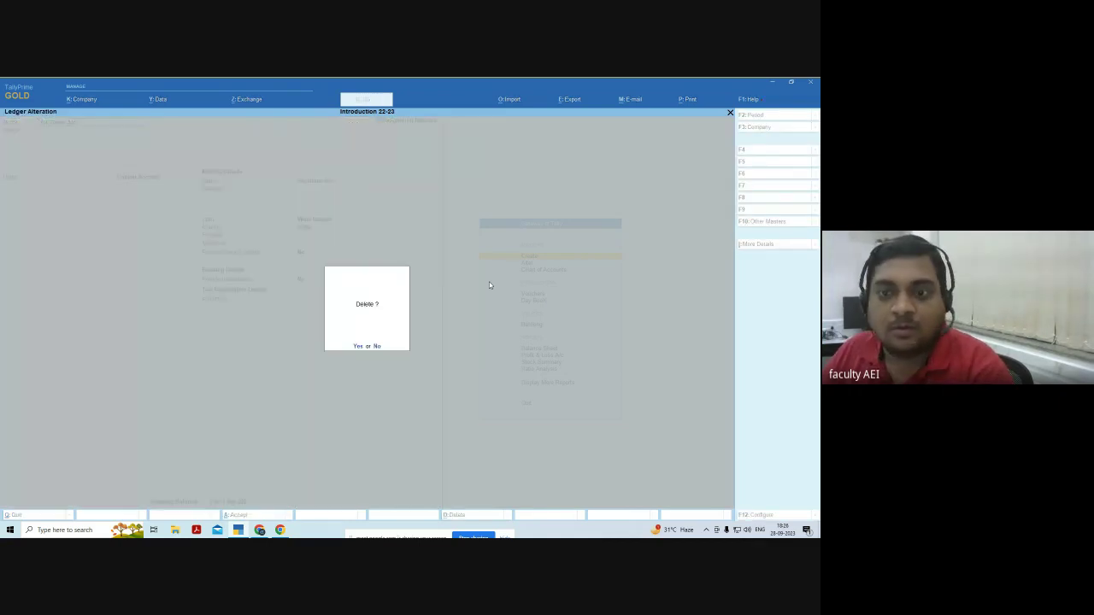
{"action": "key", "text": "y"}
{"action": "key", "text": "Escape"}
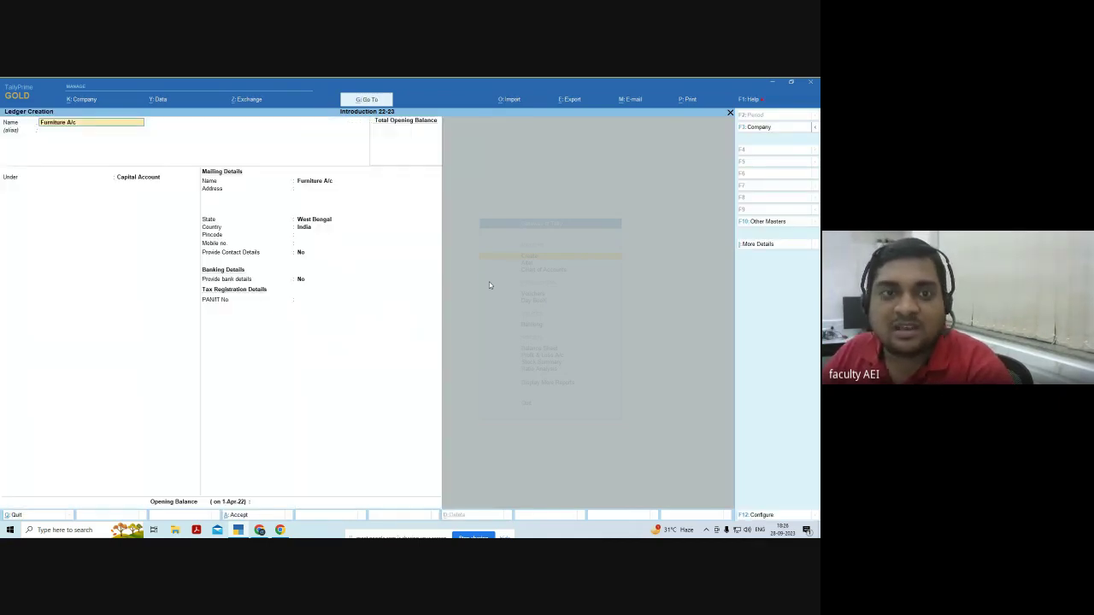
Place the Furniture A/c ledger under the Fixed Assets group with appropriation in purchase invoice Not Applicable, and save it.
{"action": "key", "text": "Return"}
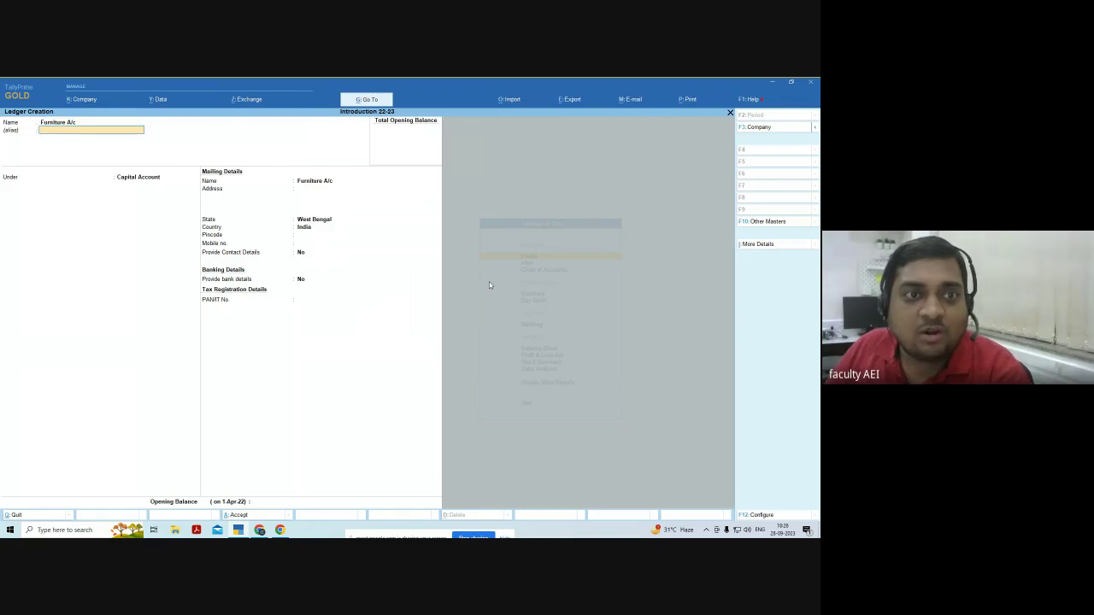
{"action": "key", "text": "Return"}
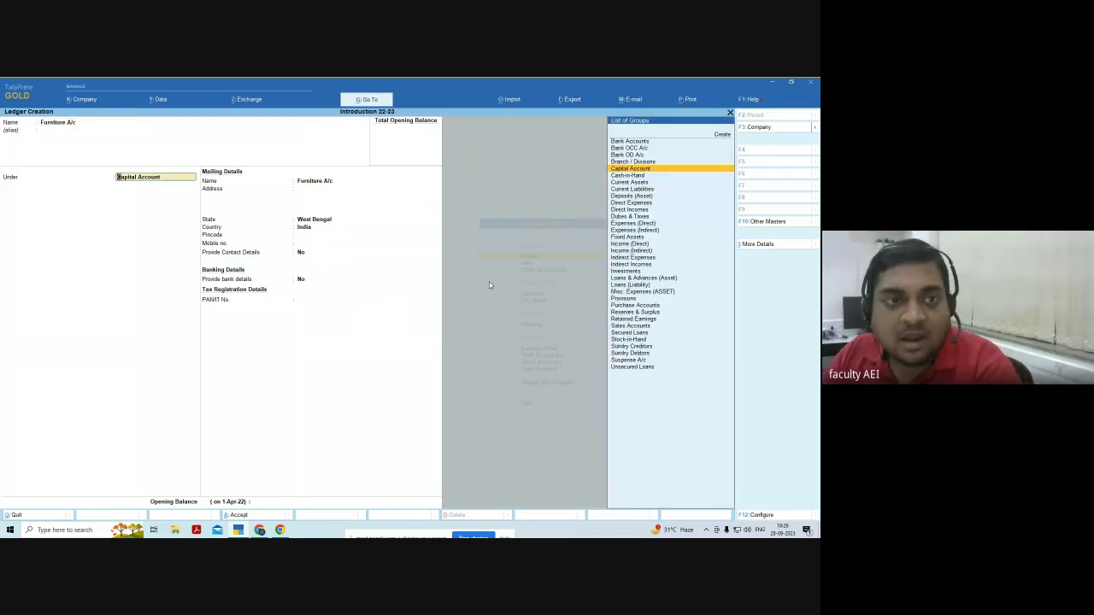
{"action": "type", "text": "fi"}
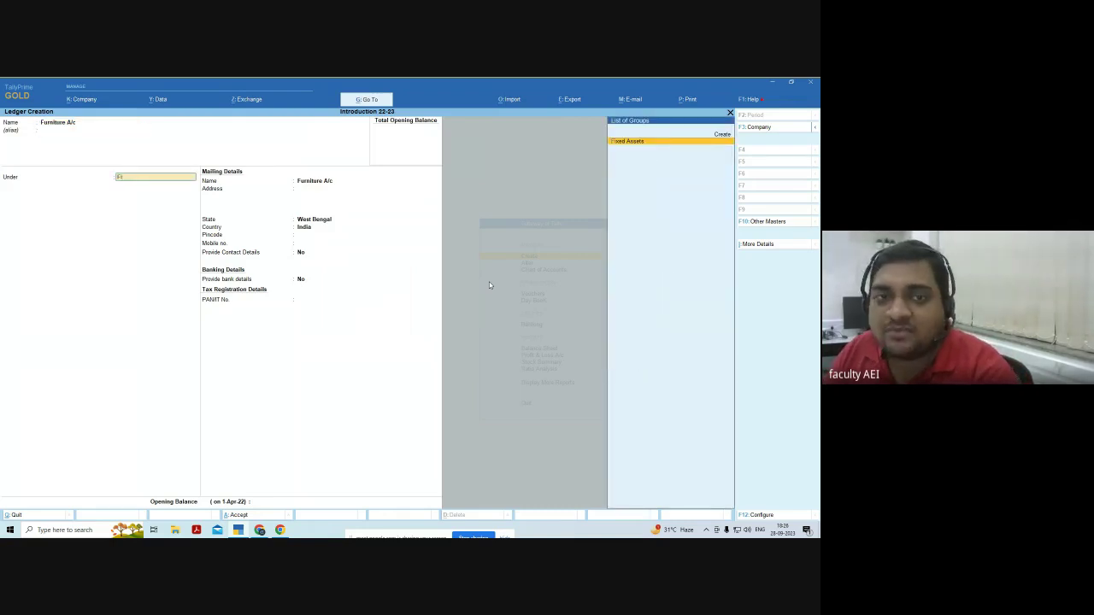
{"action": "key", "text": "Return"}
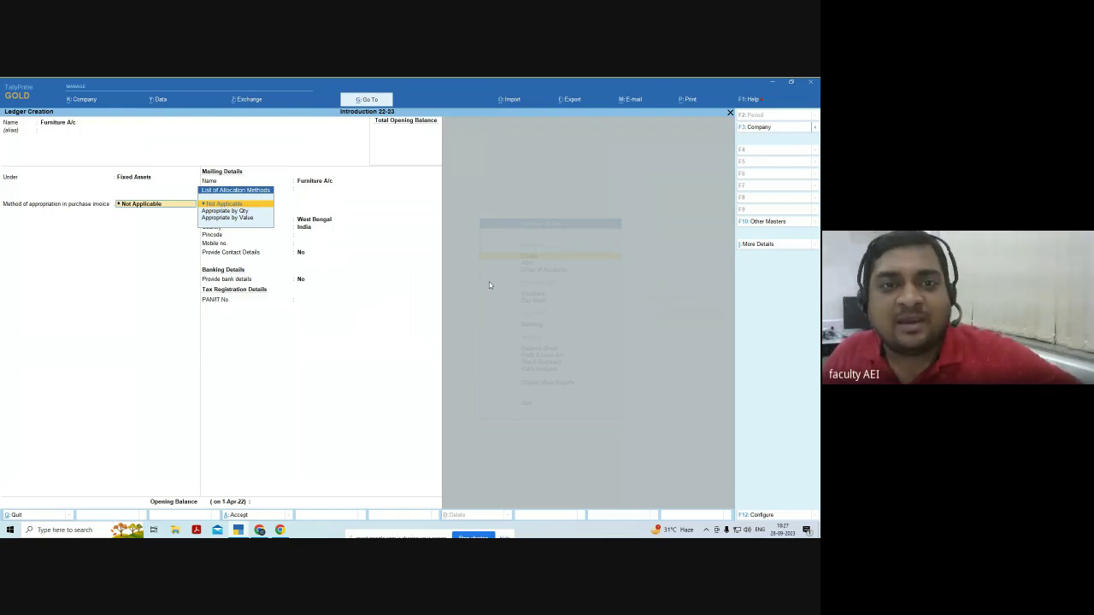
{"action": "key", "text": "Return"}
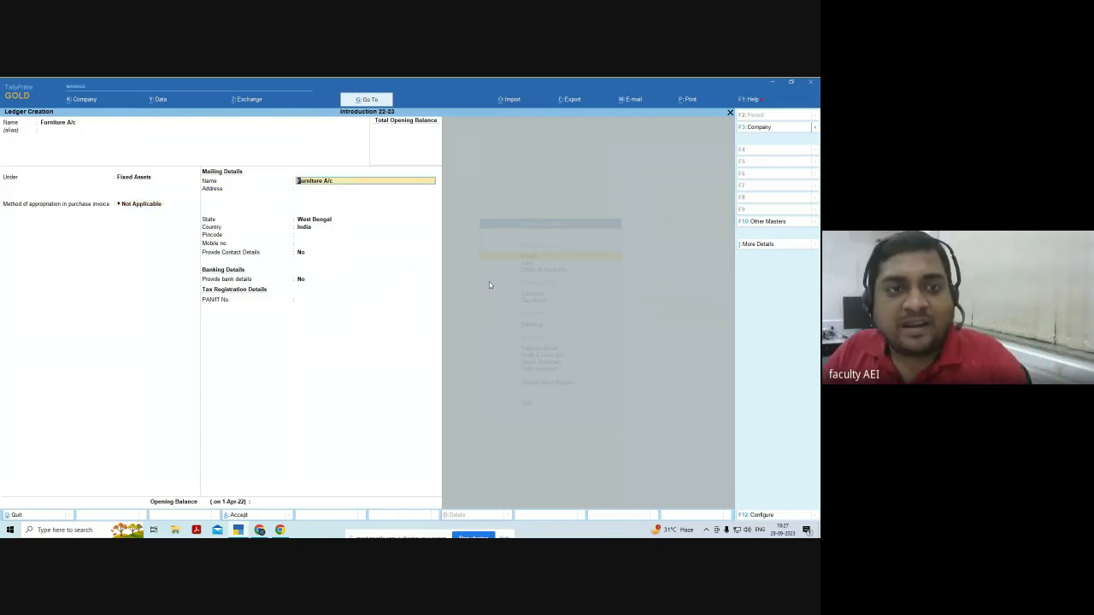
{"action": "key", "text": "ctrl"}
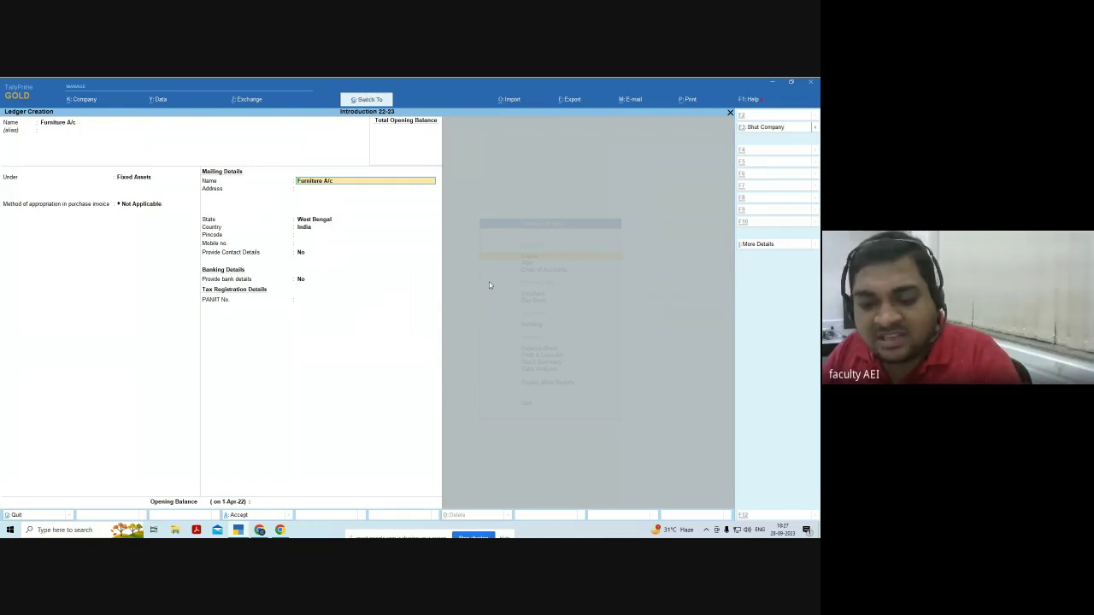
{"action": "key", "text": "ctrl+a"}
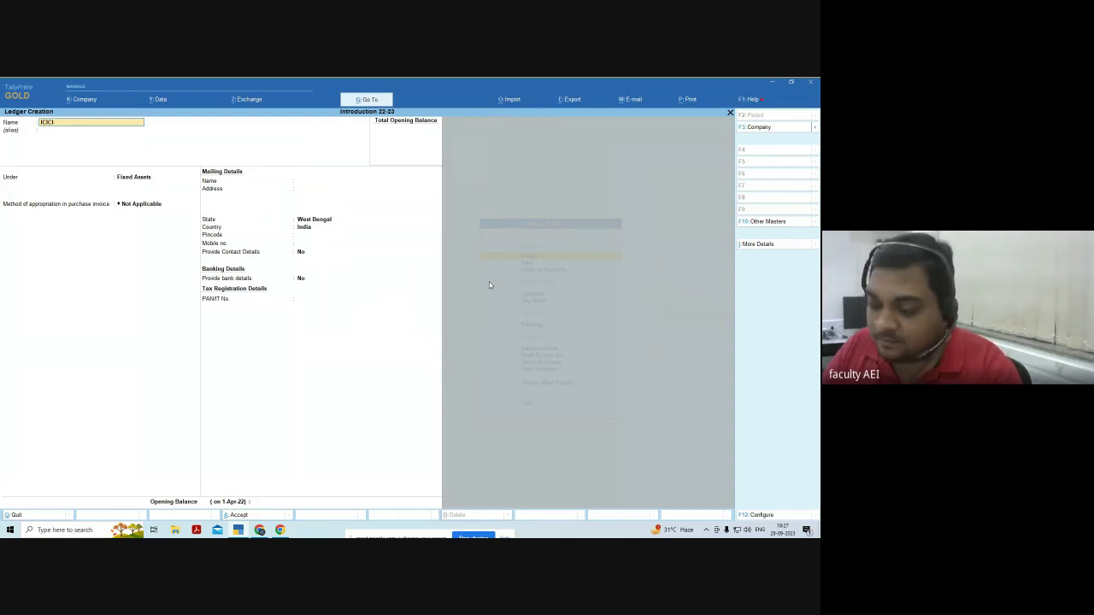
Name the new ledger ICICI BAnk A/c and filter its parent group choices by Bank.
{"action": "type", "text": "Ank"}
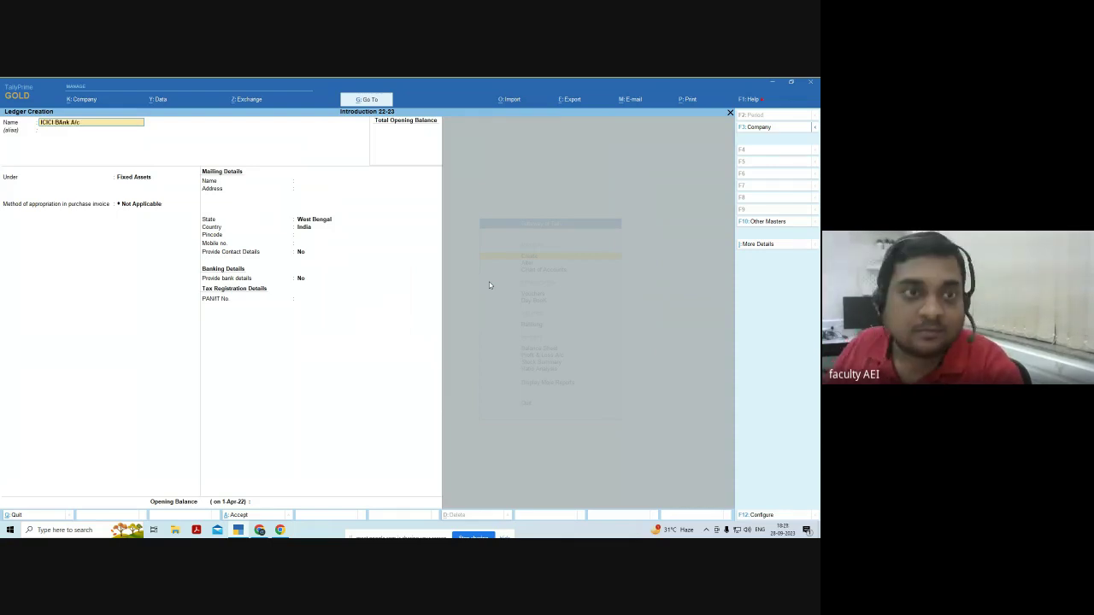
{"action": "type", "text": " A/c"}
{"action": "key", "text": "Return"}
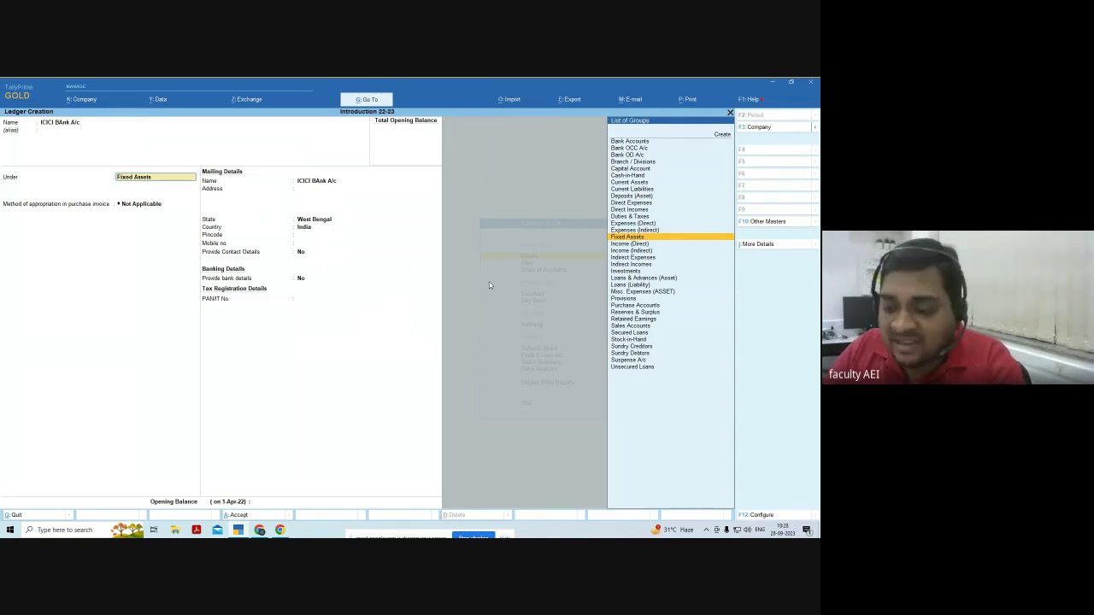
{"action": "type", "text": "Ba"}
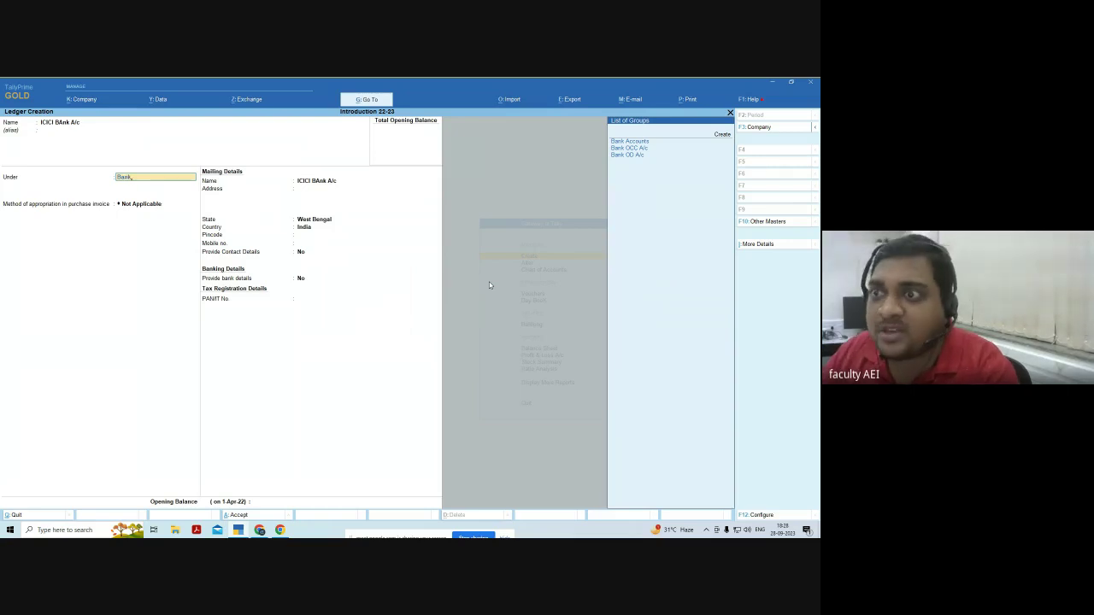
{"action": "type", "text": "nk"}
Go through the available bank groups: Bank Accounts, Bank OCC A/c and Bank OD A/c.
{"action": "key", "text": "Down"}
{"action": "key", "text": "Down"}
{"action": "key", "text": "Up"}
{"action": "key", "text": "Up"}
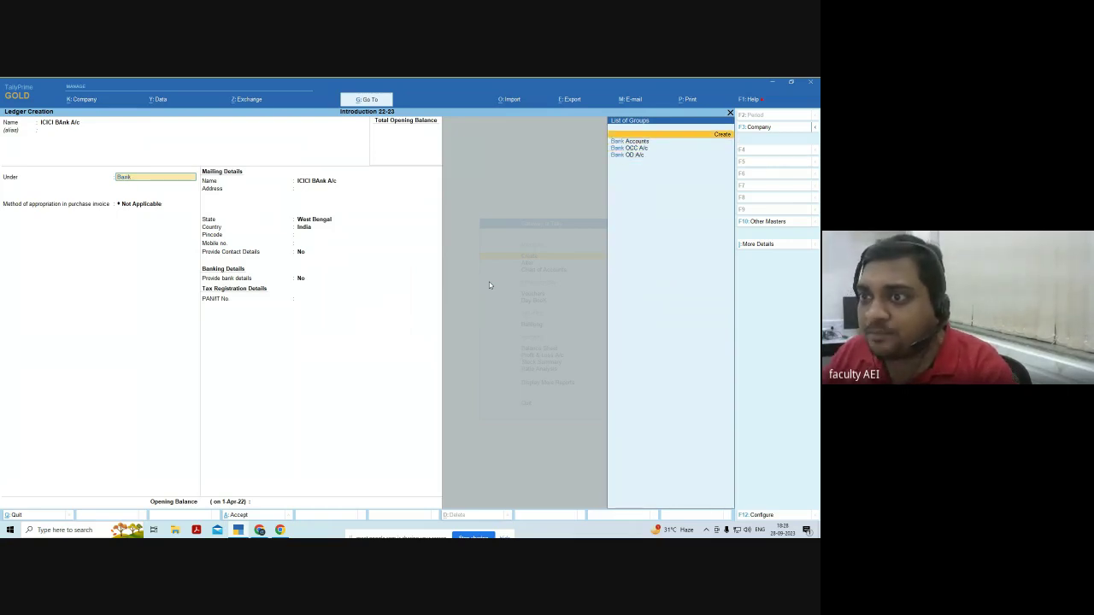
{"action": "key", "text": "Down"}
{"action": "key", "text": "Down"}
{"action": "key", "text": "Up"}
{"action": "key", "text": "Up"}
{"action": "key", "text": "Down"}
{"action": "key", "text": "Down"}
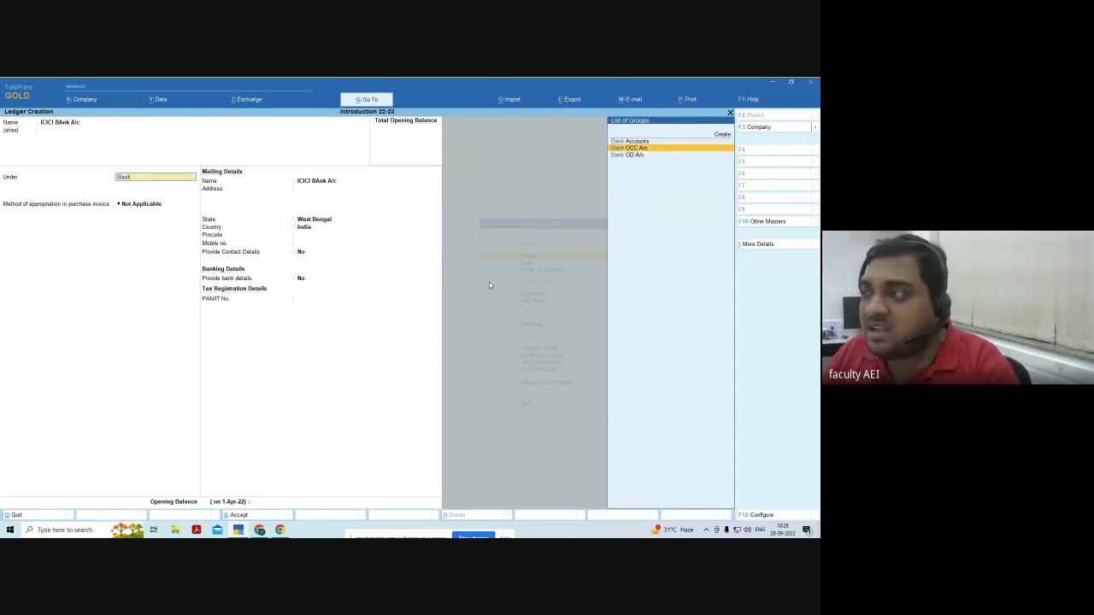
{"action": "key", "text": "Up"}
{"action": "key", "text": "Up"}
{"action": "key", "text": "Down"}
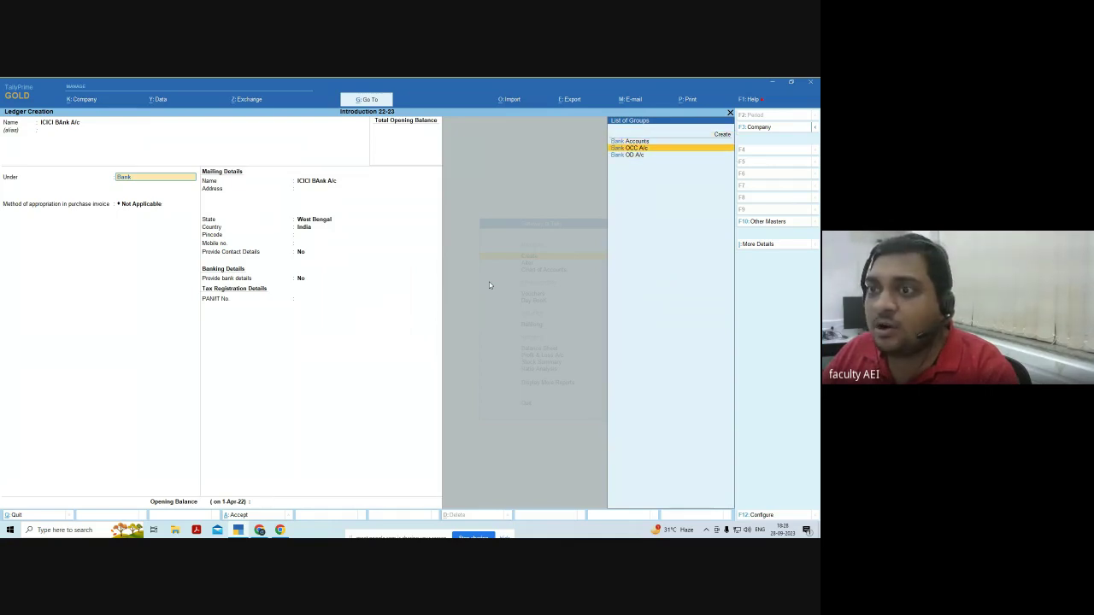
{"action": "key", "text": "Up"}
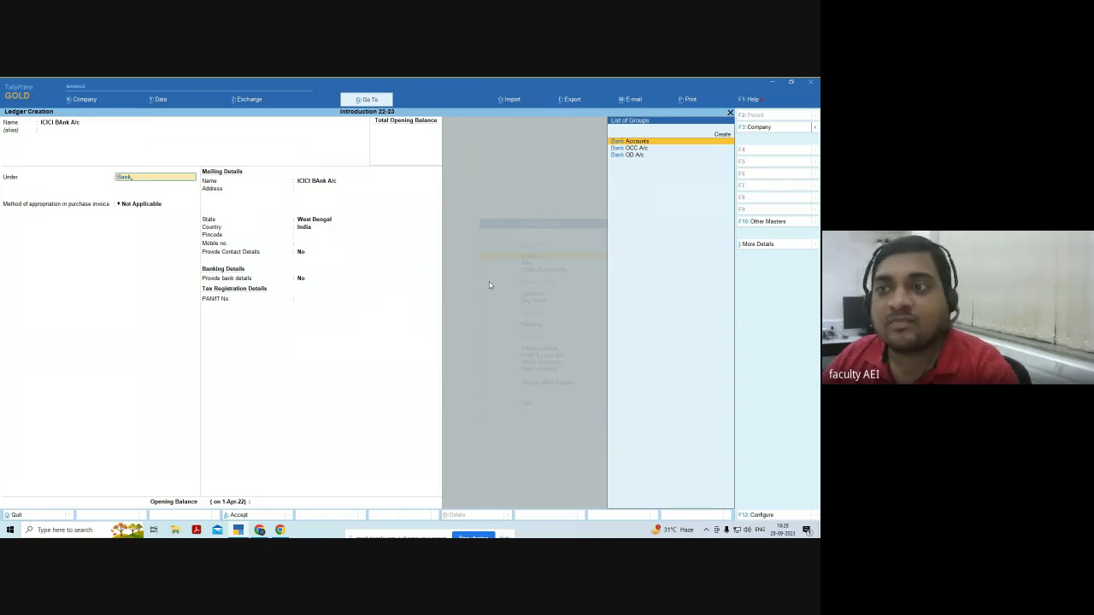
Assign the bank ledger to the Bank Accounts group and save it without entering bank account details.
{"action": "key", "text": "Down"}
{"action": "key", "text": "Down"}
{"action": "key", "text": "Up"}
{"action": "key", "text": "Up"}
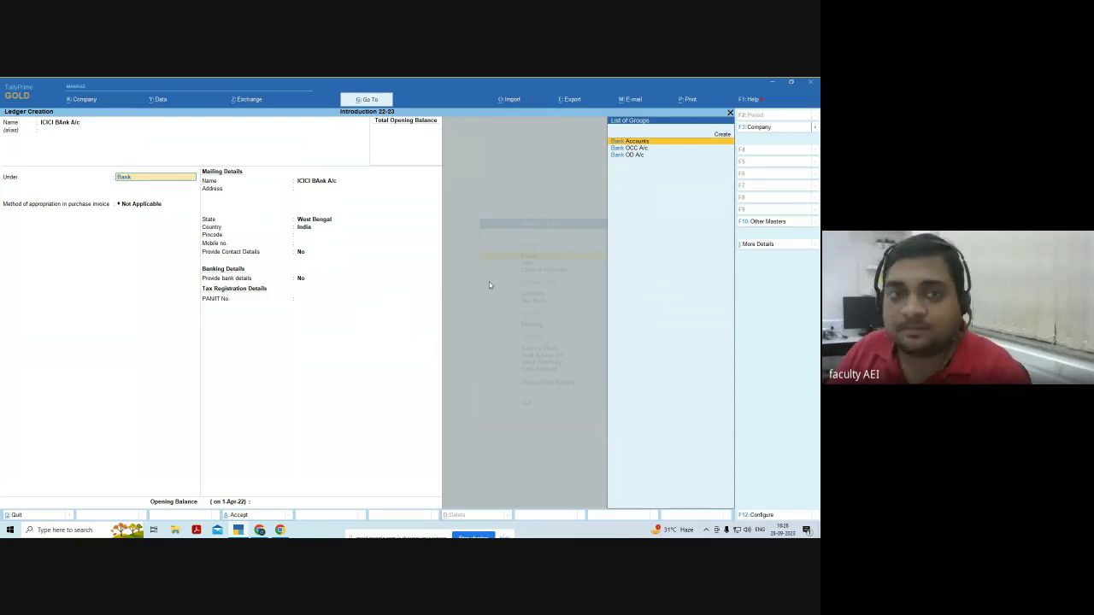
{"action": "key", "text": "Return"}
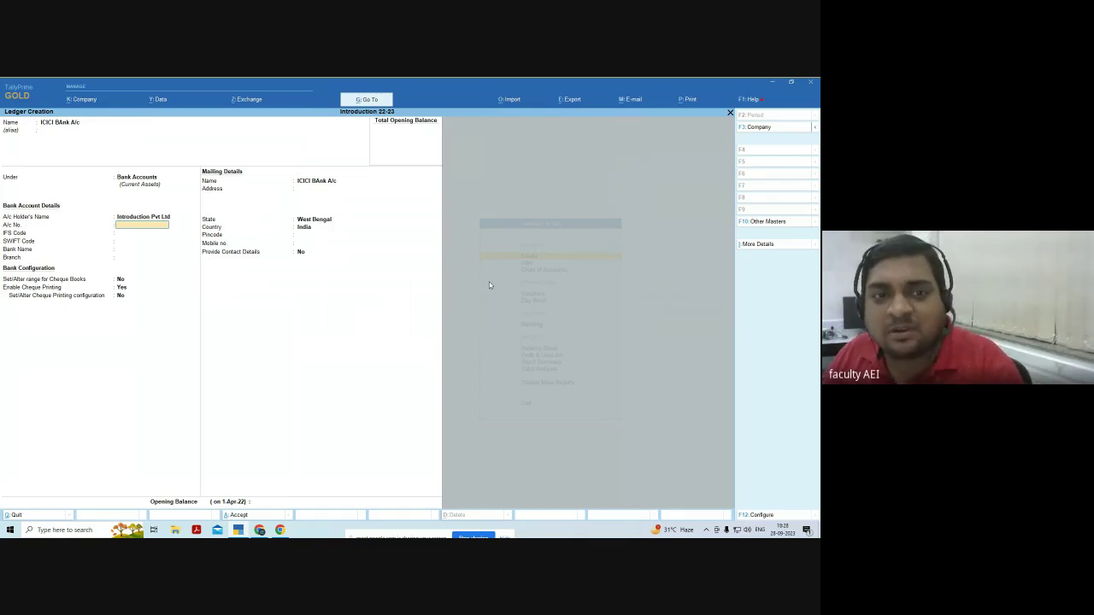
{"action": "key", "text": "ctrl+a"}
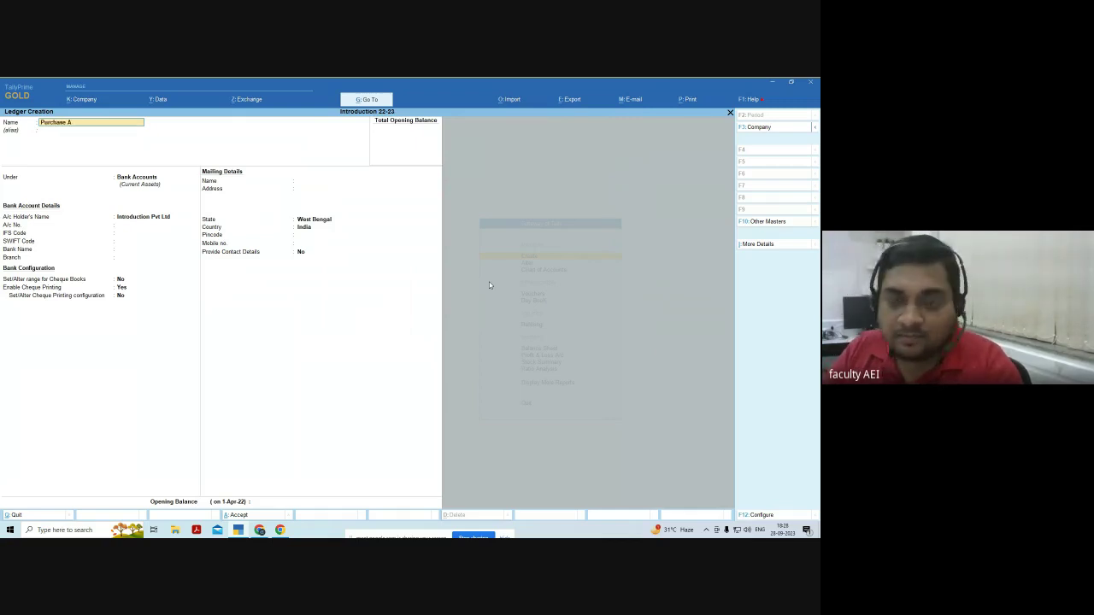
Create the ledger Purchase A/c under Purchase Accounts with type of ledger and method of appropriation Not Applicable, and save it.
{"action": "key", "text": "Return"}
{"action": "key", "text": "Return"}
{"action": "type", "text": "Purch"}
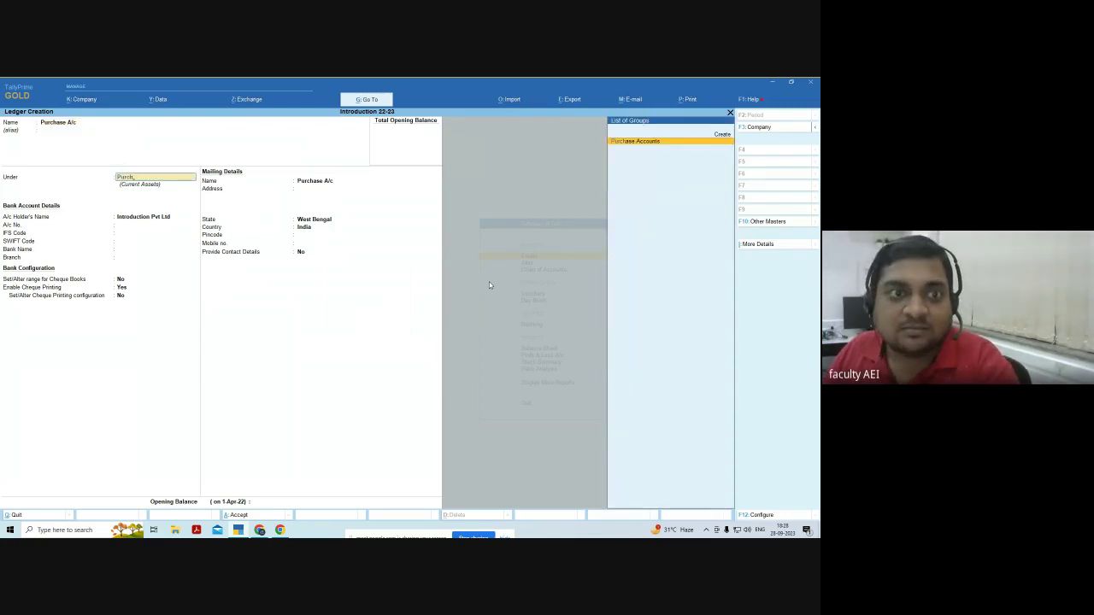
{"action": "key", "text": "Return"}
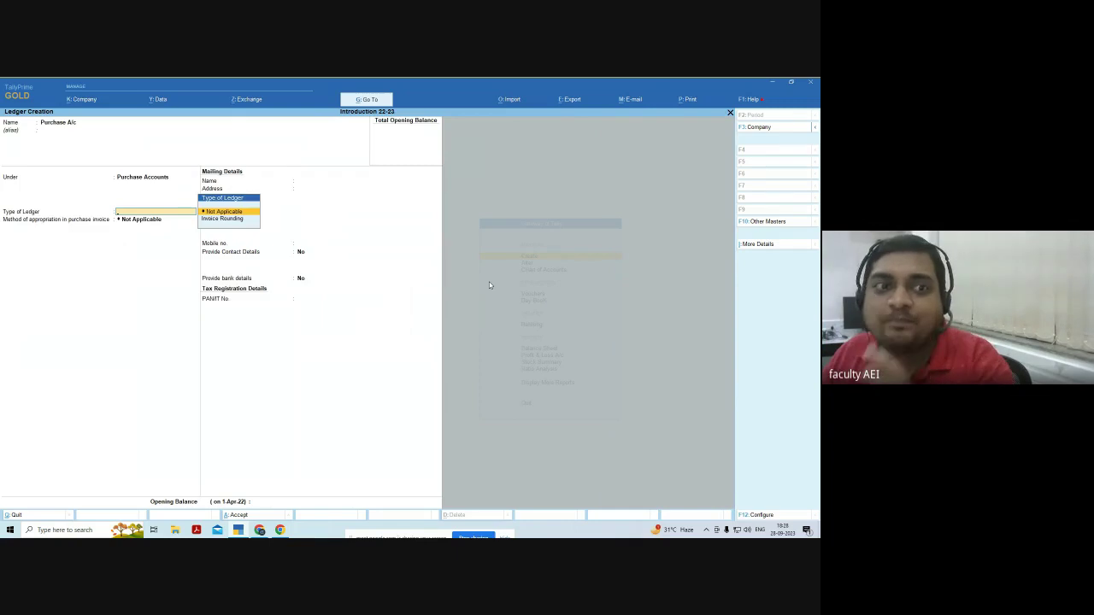
{"action": "key", "text": "Return"}
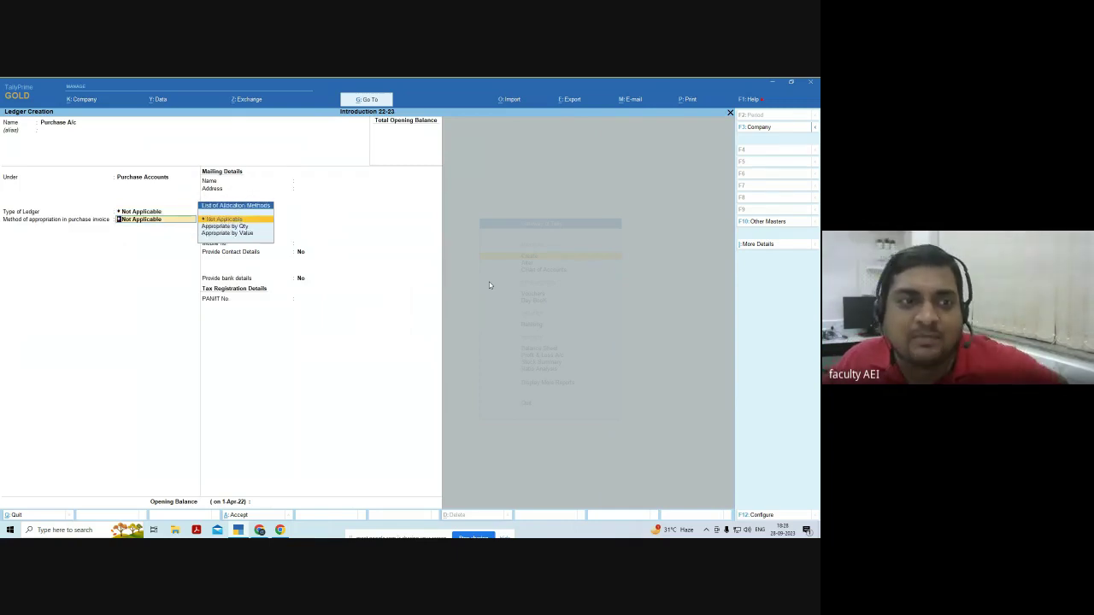
{"action": "key", "text": "Return"}
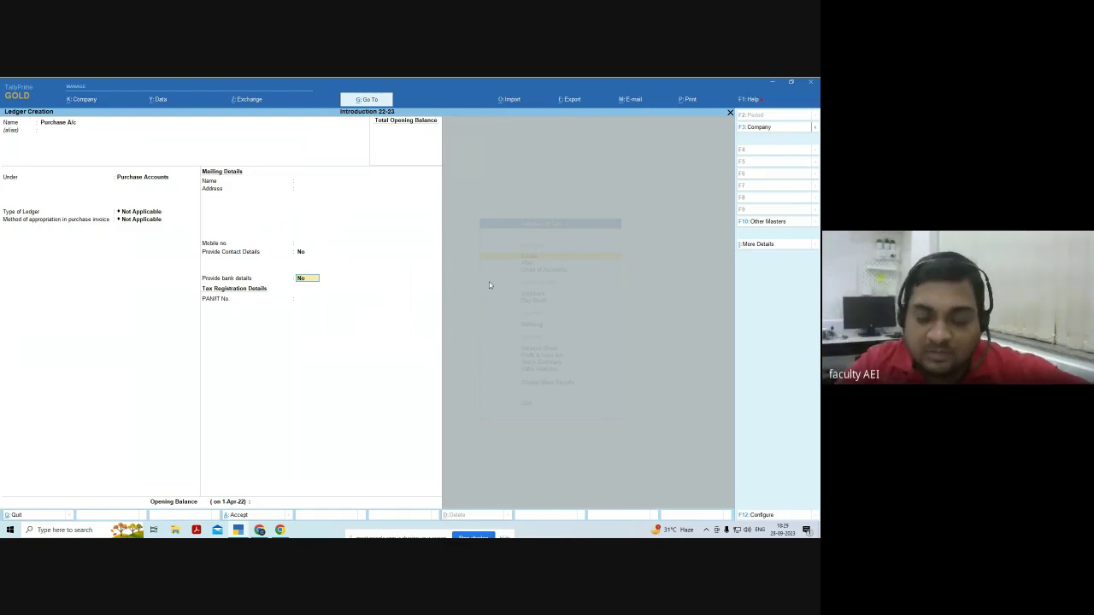
{"action": "key", "text": "Return"}
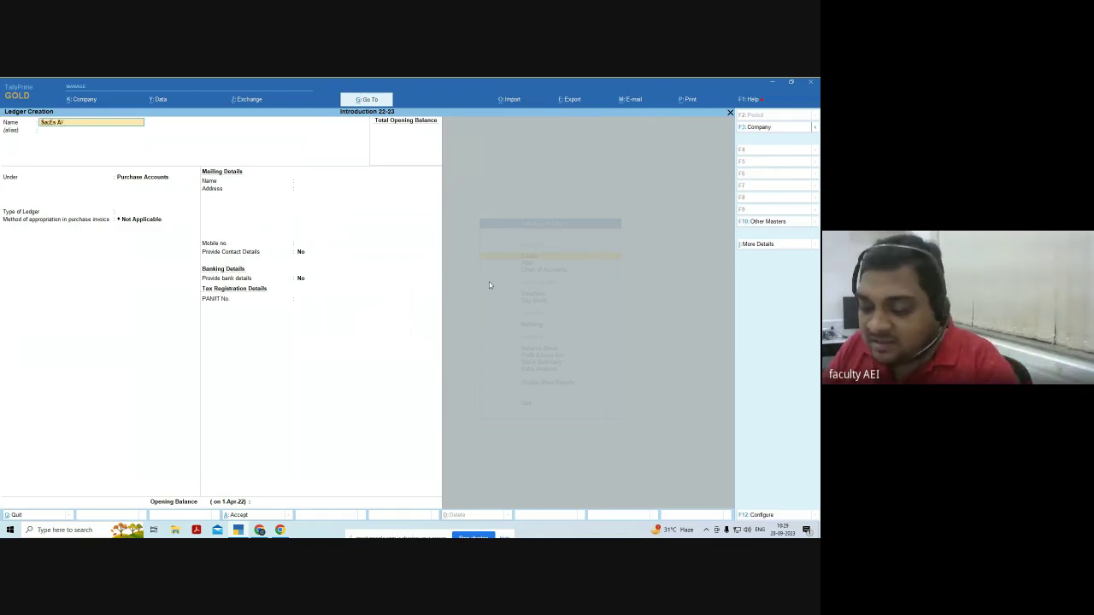
Place the new sales ledger under the Sales Accounts group with type of ledger Not Applicable.
{"action": "key", "text": "Return"}
{"action": "type", "text": "Sales"}
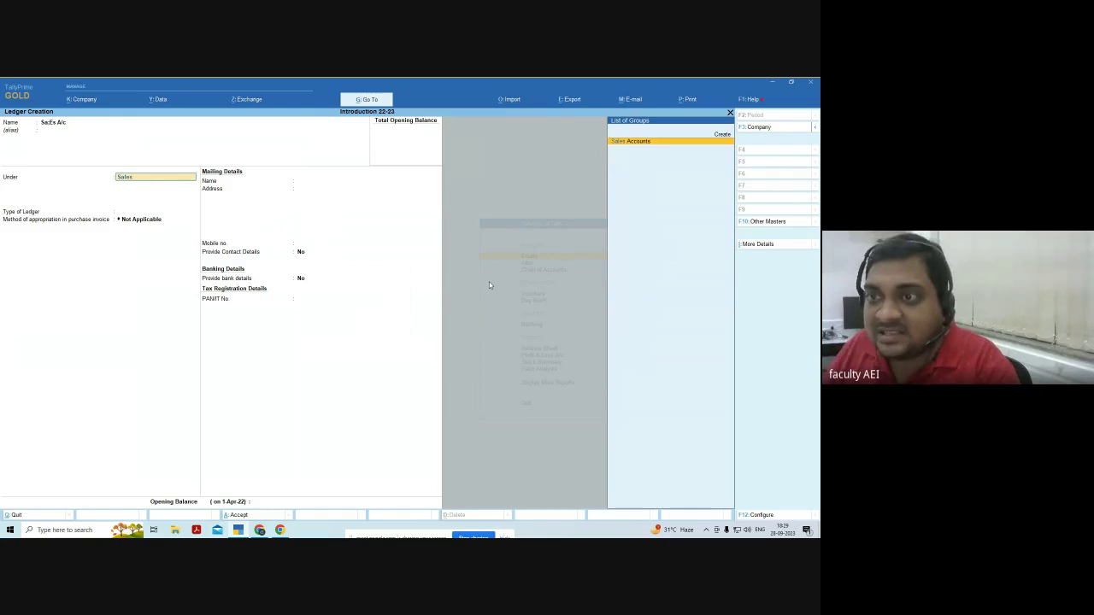
{"action": "key", "text": "Return"}
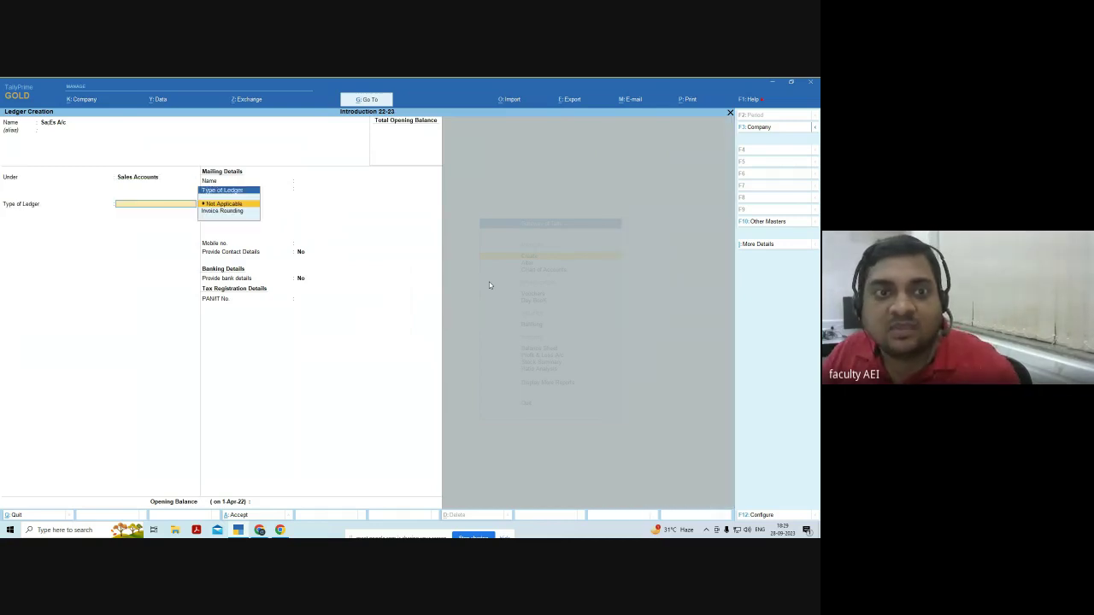
{"action": "key", "text": "Return"}
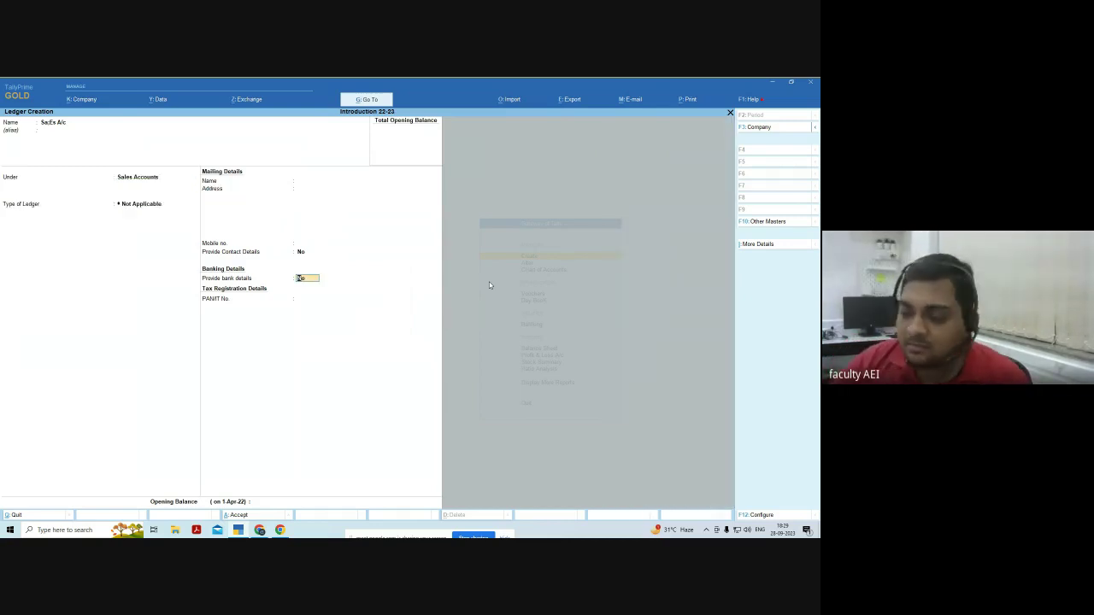
Correct the misspelled name of the sales ledger to Sales A/c and save the ledger.
{"action": "key", "text": "BackSpace"}
{"action": "key", "text": "BackSpace"}
{"action": "key", "text": "BackSpace"}
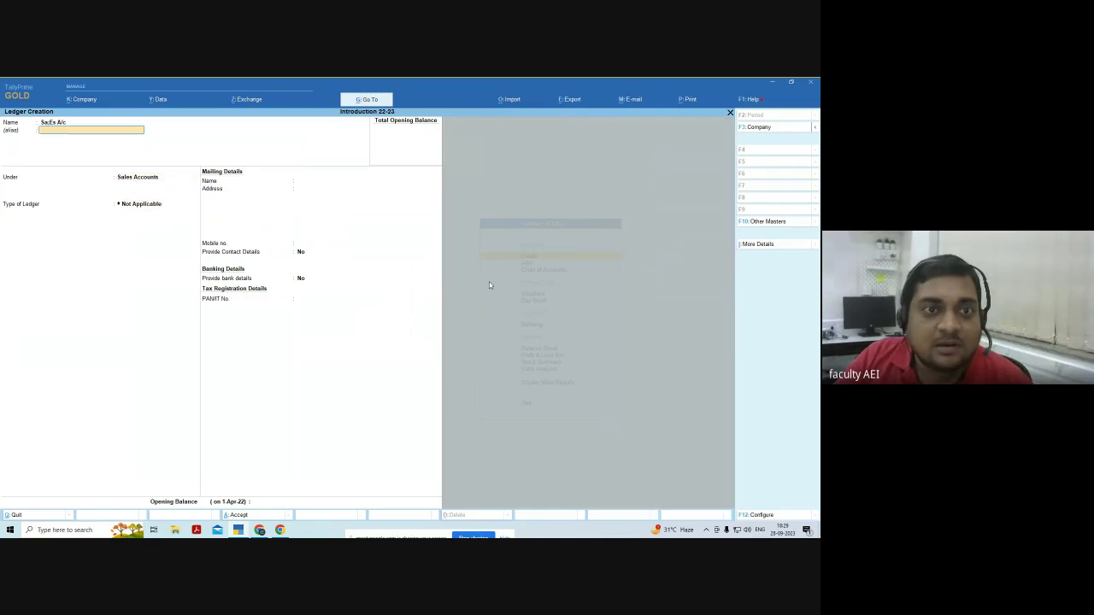
{"action": "type", "text": "Sale"}
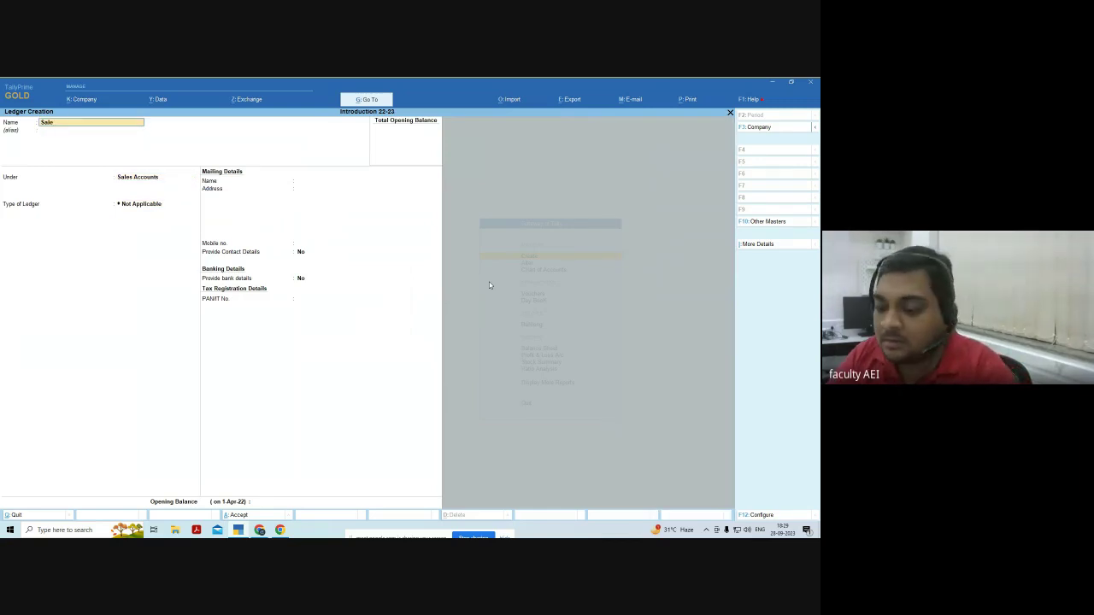
{"action": "key", "text": "Return"}
{"action": "key", "text": "Return"}
{"action": "key", "text": "Return"}
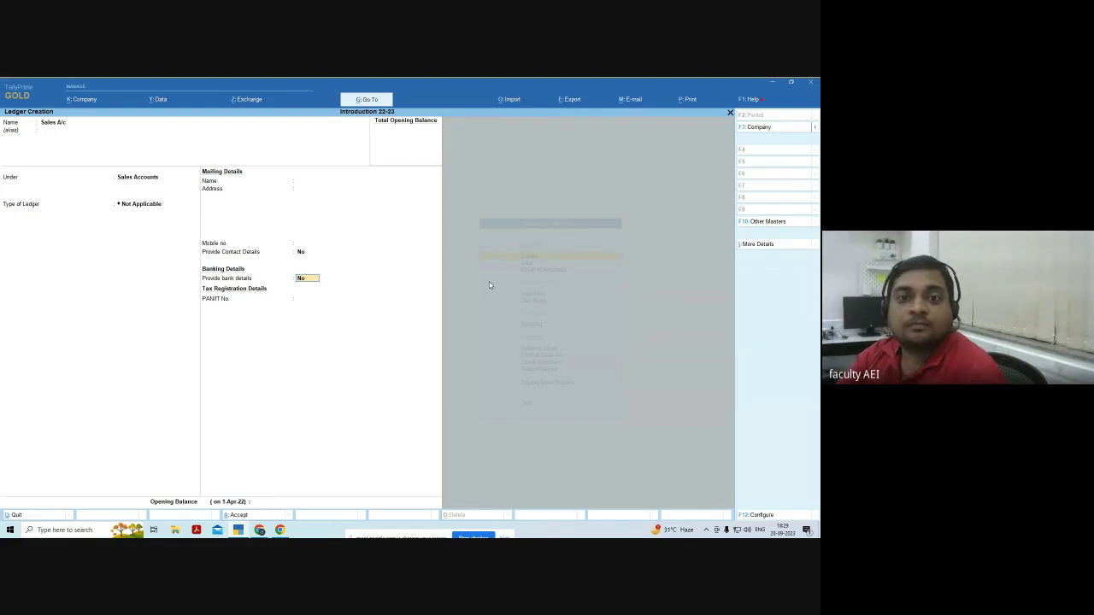
{"action": "key", "text": "ctrl"}
{"action": "key", "text": "ctrl+a"}
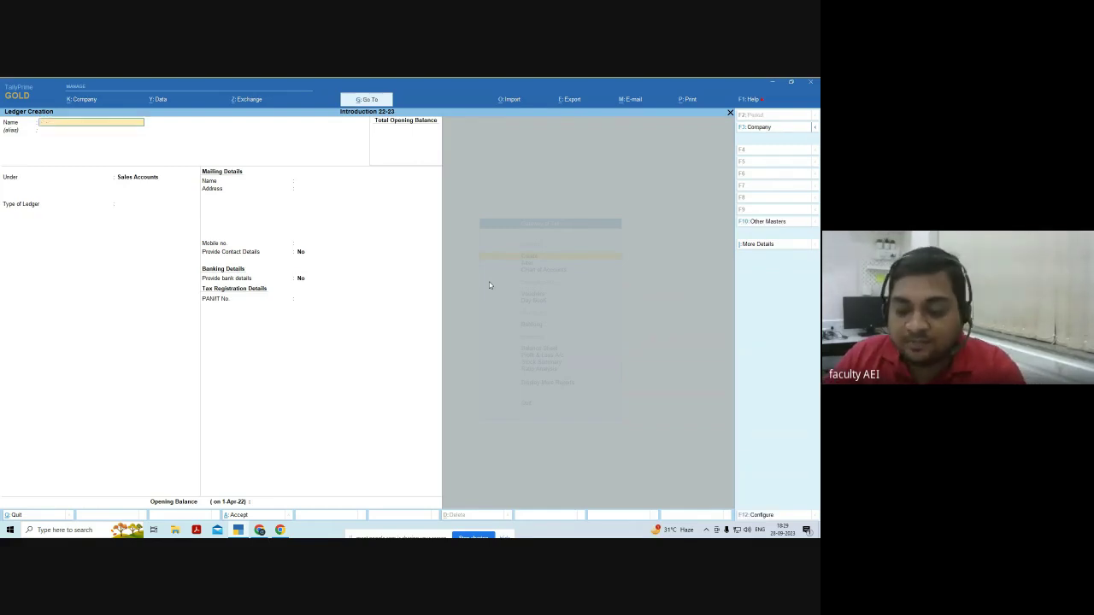
Create the supplier's ledger, named with their surname and A/c, under Sundry Creditors with bill-by-bill balances kept at Yes, and save it.
{"action": "type", "text": "Sharma"}
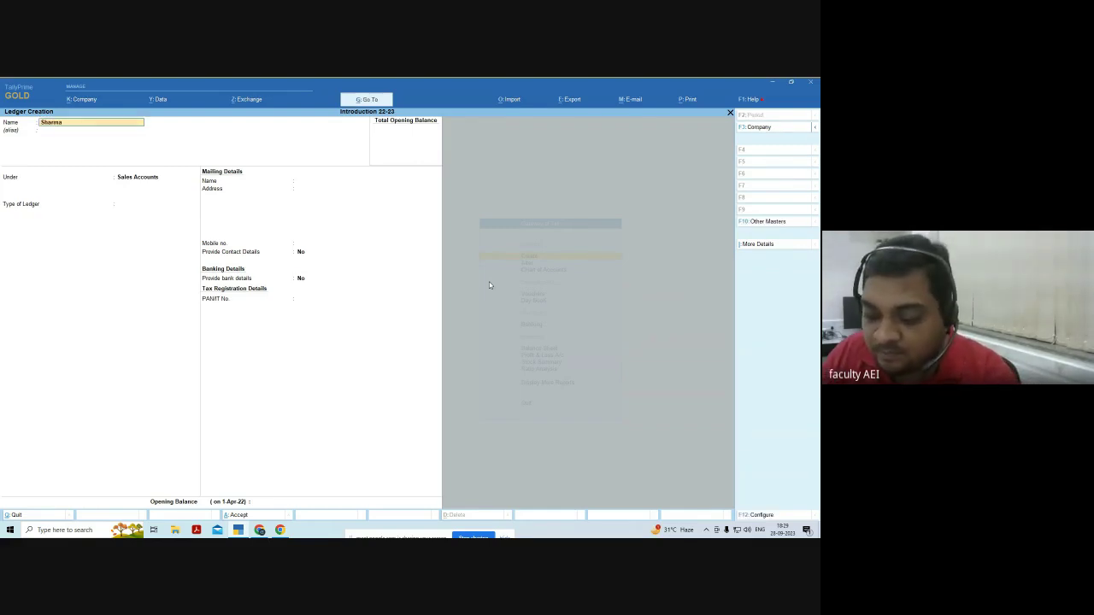
{"action": "type", "text": " A/c"}
{"action": "key", "text": "Return"}
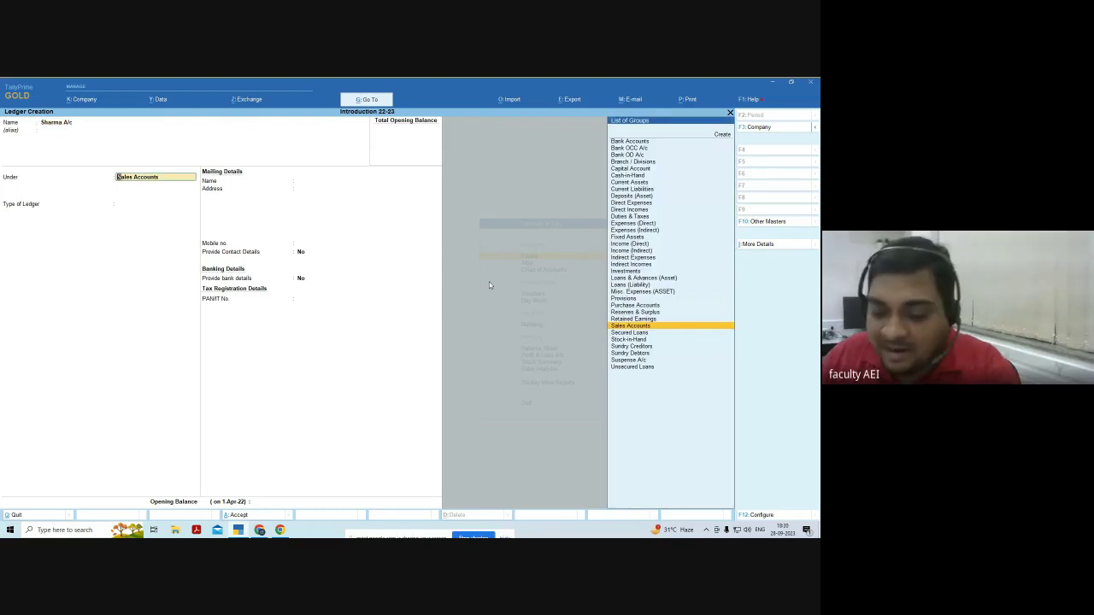
{"action": "type", "text": "Sundry"}
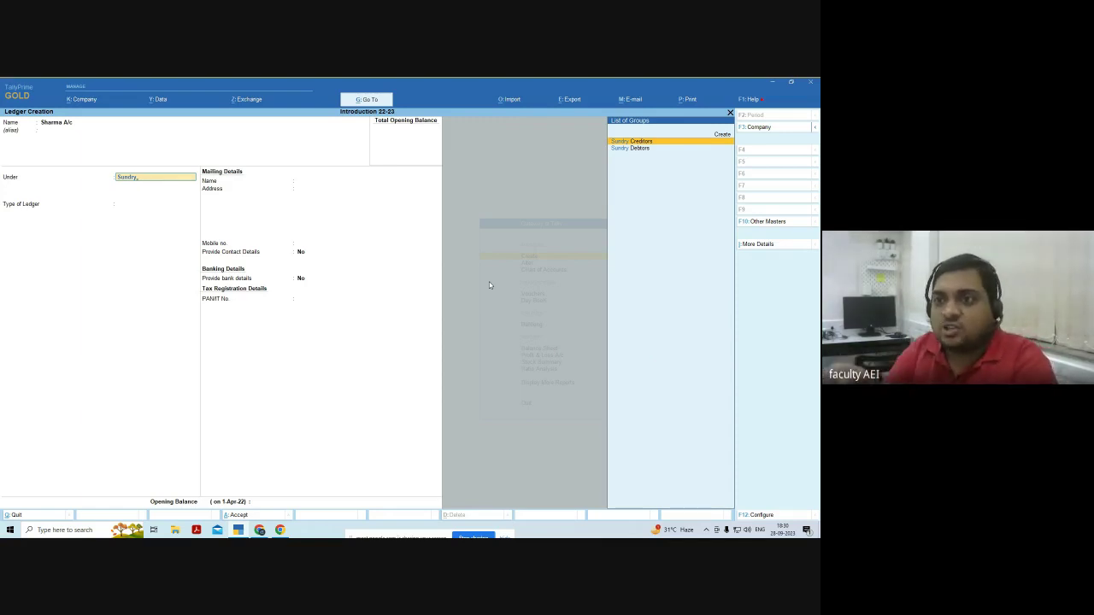
{"action": "key", "text": "Return"}
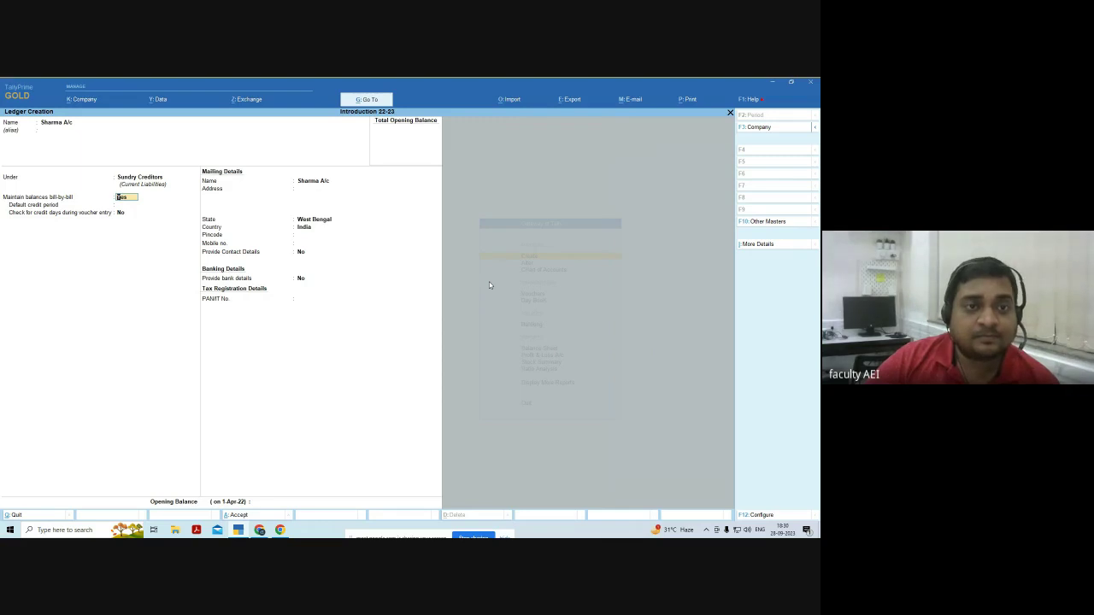
{"action": "key", "text": "Return"}
{"action": "key", "text": "Return"}
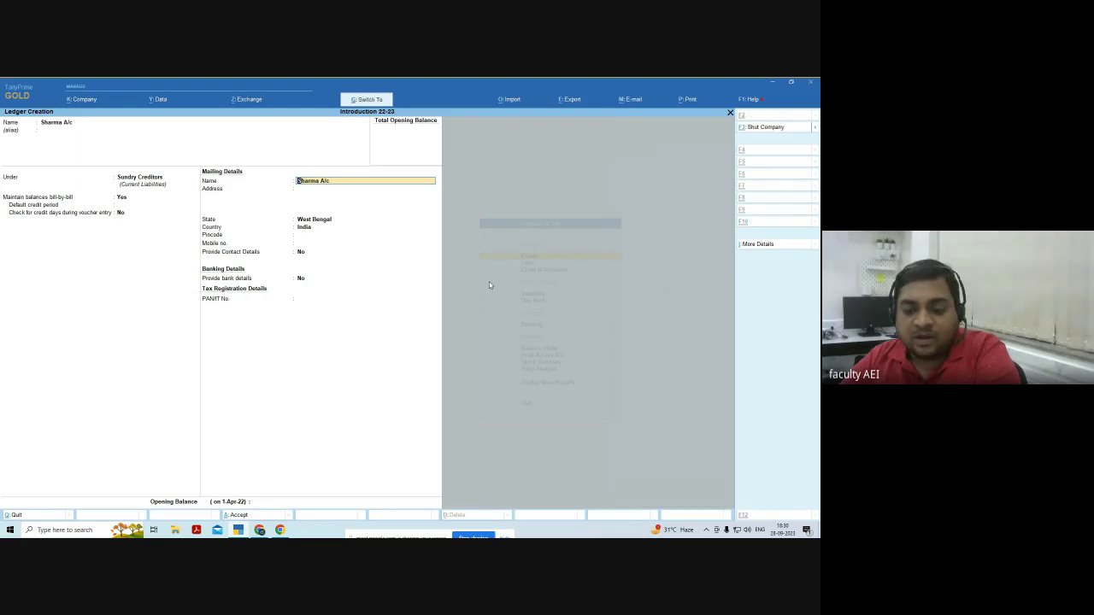
{"action": "key", "text": "ctrl+a"}
Name the new ledger with the customer's surname followed by A/c, leaving the alias empty.
{"action": "type", "text": "GV"}
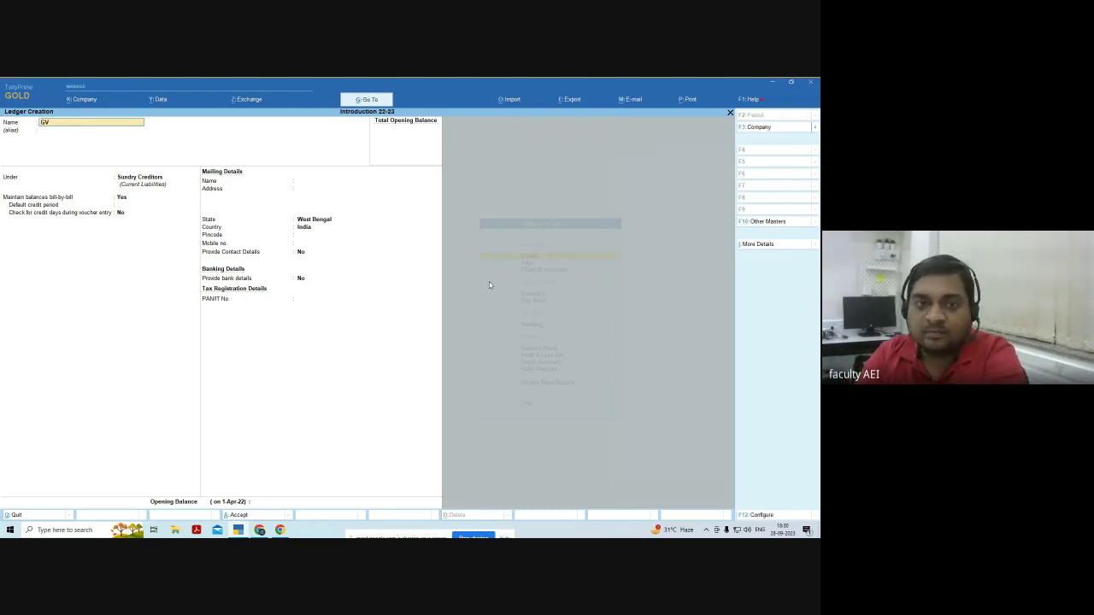
{"action": "key", "text": "BackSpace"}
{"action": "key", "text": "BackSpace"}
{"action": "key", "text": "BackSpace"}
{"action": "key", "text": "BackSpace"}
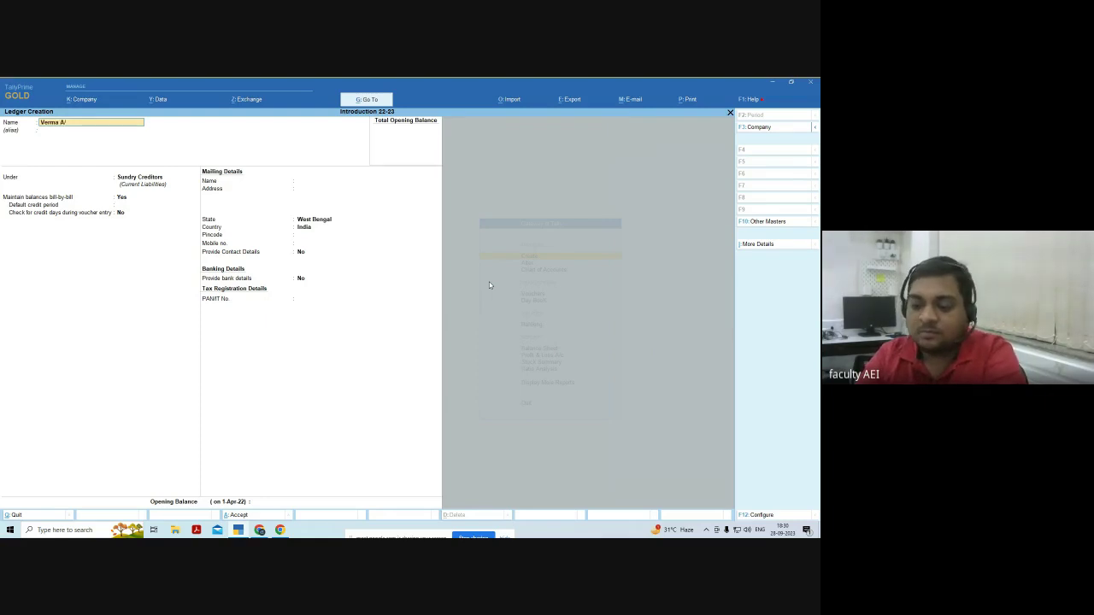
{"action": "key", "text": "Return"}
{"action": "key", "text": "Return"}
Place the customer's ledger under Sundry Debtors with bill-by-bill balances kept at Yes, and save it.
{"action": "key", "text": "Down"}
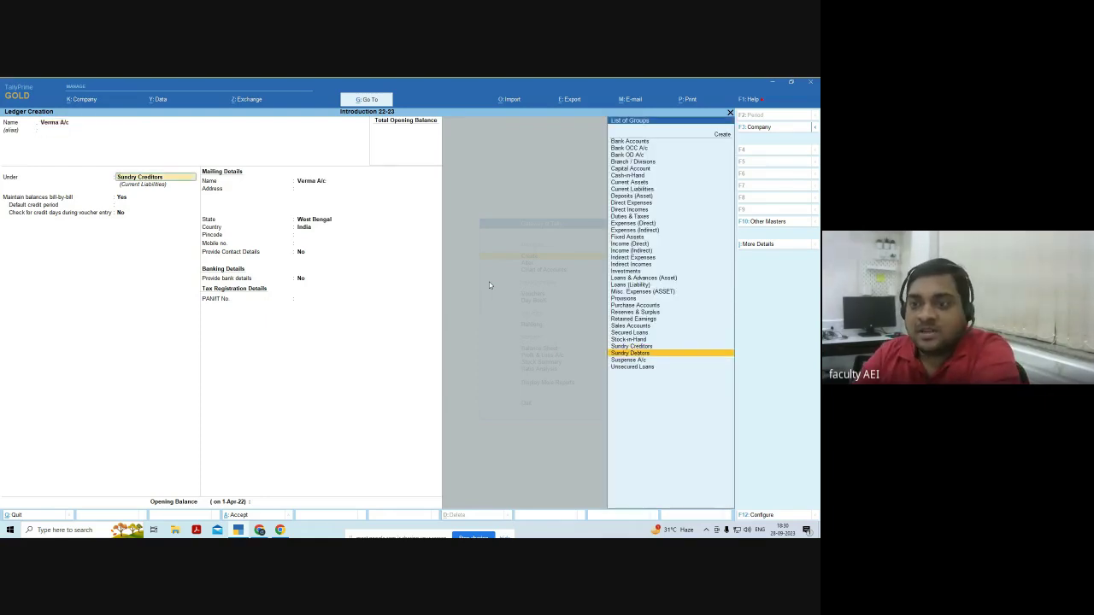
{"action": "key", "text": "Up"}
{"action": "key", "text": "Down"}
{"action": "key", "text": "Up"}
{"action": "key", "text": "Down"}
{"action": "key", "text": "Up"}
{"action": "key", "text": "Up"}
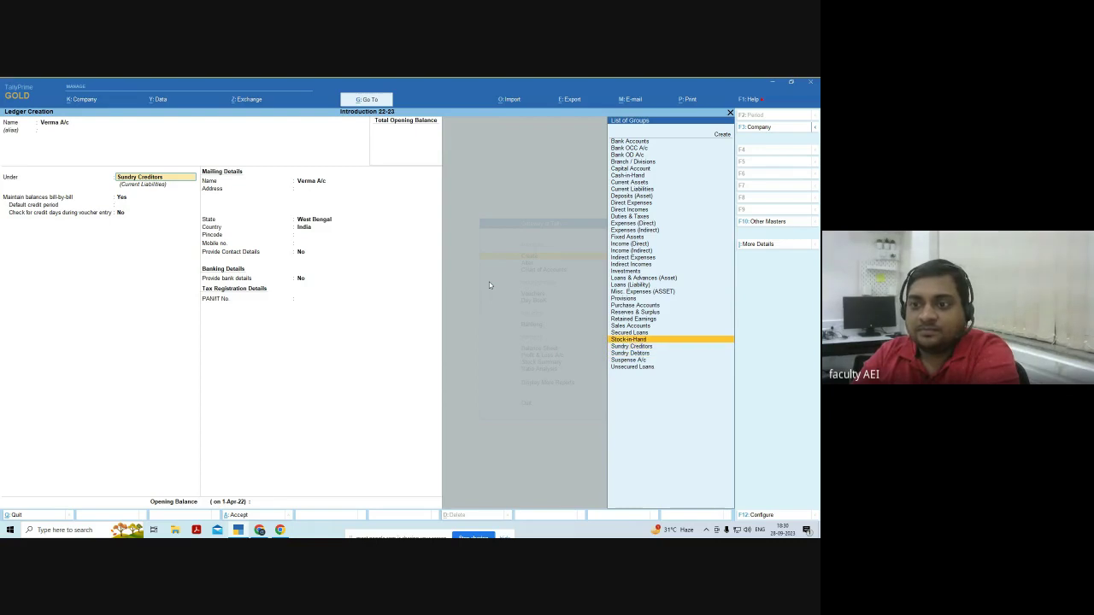
{"action": "key", "text": "Down"}
{"action": "key", "text": "Down"}
{"action": "key", "text": "Down"}
{"action": "key", "text": "Up"}
{"action": "key", "text": "Up"}
{"action": "key", "text": "Down"}
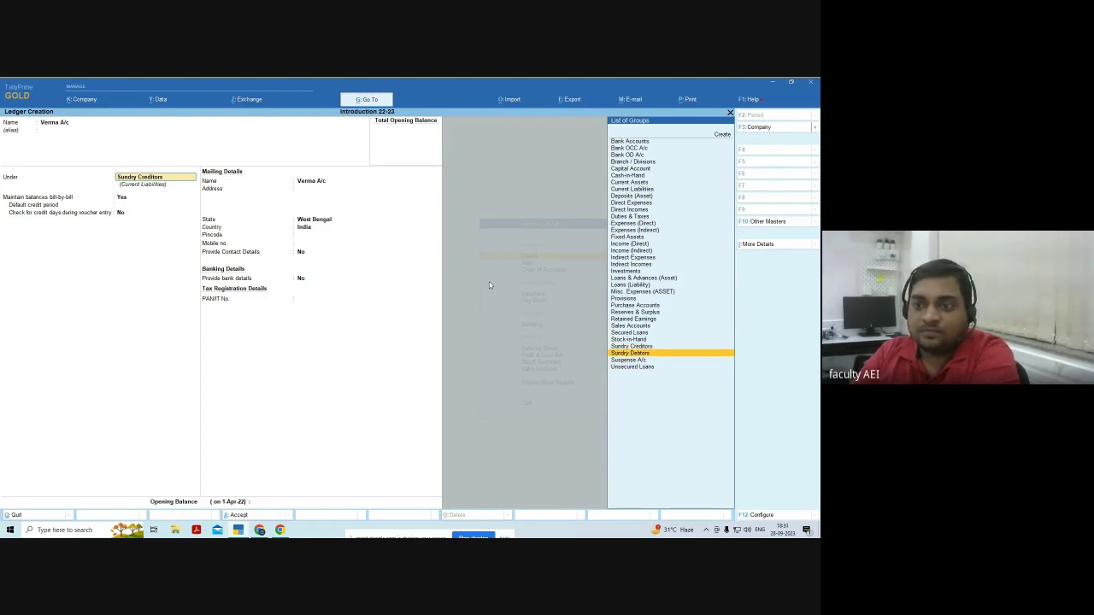
{"action": "key", "text": "Return"}
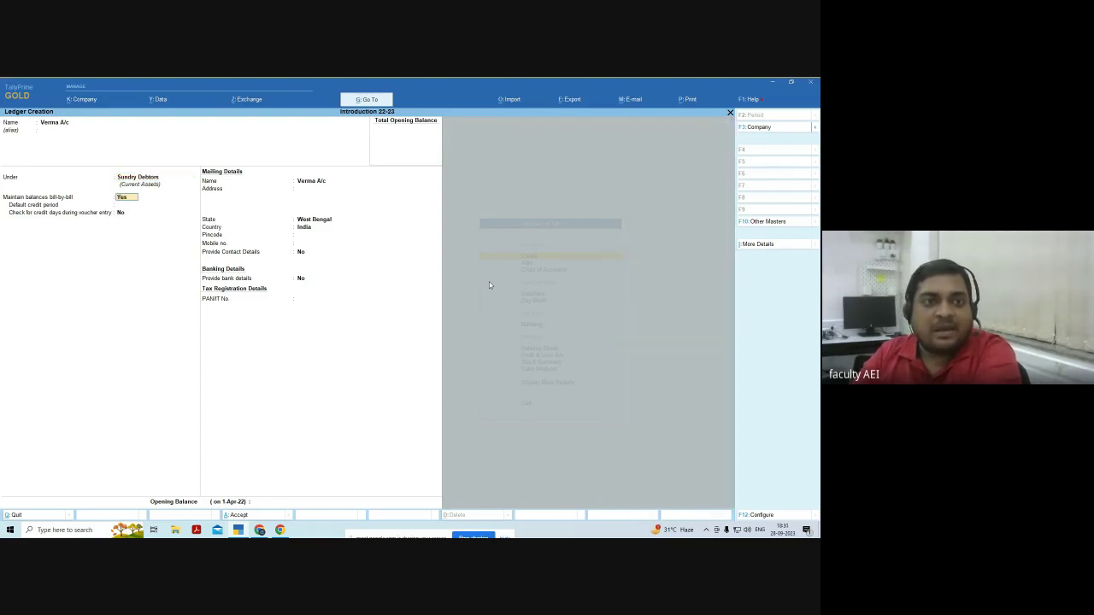
{"action": "key", "text": "Return"}
{"action": "key", "text": "Return"}
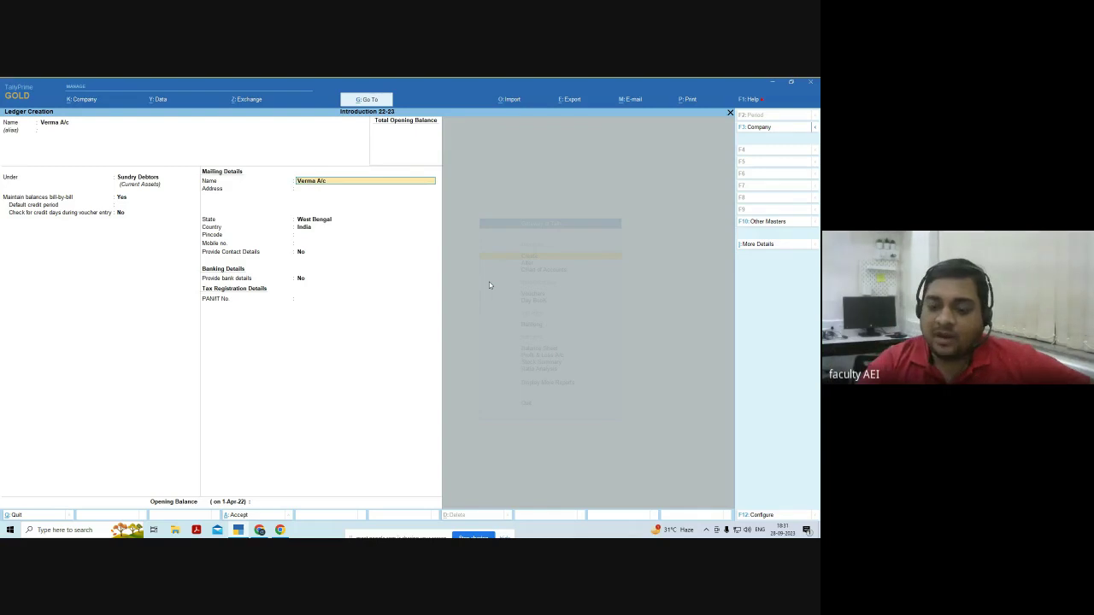
{"action": "key", "text": "ctrl+a"}
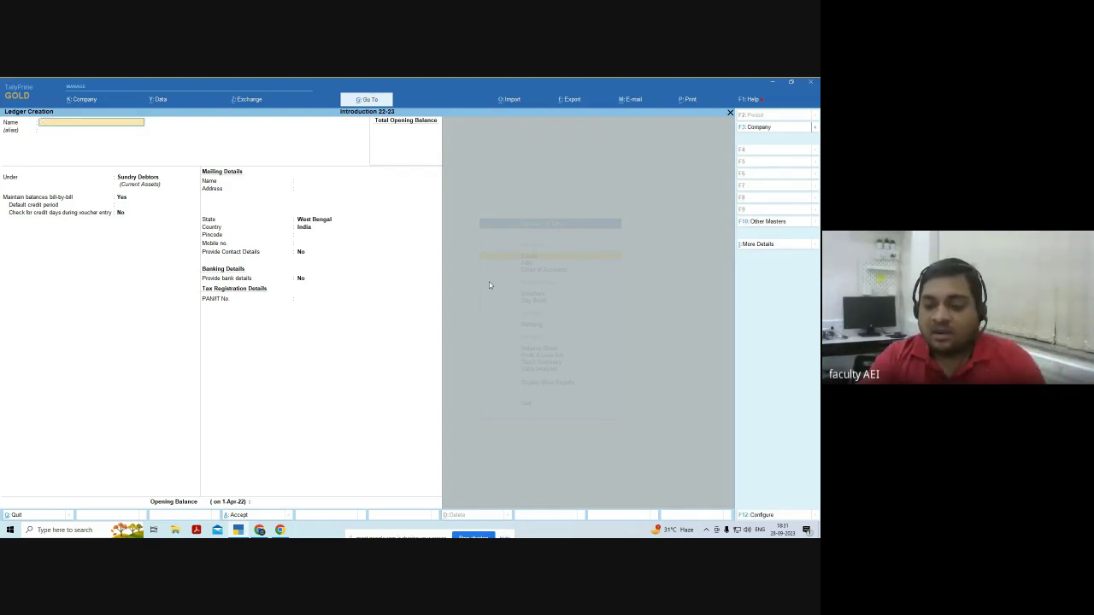
Fill in a new ledger named Depreciation A/c under Indirect Expenses with type of ledger Not Applicable.
{"action": "type", "text": "Depreciation A/c"}
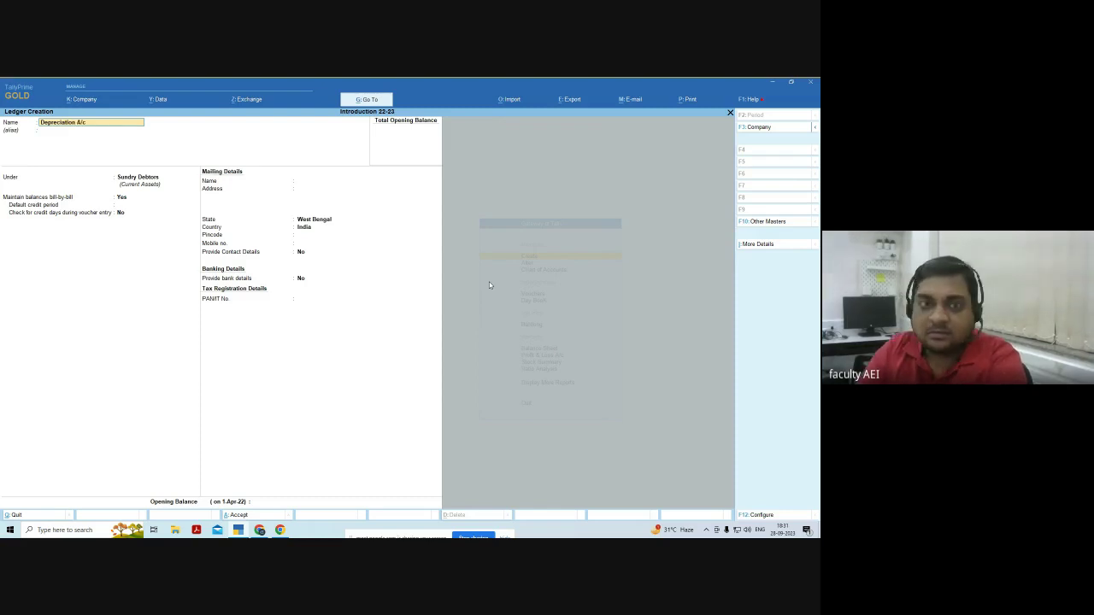
{"action": "key", "text": "Return"}
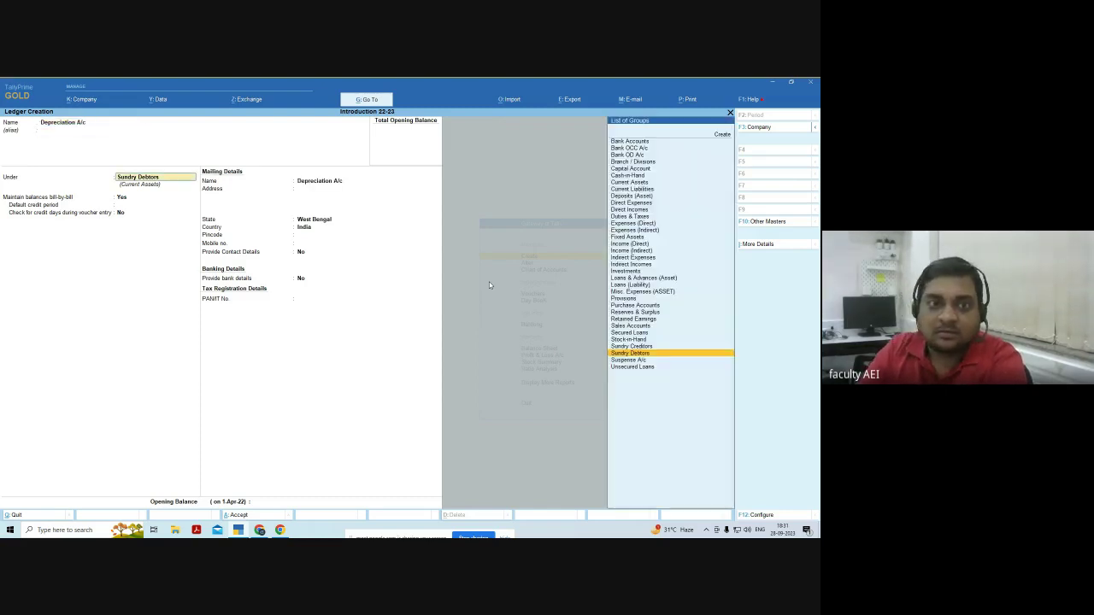
{"action": "type", "text": "Indirec"}
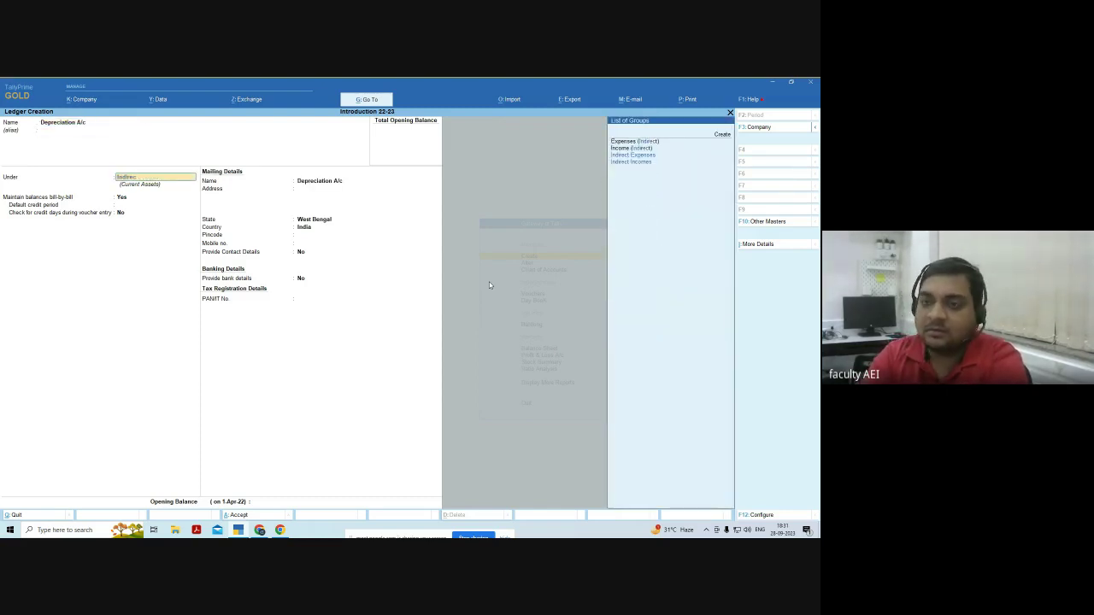
{"action": "key", "text": "Down"}
{"action": "key", "text": "Down"}
{"action": "key", "text": "Up"}
{"action": "key", "text": "Up"}
{"action": "key", "text": "Up"}
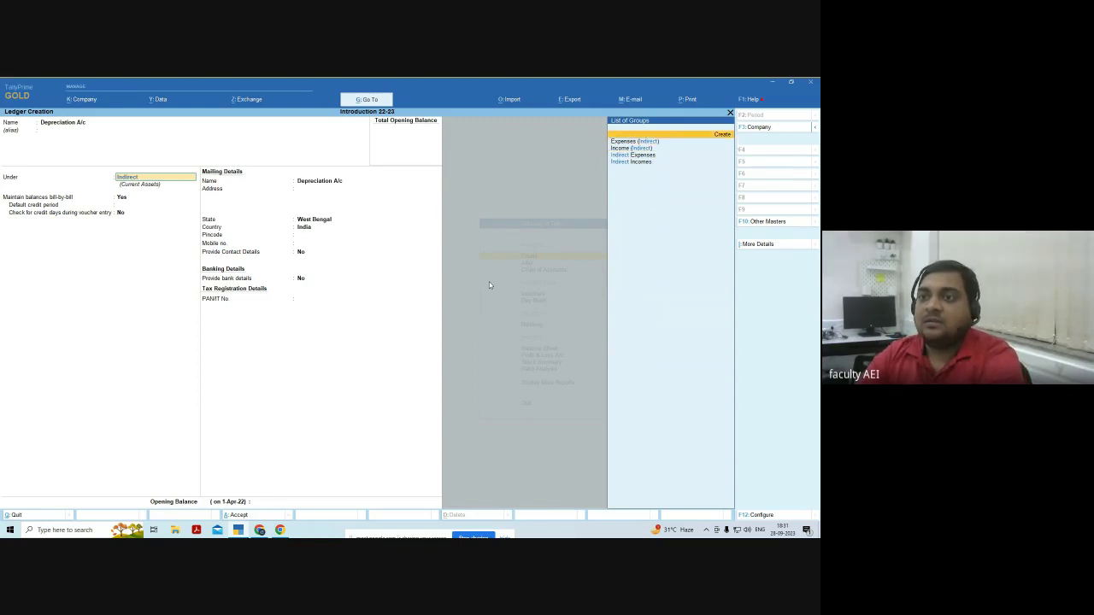
{"action": "key", "text": "Down"}
{"action": "key", "text": "Down"}
{"action": "key", "text": "Down"}
{"action": "key", "text": "Up"}
{"action": "key", "text": "Up"}
{"action": "key", "text": "Down"}
{"action": "key", "text": "Return"}
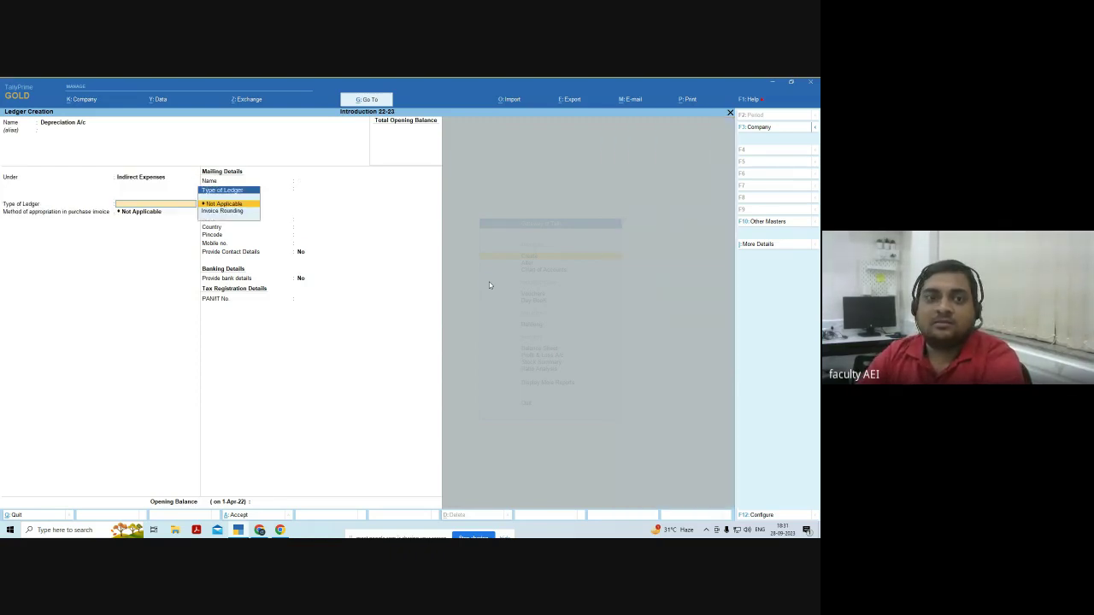
{"action": "key", "text": "Return"}
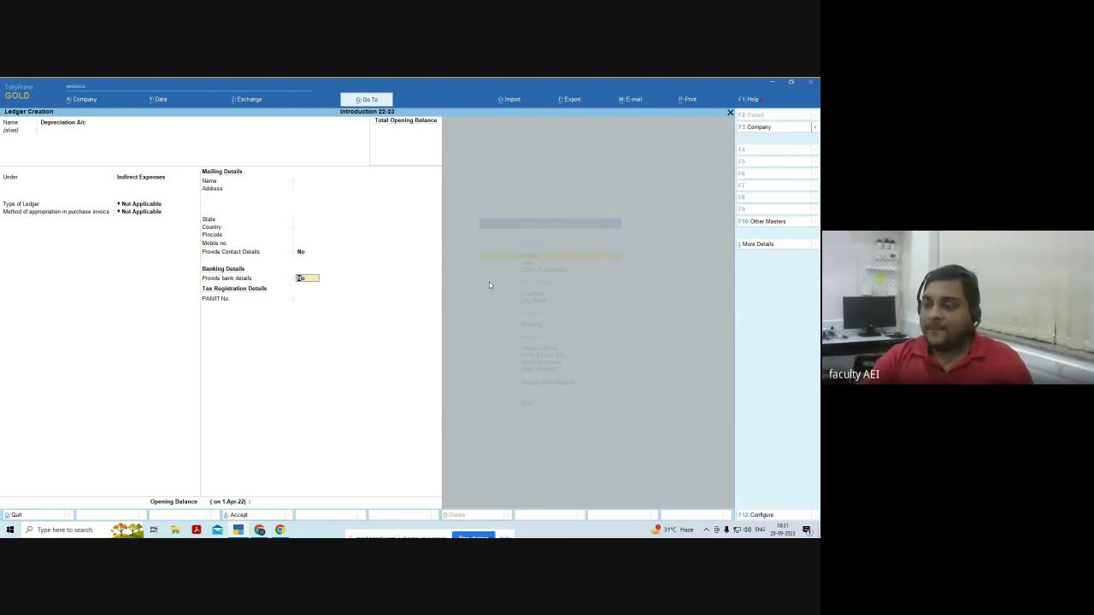
Switch to the Google Meet call, check the ledger list in the in-call messages and close the chat.
{"action": "left_click", "coordinate": [259, 530]}
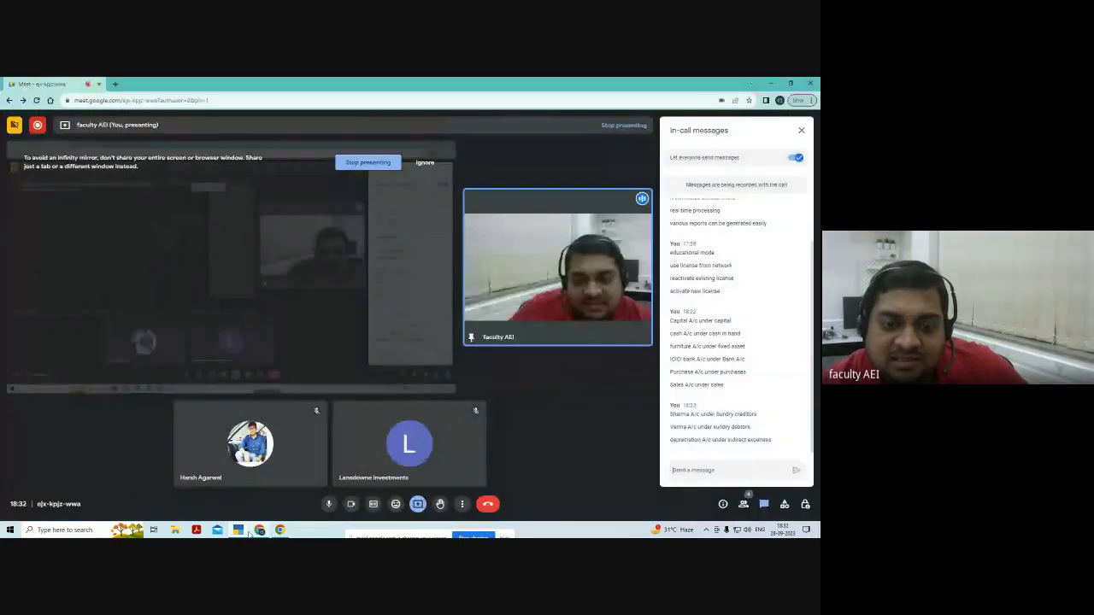
{"action": "left_click", "coordinate": [801, 130]}
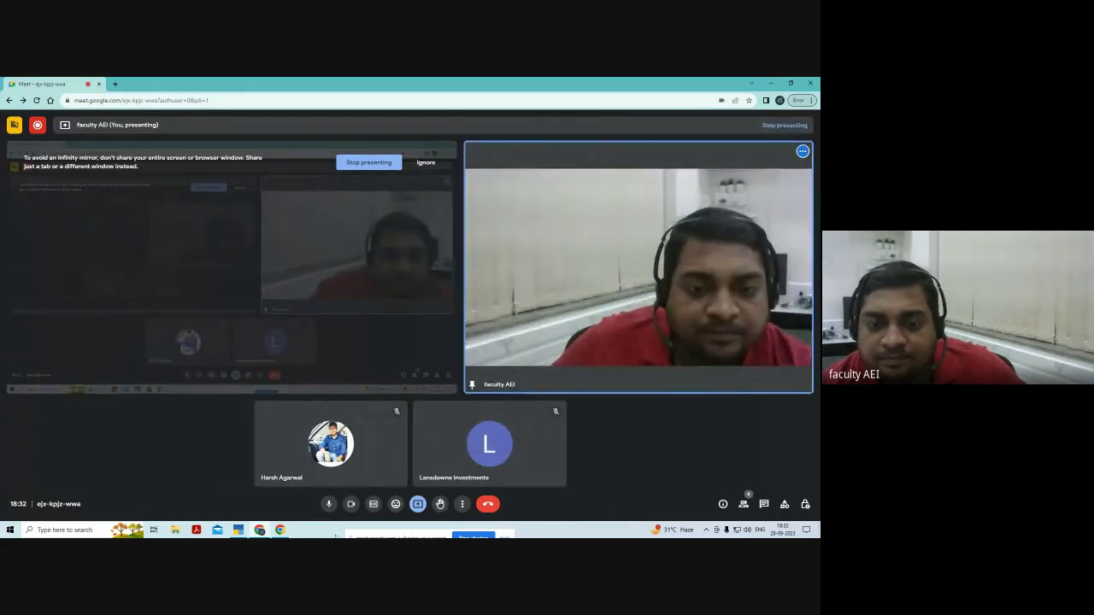
Switch to TallyPrime and save the Depreciation A/c ledger under Indirect Expenses.
{"action": "key", "text": "alt+Tab"}
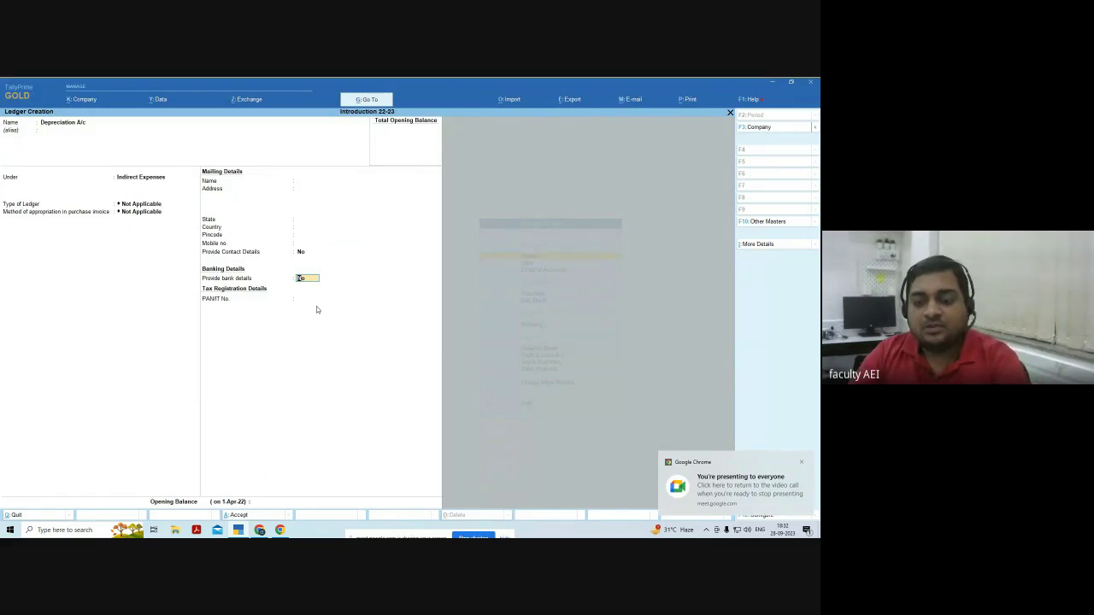
{"action": "key", "text": "ctrl+a"}
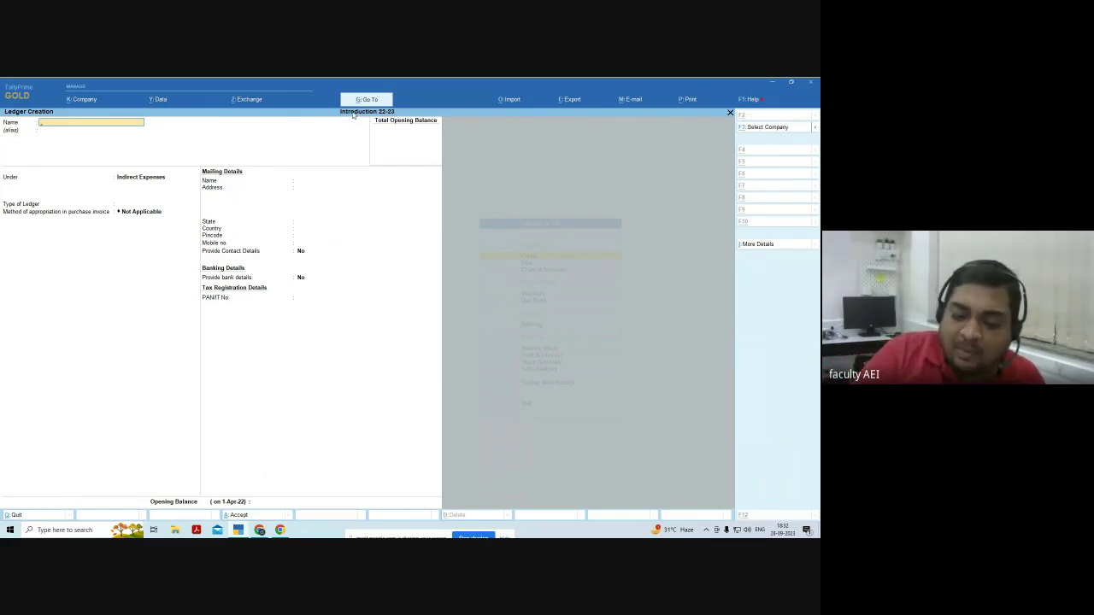
Open the Chart of Accounts for ledgers and show it in ledger view.
{"action": "key", "text": "alt+g"}
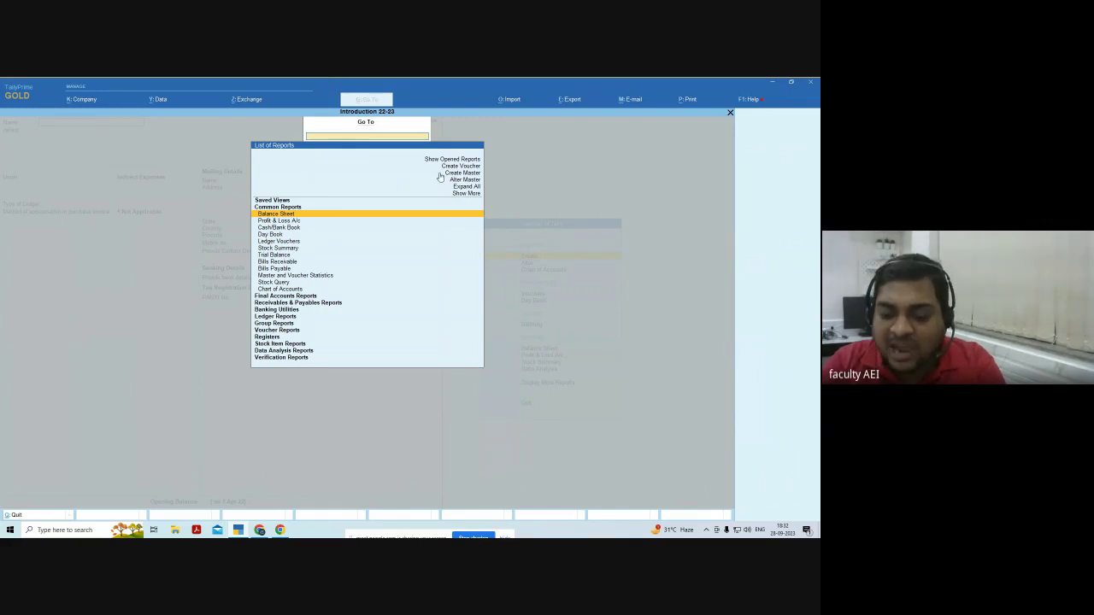
{"action": "type", "text": "Cha"}
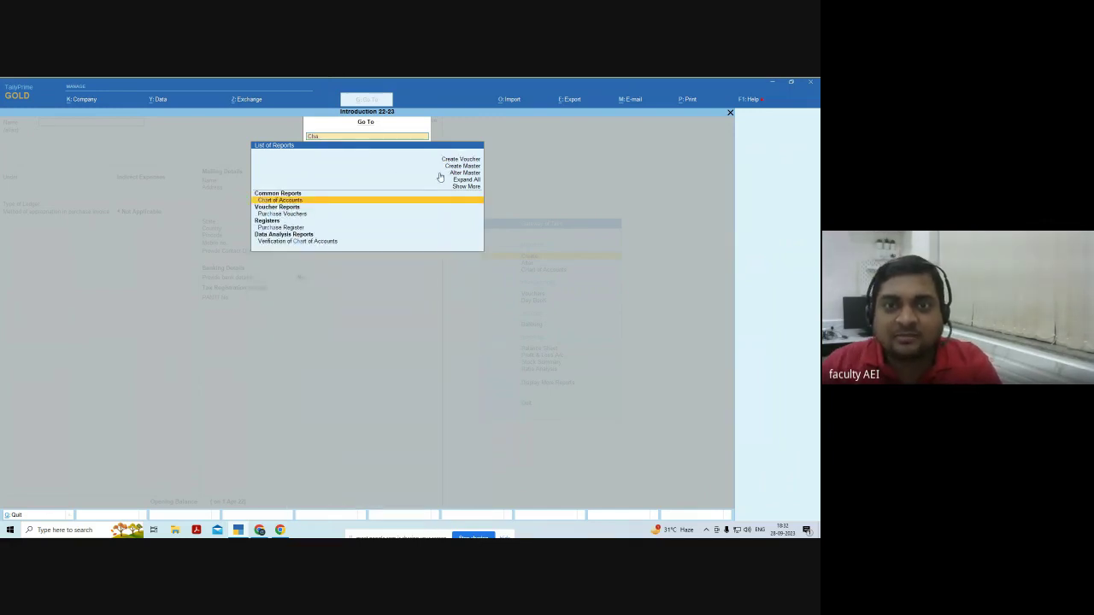
{"action": "key", "text": "Down"}
{"action": "key", "text": "Down"}
{"action": "key", "text": "Up"}
{"action": "key", "text": "Up"}
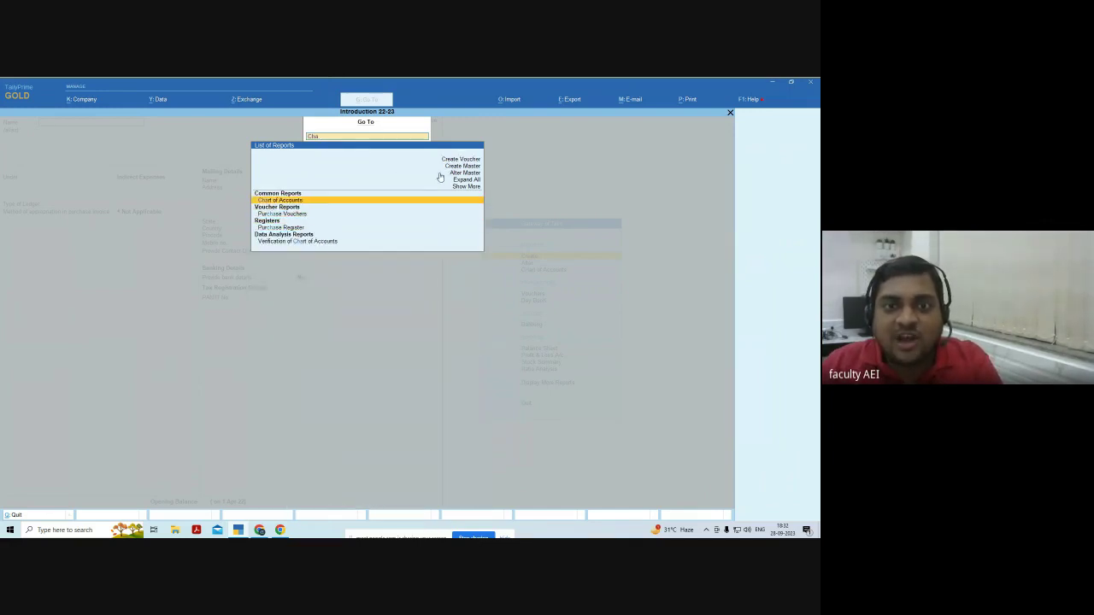
{"action": "key", "text": "Return"}
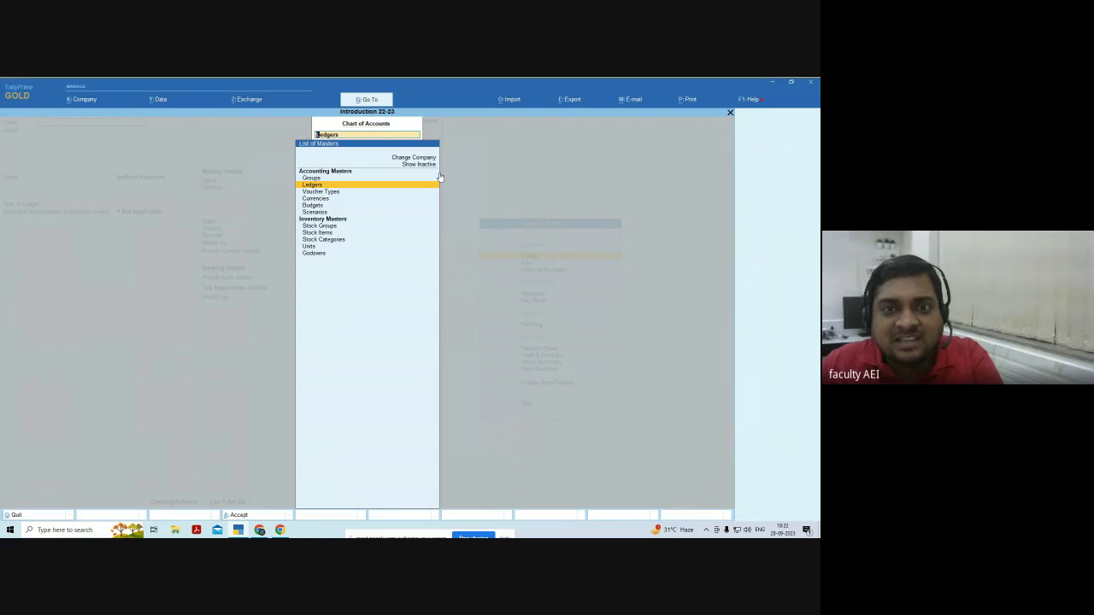
{"action": "key", "text": "Return"}
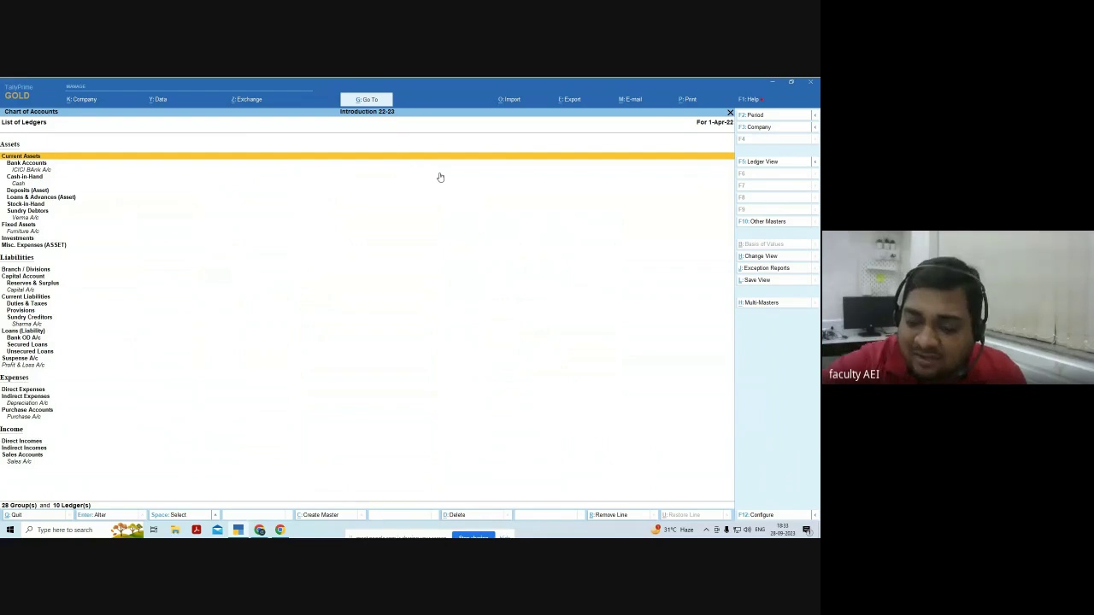
{"action": "key", "text": "F5"}
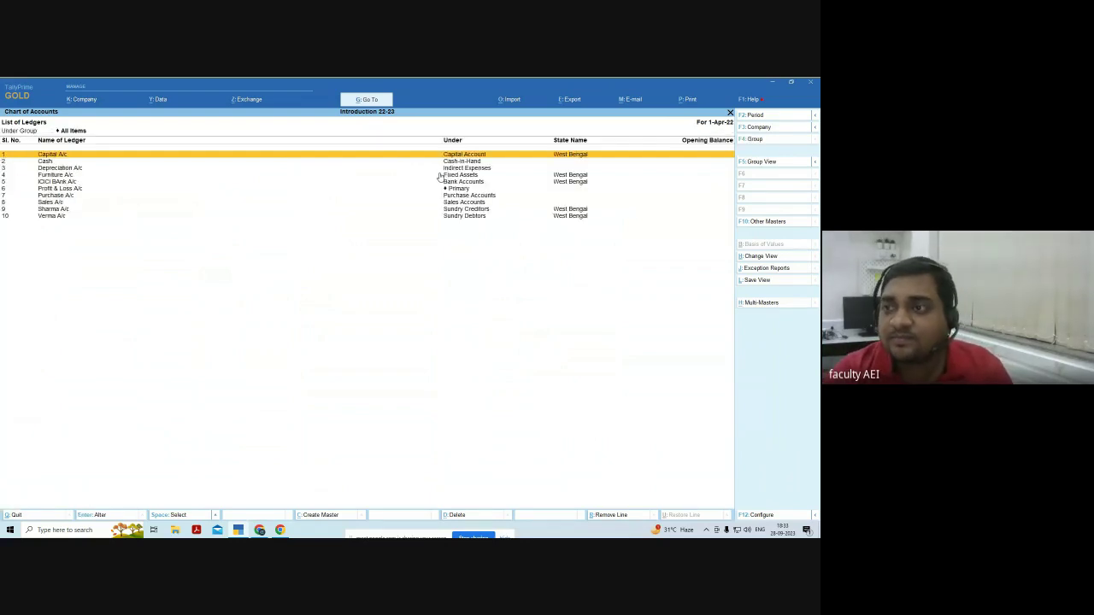
Review each ledger in the list together with the group it falls under.
{"action": "key", "text": "Down"}
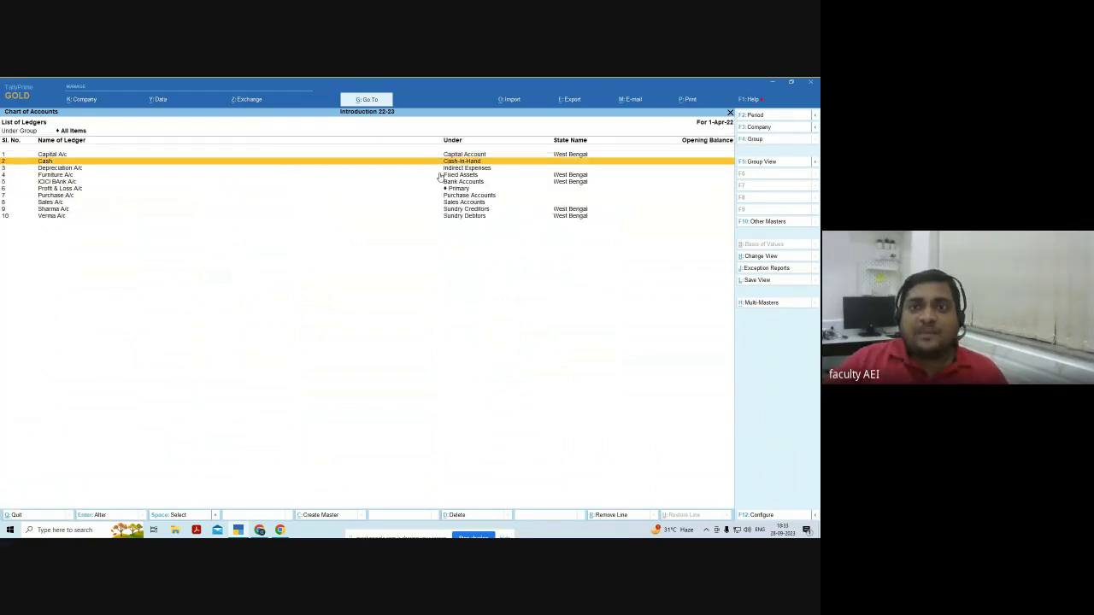
{"action": "key", "text": "Up"}
{"action": "key", "text": "Down"}
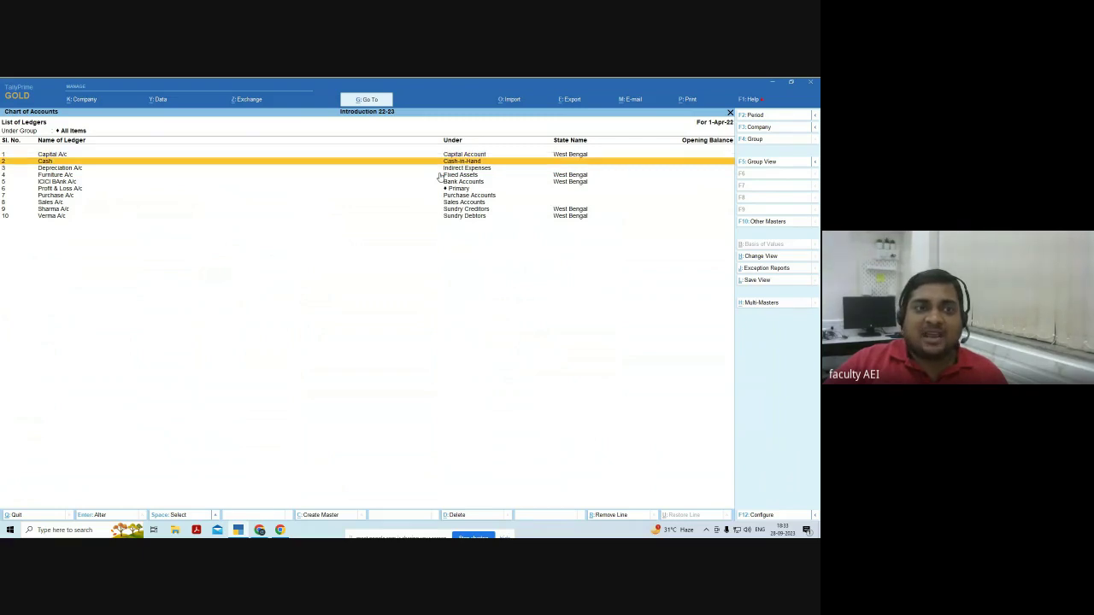
{"action": "key", "text": "Down"}
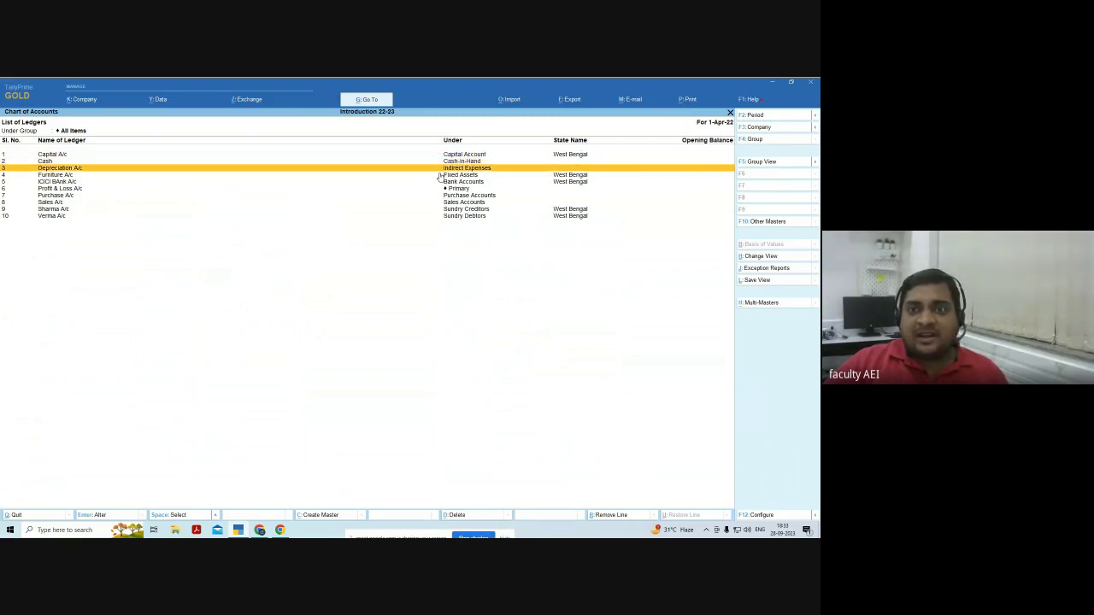
{"action": "key", "text": "Down"}
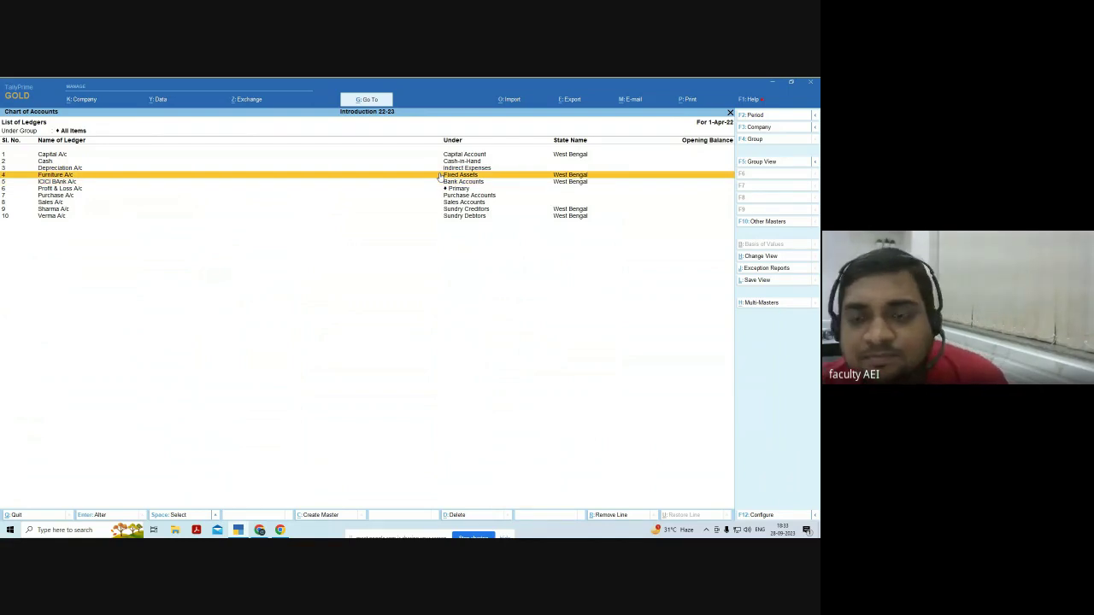
{"action": "key", "text": "Down"}
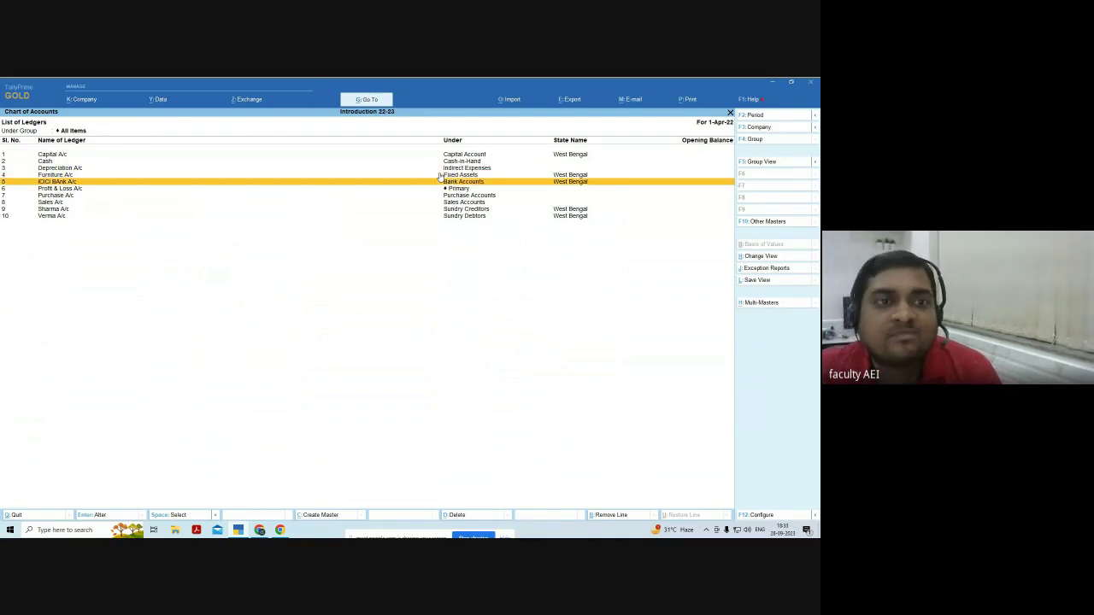
{"action": "key", "text": "Down"}
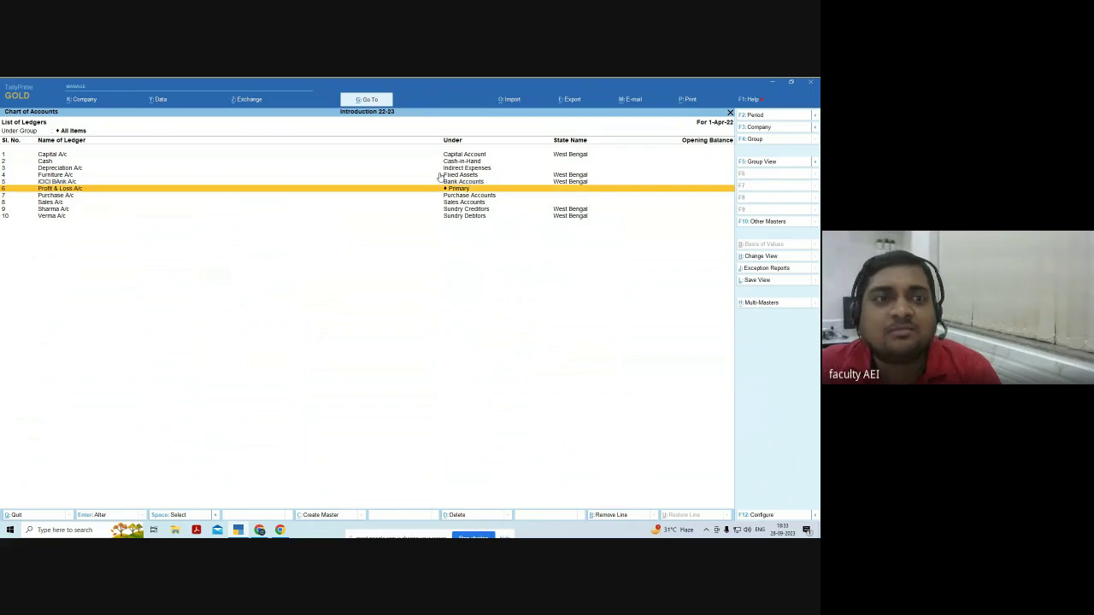
{"action": "key", "text": "Down"}
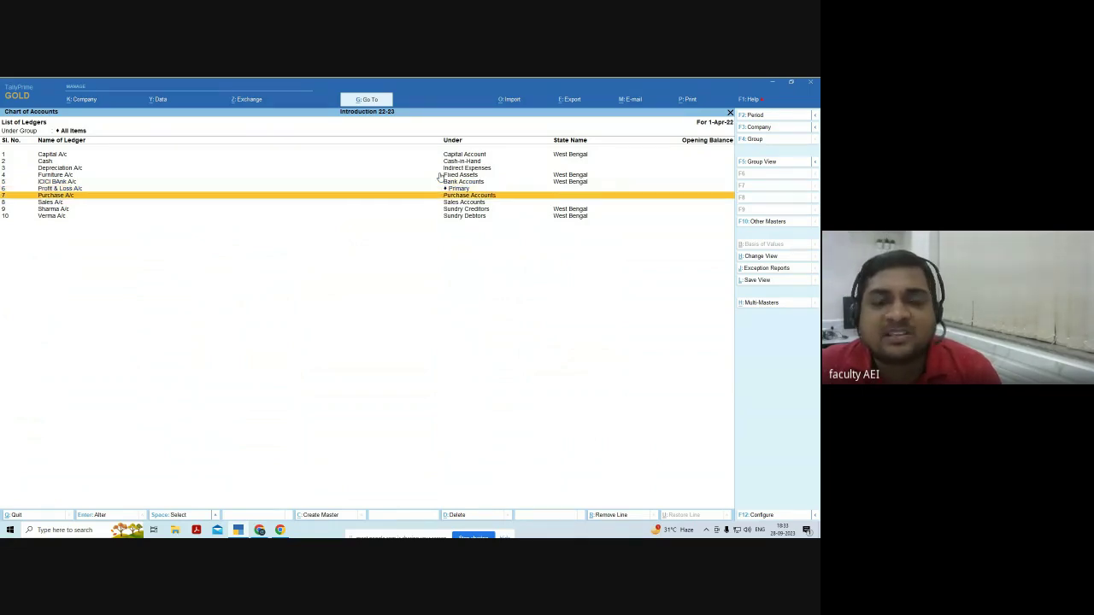
{"action": "key", "text": "Down"}
{"action": "key", "text": "Down"}
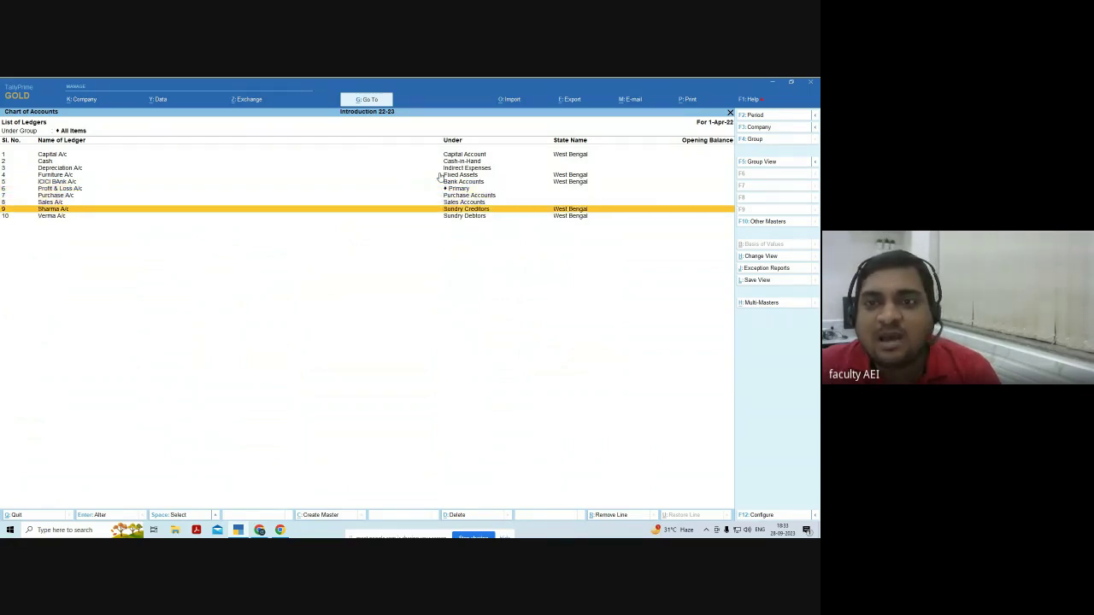
{"action": "key", "text": "Down"}
{"action": "key", "text": "Up"}
{"action": "key", "text": "Up"}
{"action": "key", "text": "Up"}
{"action": "key", "text": "Up"}
{"action": "key", "text": "Up"}
{"action": "key", "text": "Up"}
{"action": "key", "text": "Up"}
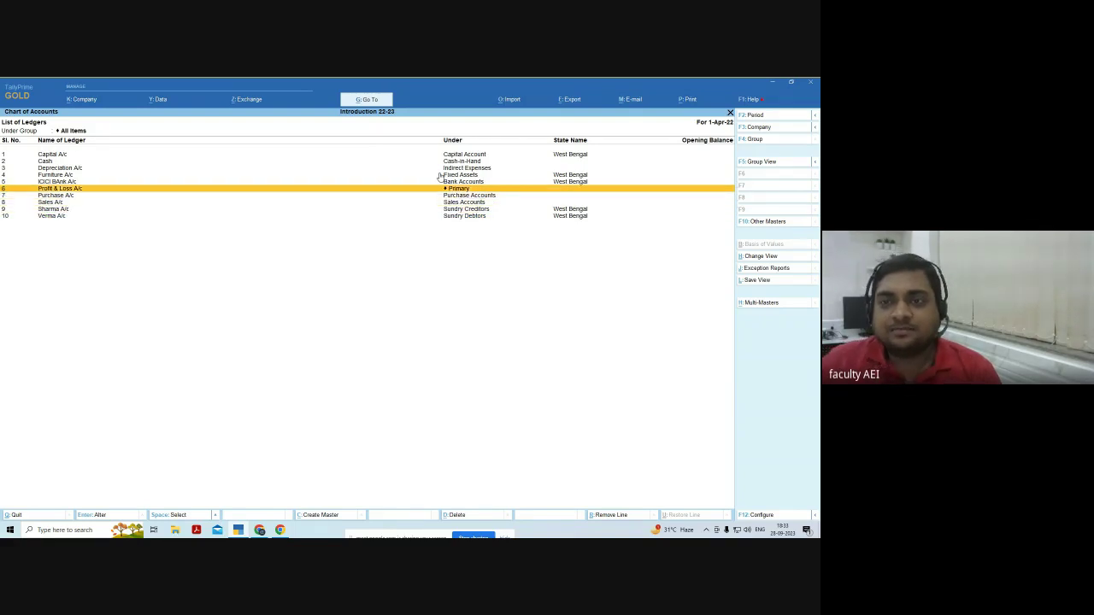
{"action": "key", "text": "Up"}
{"action": "key", "text": "Up"}
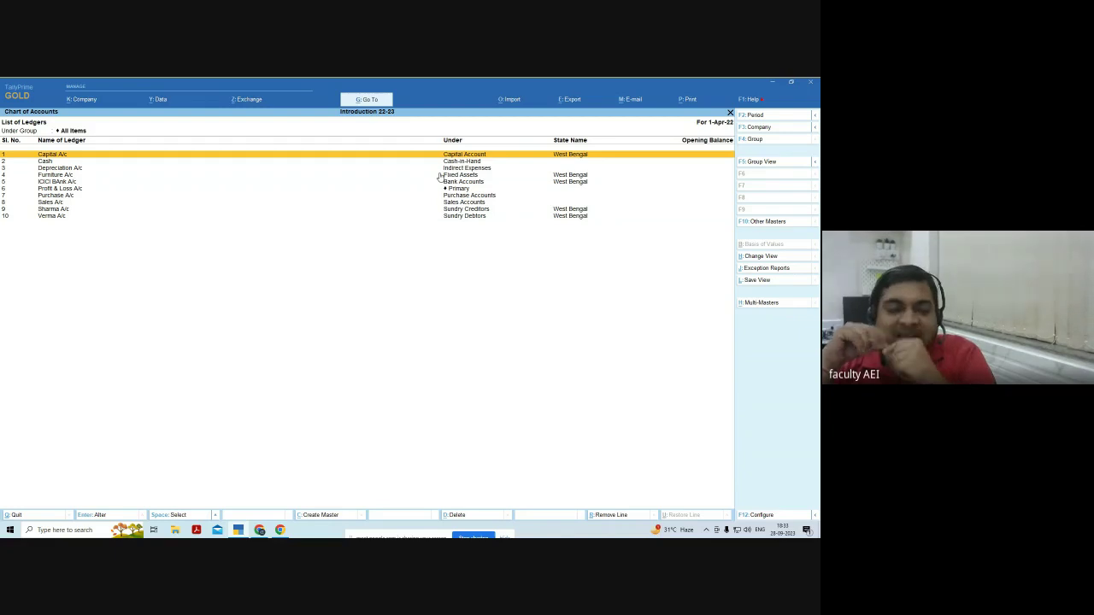
Leave the ledger list and the blank ledger form, and open the list of masters for creation.
{"action": "key", "text": "Escape"}
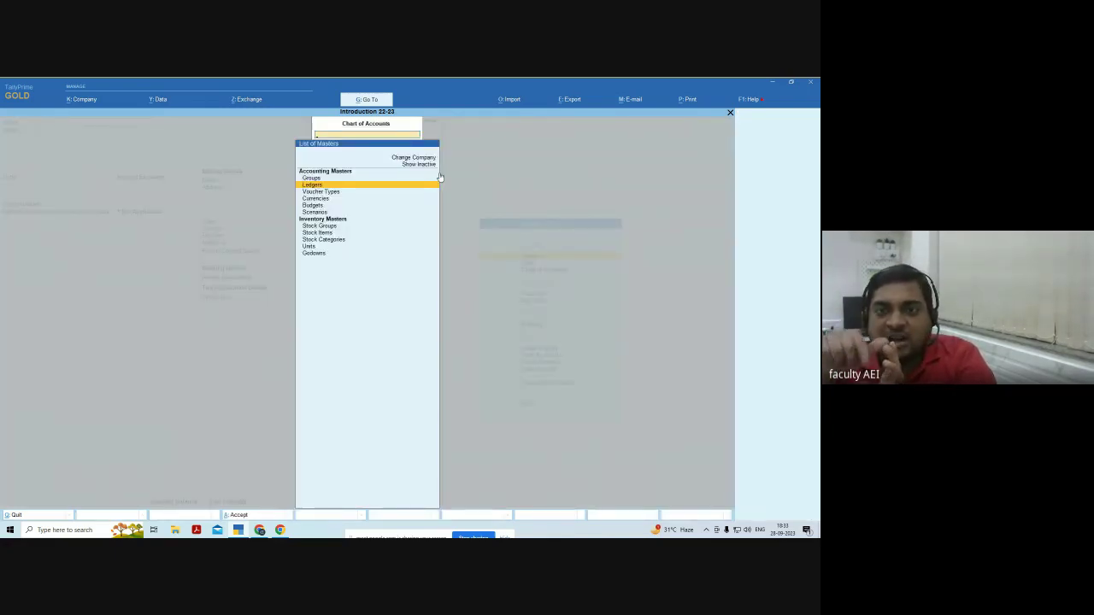
{"action": "key", "text": "Escape"}
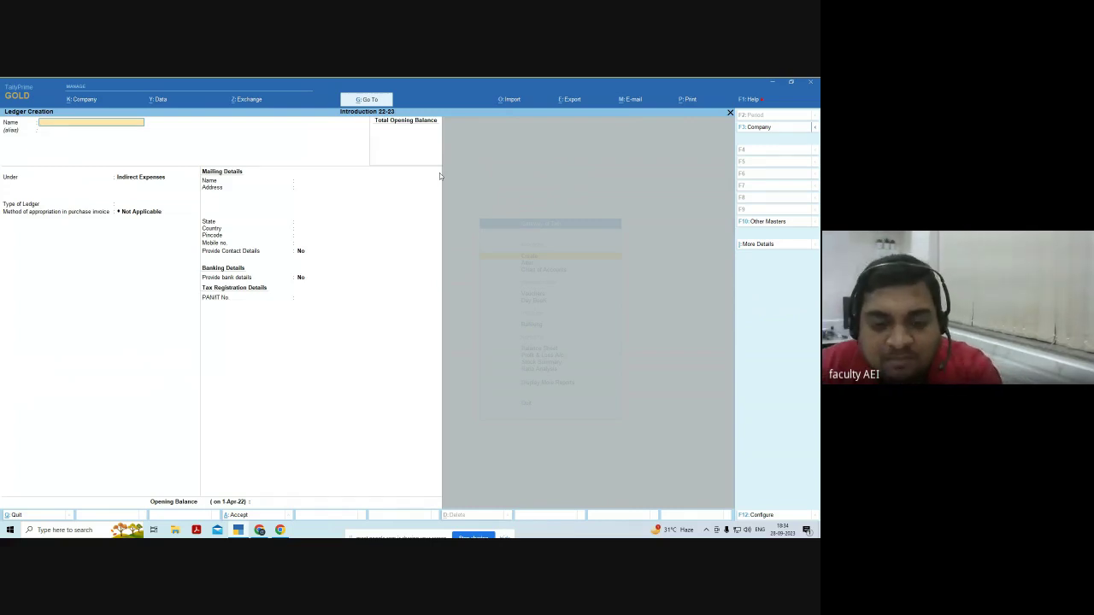
{"action": "key", "text": "Escape"}
{"action": "key", "text": "Return"}
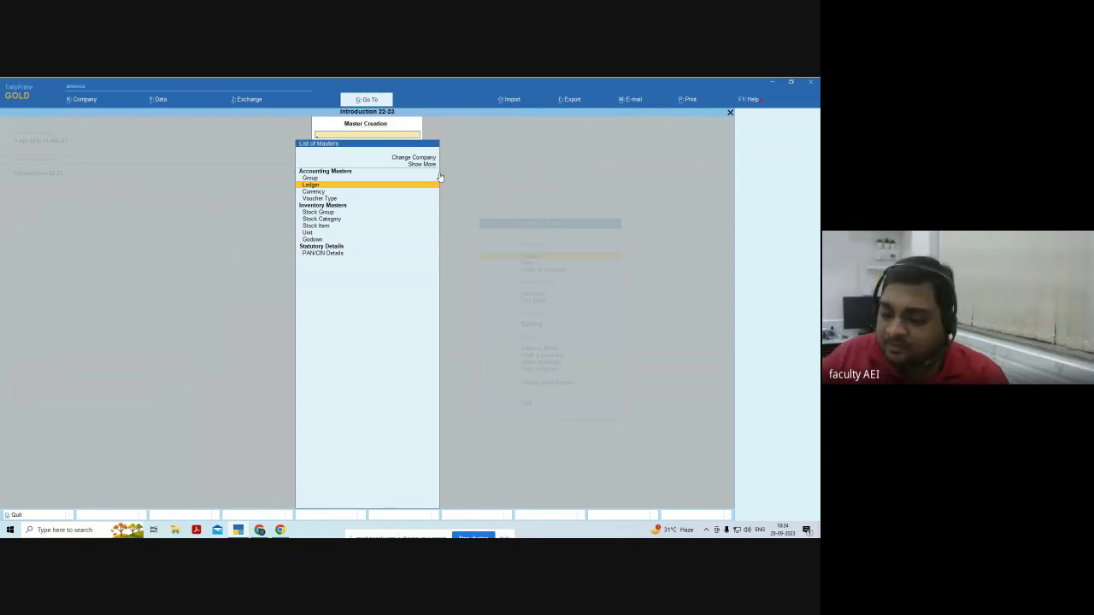
Look through the inventory master types: Stock Group, Stock Category, Stock Item, Unit and Godown.
{"action": "key", "text": "Down"}
{"action": "key", "text": "Down"}
{"action": "key", "text": "Down"}
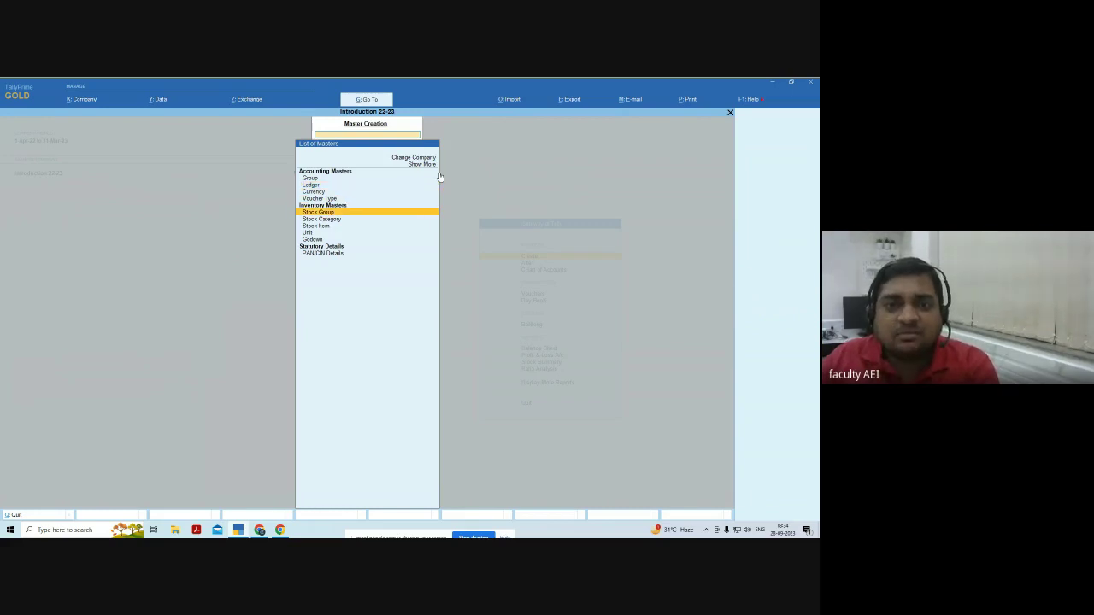
{"action": "key", "text": "Down"}
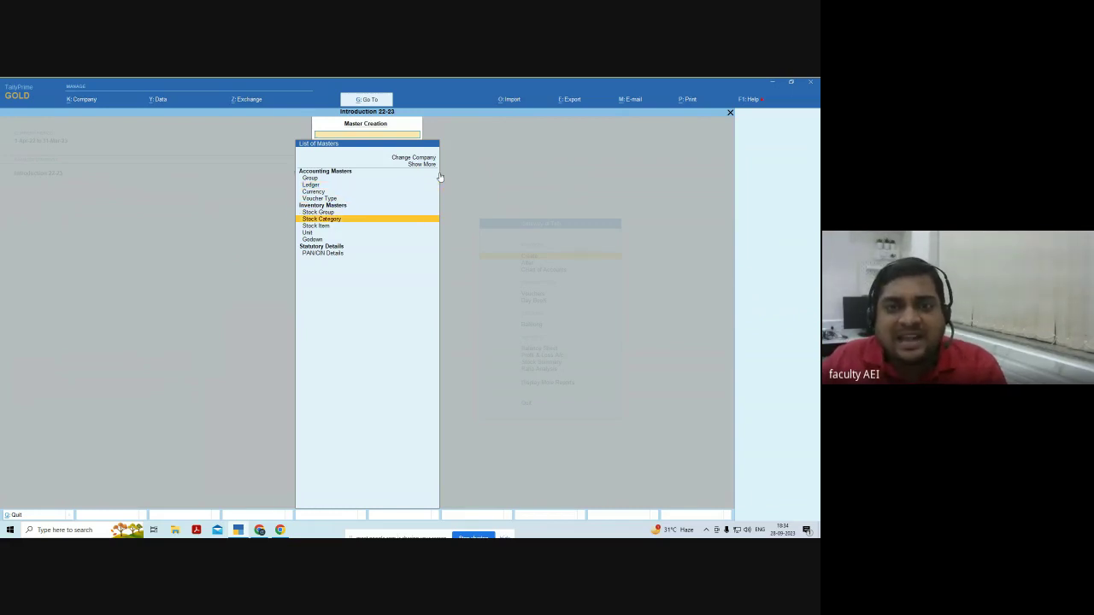
{"action": "key", "text": "Down"}
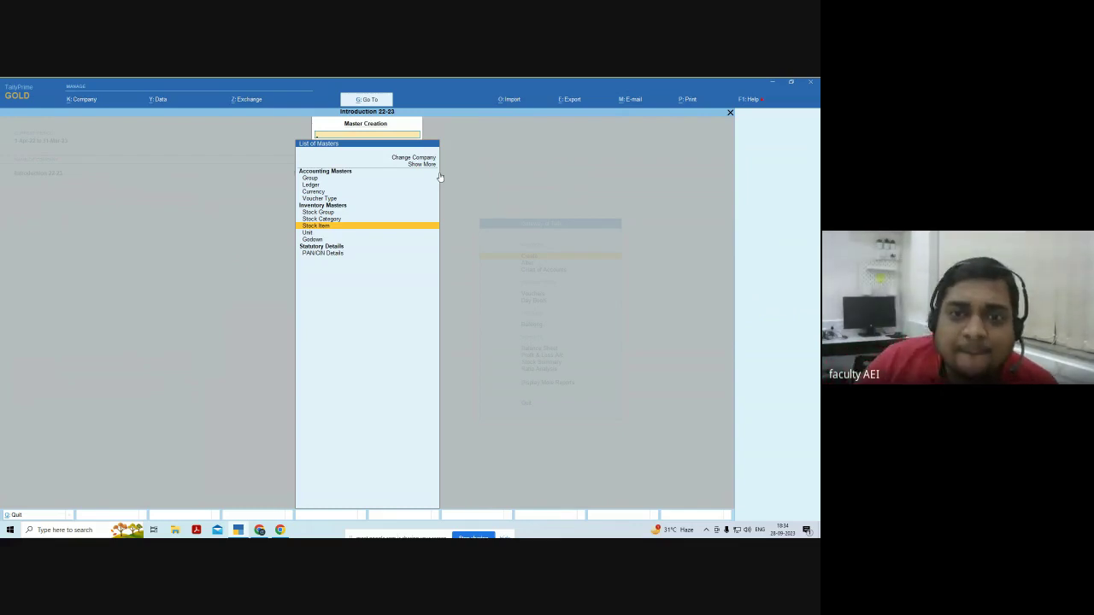
{"action": "key", "text": "Up"}
{"action": "key", "text": "Up"}
{"action": "key", "text": "Down"}
{"action": "key", "text": "Down"}
{"action": "key", "text": "Down"}
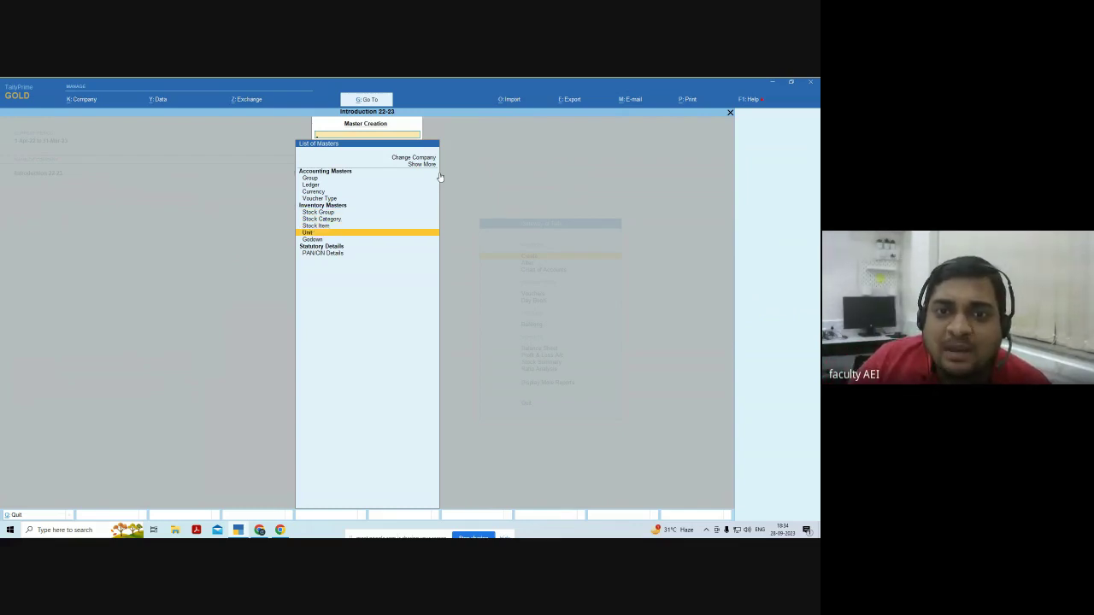
{"action": "key", "text": "Up"}
{"action": "key", "text": "Down"}
{"action": "key", "text": "Up"}
{"action": "key", "text": "Down"}
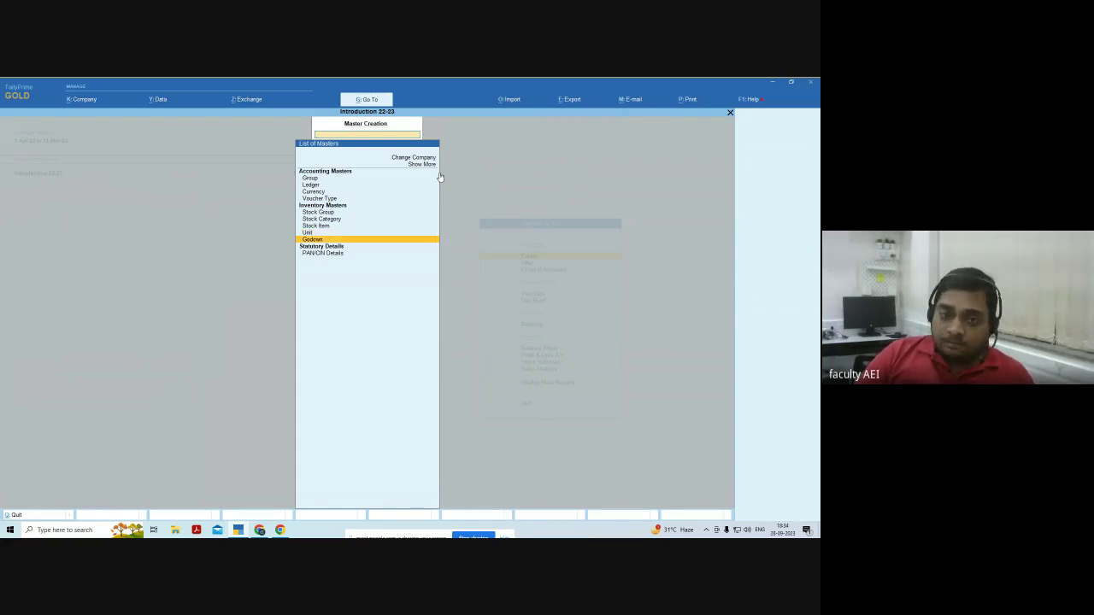
Create a simple unit with symbol pcs, formal name Pieces and 0 decimal places.
{"action": "key", "text": "Return"}
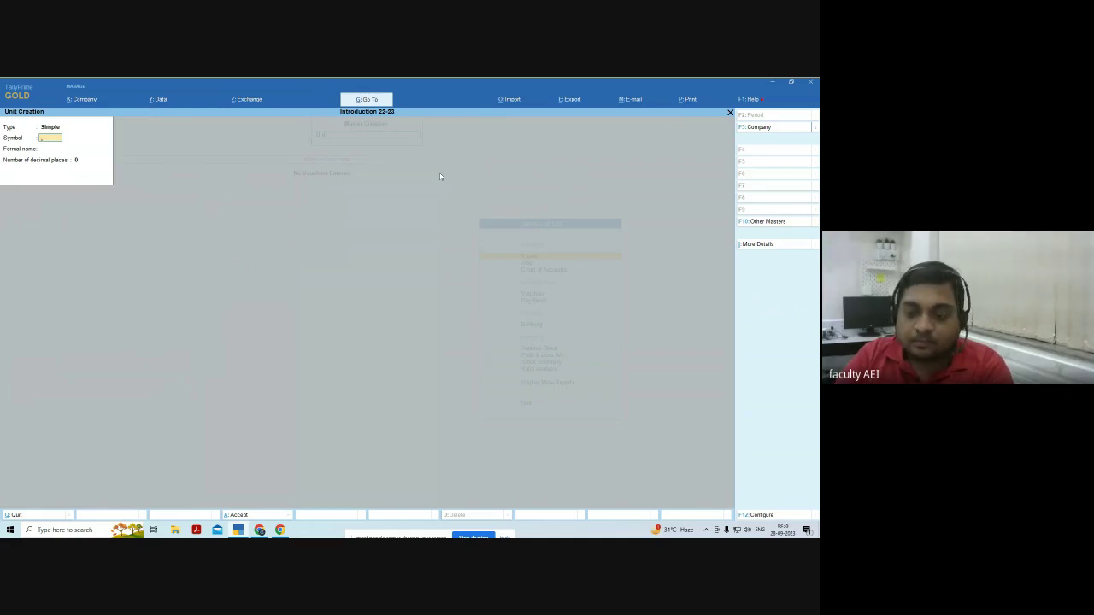
{"action": "type", "text": "pcs"}
{"action": "key", "text": "Return"}
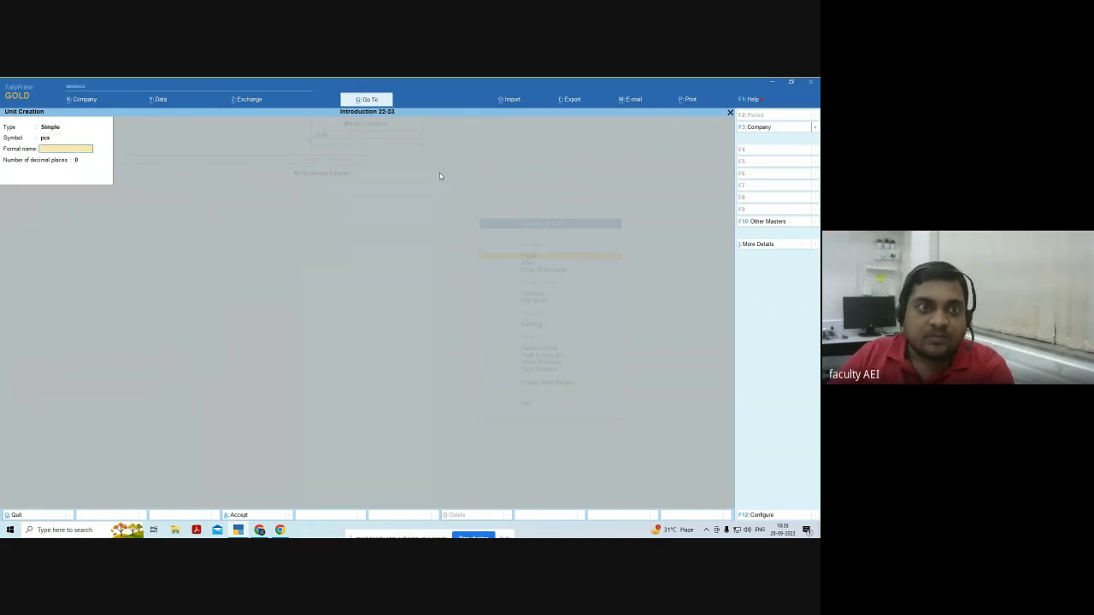
{"action": "type", "text": "Pieces"}
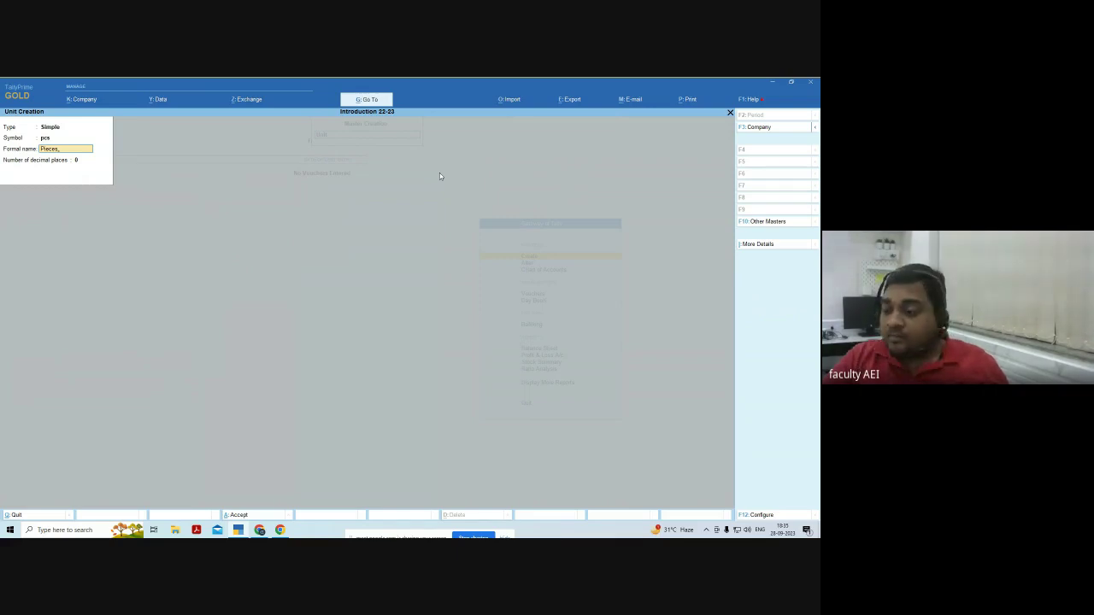
{"action": "key", "text": "Return"}
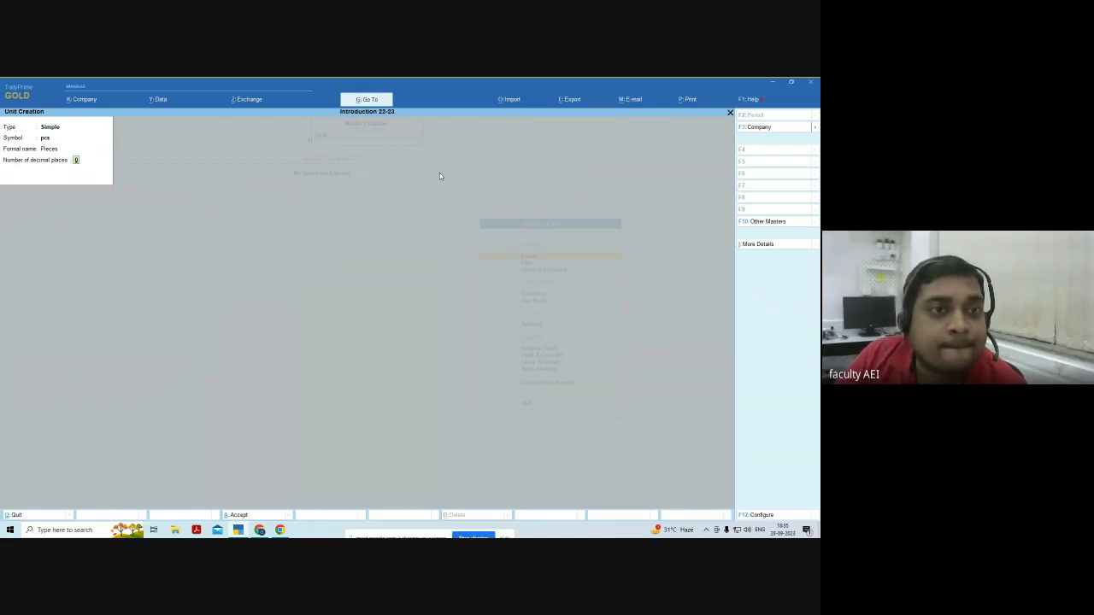
{"action": "key", "text": "Return"}
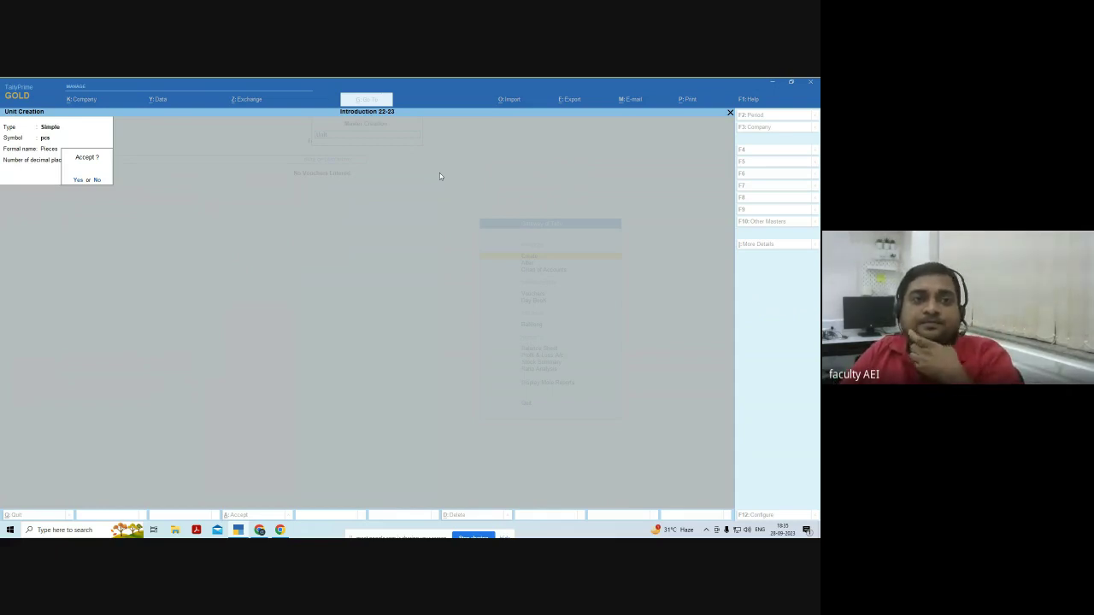
{"action": "key", "text": "Return"}
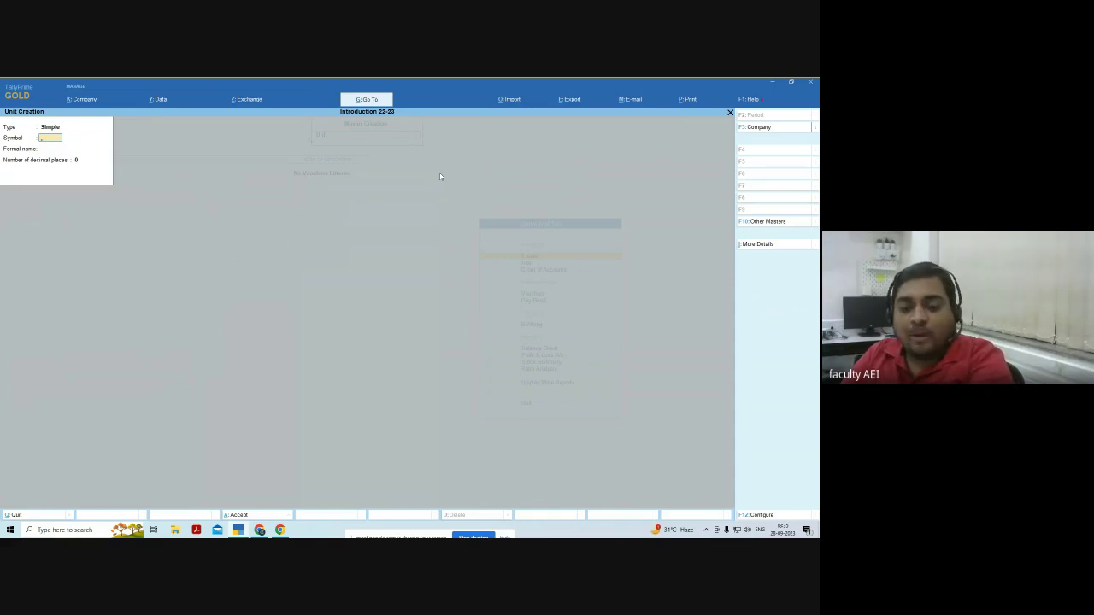
Leave the blank unit form and return to the list of masters for creation.
{"action": "key", "text": "Escape"}
{"action": "key", "text": "Return"}
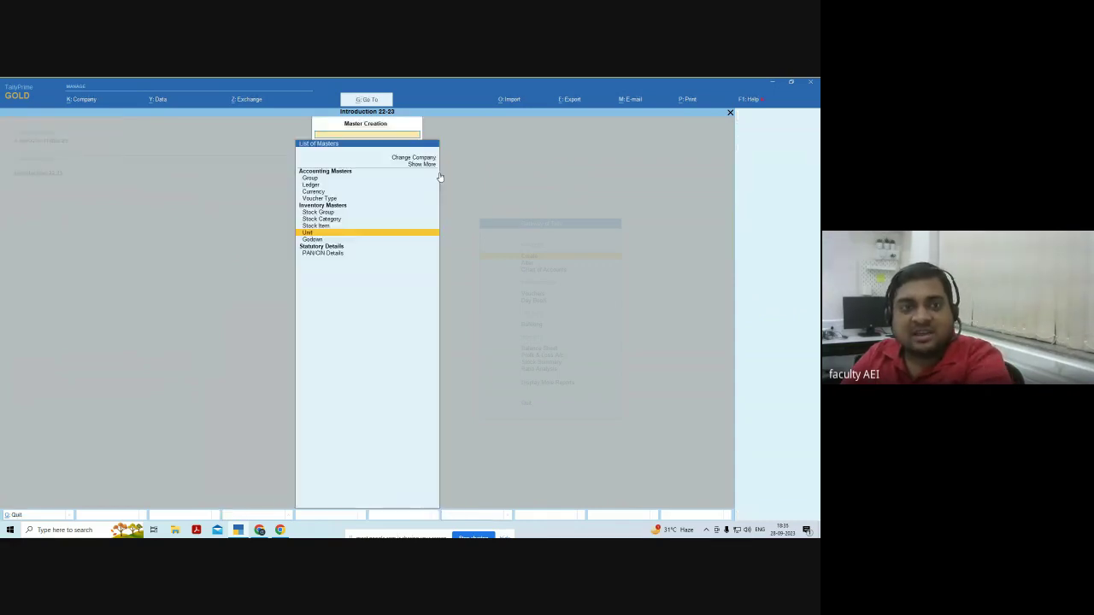
{"action": "key", "text": "Up"}
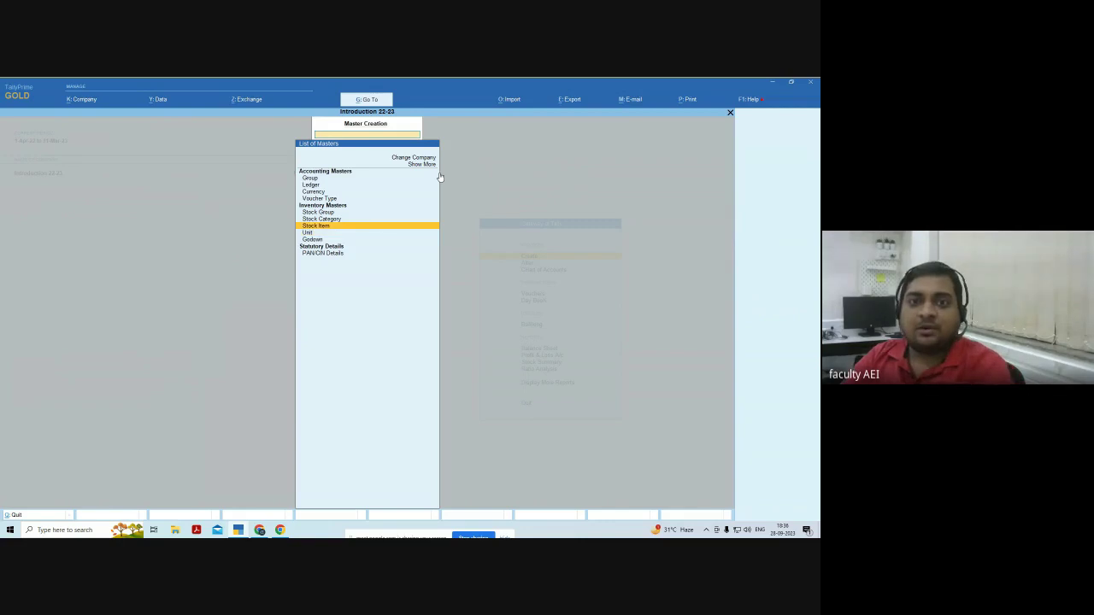
{"action": "key", "text": "Down"}
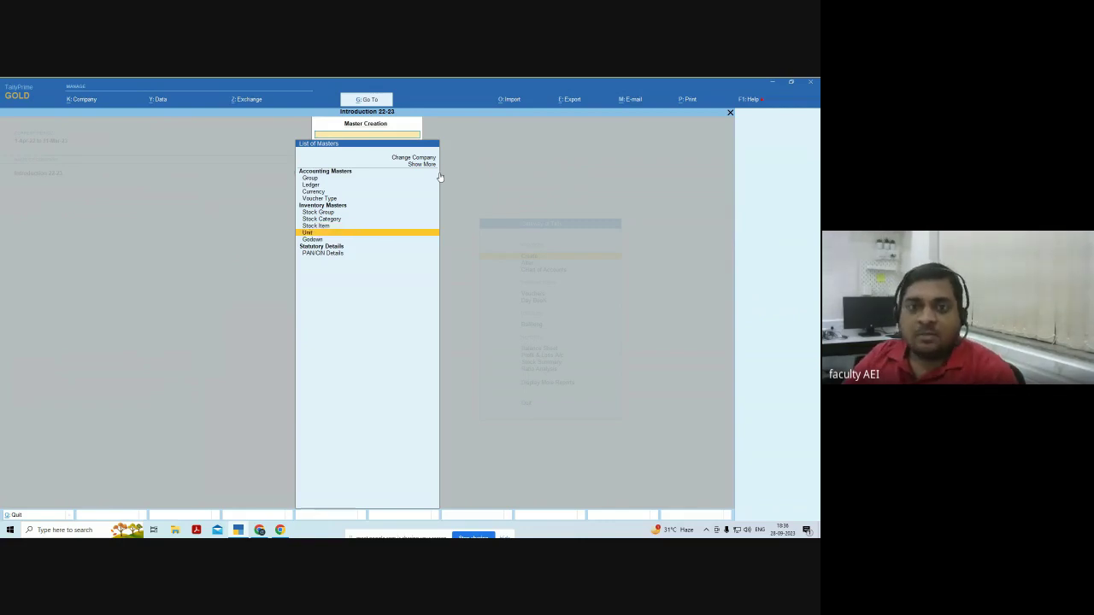
Create a stock item named Dell Computer under Primary with pcs as its unit, and return to the list of masters.
{"action": "key", "text": "Up"}
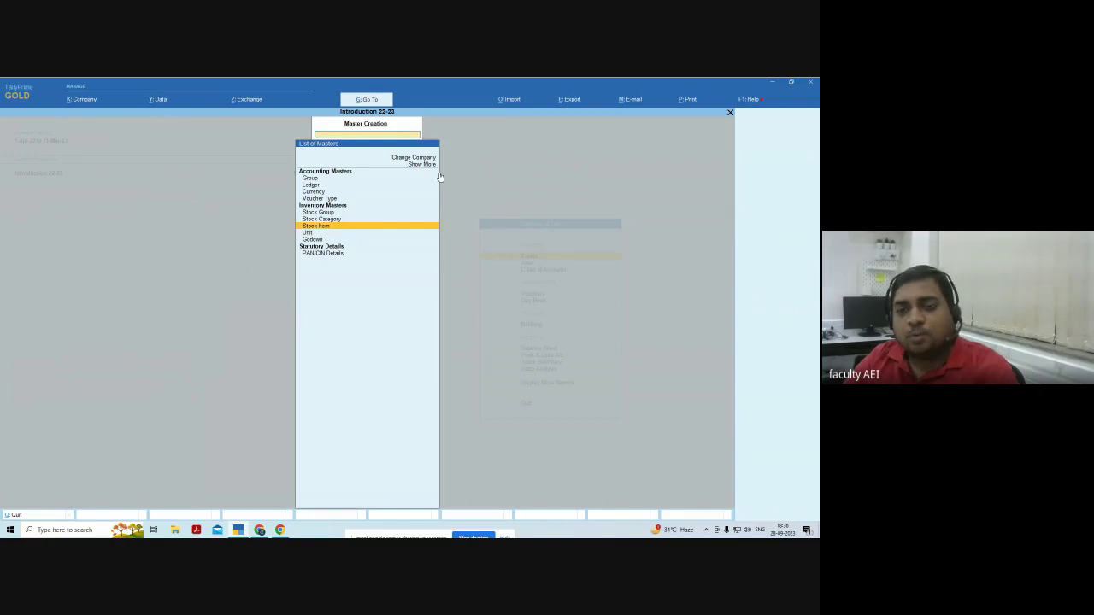
{"action": "key", "text": "Return"}
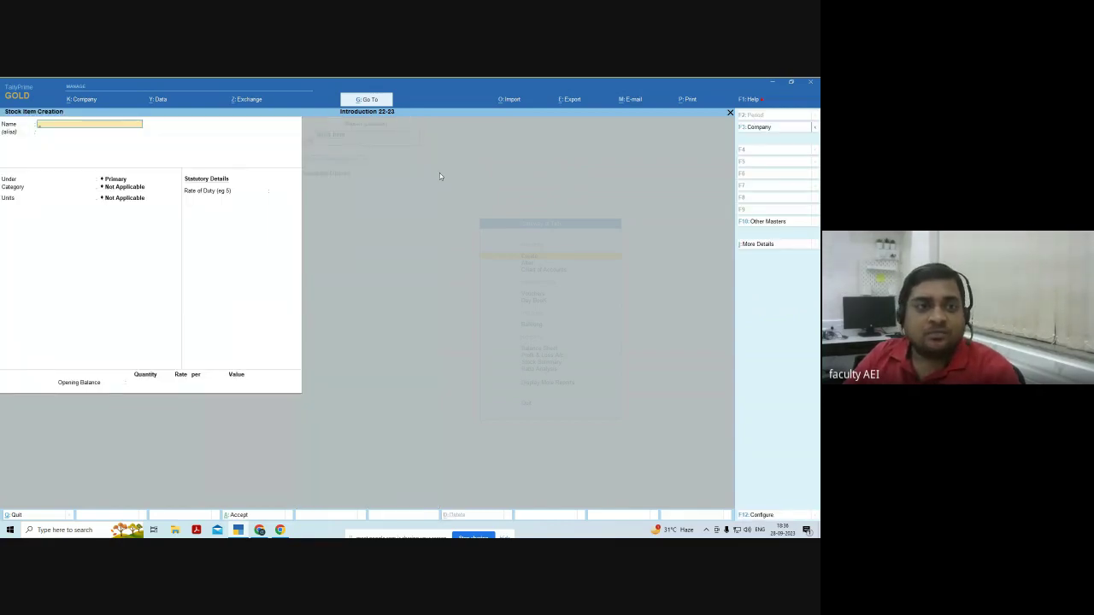
{"action": "type", "text": "Dell Computer"}
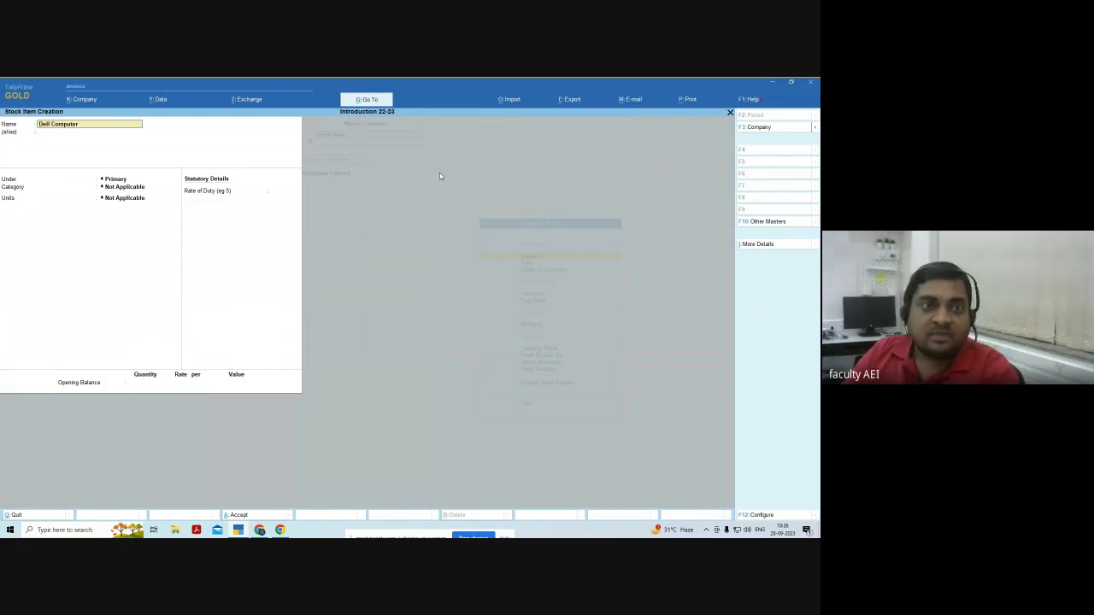
{"action": "key", "text": "Return"}
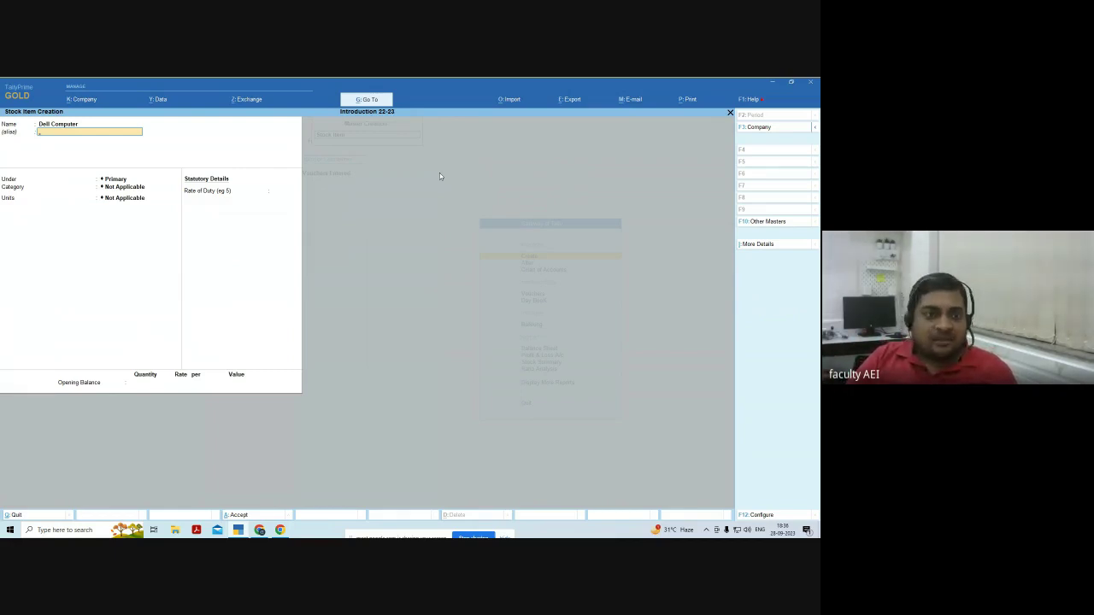
{"action": "key", "text": "Return"}
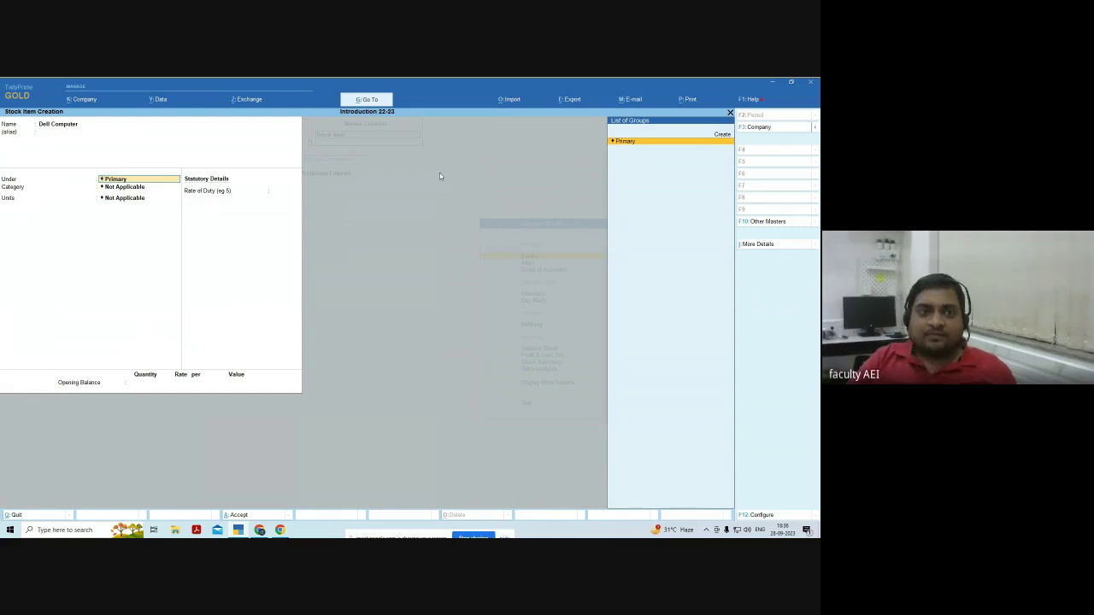
{"action": "key", "text": "Return"}
{"action": "key", "text": "Return"}
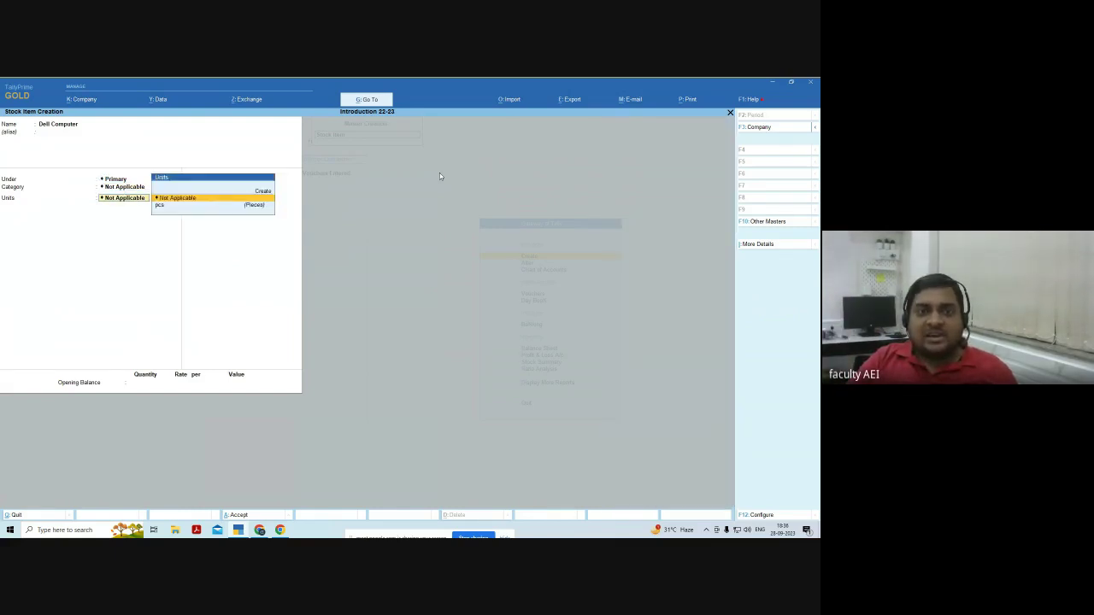
{"action": "key", "text": "Down"}
{"action": "key", "text": "Return"}
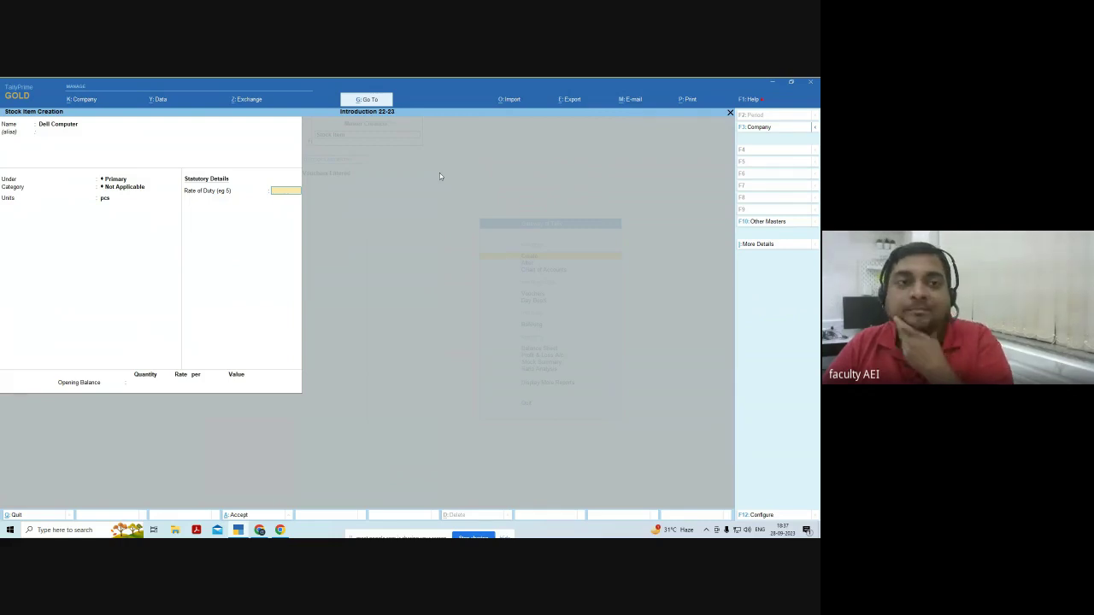
{"action": "key", "text": "Return"}
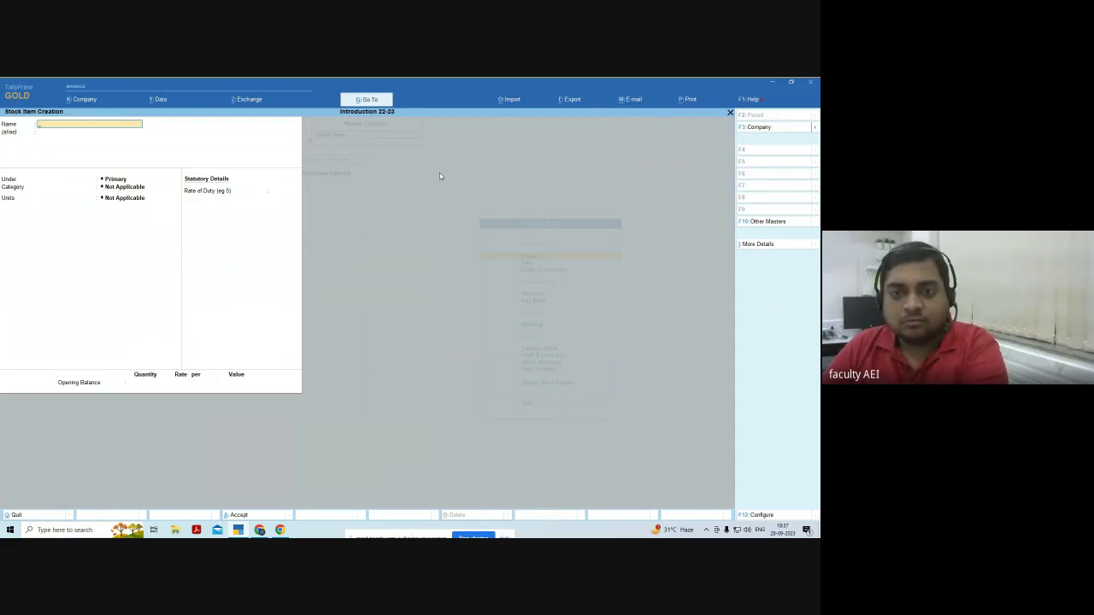
{"action": "key", "text": "Escape"}
{"action": "key", "text": "Return"}
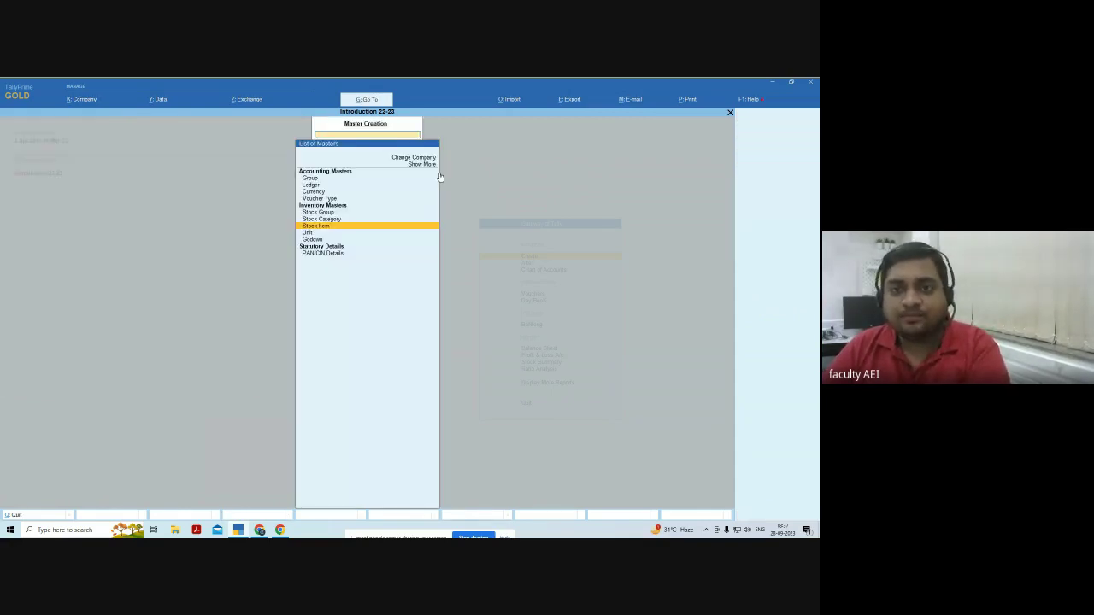
Review the accounting and inventory master types available for creation, from Group to Godown, and leave the list.
{"action": "key", "text": "Up"}
{"action": "key", "text": "Up"}
{"action": "key", "text": "Up"}
{"action": "key", "text": "Up"}
{"action": "key", "text": "Up"}
{"action": "key", "text": "Up"}
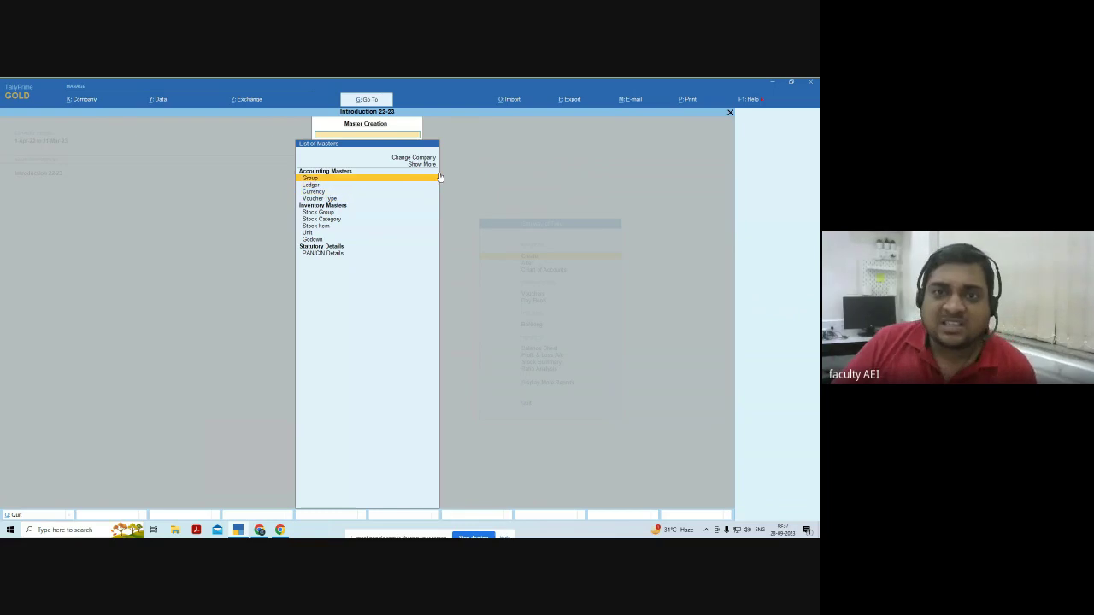
{"action": "key", "text": "Down"}
{"action": "key", "text": "Down"}
{"action": "key", "text": "Down"}
{"action": "key", "text": "Up"}
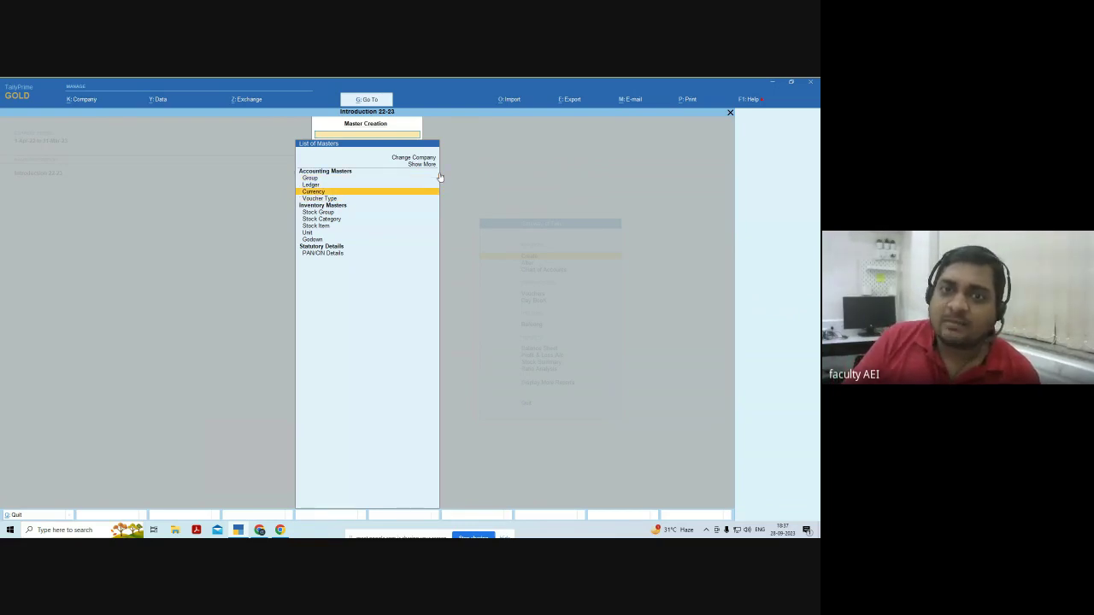
{"action": "key", "text": "Down"}
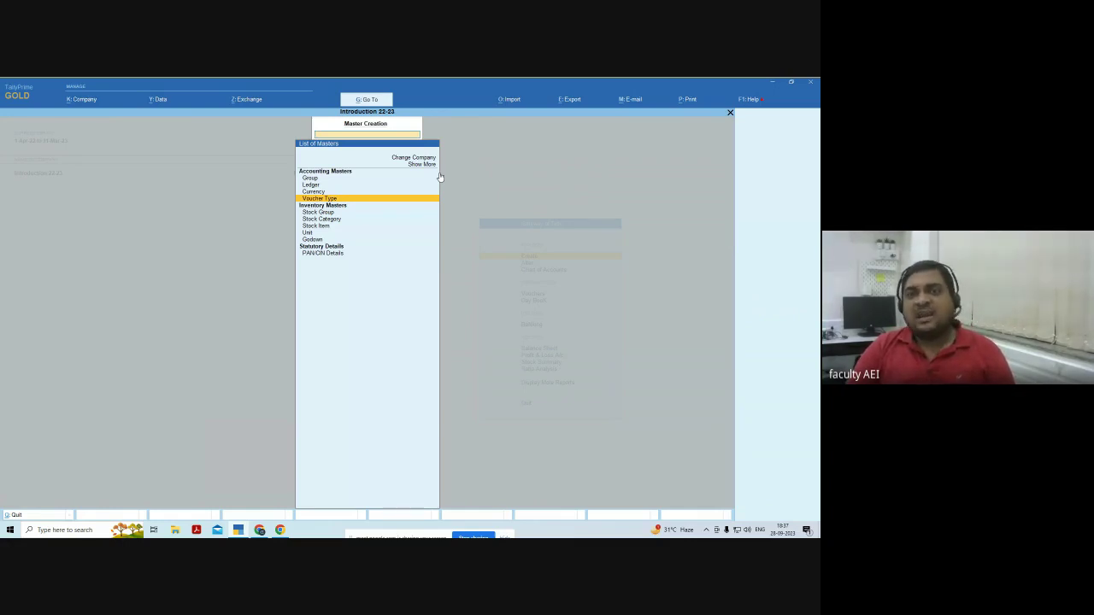
{"action": "key", "text": "Down"}
{"action": "key", "text": "Down"}
{"action": "key", "text": "Down"}
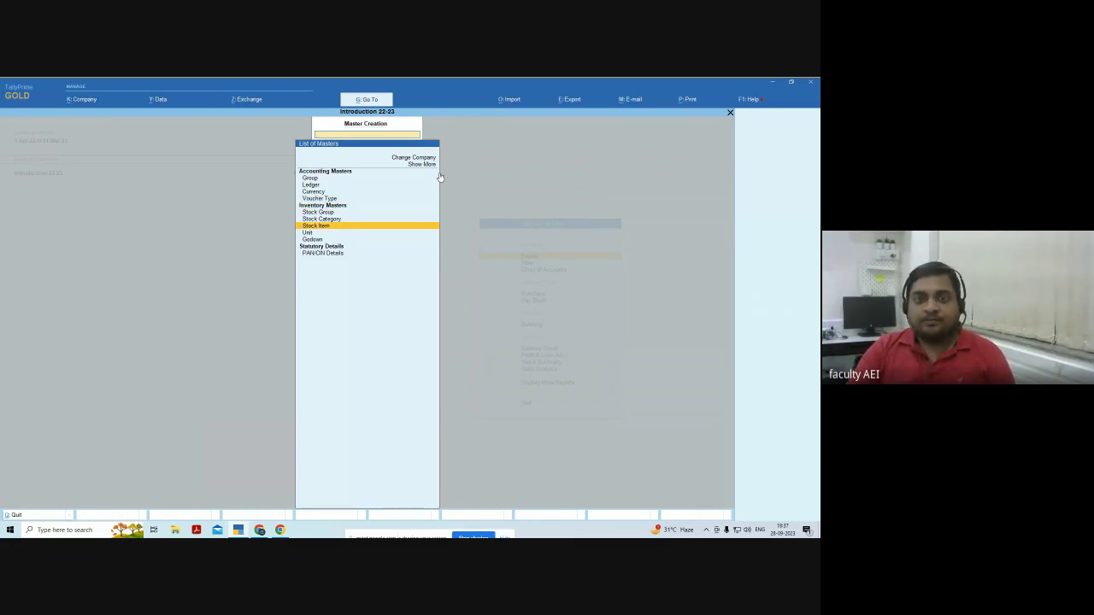
{"action": "key", "text": "Down"}
{"action": "key", "text": "Down"}
{"action": "key", "text": "Up"}
{"action": "key", "text": "Up"}
{"action": "key", "text": "Up"}
{"action": "key", "text": "Up"}
{"action": "key", "text": "Down"}
{"action": "key", "text": "Down"}
{"action": "key", "text": "Down"}
{"action": "key", "text": "Down"}
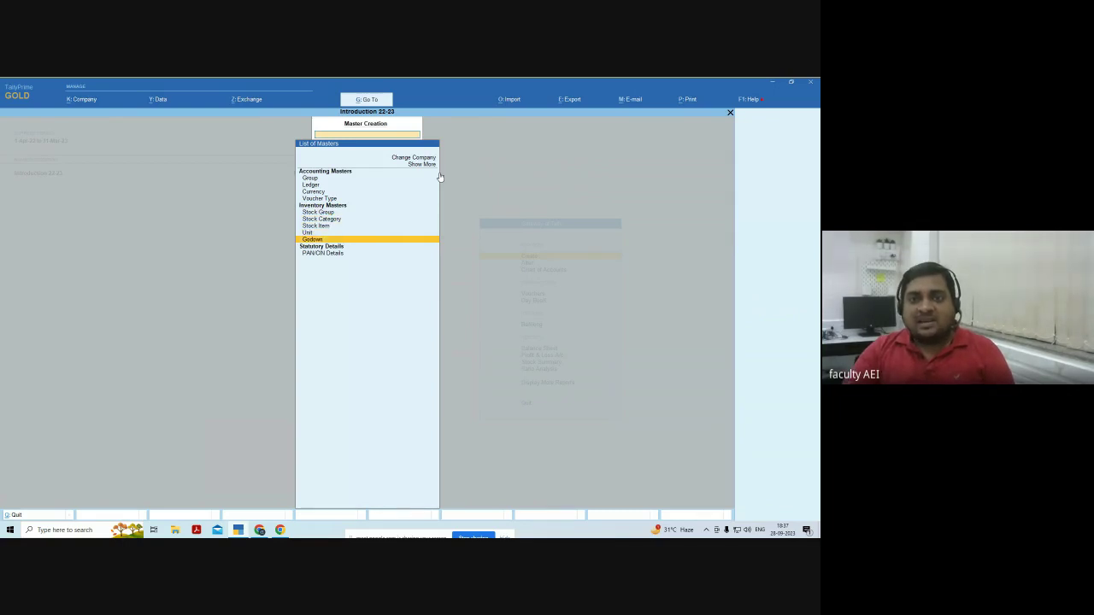
{"action": "key", "text": "Down"}
{"action": "key", "text": "Up"}
{"action": "key", "text": "Up"}
{"action": "key", "text": "Up"}
{"action": "key", "text": "Up"}
{"action": "key", "text": "Up"}
{"action": "key", "text": "Up"}
{"action": "key", "text": "Up"}
{"action": "key", "text": "Up"}
{"action": "key", "text": "Up"}
{"action": "key", "text": "Up"}
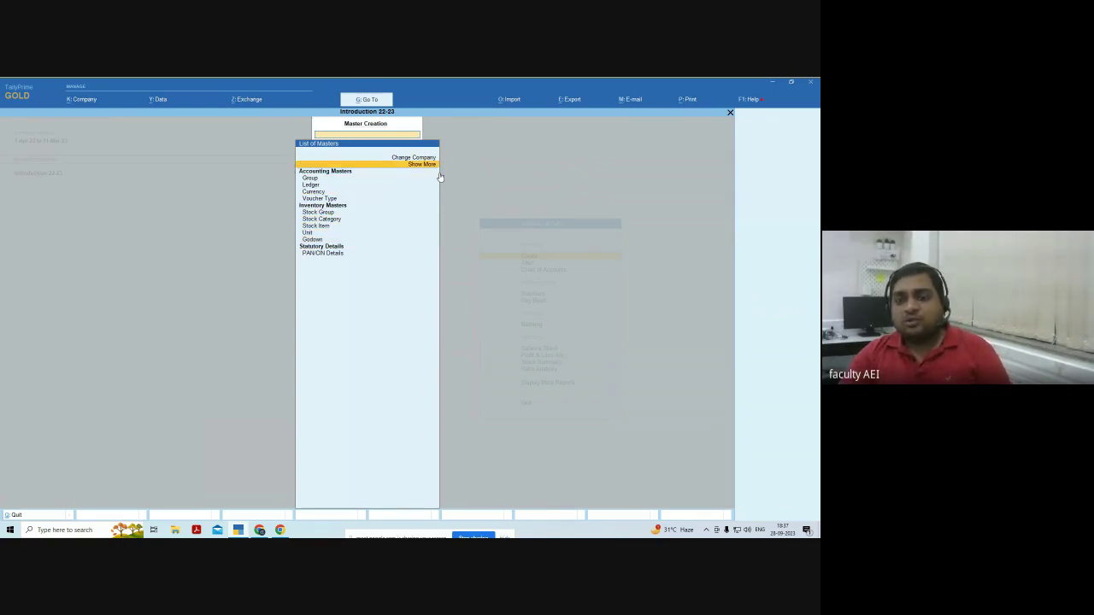
{"action": "key", "text": "Escape"}
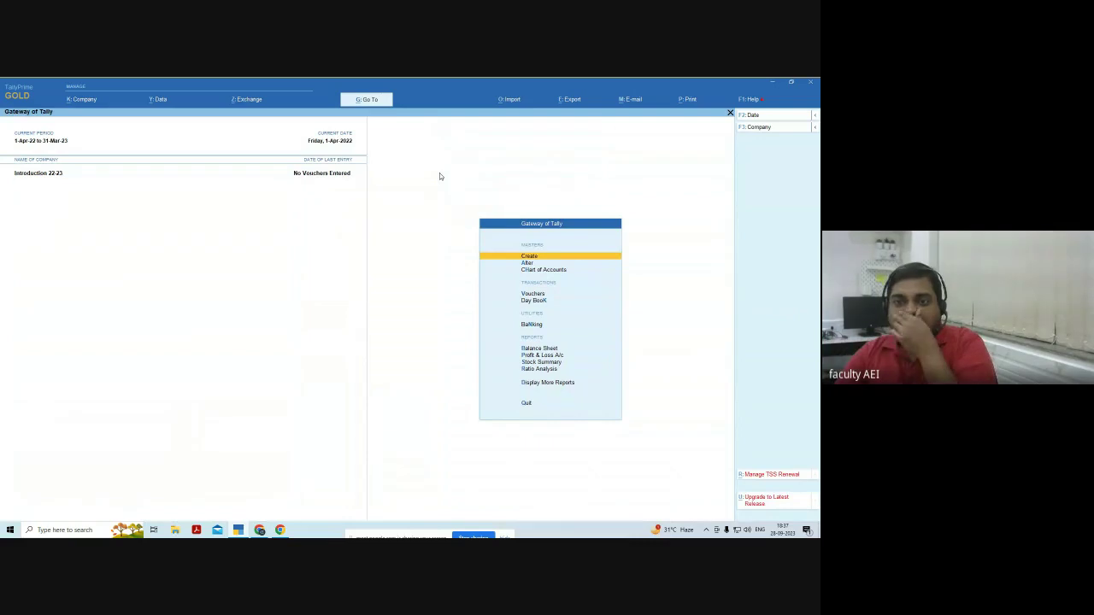
Look over the Masters and Transactions entries of the Gateway of Tally: Create, Alter, Chart of Accounts, Vouchers and Day Book.
{"action": "key", "text": "Down"}
{"action": "key", "text": "Down"}
{"action": "key", "text": "Down"}
{"action": "key", "text": "Up"}
{"action": "key", "text": "Up"}
{"action": "key", "text": "Up"}
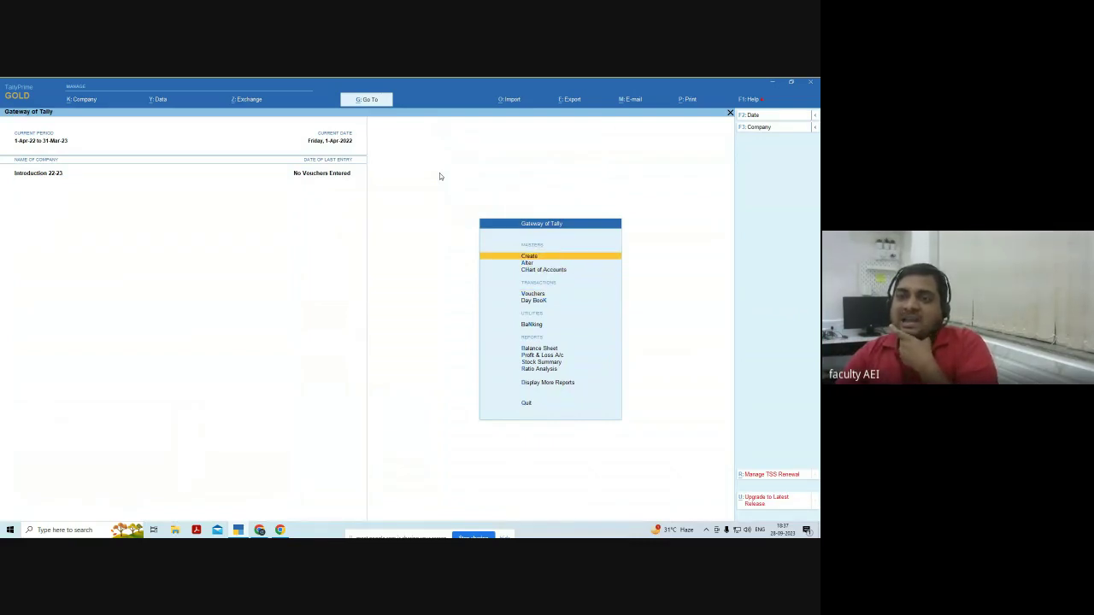
{"action": "key", "text": "Down"}
{"action": "key", "text": "Down"}
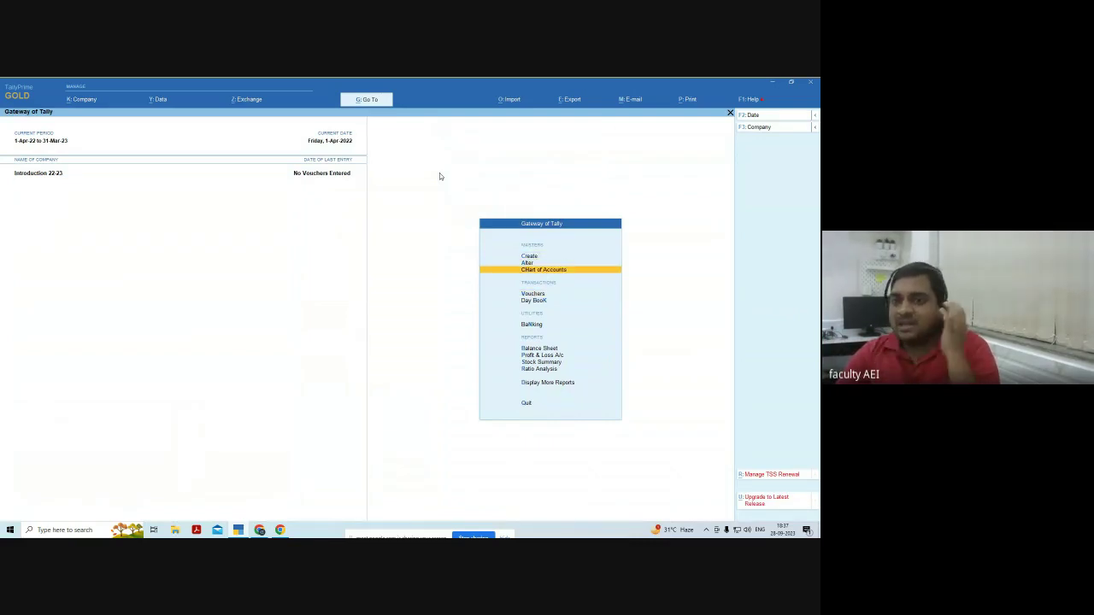
{"action": "key", "text": "Down"}
{"action": "key", "text": "Down"}
{"action": "key", "text": "Up"}
{"action": "key", "text": "Up"}
{"action": "key", "text": "Up"}
{"action": "key", "text": "Up"}
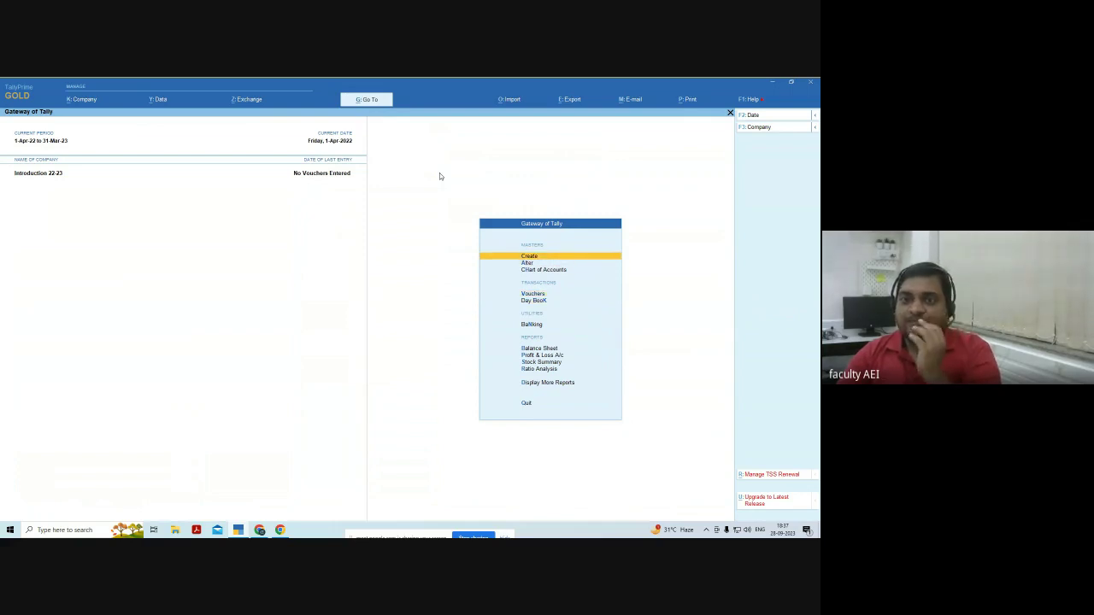
{"action": "key", "text": "Down"}
{"action": "key", "text": "Down"}
{"action": "key", "text": "Down"}
{"action": "key", "text": "Up"}
{"action": "key", "text": "Up"}
{"action": "key", "text": "Down"}
{"action": "key", "text": "Down"}
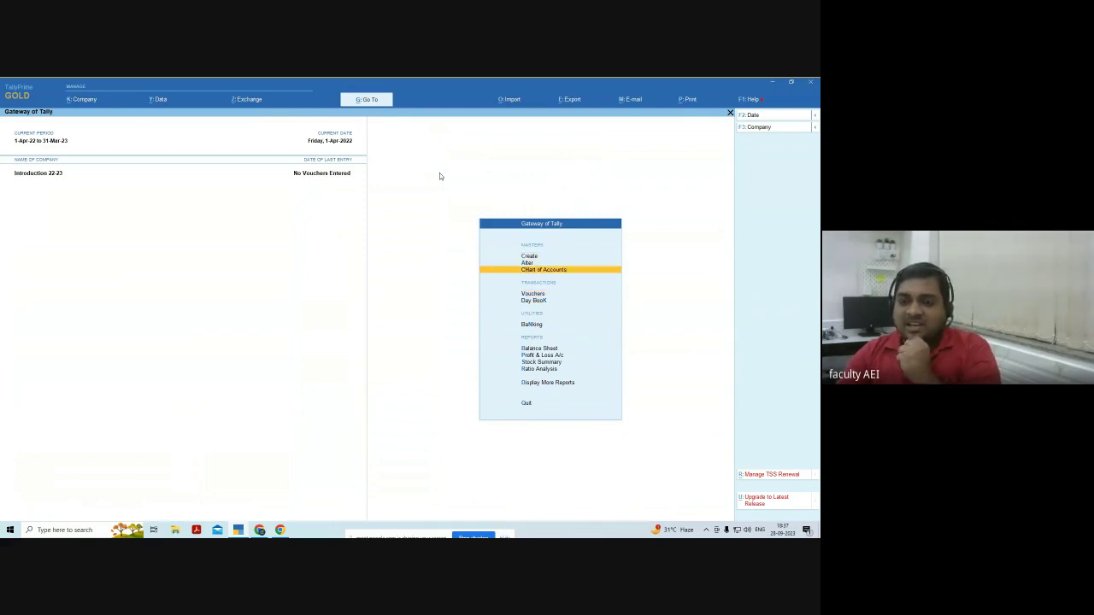
{"action": "key", "text": "Down"}
{"action": "key", "text": "Up"}
{"action": "key", "text": "Up"}
{"action": "key", "text": "Down"}
{"action": "key", "text": "Down"}
{"action": "key", "text": "Down"}
{"action": "key", "text": "Up"}
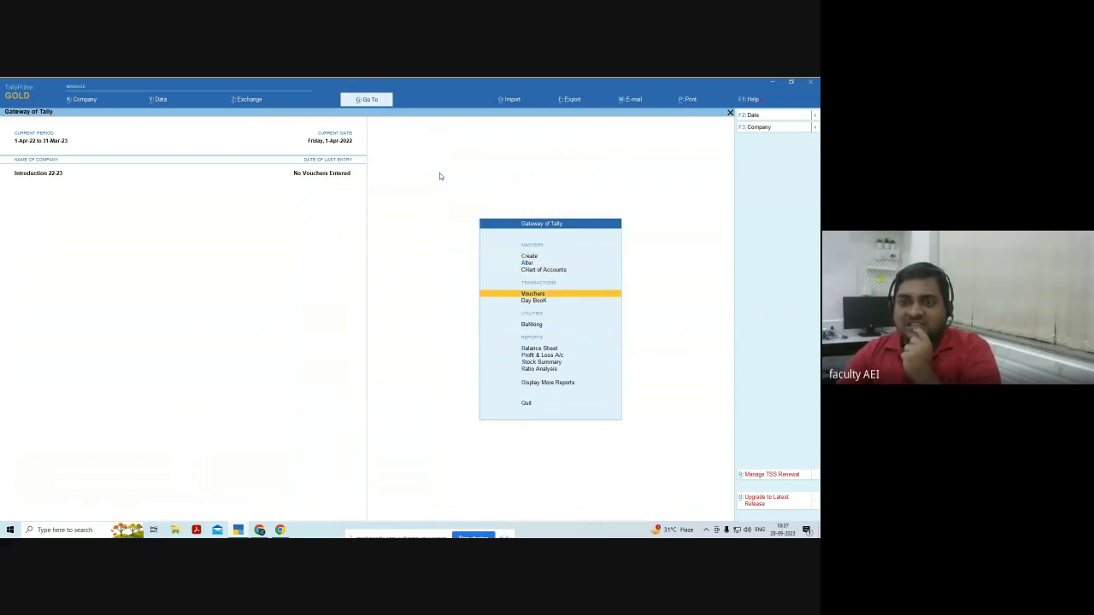
{"action": "key", "text": "Down"}
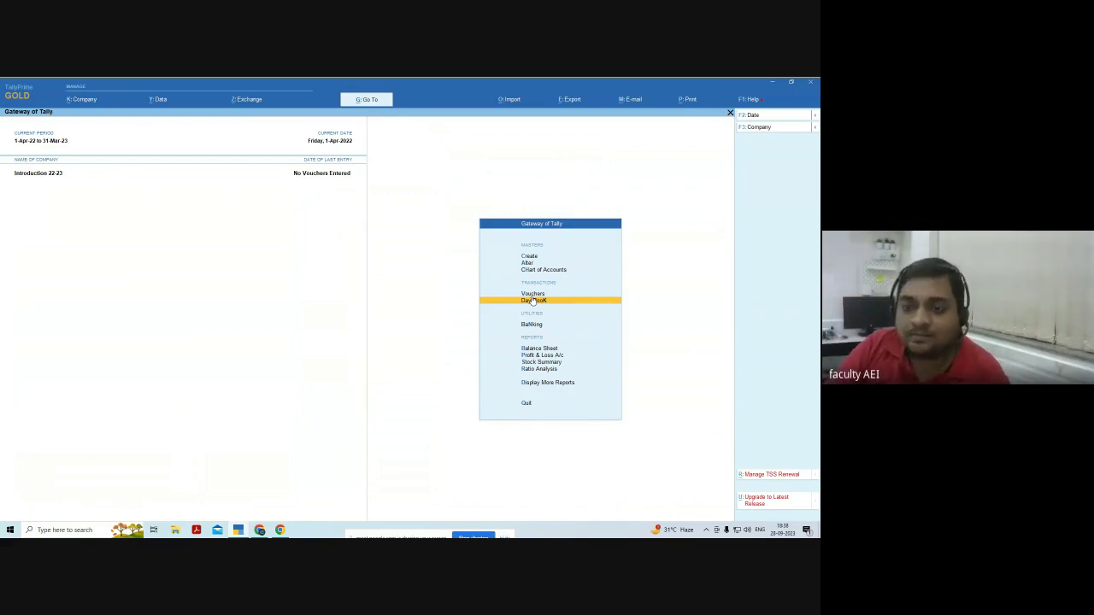
Open voucher creation and look through the Contra, Payment, Receipt, Journal, Sales and Purchase voucher types.
{"action": "key", "text": "Up"}
{"action": "key", "text": "Return"}
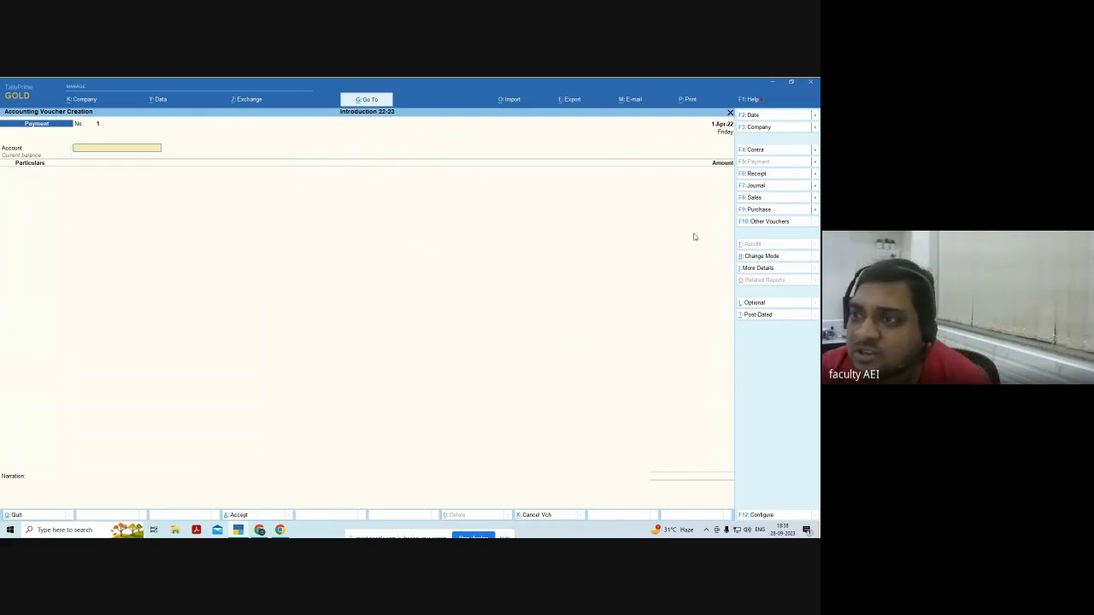
{"action": "left_click", "coordinate": [759, 151]}
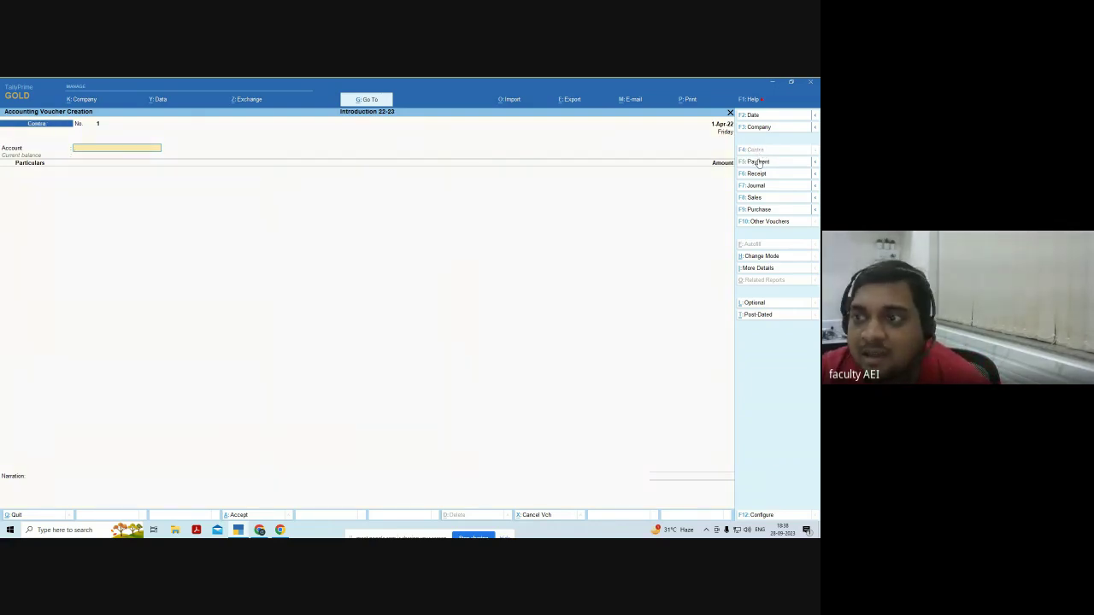
{"action": "left_click", "coordinate": [760, 163]}
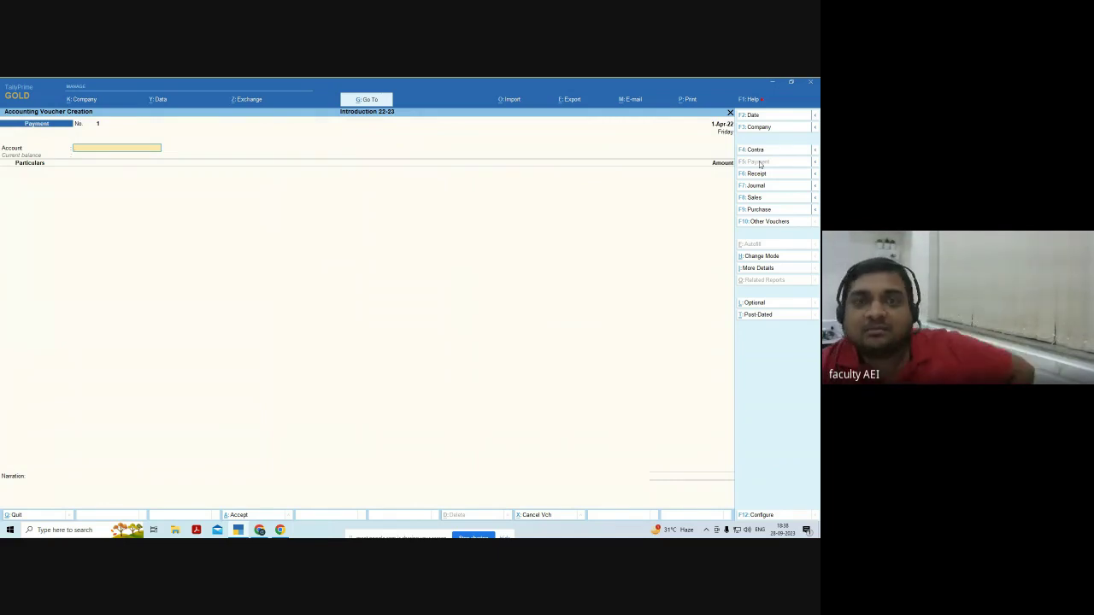
{"action": "left_click", "coordinate": [757, 173]}
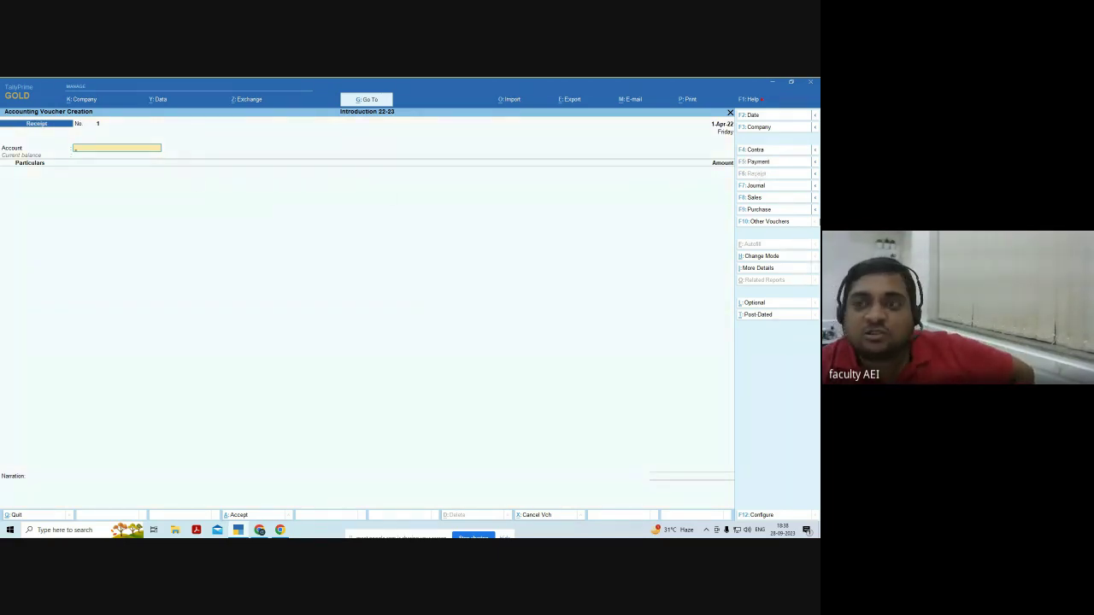
{"action": "left_click", "coordinate": [753, 185]}
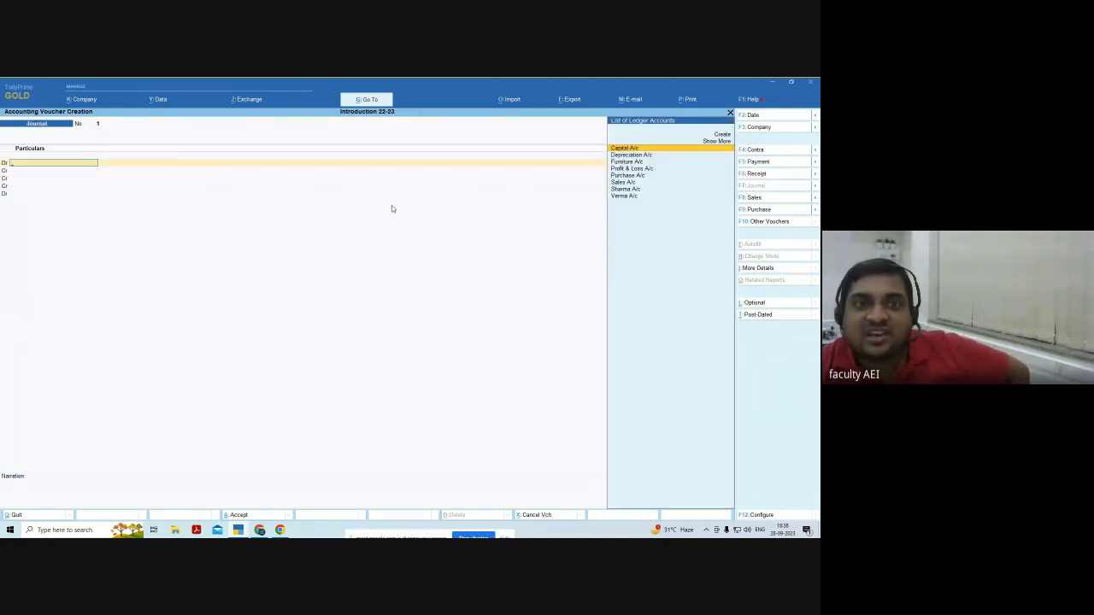
{"action": "left_click", "coordinate": [754, 199]}
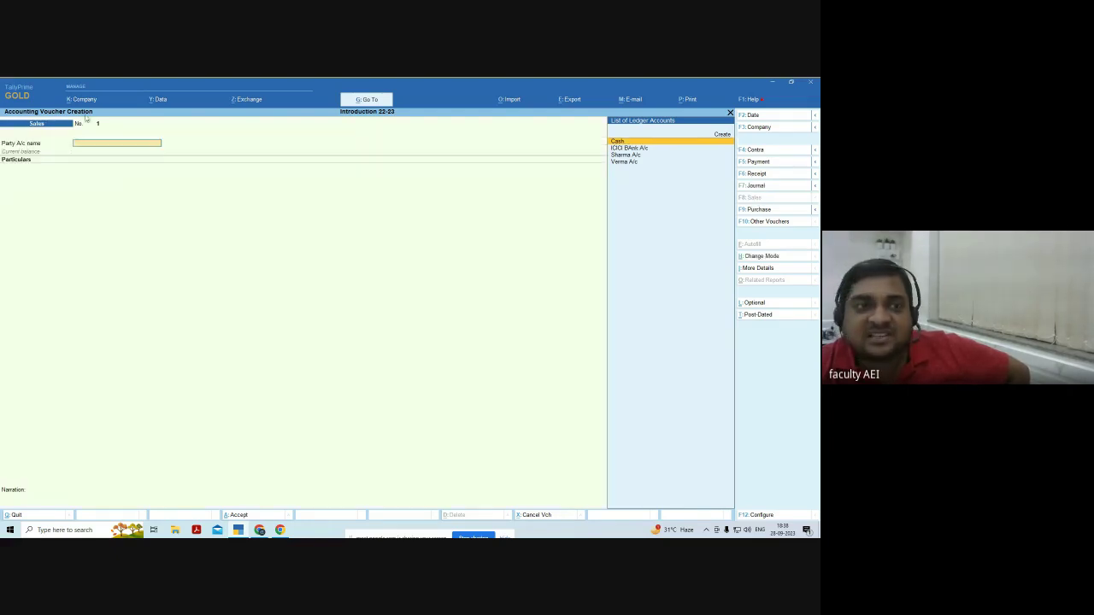
{"action": "left_click", "coordinate": [759, 210]}
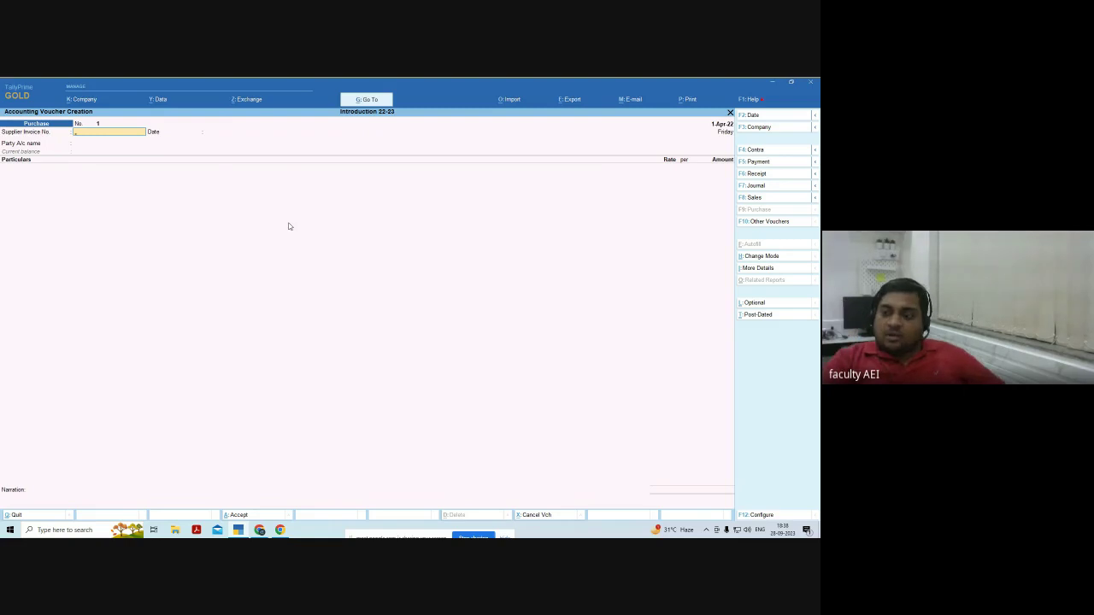
Switch to a Receipt voucher and set its voucher mode to Single Entry.
{"action": "left_click", "coordinate": [757, 174]}
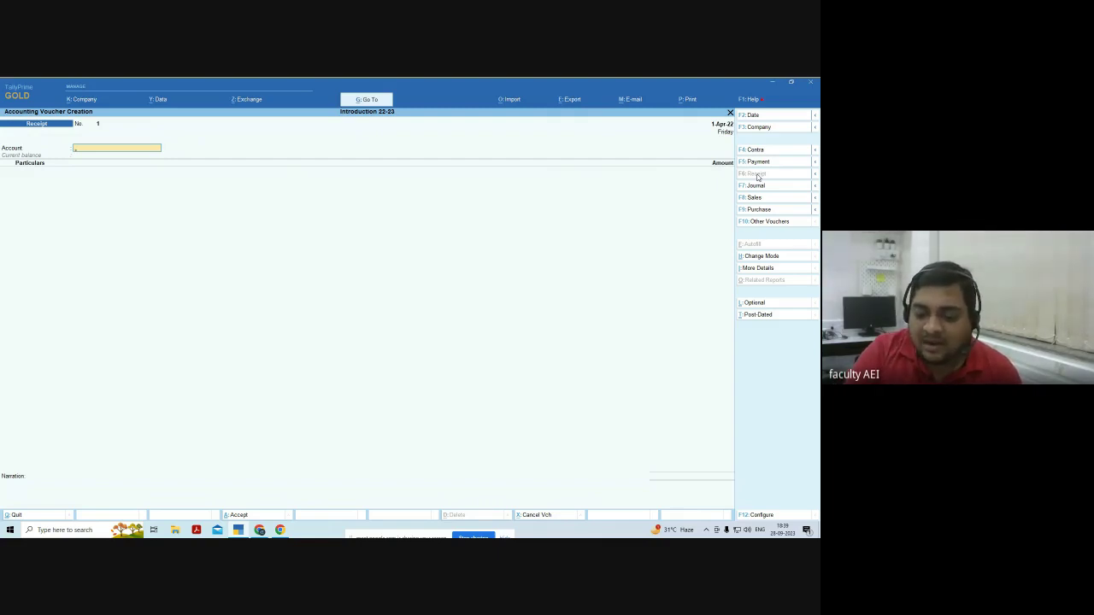
{"action": "key", "text": "ctrl"}
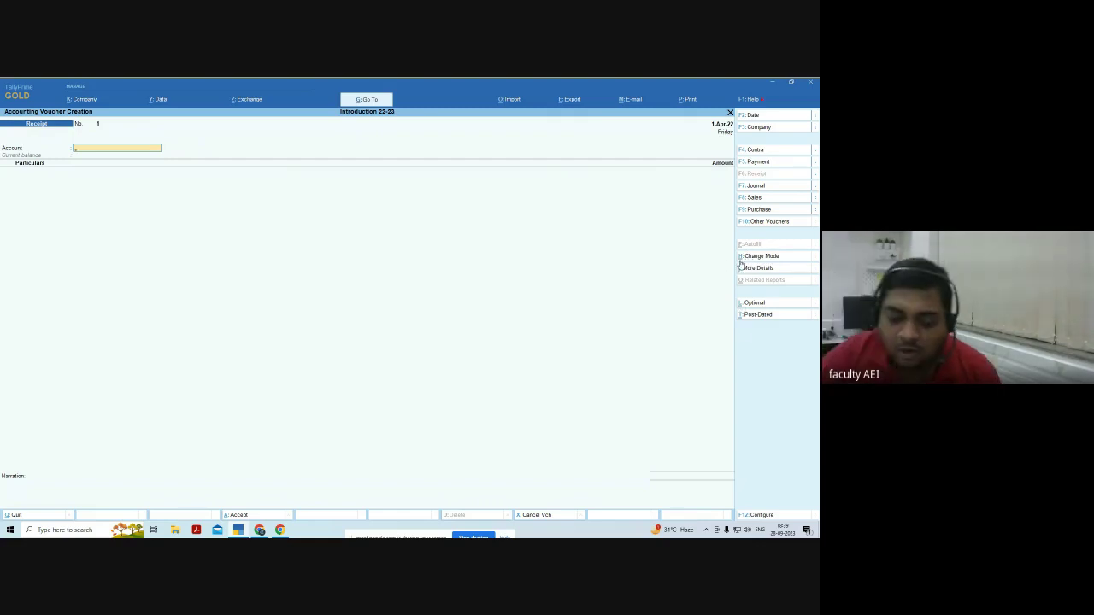
{"action": "key", "text": "ctrl"}
{"action": "key", "text": "ctrl+h"}
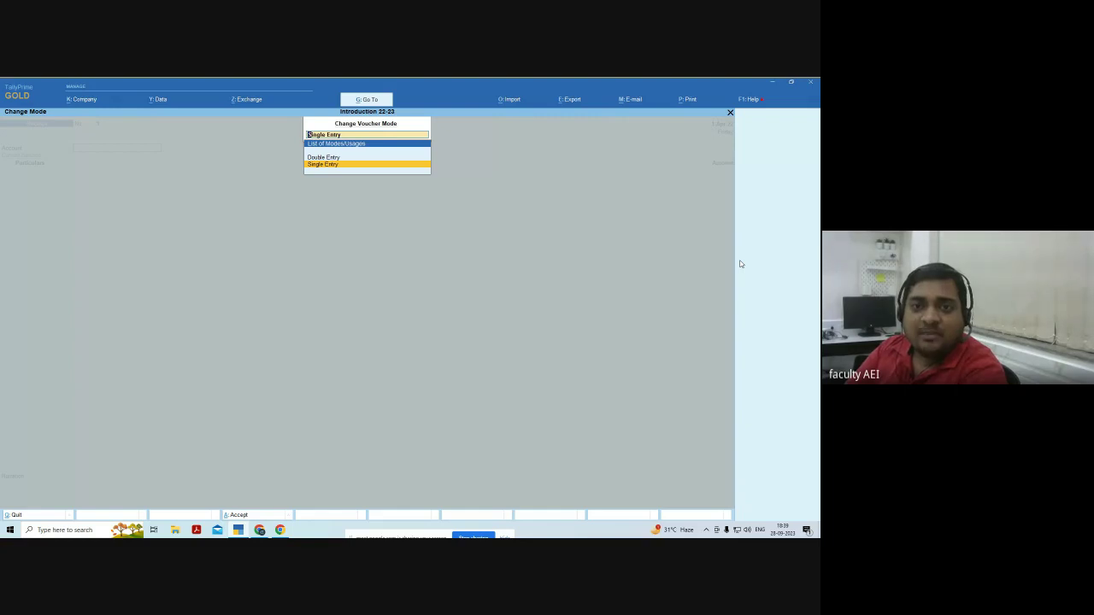
{"action": "key", "text": "Return"}
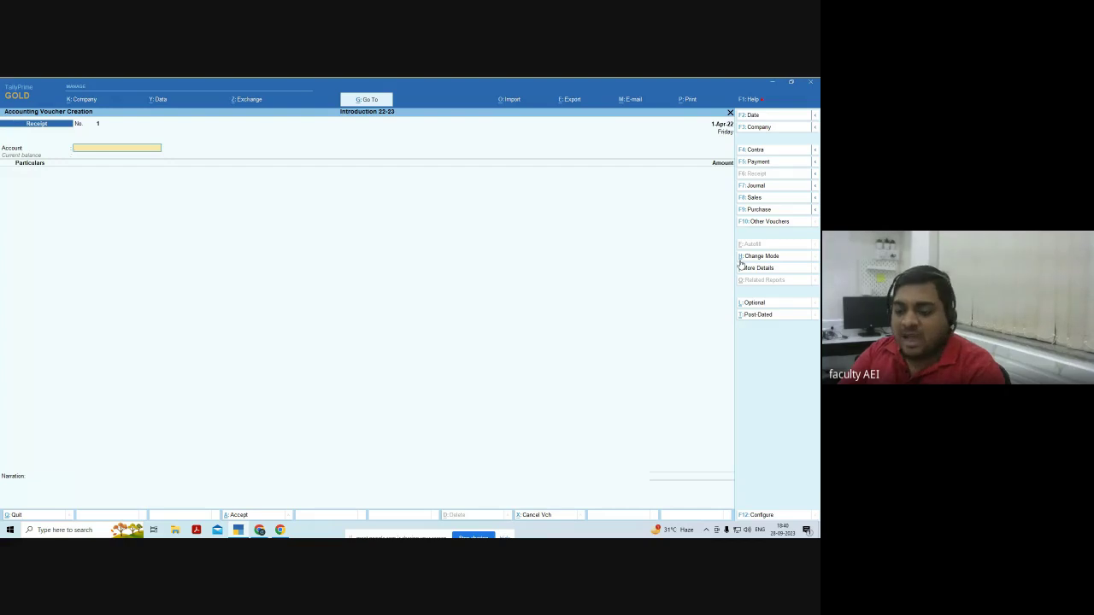
Set the account of the receipt voucher to Cash.
{"action": "type", "text": "Ca"}
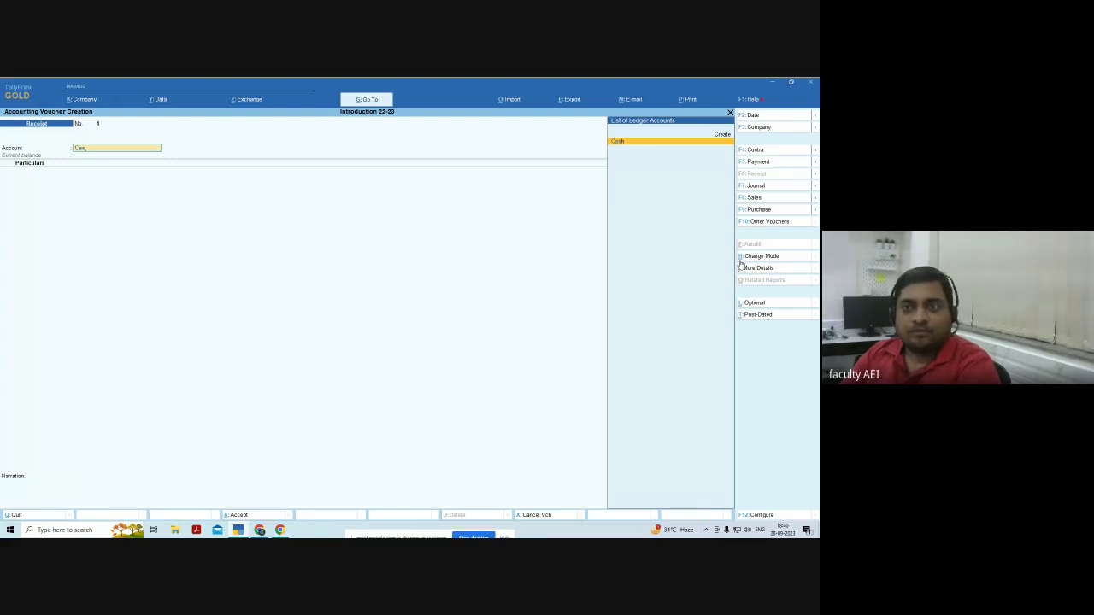
{"action": "type", "text": "s"}
{"action": "key", "text": "Return"}
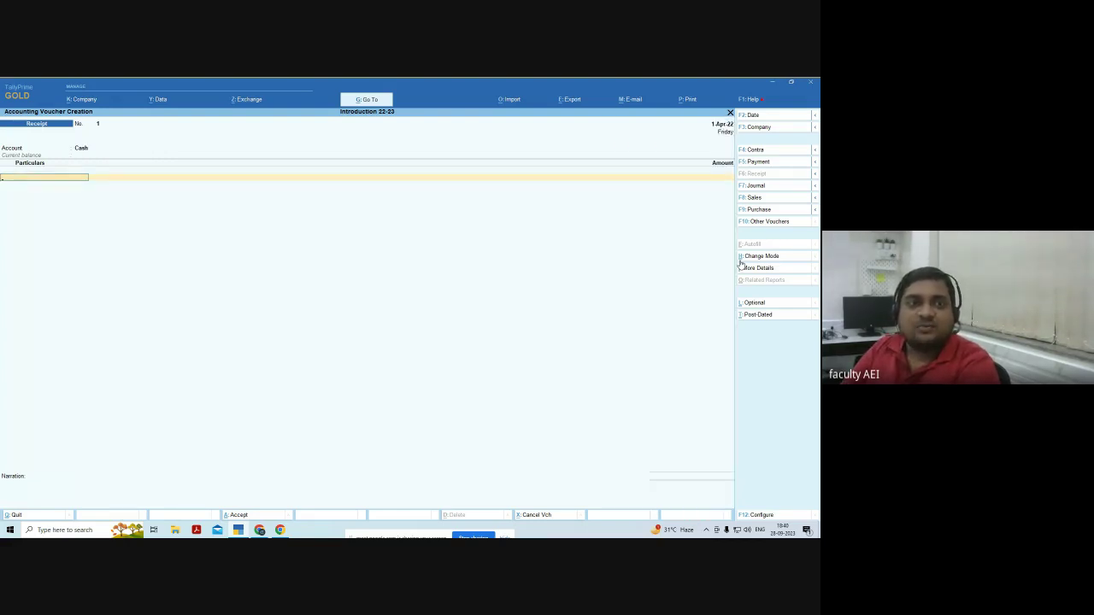
Enter Capital A/c in the receipt voucher's particulars with an amount of 100000.
{"action": "type", "text": "Ca"}
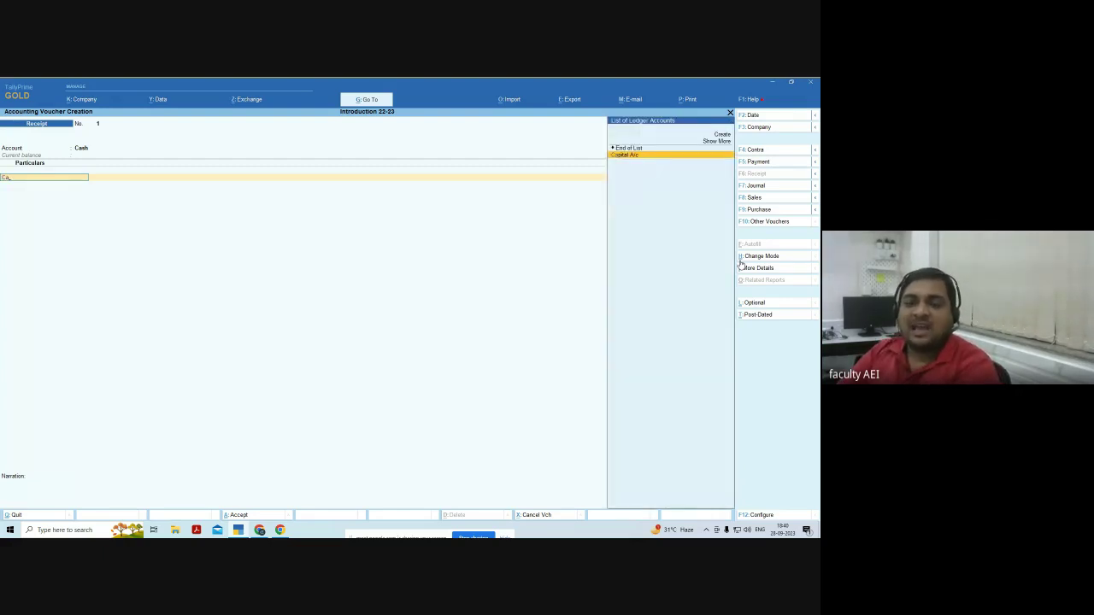
{"action": "key", "text": "Return"}
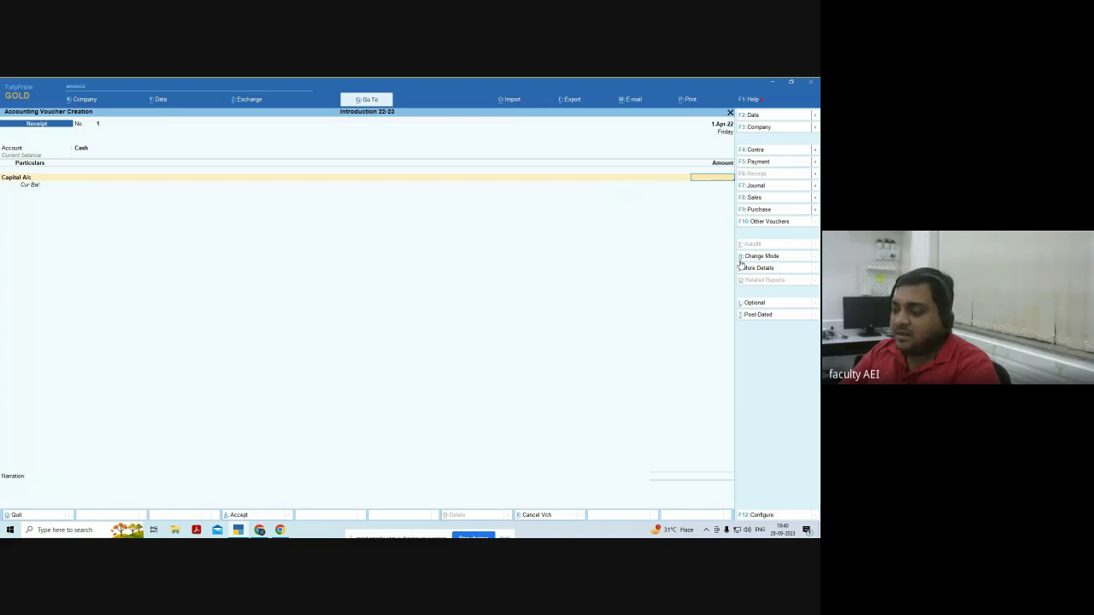
{"action": "type", "text": "100000"}
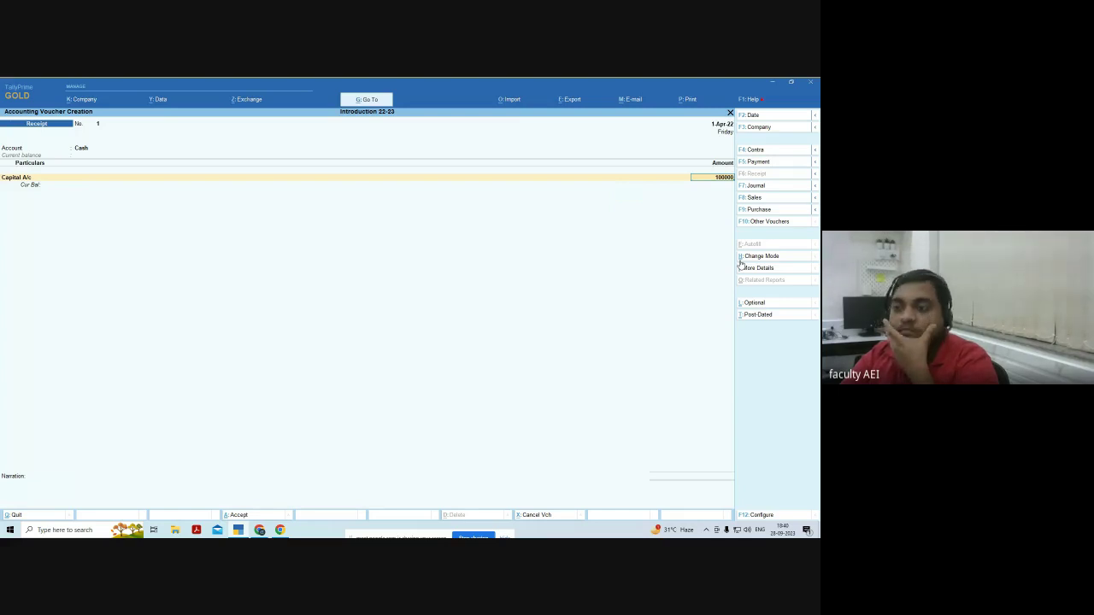
{"action": "key", "text": "Return"}
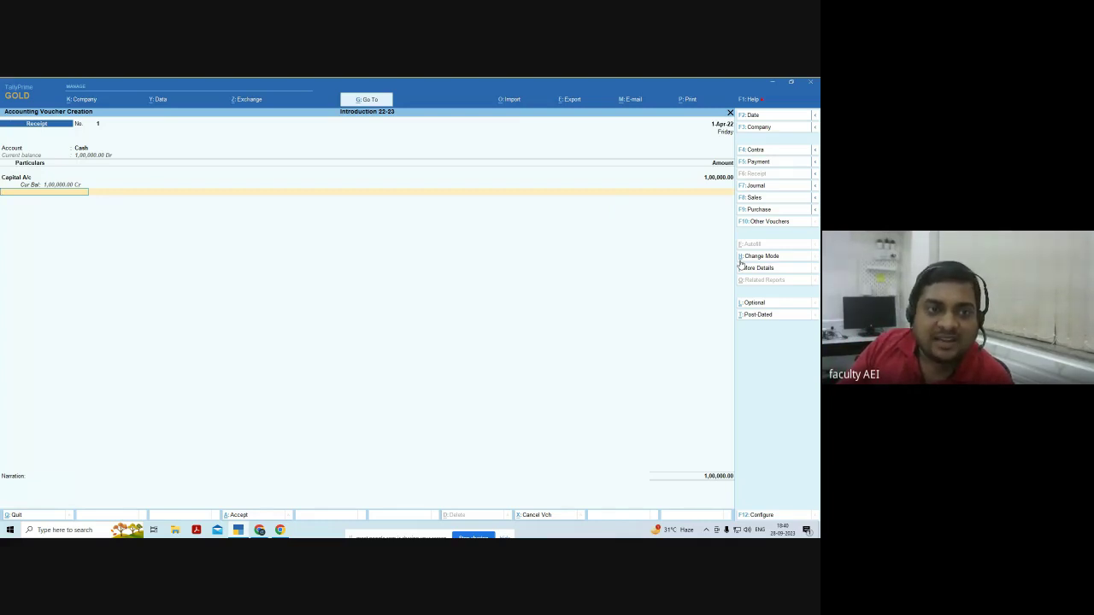
Give the receipt voucher the narration "Being Capital introduced into the business" and save it.
{"action": "key", "text": "Return"}
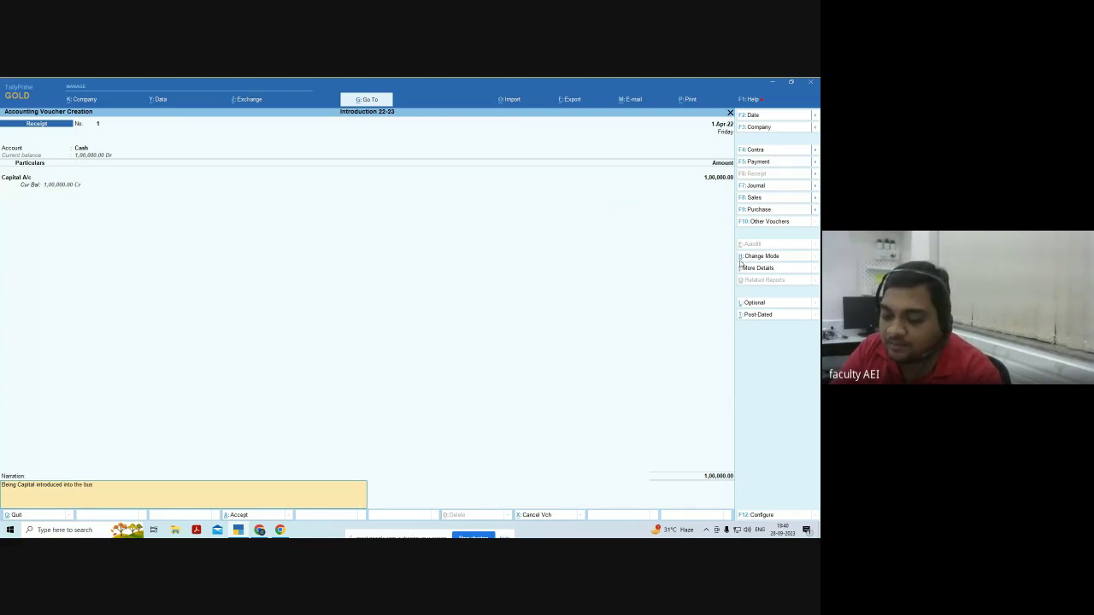
{"action": "type", "text": "siness"}
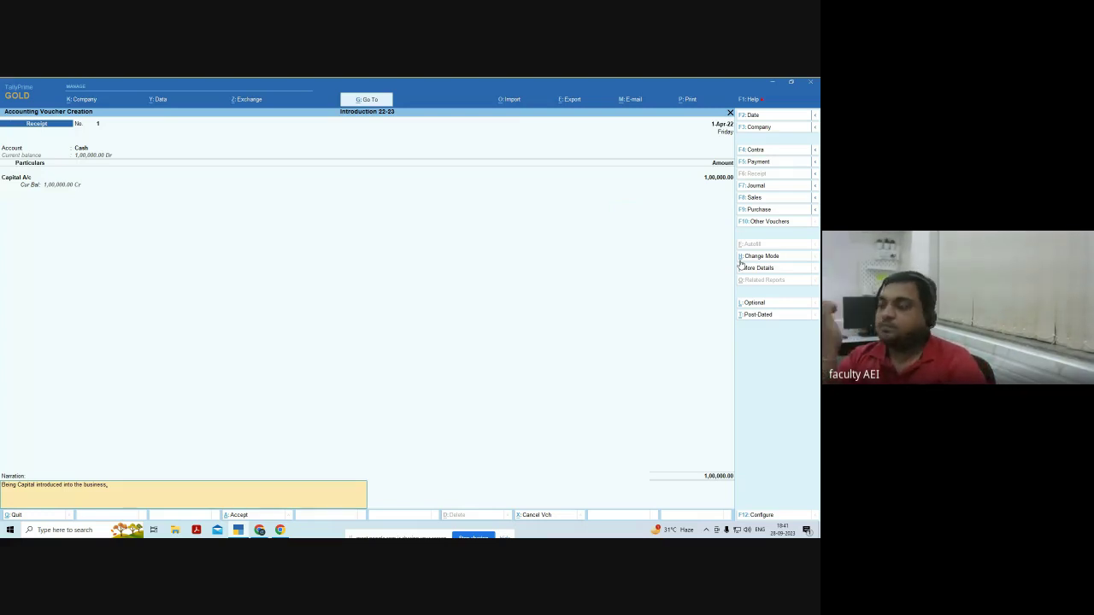
{"action": "type", "text": ","}
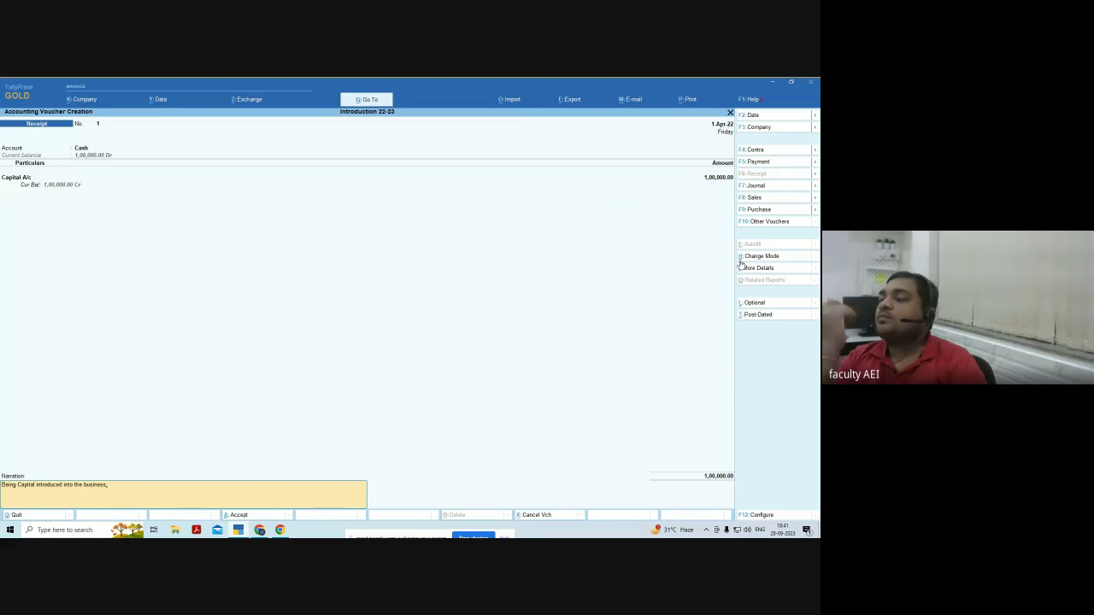
{"action": "key", "text": "BackSpace"}
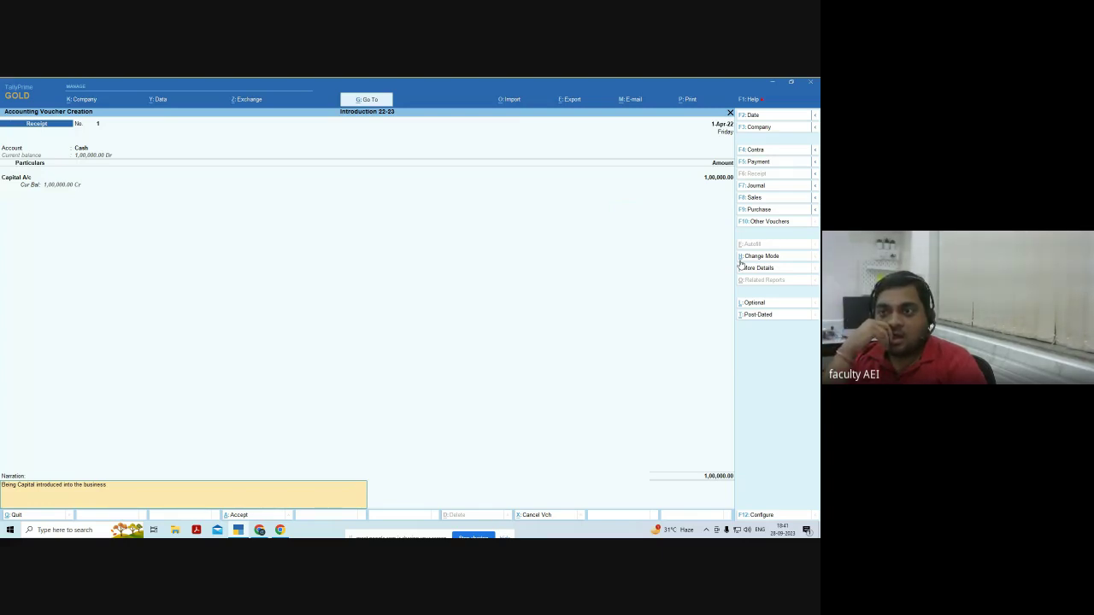
{"action": "type", "text": ","}
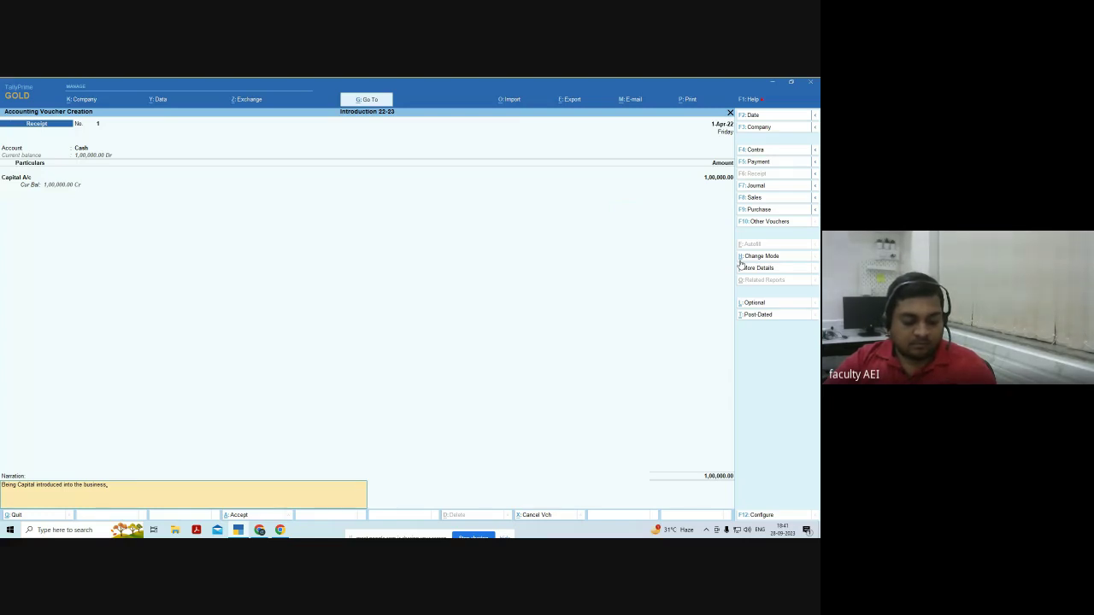
{"action": "type", "text": ","}
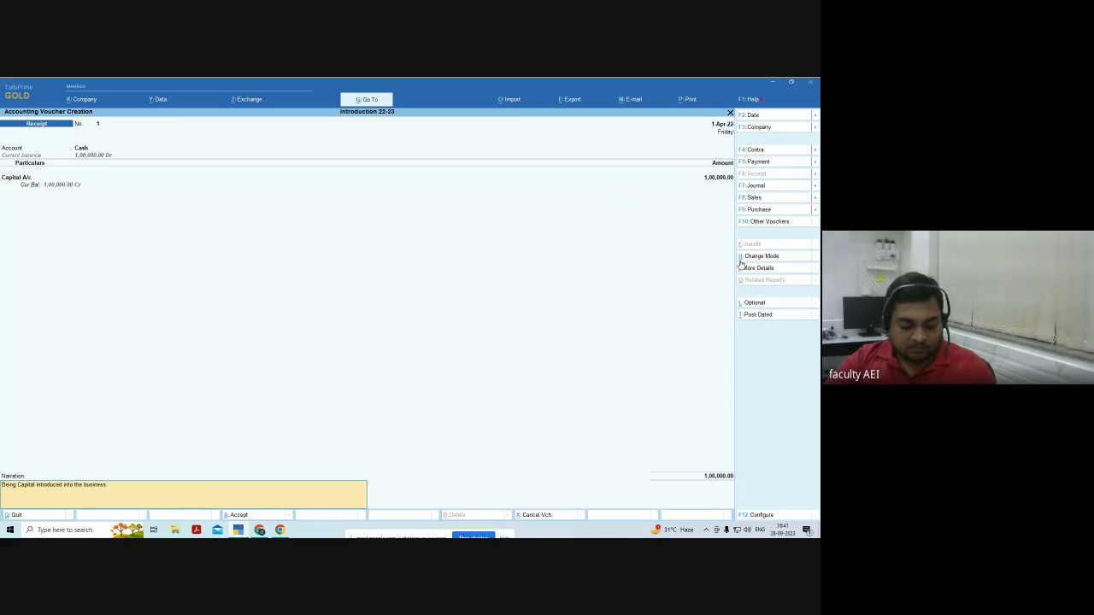
{"action": "type", "text": ",,"}
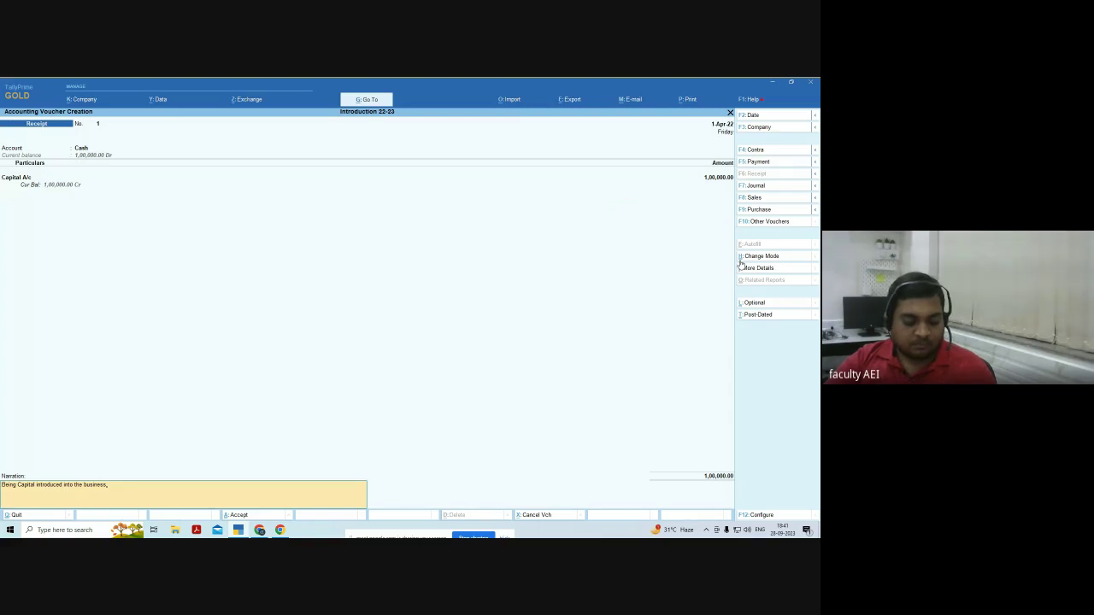
{"action": "key", "text": "BackSpace"}
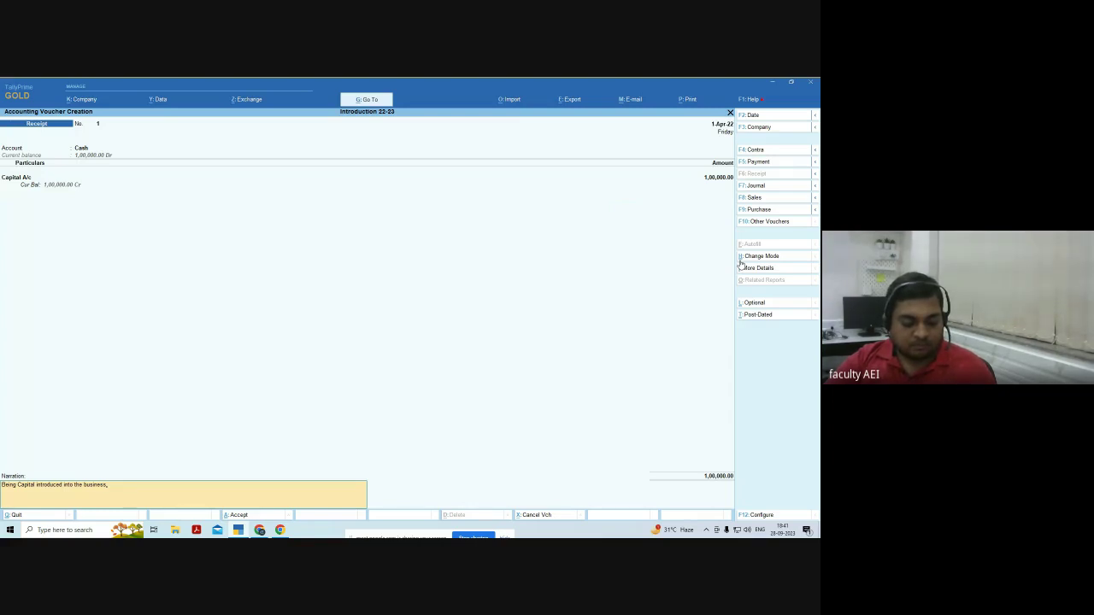
{"action": "key", "text": "BackSpace"}
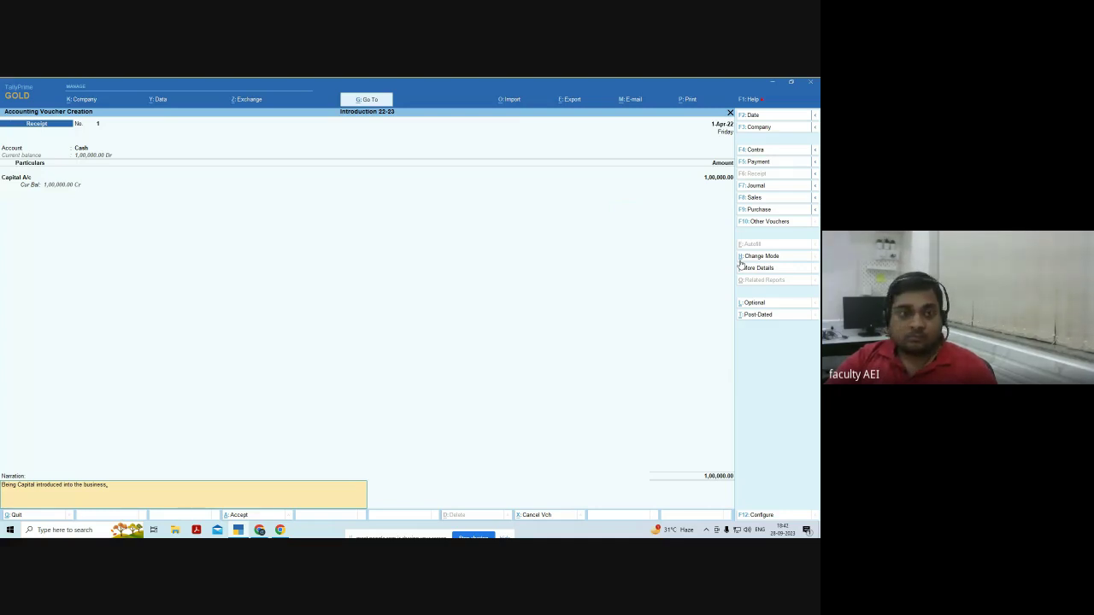
{"action": "type", "text": ","}
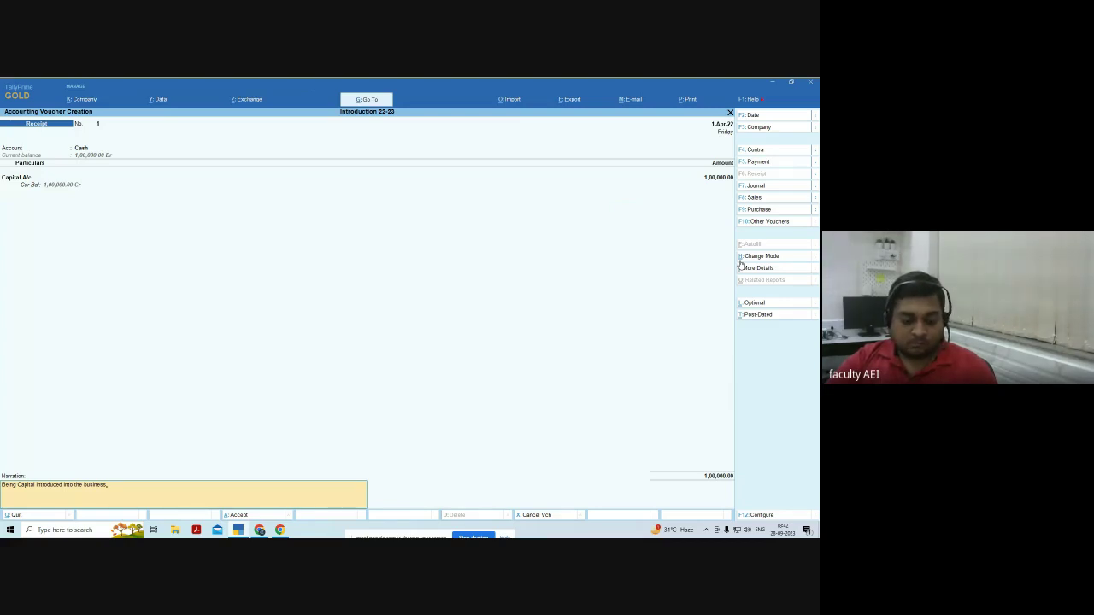
{"action": "type", "text": ","}
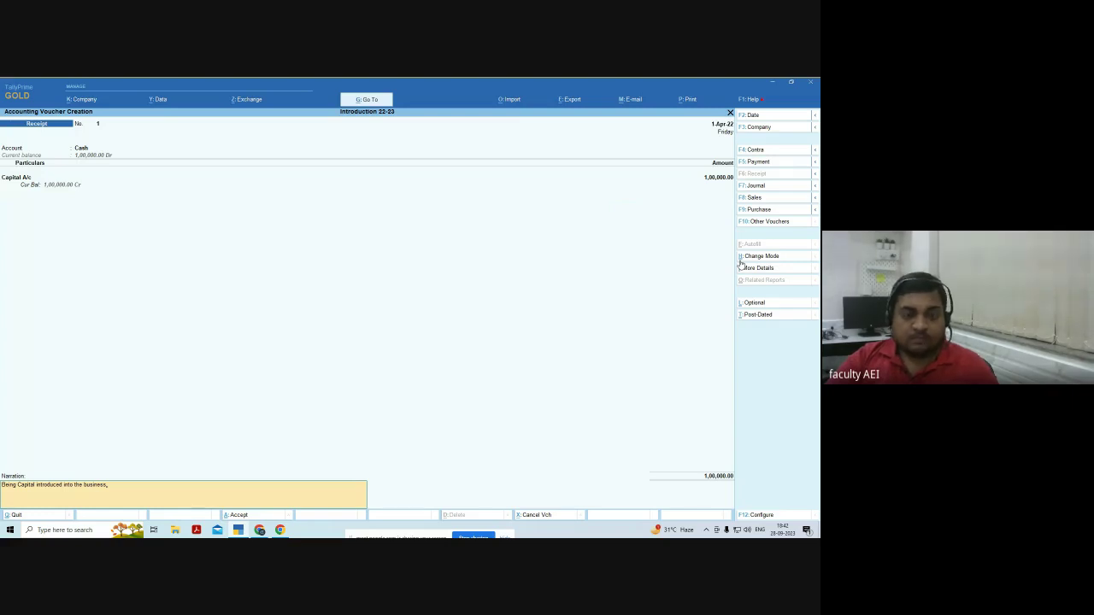
{"action": "key", "text": "Return"}
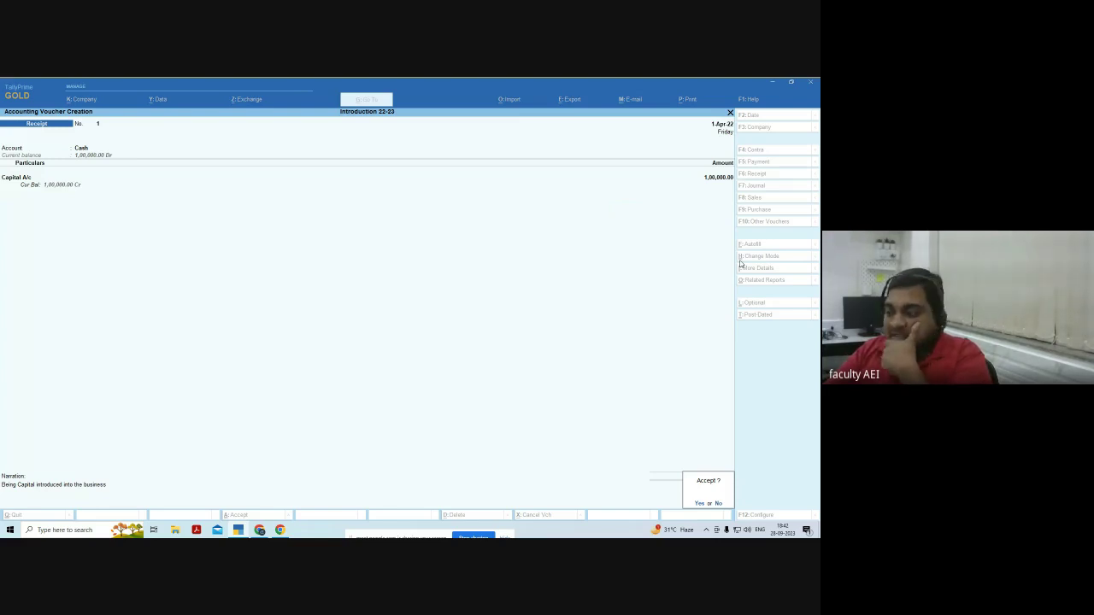
{"action": "key", "text": "Return"}
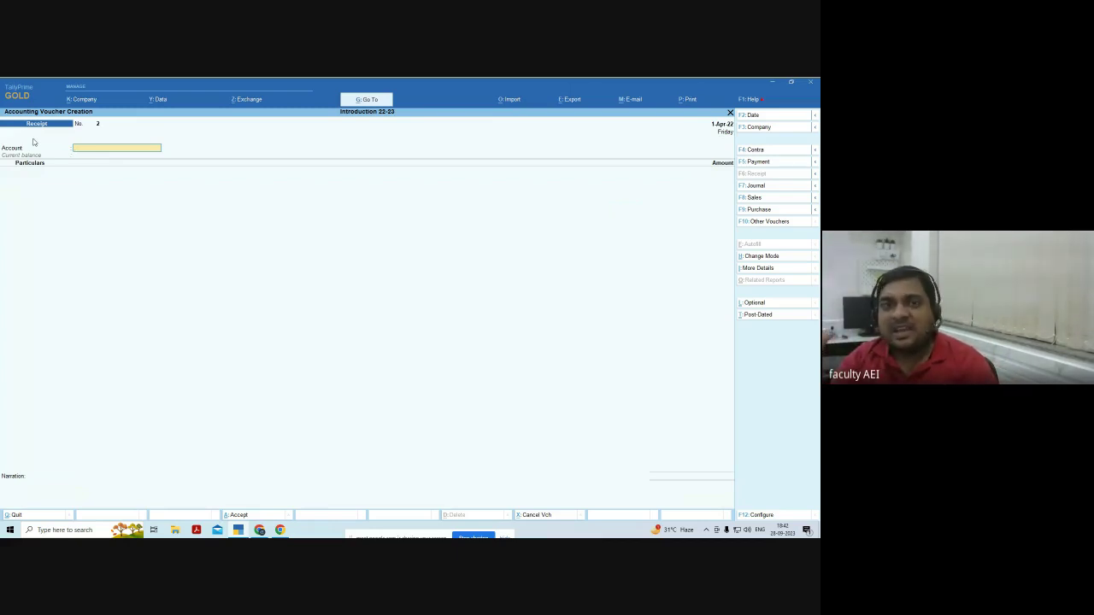
Switch to a Payment voucher and set its account to Cash.
{"action": "key", "text": "F5"}
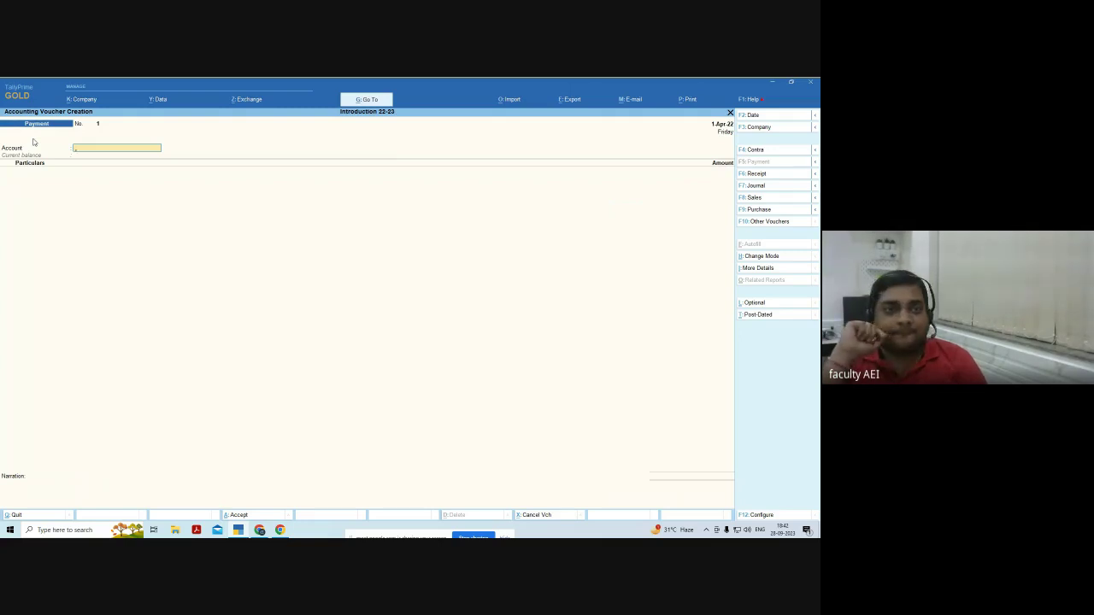
{"action": "type", "text": "Cas"}
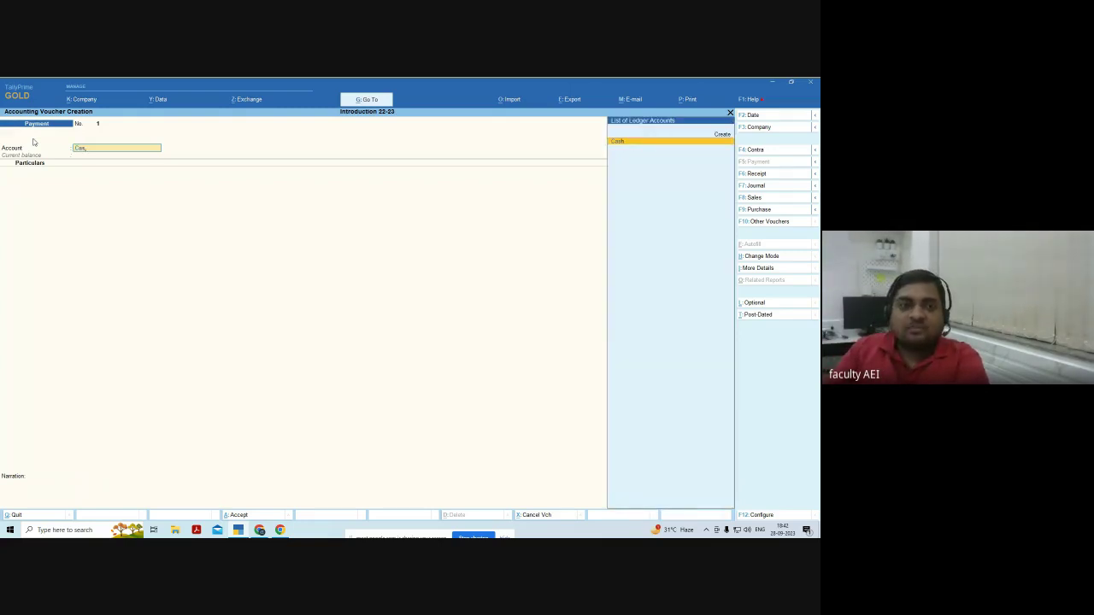
{"action": "key", "text": "Return"}
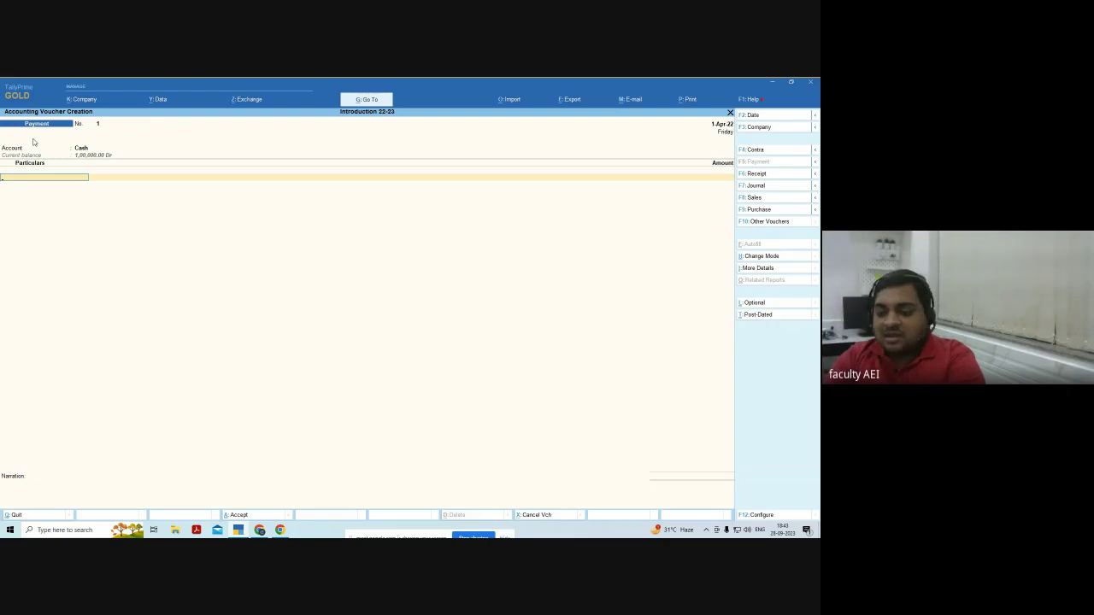
Enter Furniture A/c in the payment voucher's particulars with an amount of 20000.
{"action": "type", "text": "Furn"}
{"action": "key", "text": "Return"}
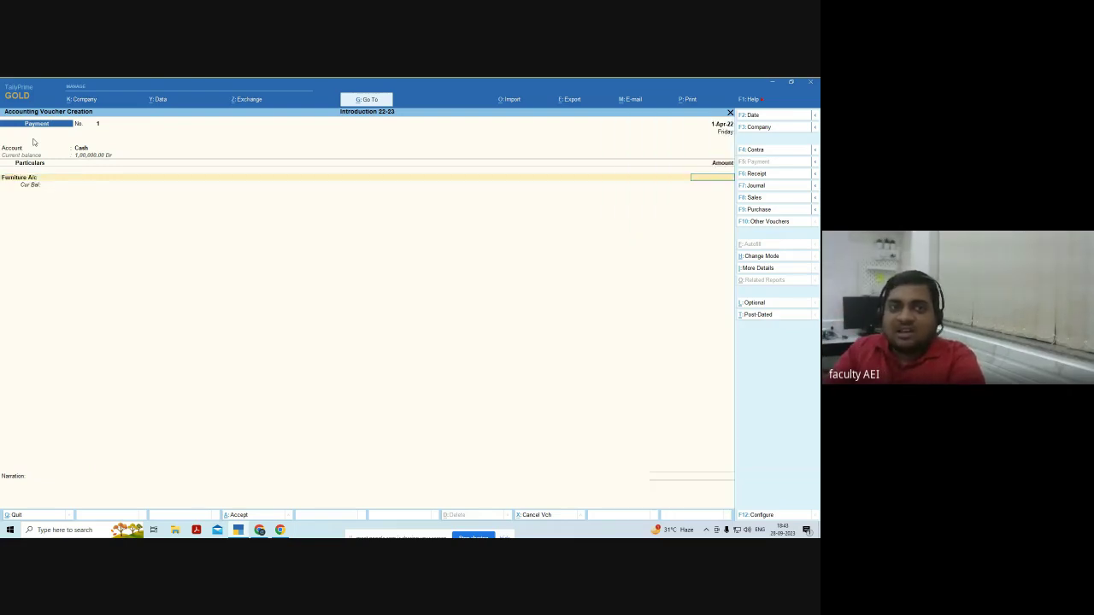
{"action": "type", "text": "20000"}
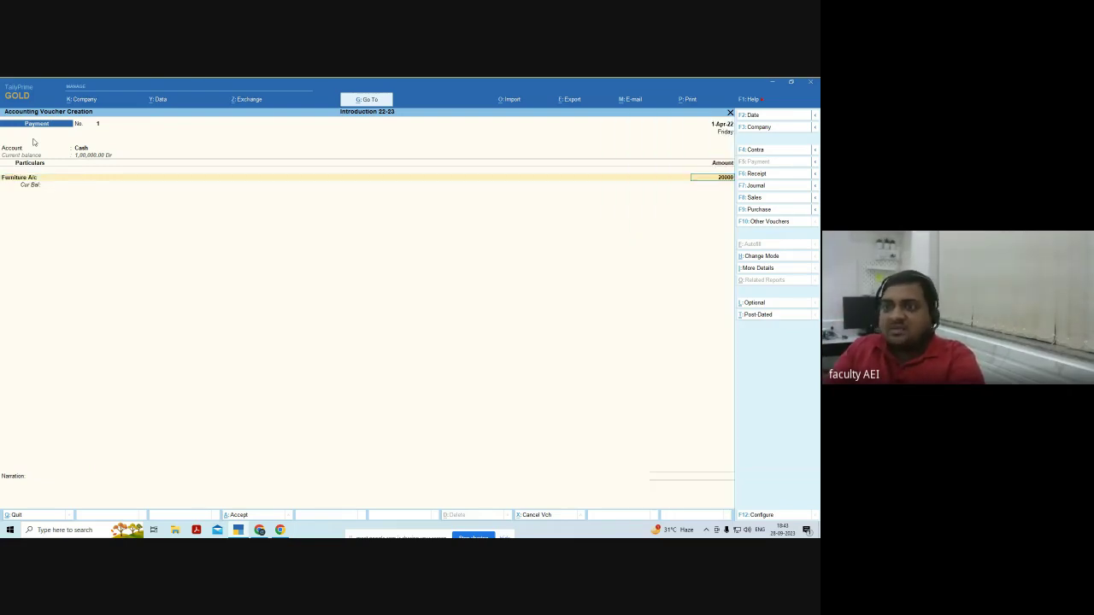
{"action": "key", "text": "Return"}
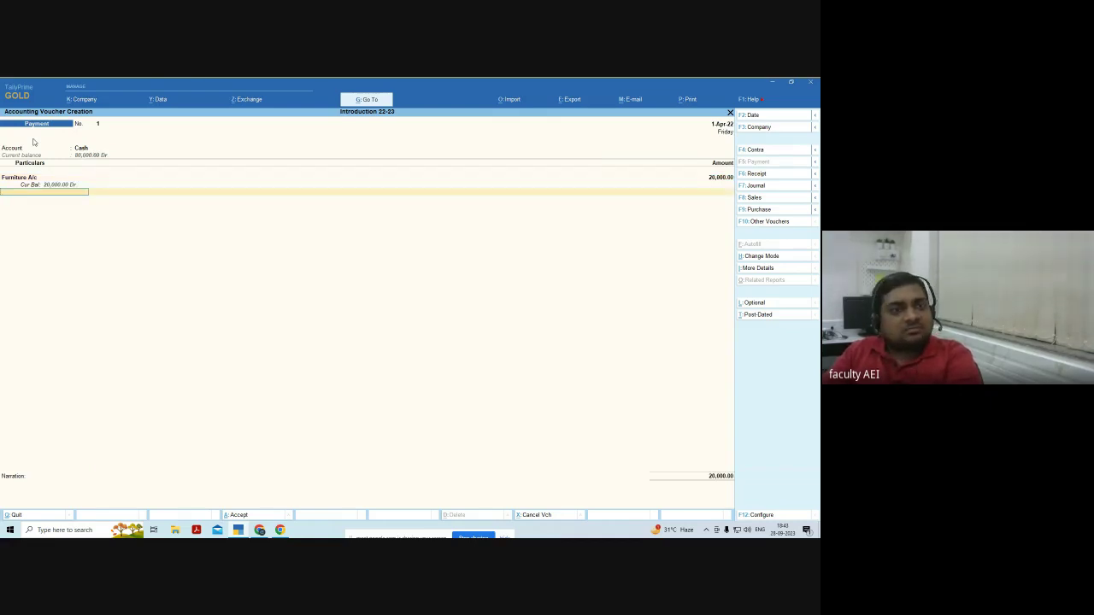
Give the payment voucher the narration "being furniture purchased in cash" and save it.
{"action": "key", "text": "Return"}
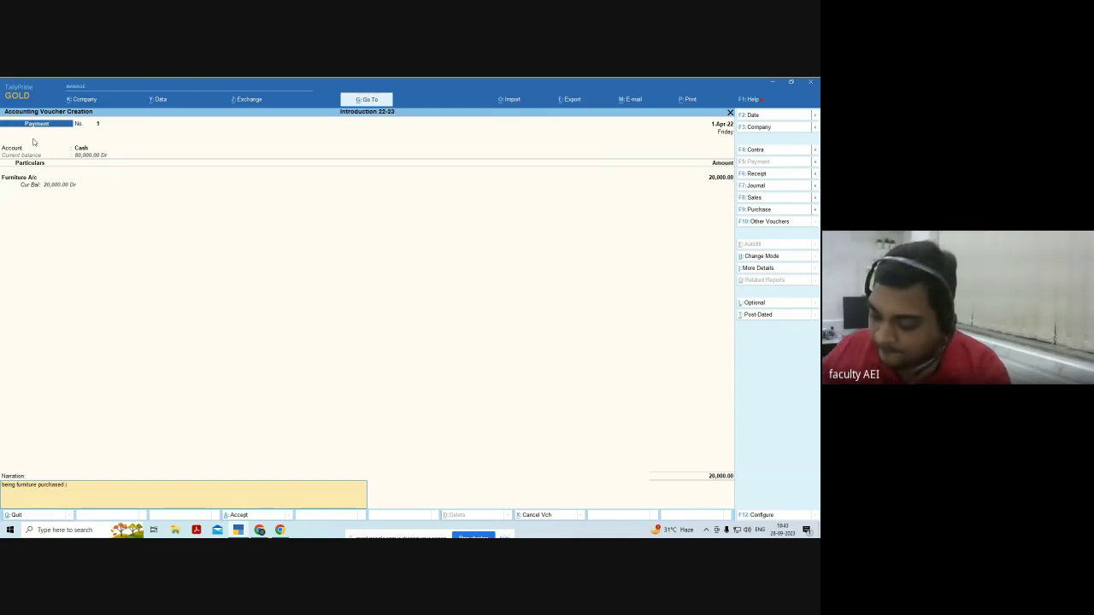
{"action": "type", "text": "in cash"}
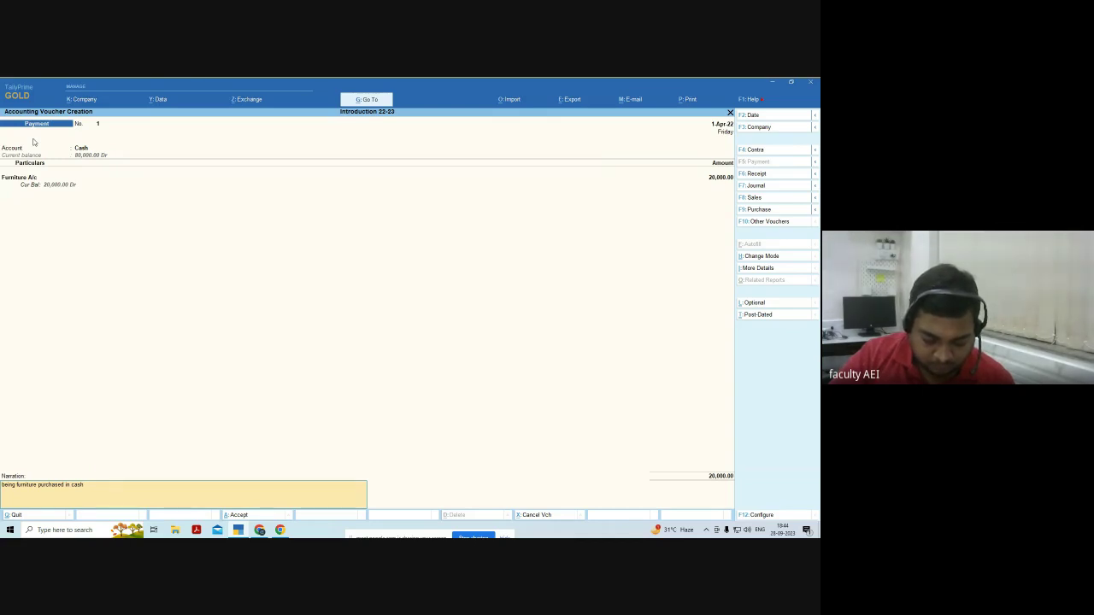
{"action": "type", "text": ","}
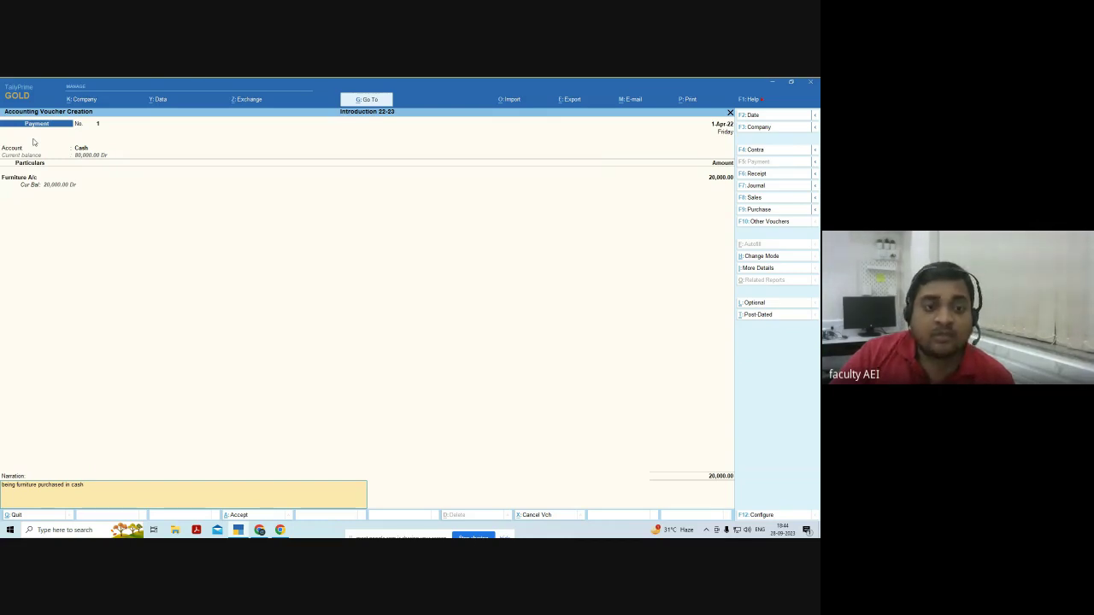
{"action": "type", "text": "."}
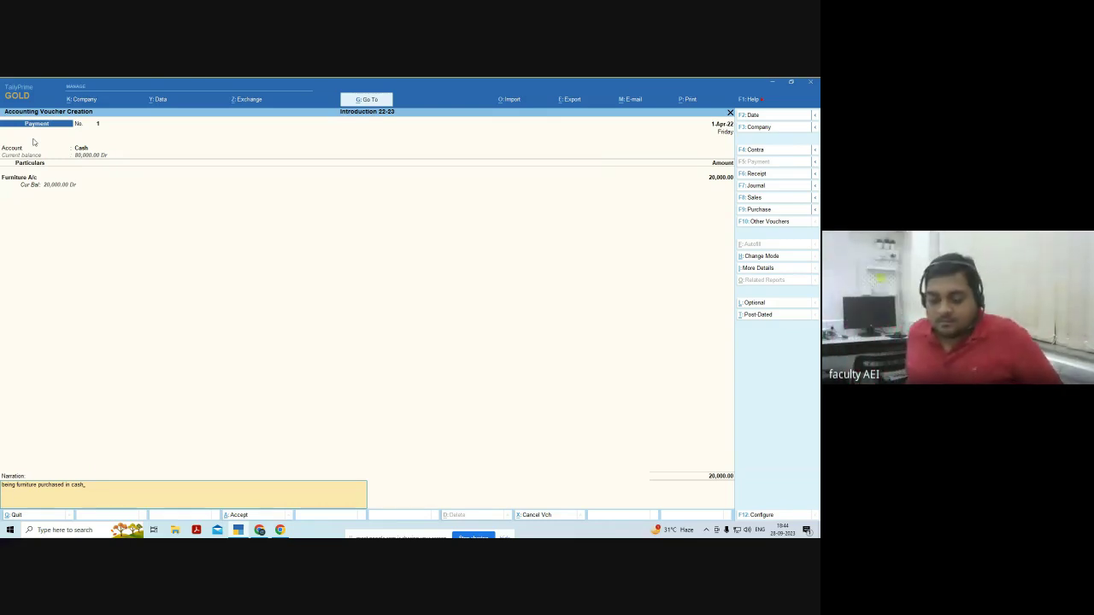
{"action": "key", "text": "BackSpace"}
{"action": "type", "text": ","}
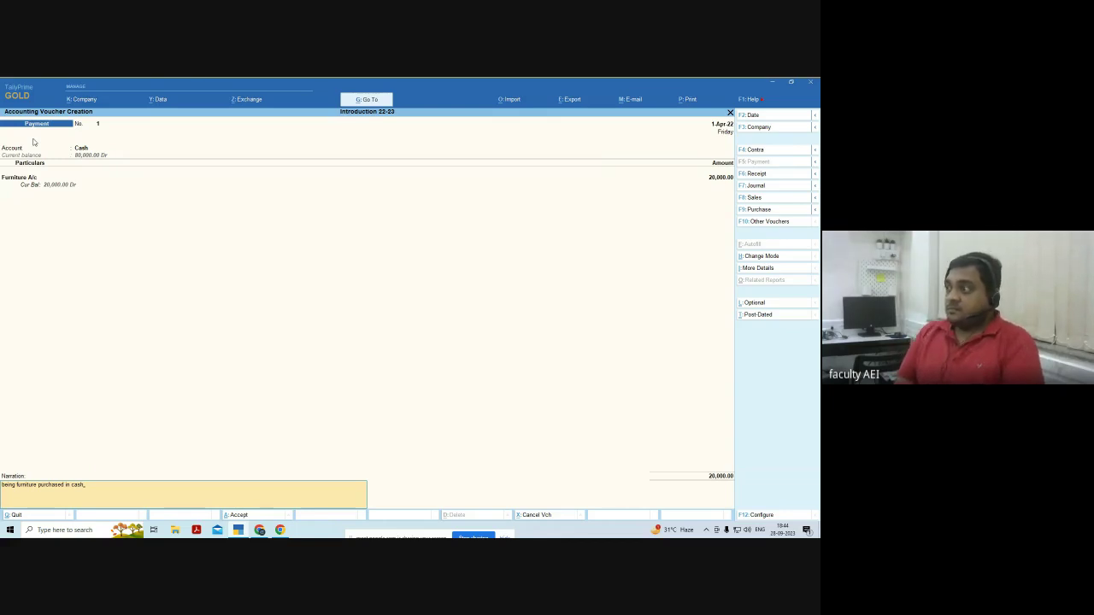
{"action": "type", "text": ","}
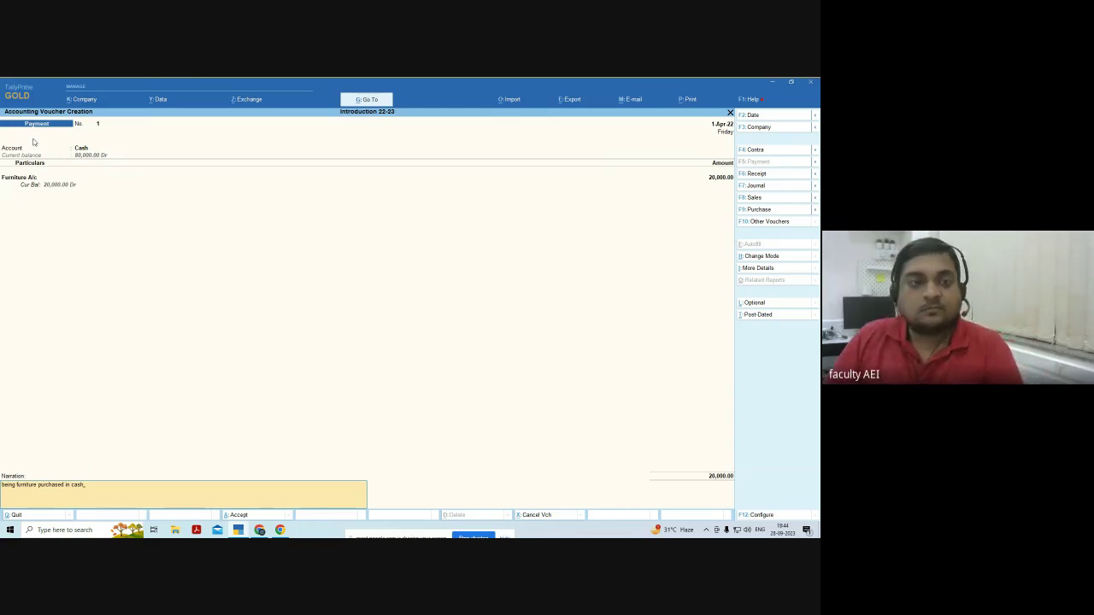
{"action": "key", "text": "Return"}
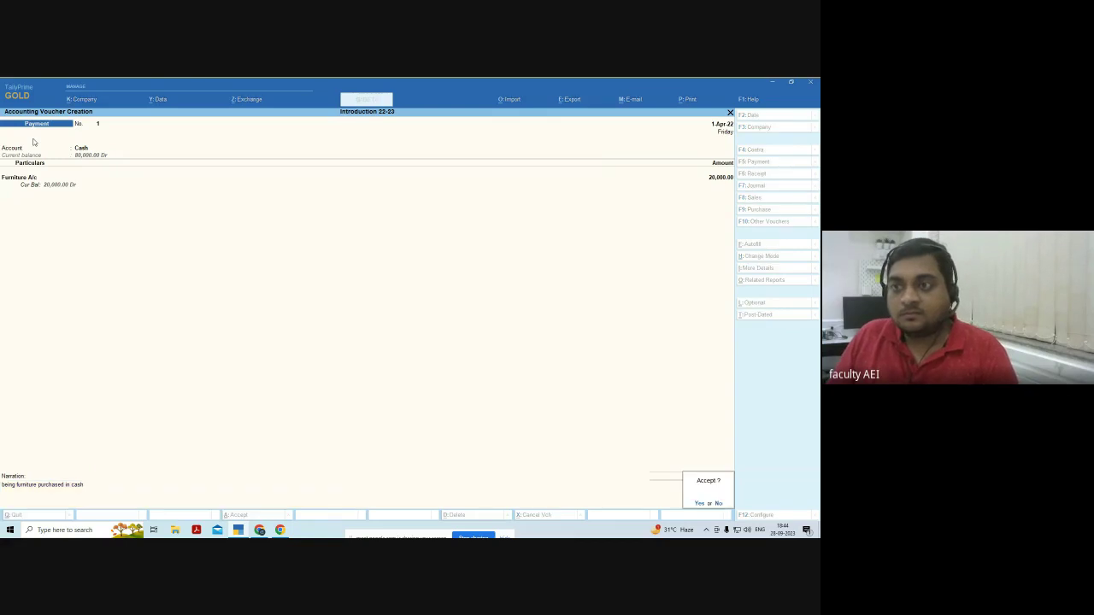
{"action": "key", "text": "Return"}
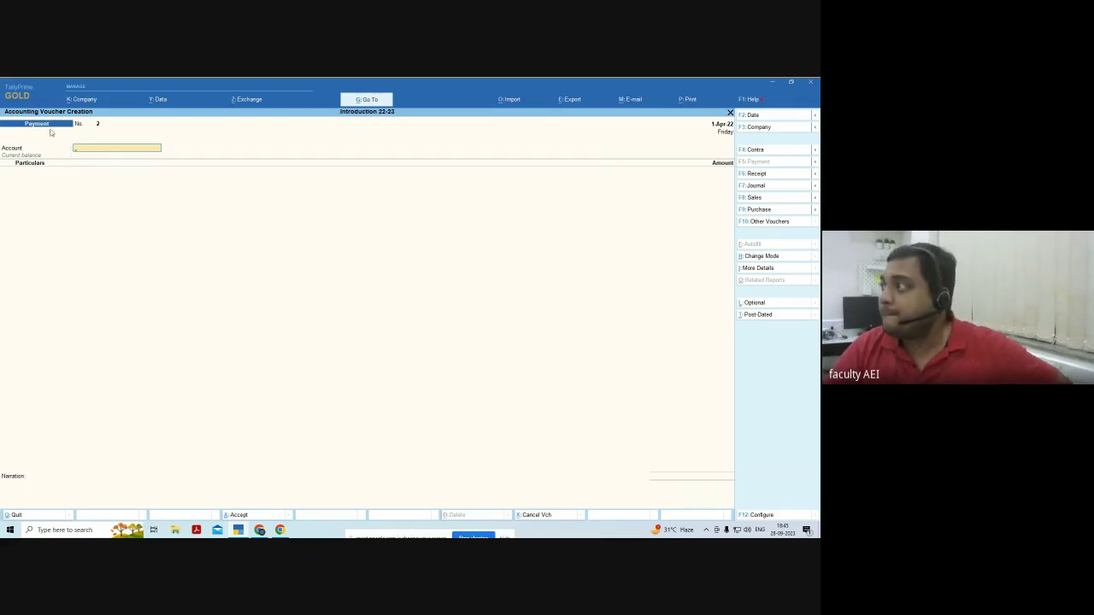
Switch to a Contra voucher and set its account to ICICI BAnk A/c.
{"action": "key", "text": "F4"}
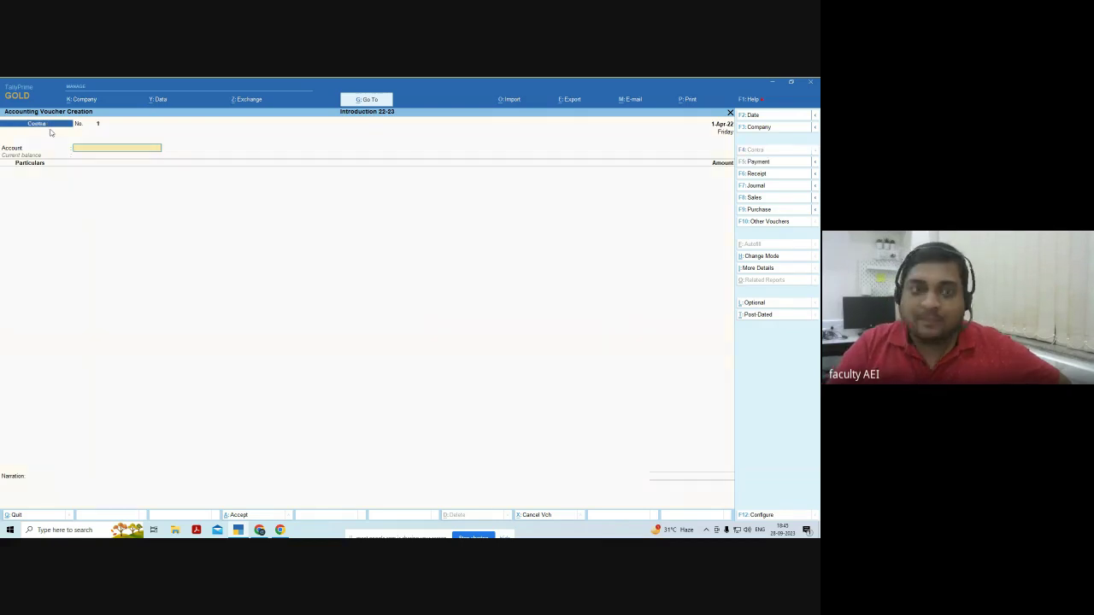
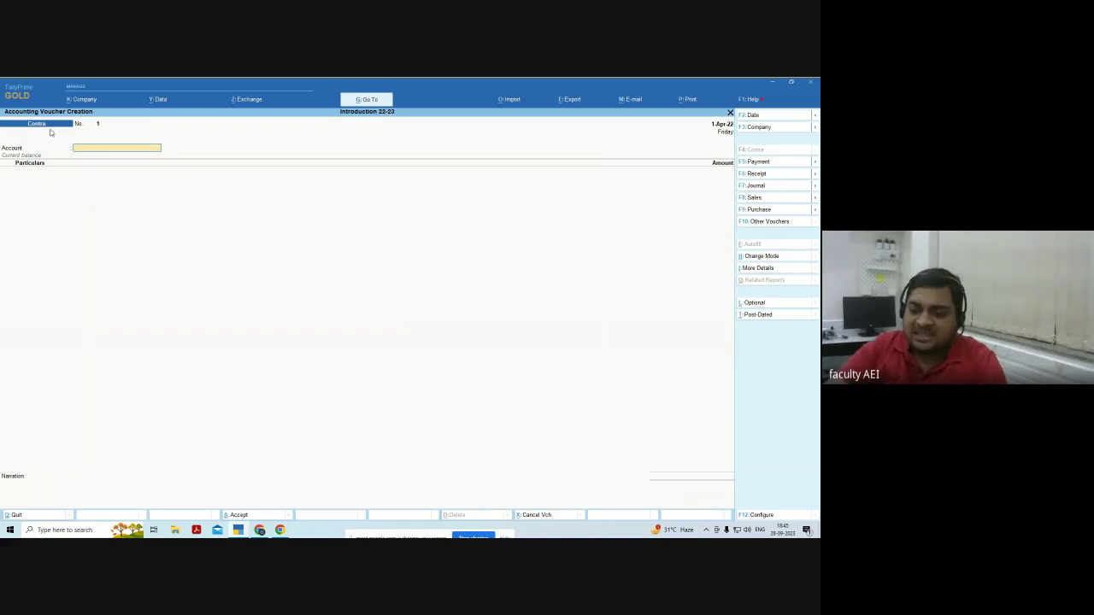
{"action": "type", "text": "ici"}
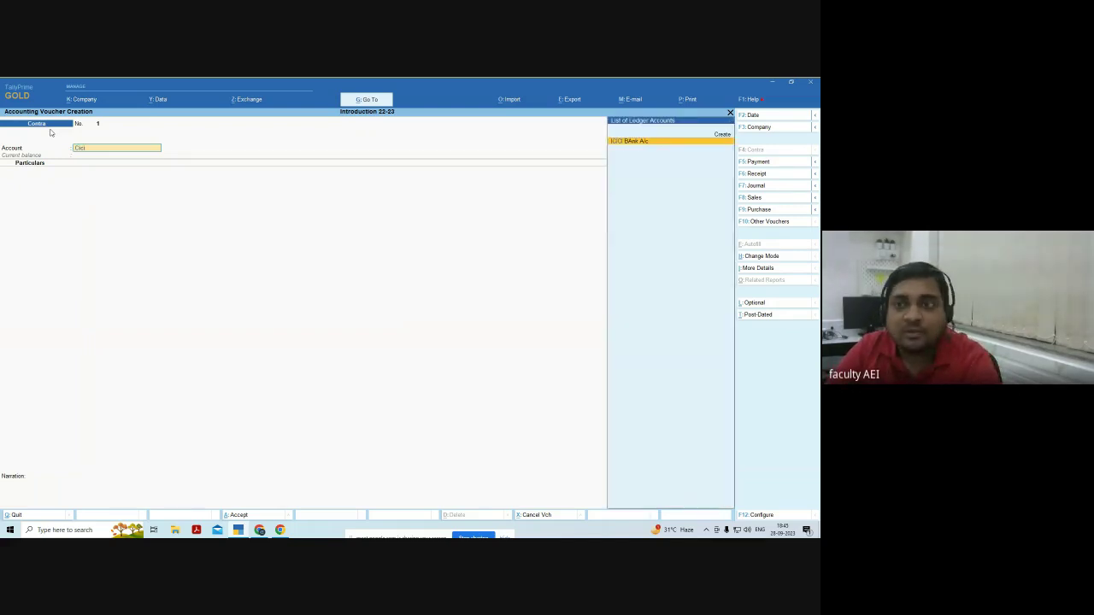
{"action": "key", "text": "Return"}
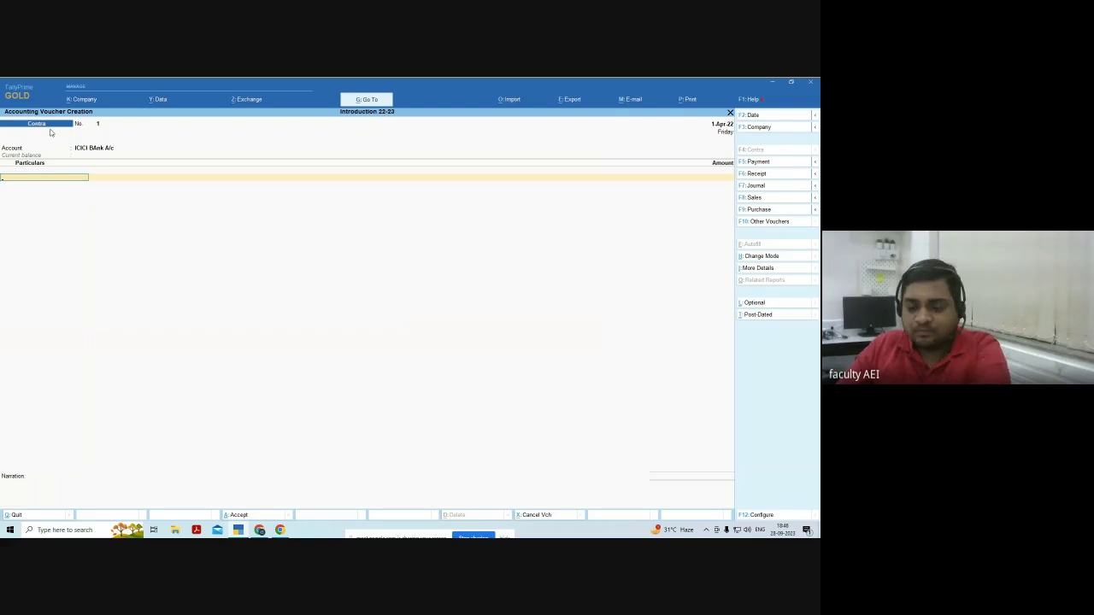
Enter Cash in the contra voucher's particulars with an amount of 30000.
{"action": "type", "text": "cash"}
{"action": "key", "text": "Return"}
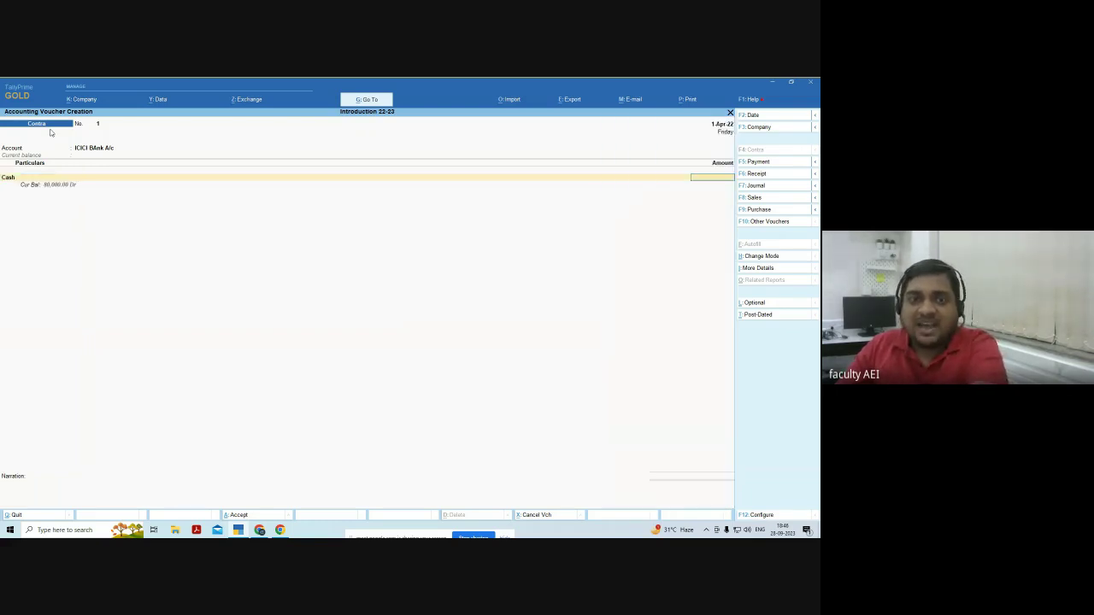
{"action": "type", "text": "30000"}
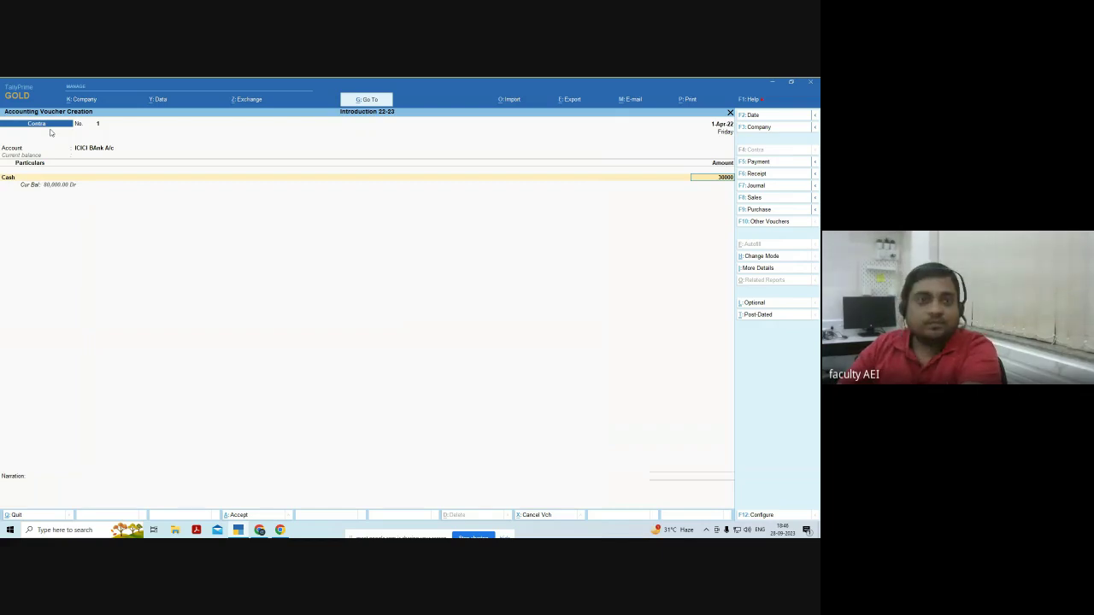
{"action": "key", "text": "Return"}
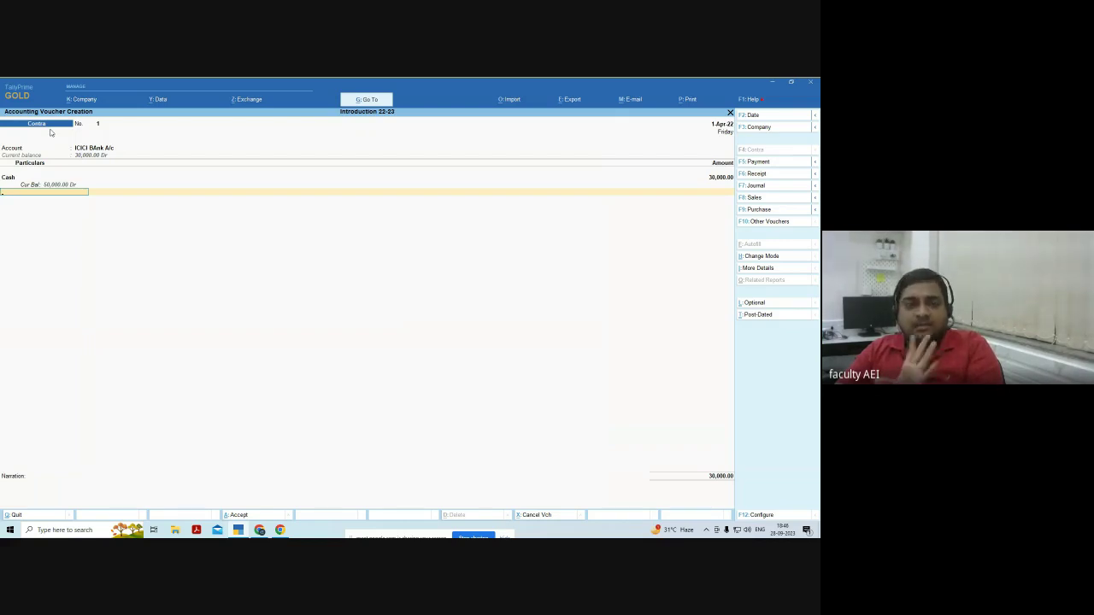
{"action": "key", "text": "Return"}
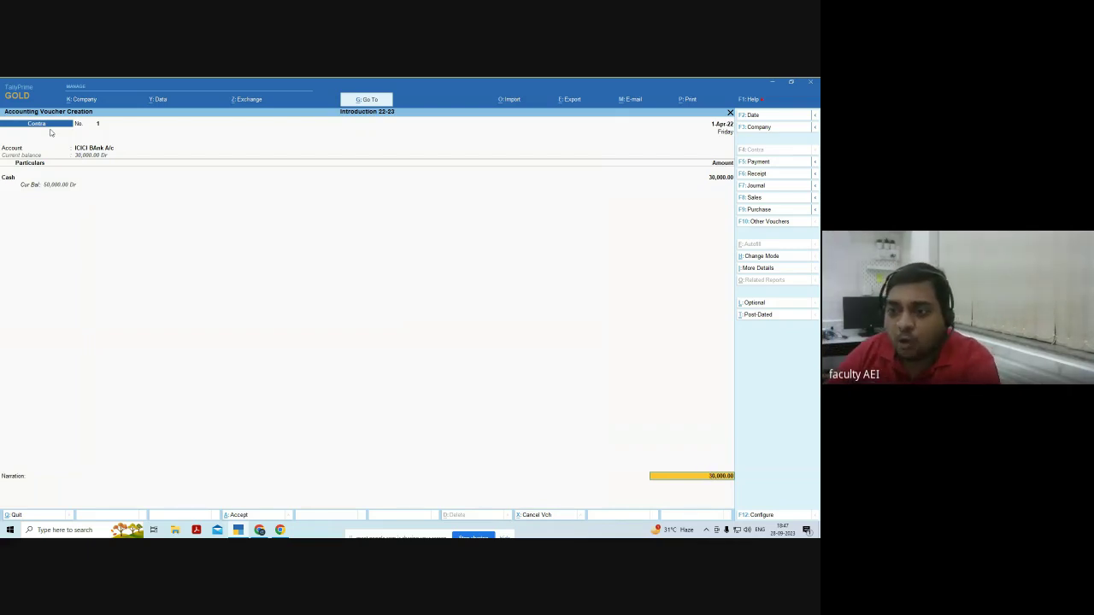
Complete the ICICI BAnk A/c bank allocation as a cash transaction made up of 15 notes of 2000, leaving the instrument number and bank name blank.
{"action": "key", "text": "Return"}
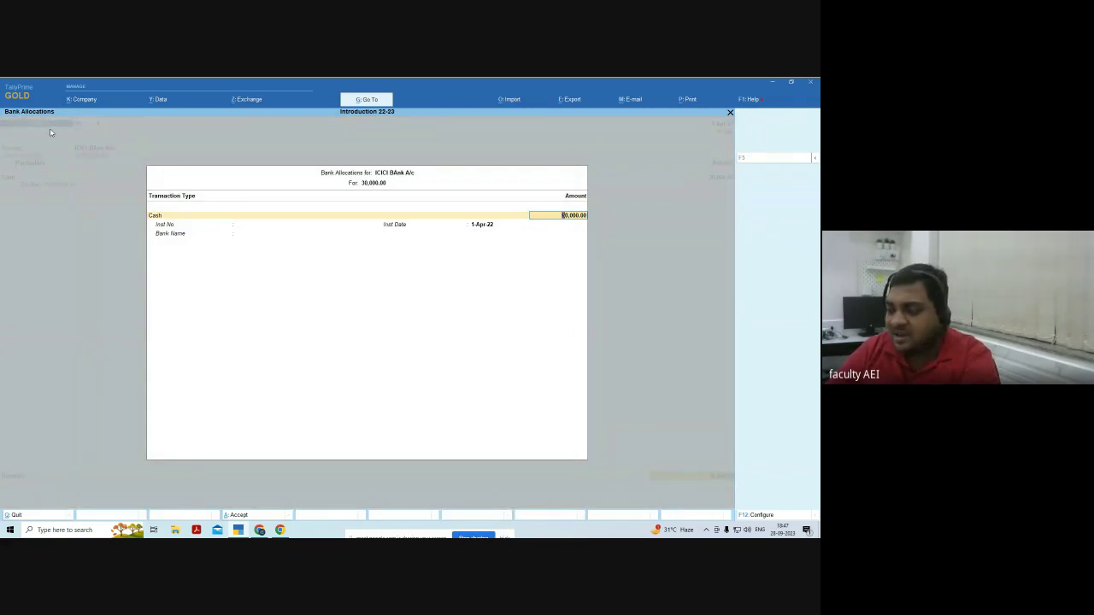
{"action": "key", "text": "Return"}
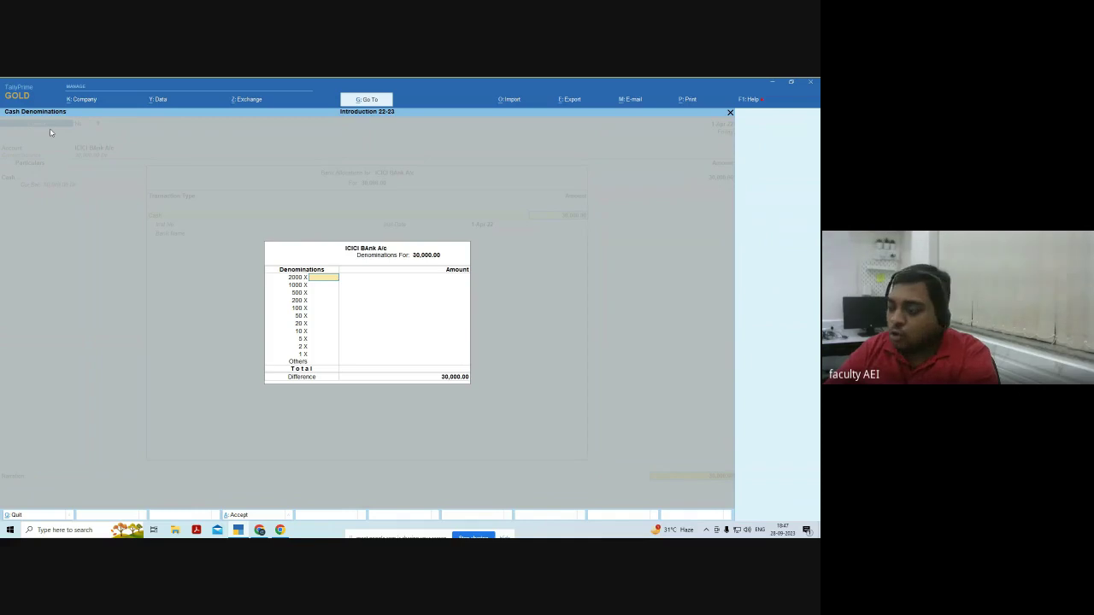
{"action": "type", "text": "15"}
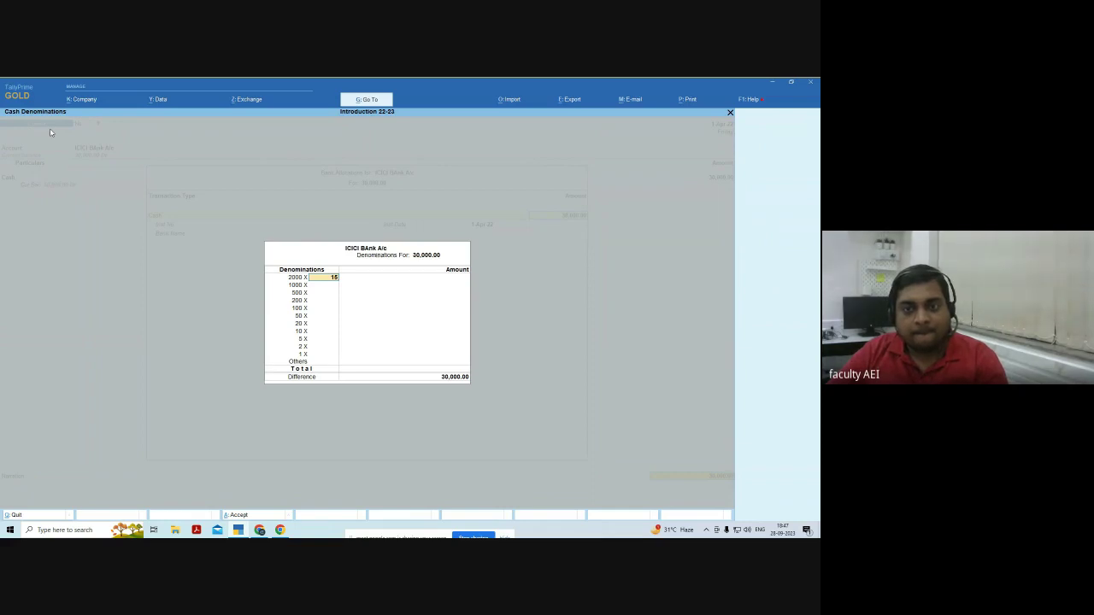
{"action": "key", "text": "Return"}
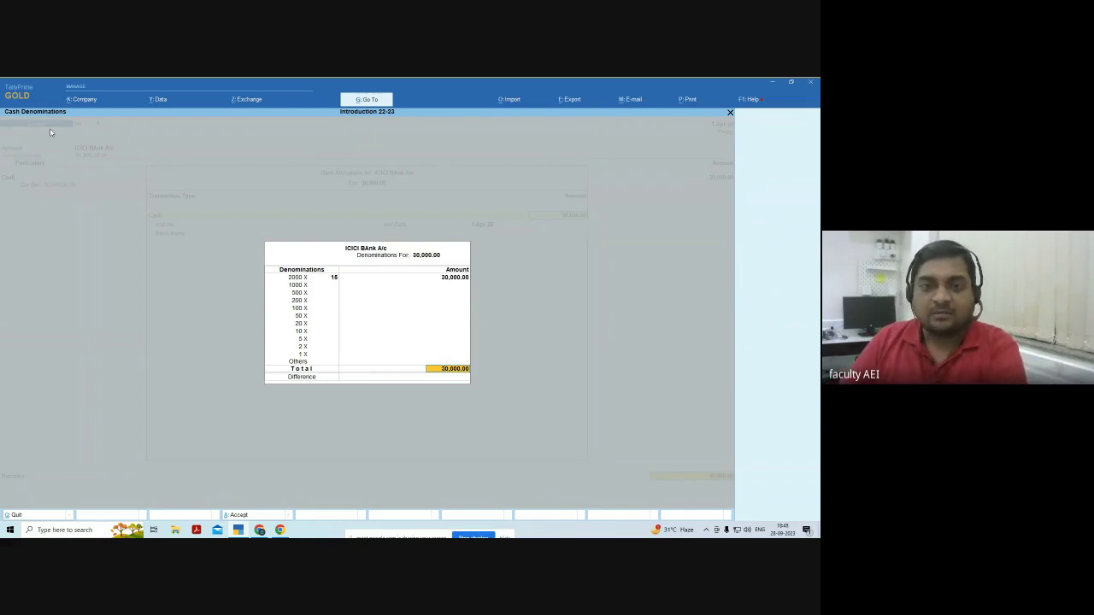
{"action": "key", "text": "Return"}
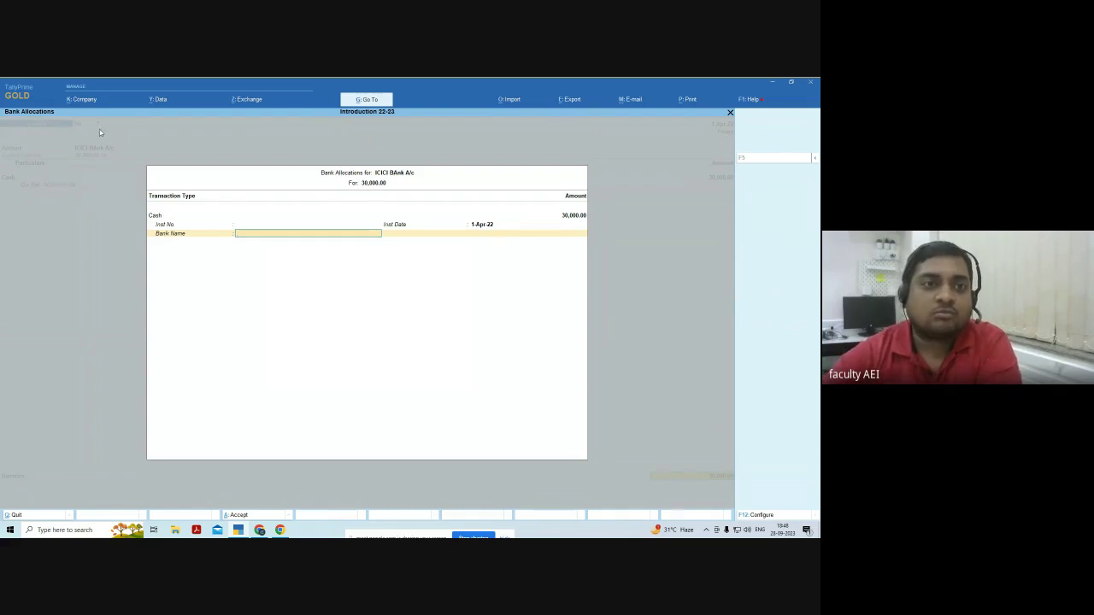
{"action": "key", "text": "Return"}
{"action": "key", "text": "Return"}
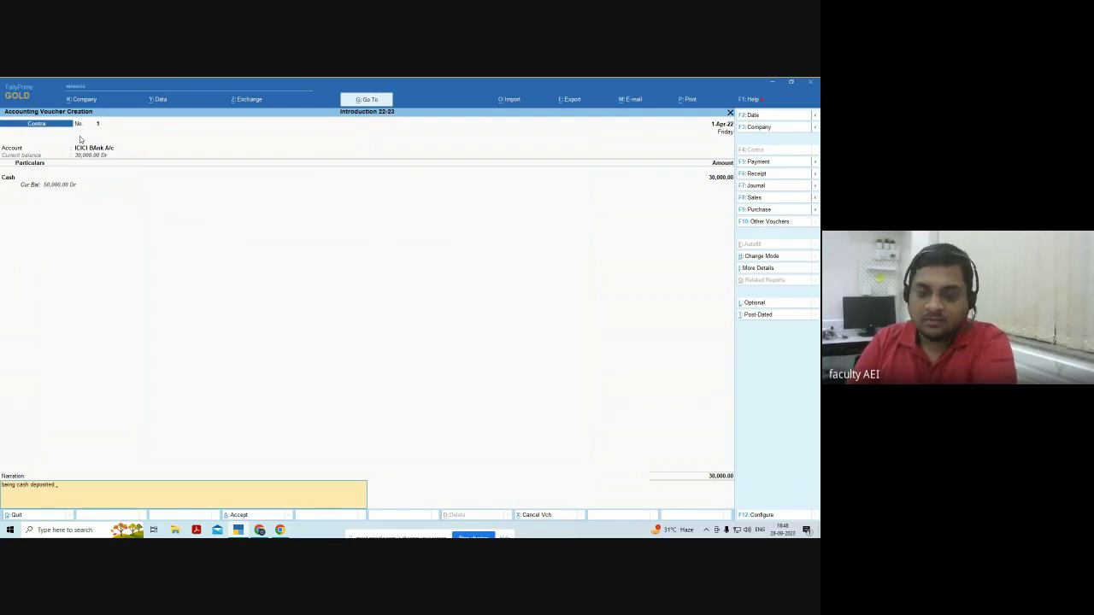
Give the contra voucher the narration "being cash deposited into bank" and save it.
{"action": "type", "text": "being cash deposited into bank"}
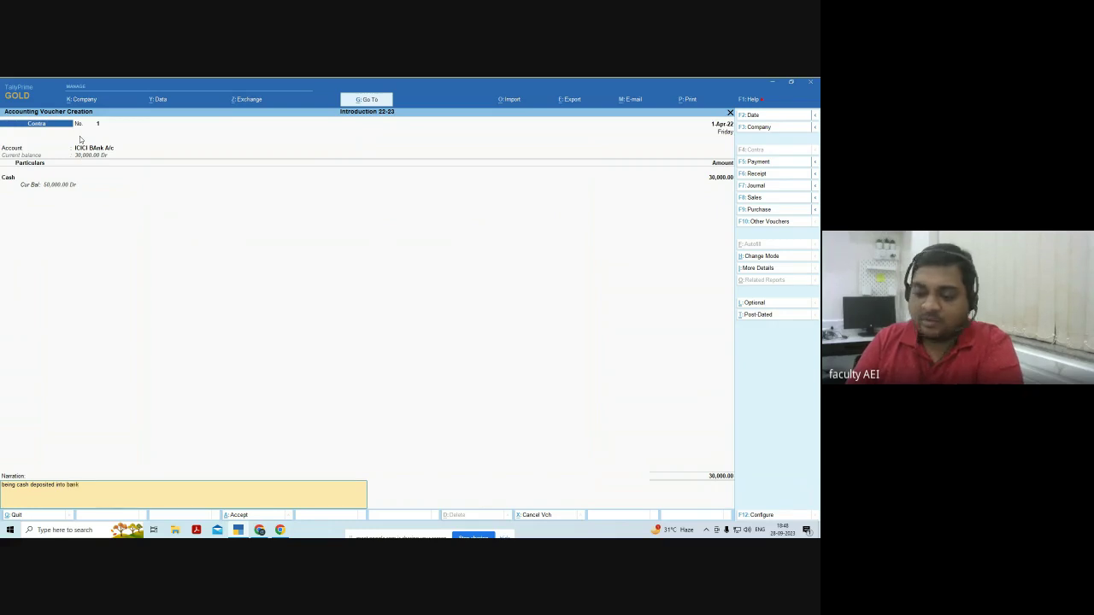
{"action": "type", "text": "."}
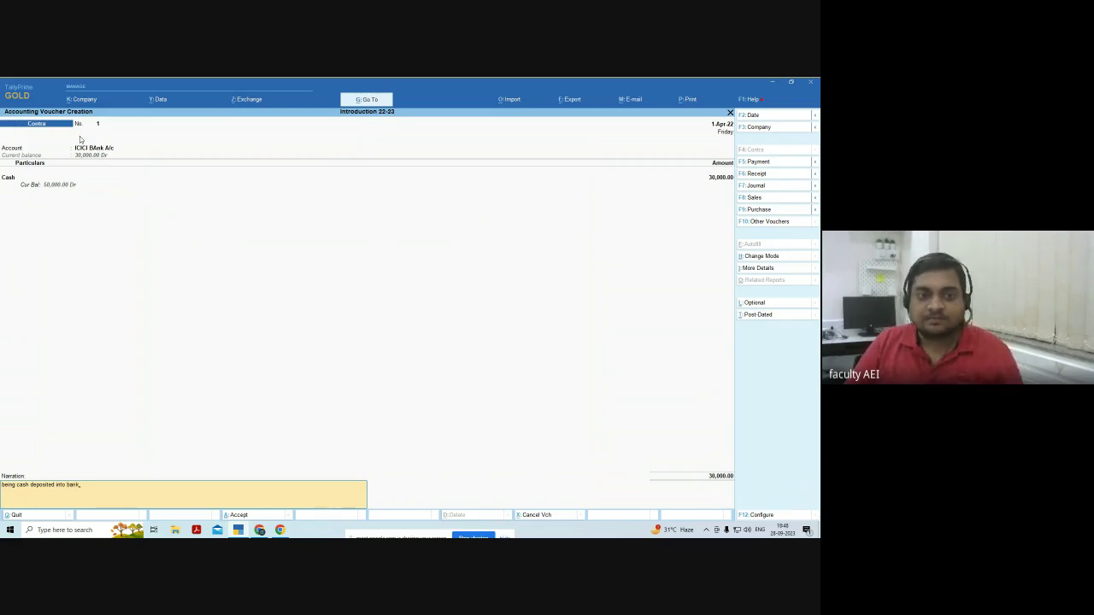
{"action": "key", "text": "BackSpace"}
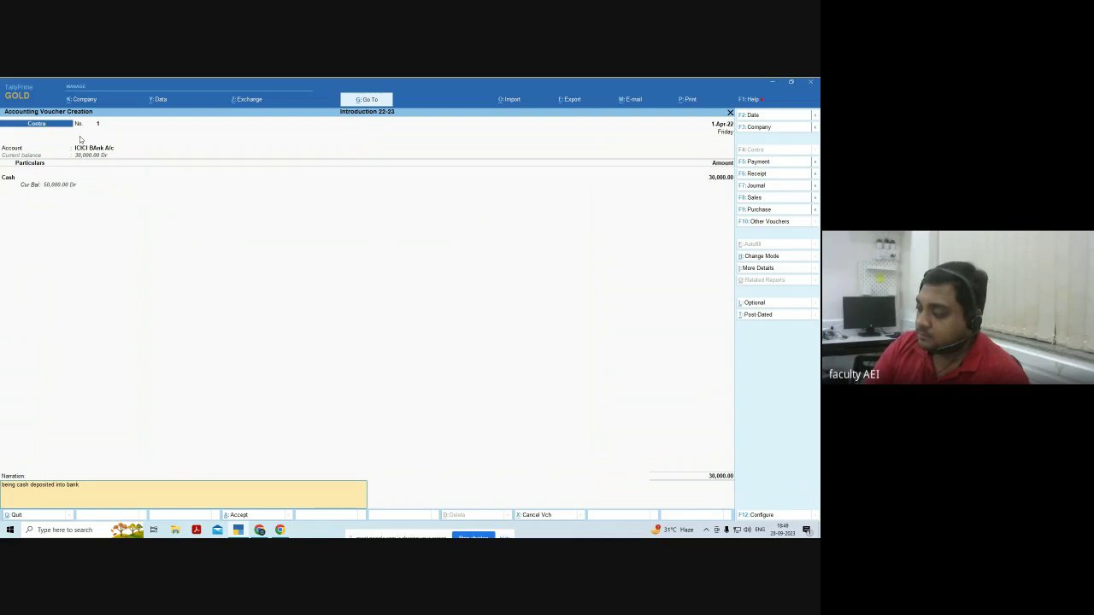
{"action": "type", "text": "."}
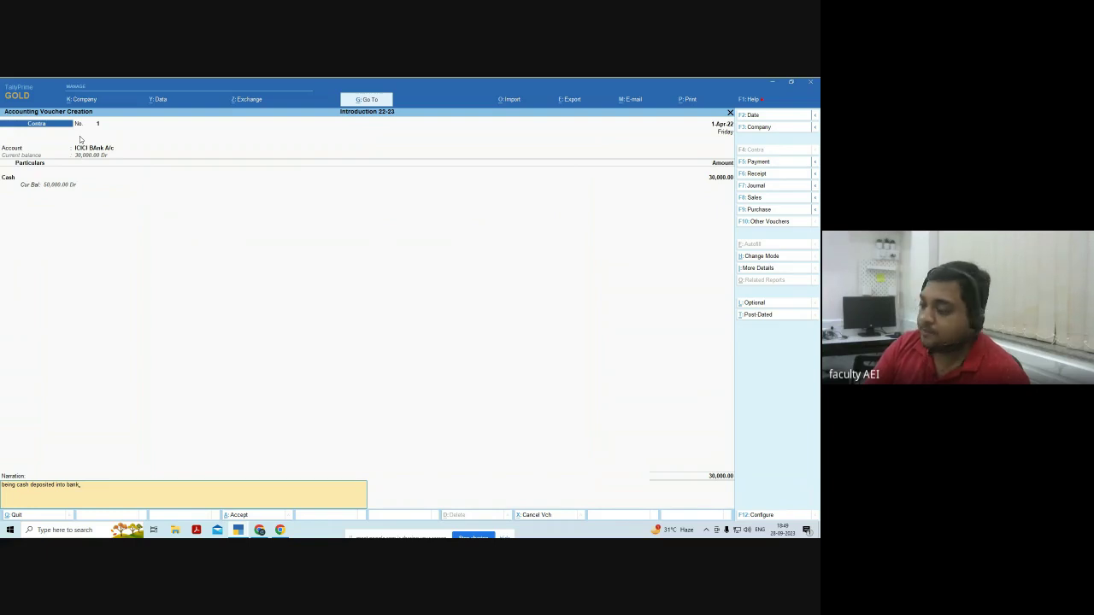
{"action": "key", "text": "BackSpace"}
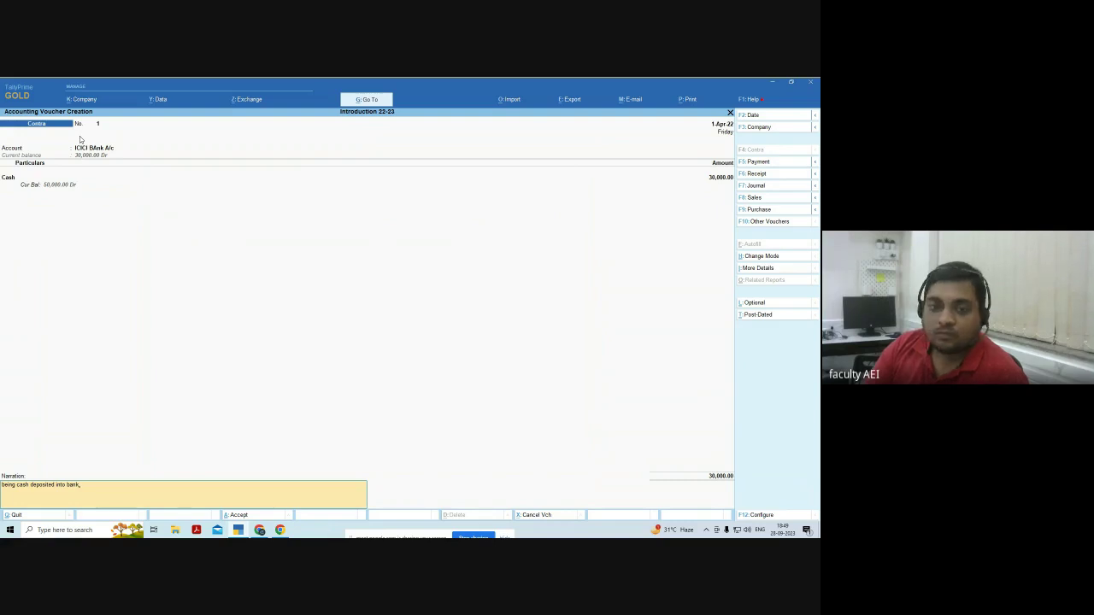
{"action": "key", "text": "Return"}
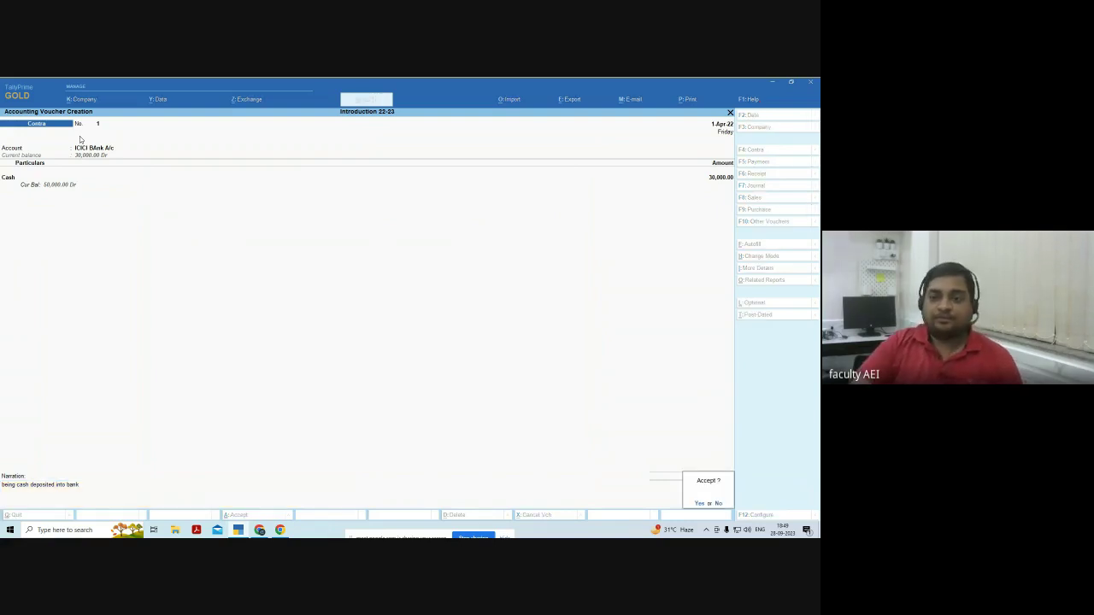
{"action": "key", "text": "Return"}
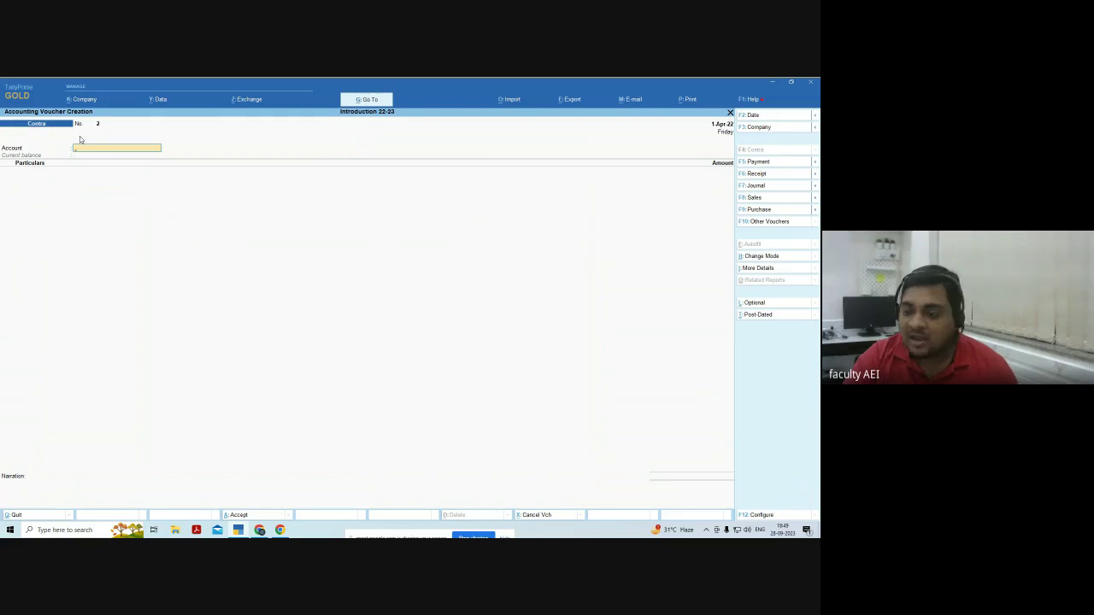
Switch to a Purchase voucher and change its mode to Item Invoice.
{"action": "key", "text": "F9"}
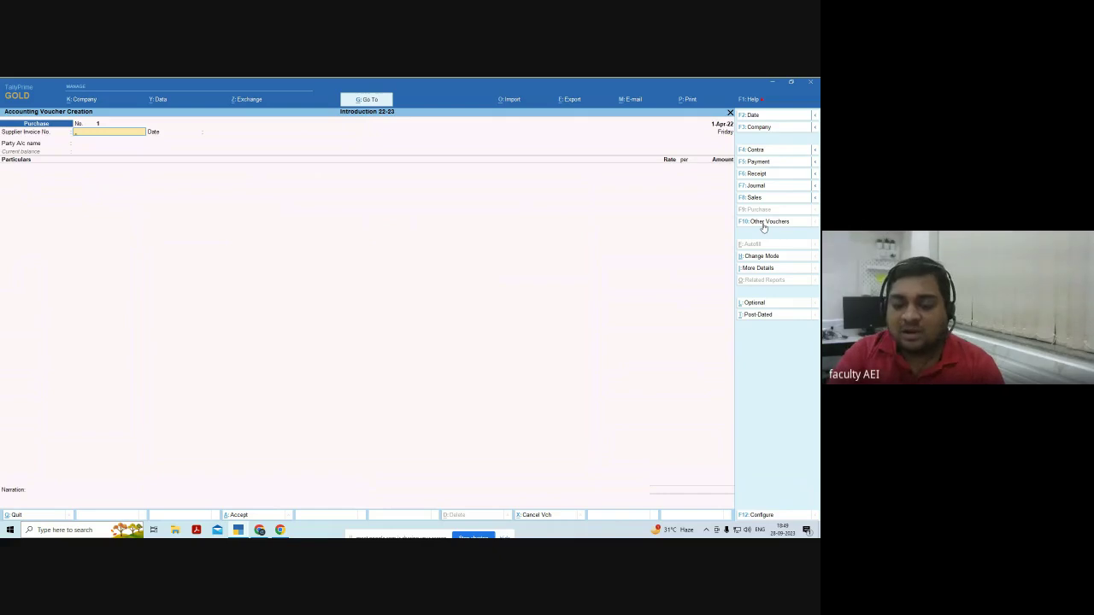
{"action": "key", "text": "ctrl+h"}
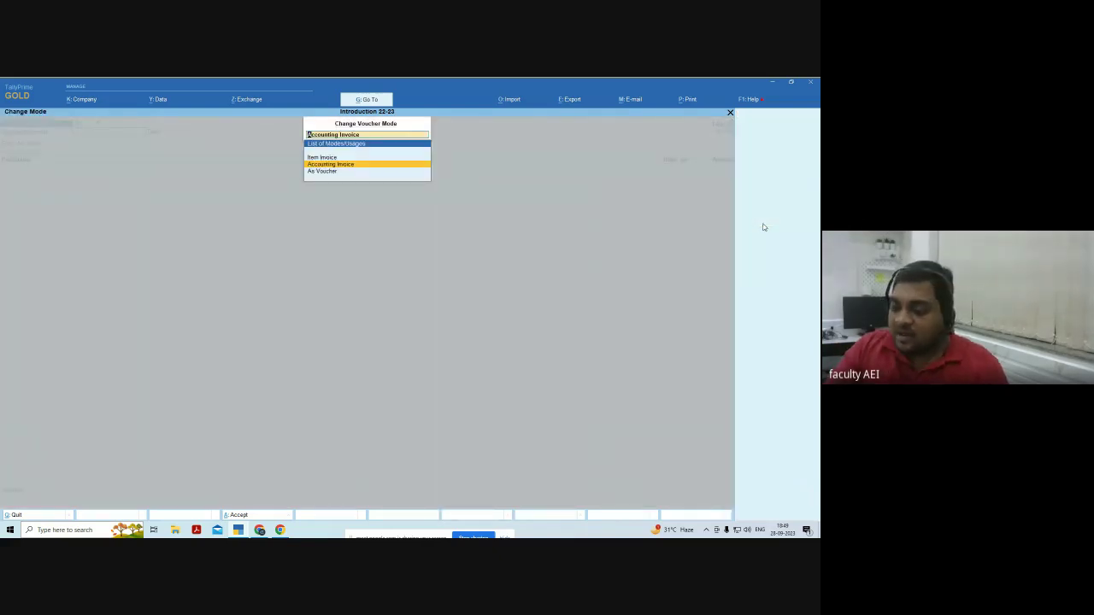
{"action": "key", "text": "Down"}
{"action": "key", "text": "Down"}
{"action": "key", "text": "Down"}
{"action": "key", "text": "Down"}
{"action": "key", "text": "Down"}
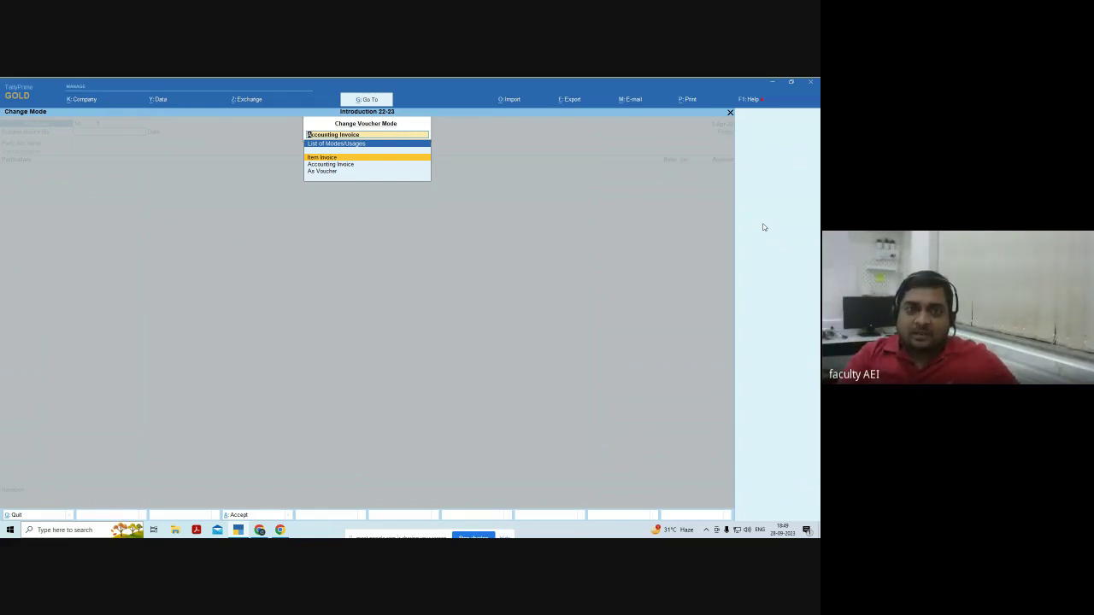
{"action": "key", "text": "Down"}
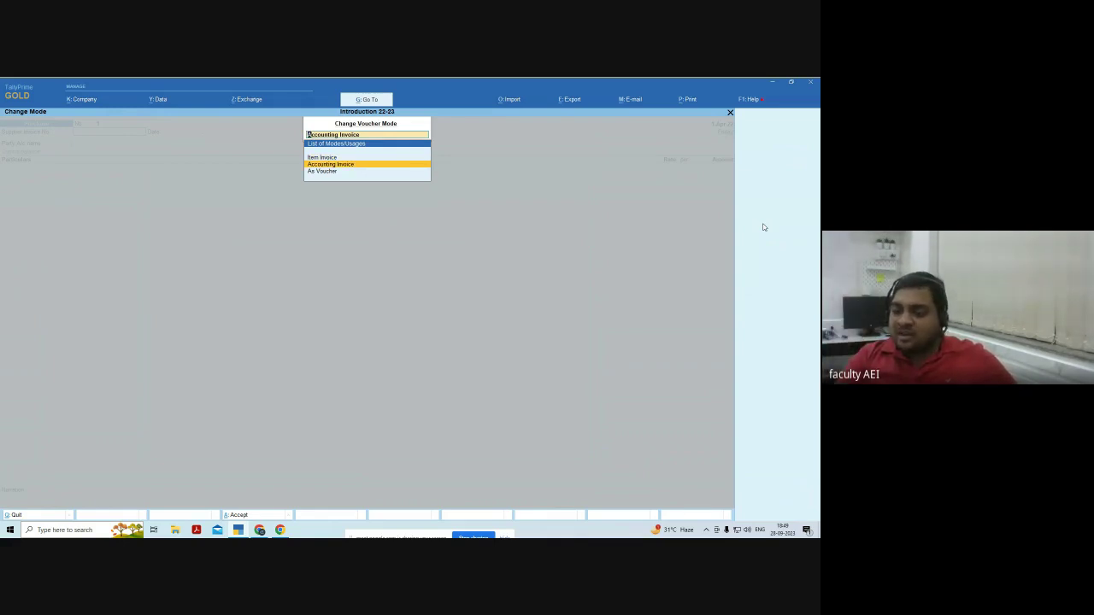
{"action": "key", "text": "Up"}
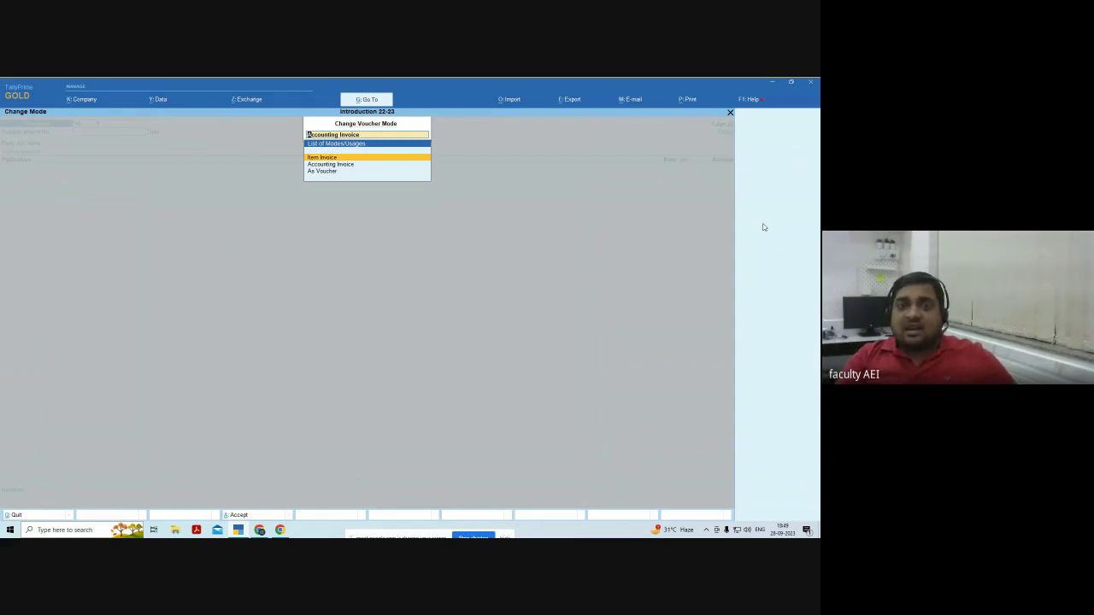
{"action": "key", "text": "Return"}
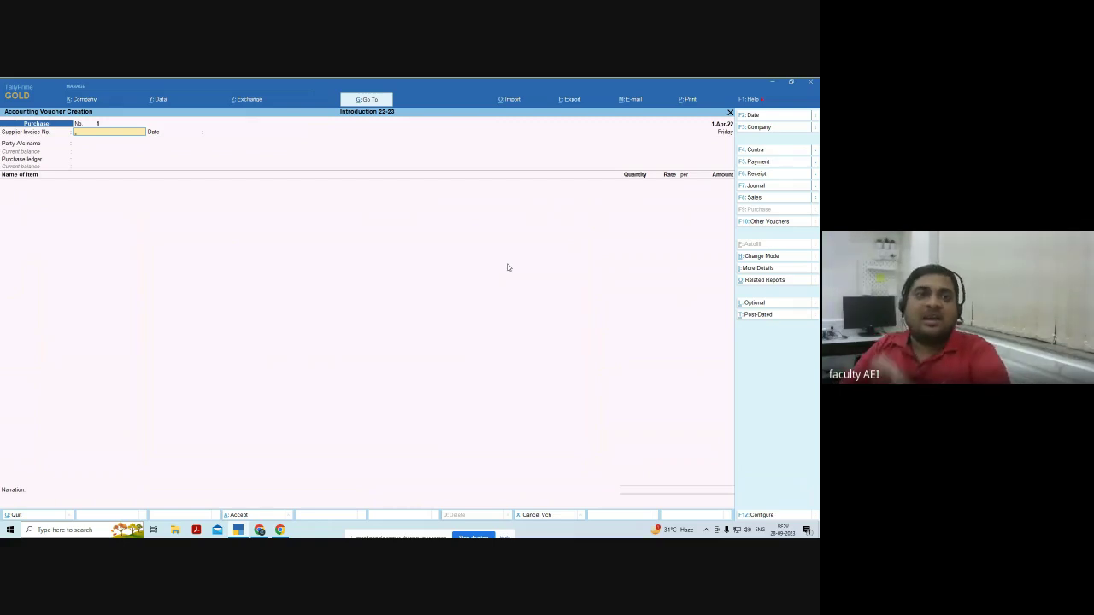
Leave the supplier invoice number and date blank and set the party account to the supplier ledger listed directly after ICICI BAnk A/c.
{"action": "key", "text": "Return"}
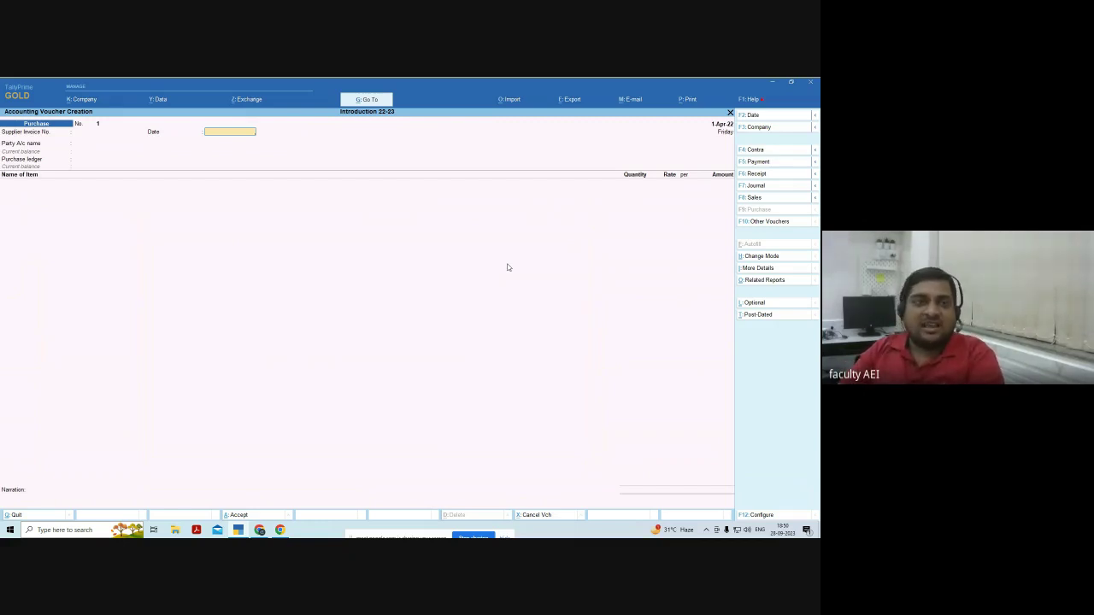
{"action": "key", "text": "Return"}
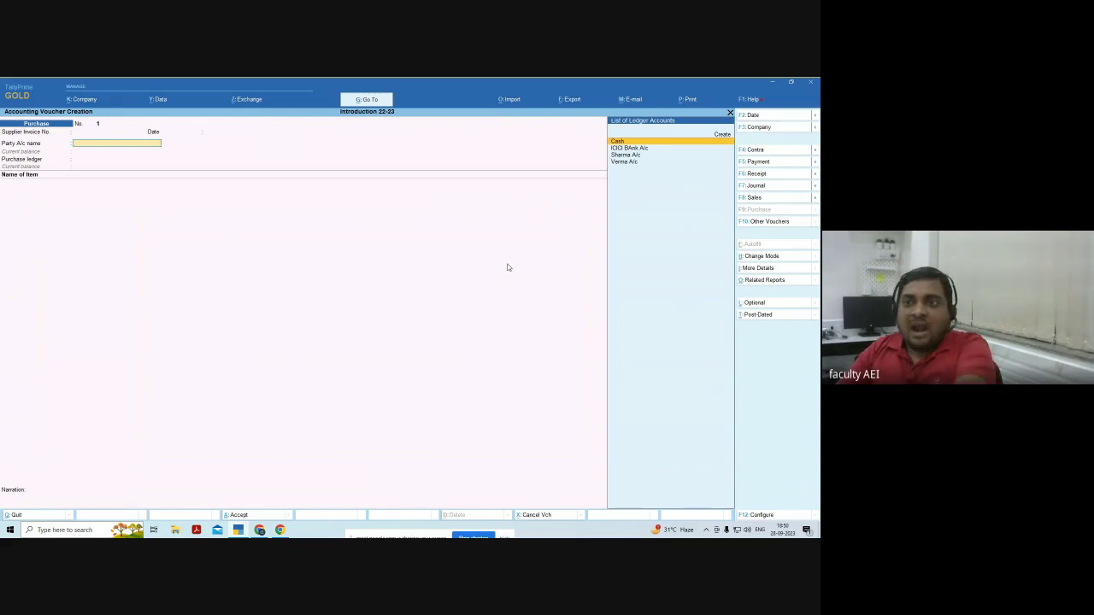
{"action": "key", "text": "Down"}
{"action": "key", "text": "Down"}
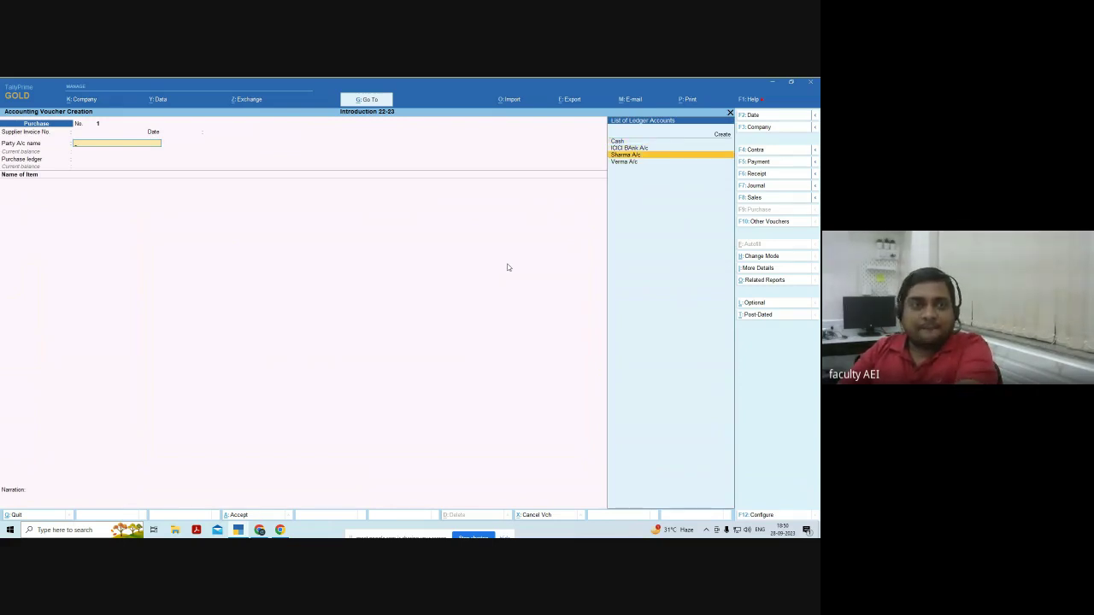
{"action": "key", "text": "Down"}
{"action": "key", "text": "Up"}
{"action": "key", "text": "Up"}
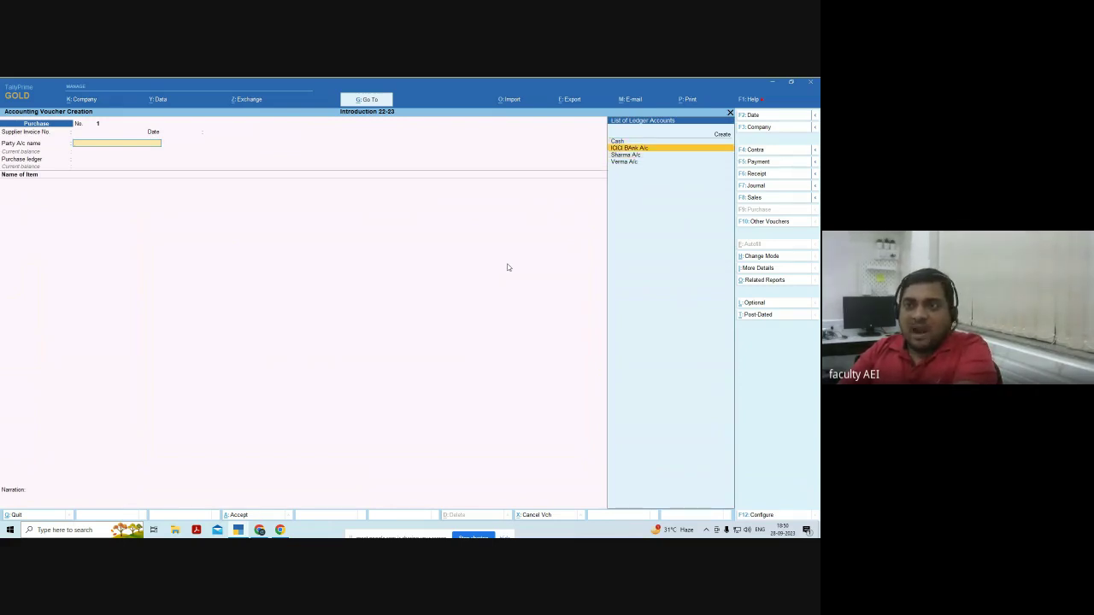
{"action": "key", "text": "Up"}
{"action": "key", "text": "Down"}
{"action": "key", "text": "Down"}
{"action": "key", "text": "Down"}
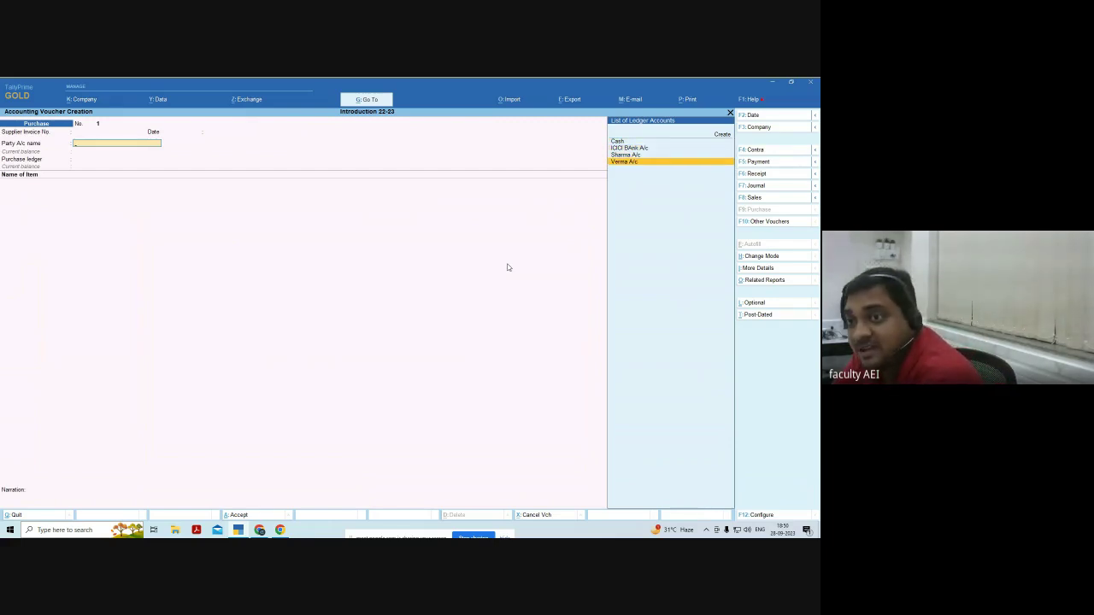
{"action": "key", "text": "Up"}
{"action": "key", "text": "Return"}
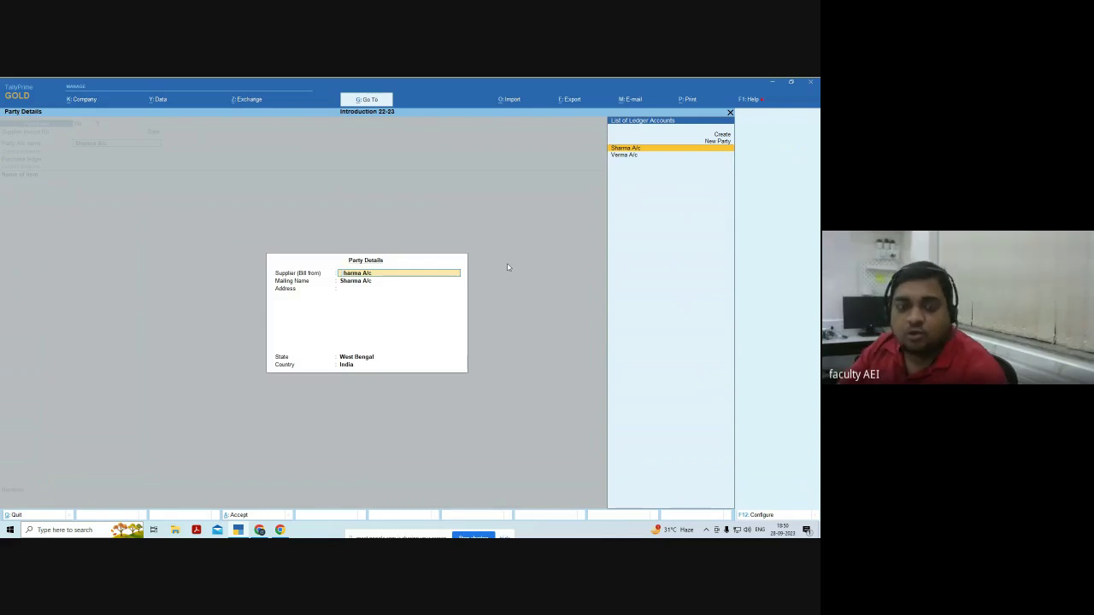
{"action": "key", "text": "Return"}
{"action": "key", "text": "Return"}
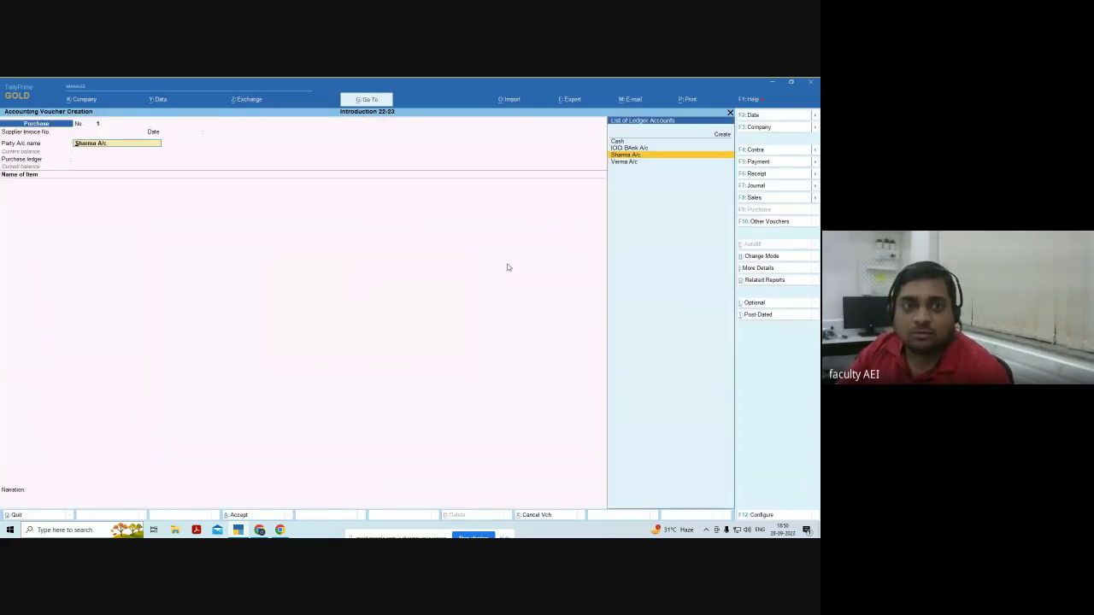
Open the purchase voucher's configuration and accept it with Provide Supplier details set to Yes.
{"action": "key", "text": "F12"}
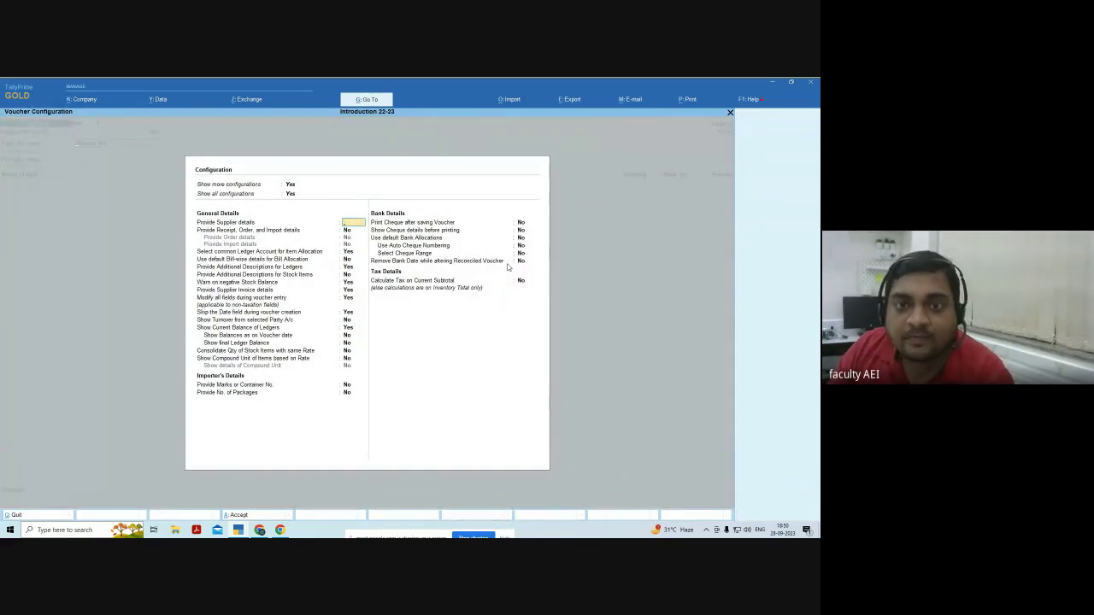
{"action": "key", "text": "Escape"}
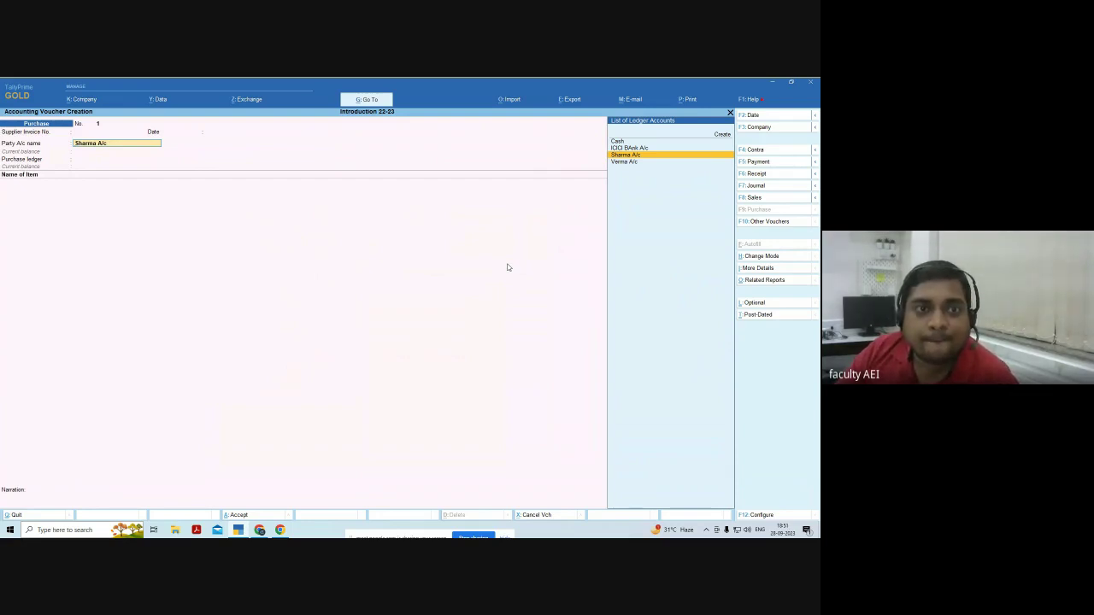
{"action": "key", "text": "F12"}
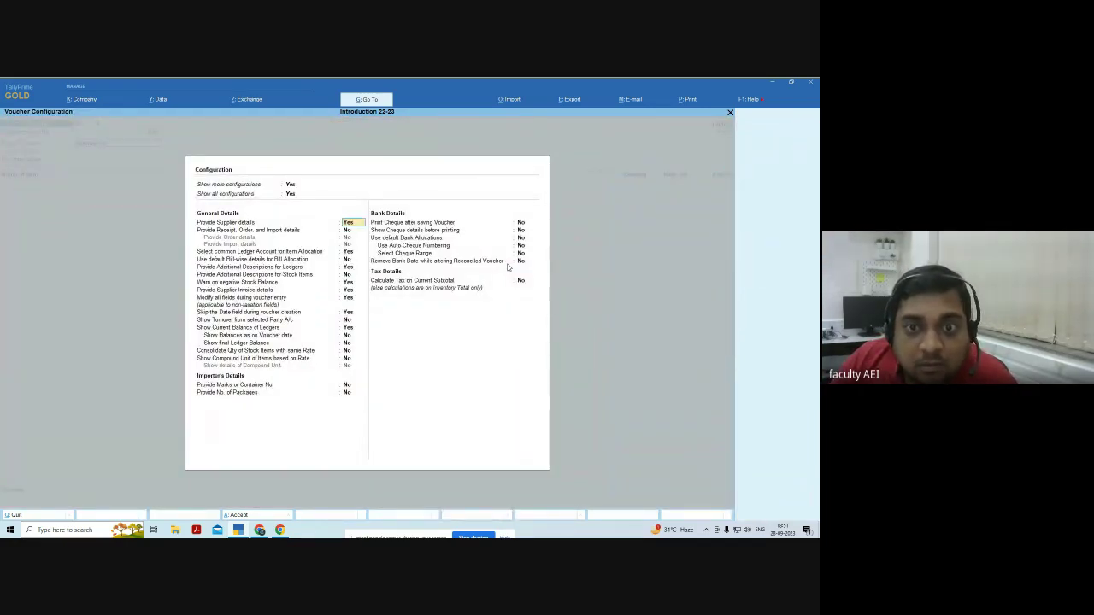
{"action": "key", "text": "Return"}
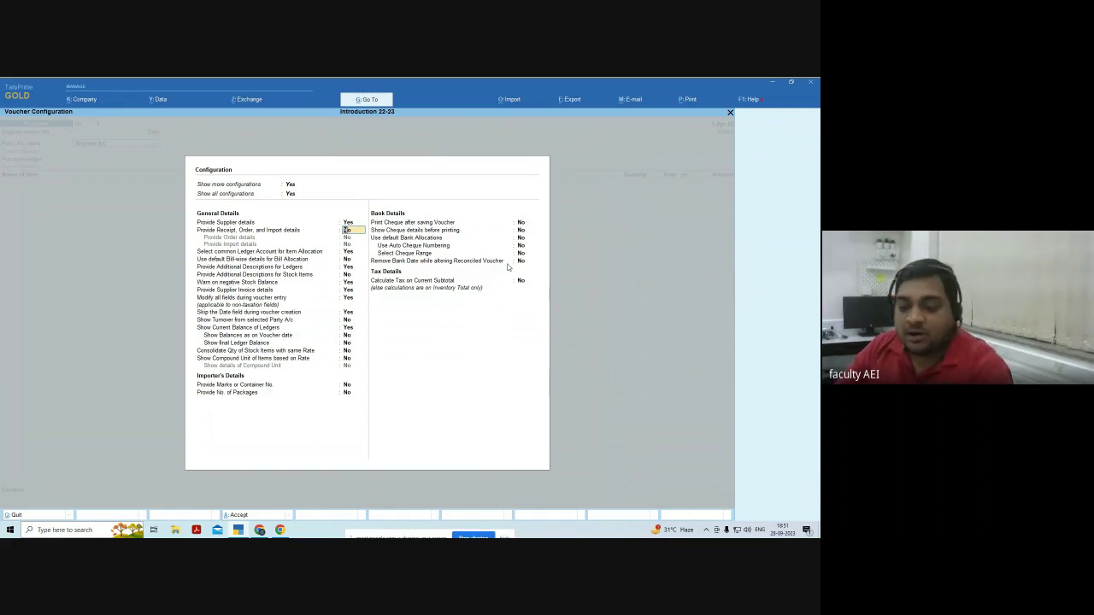
{"action": "key", "text": "ctrl+a"}
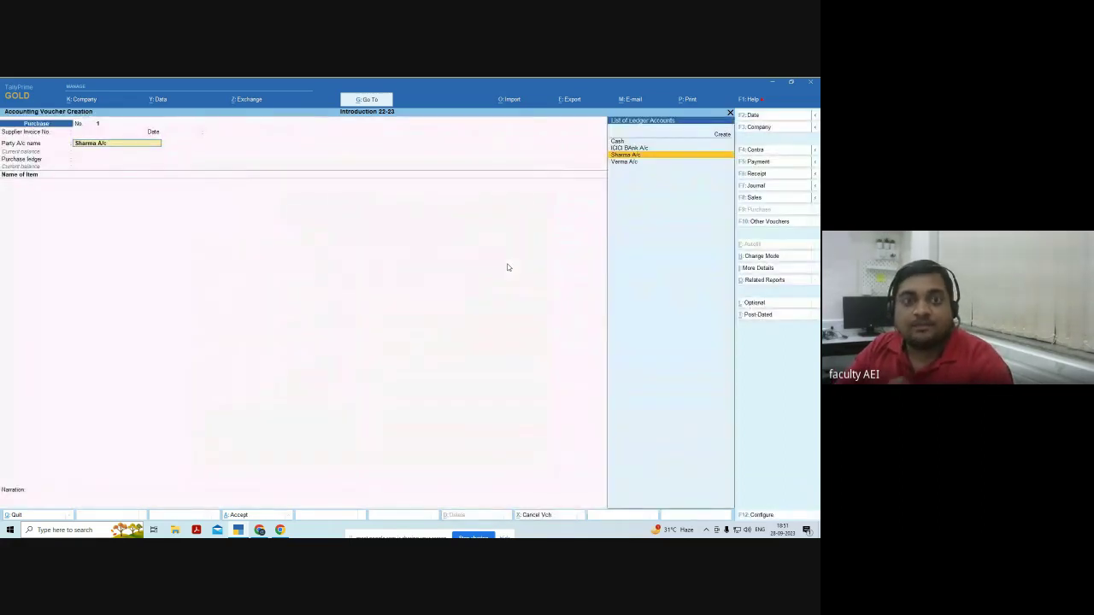
Confirm the selected supplier as the party account, leave the receipt details blank and accept the default party details.
{"action": "key", "text": "Return"}
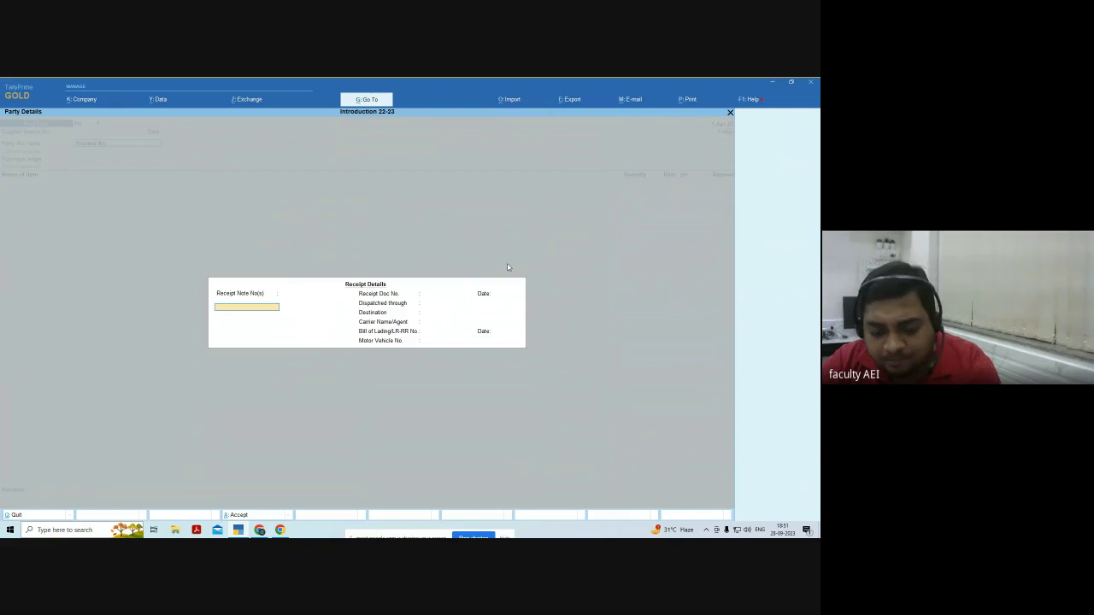
{"action": "key", "text": "ctrl+a"}
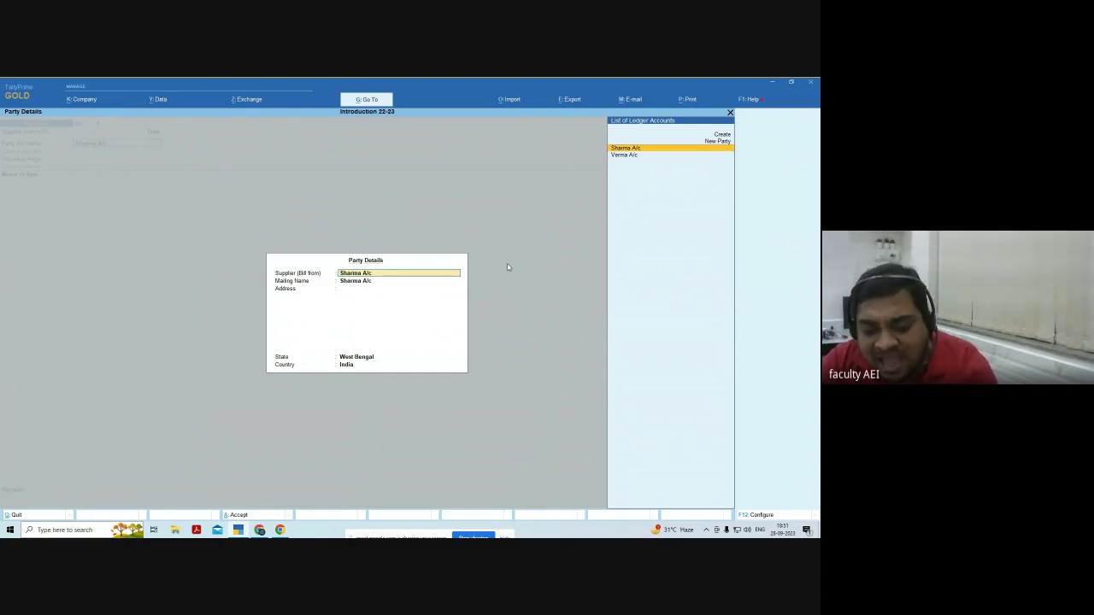
{"action": "key", "text": "ctrl+a"}
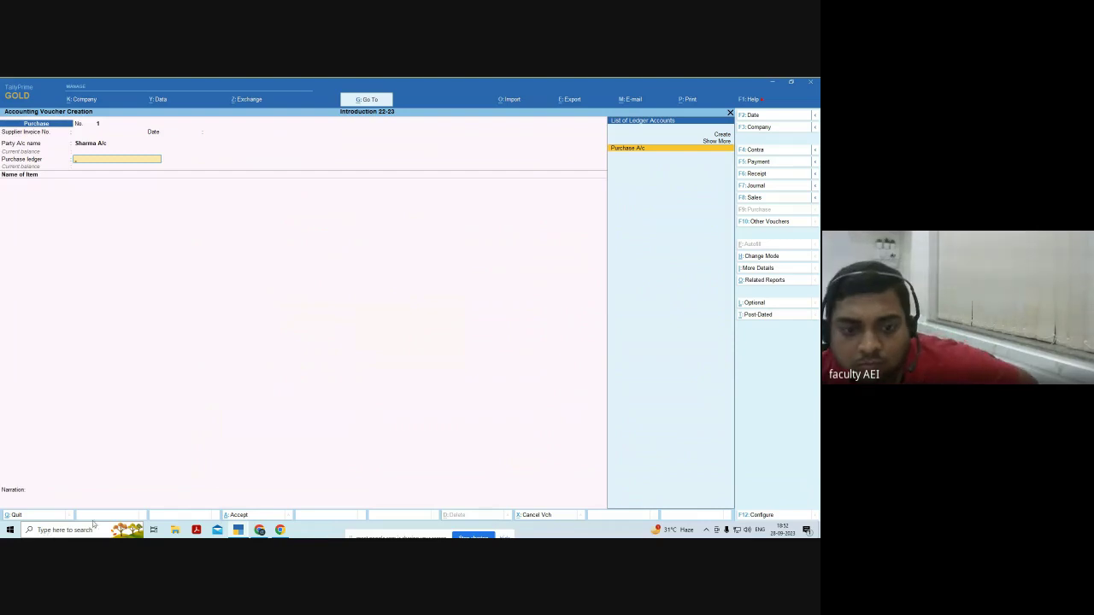
{"action": "left_click", "coordinate": [254, 532]}
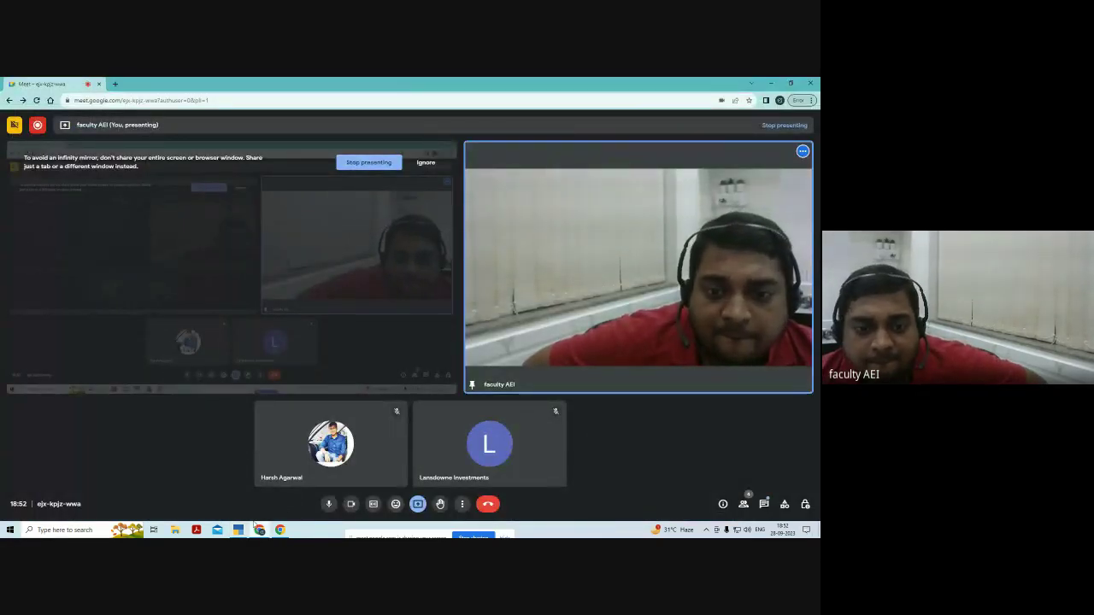
{"action": "left_click", "coordinate": [258, 531]}
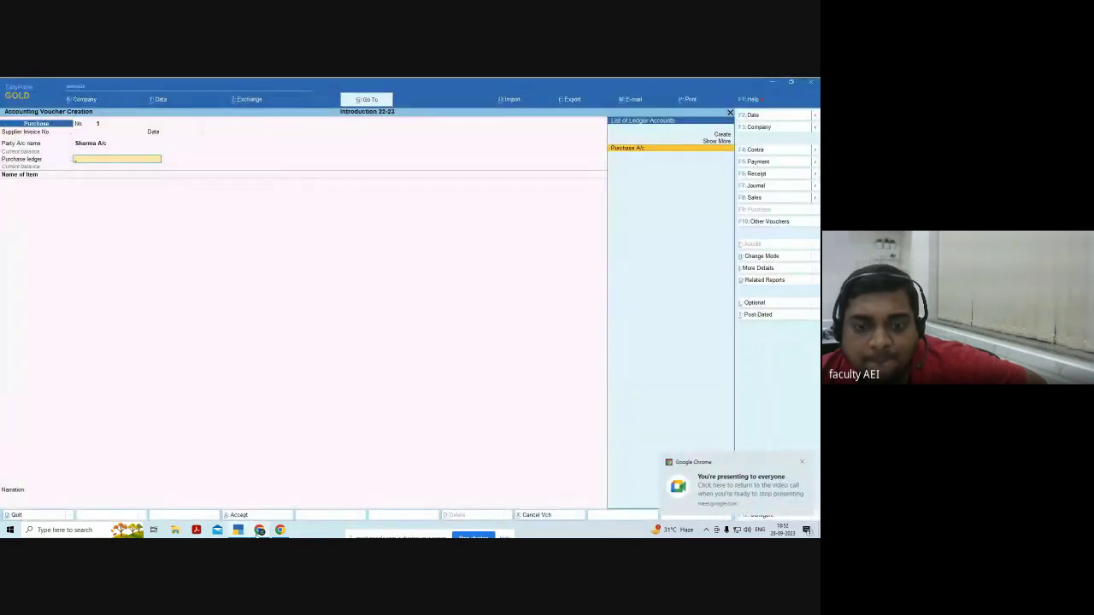
{"action": "left_click", "coordinate": [802, 463]}
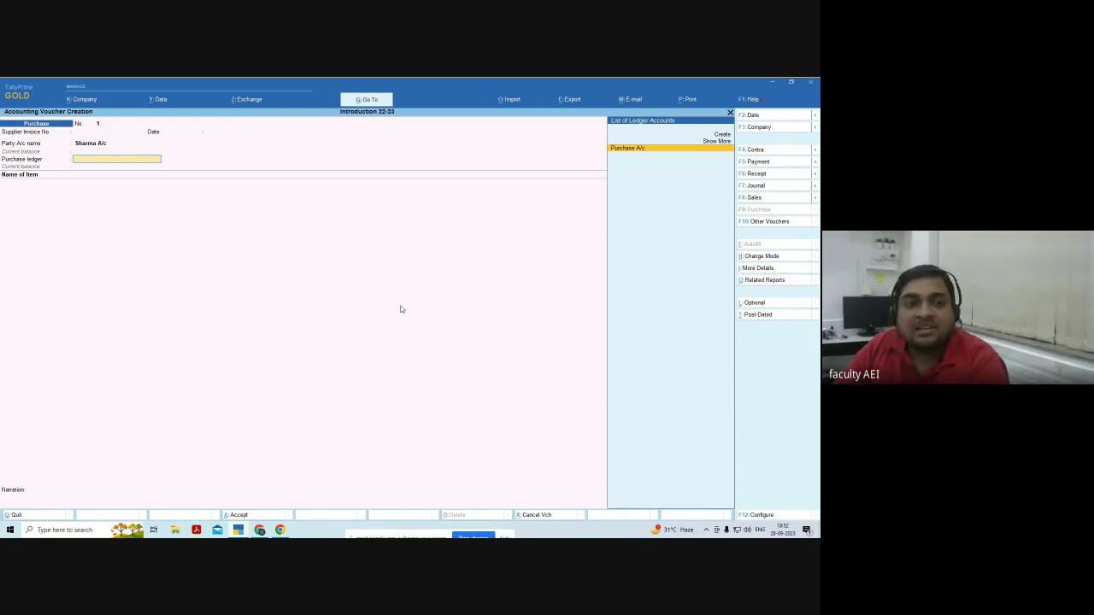
Set the purchase ledger to Purchase A/c and choose Dell Computer as the voucher's stock item.
{"action": "key", "text": "Return"}
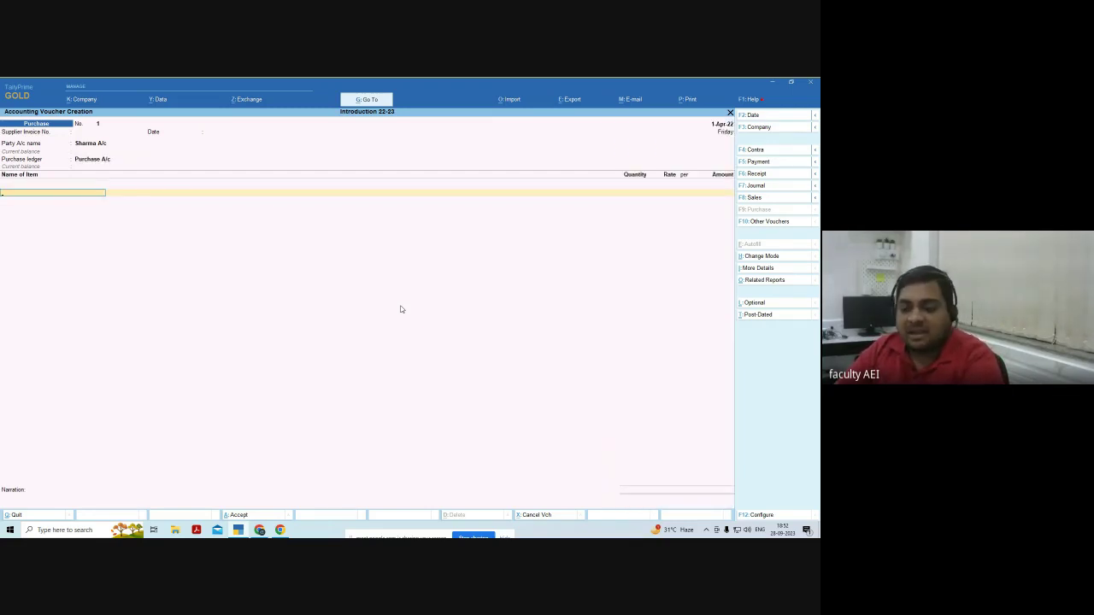
{"action": "type", "text": "De"}
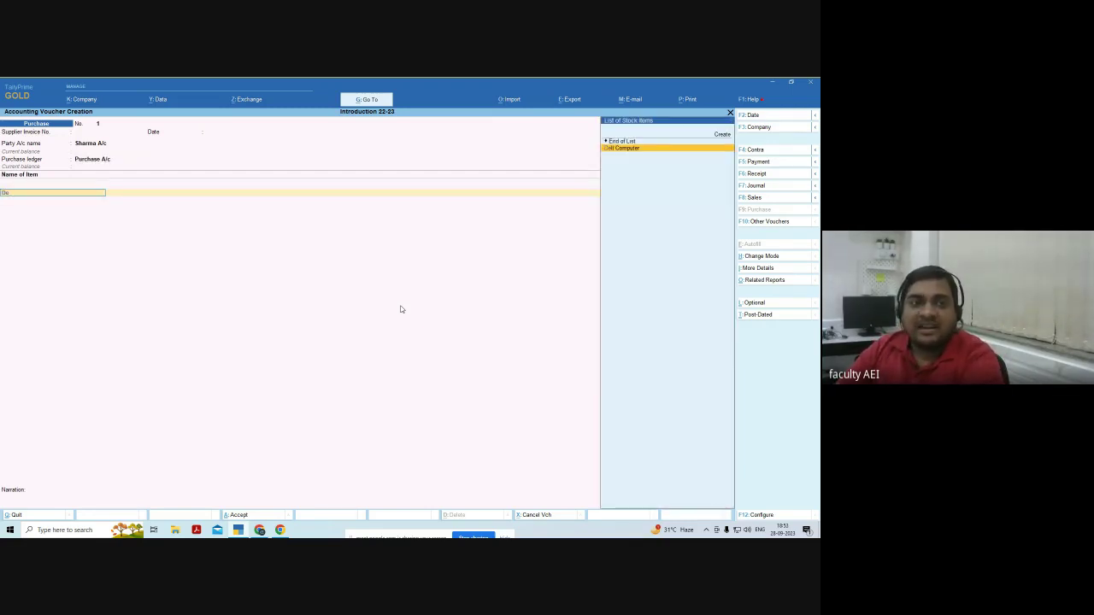
{"action": "key", "text": "Up"}
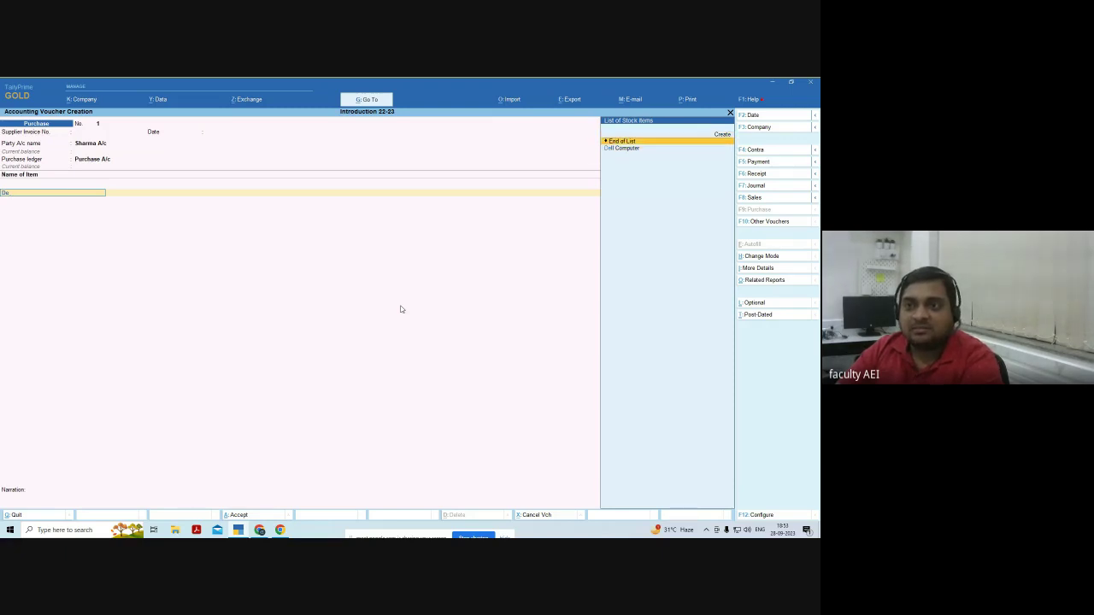
{"action": "key", "text": "Down"}
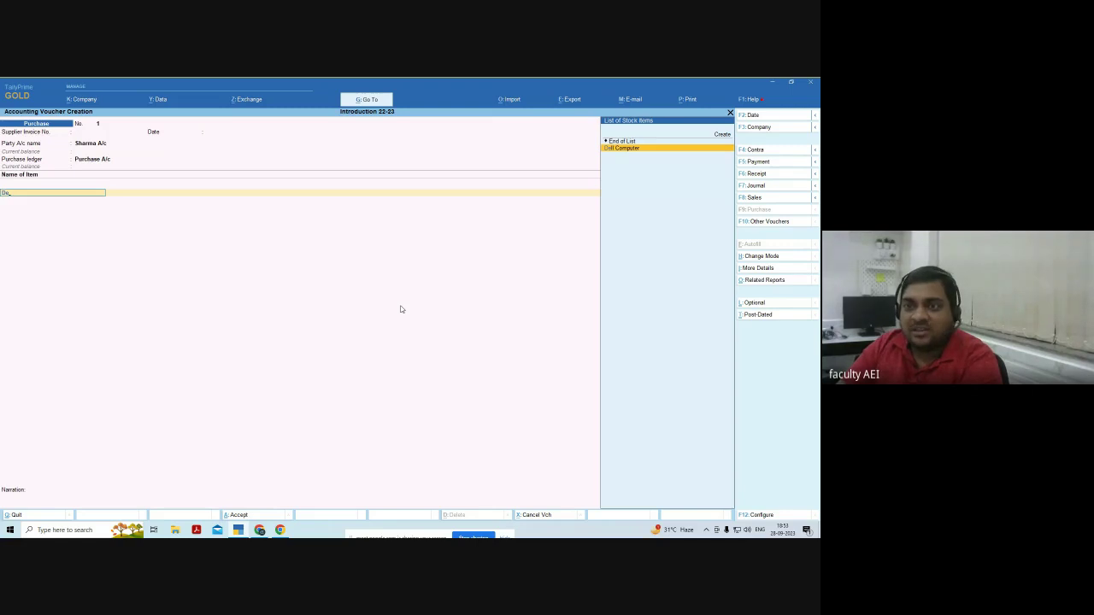
{"action": "key", "text": "Return"}
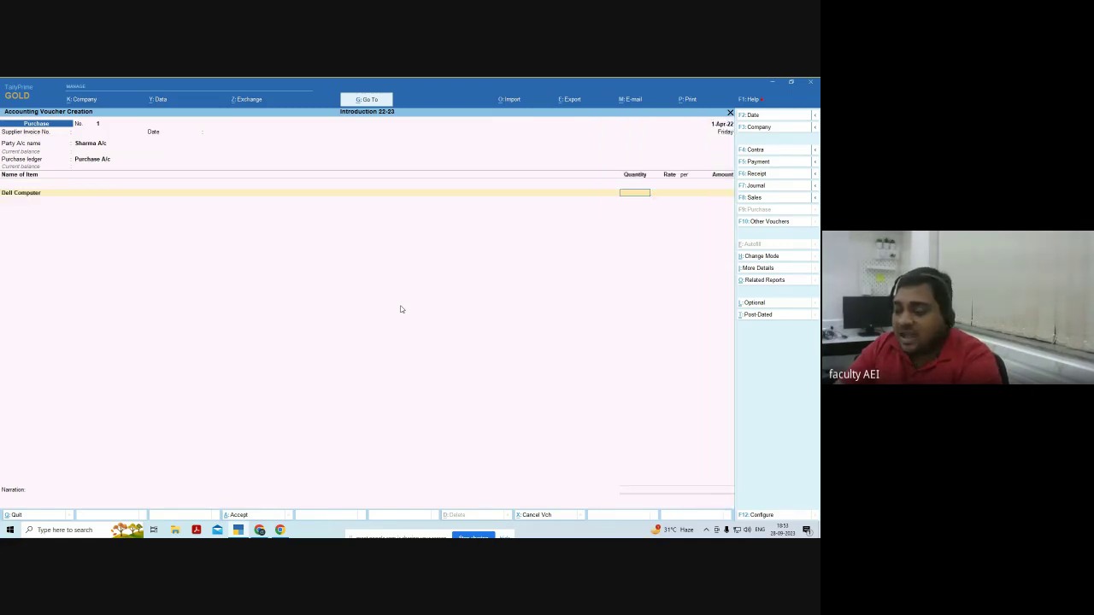
Enter a quantity of 10 pcs at a rate of 10,000 per pcs for the Dell Computer line and accept its amount.
{"action": "key", "text": "Return"}
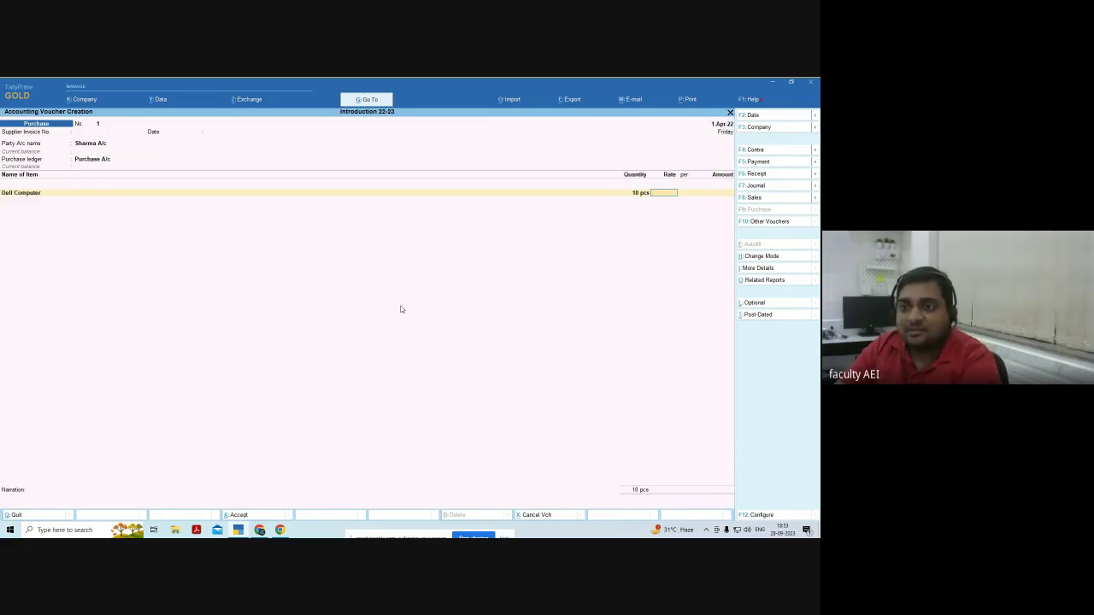
{"action": "type", "text": "10,00"}
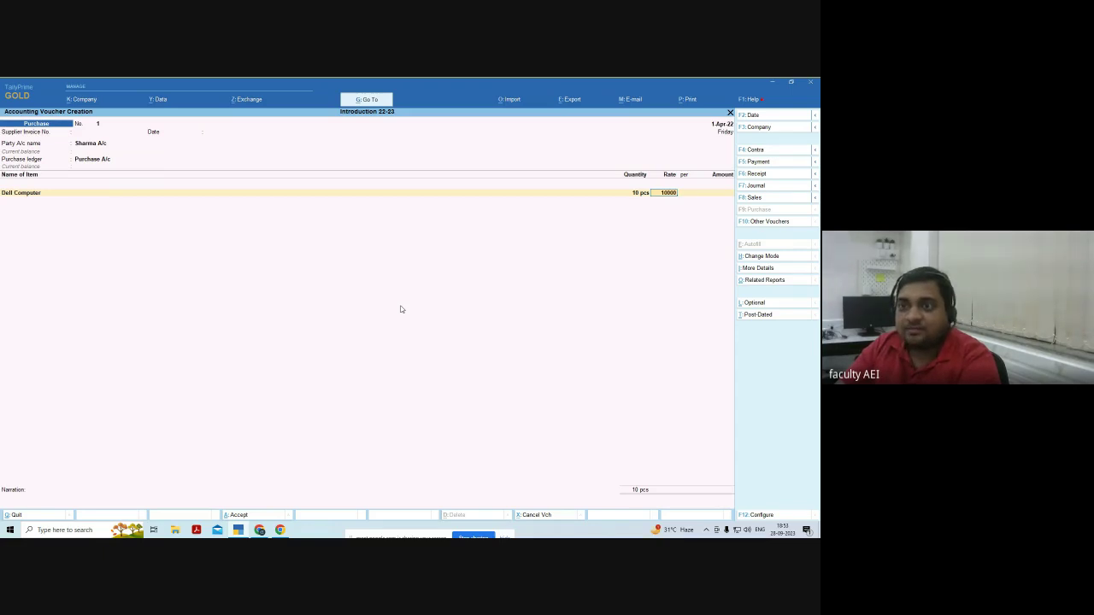
{"action": "type", "text": "0"}
{"action": "key", "text": "Return"}
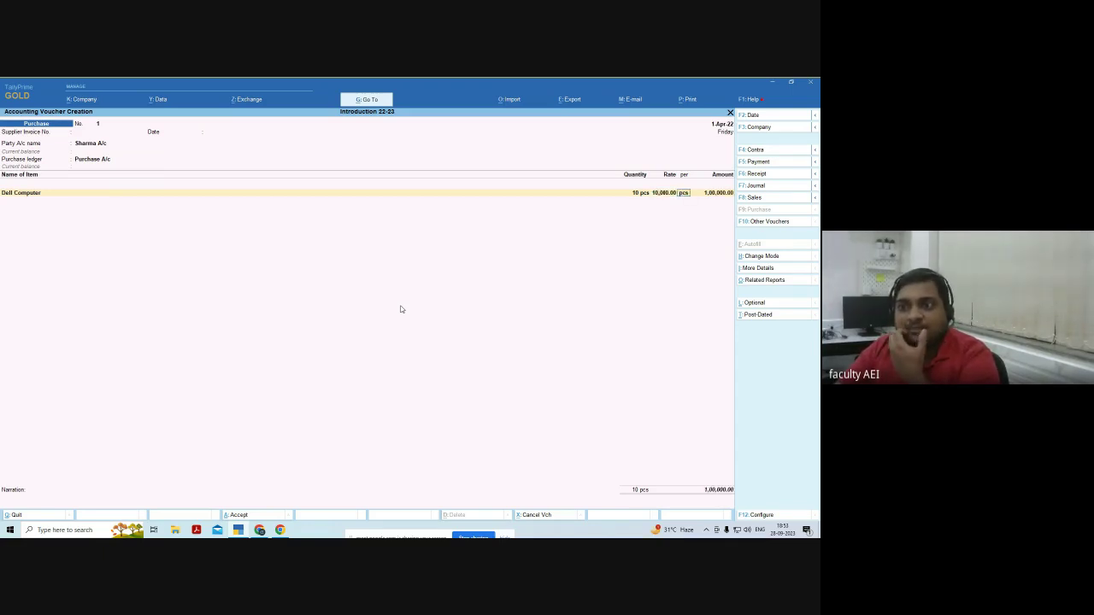
{"action": "key", "text": "Return"}
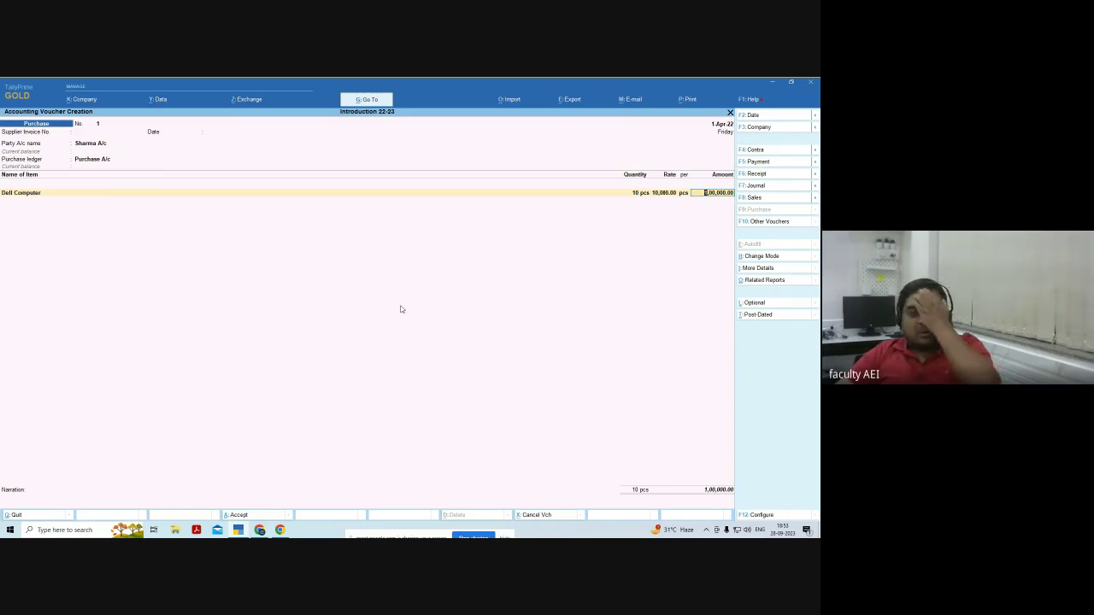
{"action": "key", "text": "Return"}
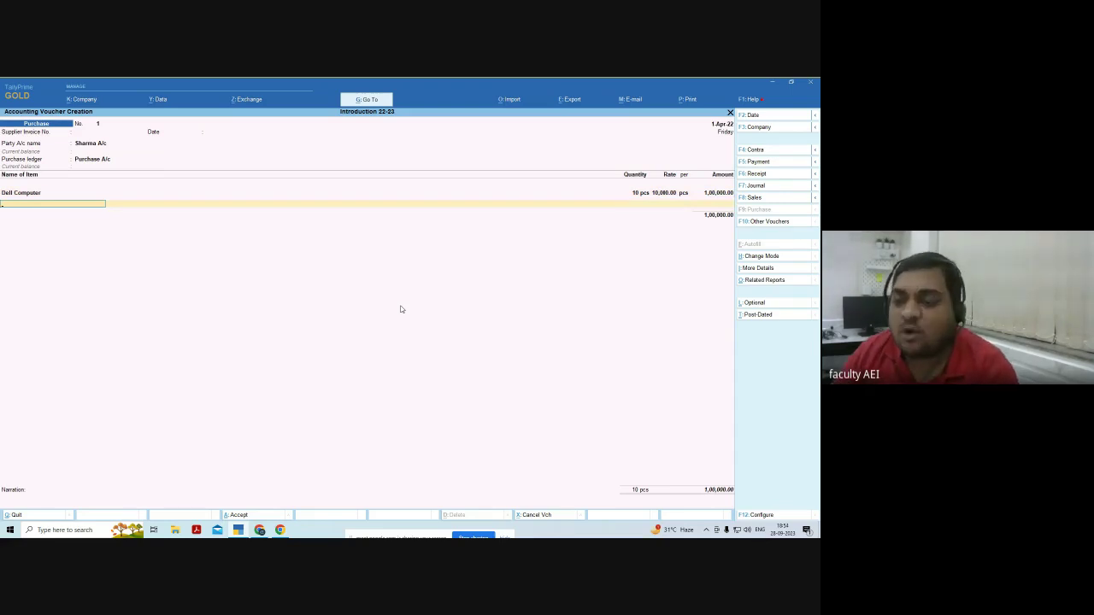
End the item list and accept the bill-wise details as New Ref 1 for 1,00,000.00 Cr with the due date left blank.
{"action": "key", "text": "Return"}
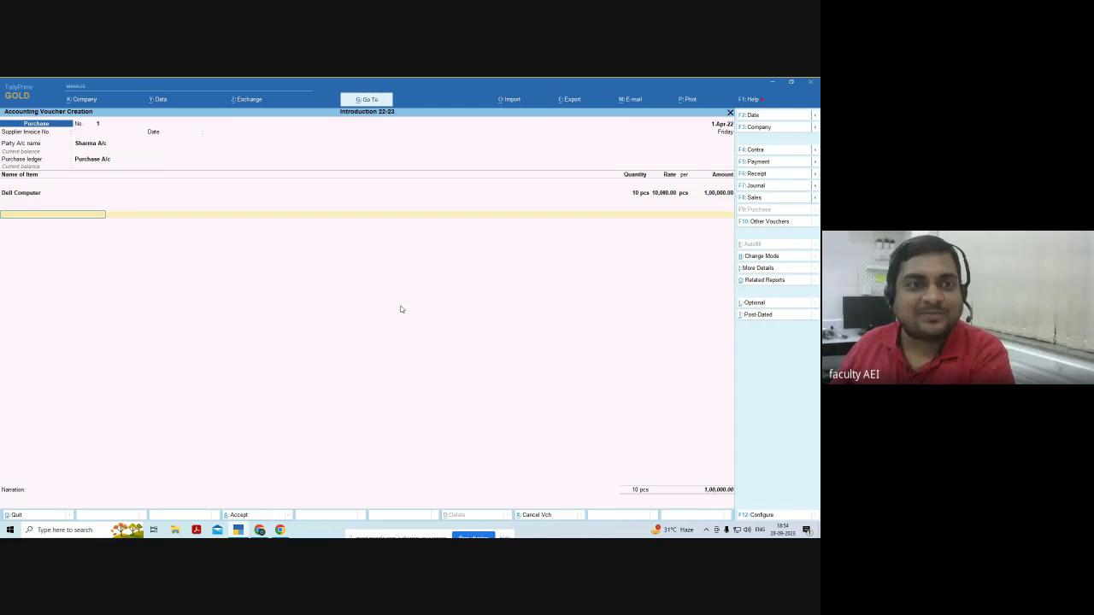
{"action": "key", "text": "Return"}
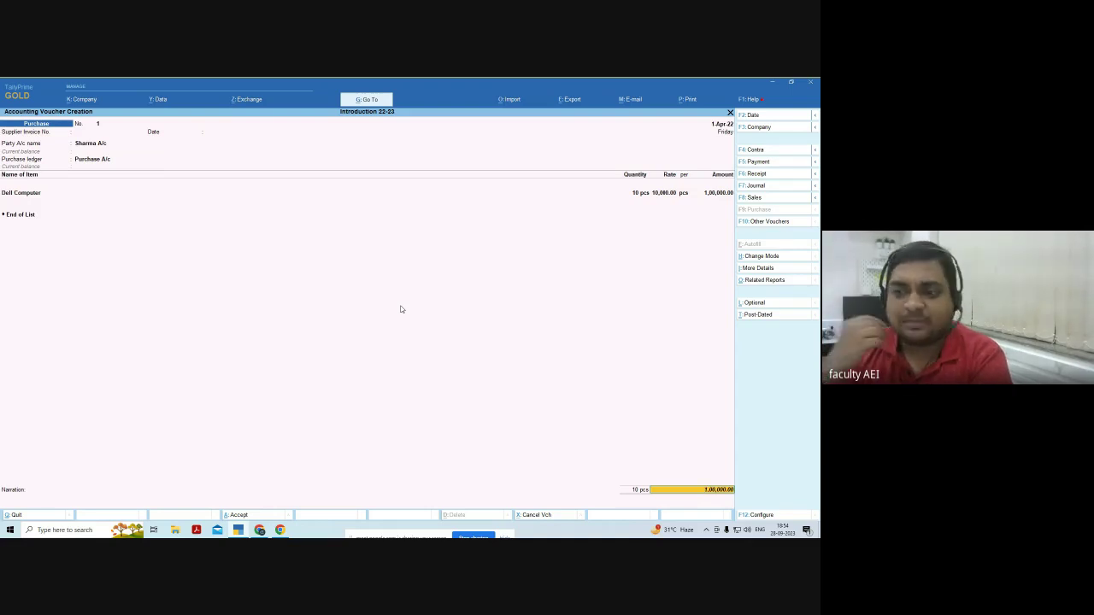
{"action": "key", "text": "Return"}
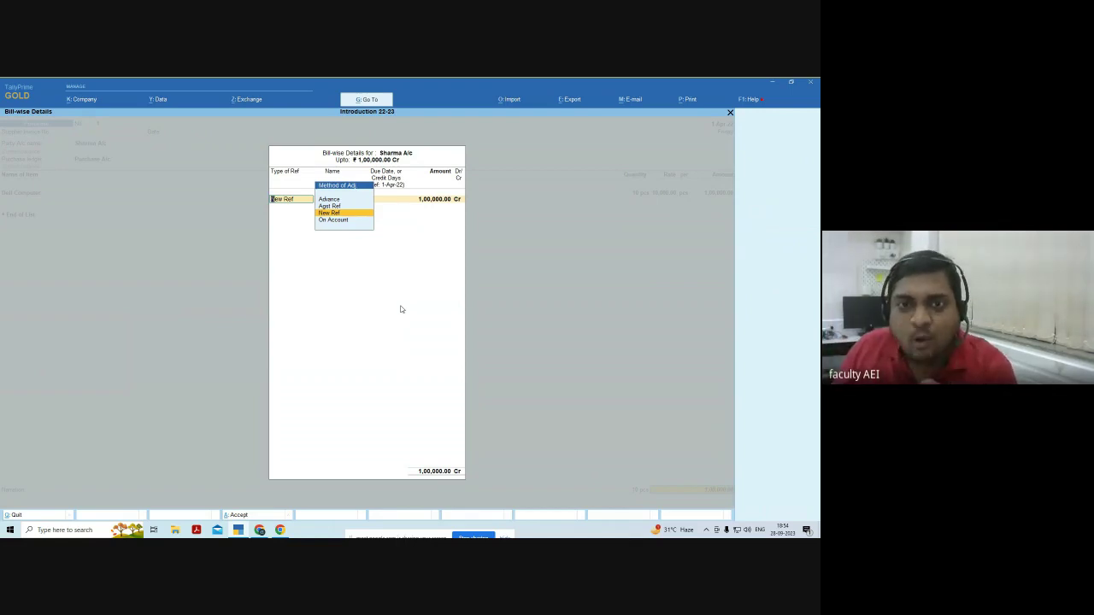
{"action": "key", "text": "Return"}
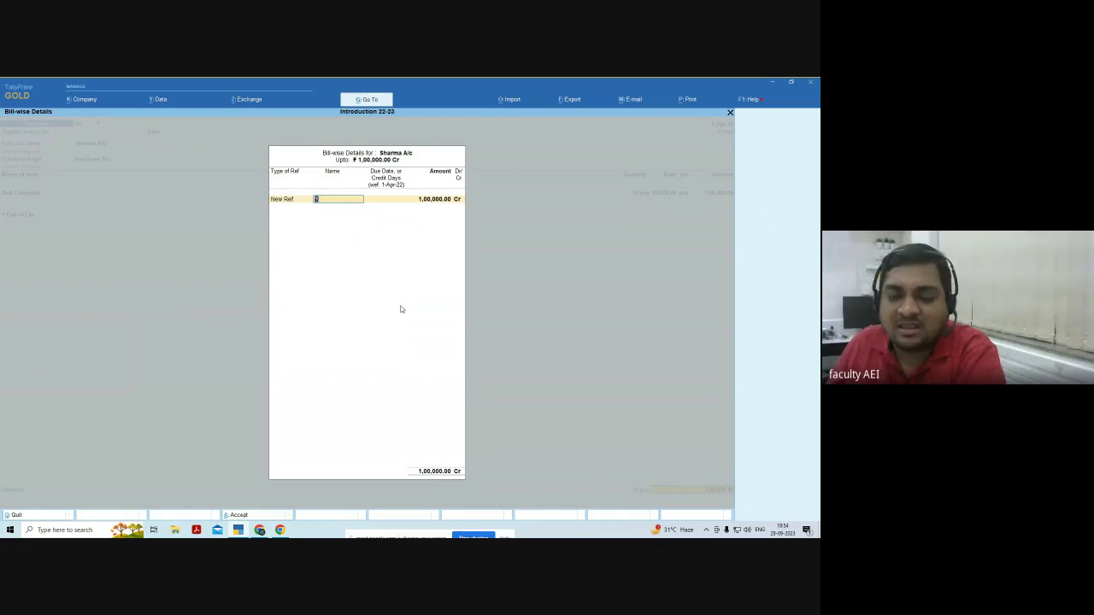
{"action": "key", "text": "Return"}
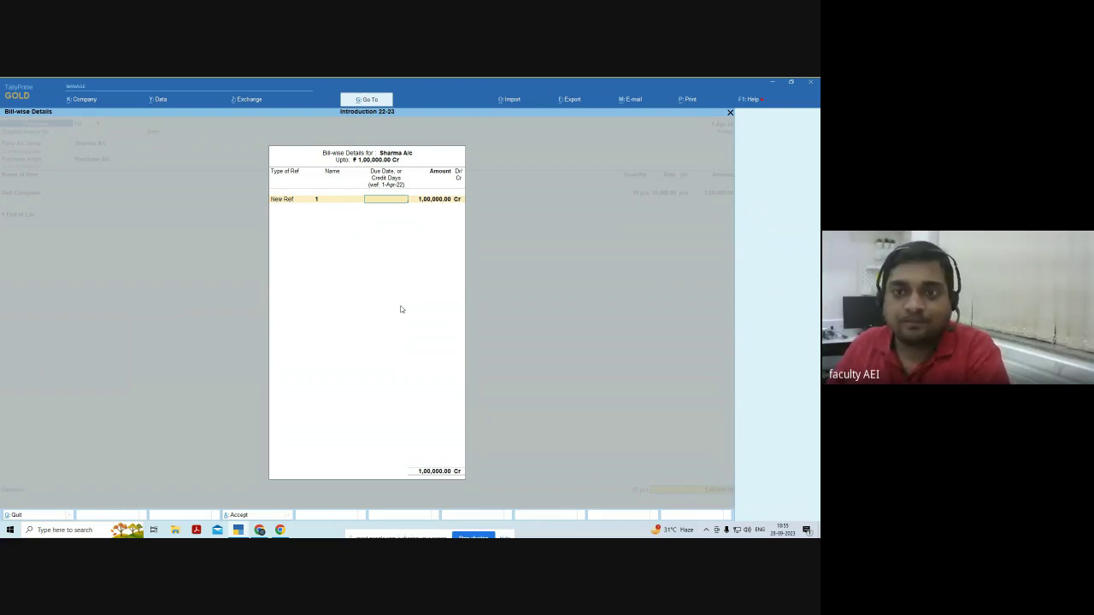
{"action": "key", "text": "Return"}
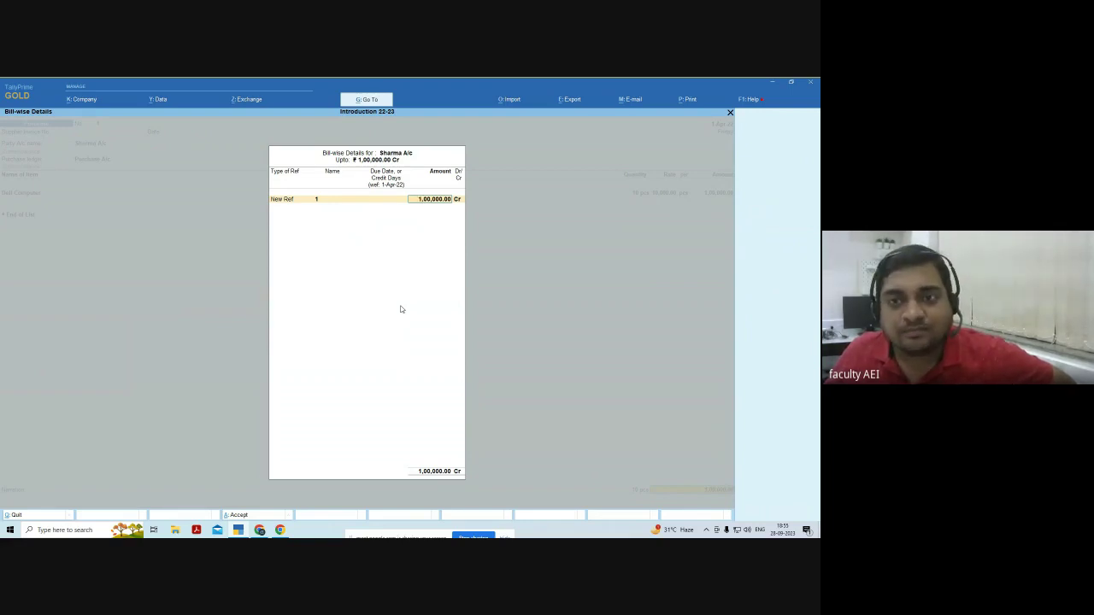
{"action": "key", "text": "Return"}
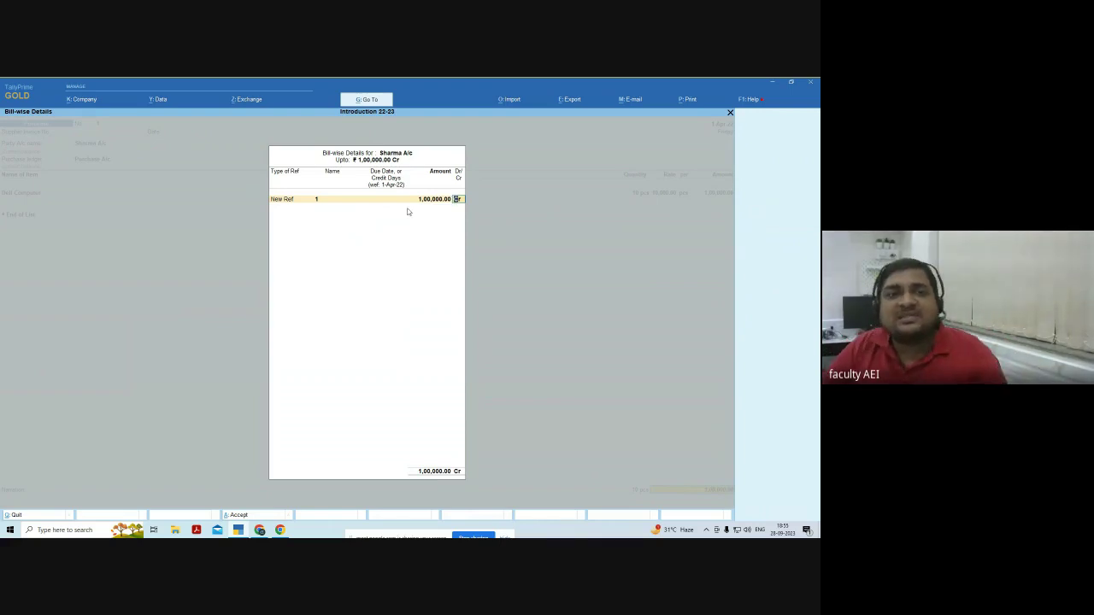
{"action": "key", "text": "Return"}
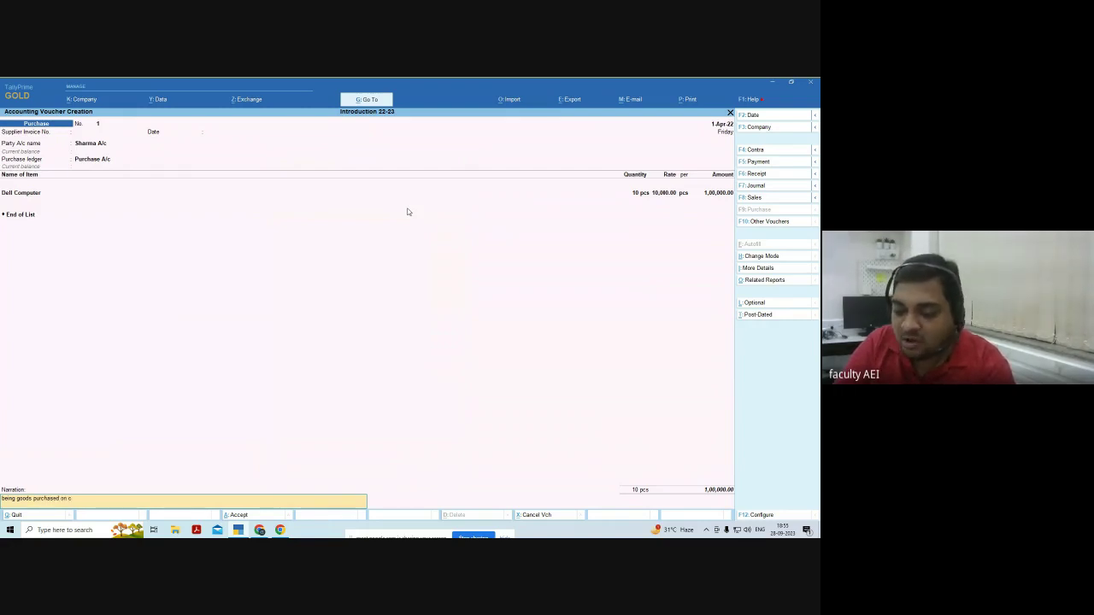
Give the purchase voucher the narration "being goods purchased on credit" and save it.
{"action": "type", "text": "being goods purchased on credit"}
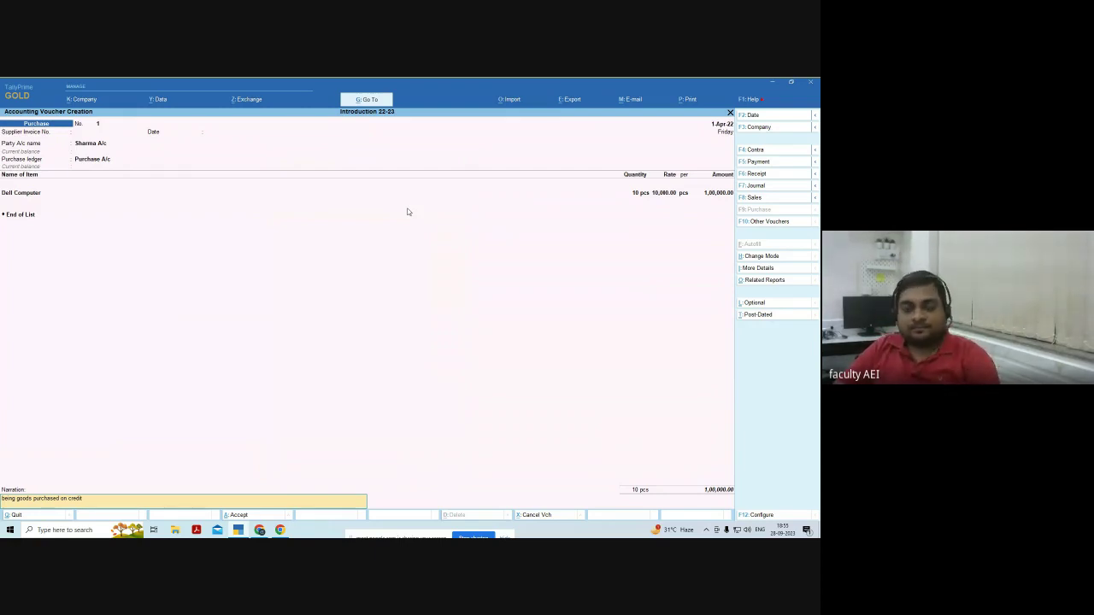
{"action": "type", "text": ","}
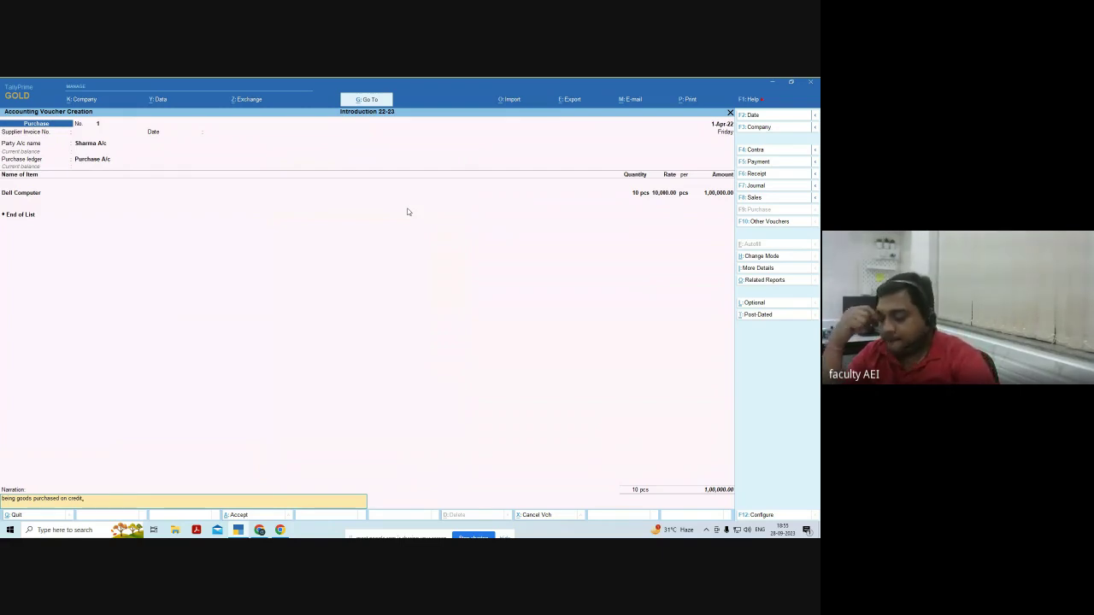
{"action": "key", "text": "BackSpace"}
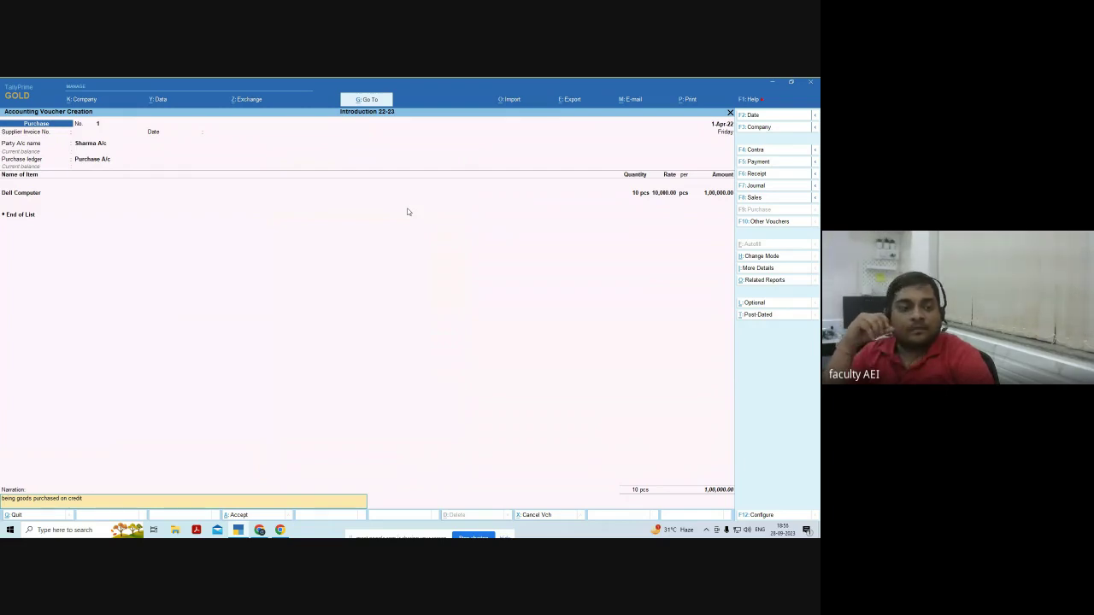
{"action": "type", "text": ","}
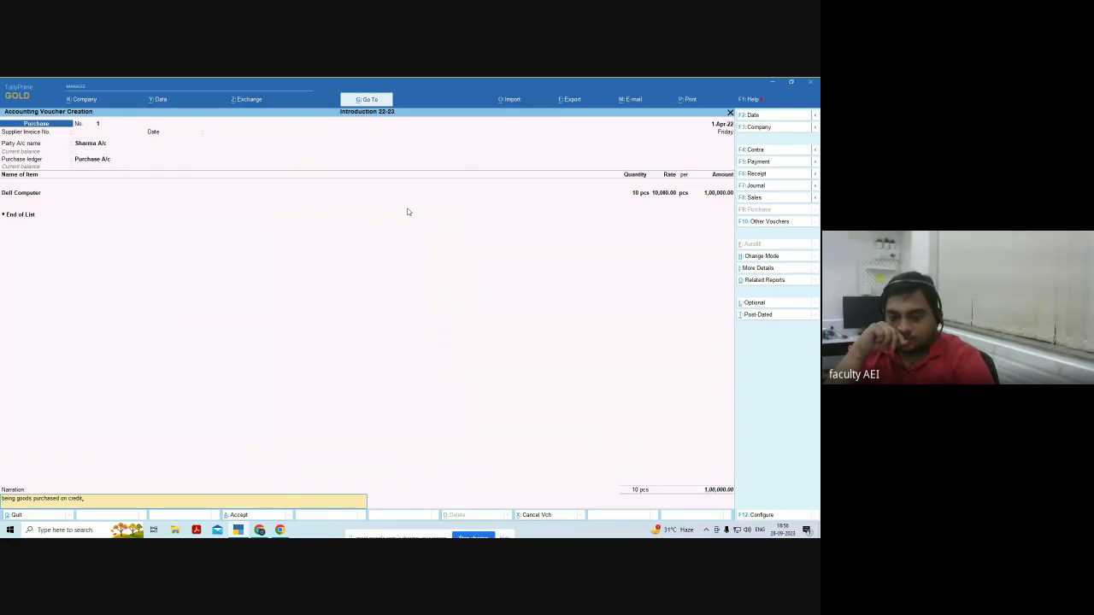
{"action": "type", "text": ","}
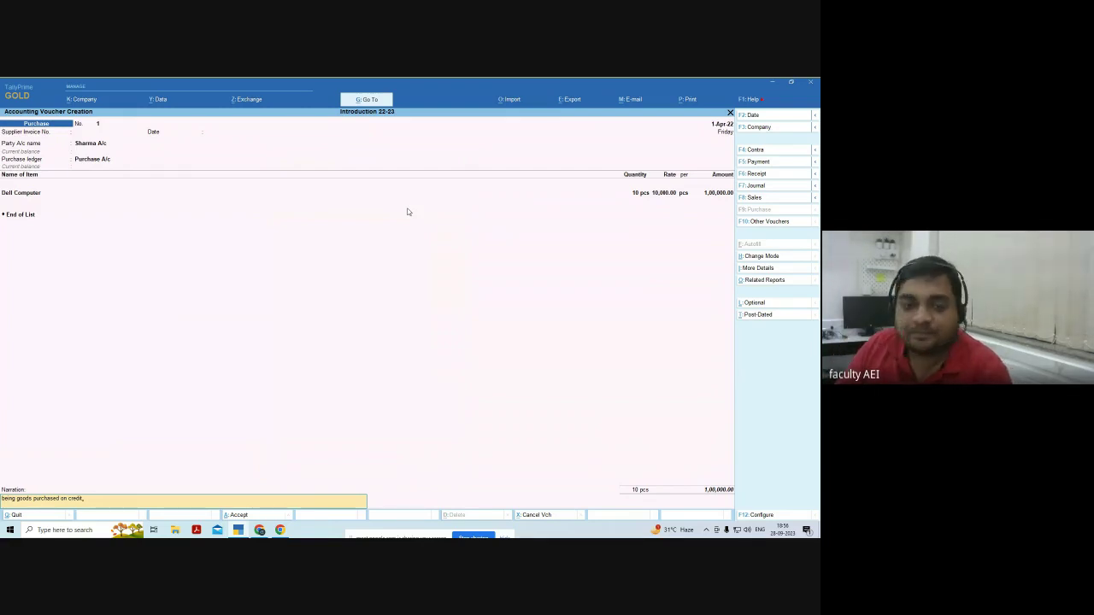
{"action": "key", "text": "Return"}
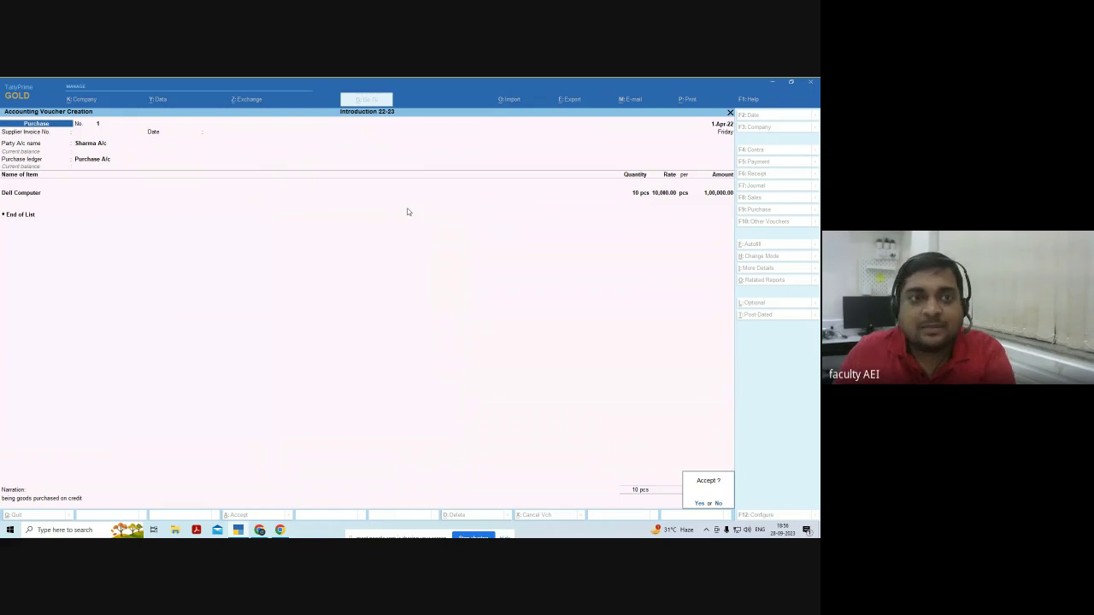
{"action": "key", "text": "Return"}
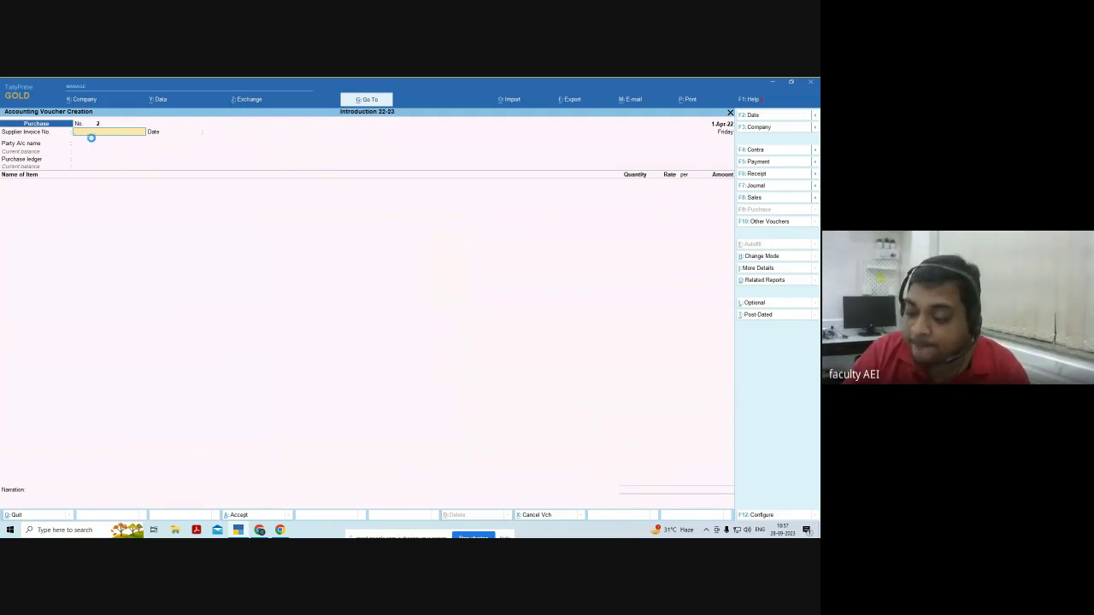
Start a sales voucher for the customer's ledger, the last listed party, leaving the dispatch details blank and accepting the party details.
{"action": "key", "text": "F8"}
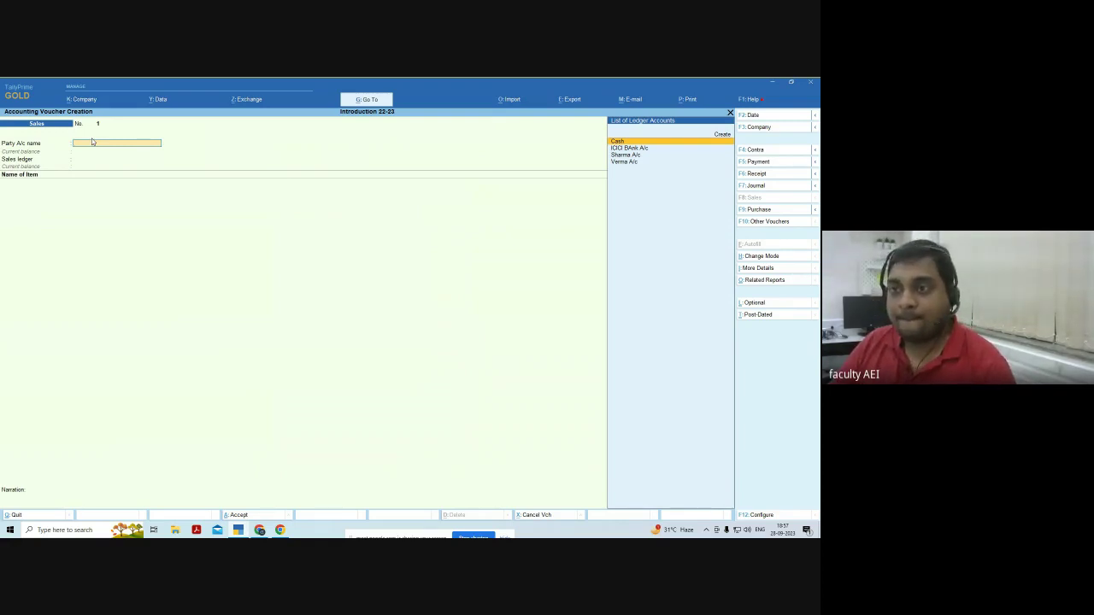
{"action": "key", "text": "Down"}
{"action": "key", "text": "Down"}
{"action": "key", "text": "Down"}
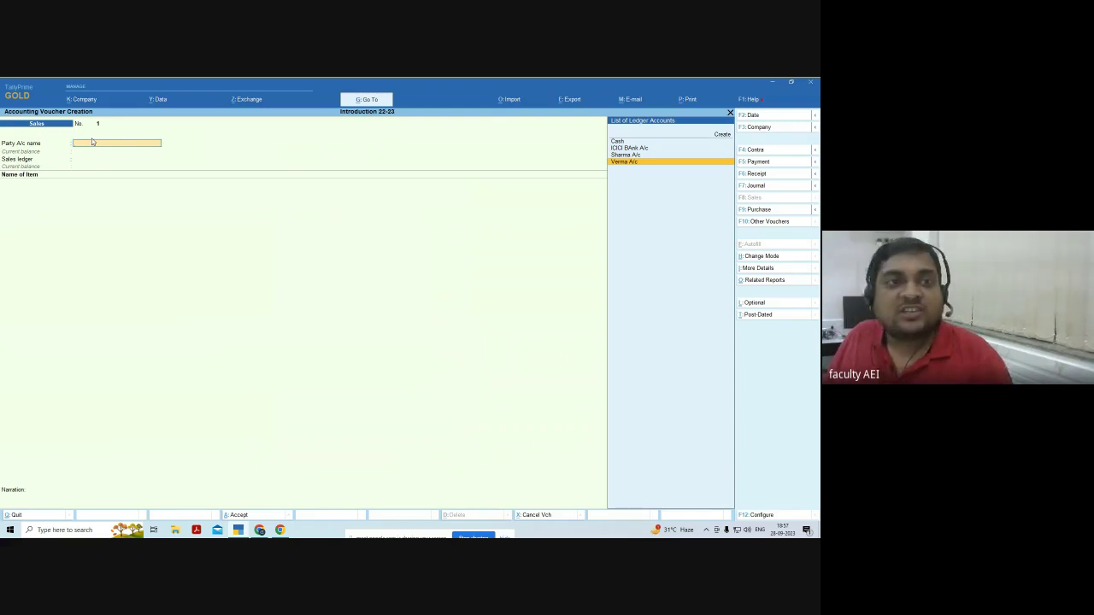
{"action": "key", "text": "Return"}
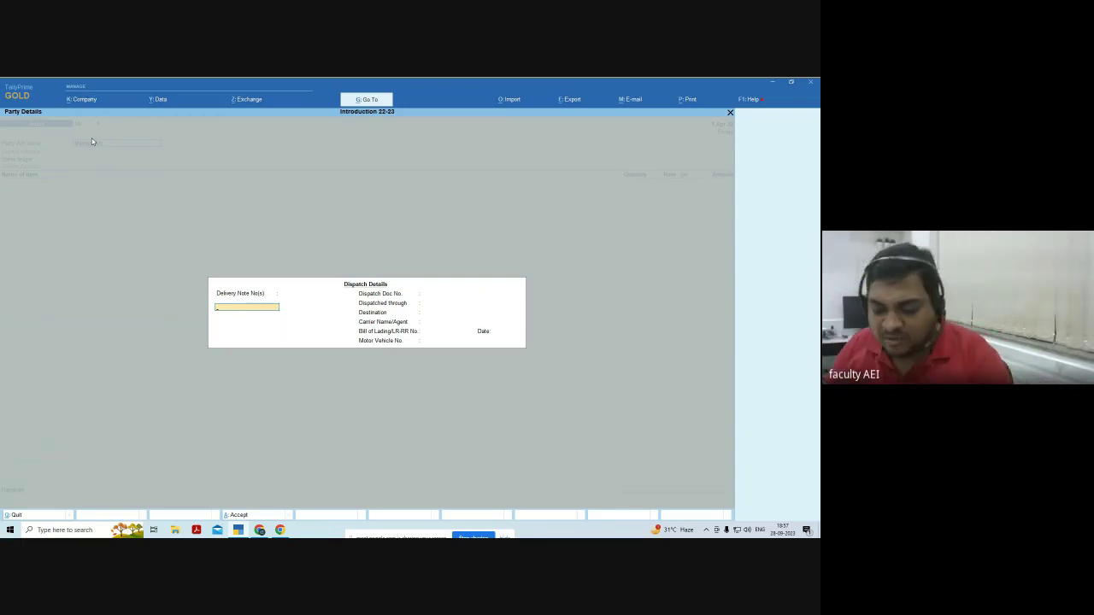
{"action": "key", "text": "ctrl+a"}
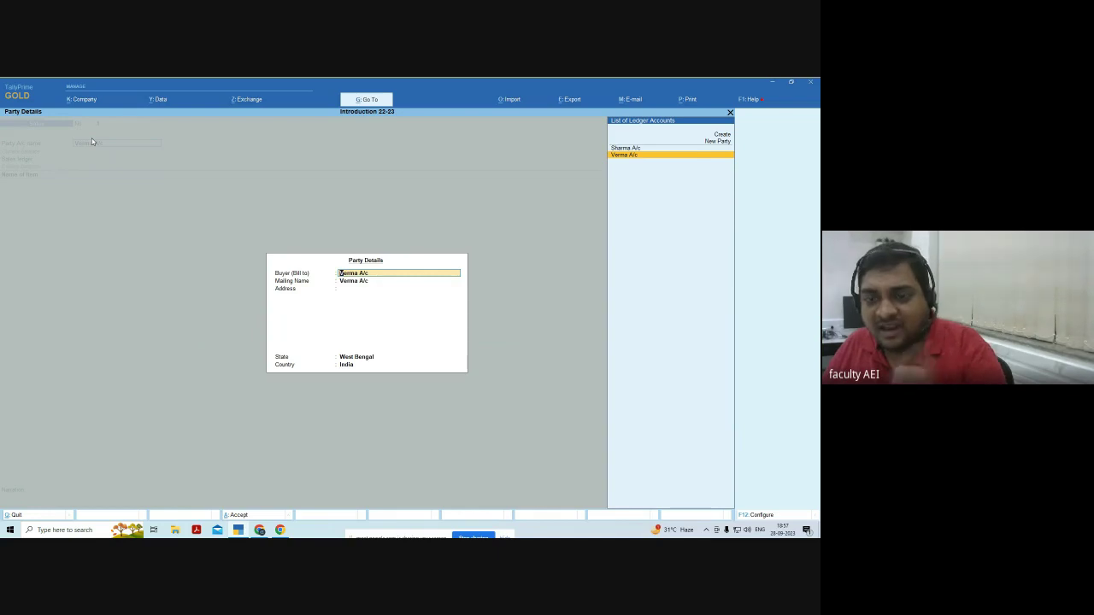
{"action": "key", "text": "ctrl+a"}
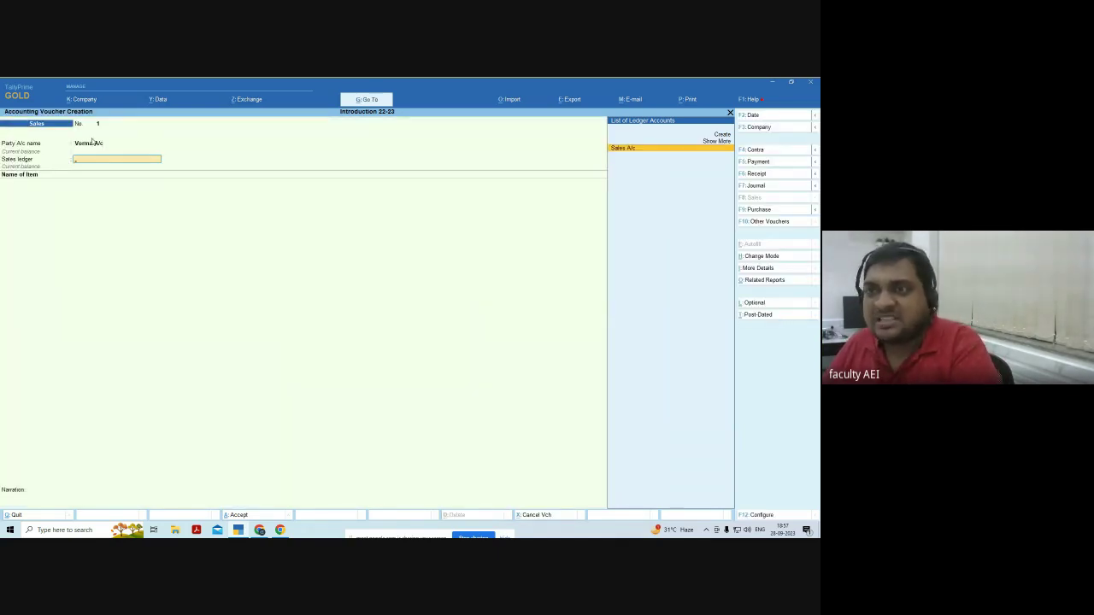
Set the sales ledger to Sales A/c and choose Dell Computer as the sales voucher's stock item.
{"action": "key", "text": "Return"}
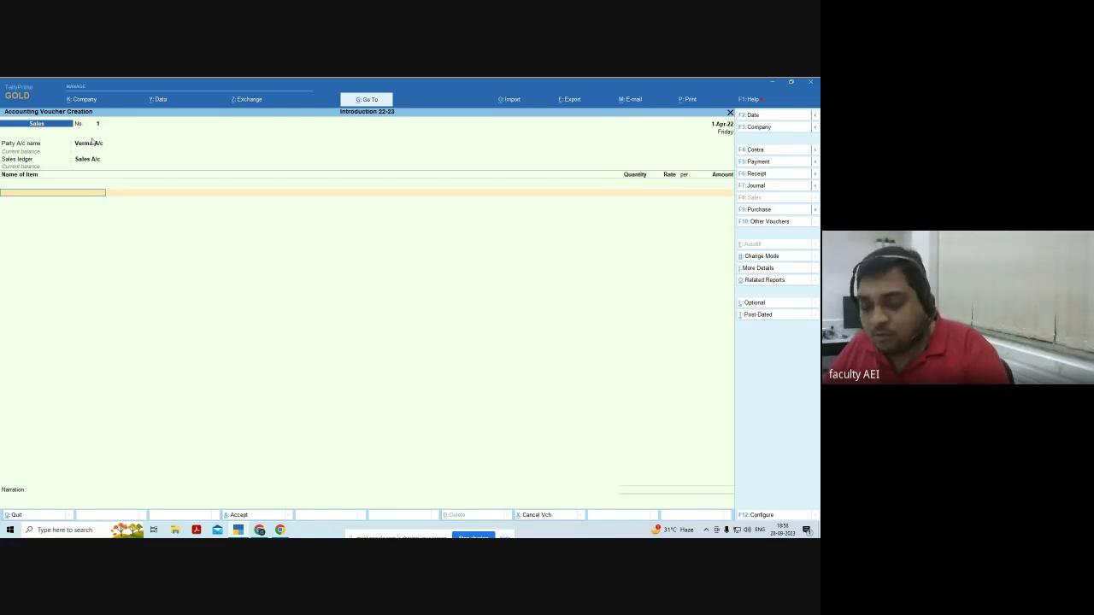
{"action": "type", "text": "D"}
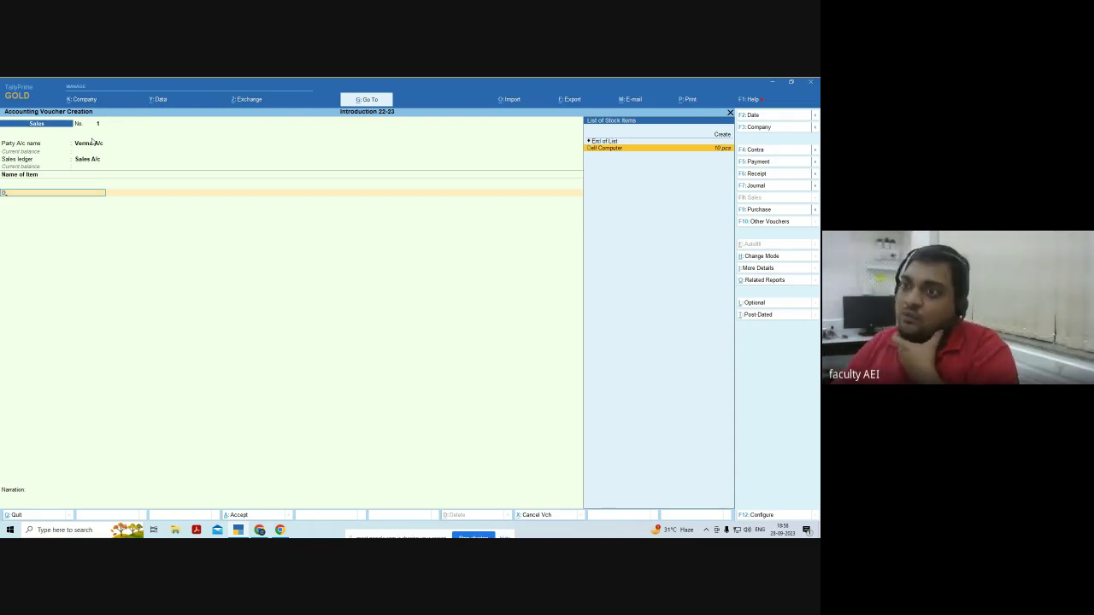
{"action": "key", "text": "Return"}
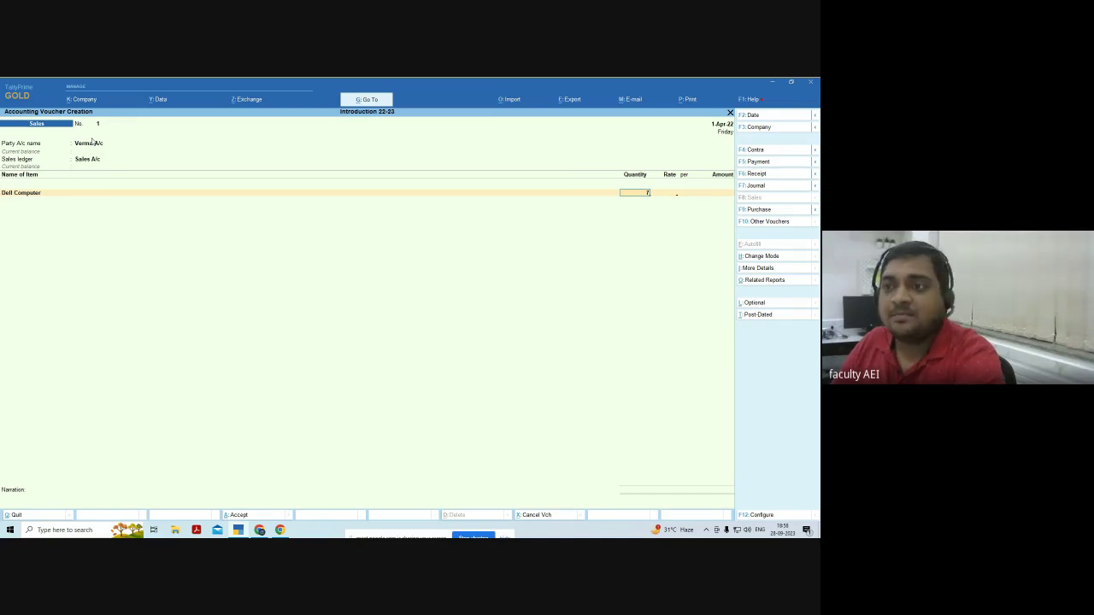
Enter a quantity of 7 pcs at a rate of 15,000 per pcs for the Dell Computer line and accept its amount.
{"action": "key", "text": "Return"}
{"action": "type", "text": "15000"}
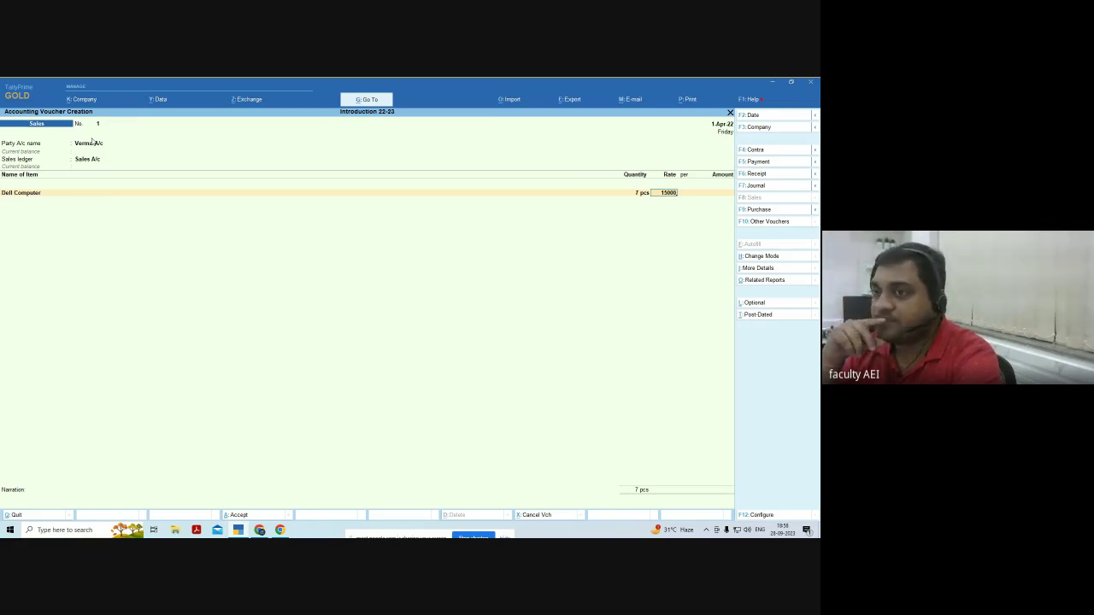
{"action": "key", "text": "Return"}
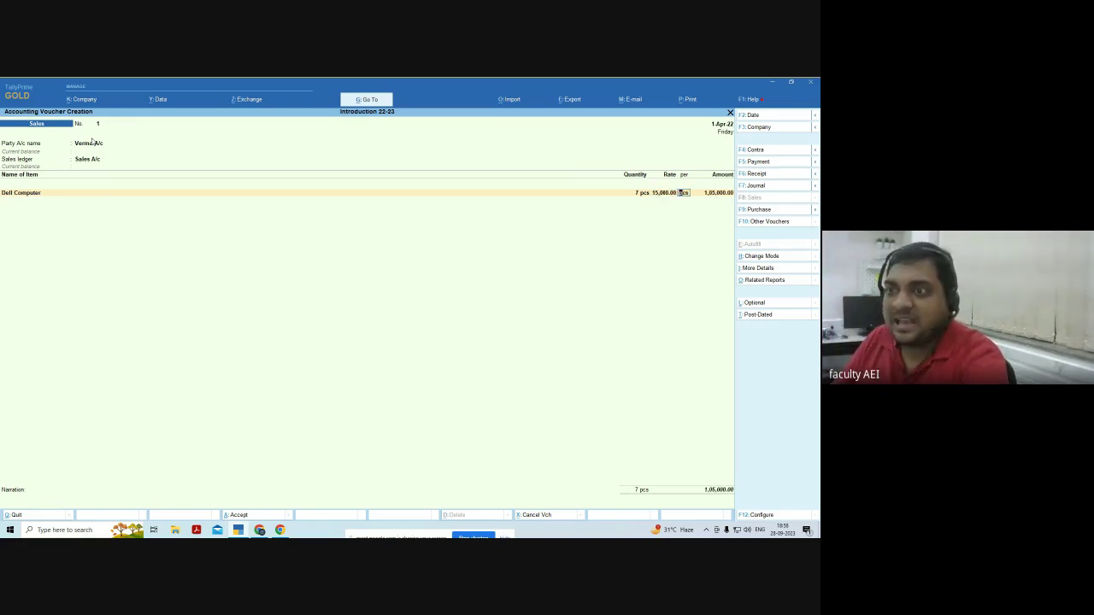
{"action": "key", "text": "Return"}
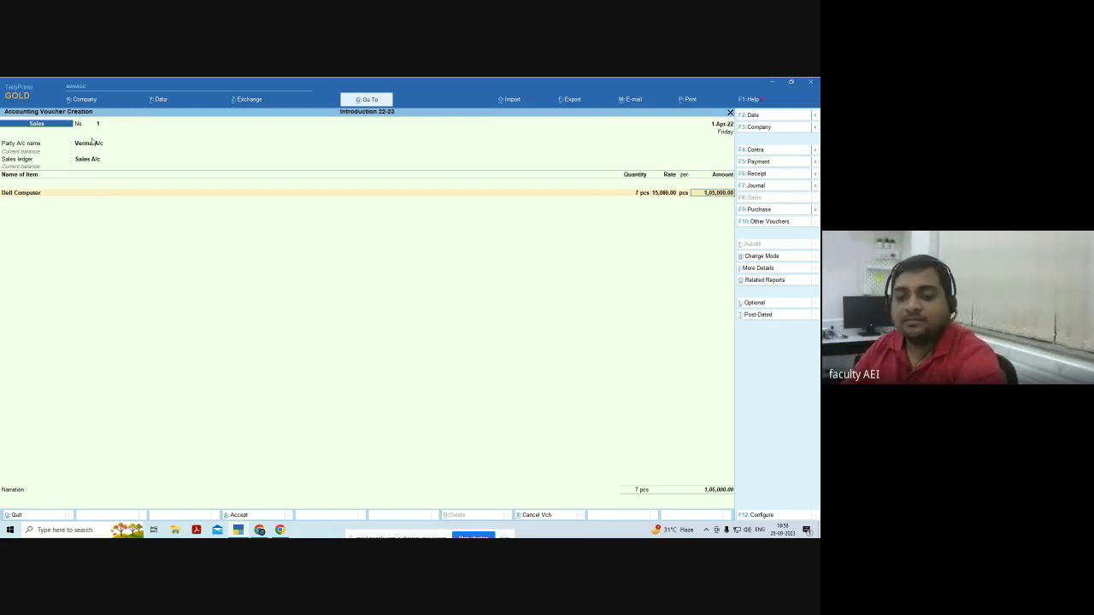
{"action": "key", "text": "Return"}
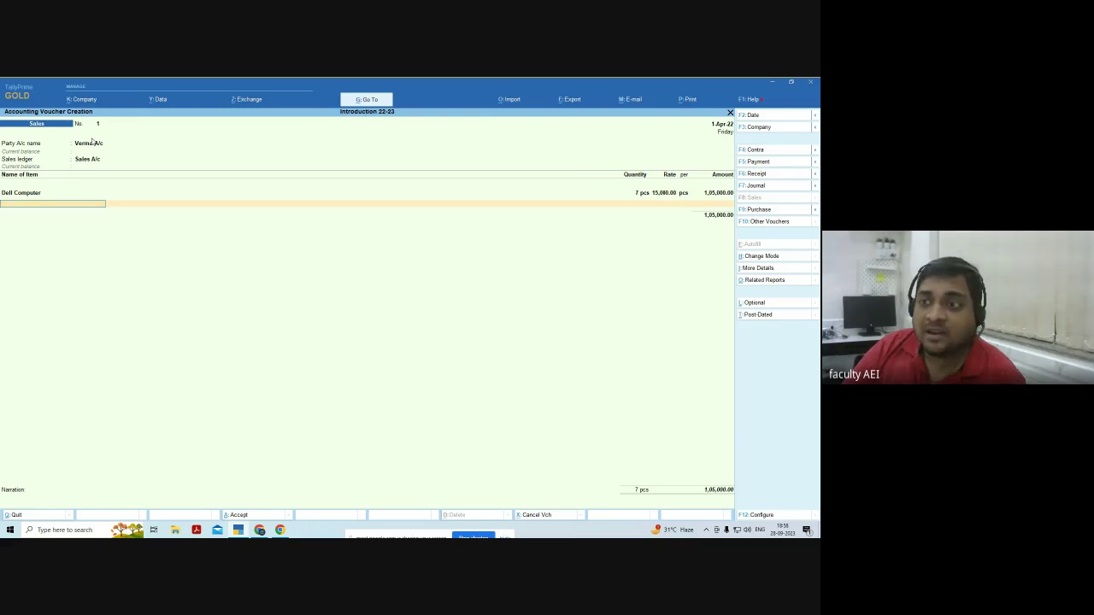
End the item list and accept the bill-wise details as New Ref 1 for 1,05,000.00 Dr with the due date left blank.
{"action": "key", "text": "Return"}
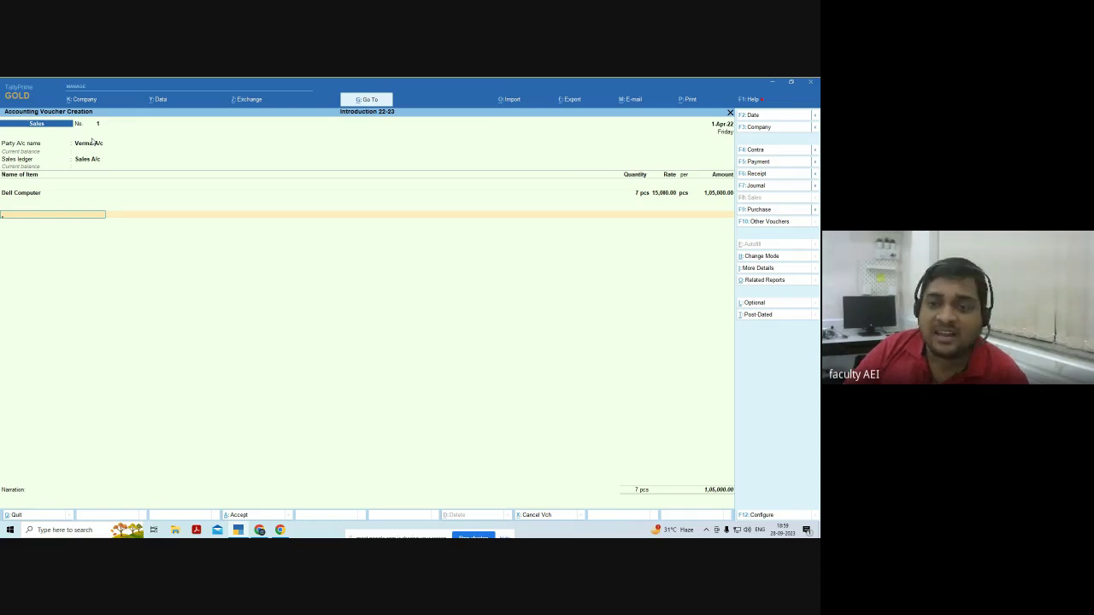
{"action": "key", "text": "Return"}
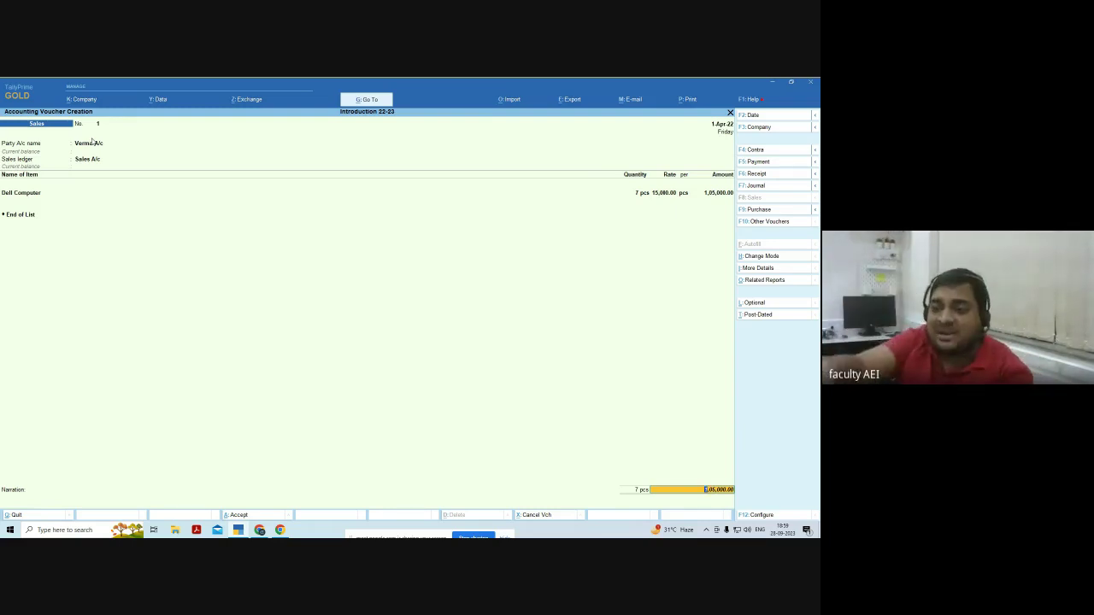
{"action": "key", "text": "Return"}
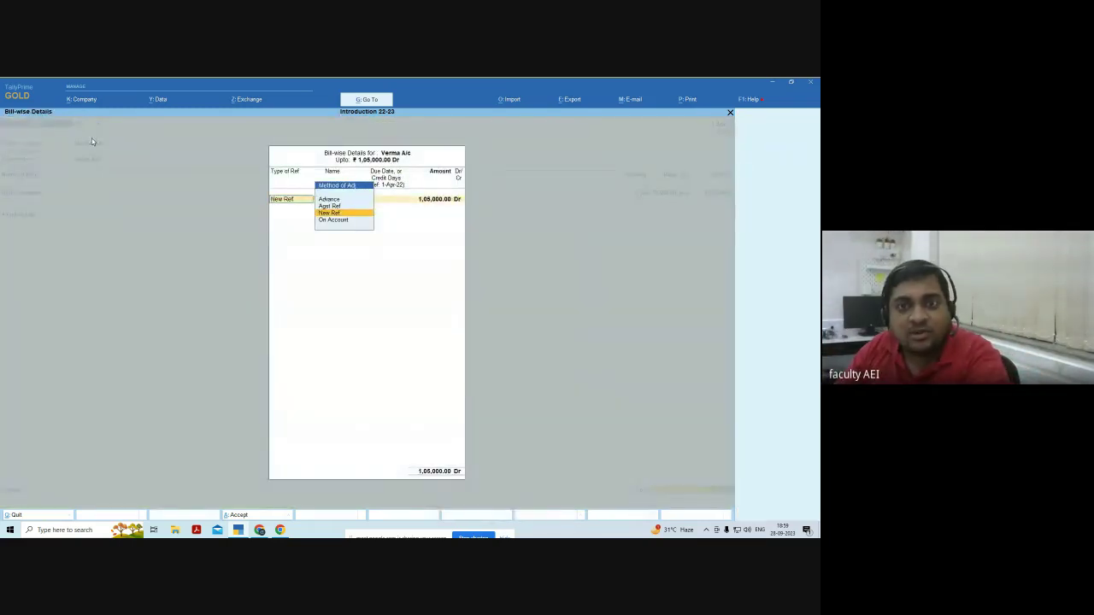
{"action": "key", "text": "Return"}
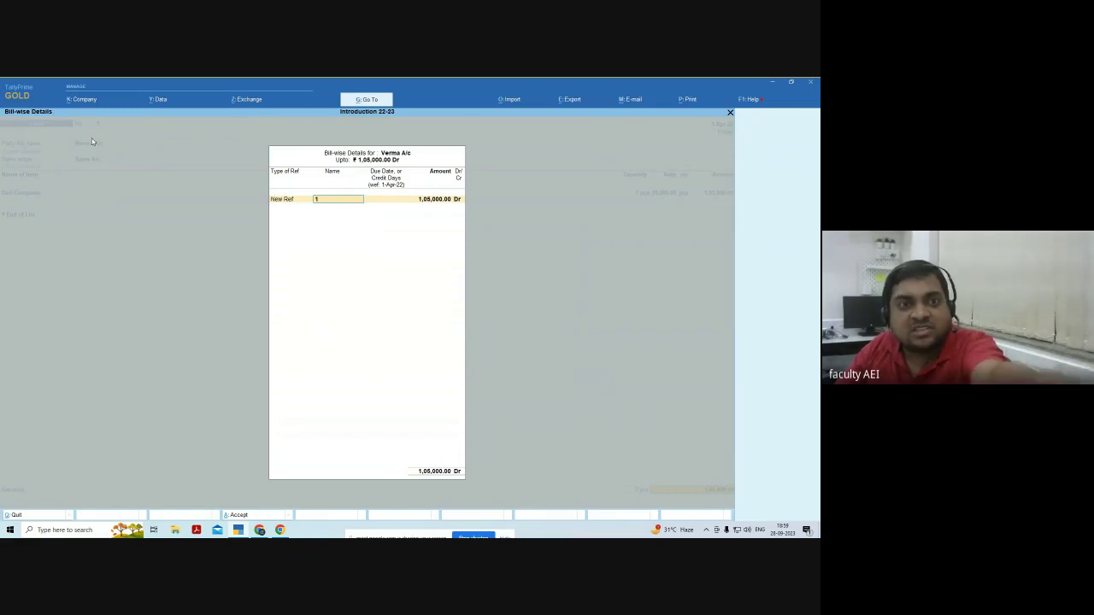
{"action": "key", "text": "Return"}
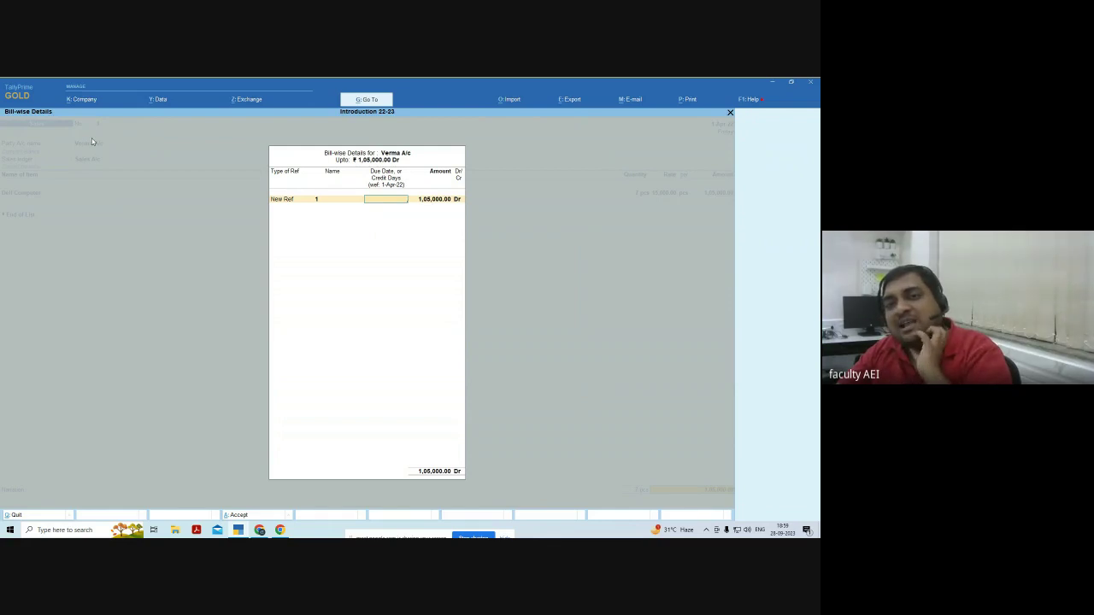
{"action": "key", "text": "Return"}
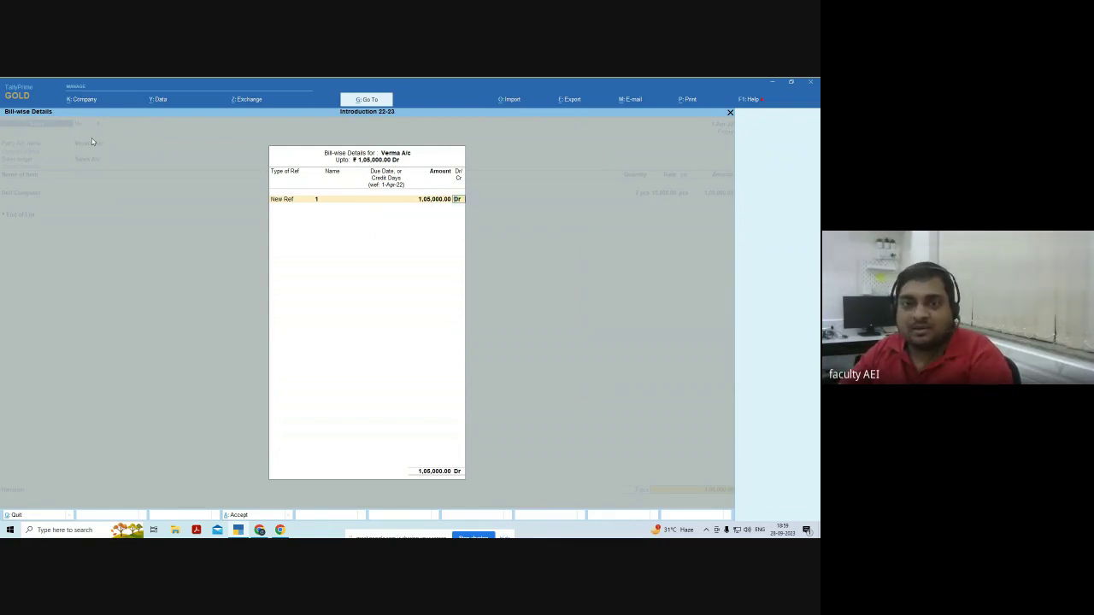
{"action": "key", "text": "Return"}
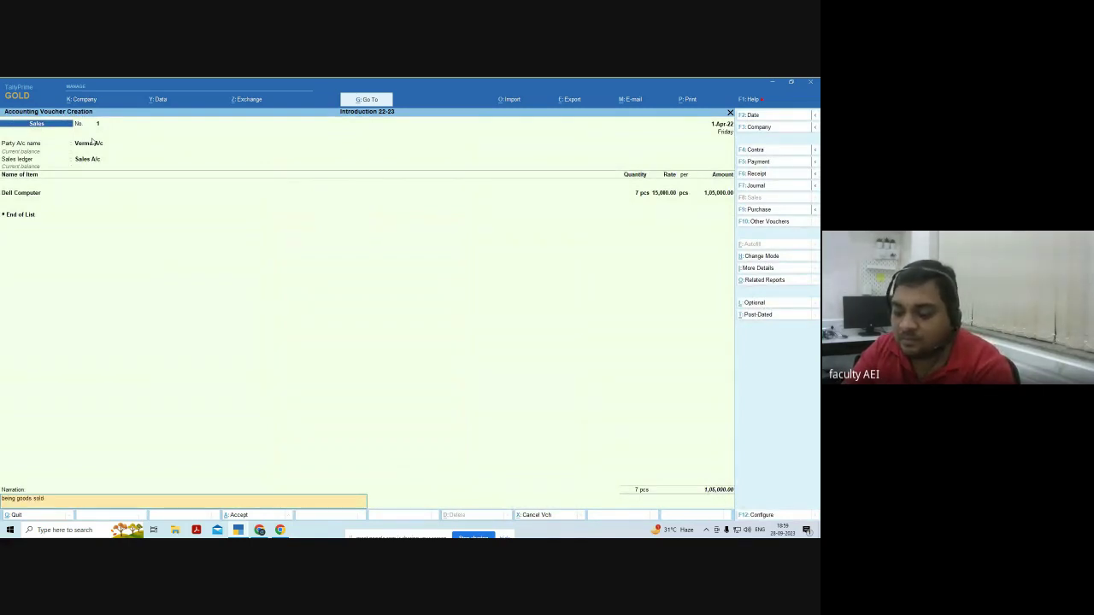
Give the sales voucher the narration "being goods sold on credit" and save it.
{"action": "type", "text": "being goods sold on credit,"}
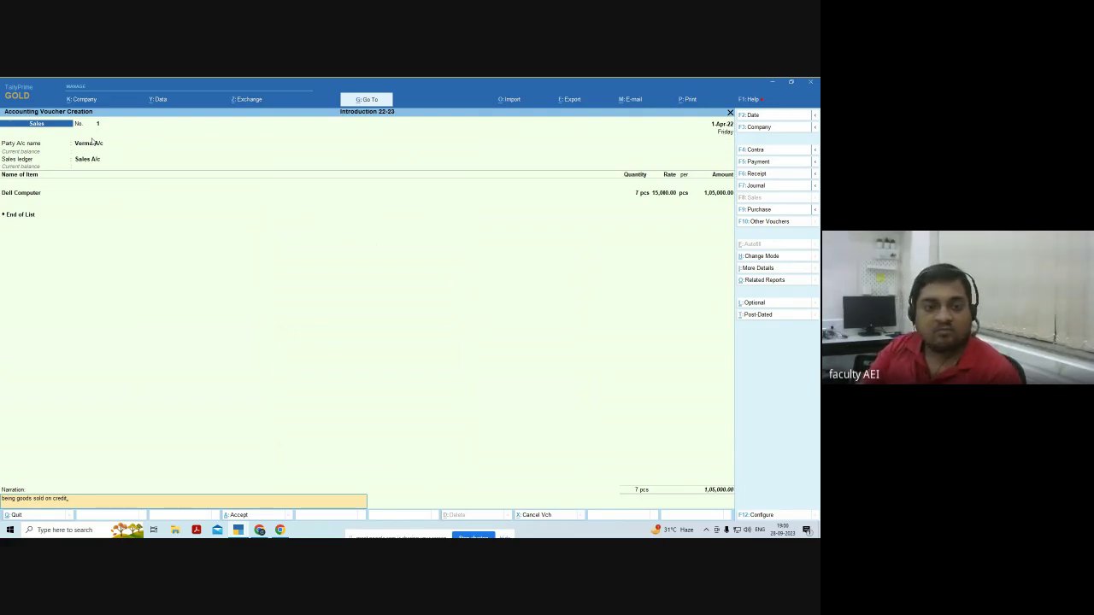
{"action": "key", "text": "Return"}
{"action": "key", "text": "Return"}
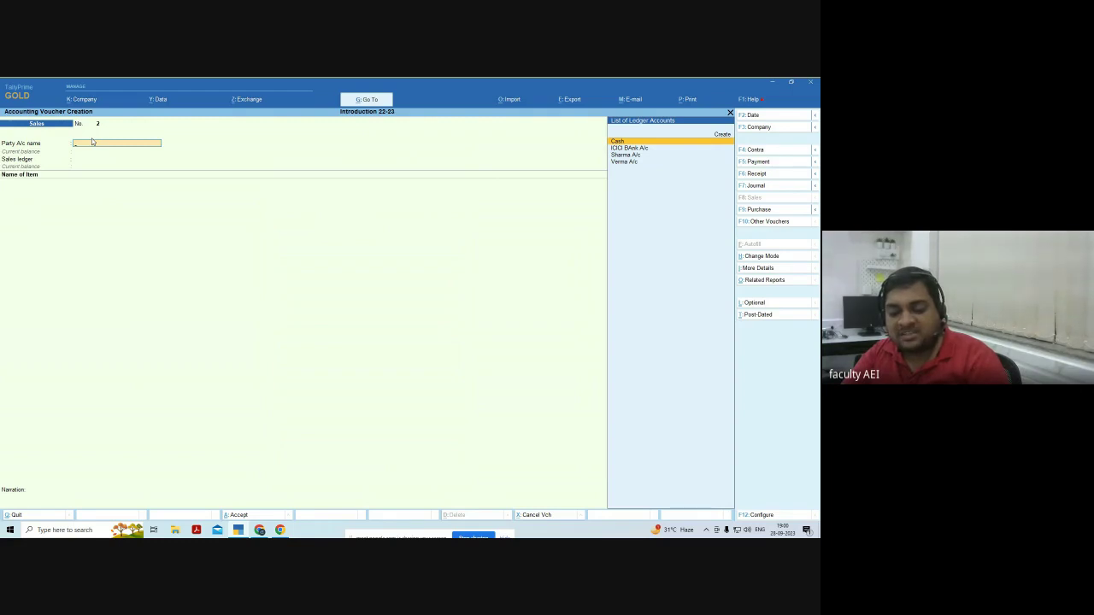
Start a journal voucher and debit Depreciation A/c with 2,000.
{"action": "key", "text": "F7"}
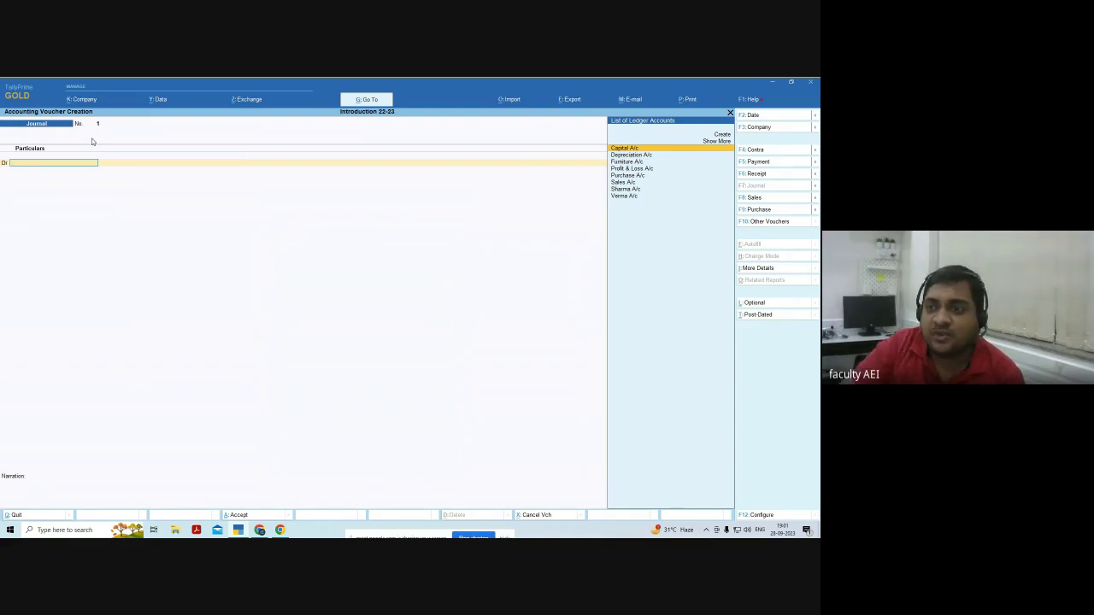
{"action": "key", "text": "Down"}
{"action": "key", "text": "Down"}
{"action": "key", "text": "Down"}
{"action": "key", "text": "Down"}
{"action": "key", "text": "Down"}
{"action": "key", "text": "Up"}
{"action": "key", "text": "Up"}
{"action": "key", "text": "Up"}
{"action": "key", "text": "Up"}
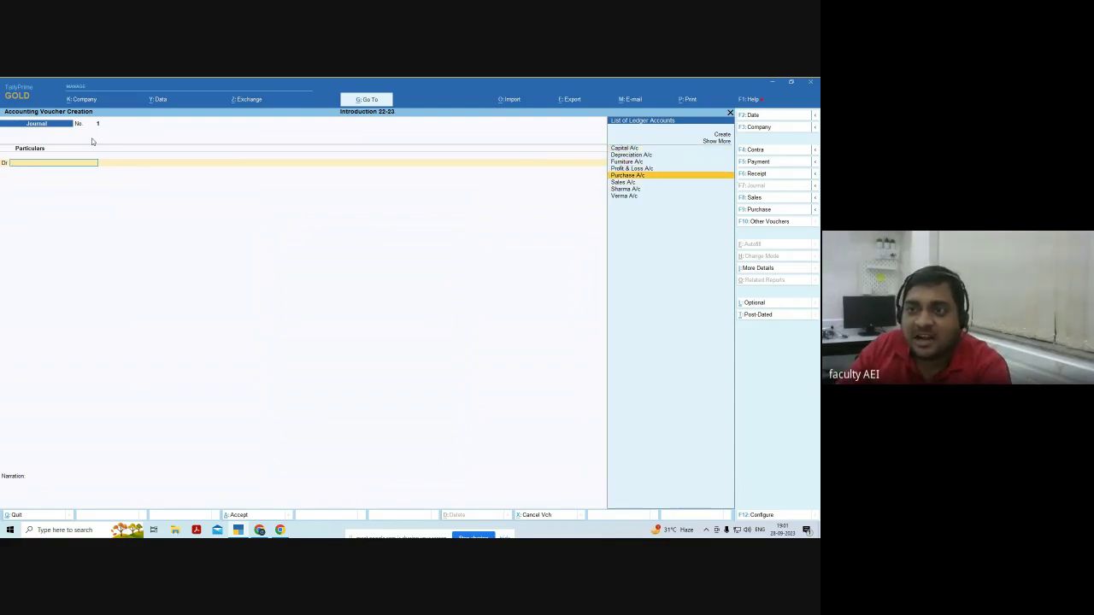
{"action": "key", "text": "Return"}
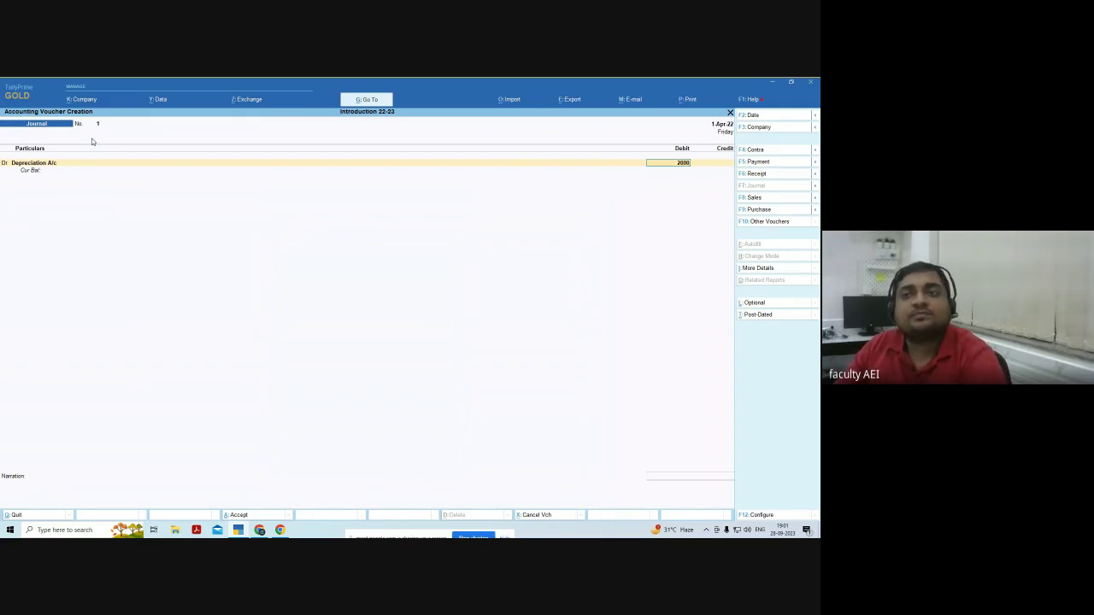
{"action": "key", "text": "Return"}
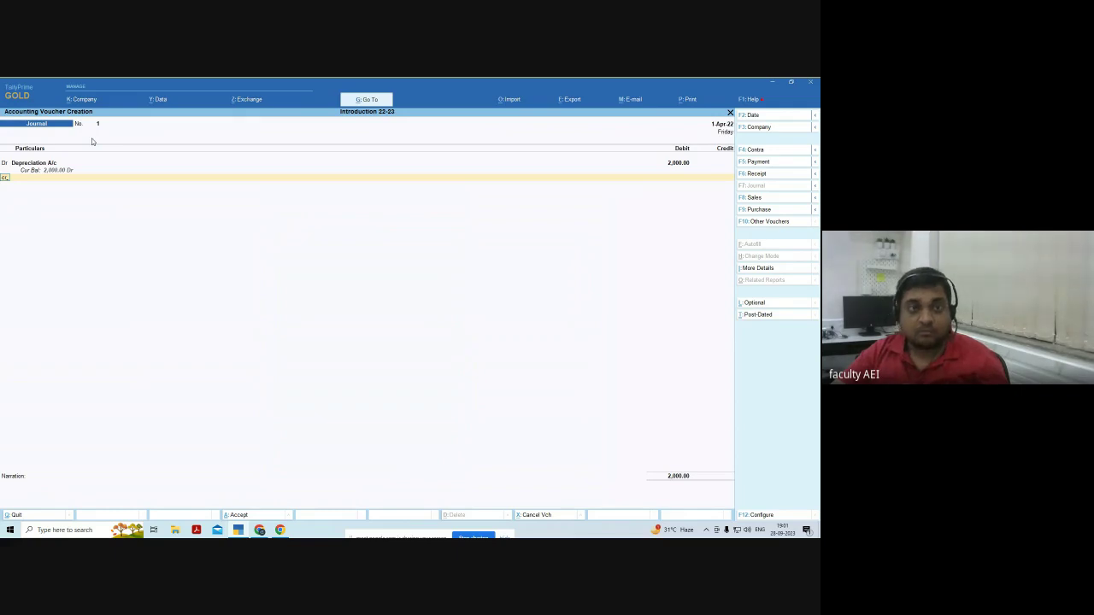
Credit Furniture A/c with 2,000.00 as the journal voucher's balancing entry.
{"action": "key", "text": "Return"}
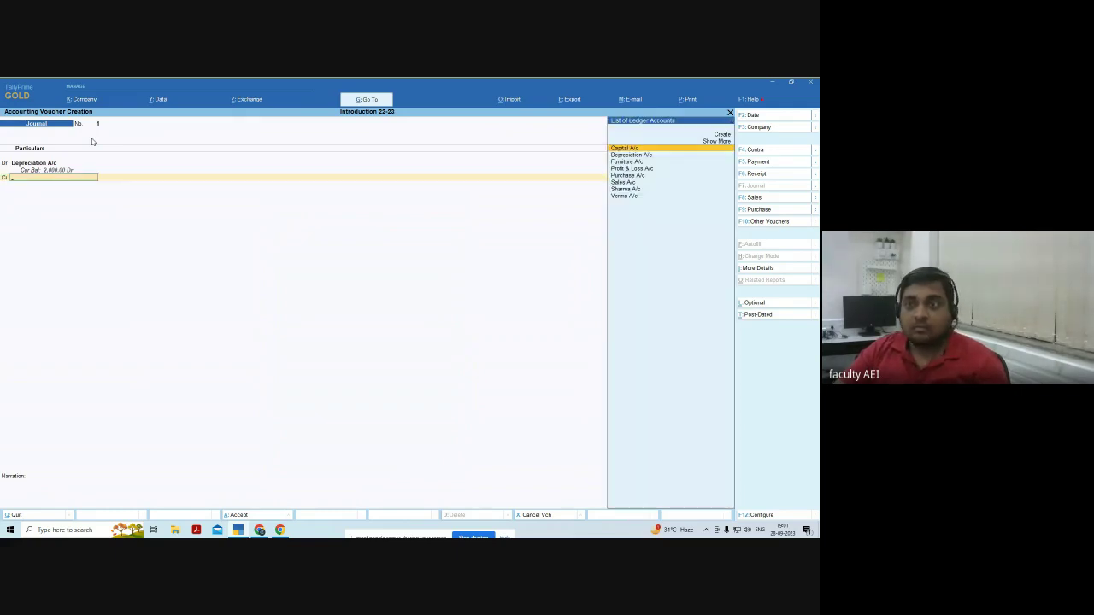
{"action": "key", "text": "Down"}
{"action": "key", "text": "Down"}
{"action": "key", "text": "Return"}
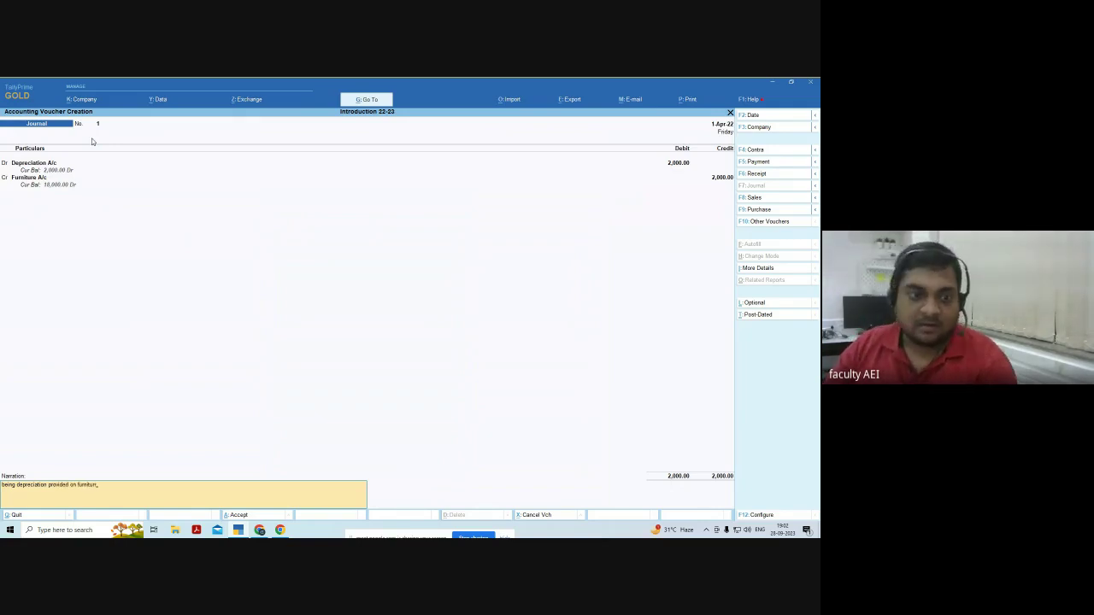
Complete the journal voucher's narration as "being depreciation provided on furniture" and save the voucher.
{"action": "key", "text": "BackSpace"}
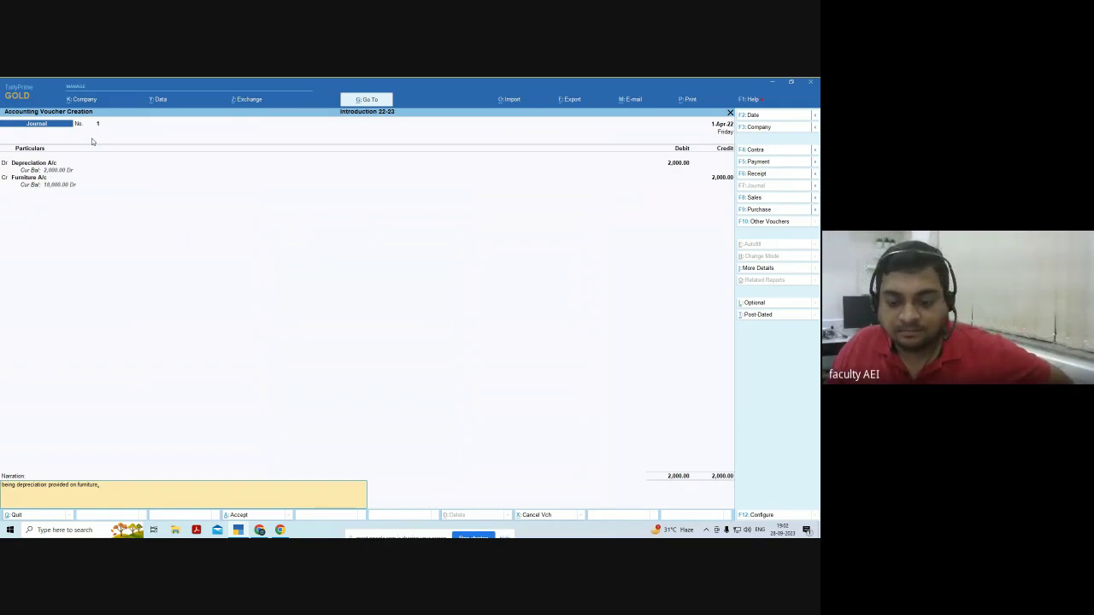
{"action": "key", "text": "BackSpace"}
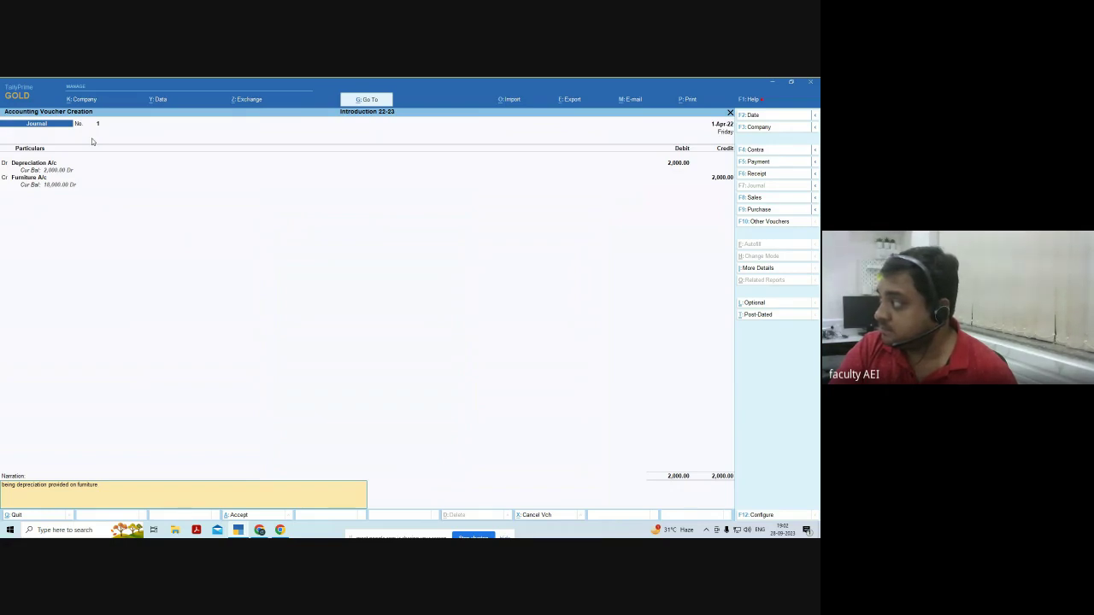
{"action": "type", "text": ","}
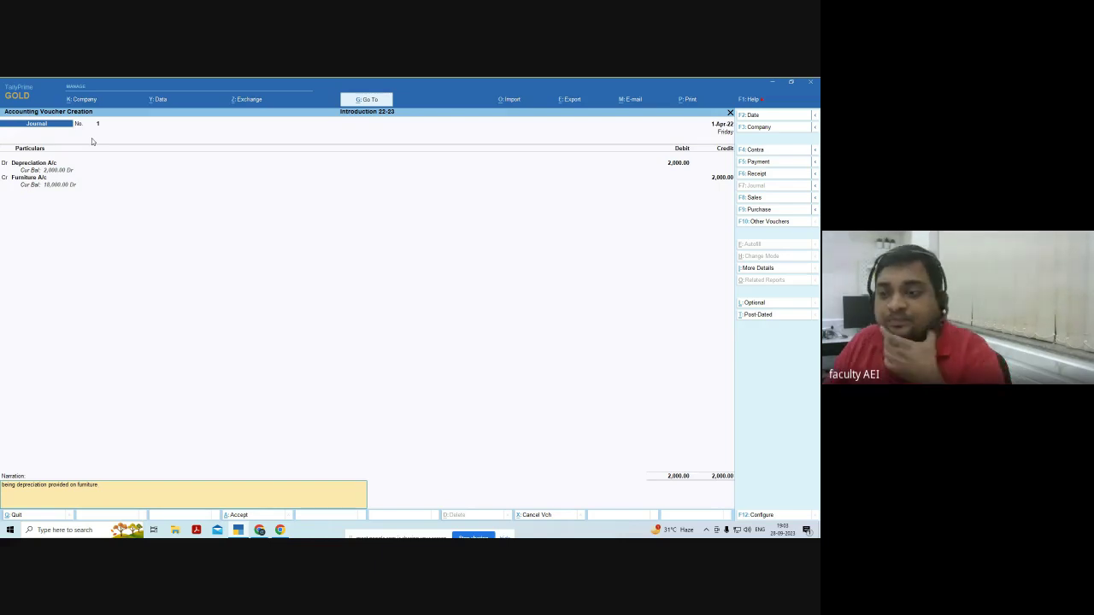
{"action": "key", "text": "Return"}
{"action": "key", "text": "Return"}
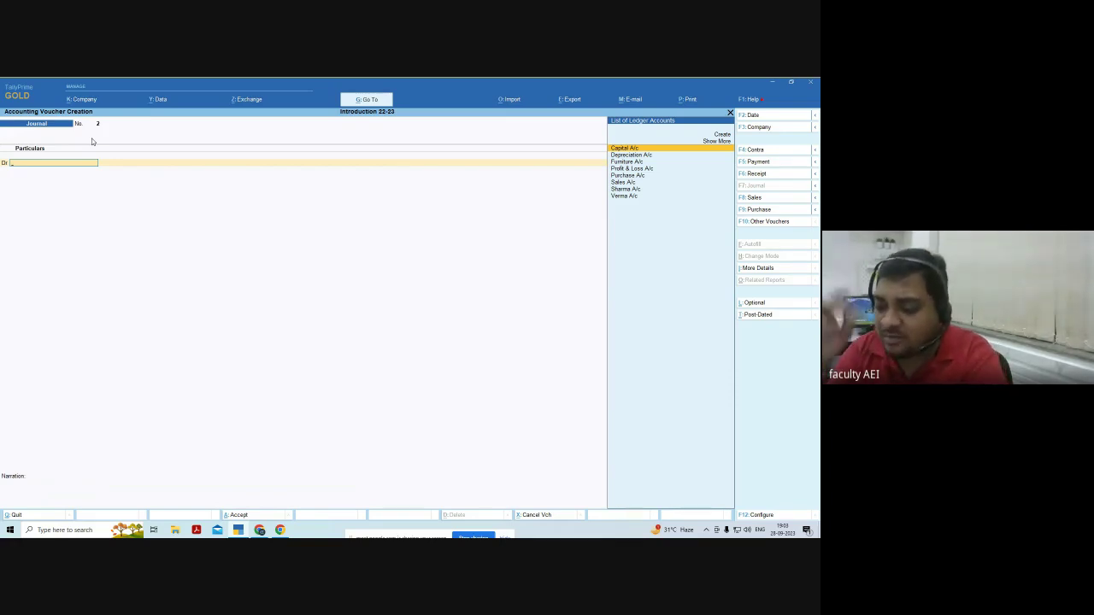
Start a receipt voucher with ICICI BAnk A/c as the receiving account and select the customer's ledger to credit.
{"action": "key", "text": "F6"}
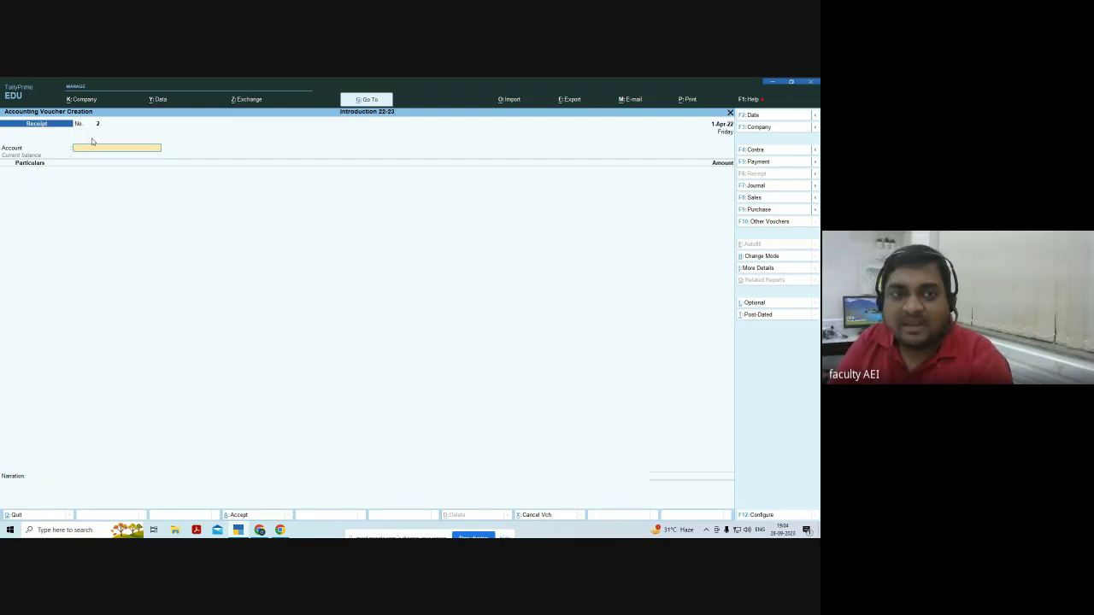
{"action": "type", "text": "icic"}
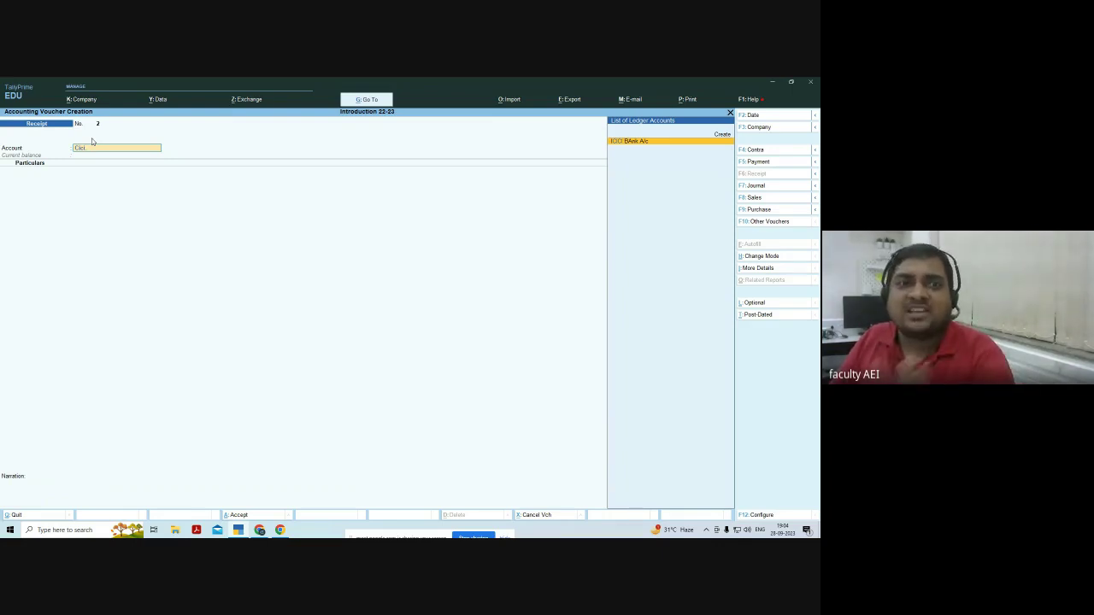
{"action": "key", "text": "Return"}
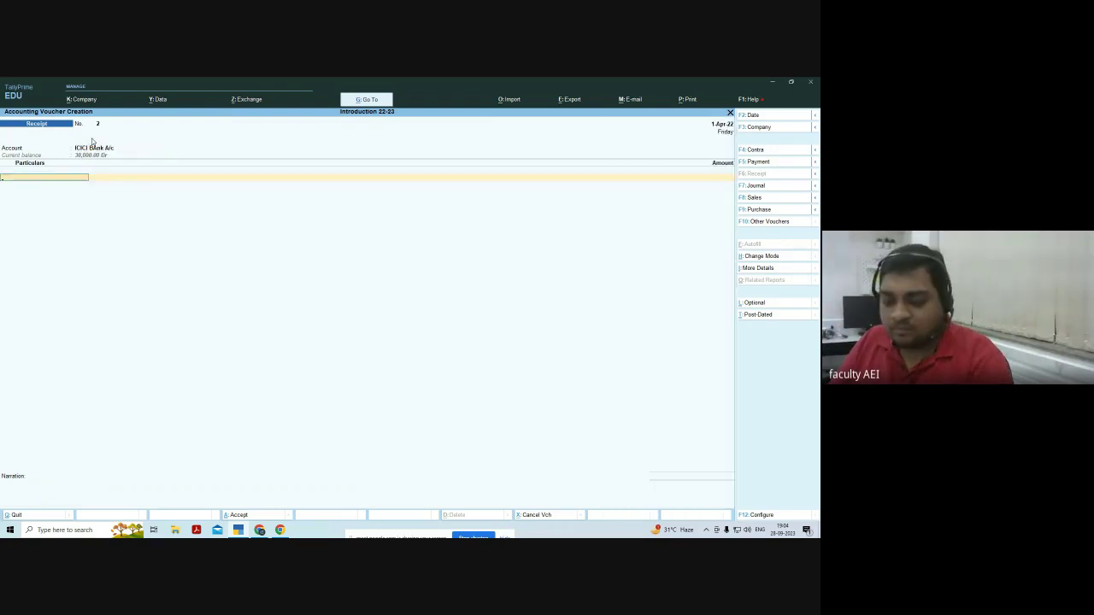
{"action": "type", "text": "v"}
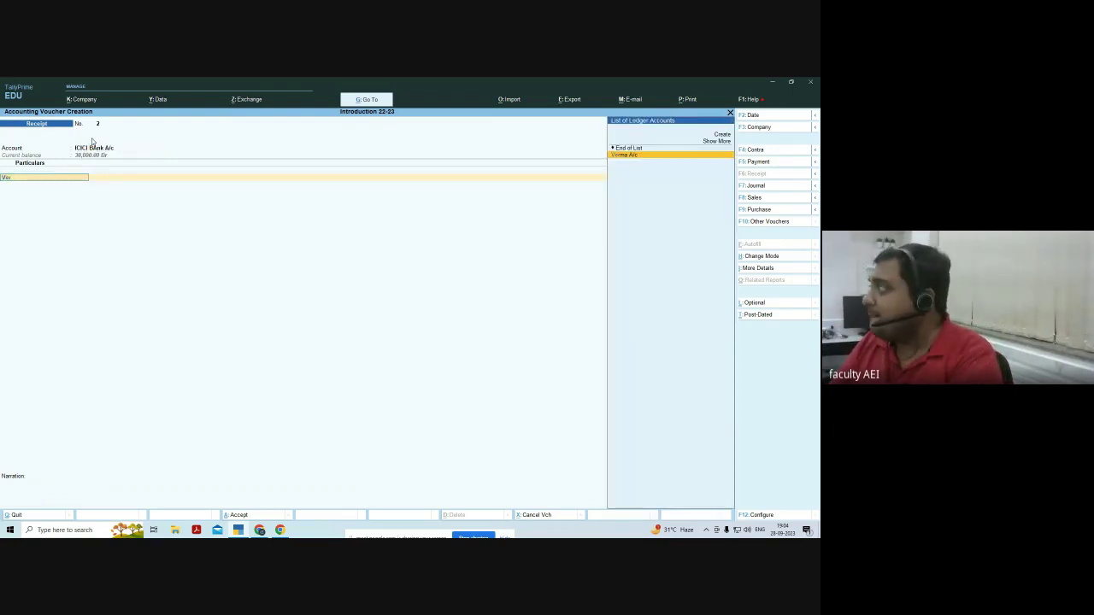
{"action": "key", "text": "Return"}
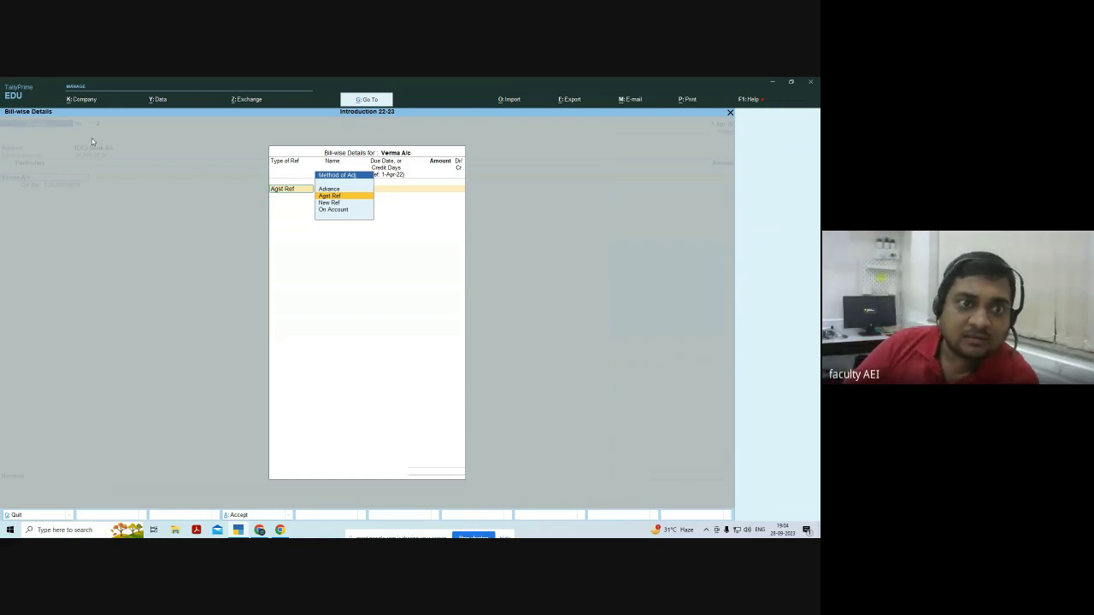
{"action": "key", "text": "Escape"}
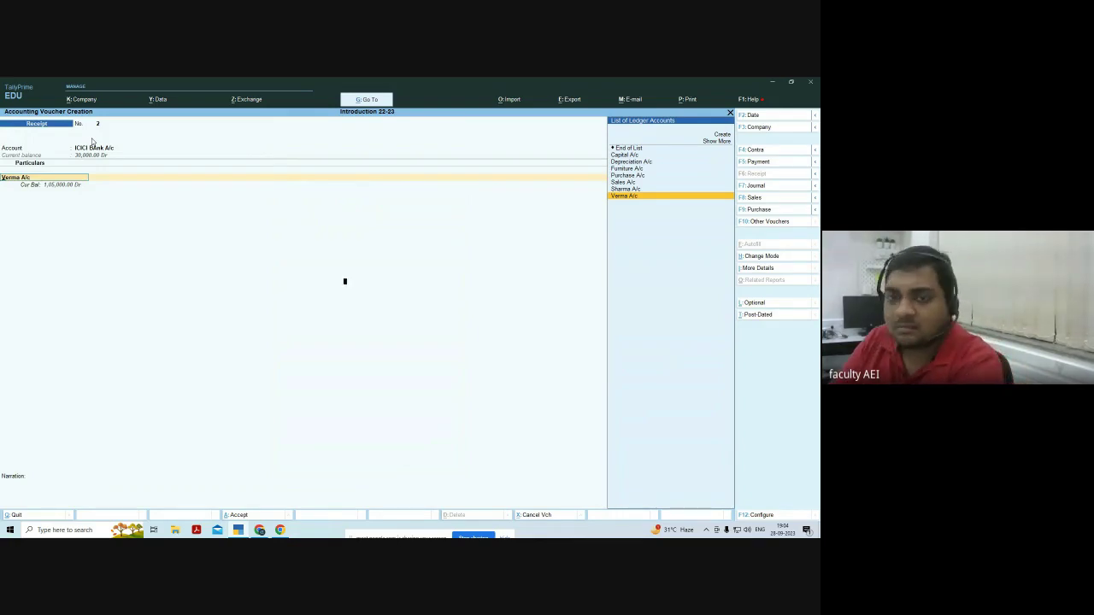
Set preallocation of bills for Payment/Receipt/Journal vouchers to No in the voucher configuration and accept it.
{"action": "key", "text": "F12"}
{"action": "key", "text": "Down"}
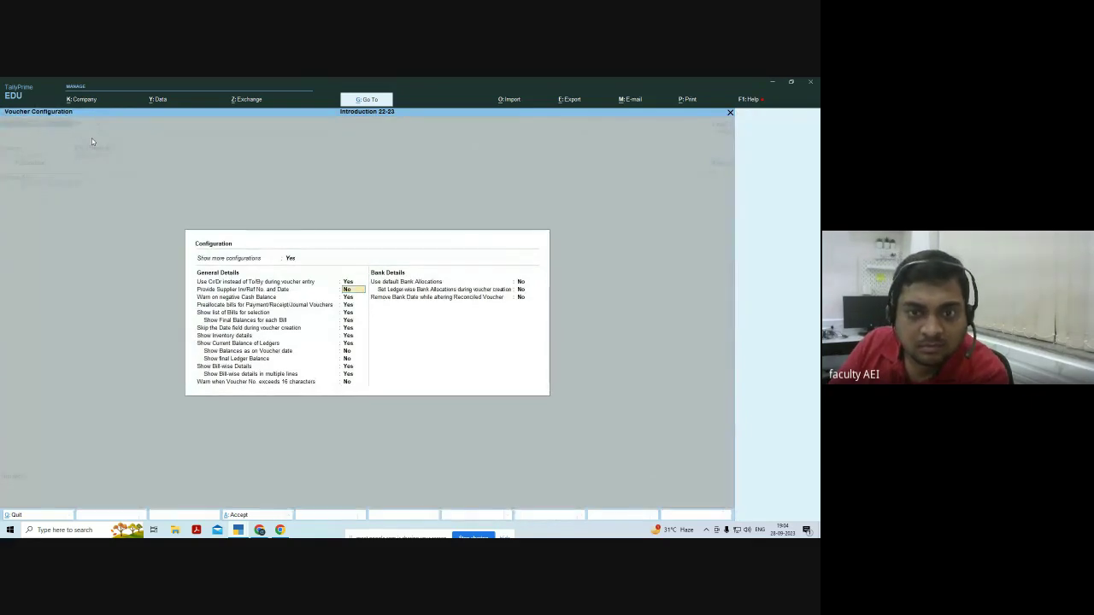
{"action": "key", "text": "Down"}
{"action": "key", "text": "Down"}
{"action": "key", "text": "n"}
{"action": "key", "text": "Return"}
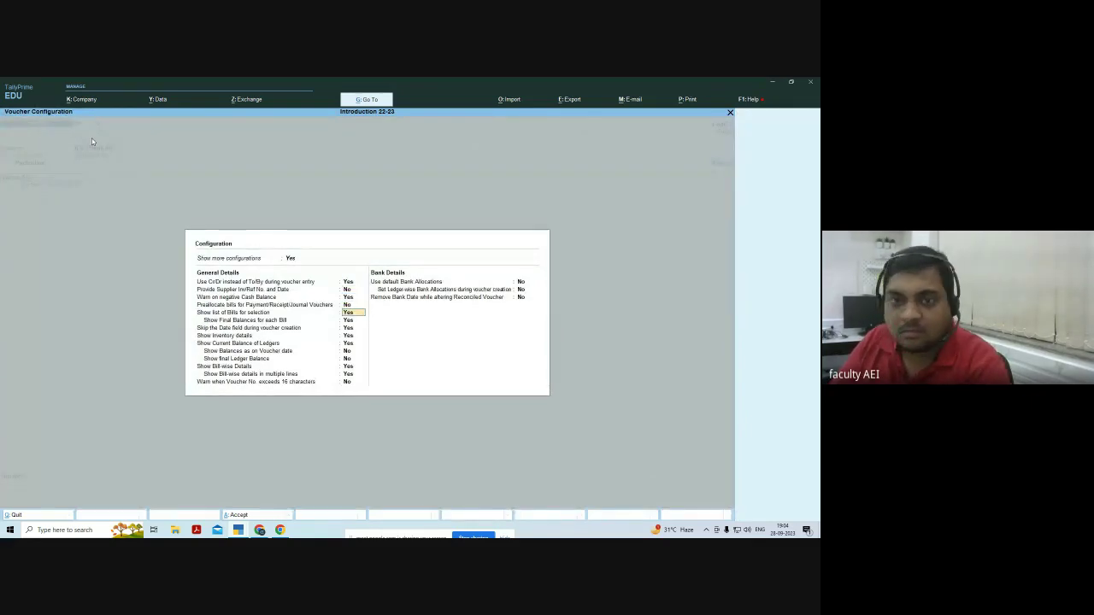
{"action": "key", "text": "ctrl+a"}
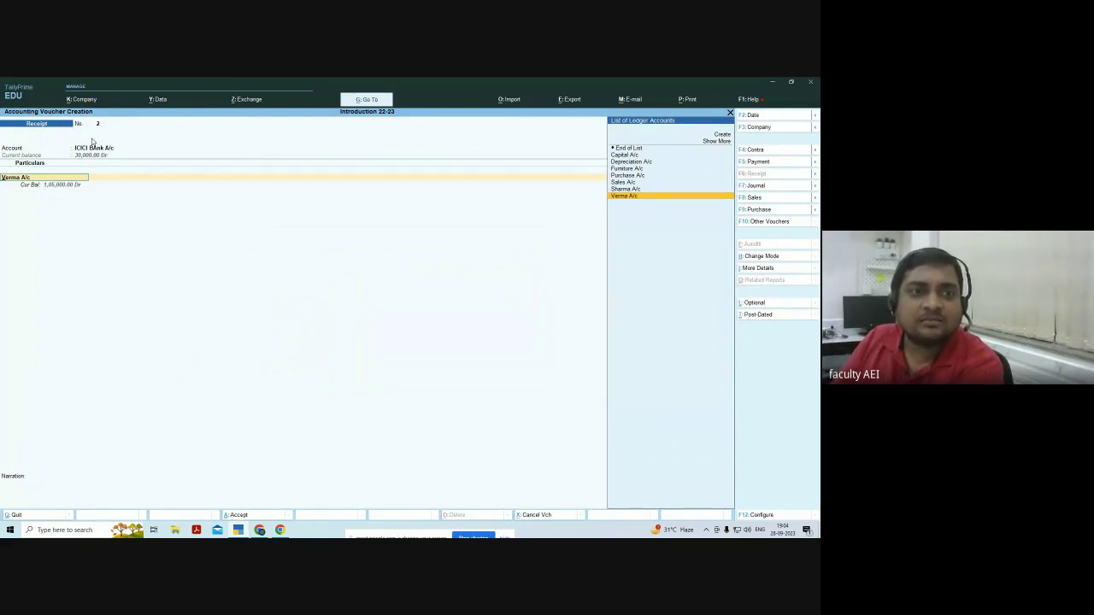
Credit the customer's ledger with 50000 in the receipt voucher.
{"action": "key", "text": "Return"}
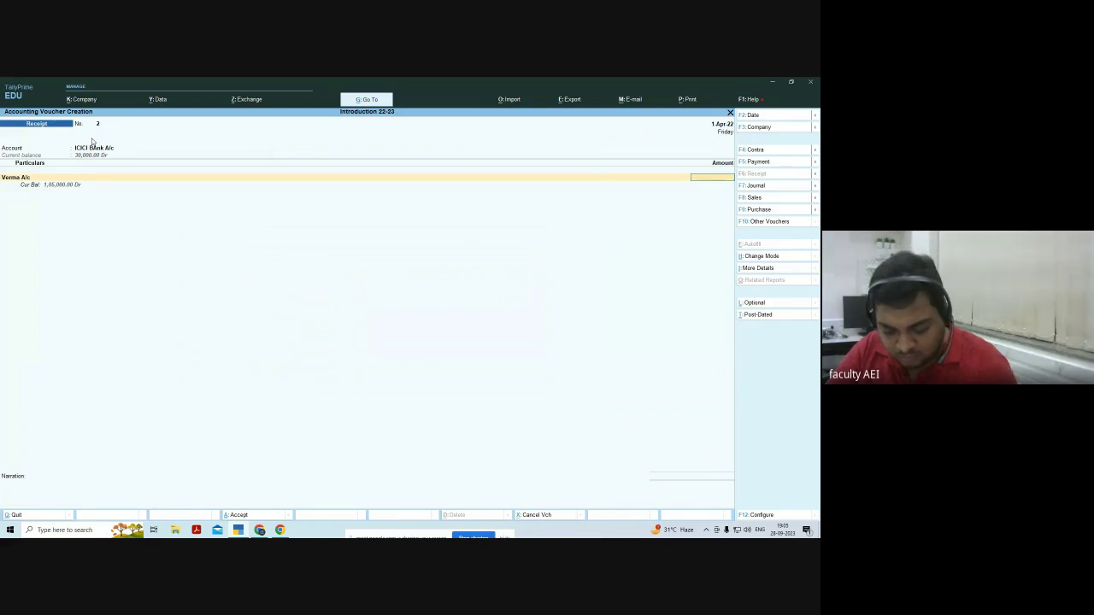
{"action": "type", "text": "50"}
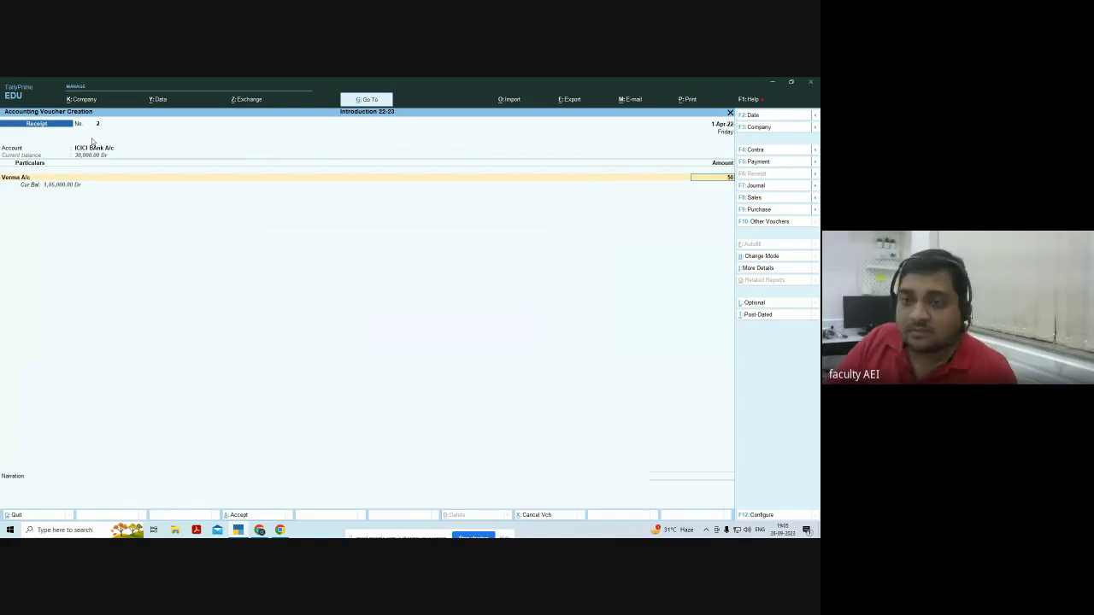
{"action": "type", "text": "000"}
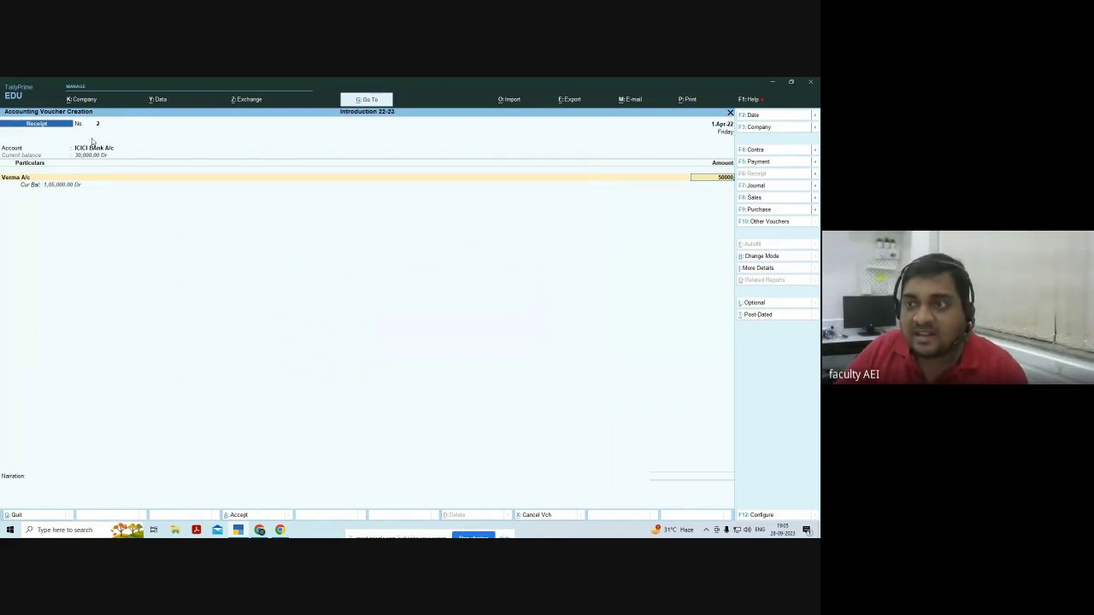
{"action": "key", "text": "Return"}
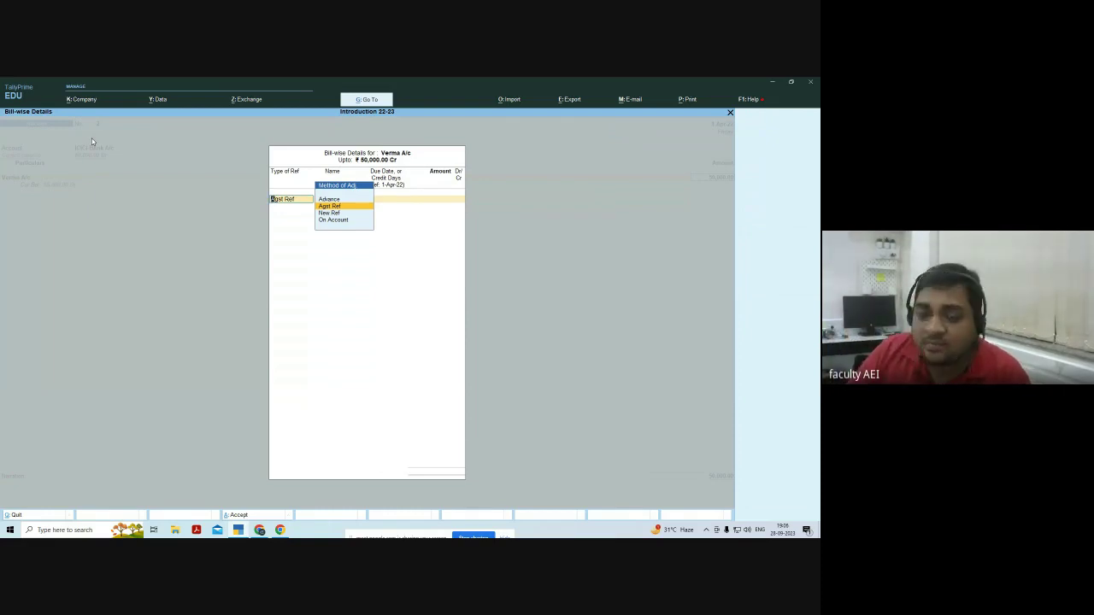
Allocate the full 50,000.00 credit as Agst Ref to pending bill 1 and end the list of particulars.
{"action": "key", "text": "Return"}
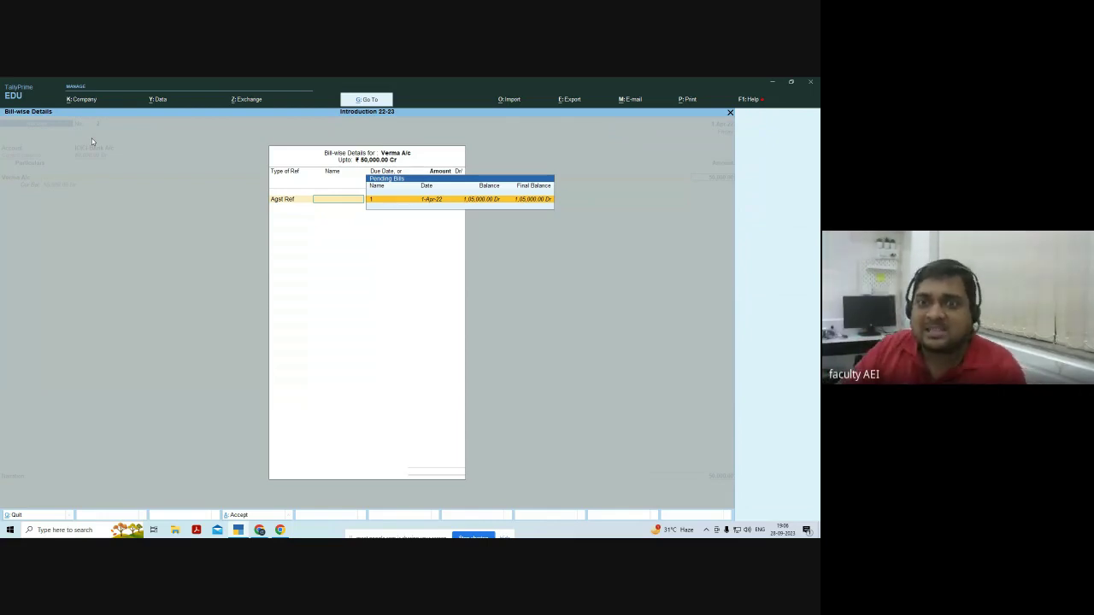
{"action": "key", "text": "Return"}
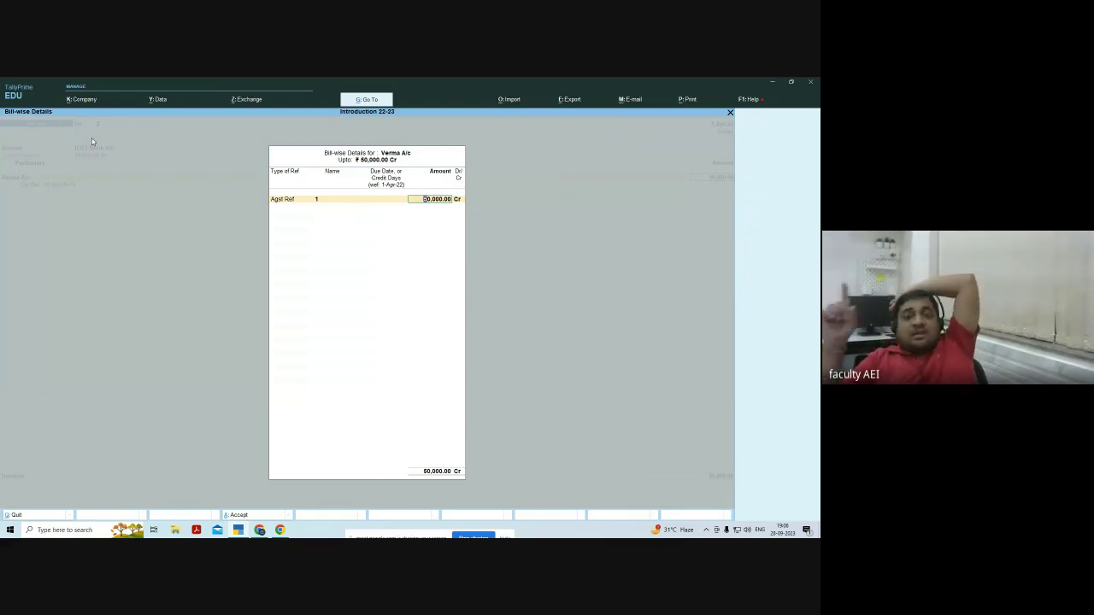
{"action": "key", "text": "Return"}
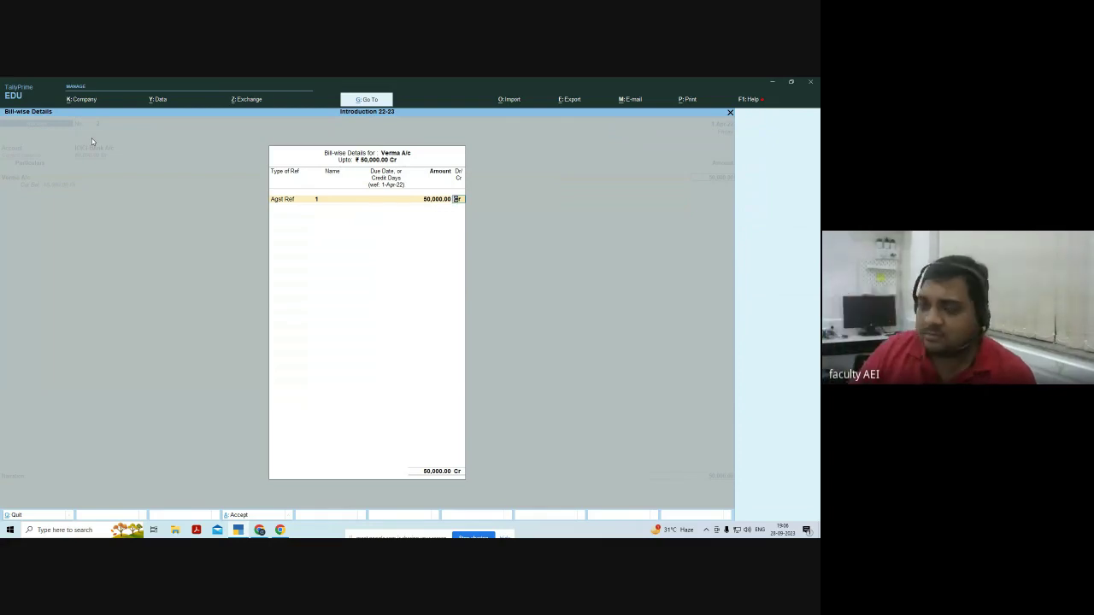
{"action": "key", "text": "Return"}
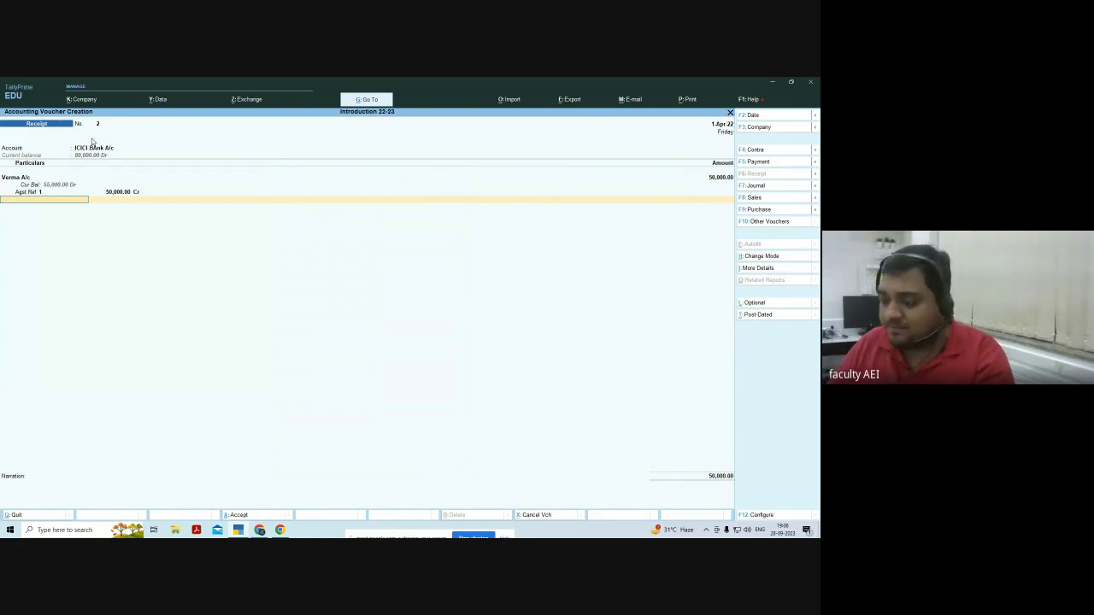
{"action": "key", "text": "Return"}
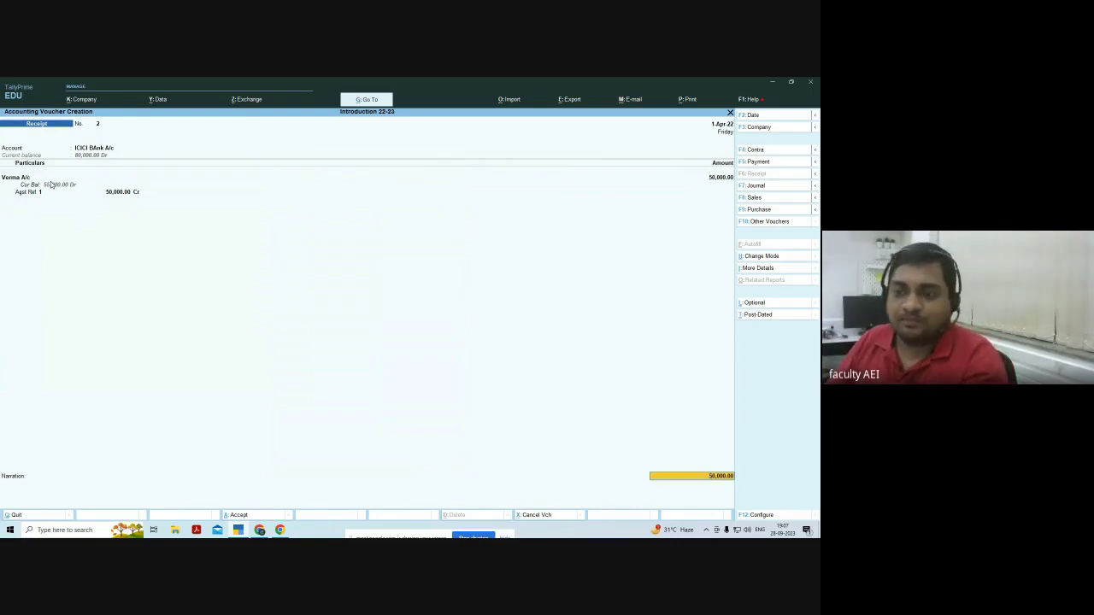
Set the bank allocation to Cheque/DD with instrument number 200034 and instrument date 1-Apr-22.
{"action": "key", "text": "Return"}
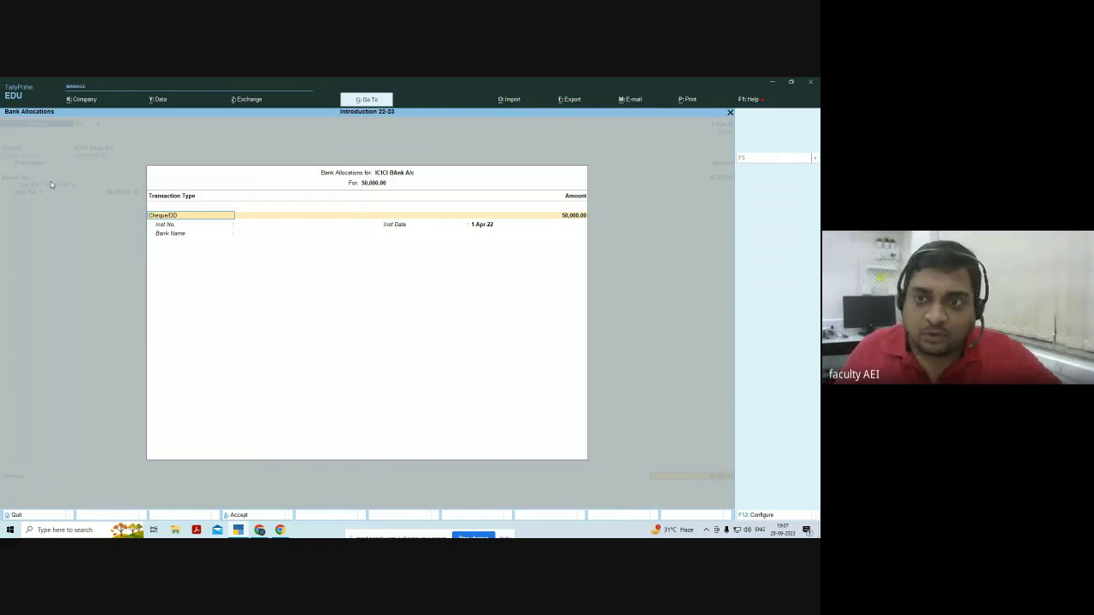
{"action": "key", "text": "Return"}
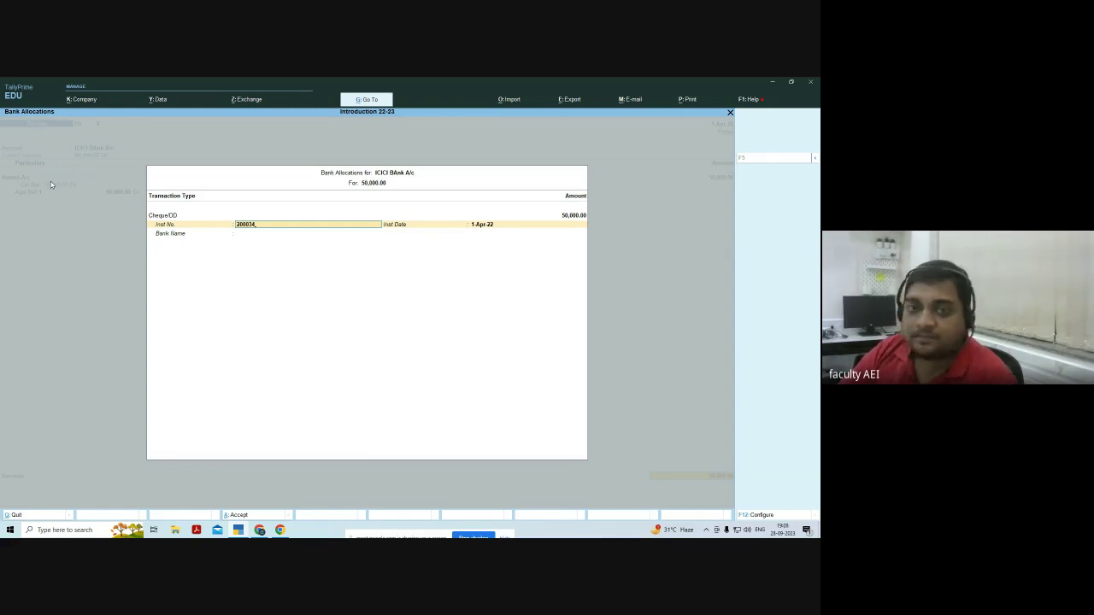
{"action": "key", "text": "Return"}
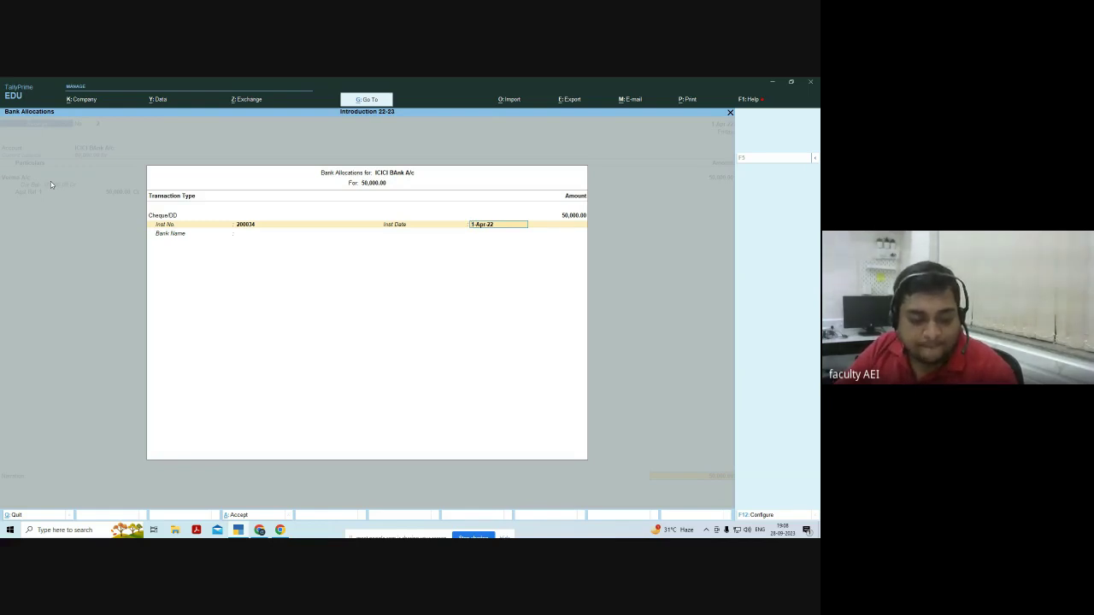
{"action": "key", "text": "Return"}
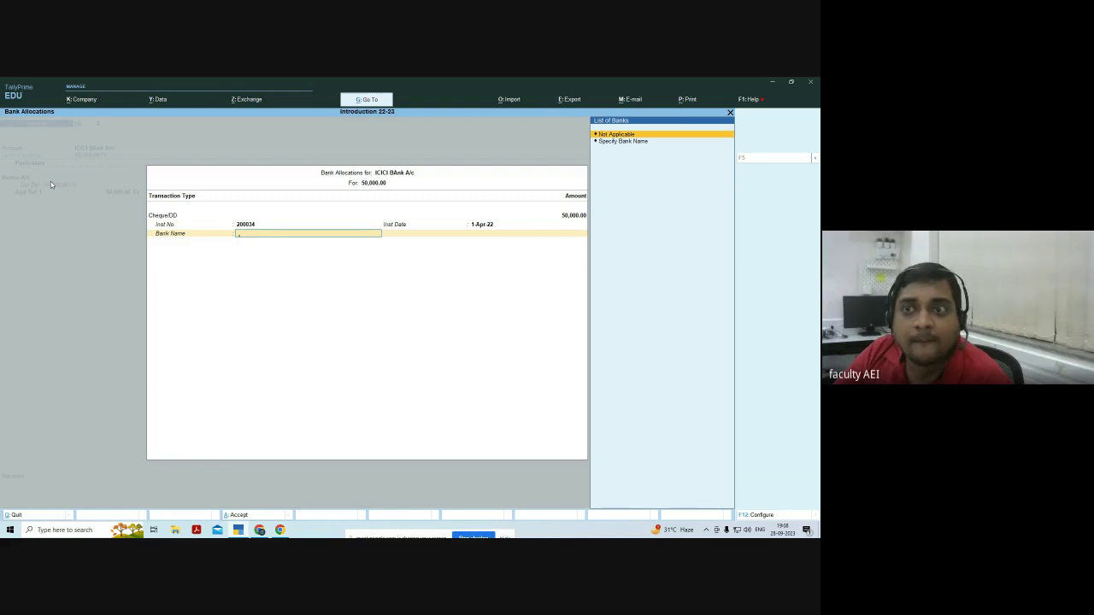
{"action": "key", "text": "Down"}
{"action": "key", "text": "Up"}
{"action": "key", "text": "Down"}
{"action": "key", "text": "Up"}
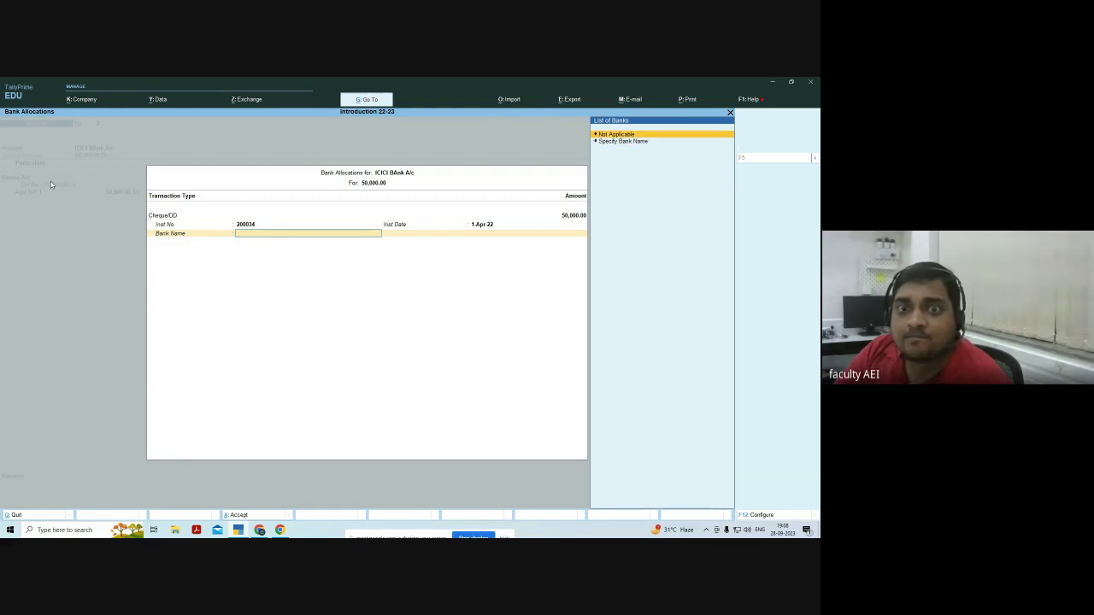
{"action": "key", "text": "Down"}
{"action": "key", "text": "Up"}
{"action": "key", "text": "Down"}
{"action": "key", "text": "Up"}
{"action": "key", "text": "Down"}
{"action": "key", "text": "Up"}
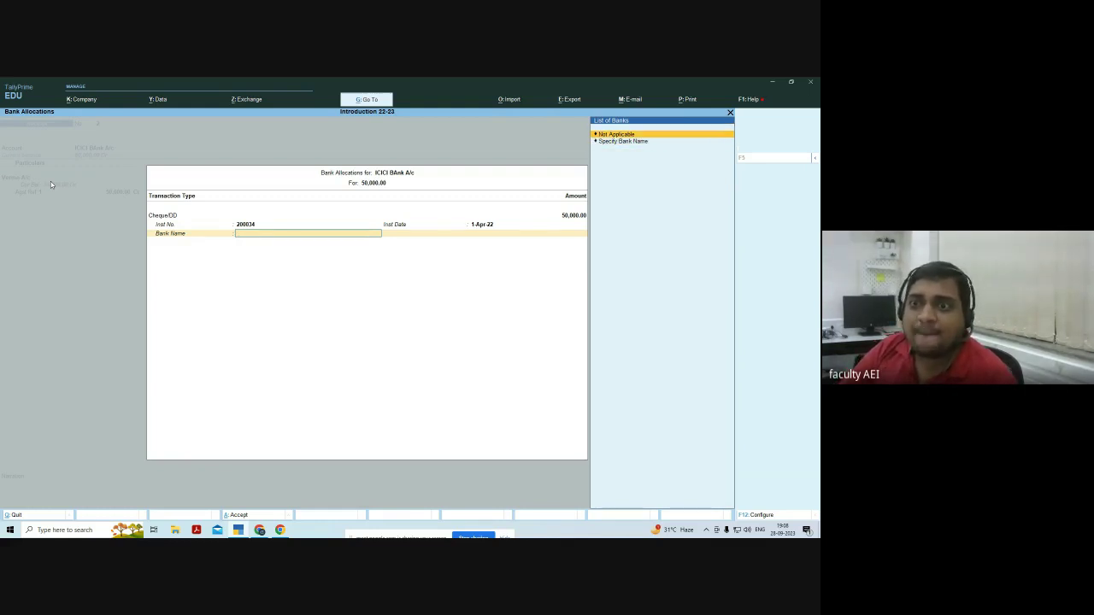
Specify "STate Bank of India" as the cheque's bank name and complete the bank allocation.
{"action": "key", "text": "Down"}
{"action": "key", "text": "Return"}
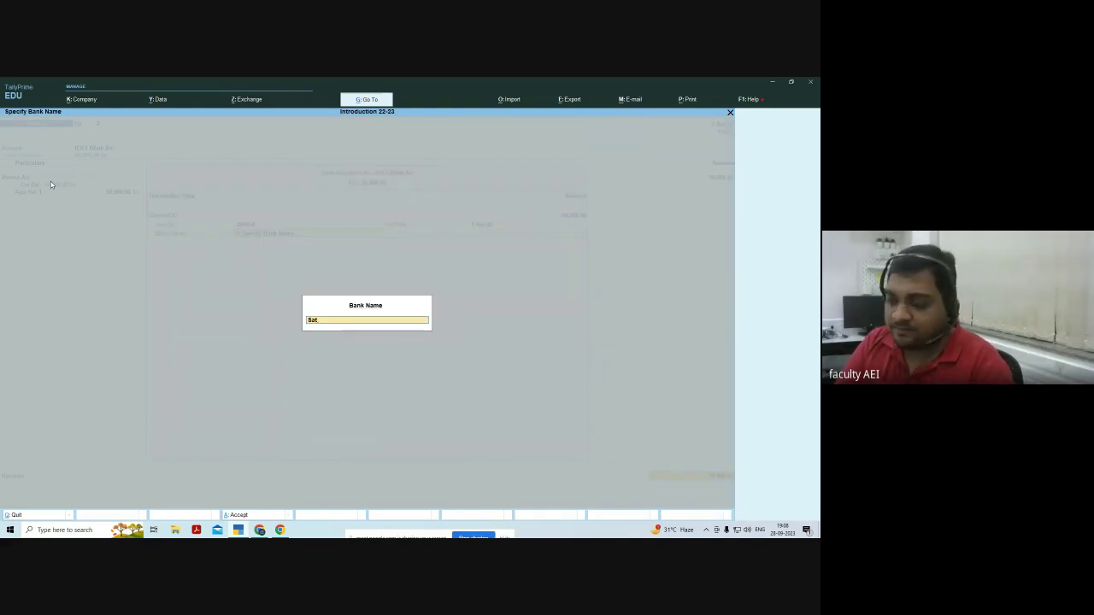
{"action": "key", "text": "BackSpace"}
{"action": "key", "text": "BackSpace"}
{"action": "type", "text": "ata"}
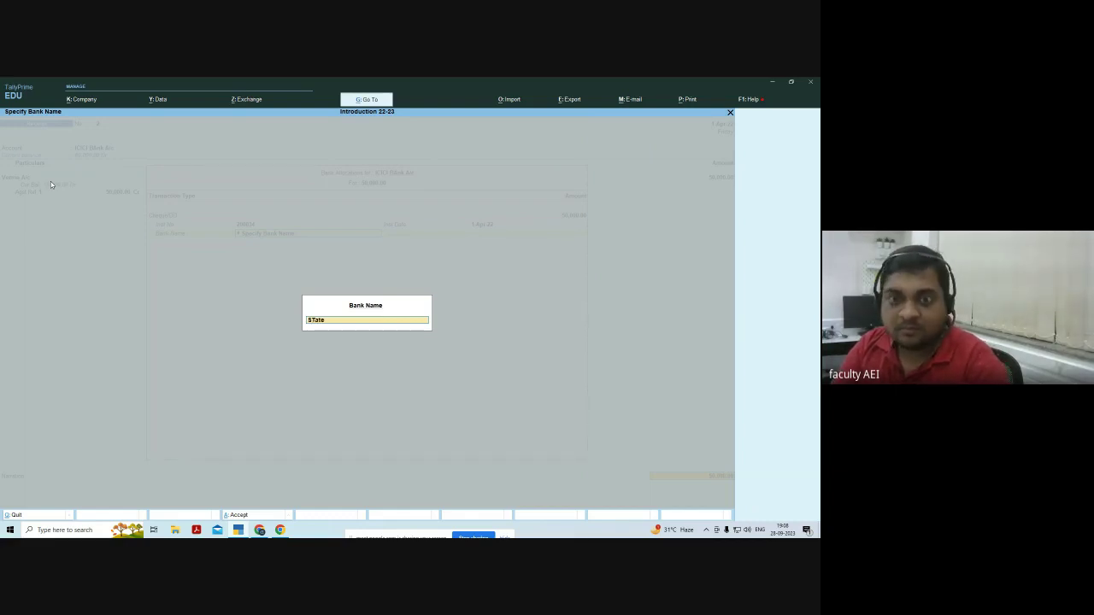
{"action": "type", "text": "Bank o"}
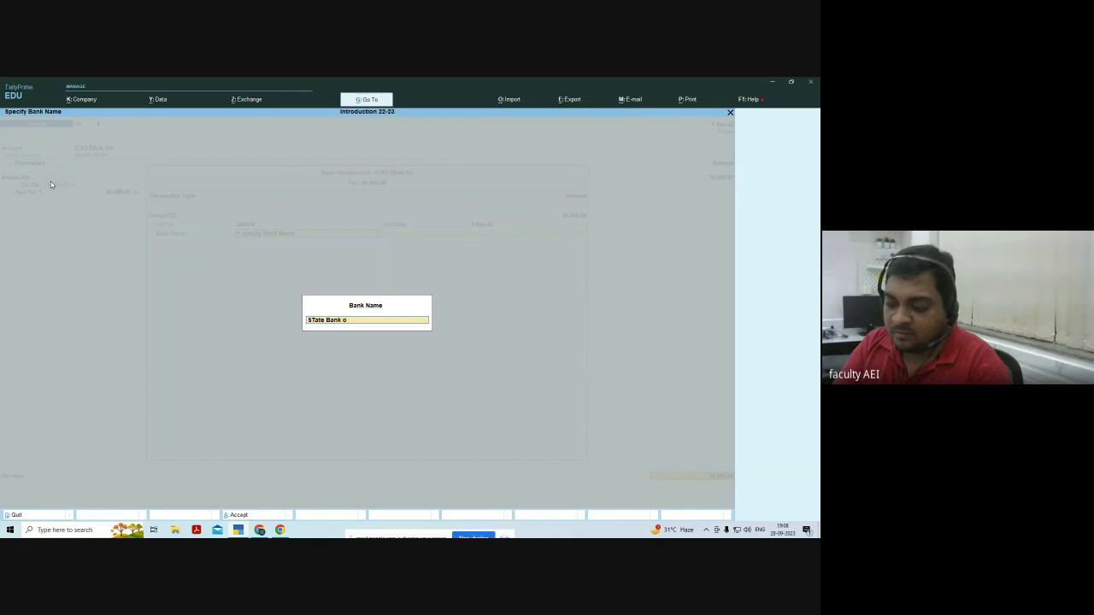
{"action": "type", "text": "f Inida"}
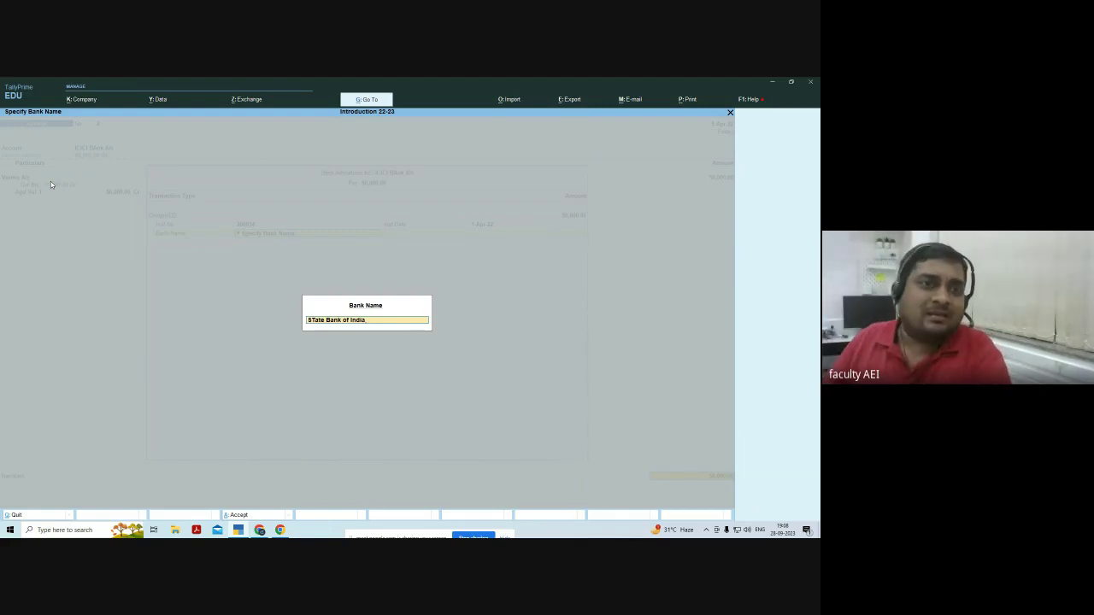
{"action": "key", "text": "Return"}
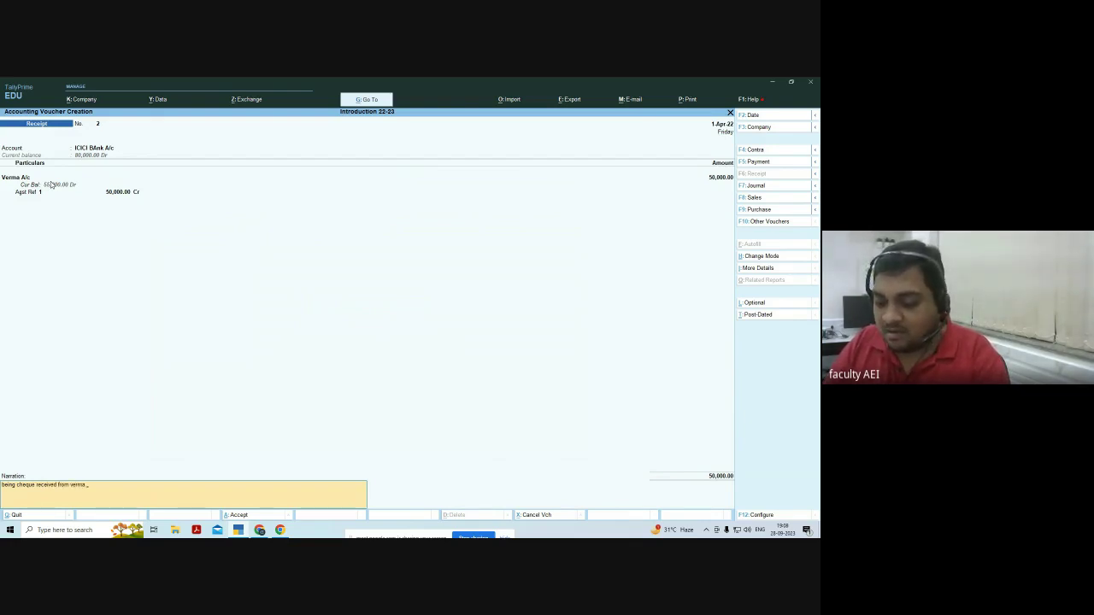
Complete the receipt's narration to say that the cheque received from the named customer was deposited into bank.
{"action": "type", "text": "osited into bank,"}
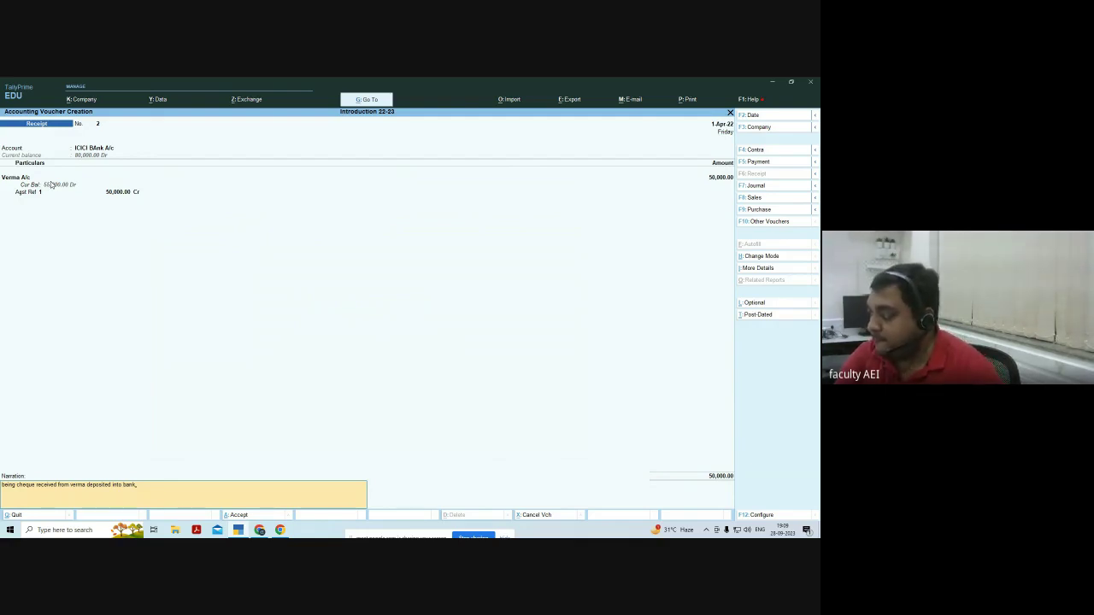
{"action": "key", "text": "BackSpace"}
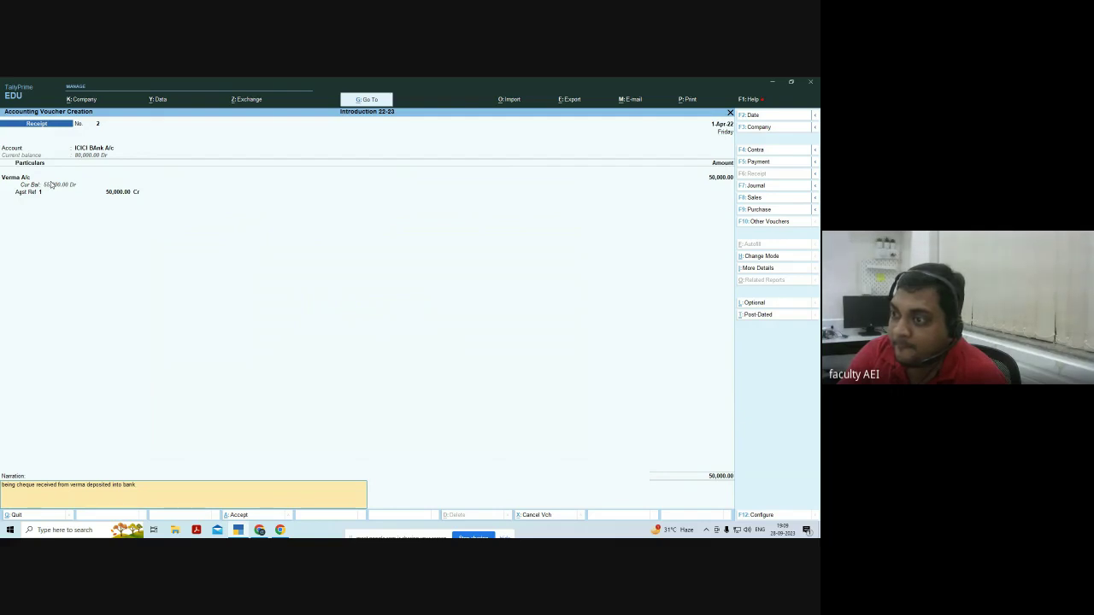
{"action": "type", "text": ","}
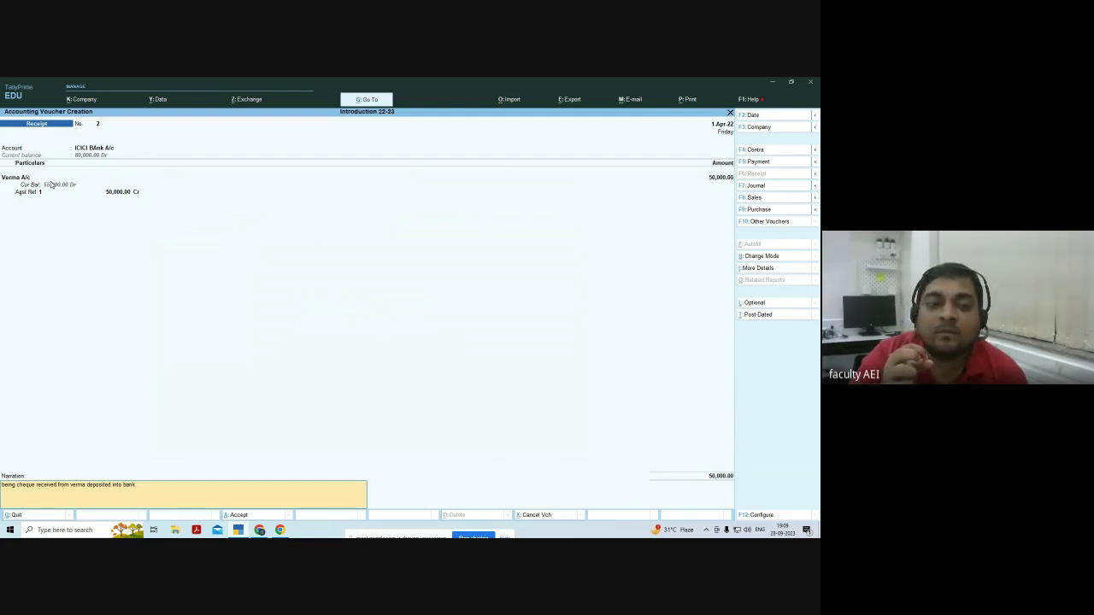
{"action": "type", "text": ","}
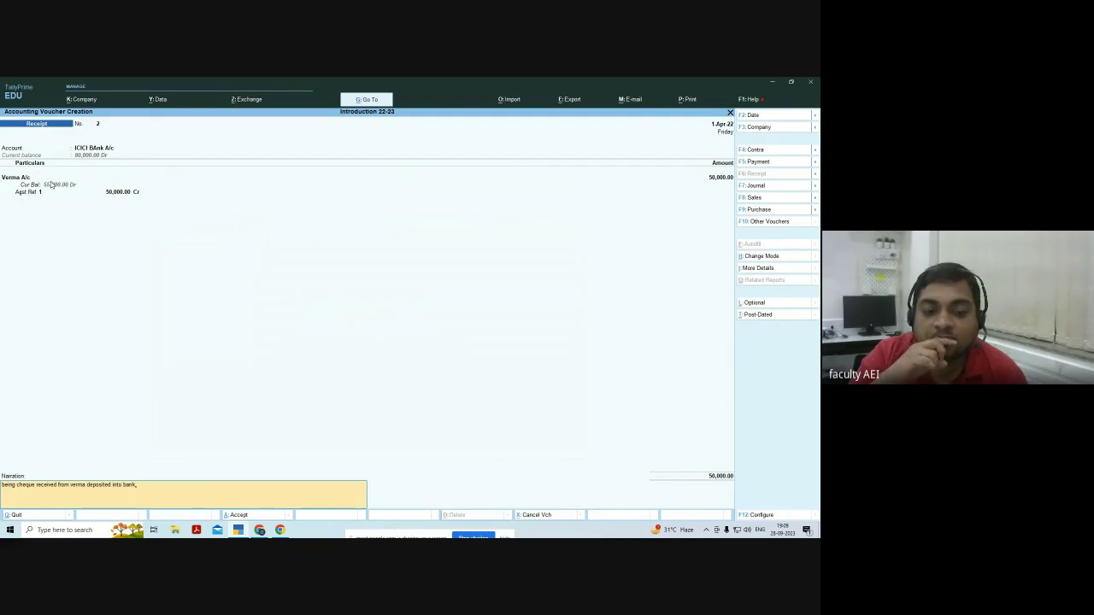
{"action": "key", "text": "BackSpace"}
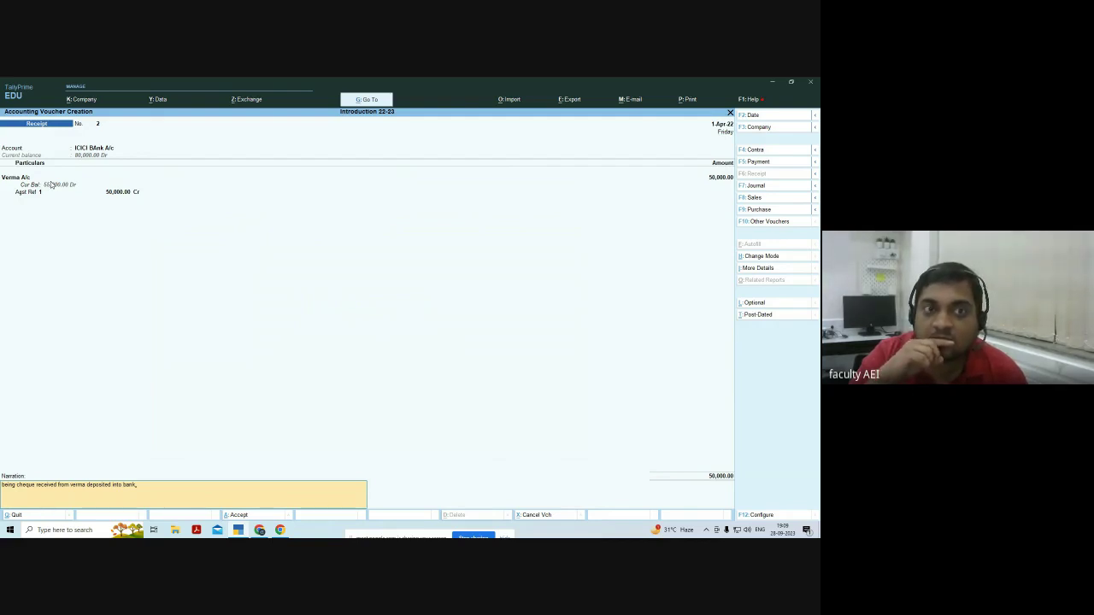
{"action": "type", "text": ","}
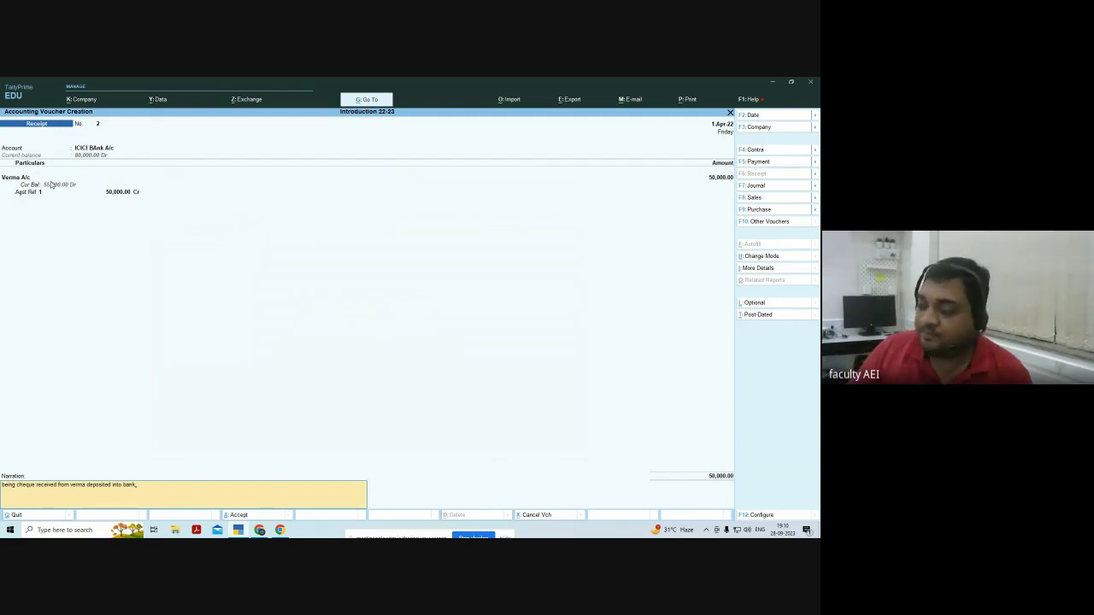
Save the receipt voucher and start a payment voucher with ICICI BAnk A/c as the paying account.
{"action": "key", "text": "Return"}
{"action": "key", "text": "y"}
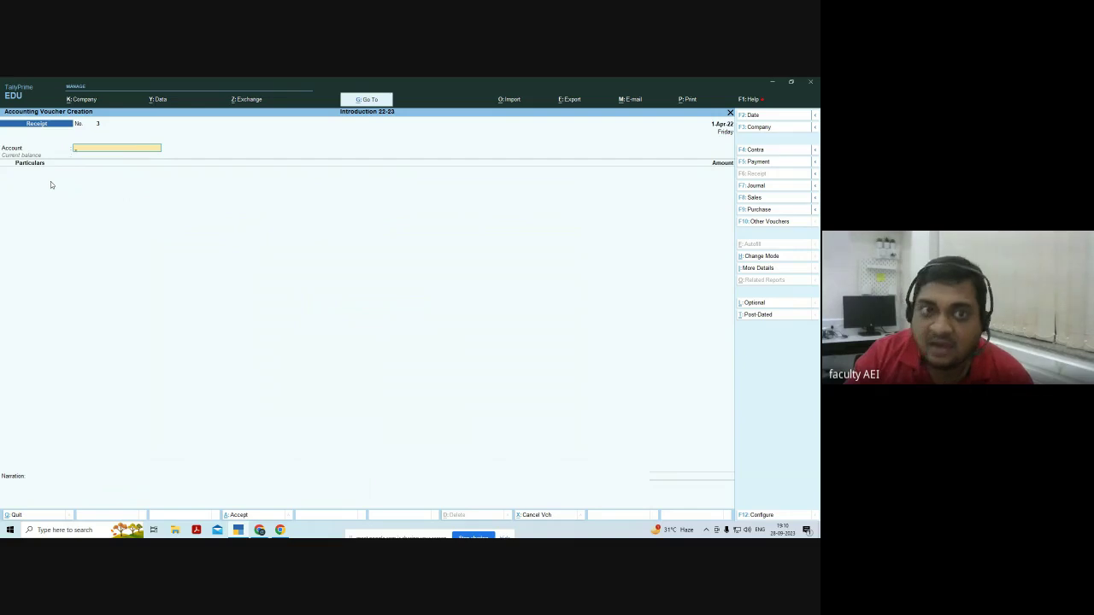
{"action": "key", "text": "F5"}
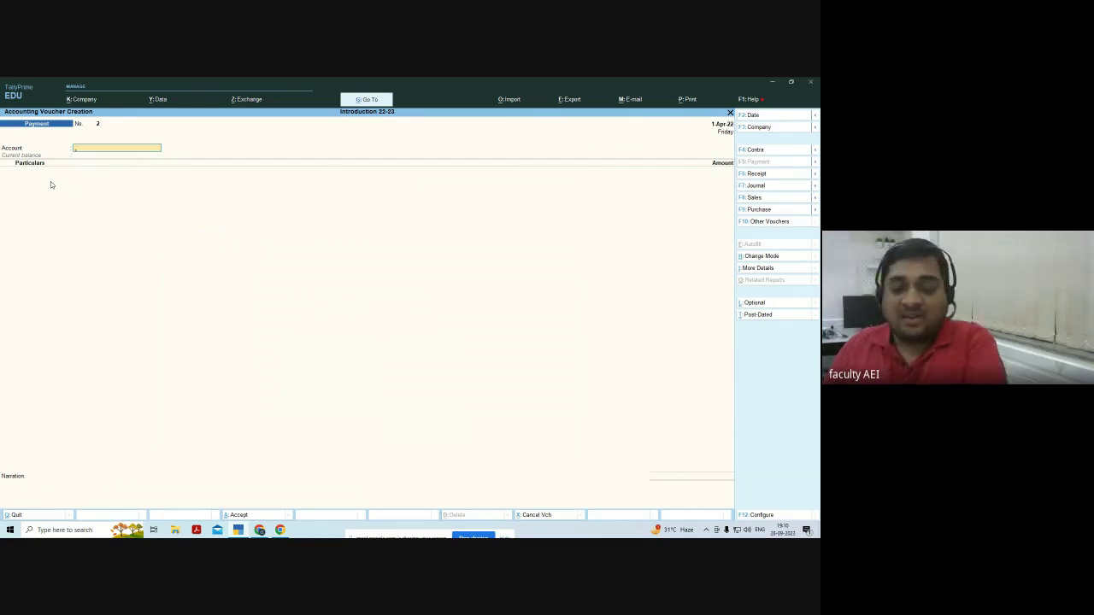
{"action": "type", "text": "ici"}
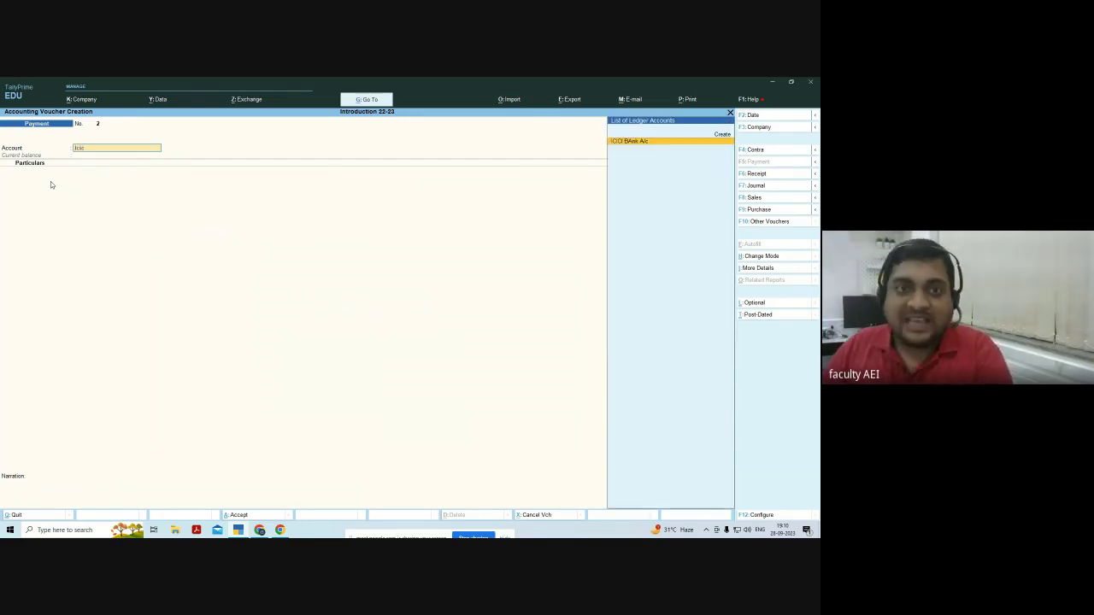
{"action": "key", "text": "Return"}
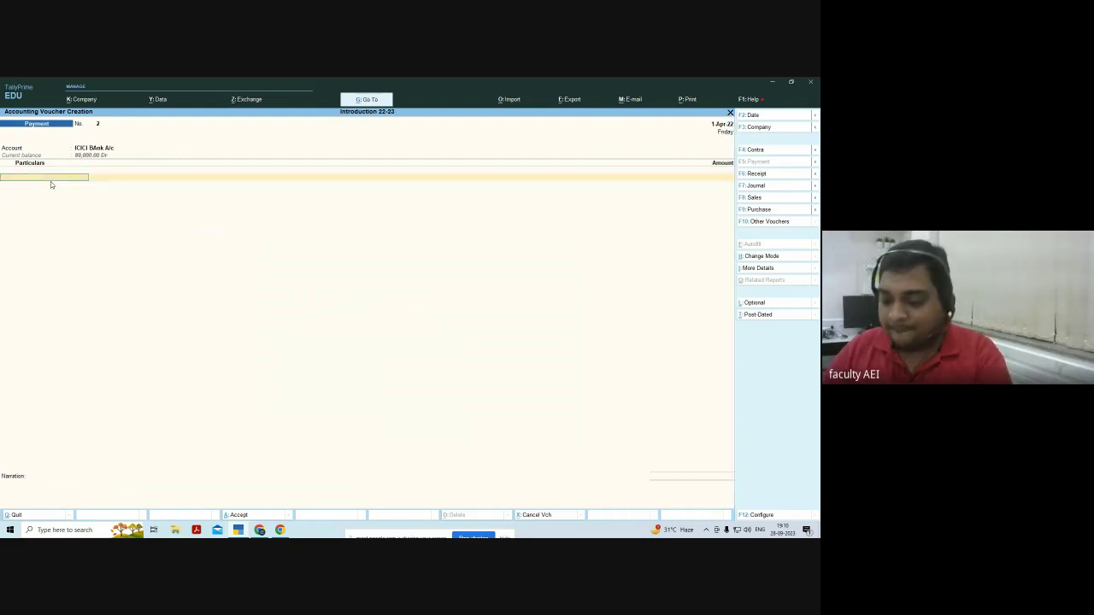
Enter the supplier's ledger as the payment's particulars with an amount of 40,000.00.
{"action": "type", "text": "Verma"}
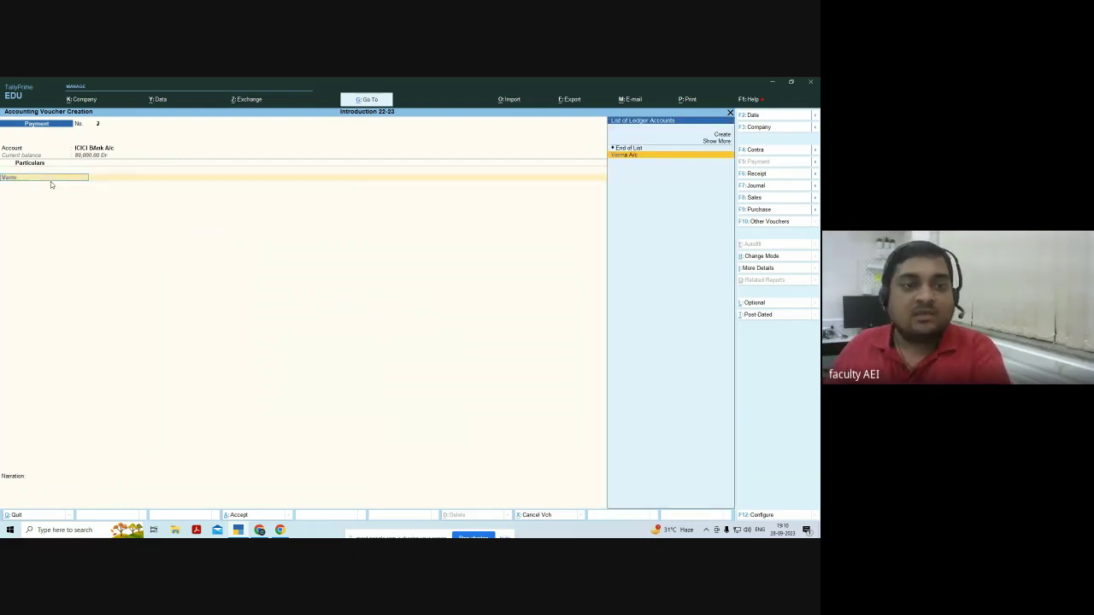
{"action": "key", "text": "BackSpace"}
{"action": "type", "text": "Sh"}
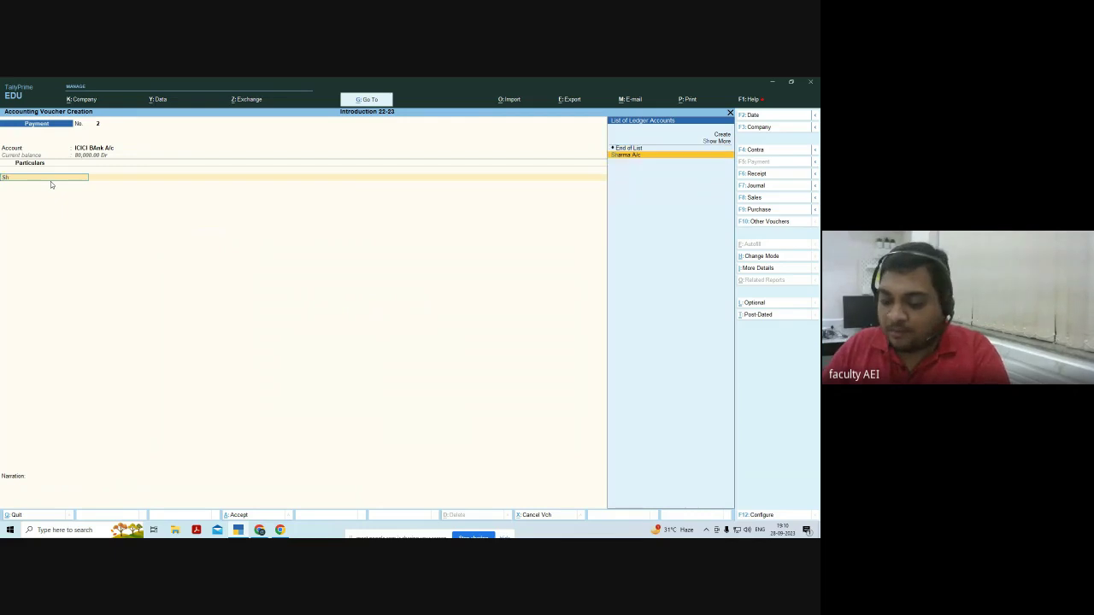
{"action": "type", "text": "ar"}
{"action": "key", "text": "Return"}
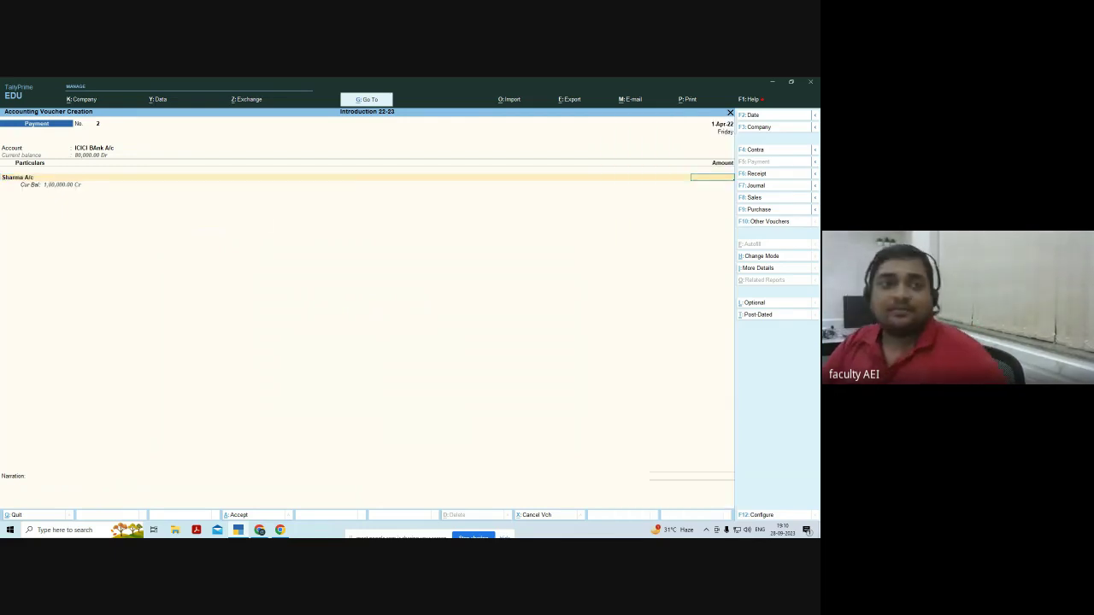
{"action": "type", "text": "4"}
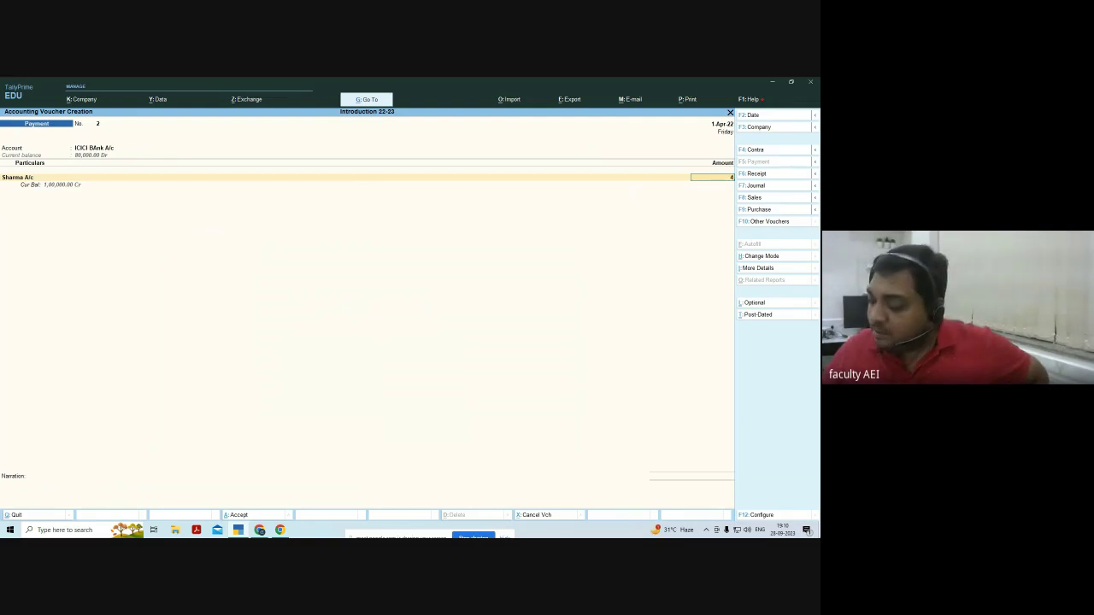
{"action": "type", "text": "0000"}
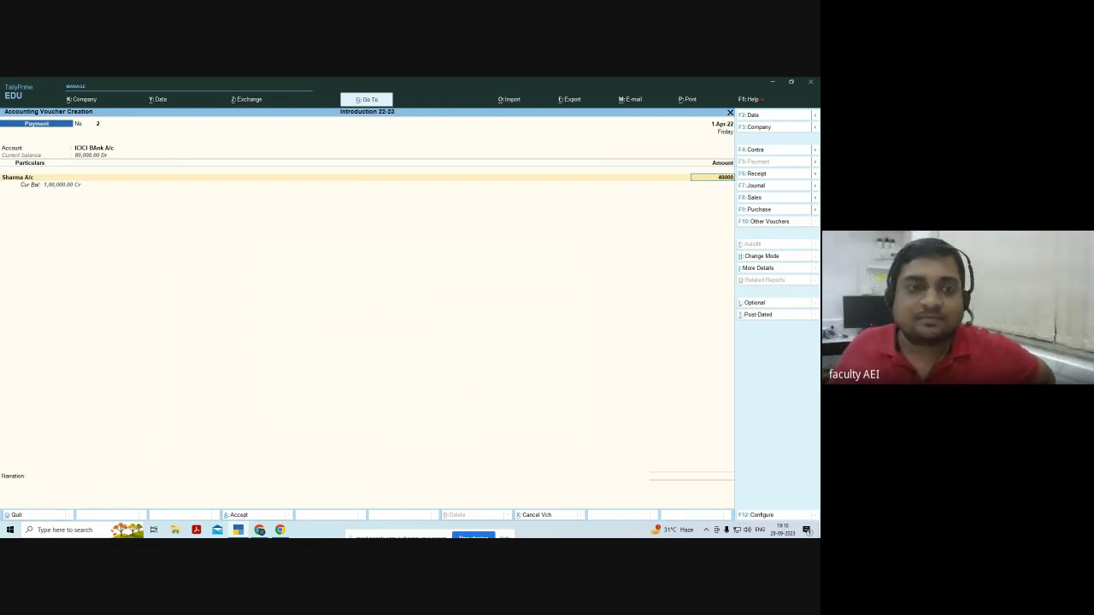
{"action": "key", "text": "Return"}
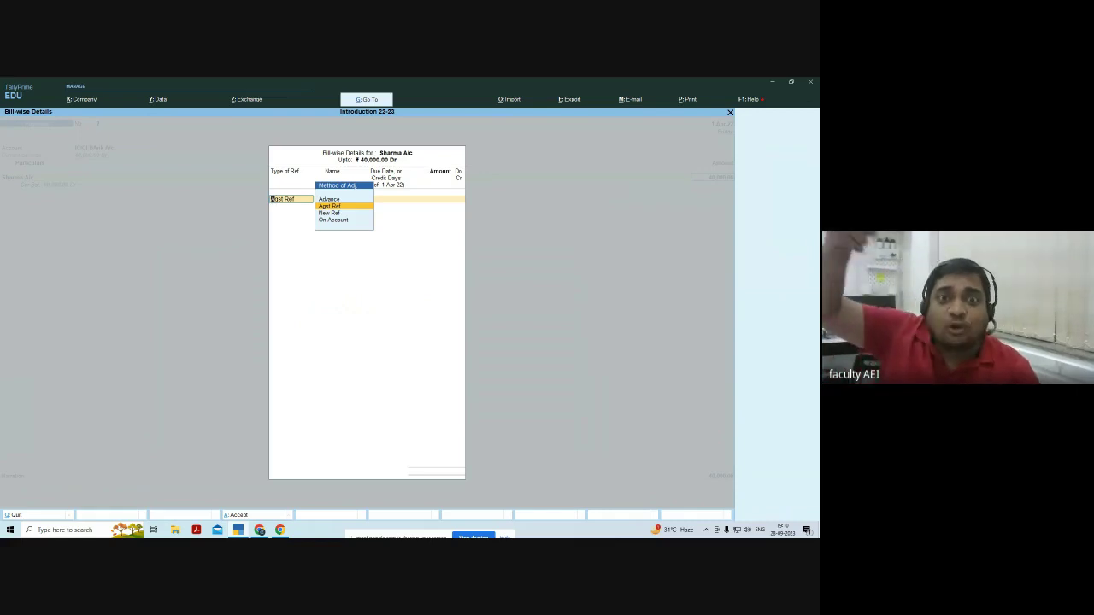
Allocate the full 40,000.00 debit as Agst Ref to the supplier's pending bill 1 and end the list of particulars.
{"action": "key", "text": "Return"}
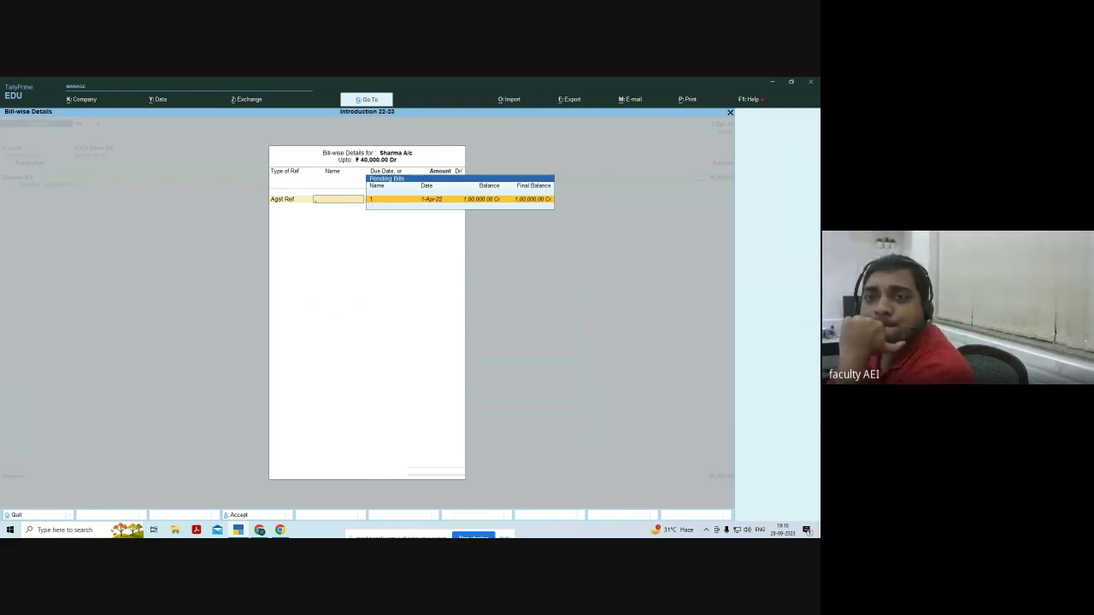
{"action": "key", "text": "Return"}
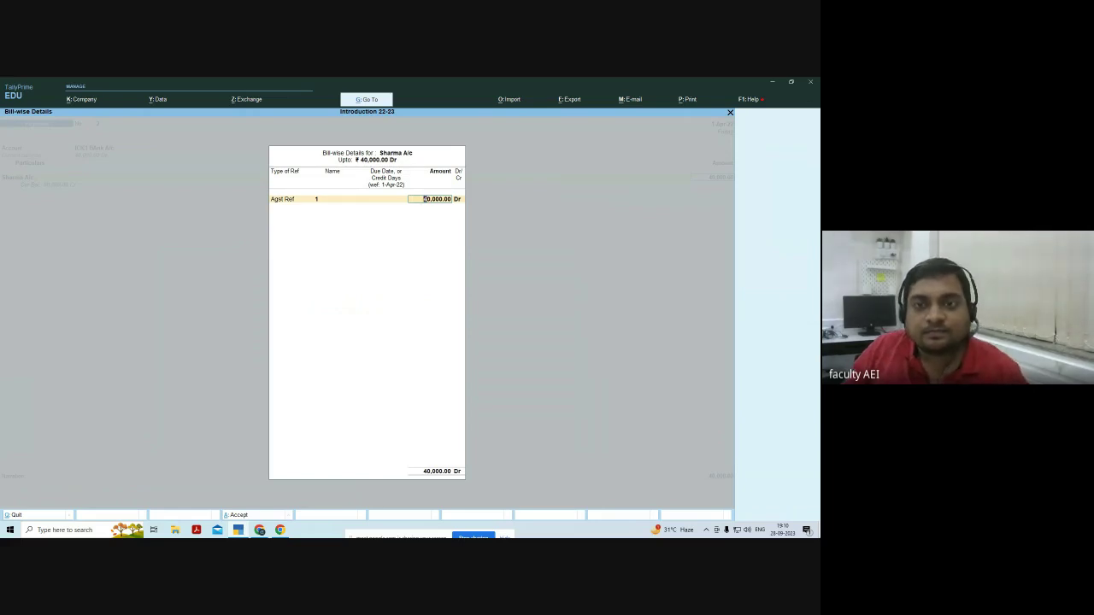
{"action": "left_click", "coordinate": [457, 198]}
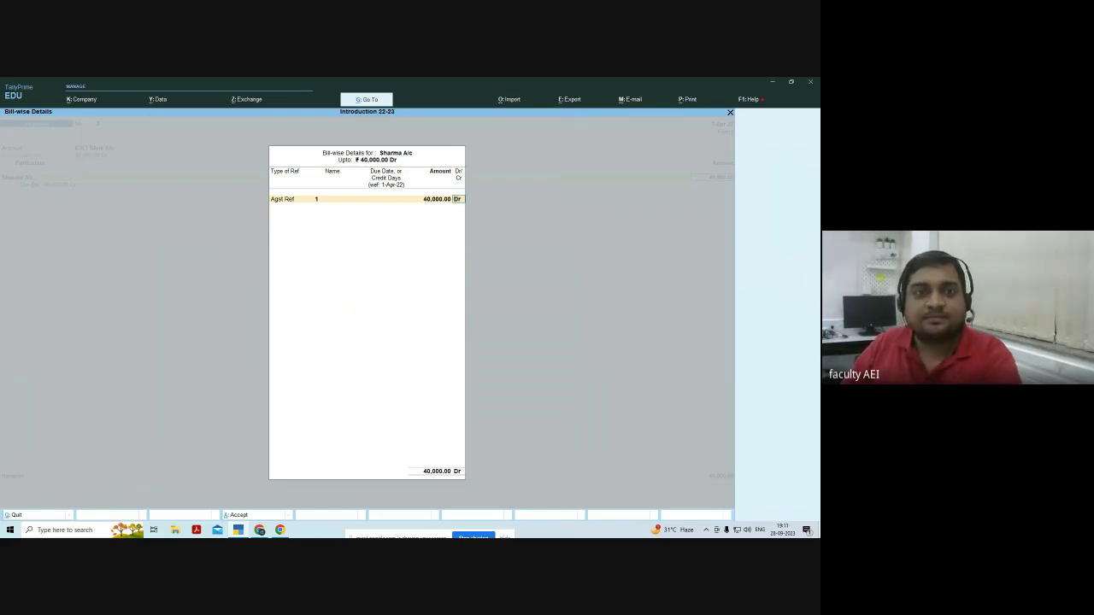
{"action": "key", "text": "Return"}
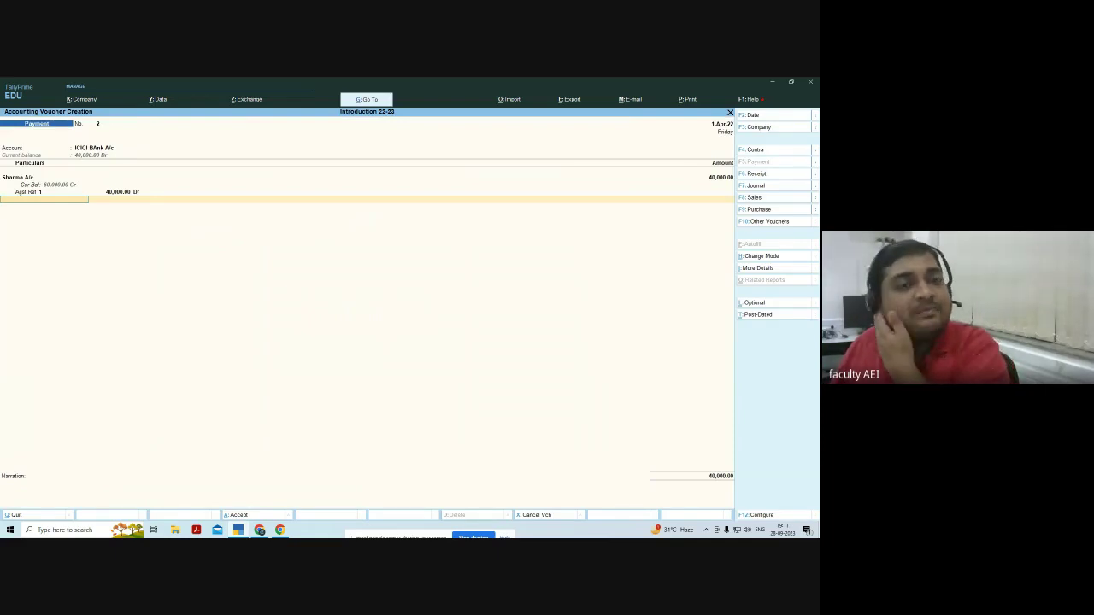
{"action": "key", "text": "Return"}
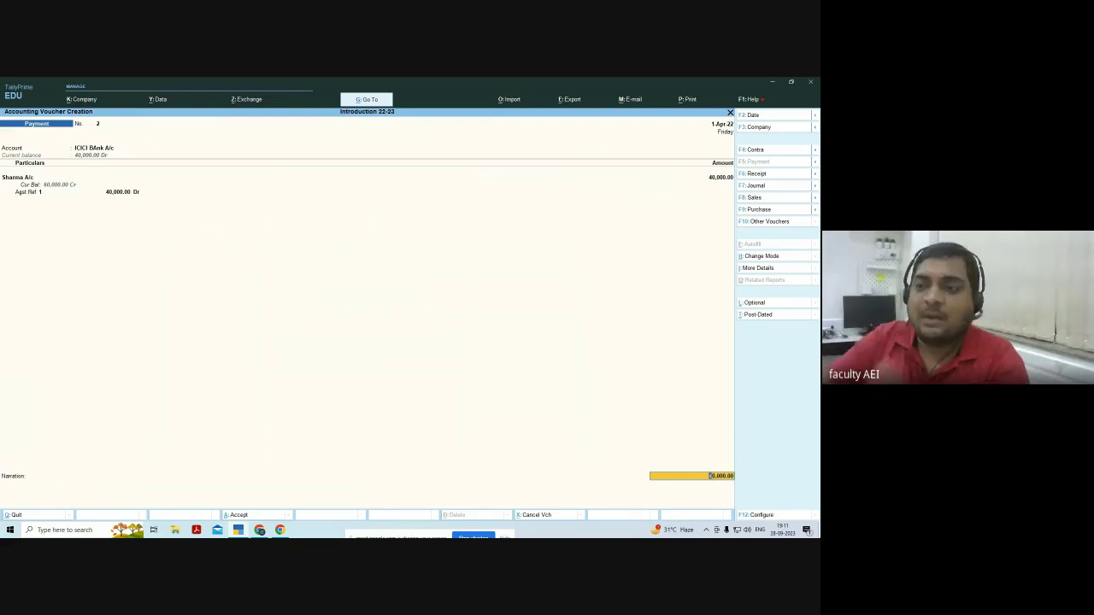
Complete the payment's bank allocation as Cheque with instrument number 100001 and instrument date 1-Apr-22.
{"action": "key", "text": "Return"}
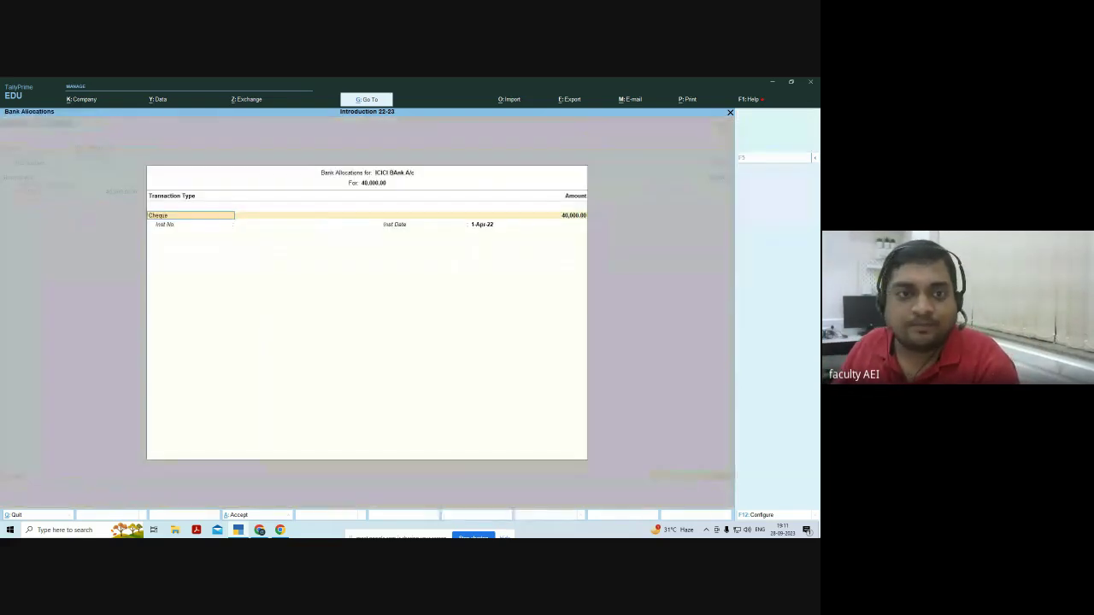
{"action": "key", "text": "Return"}
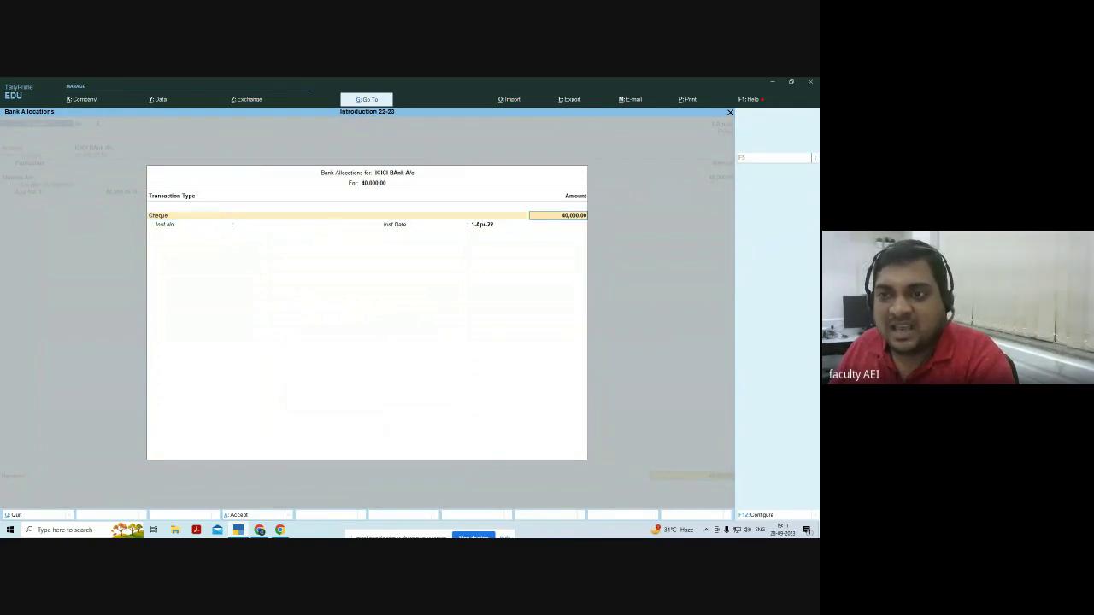
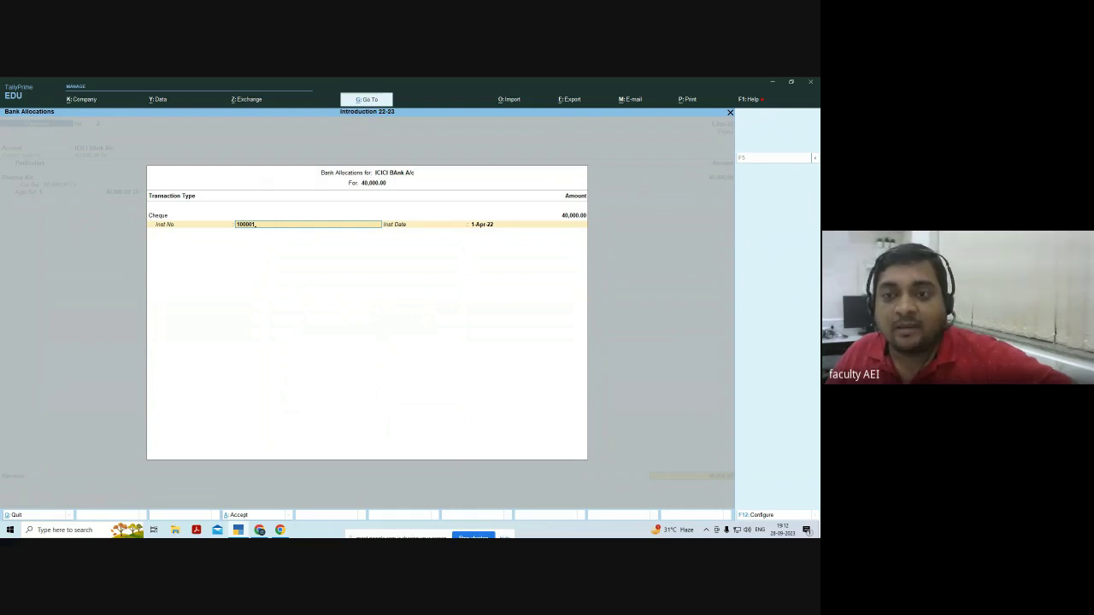
{"action": "key", "text": "Return"}
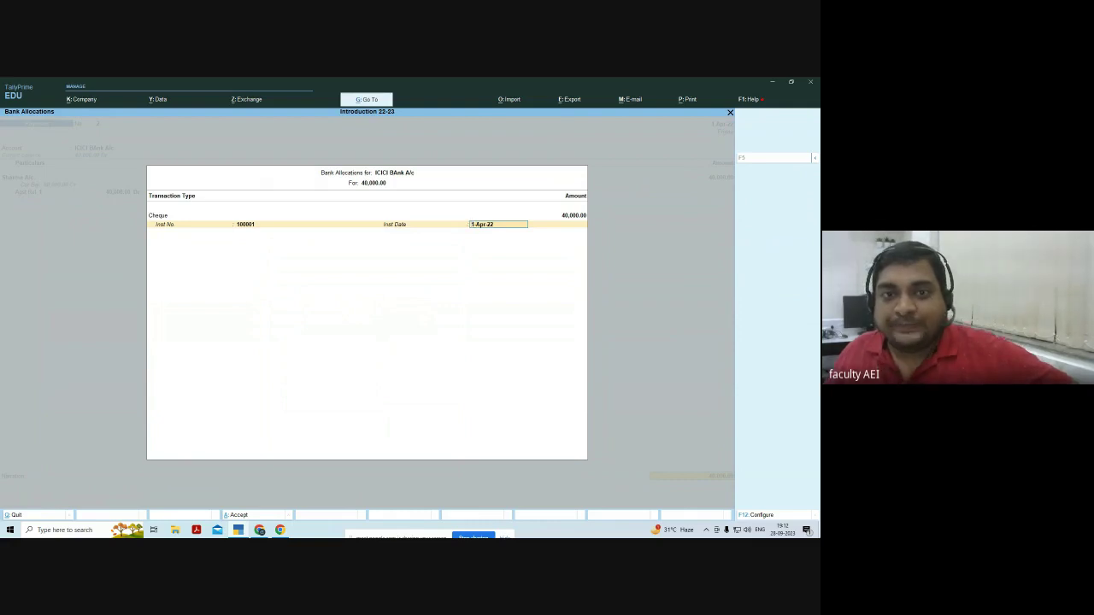
{"action": "key", "text": "Return"}
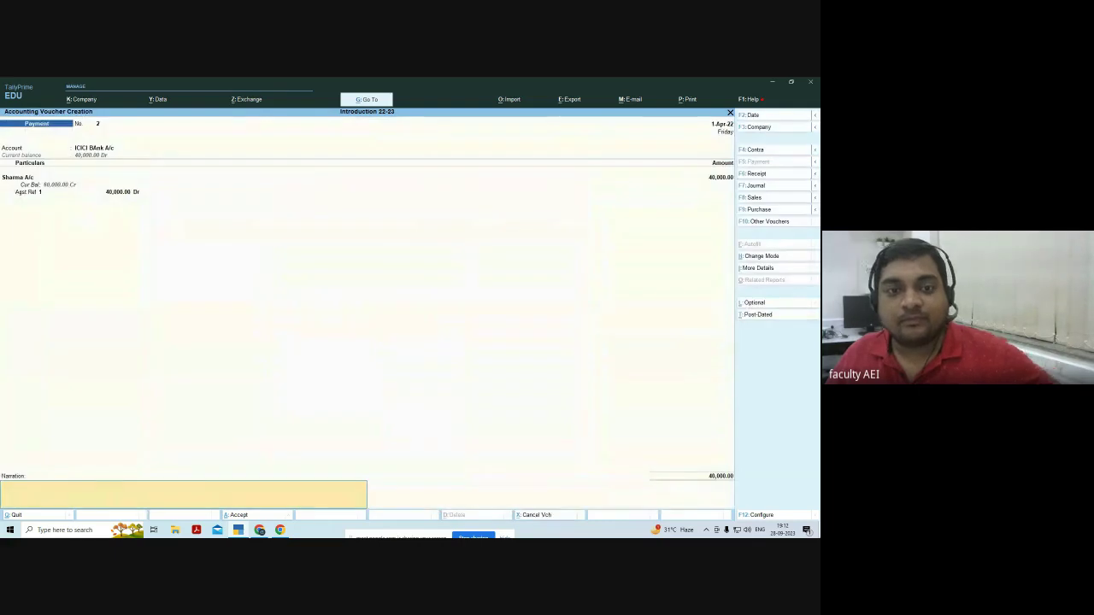
Add a narration saying the cheque was issued to the named supplier, save the payment and leave voucher entry.
{"action": "type", "text": "being cheque issued to sharma"}
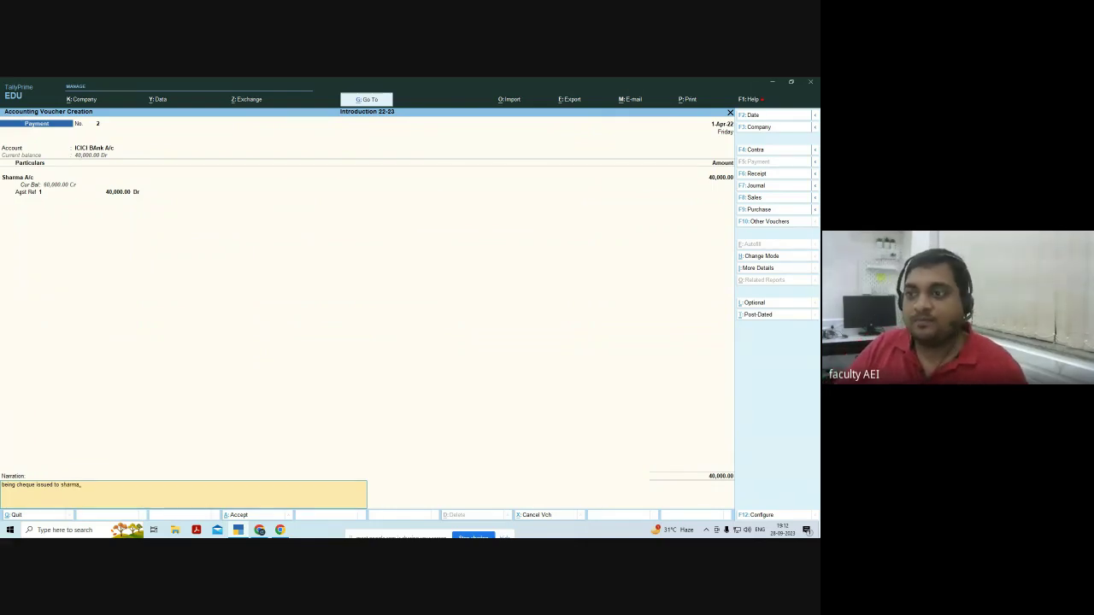
{"action": "key", "text": "Return"}
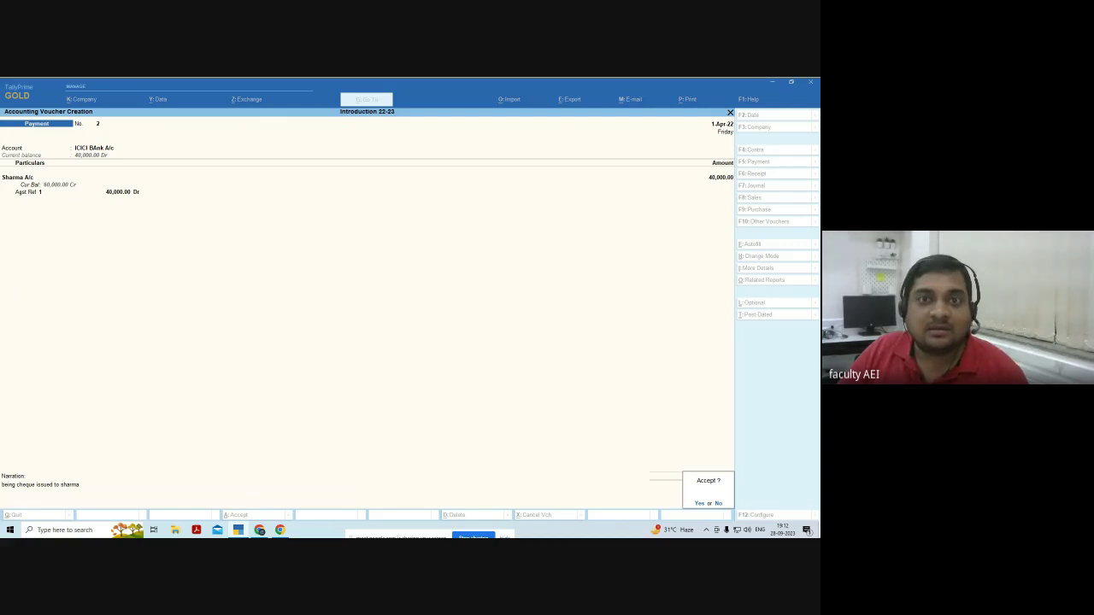
{"action": "key", "text": "y"}
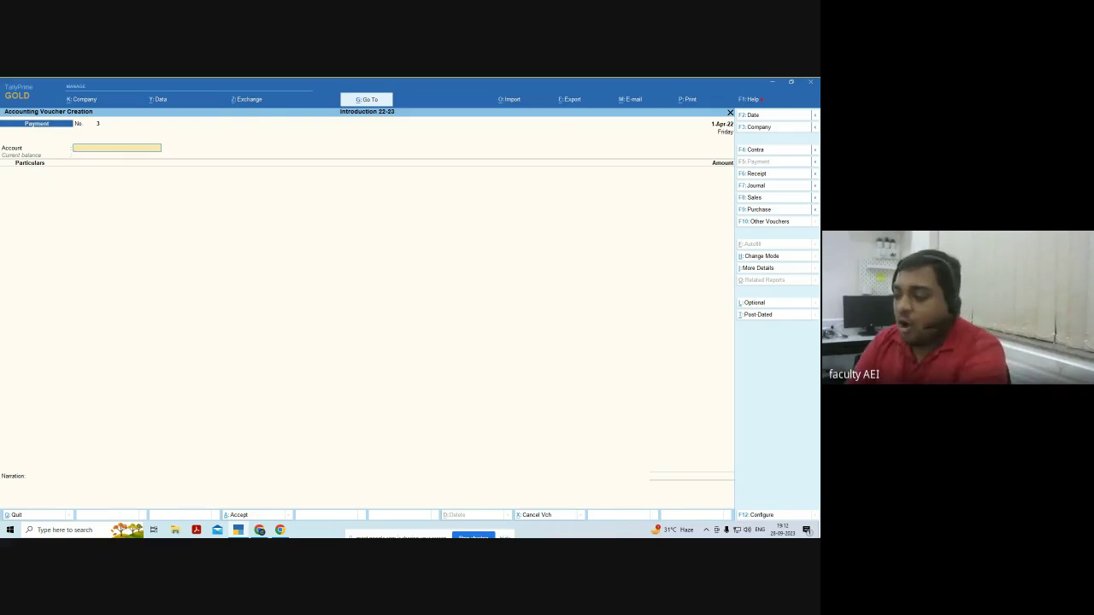
{"action": "key", "text": "Escape"}
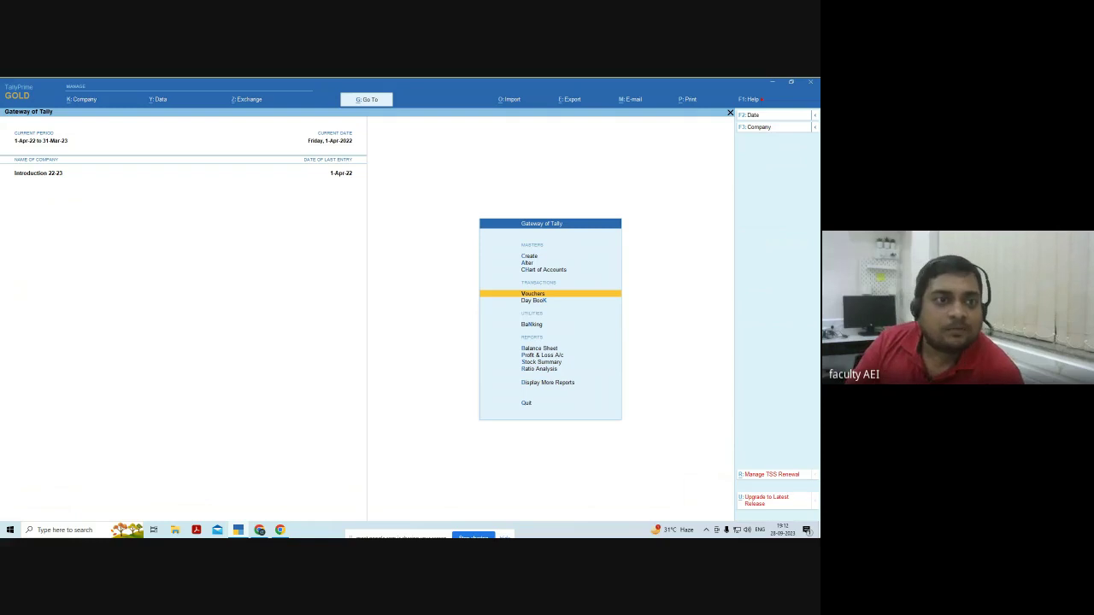
{"action": "key", "text": "Down"}
{"action": "key", "text": "Down"}
{"action": "key", "text": "Down"}
{"action": "key", "text": "Down"}
{"action": "key", "text": "Down"}
{"action": "key", "text": "Up"}
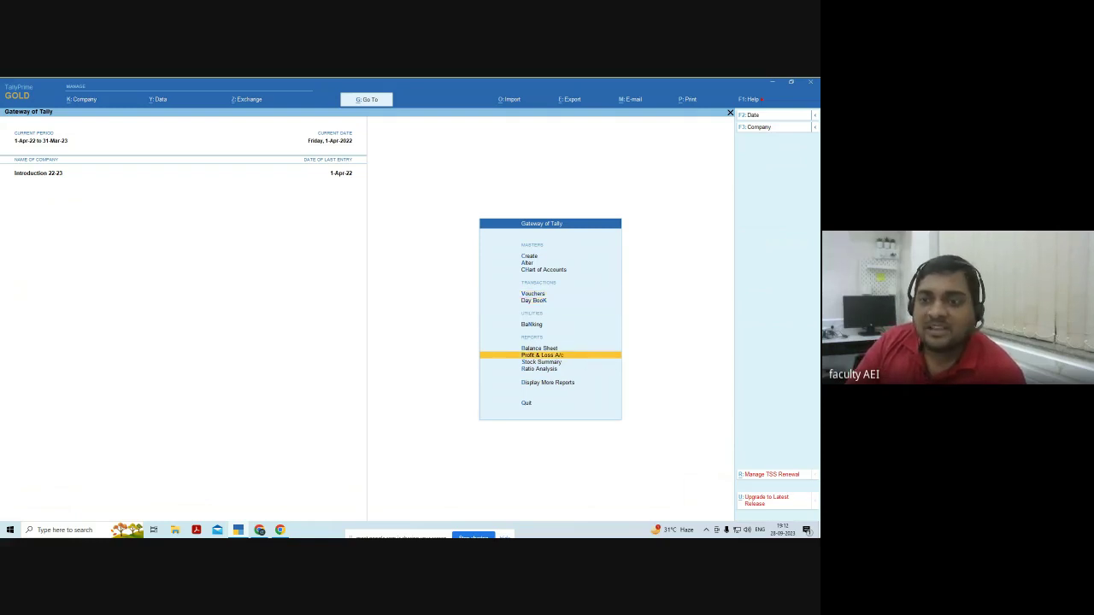
{"action": "key", "text": "Up"}
{"action": "key", "text": "Up"}
{"action": "key", "text": "Up"}
{"action": "key", "text": "Up"}
{"action": "key", "text": "Up"}
{"action": "key", "text": "Up"}
{"action": "key", "text": "Up"}
{"action": "key", "text": "Up"}
{"action": "key", "text": "Down"}
{"action": "key", "text": "Down"}
{"action": "key", "text": "Down"}
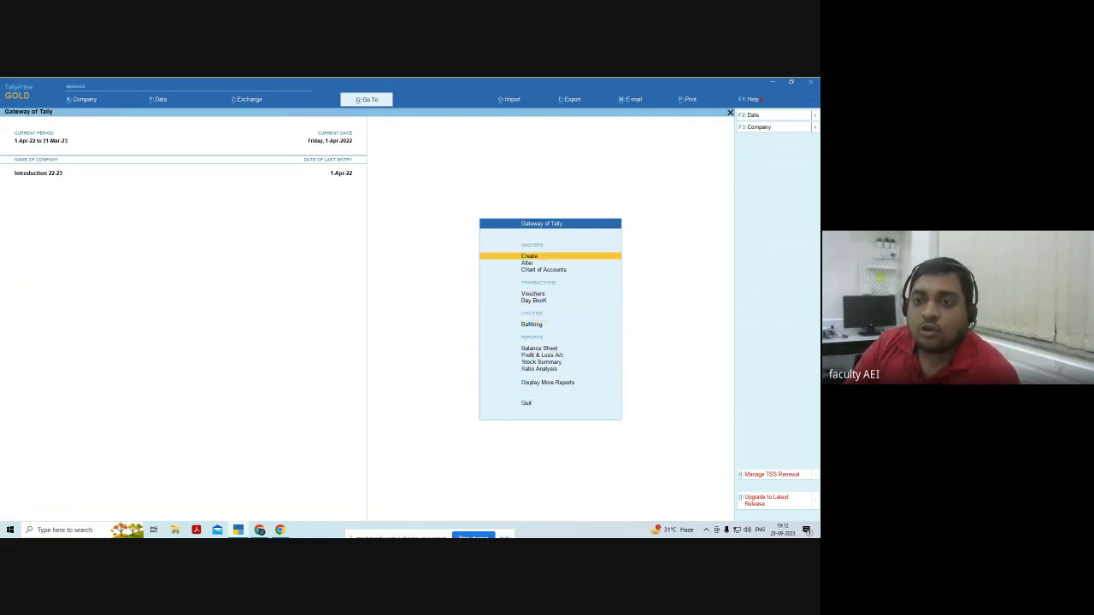
Open the Day Book of the Introduction 22-23 company.
{"action": "key", "text": "Down"}
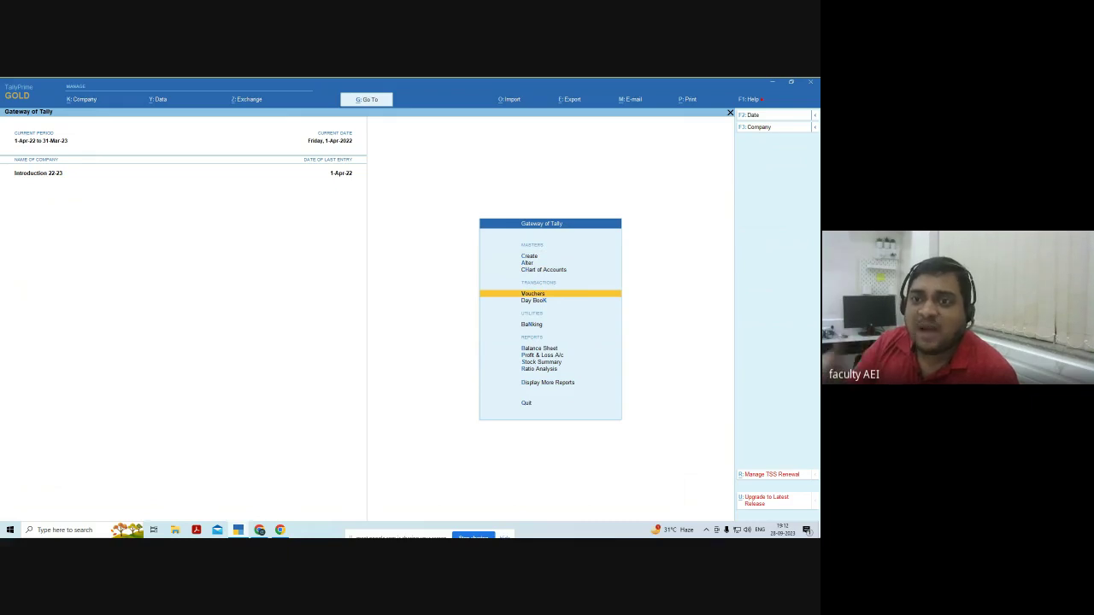
{"action": "key", "text": "Down"}
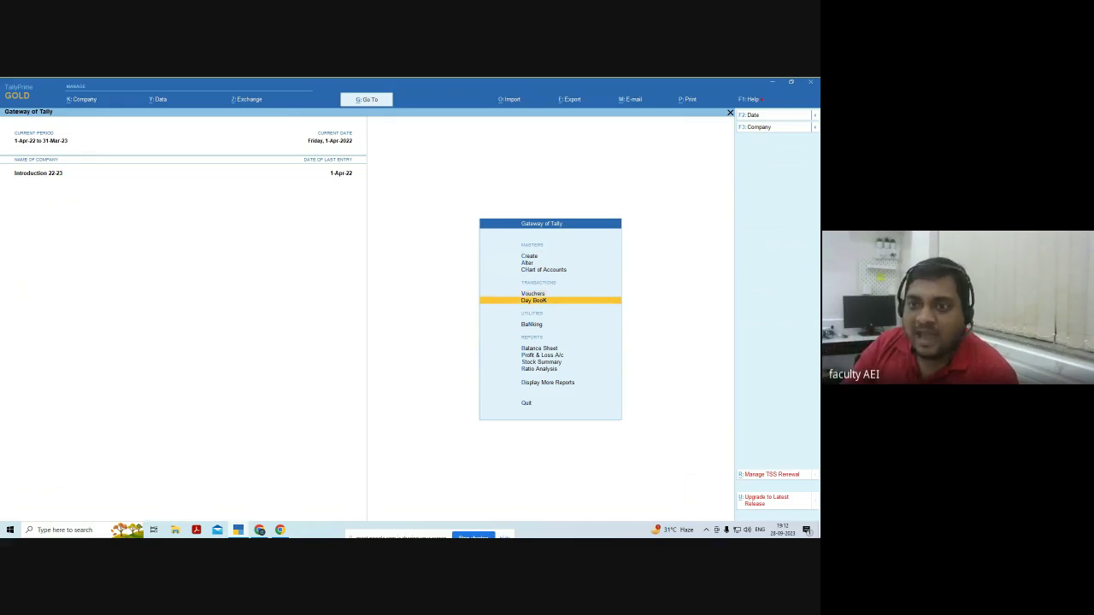
{"action": "key", "text": "Down"}
{"action": "key", "text": "Up"}
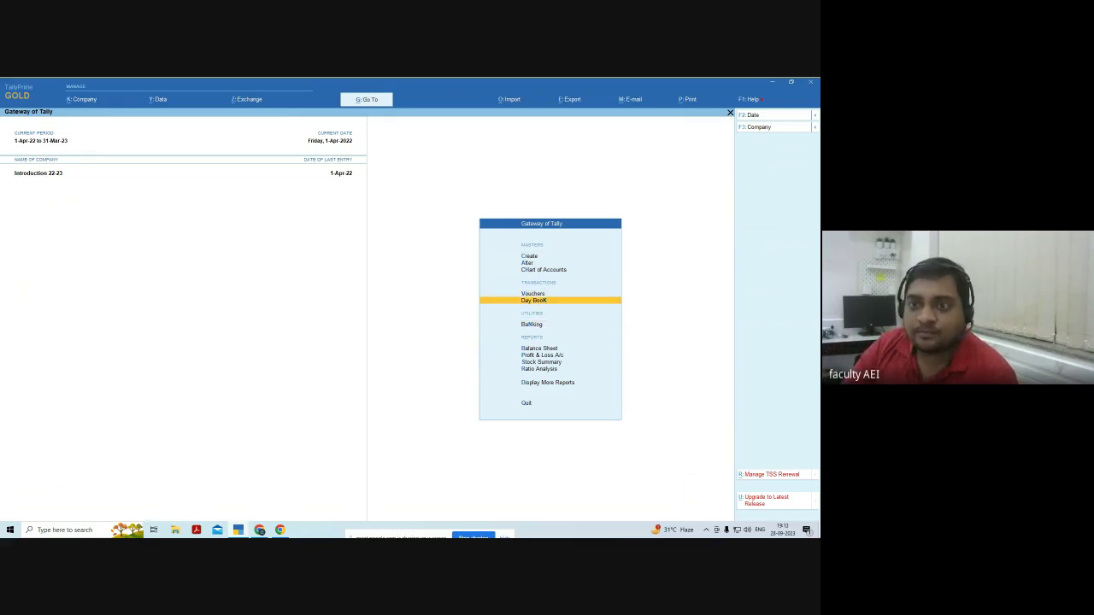
{"action": "key", "text": "Return"}
Review the vouchers recorded for 1-Apr-22, checking each entry's particulars, voucher type, number and amount.
{"action": "key", "text": "Down"}
{"action": "key", "text": "Down"}
{"action": "key", "text": "Down"}
{"action": "key", "text": "Down"}
{"action": "key", "text": "Down"}
{"action": "key", "text": "Down"}
{"action": "key", "text": "Down"}
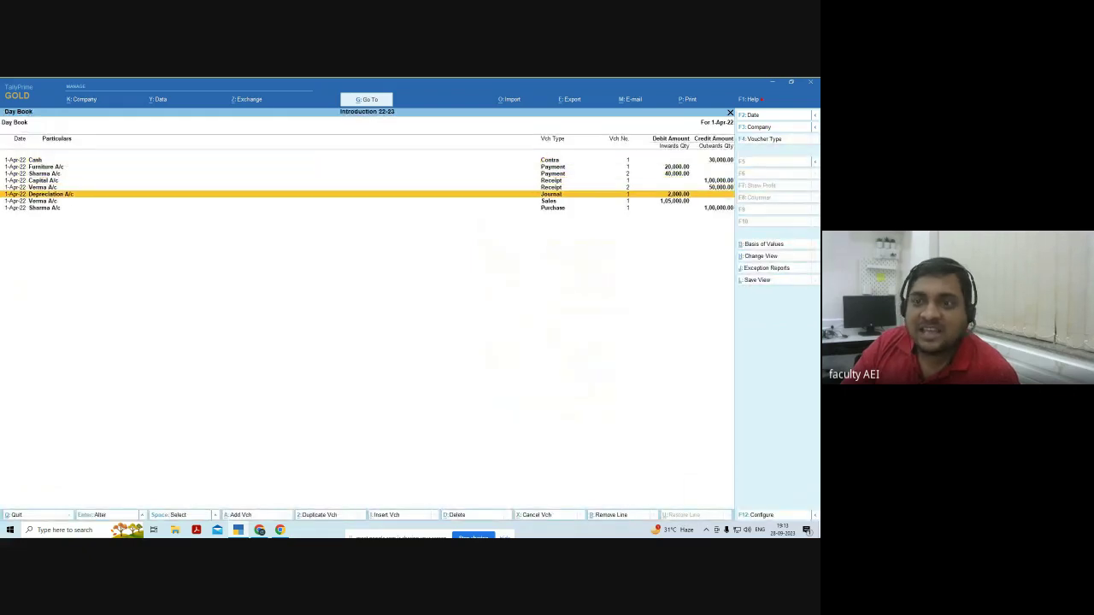
{"action": "key", "text": "Up"}
{"action": "key", "text": "Up"}
{"action": "key", "text": "Up"}
{"action": "key", "text": "Up"}
{"action": "key", "text": "Up"}
{"action": "key", "text": "Up"}
{"action": "key", "text": "Up"}
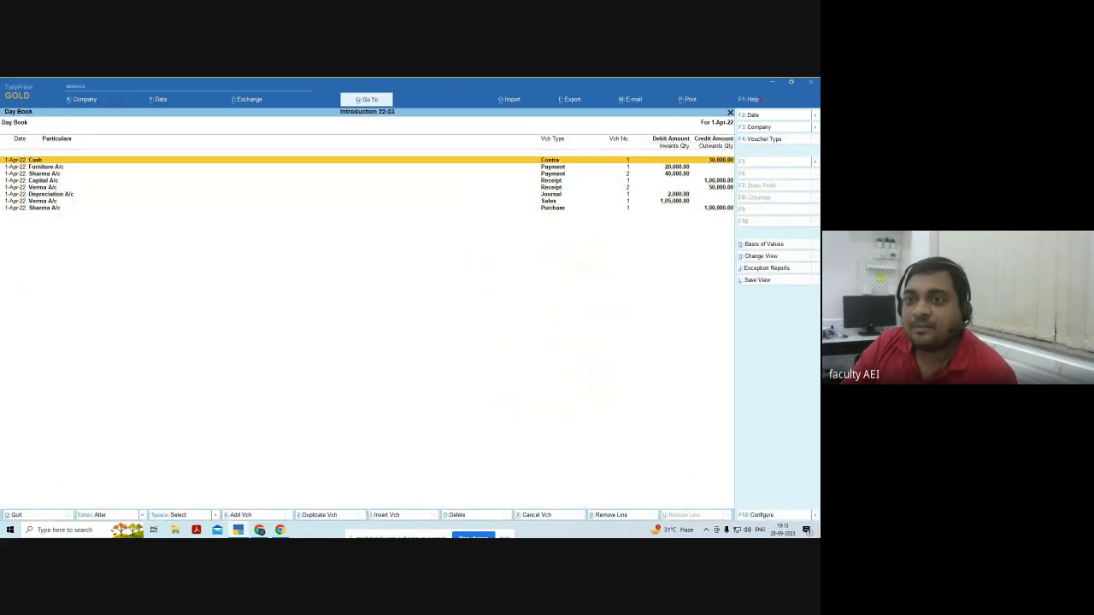
{"action": "key", "text": "Down"}
{"action": "key", "text": "Down"}
{"action": "key", "text": "Down"}
{"action": "key", "text": "Down"}
{"action": "key", "text": "Down"}
{"action": "key", "text": "Down"}
{"action": "key", "text": "Down"}
{"action": "key", "text": "Up"}
{"action": "key", "text": "Up"}
{"action": "key", "text": "Up"}
{"action": "key", "text": "Up"}
{"action": "key", "text": "Up"}
{"action": "key", "text": "Up"}
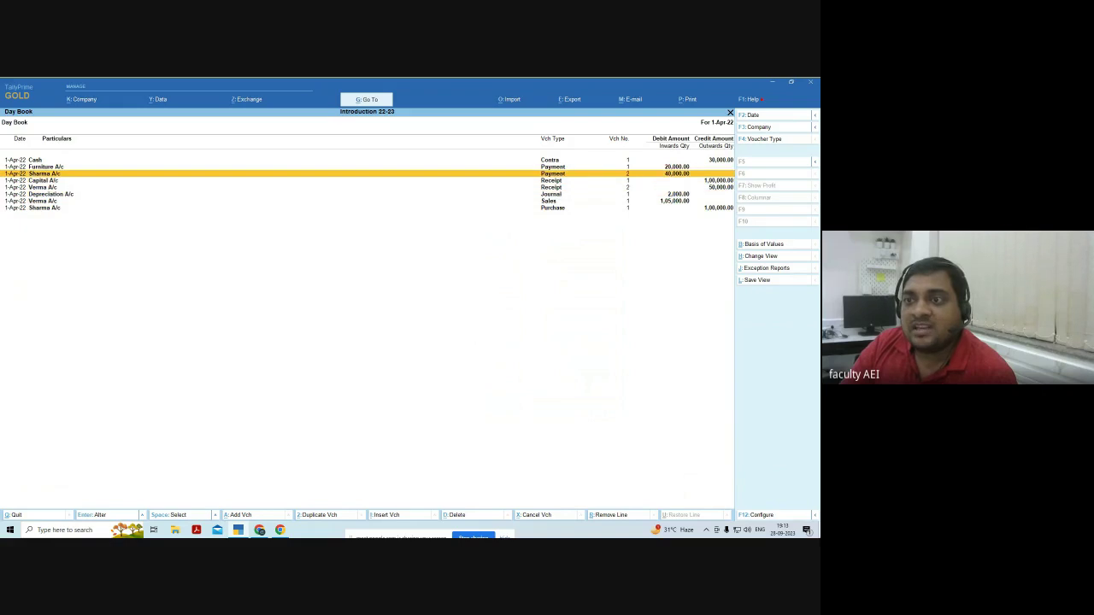
{"action": "key", "text": "Up"}
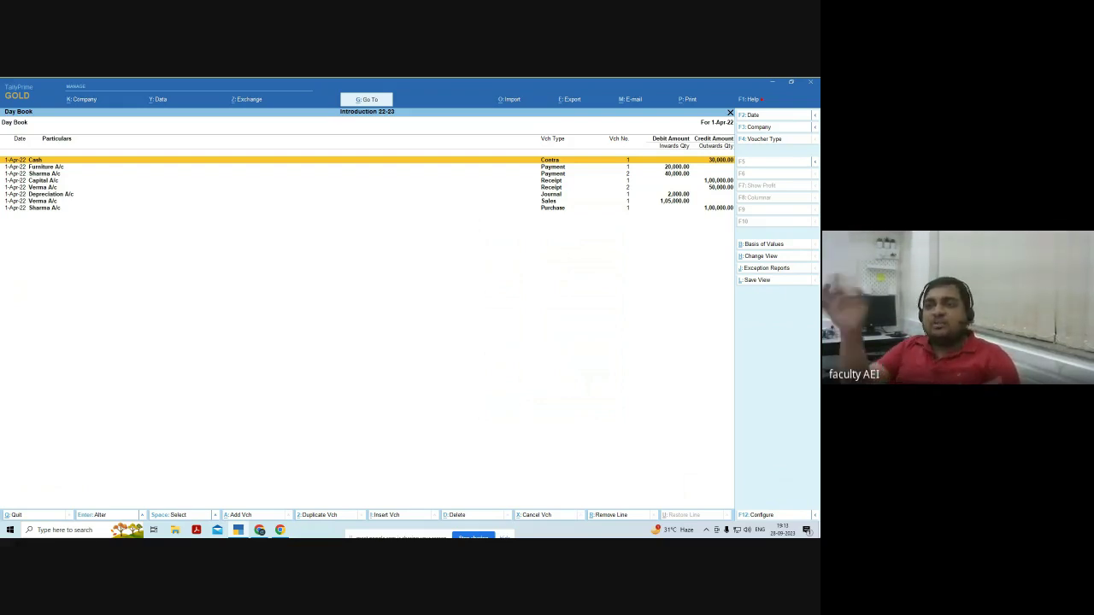
{"action": "key", "text": "Down"}
{"action": "key", "text": "Down"}
{"action": "key", "text": "Down"}
{"action": "key", "text": "Down"}
{"action": "key", "text": "Down"}
{"action": "key", "text": "Down"}
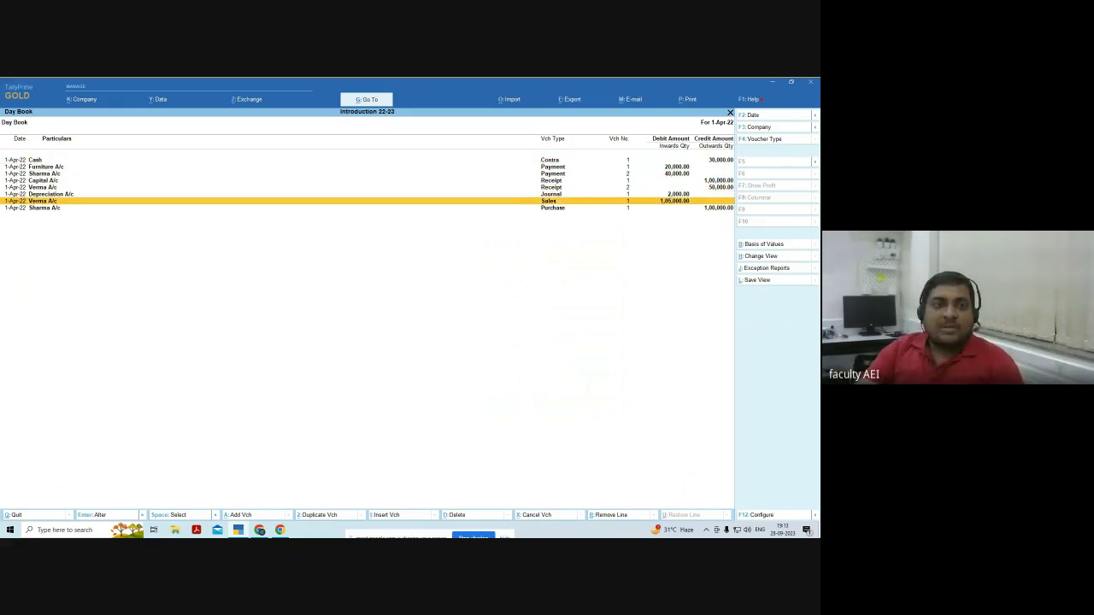
{"action": "key", "text": "Up"}
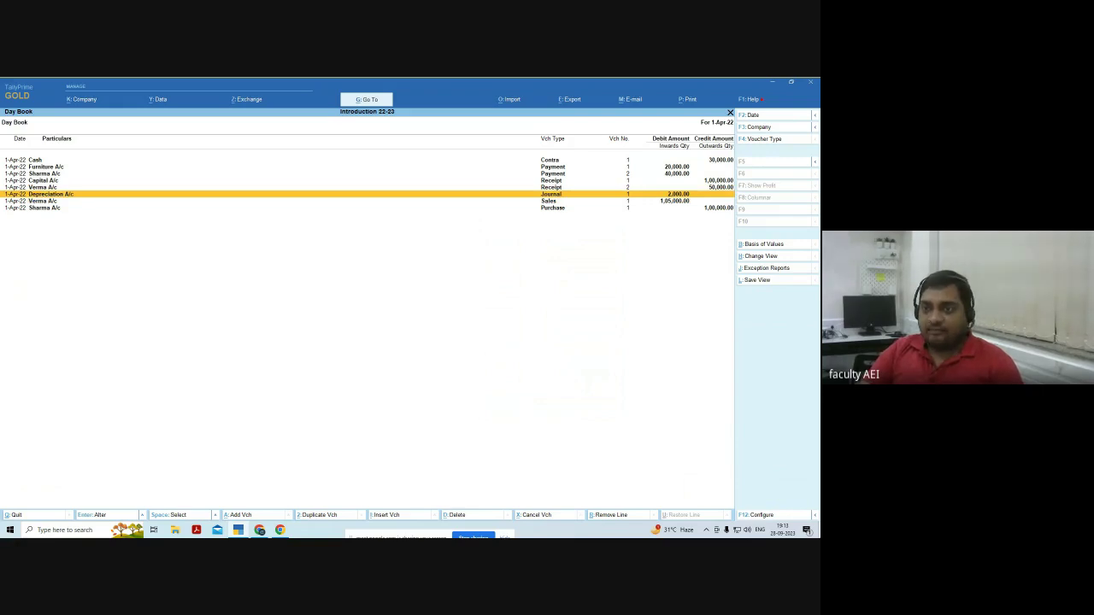
Change the depreciation journal voucher's amount to 2,500 on both the debit and credit sides and save it.
{"action": "key", "text": "Return"}
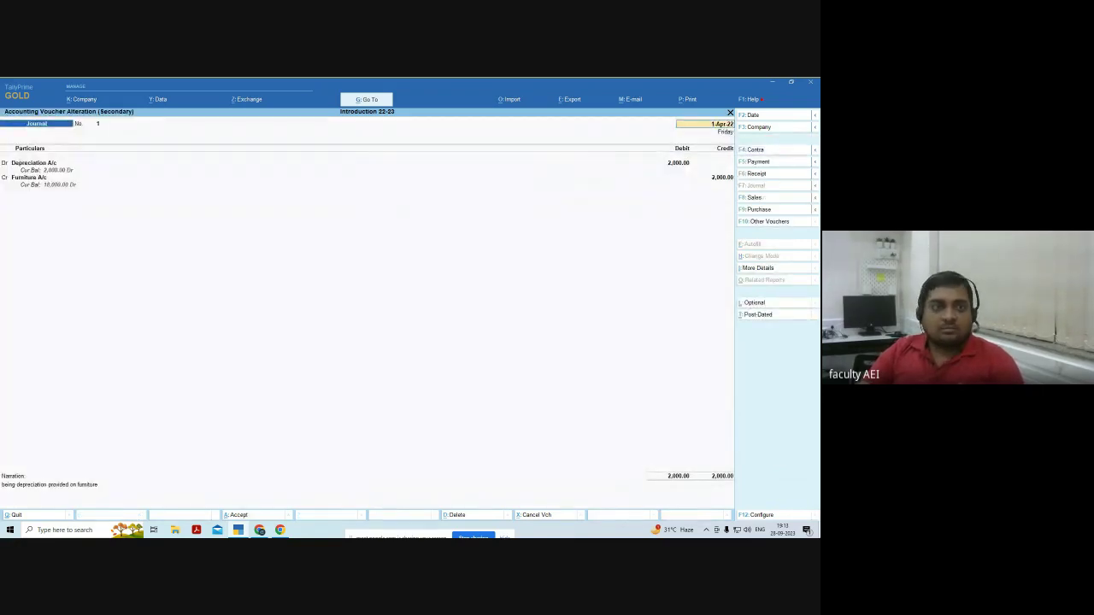
{"action": "key", "text": "Return"}
{"action": "key", "text": "Return"}
{"action": "type", "text": "2"}
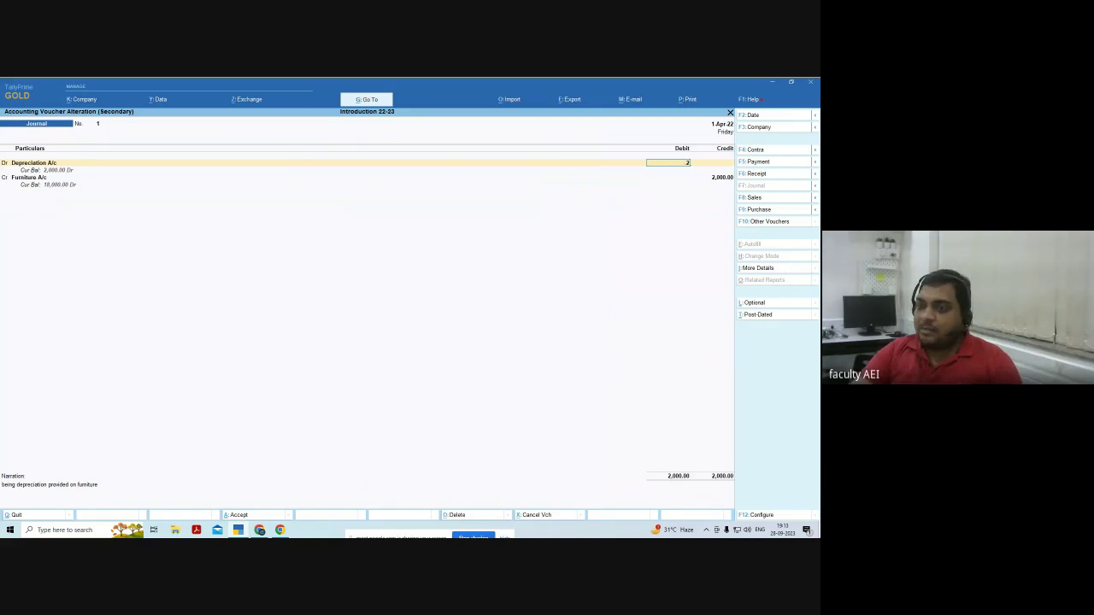
{"action": "type", "text": "500"}
{"action": "key", "text": "Return"}
{"action": "key", "text": "Return"}
{"action": "key", "text": "Return"}
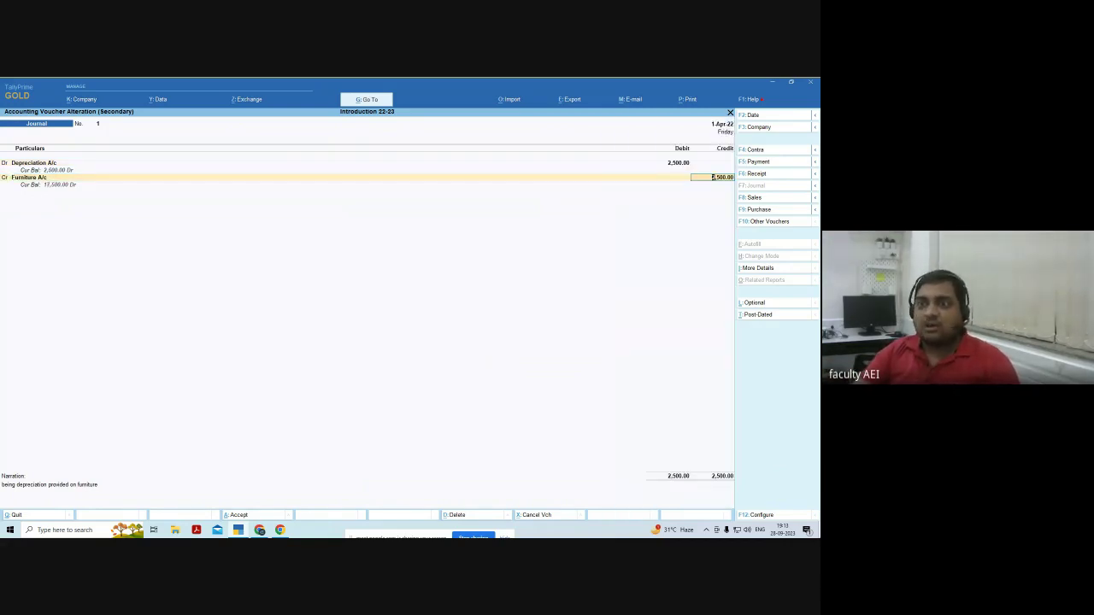
{"action": "key", "text": "Return"}
{"action": "key", "text": "Return"}
{"action": "key", "text": "Return"}
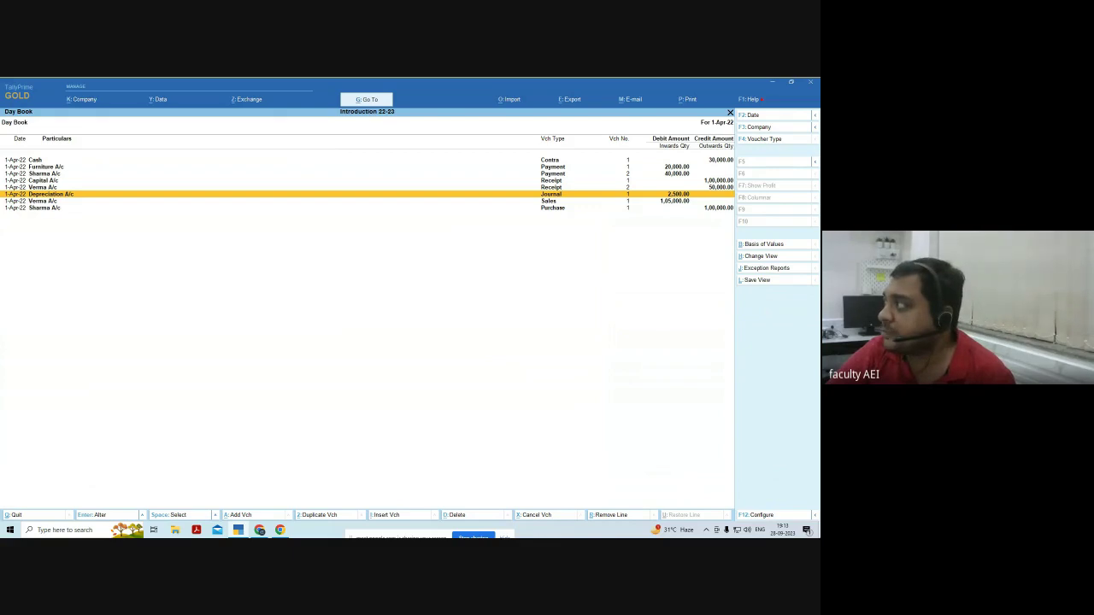
Leave the Day Book and open the company's Balance Sheet in detailed view.
{"action": "key", "text": "Escape"}
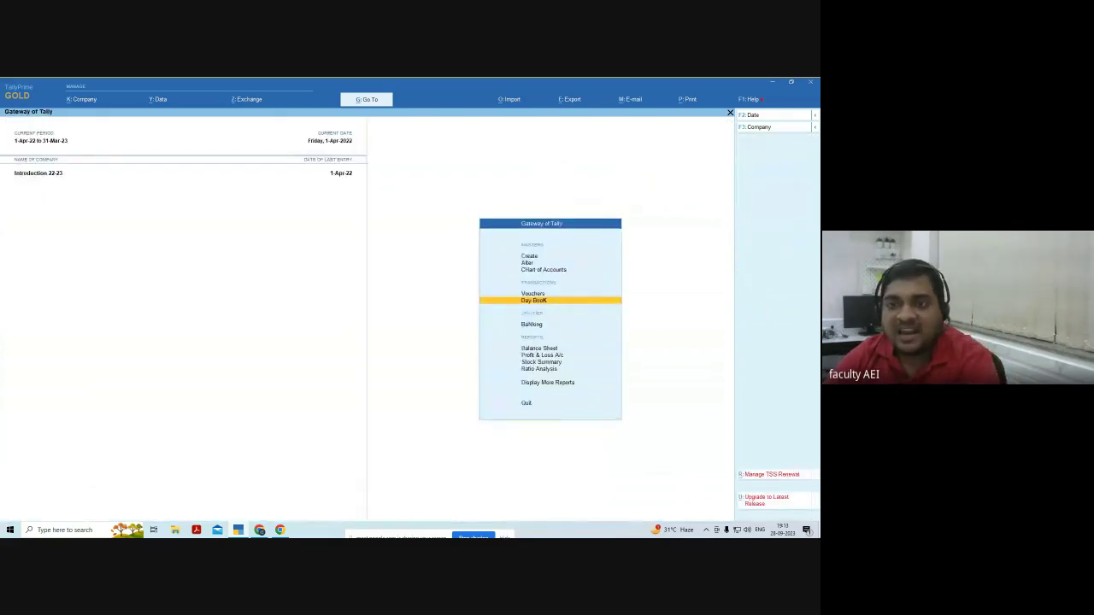
{"action": "key", "text": "Down"}
{"action": "key", "text": "Down"}
{"action": "key", "text": "Down"}
{"action": "key", "text": "Down"}
{"action": "key", "text": "Down"}
{"action": "key", "text": "Down"}
{"action": "key", "text": "Down"}
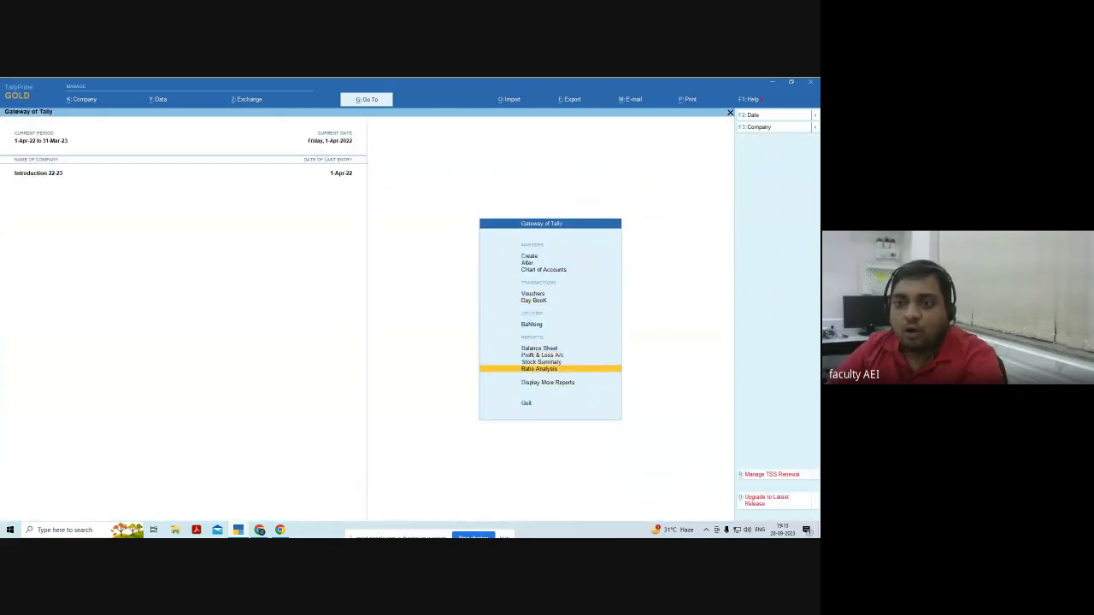
{"action": "key", "text": "Up"}
{"action": "key", "text": "Up"}
{"action": "key", "text": "Up"}
{"action": "key", "text": "Up"}
{"action": "key", "text": "Up"}
{"action": "key", "text": "Down"}
{"action": "key", "text": "Down"}
{"action": "key", "text": "Down"}
{"action": "key", "text": "Down"}
{"action": "key", "text": "Down"}
{"action": "key", "text": "Down"}
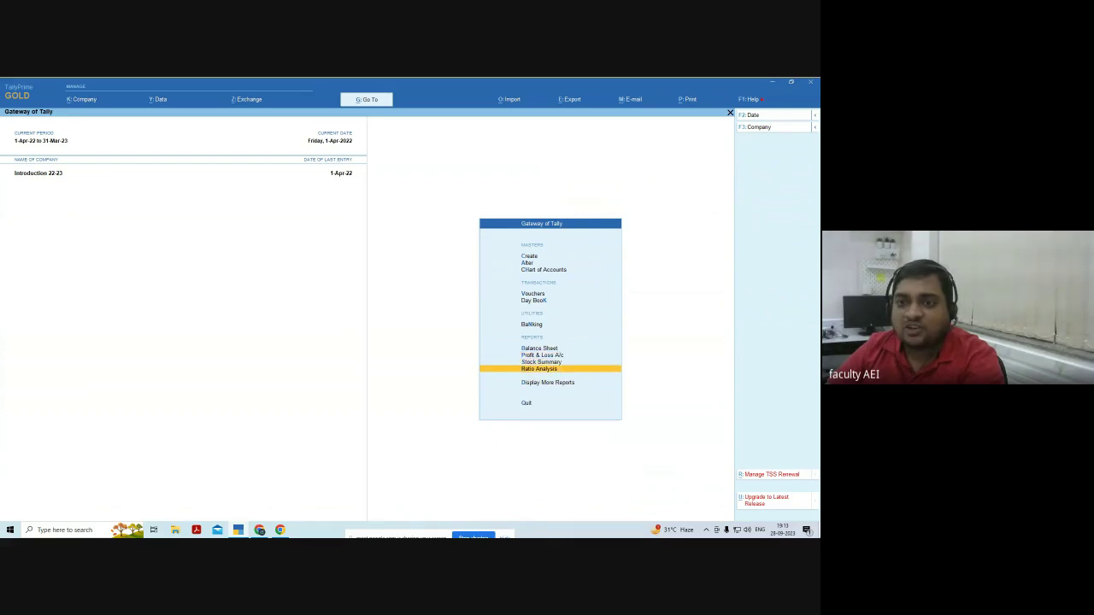
{"action": "key", "text": "Up"}
{"action": "key", "text": "Up"}
{"action": "key", "text": "Up"}
{"action": "key", "text": "Up"}
{"action": "key", "text": "Up"}
{"action": "key", "text": "Up"}
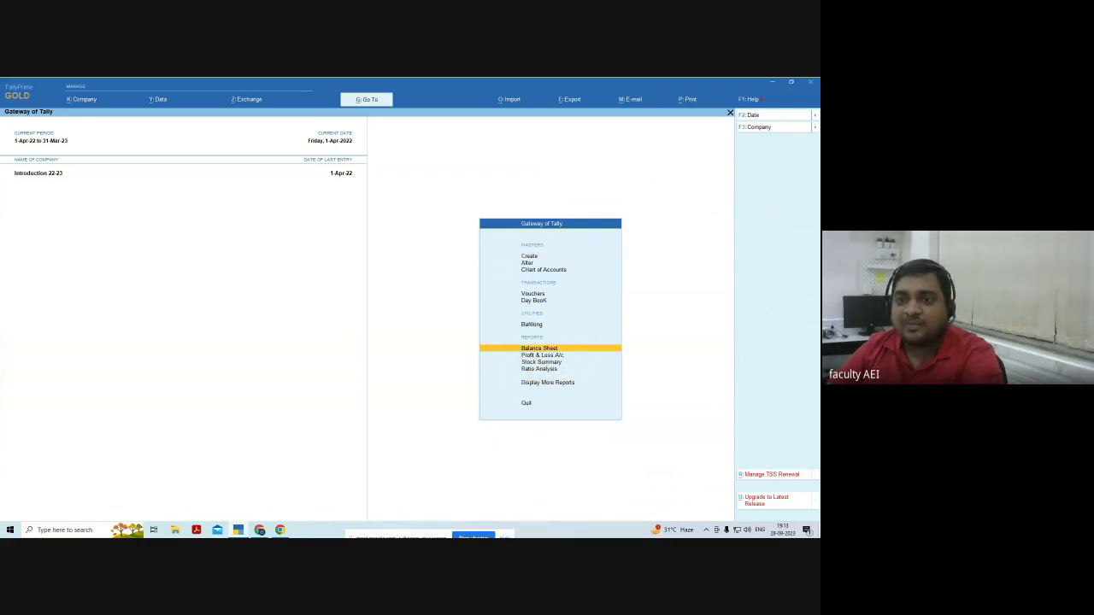
{"action": "key", "text": "Return"}
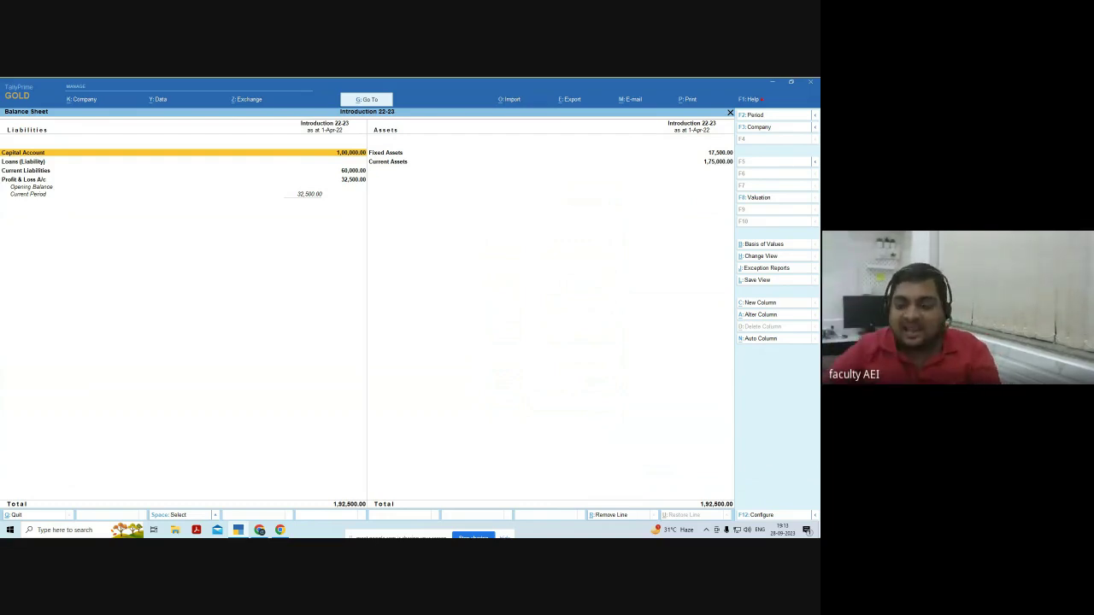
{"action": "key", "text": "alt+F5"}
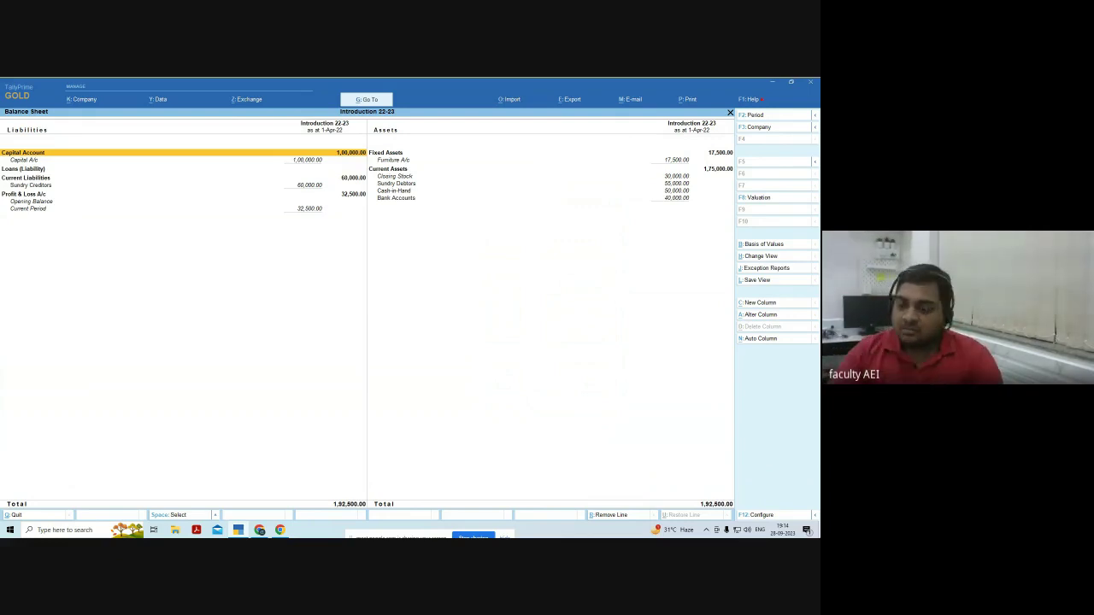
Drill down from the Balance Sheet into the Profit & Loss A/c and expand it to detailed view.
{"action": "key", "text": "Down"}
{"action": "key", "text": "Down"}
{"action": "key", "text": "Down"}
{"action": "key", "text": "Down"}
{"action": "key", "text": "Down"}
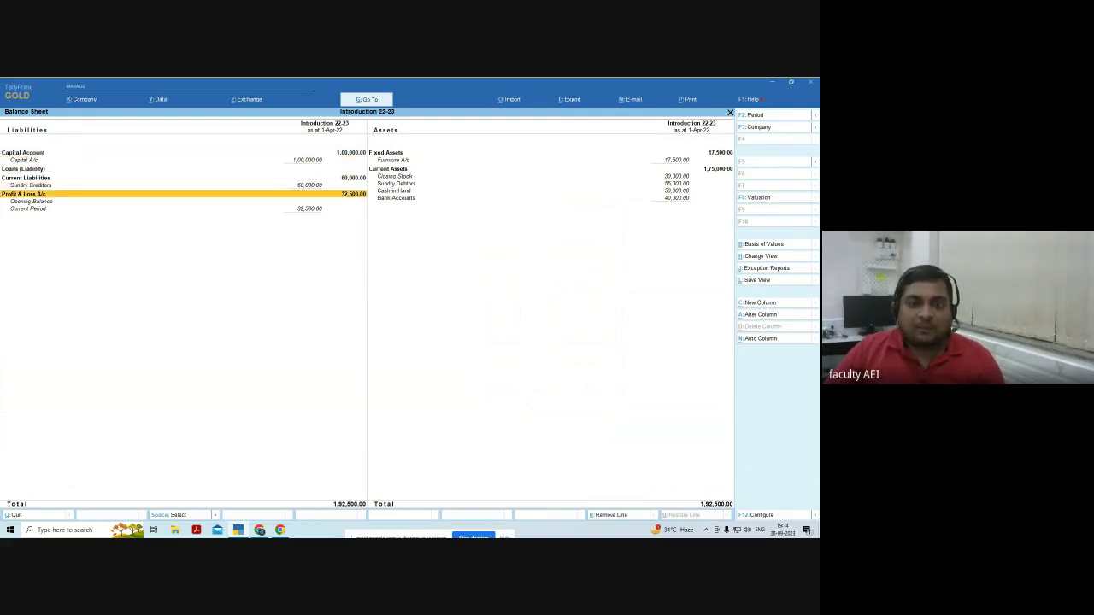
{"action": "key", "text": "Return"}
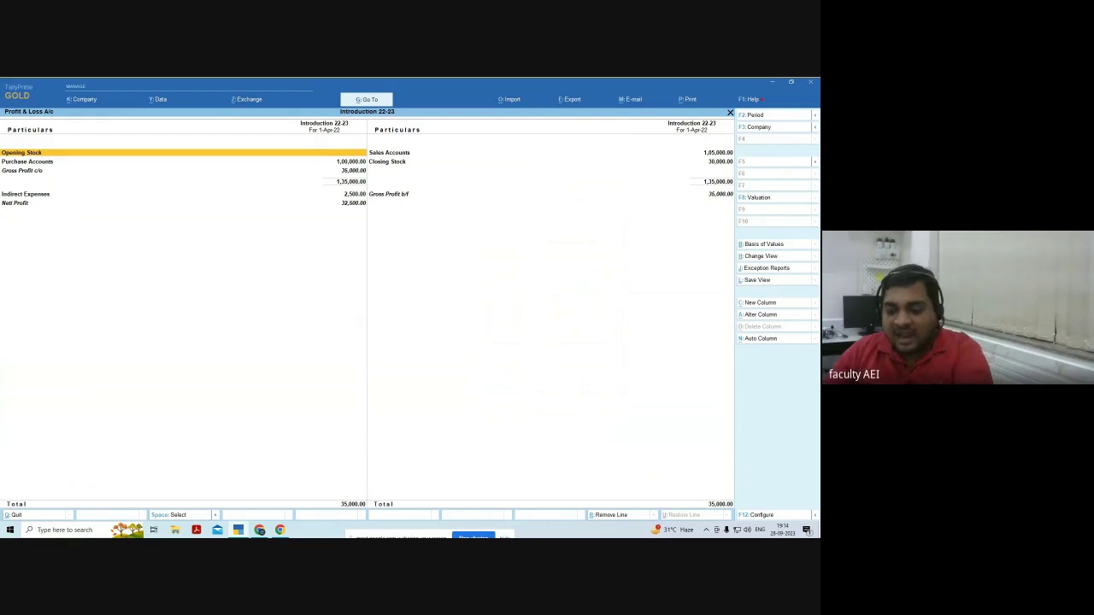
{"action": "key", "text": "alt+F5"}
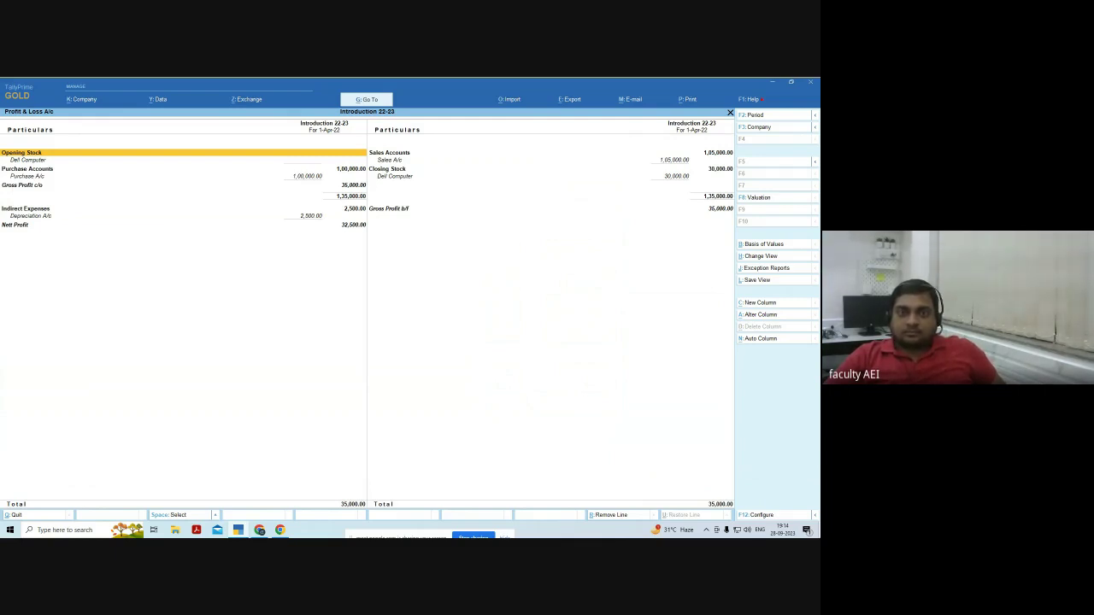
Examine the Profit & Loss A/c, comparing opening stock and purchases with sales and the Dell Computer closing stock.
{"action": "key", "text": "Down"}
{"action": "key", "text": "Down"}
{"action": "key", "text": "Down"}
{"action": "key", "text": "Right"}
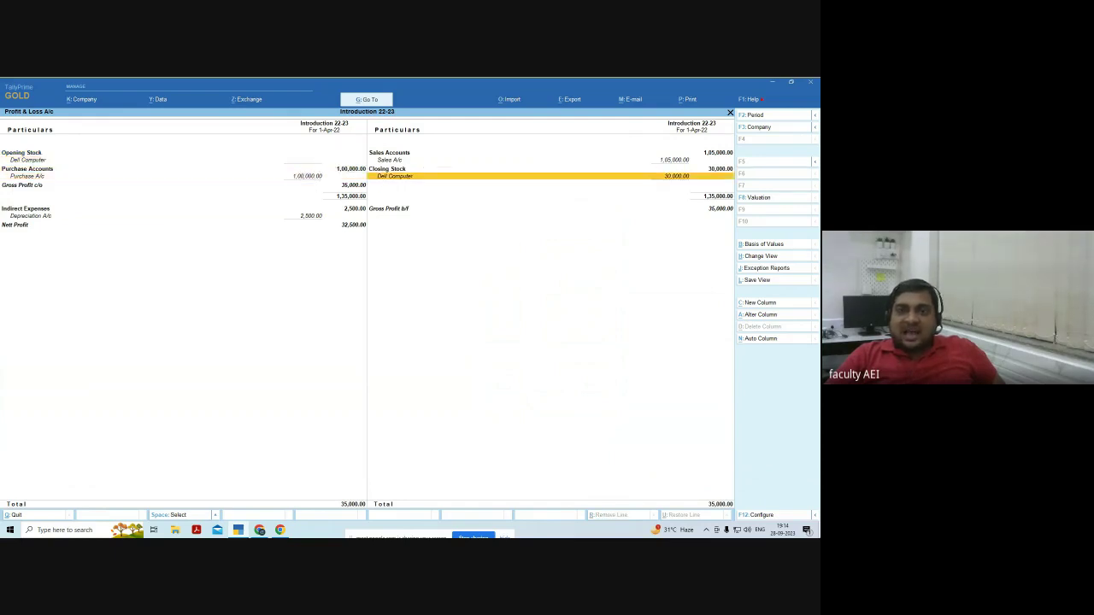
{"action": "key", "text": "Up"}
{"action": "key", "text": "Up"}
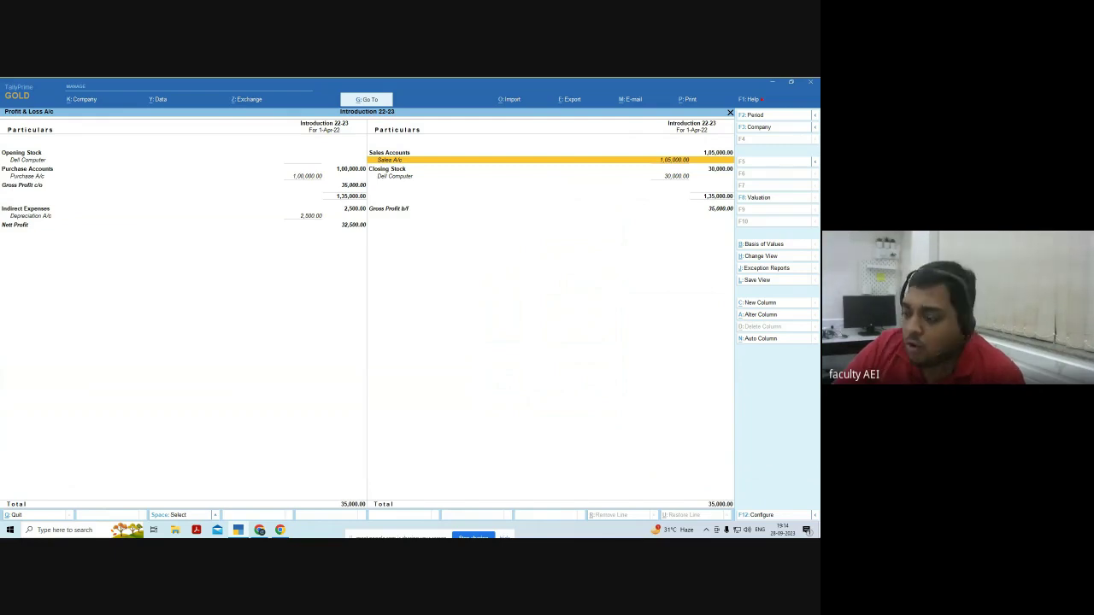
{"action": "key", "text": "Down"}
{"action": "key", "text": "Down"}
{"action": "key", "text": "Up"}
{"action": "key", "text": "Up"}
{"action": "key", "text": "Left"}
{"action": "key", "text": "Down"}
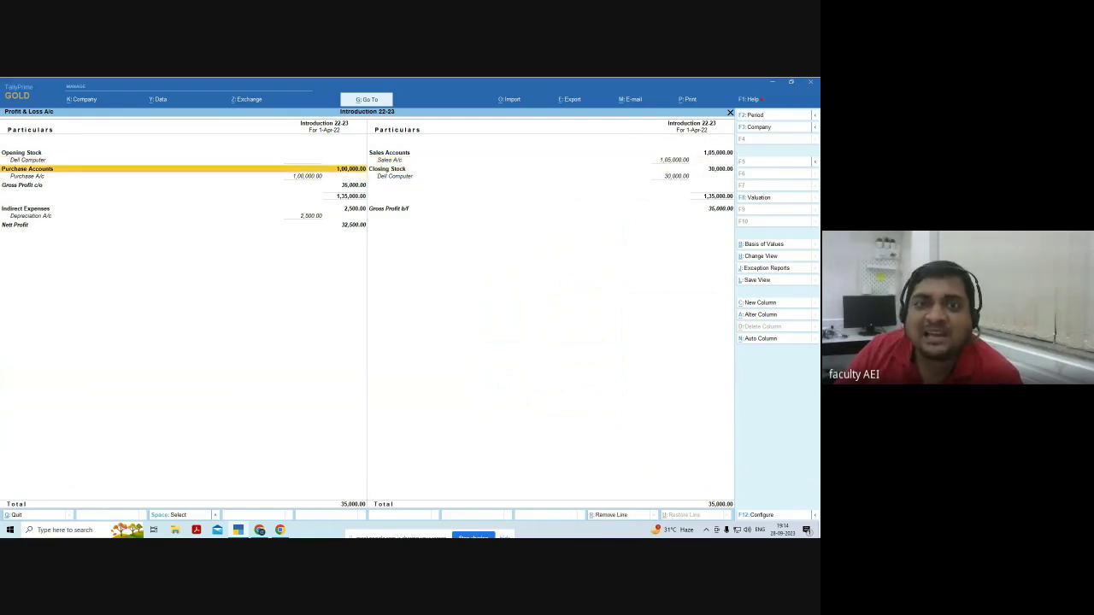
{"action": "key", "text": "Down"}
{"action": "key", "text": "Right"}
{"action": "key", "text": "Up"}
{"action": "key", "text": "Left"}
{"action": "key", "text": "Down"}
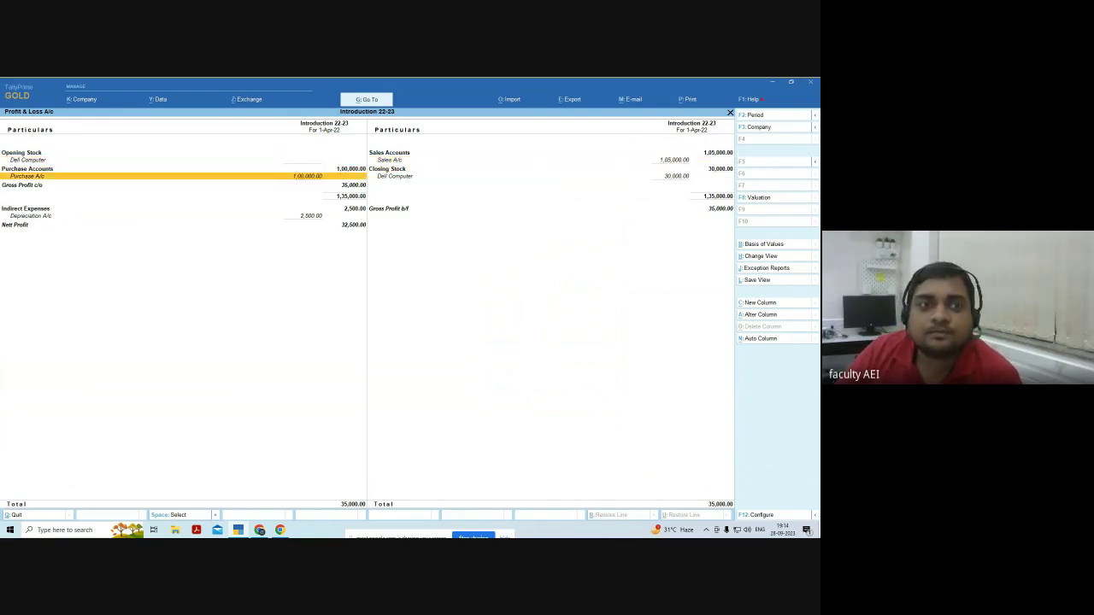
{"action": "key", "text": "Up"}
{"action": "key", "text": "Up"}
{"action": "key", "text": "Right"}
{"action": "key", "text": "Left"}
{"action": "key", "text": "Down"}
{"action": "key", "text": "Right"}
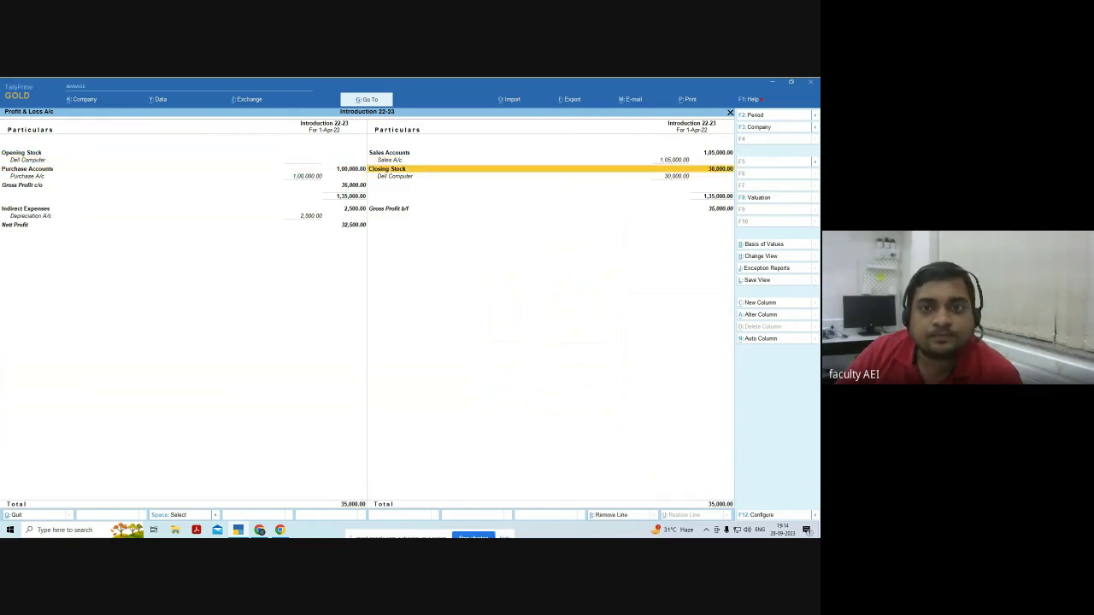
{"action": "key", "text": "Down"}
{"action": "key", "text": "Left"}
{"action": "key", "text": "Up"}
{"action": "key", "text": "Right"}
{"action": "key", "text": "Up"}
{"action": "key", "text": "Left"}
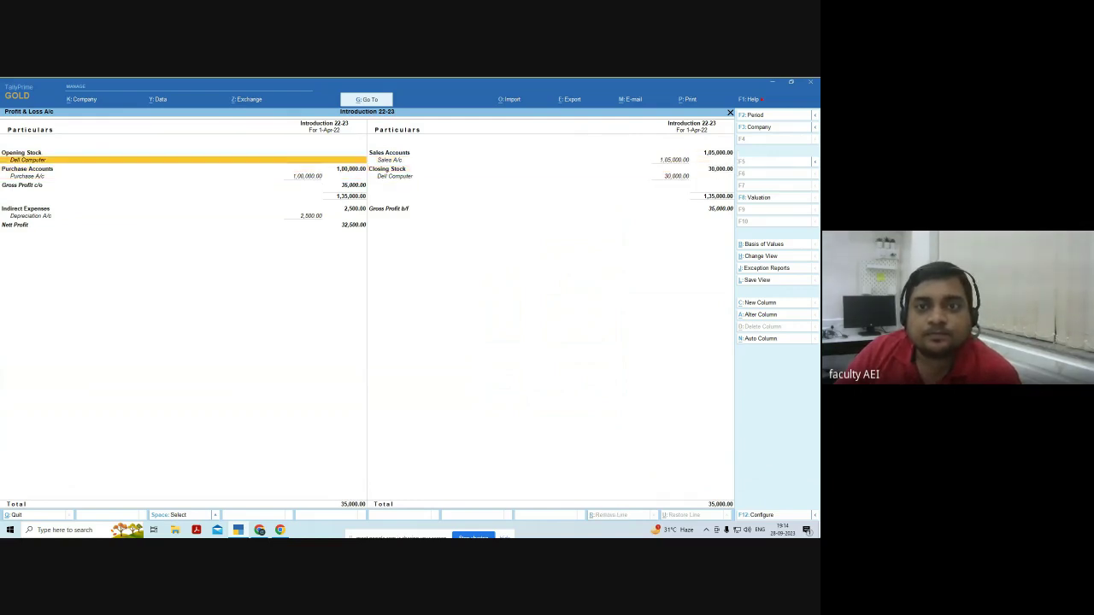
{"action": "key", "text": "Down"}
{"action": "key", "text": "Right"}
{"action": "key", "text": "Down"}
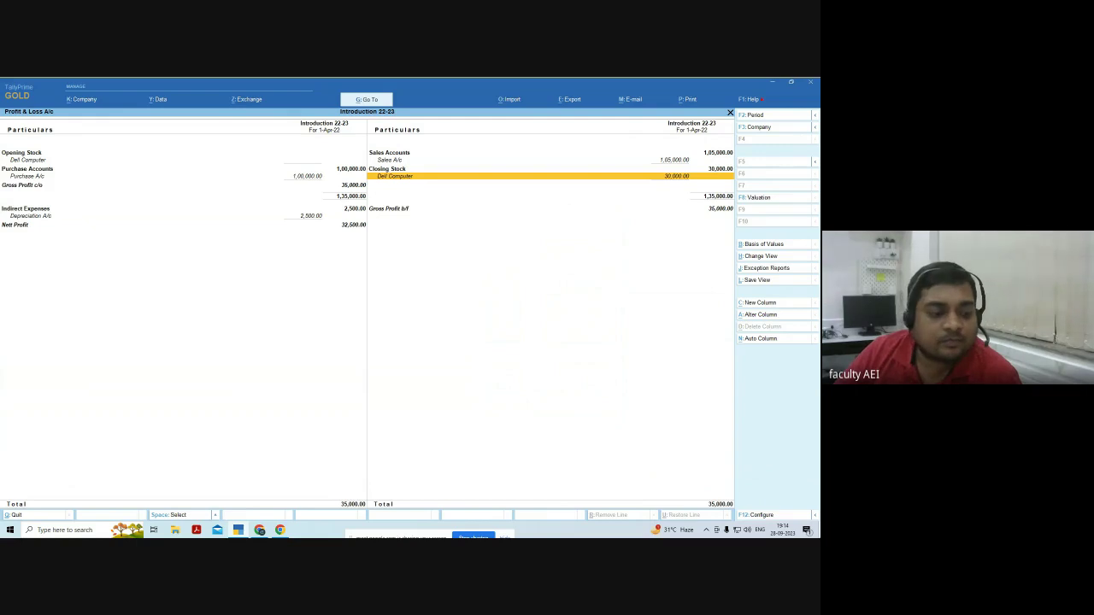
Return to the Balance Sheet, review the fixed and current asset entries against the liabilities, and close the report.
{"action": "key", "text": "Escape"}
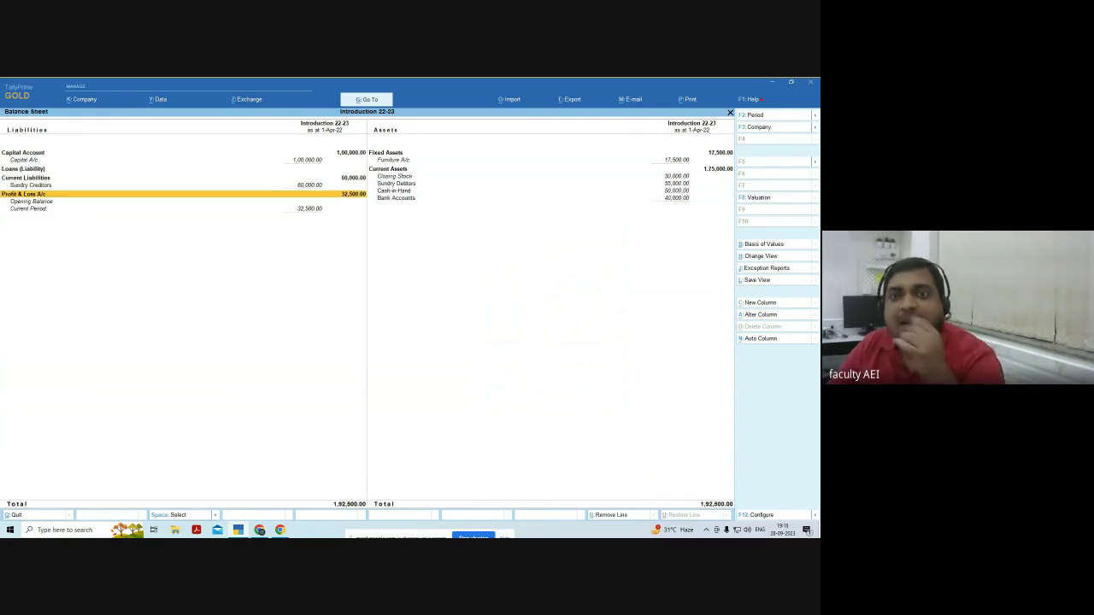
{"action": "key", "text": "Right"}
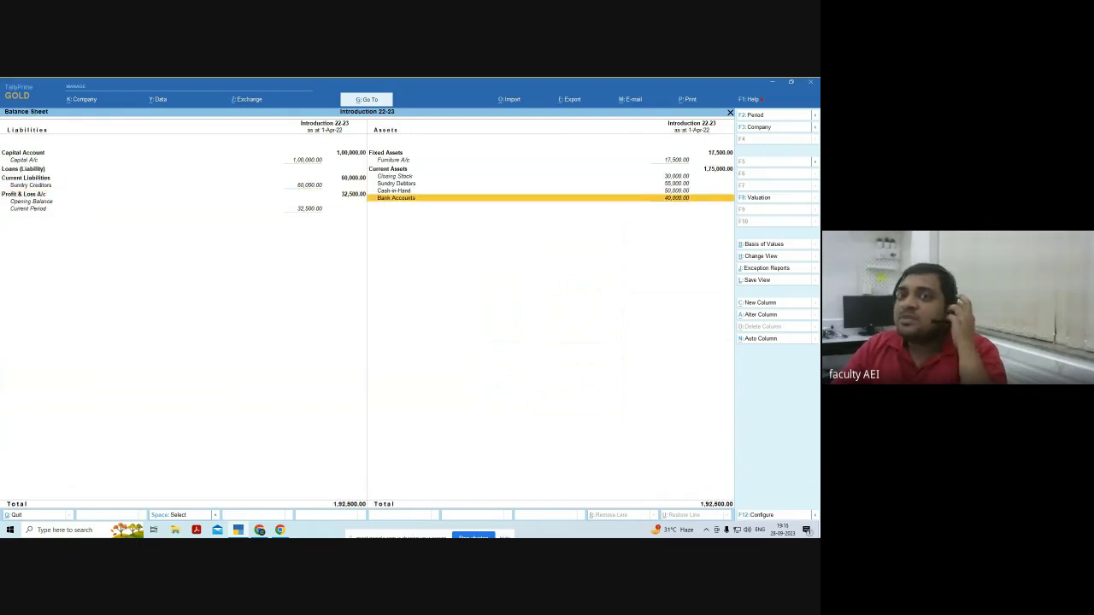
{"action": "key", "text": "Up"}
{"action": "key", "text": "Up"}
{"action": "key", "text": "Up"}
{"action": "key", "text": "Up"}
{"action": "key", "text": "Up"}
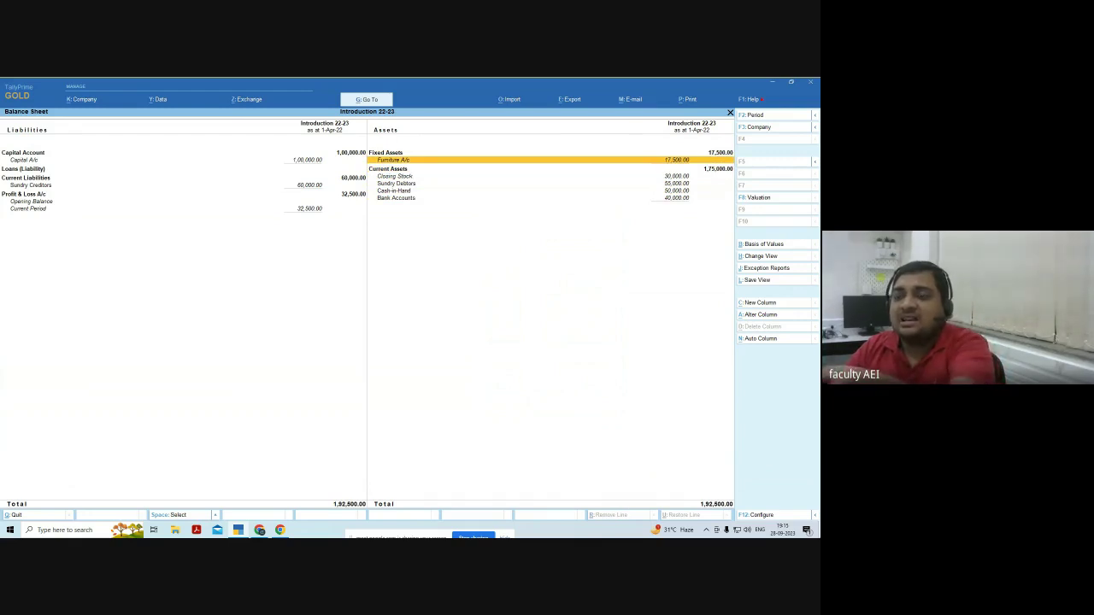
{"action": "key", "text": "Down"}
{"action": "key", "text": "Down"}
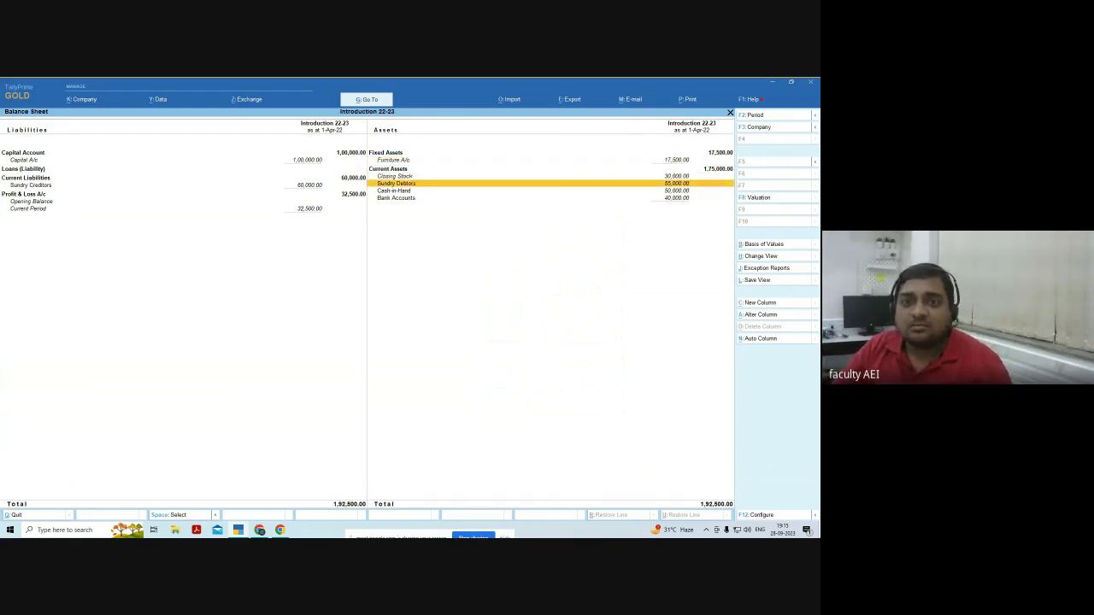
{"action": "key", "text": "Up"}
{"action": "key", "text": "Down"}
{"action": "key", "text": "Down"}
{"action": "key", "text": "Down"}
{"action": "key", "text": "Left"}
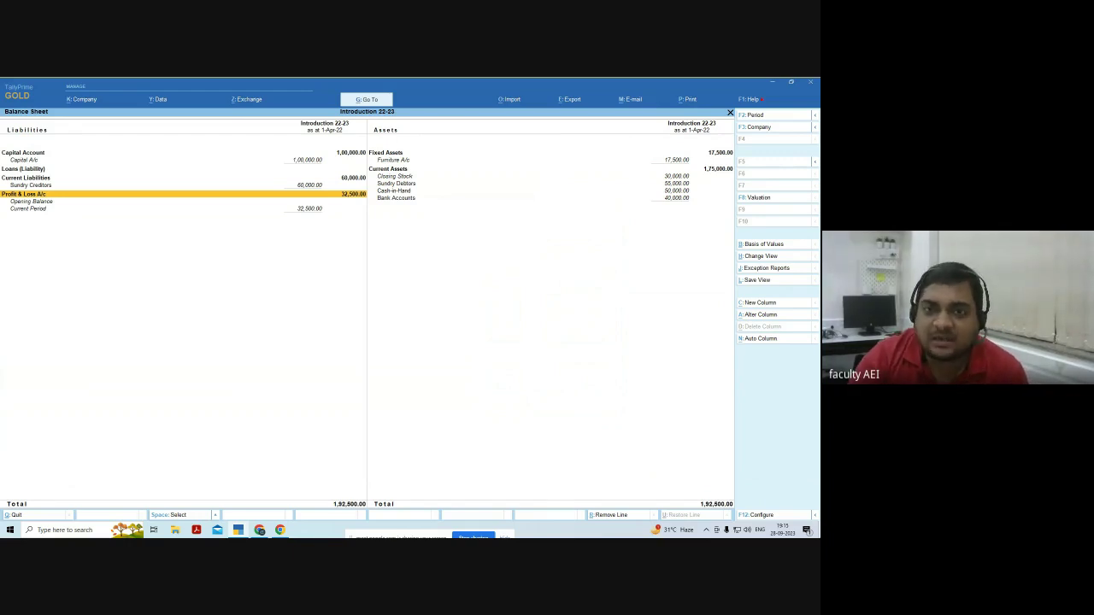
{"action": "key", "text": "Escape"}
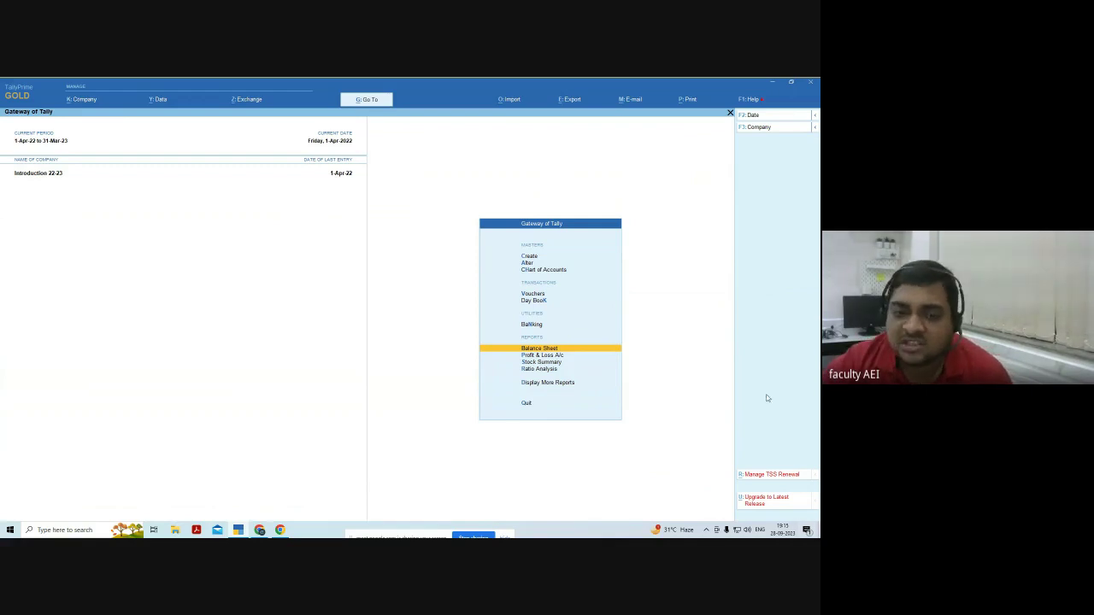
Switch to the Google Meet call in Chrome and open the meeting's recording controls.
{"action": "left_click", "coordinate": [258, 530]}
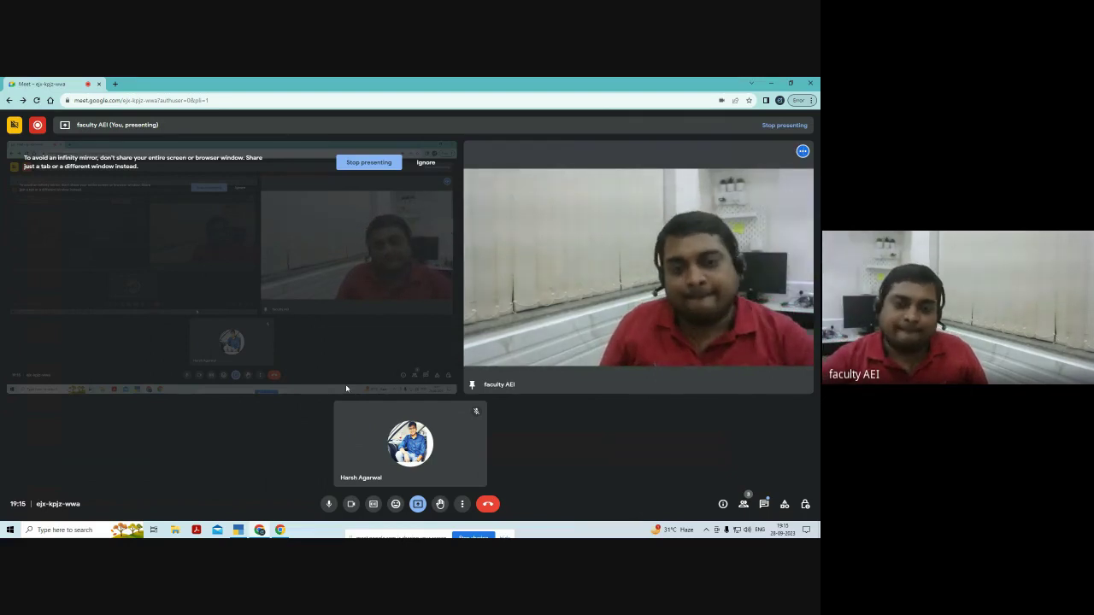
{"action": "left_click", "coordinate": [783, 505]}
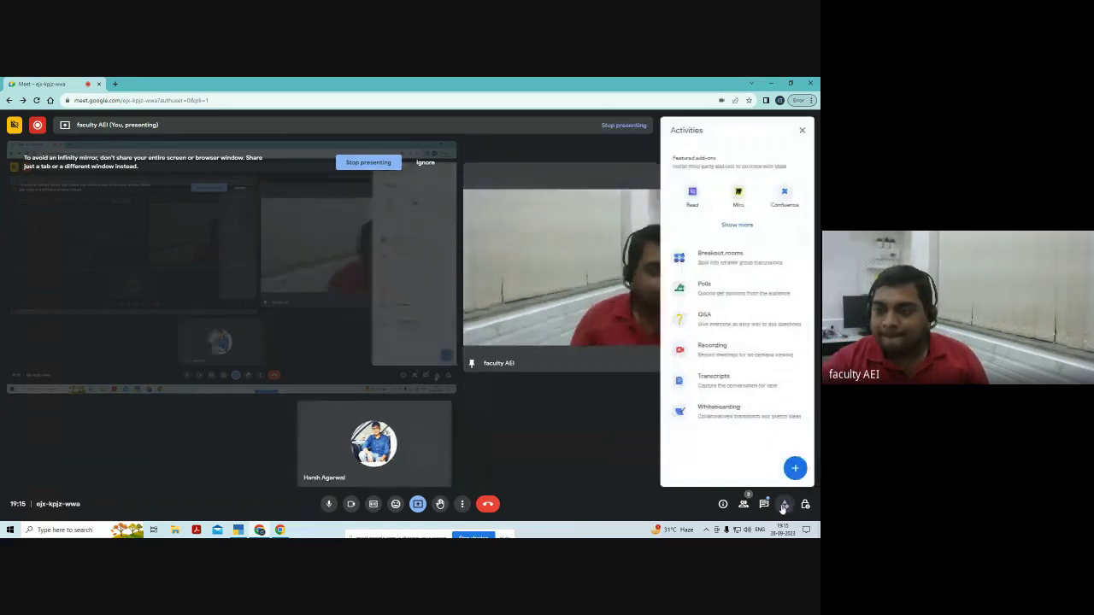
{"action": "left_click", "coordinate": [707, 350]}
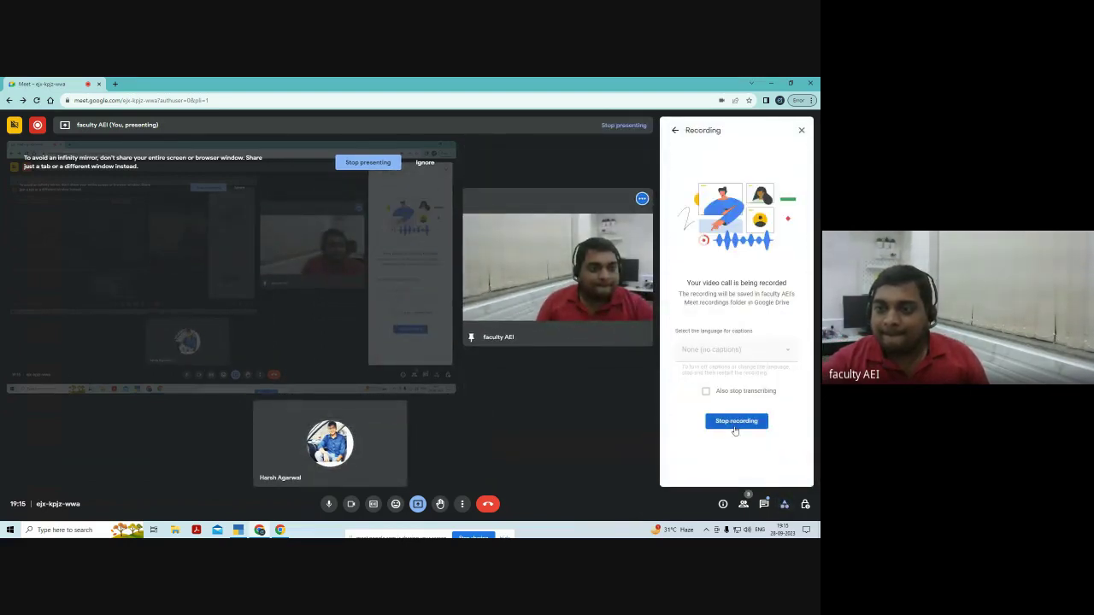